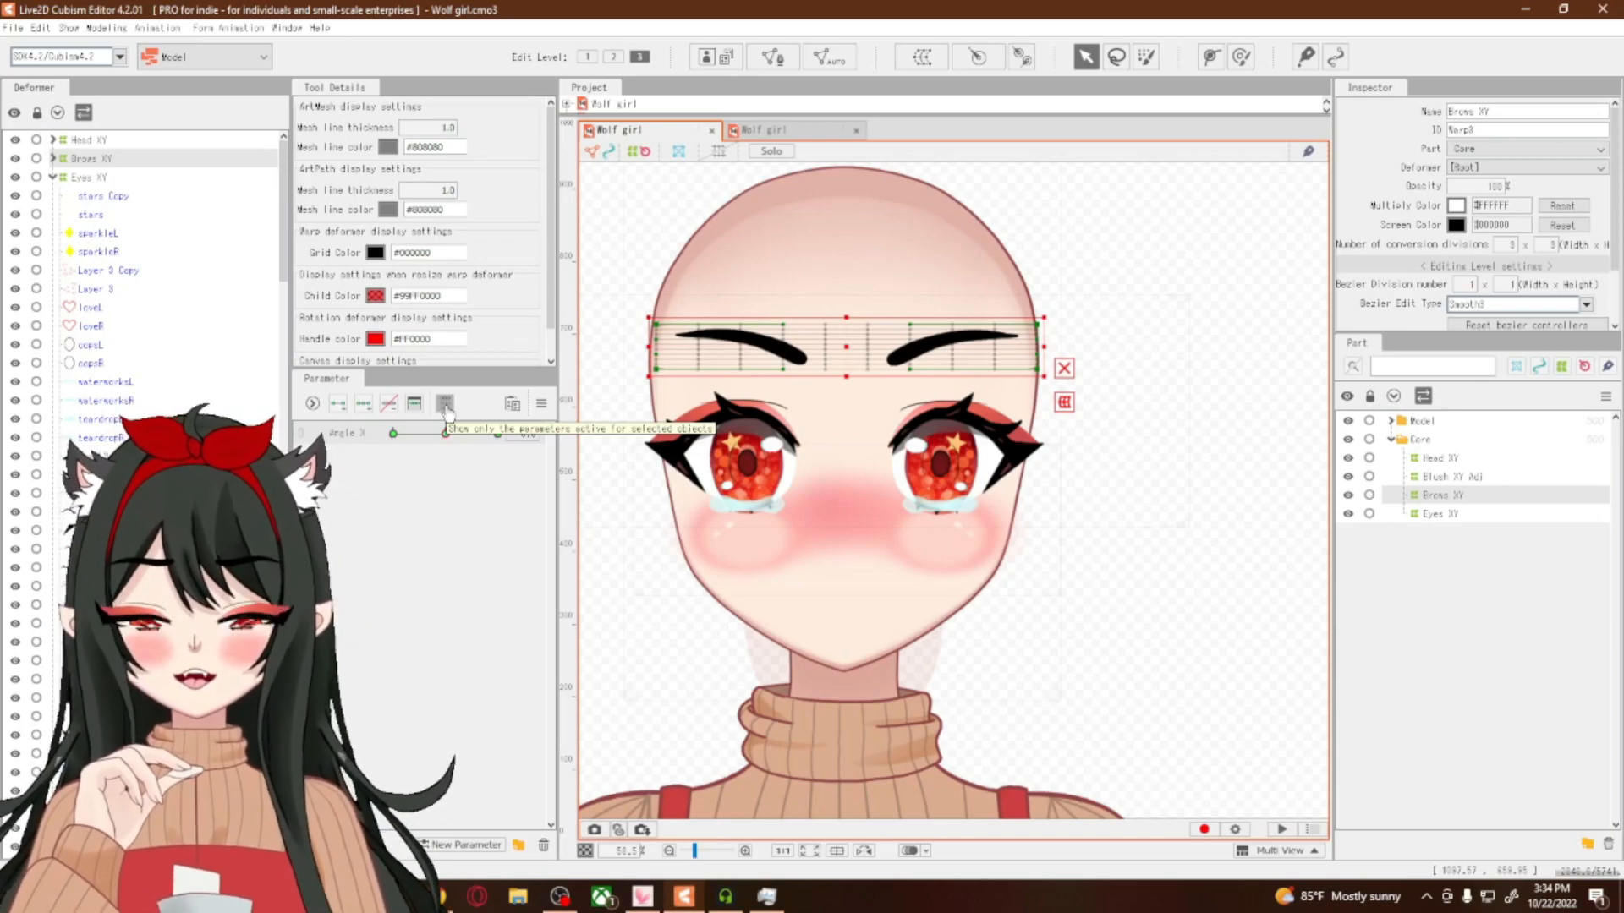
# Within the Eyes XY deformer, select the right iris objects oopsR, loveR, pupilR, eyesparklesR and eyeballR together
pyautogui.click(81, 179)
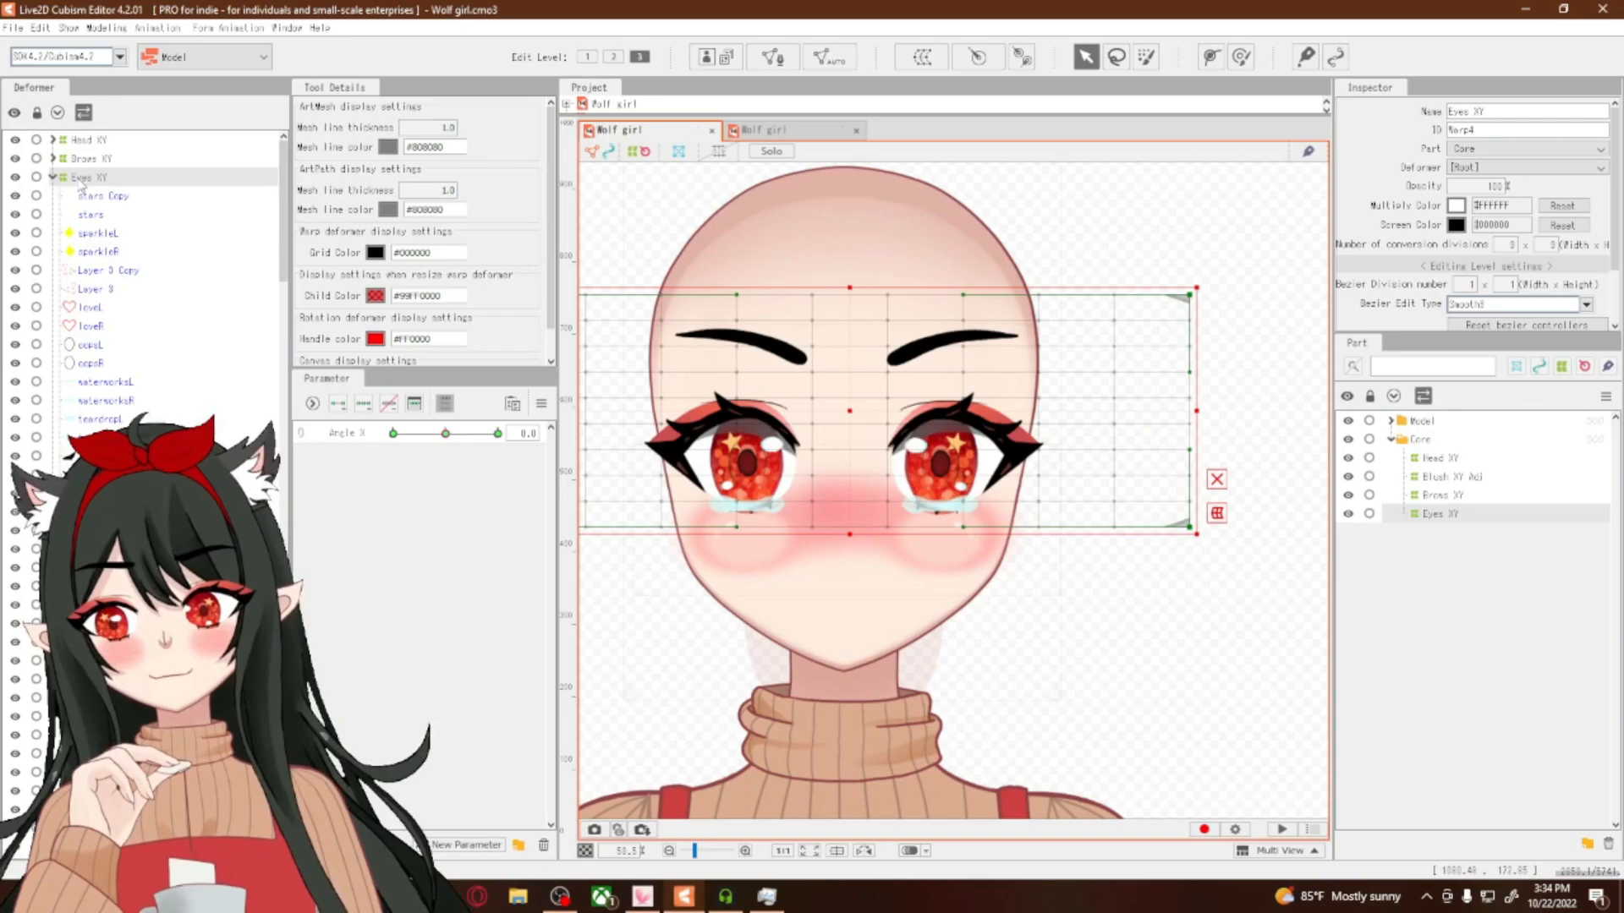
pyautogui.click(112, 366)
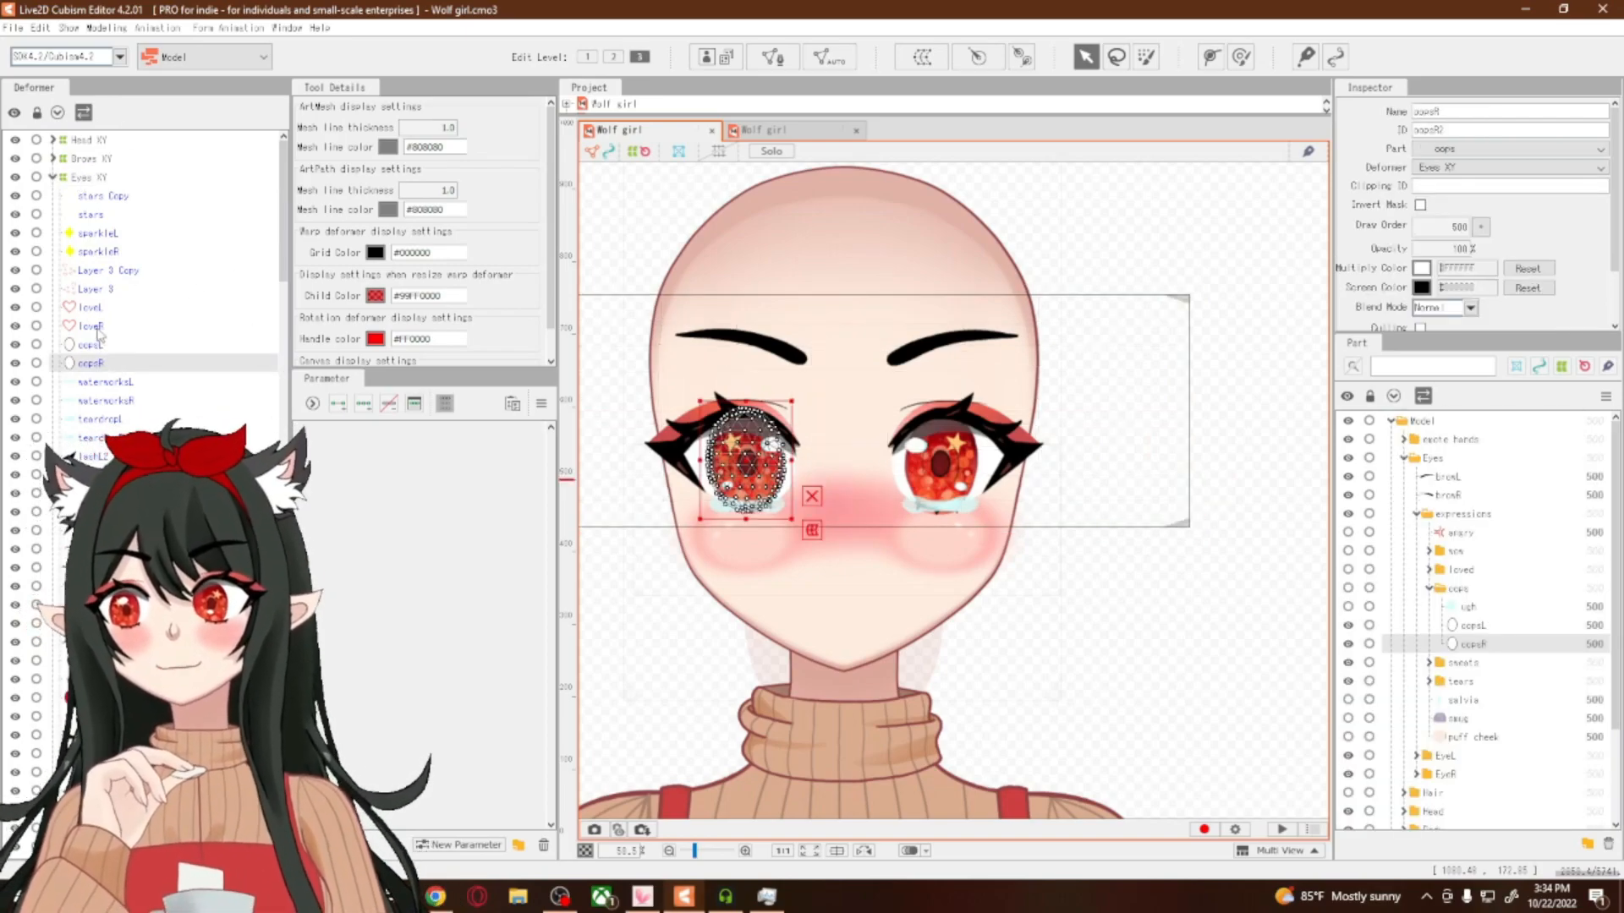
pyautogui.keyDown('ctrl'); pyautogui.click(95, 328); pyautogui.keyUp('ctrl')
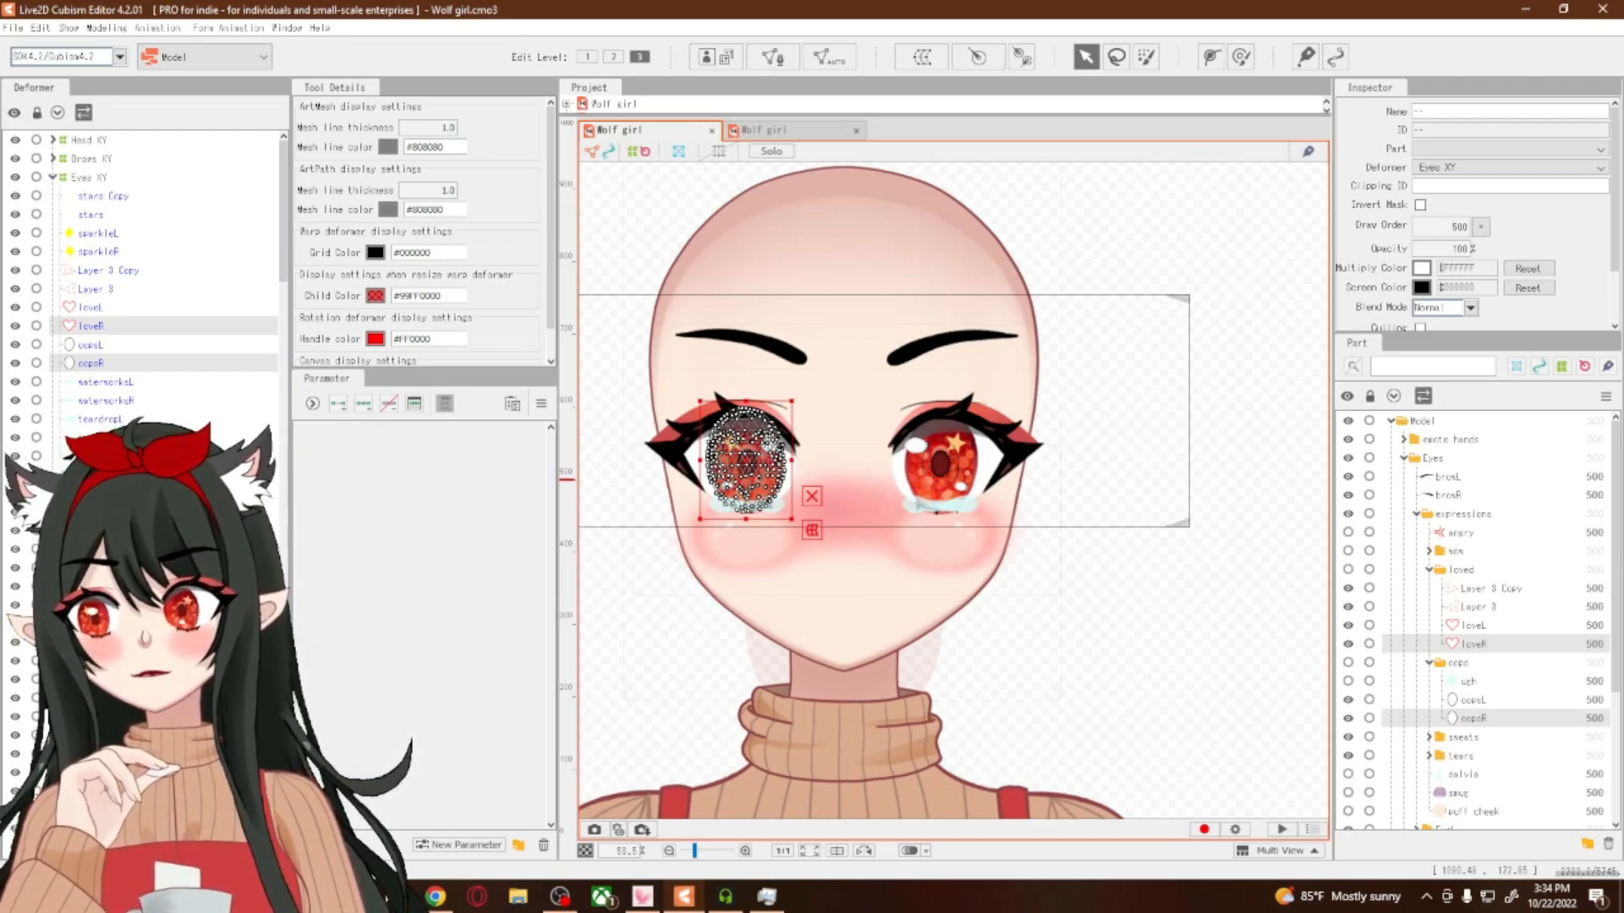
pyautogui.scroll(-3, 143, 254)
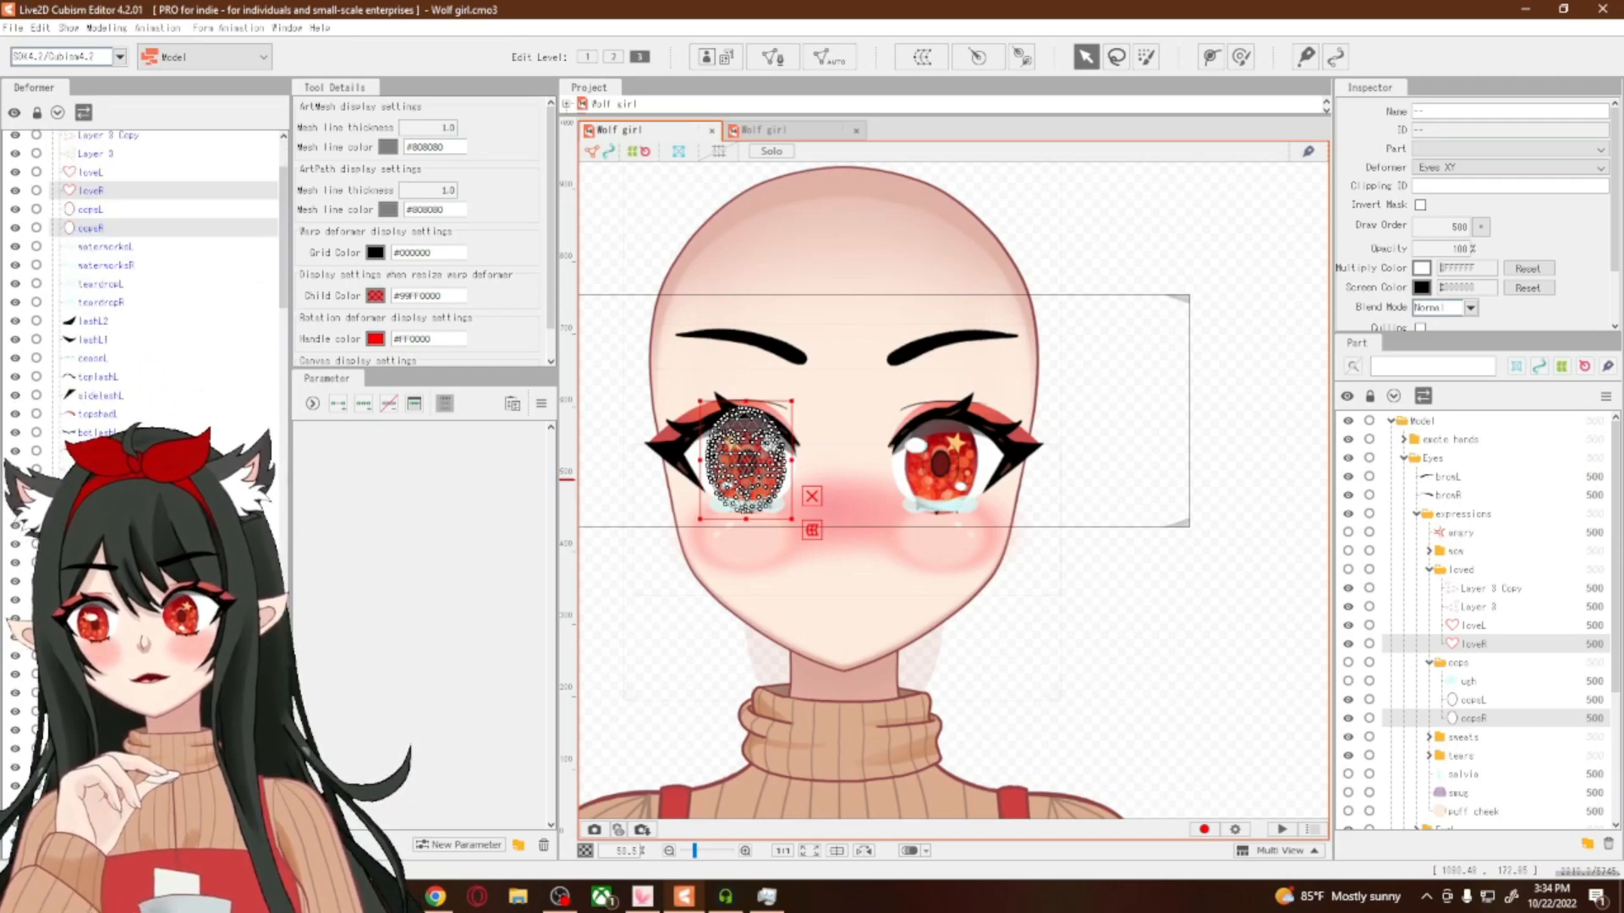
pyautogui.scroll(-3, 144, 253)
pyautogui.keyDown('ctrl'); pyautogui.click(94, 669); pyautogui.keyUp('ctrl')
pyautogui.keyDown('ctrl'); pyautogui.click(95, 687); pyautogui.keyUp('ctrl')
pyautogui.keyDown('ctrl'); pyautogui.click(94, 706); pyautogui.keyUp('ctrl')
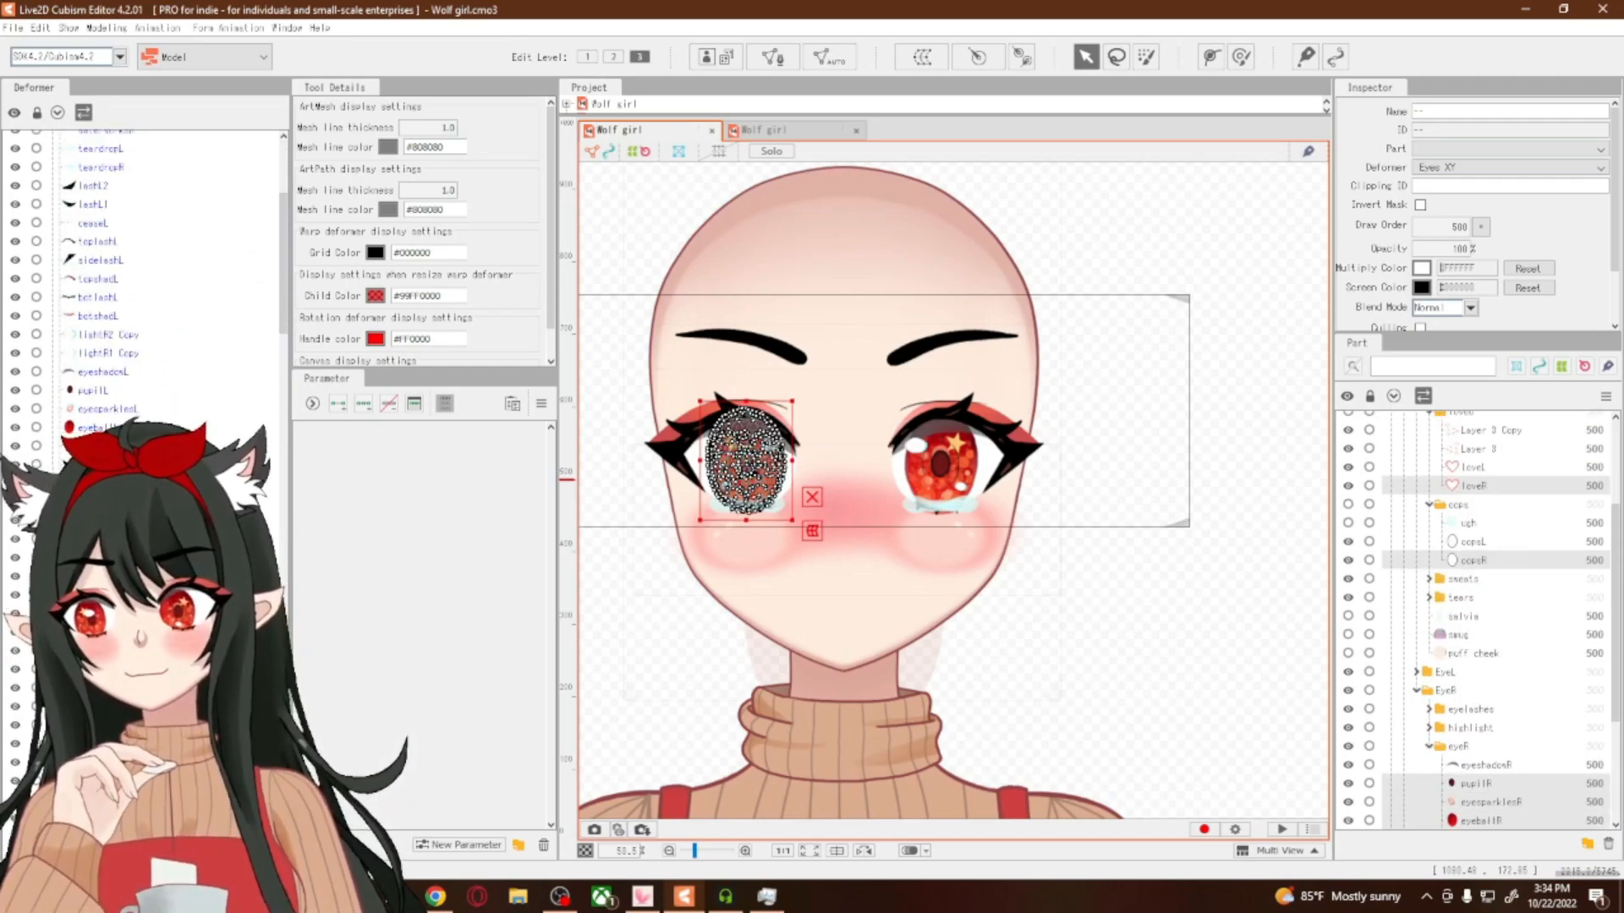
# Create a parent warp deformer named "Iris Head XY" in the Core part and add three keys to its Angle X parameter
pyautogui.click(923, 58)
pyautogui.click(880, 344)
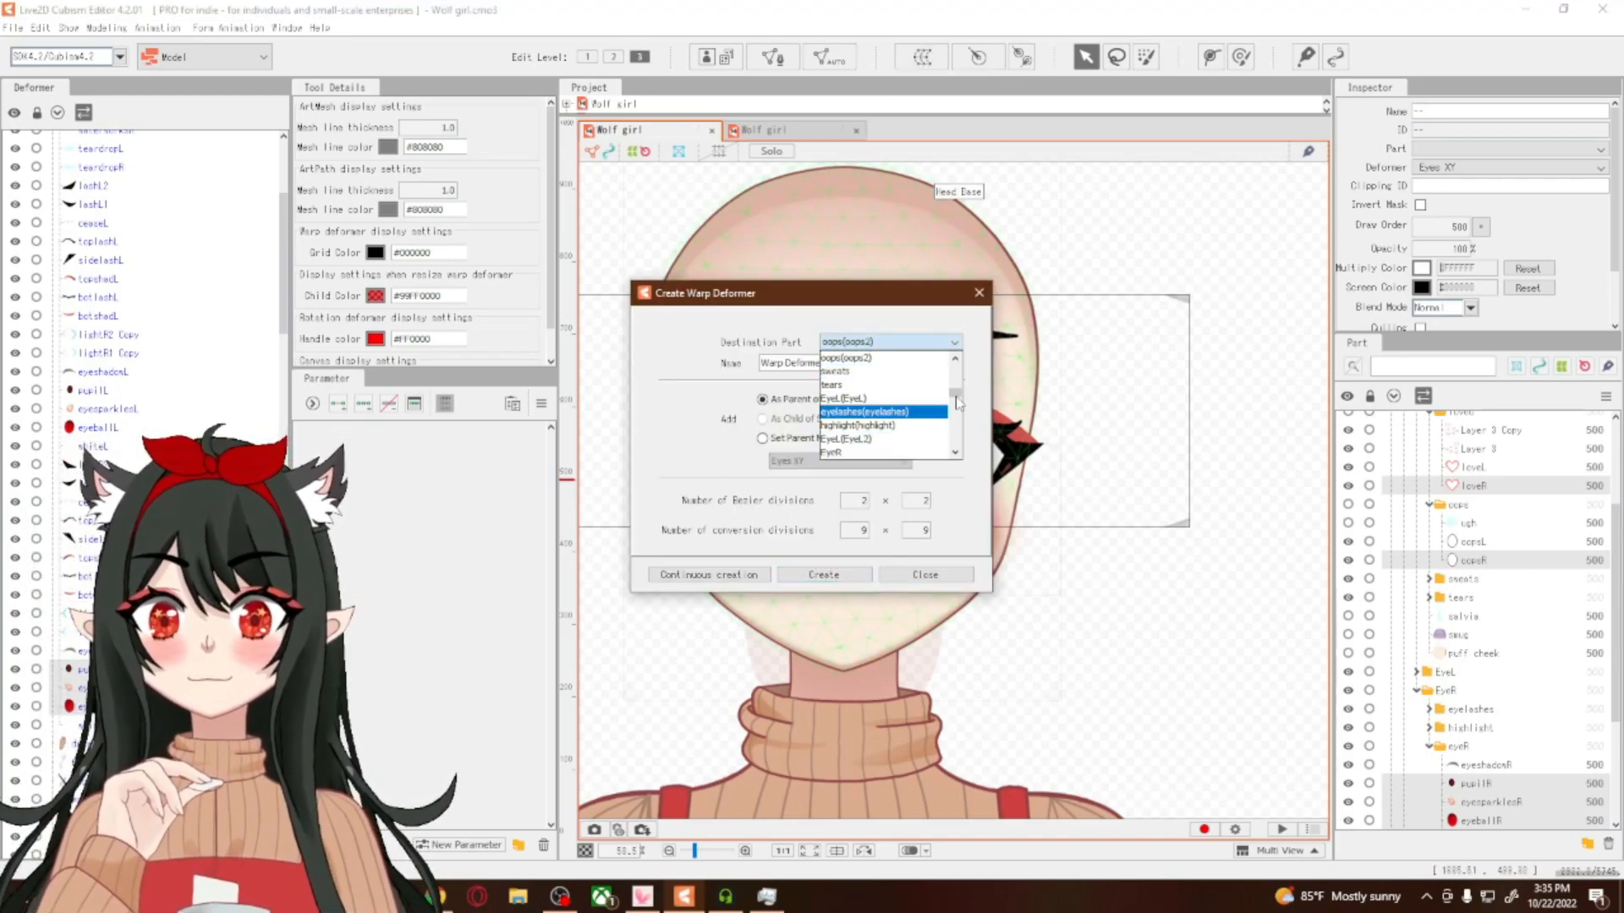
pyautogui.scroll(-3, 904, 423)
pyautogui.click(911, 453)
pyautogui.tripleClick(810, 364)
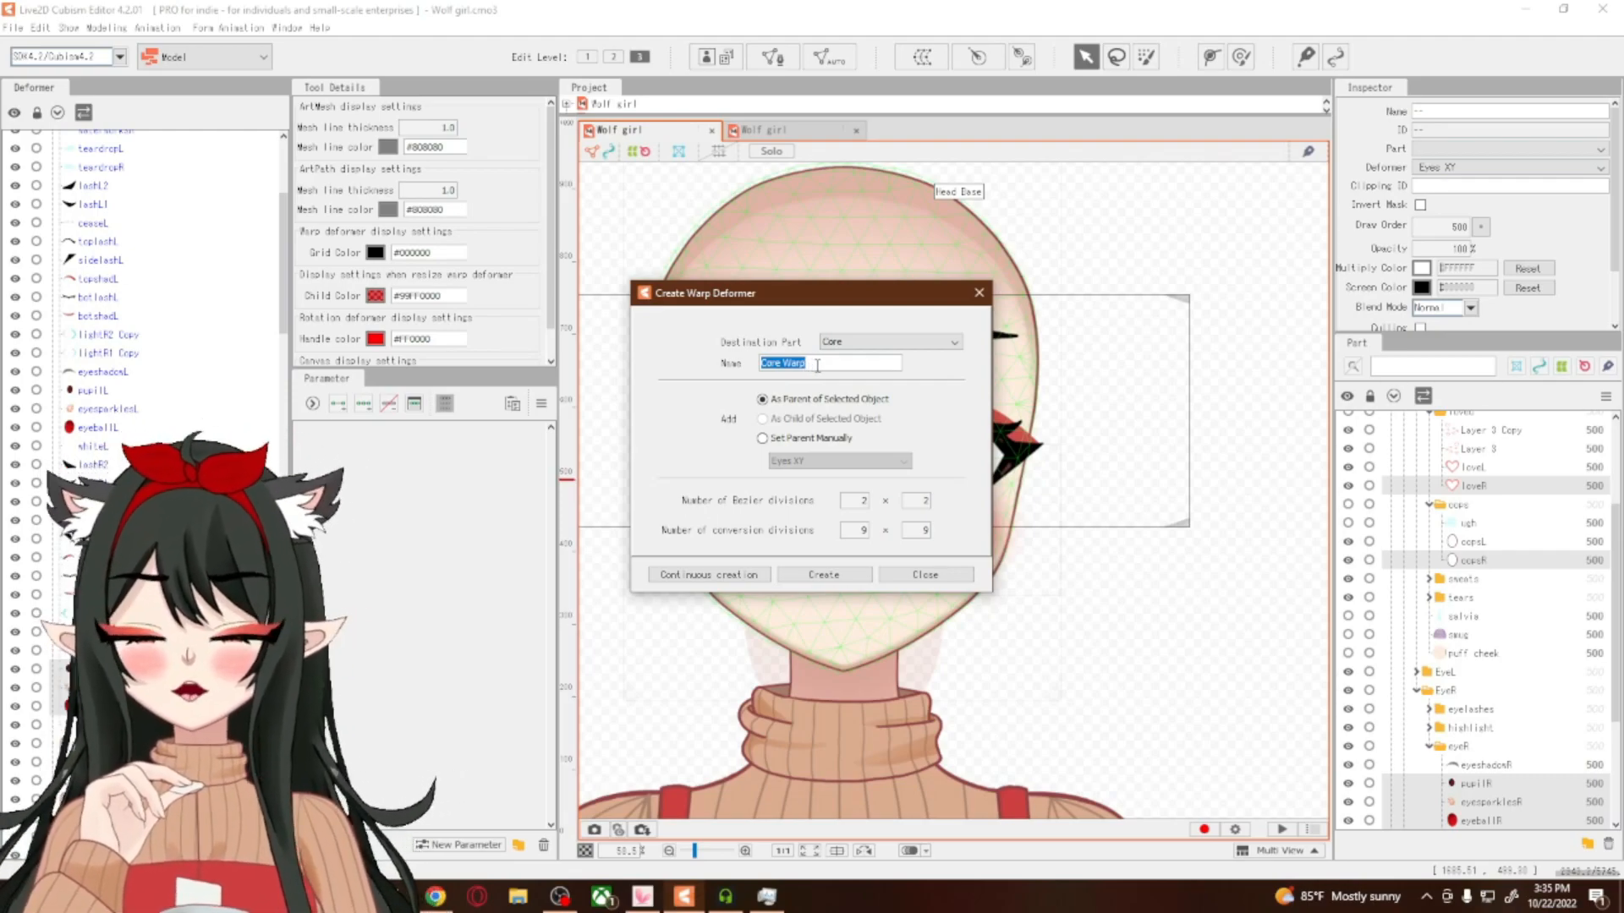
pyautogui.write('Eris ')
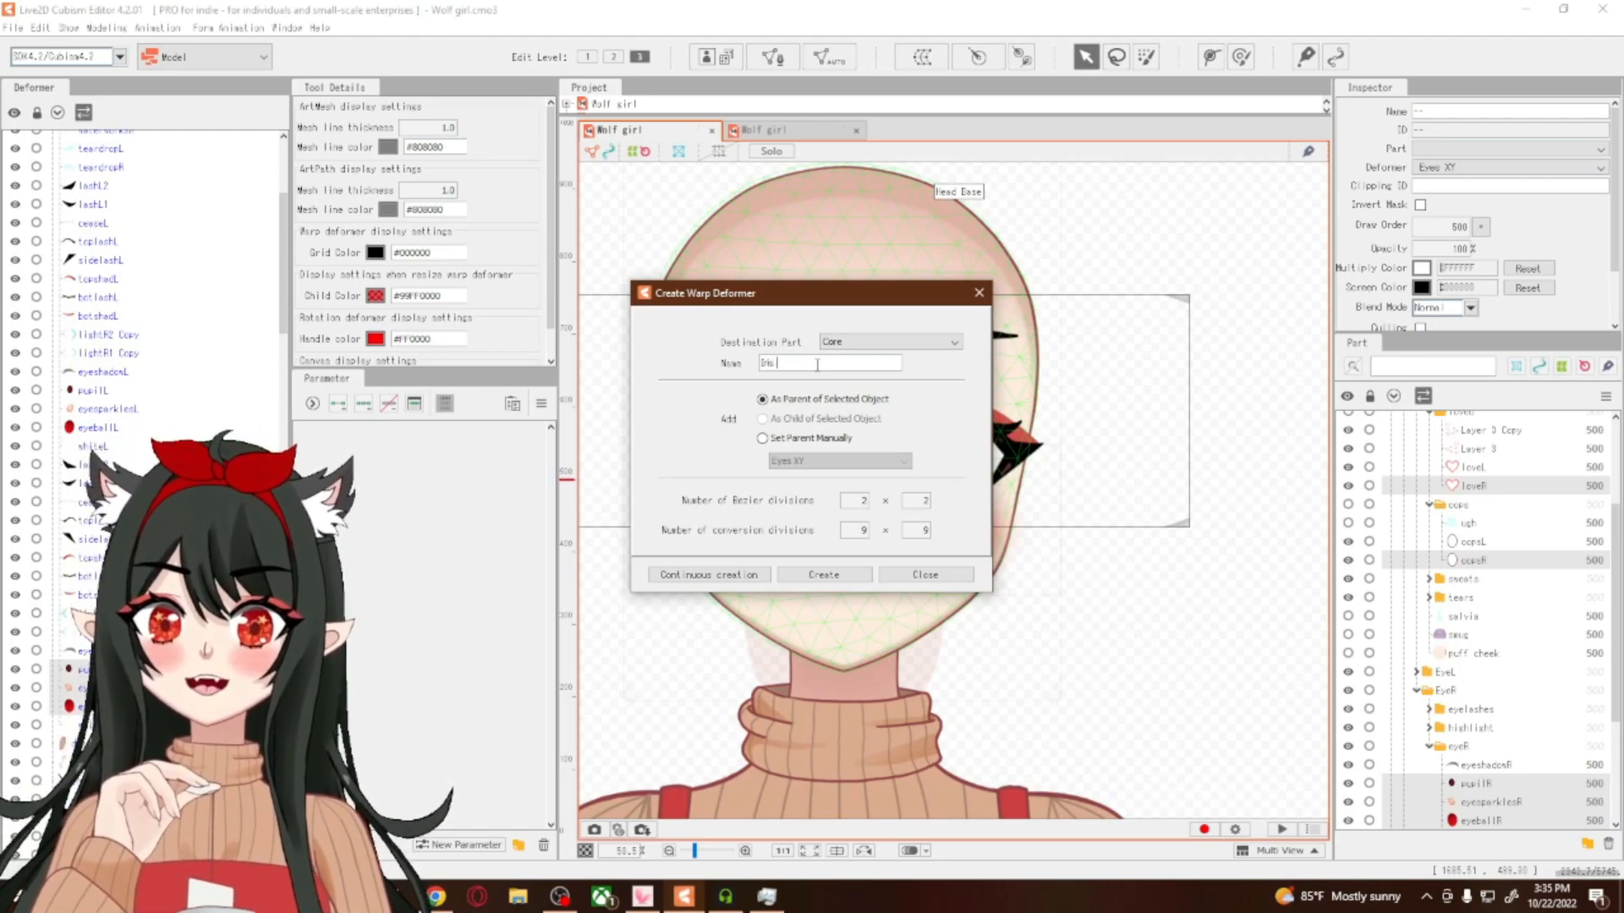
pyautogui.write('Head XY')
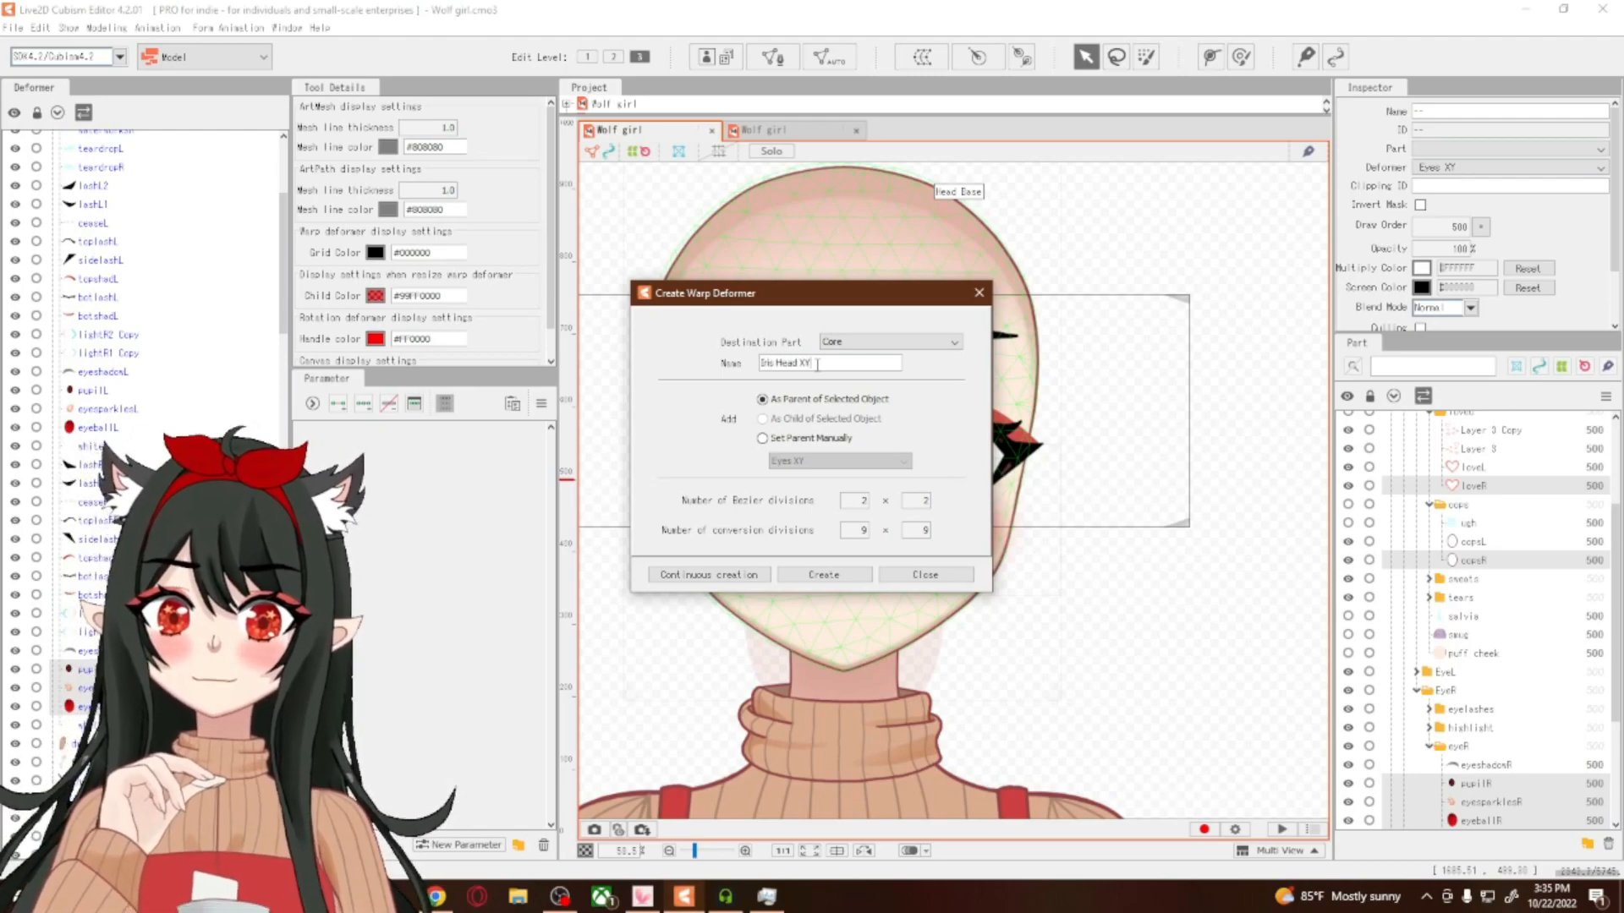
pyautogui.click(824, 575)
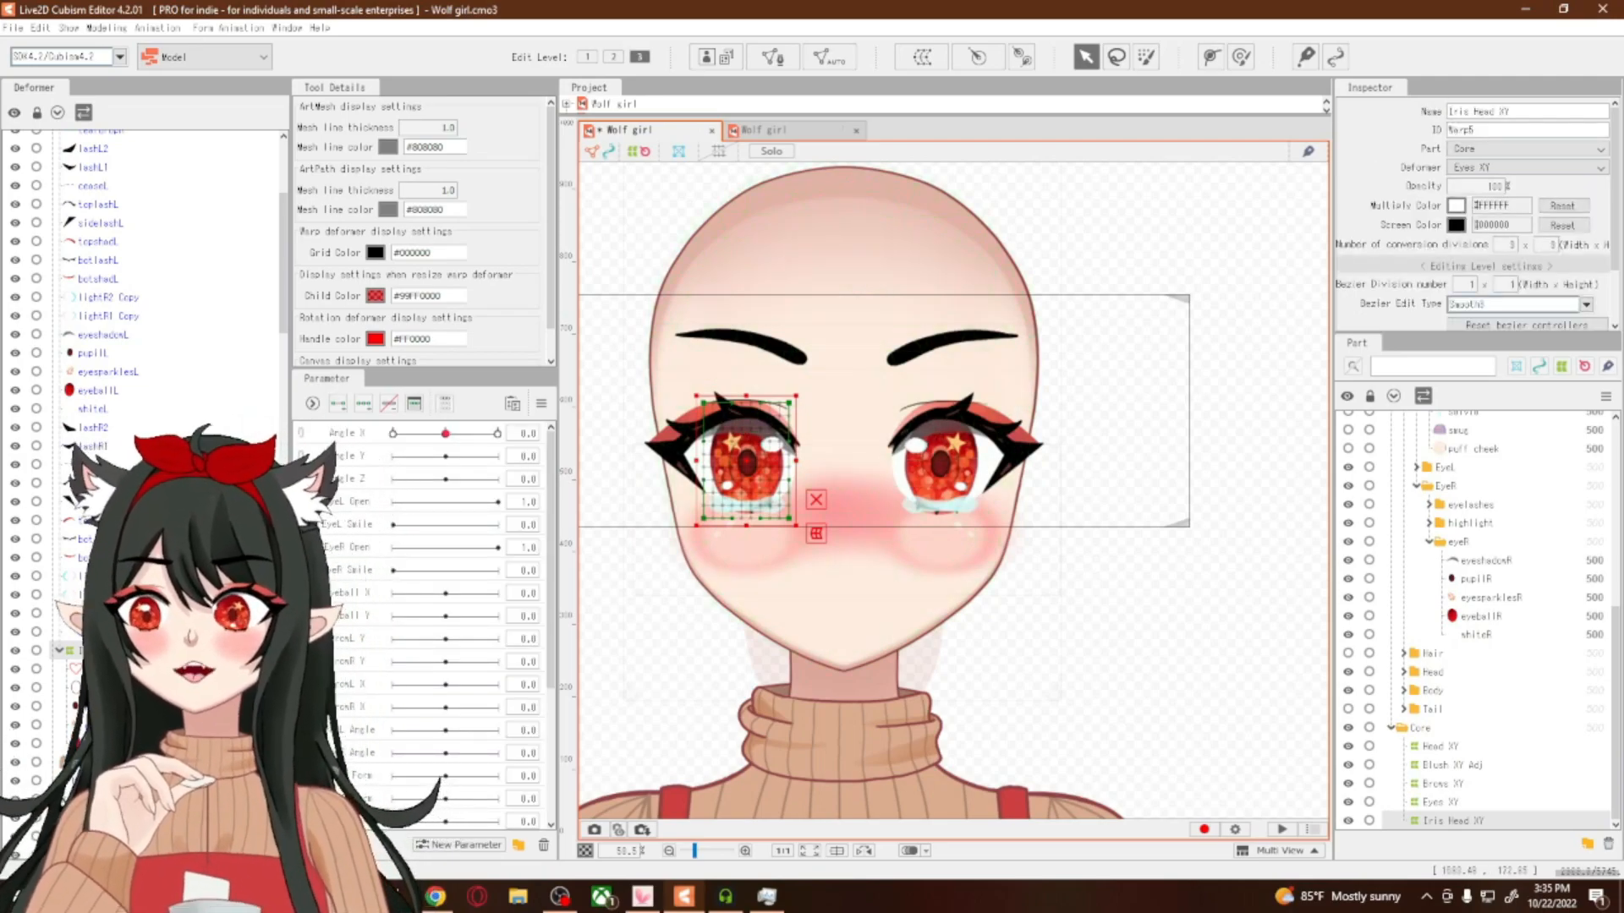
pyautogui.click(363, 406)
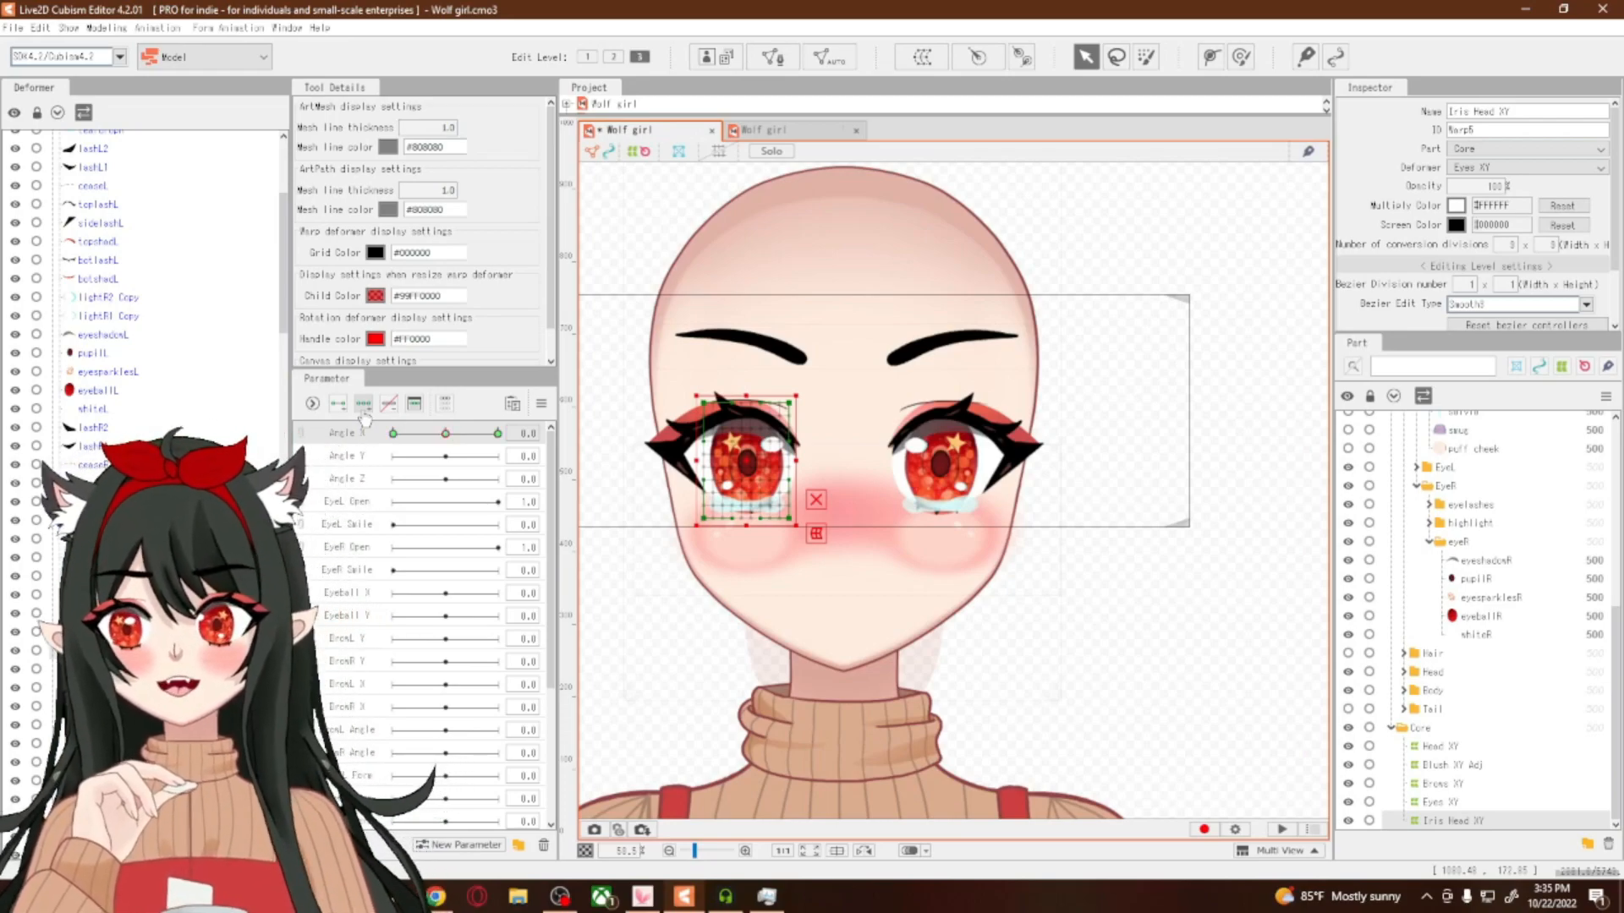
# Move the sparkleR object out of Eyes XY into the Iris Head XY deformer
pyautogui.scroll(5, 144, 271)
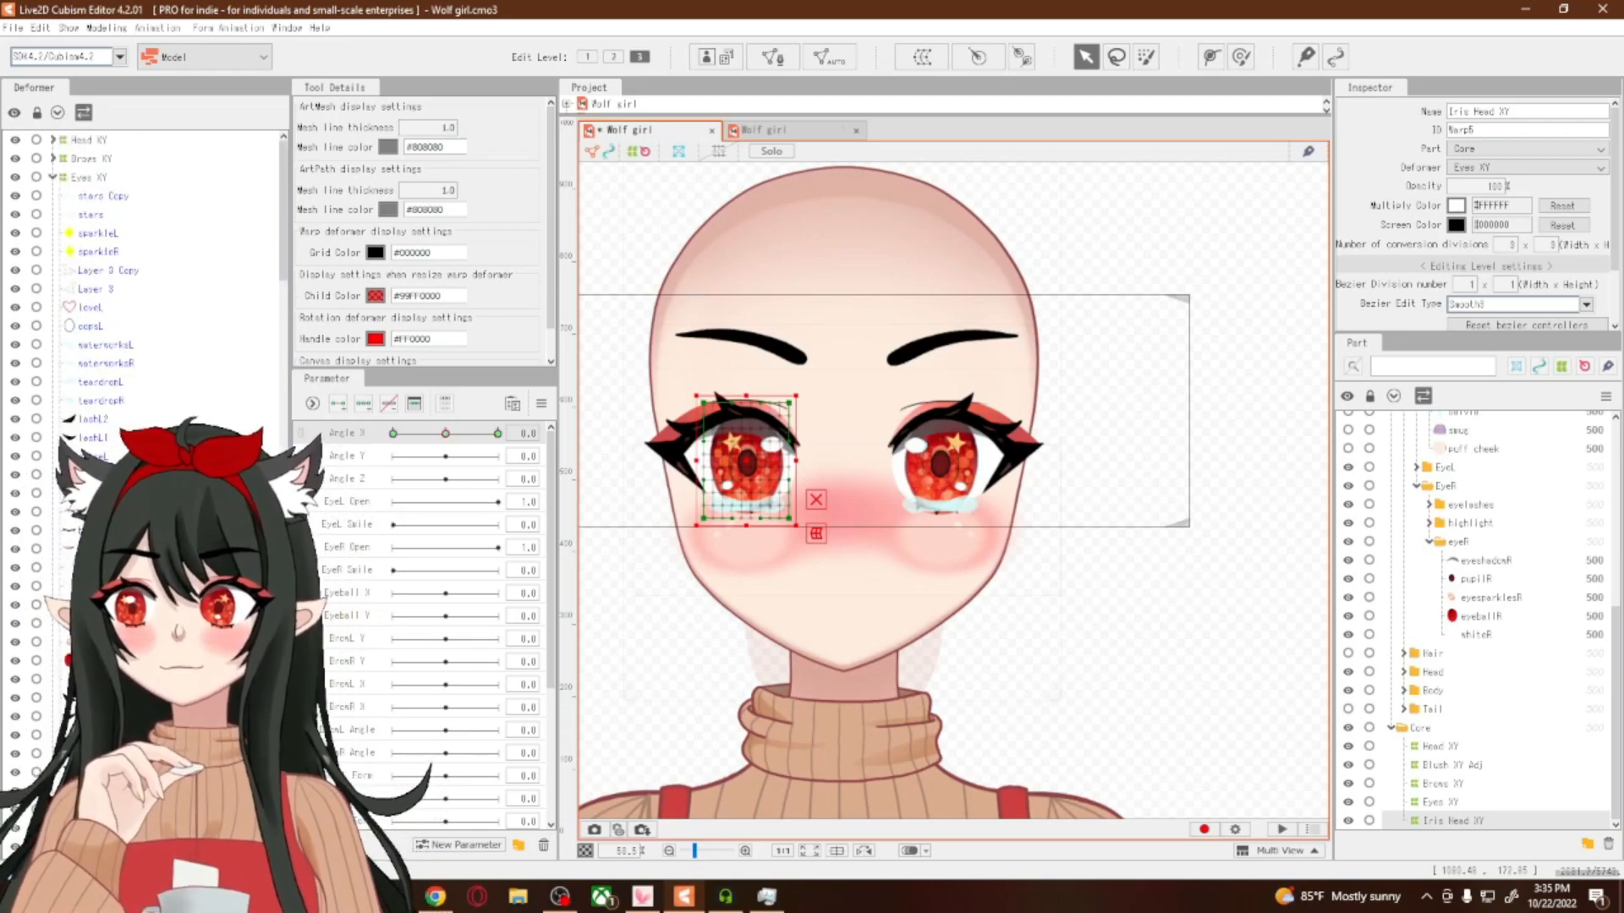
pyautogui.click(89, 307)
pyautogui.keyDown('ctrl'); pyautogui.click(90, 325); pyautogui.keyUp('ctrl')
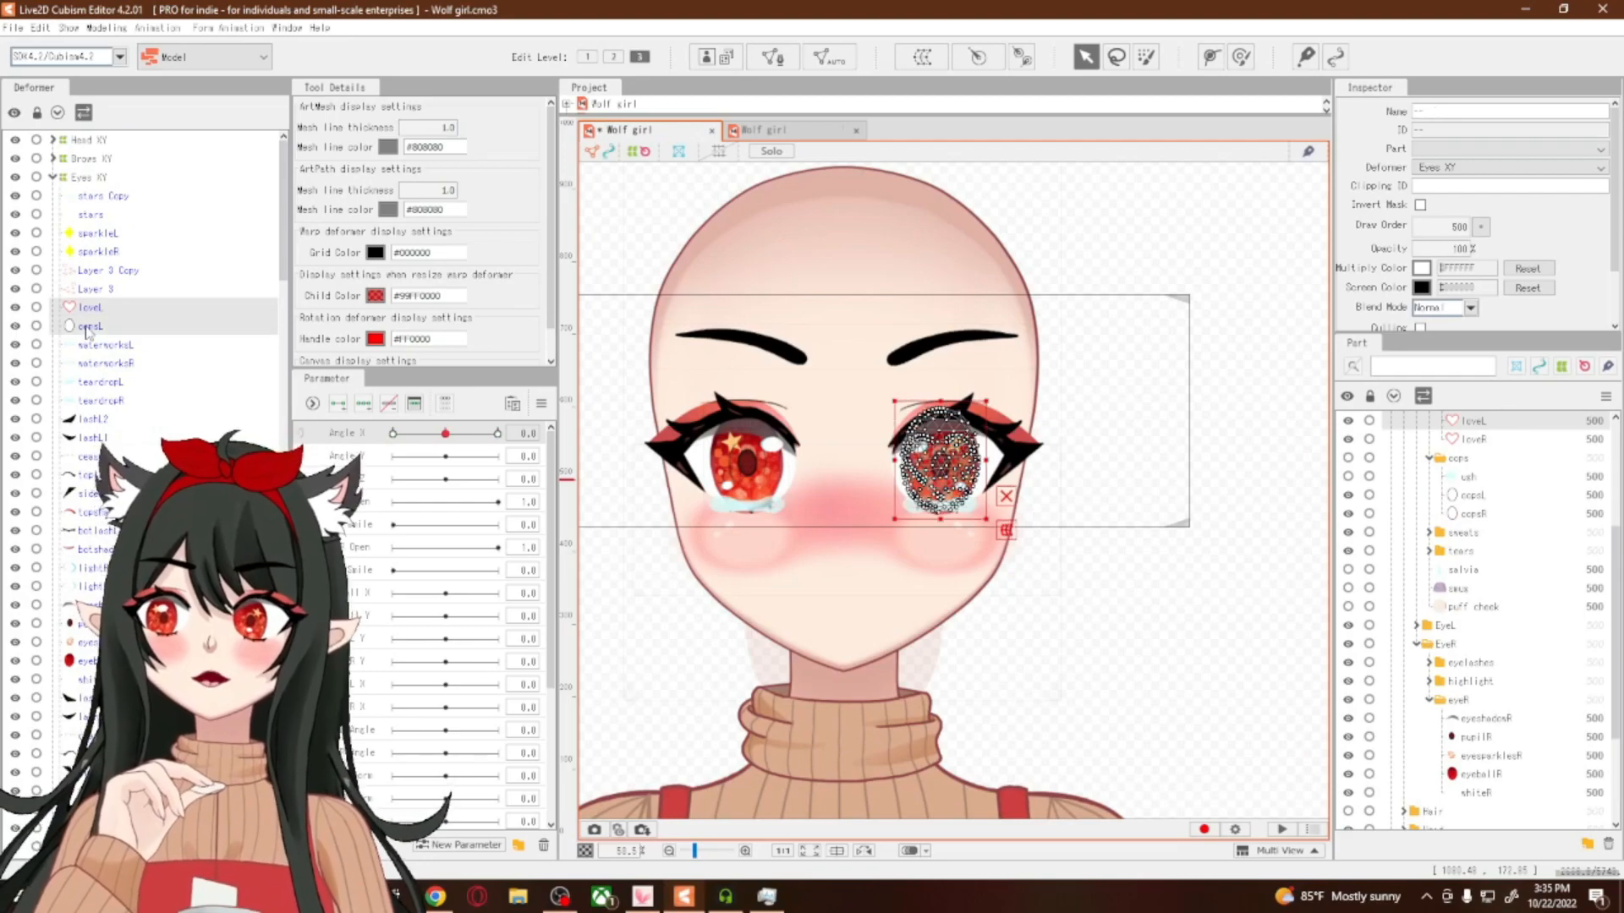
pyautogui.click(94, 252)
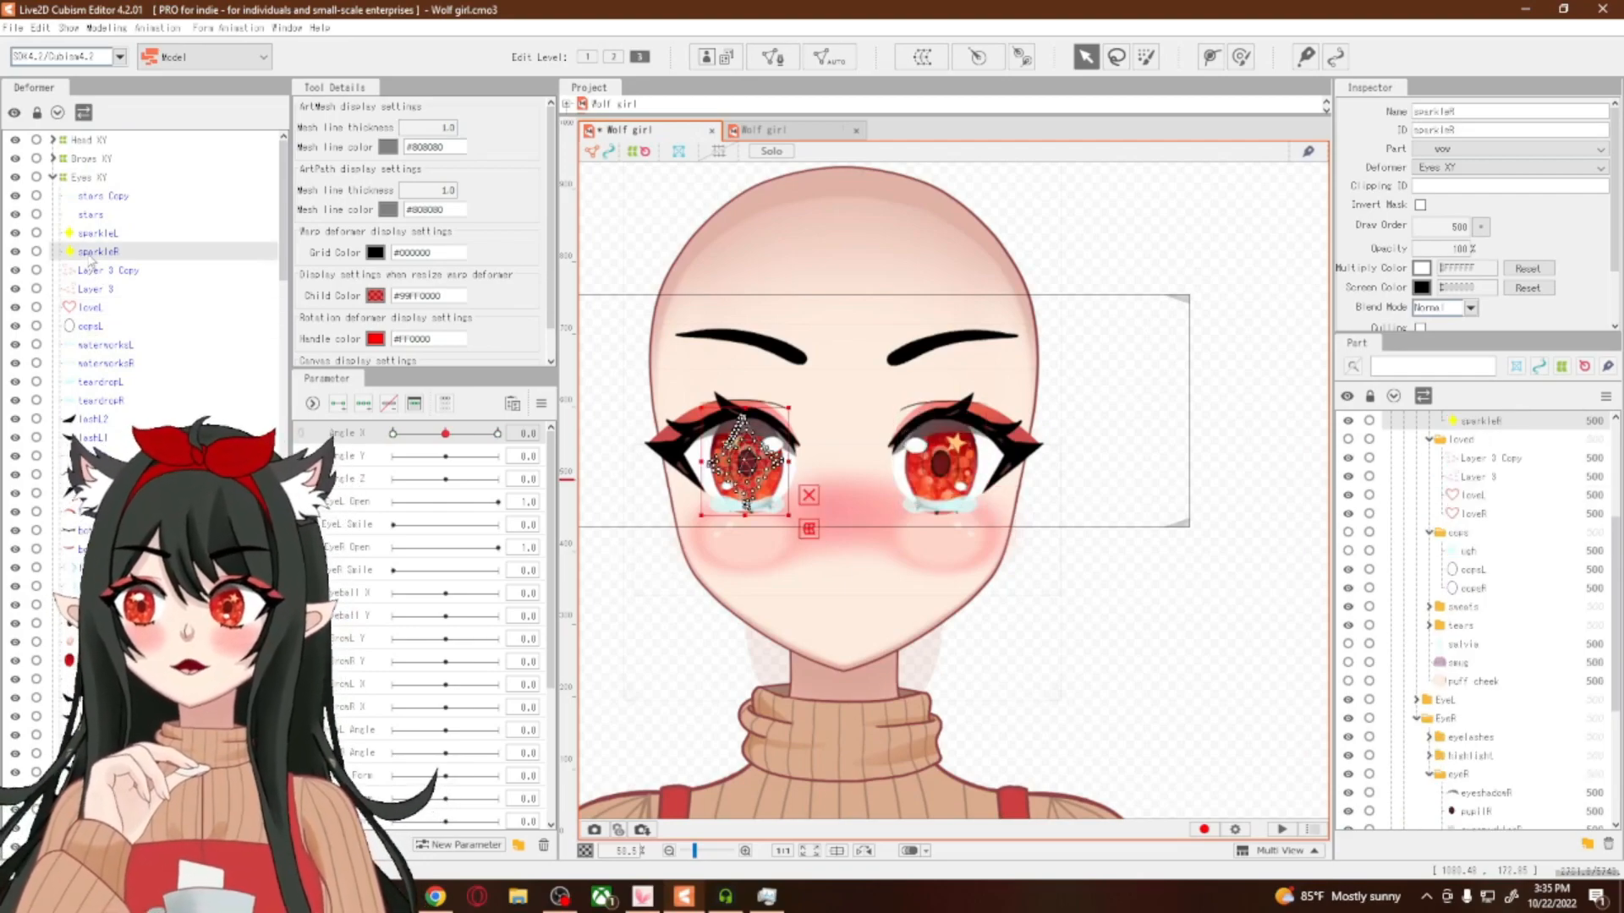
pyautogui.scroll(-2, 144, 254)
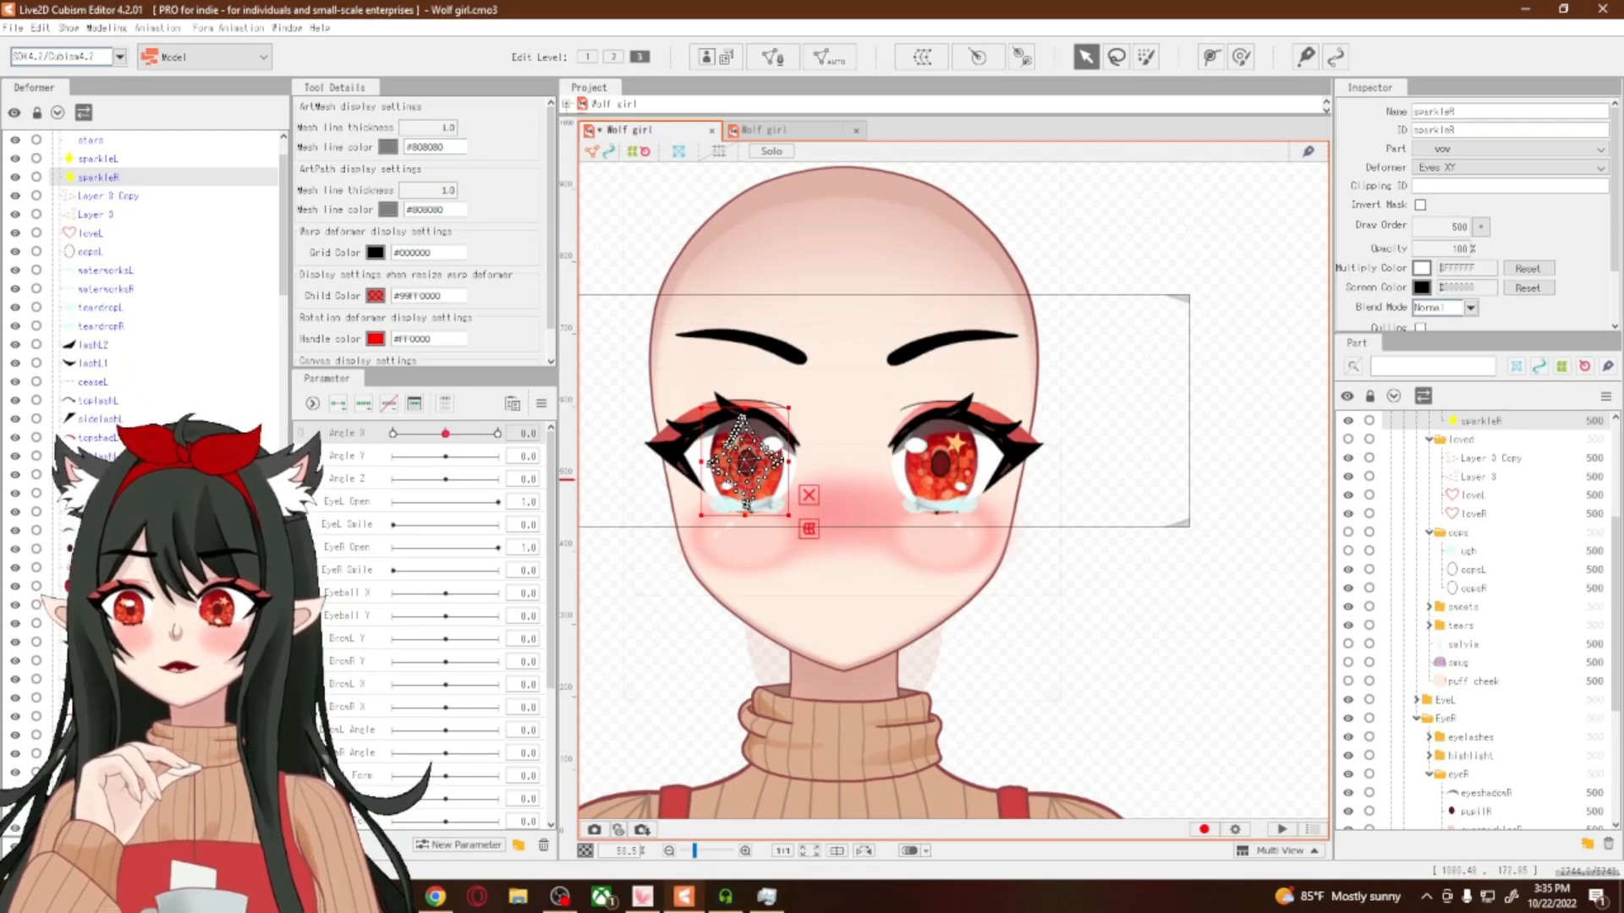
pyautogui.moveTo(98, 177); pyautogui.dragTo(93, 774)
pyautogui.scroll(-3, 144, 271)
pyautogui.scroll(5, 144, 270)
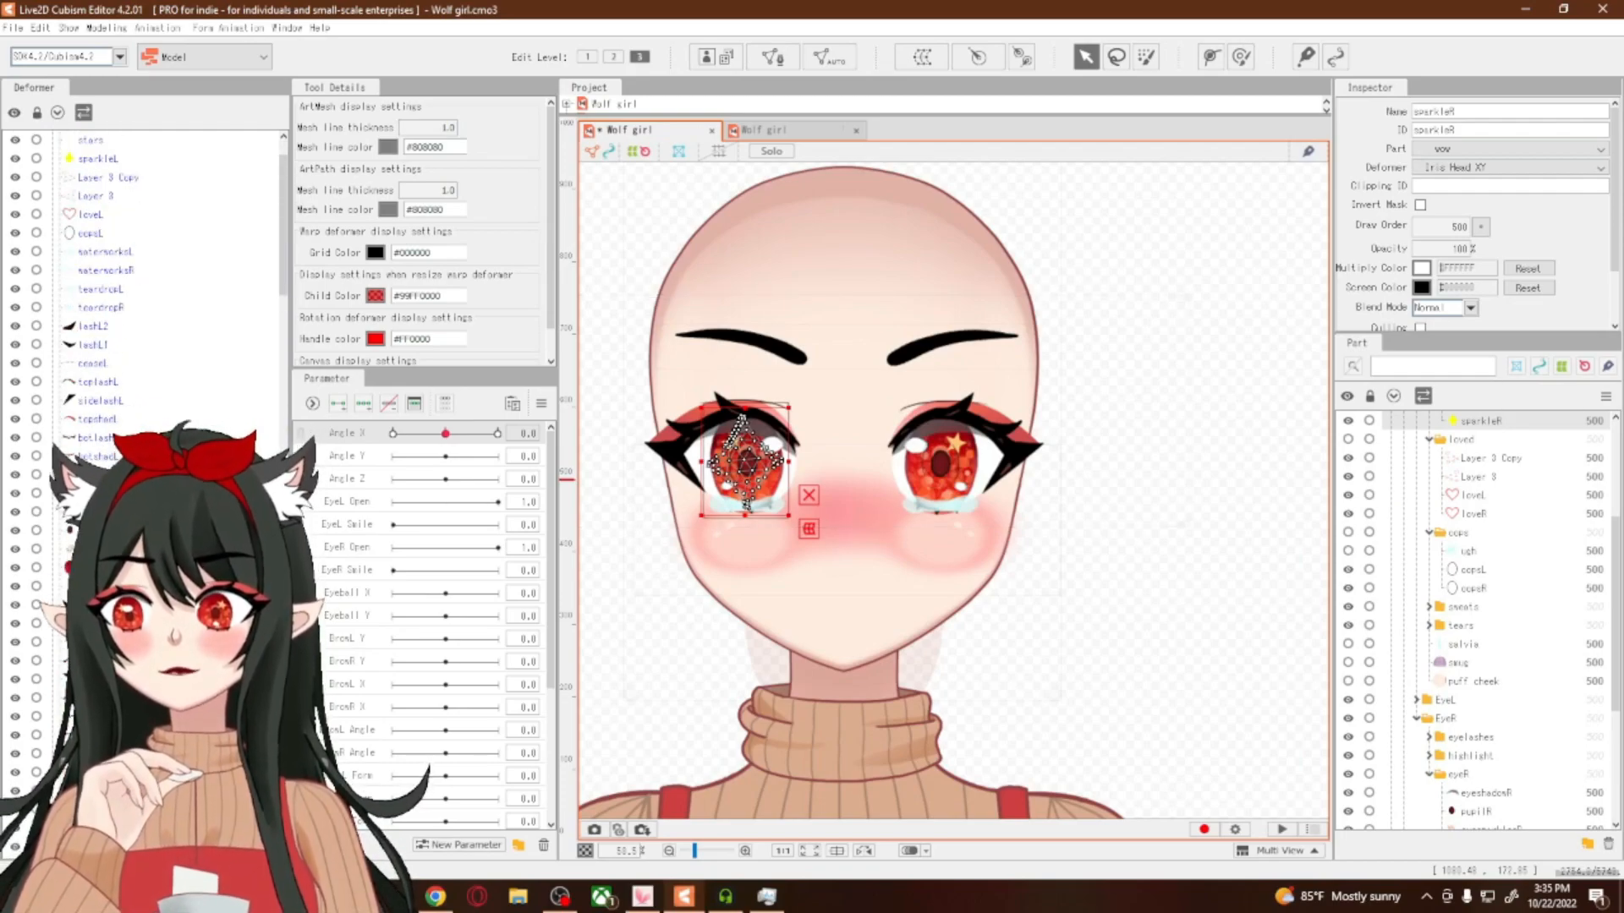
# Create a parent warp deformer named "Iris L Head XY" for sparkleL, loveL, oopsL, pupilL, eyesparklesL and eyeballL
pyautogui.click(91, 236)
pyautogui.keyDown('ctrl'); pyautogui.click(93, 288); pyautogui.keyUp('ctrl')
pyautogui.keyDown('ctrl'); pyautogui.click(91, 308); pyautogui.keyUp('ctrl')
pyautogui.keyDown('ctrl'); pyautogui.click(91, 605); pyautogui.keyUp('ctrl')
pyautogui.keyDown('ctrl'); pyautogui.click(91, 623); pyautogui.keyUp('ctrl')
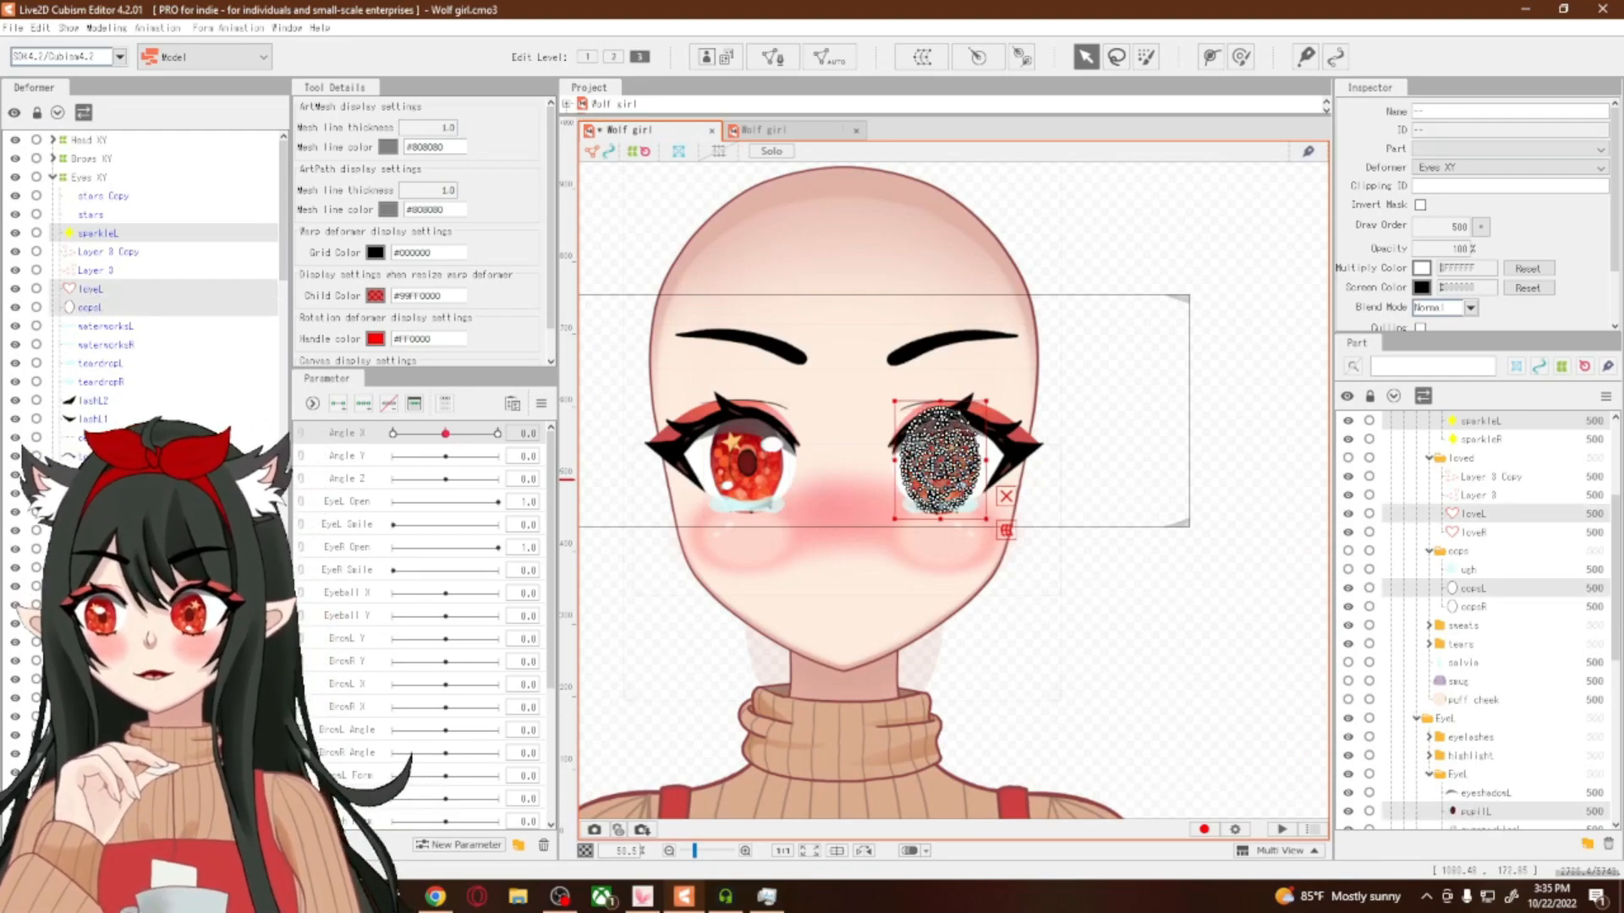
pyautogui.keyDown('ctrl'); pyautogui.click(92, 642); pyautogui.keyUp('ctrl')
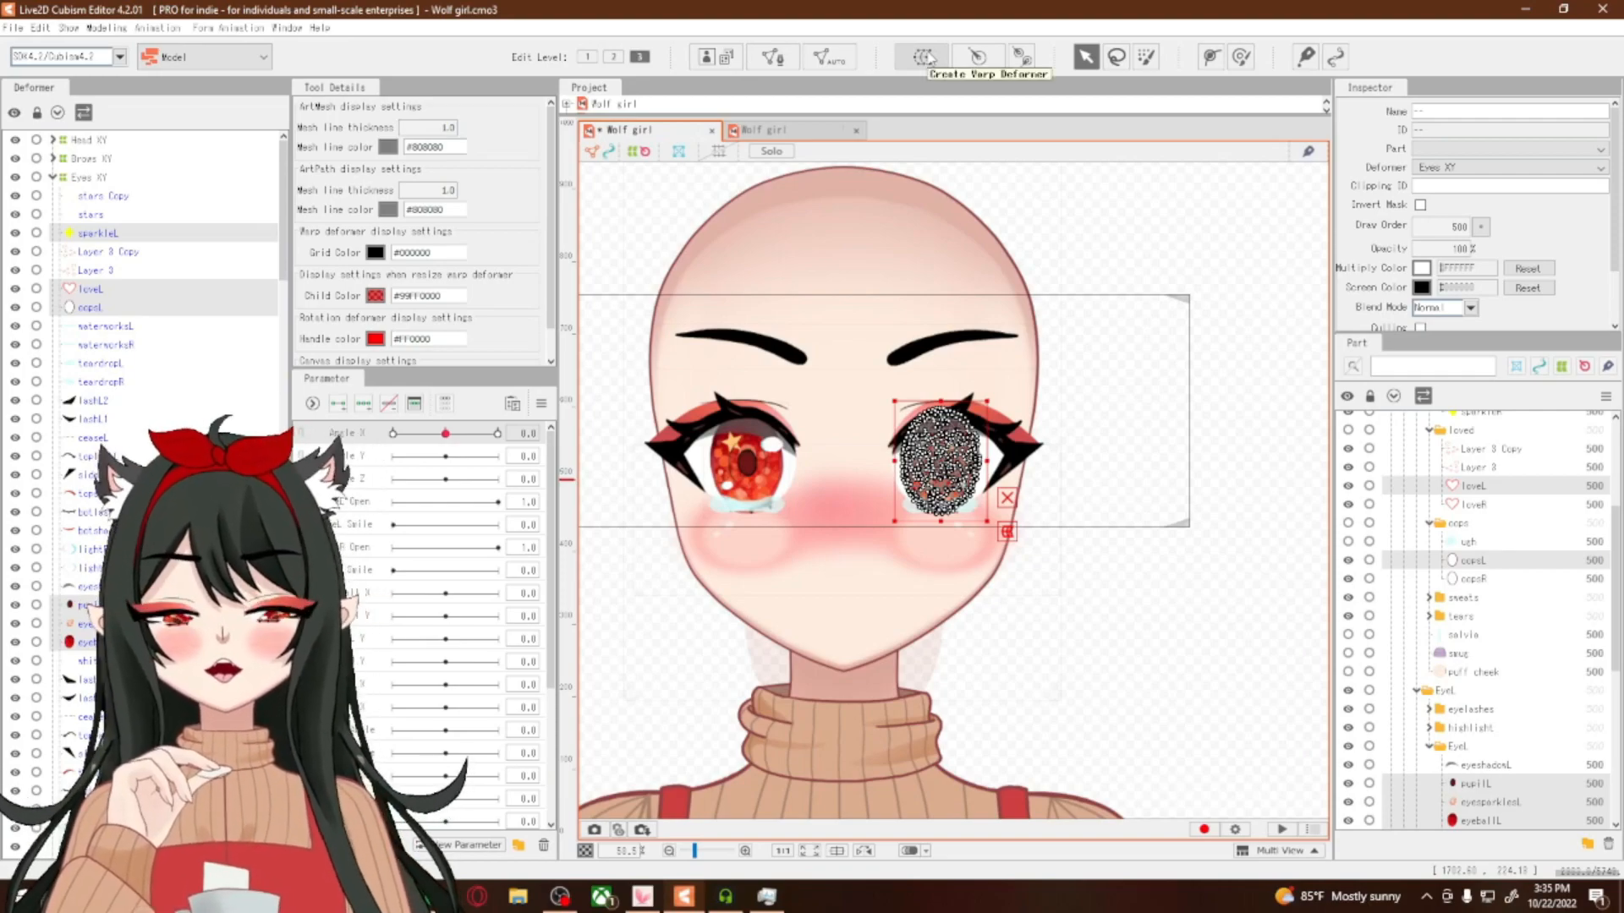
pyautogui.click(924, 57)
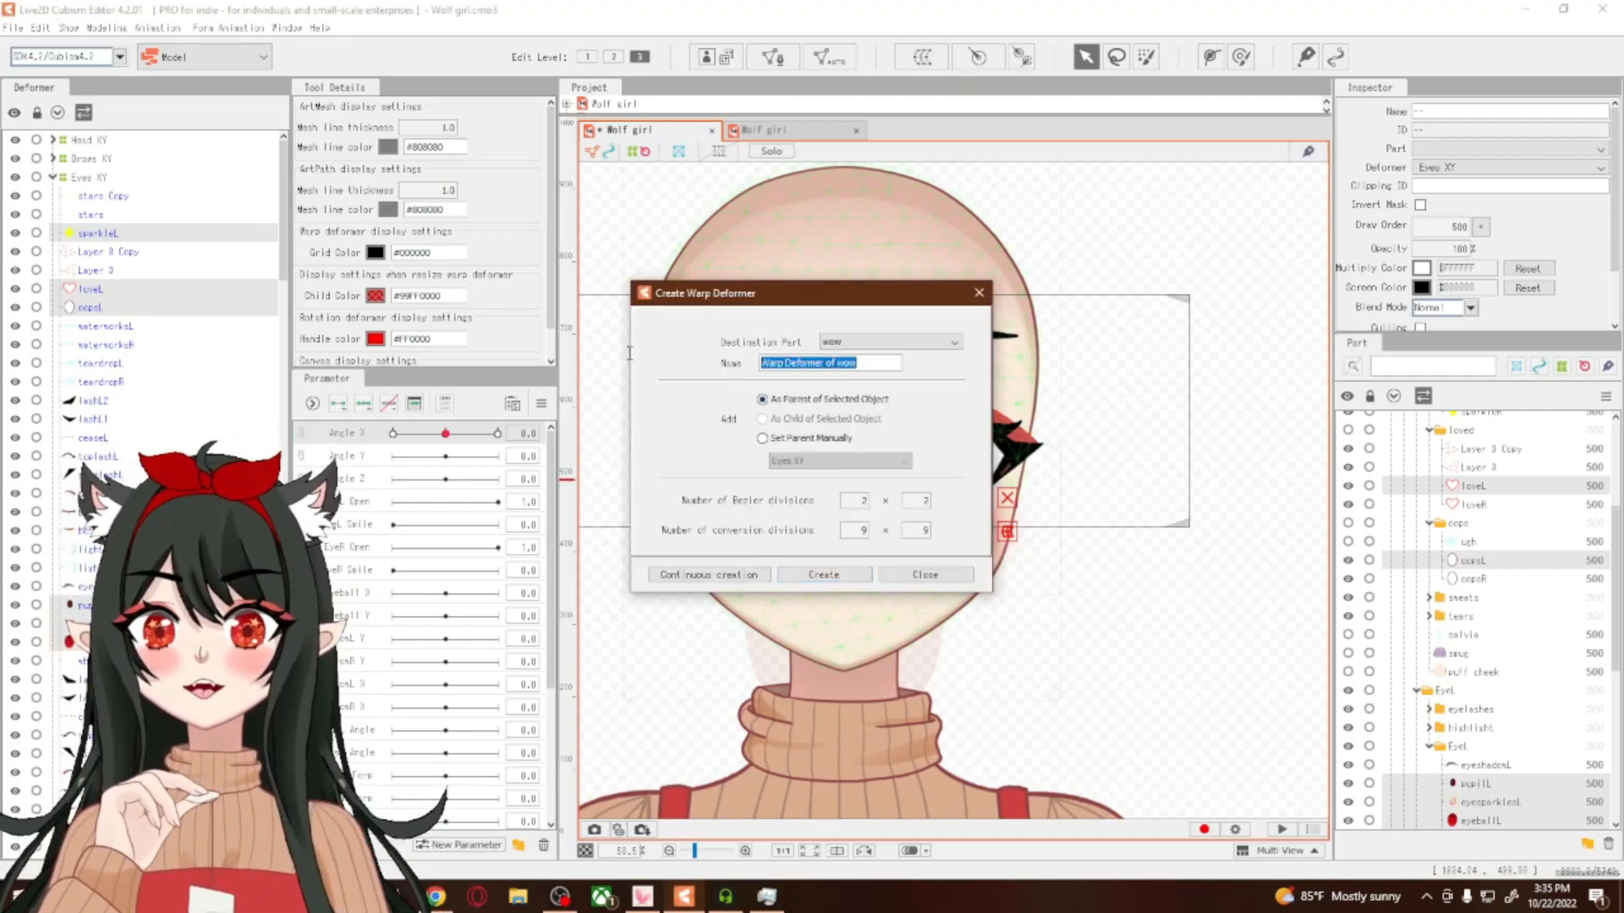
pyautogui.write('Ir')
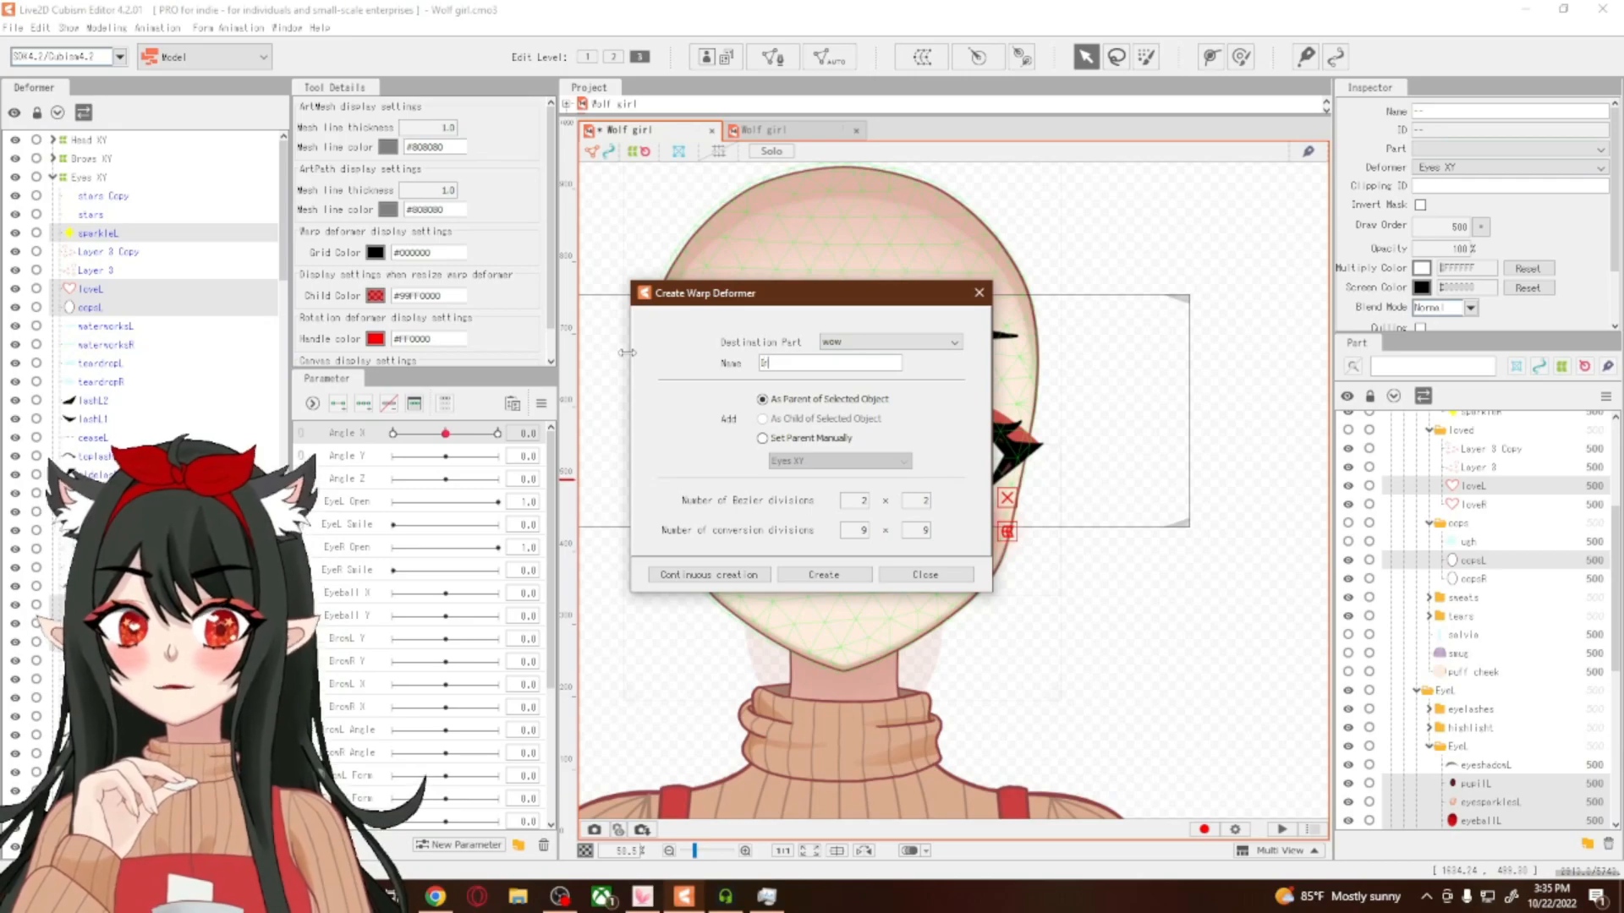
pyautogui.write('is L Head XY')
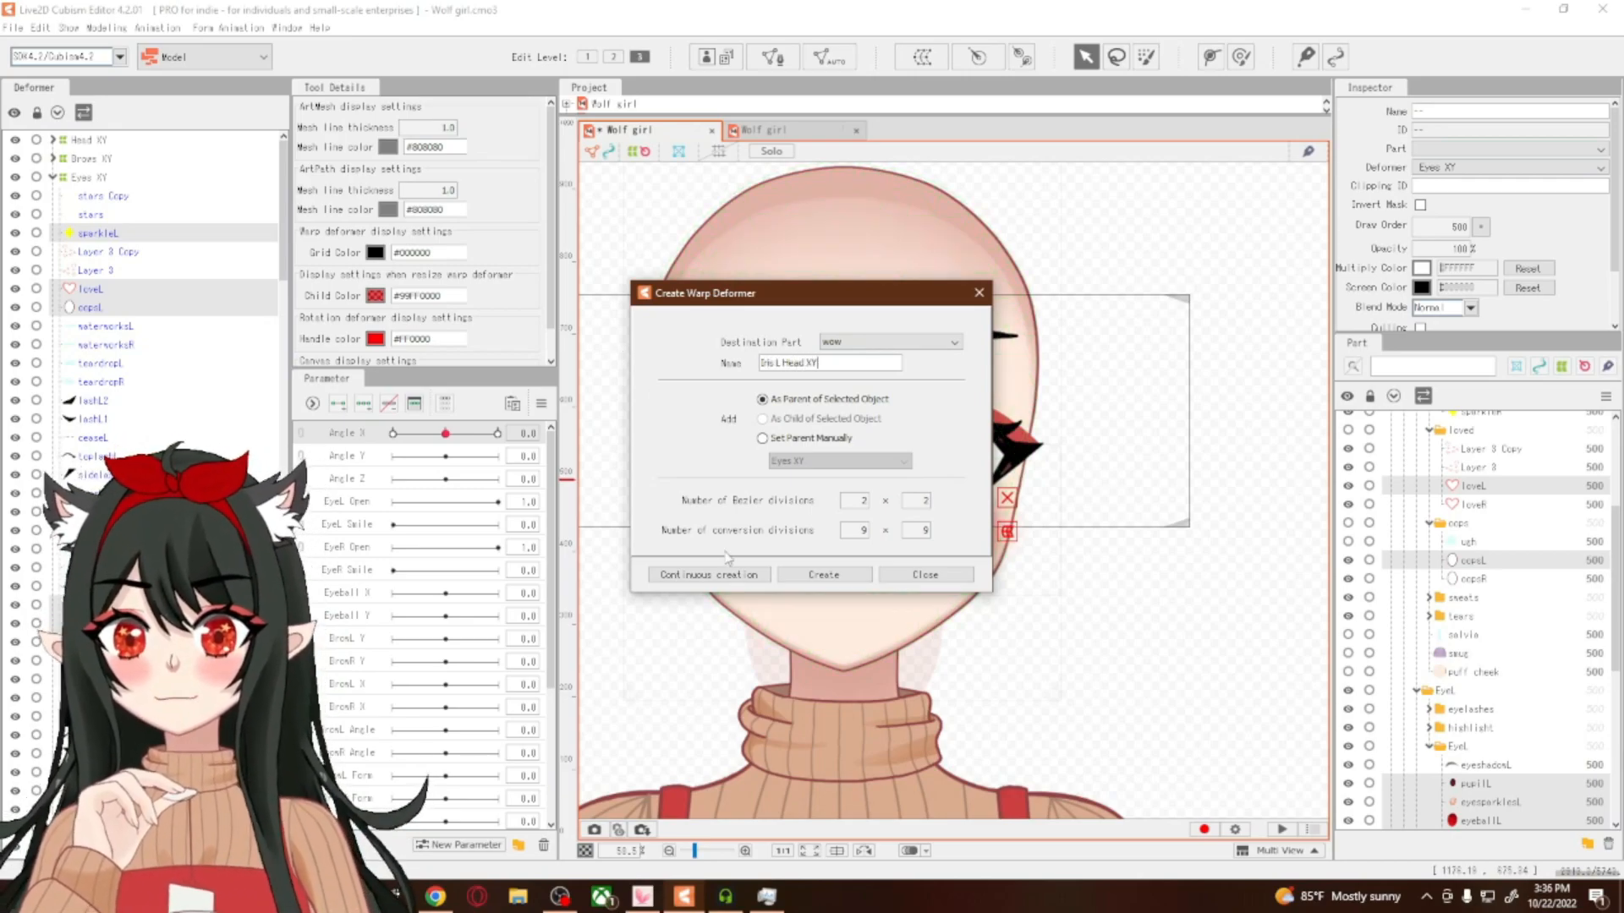
pyautogui.click(824, 574)
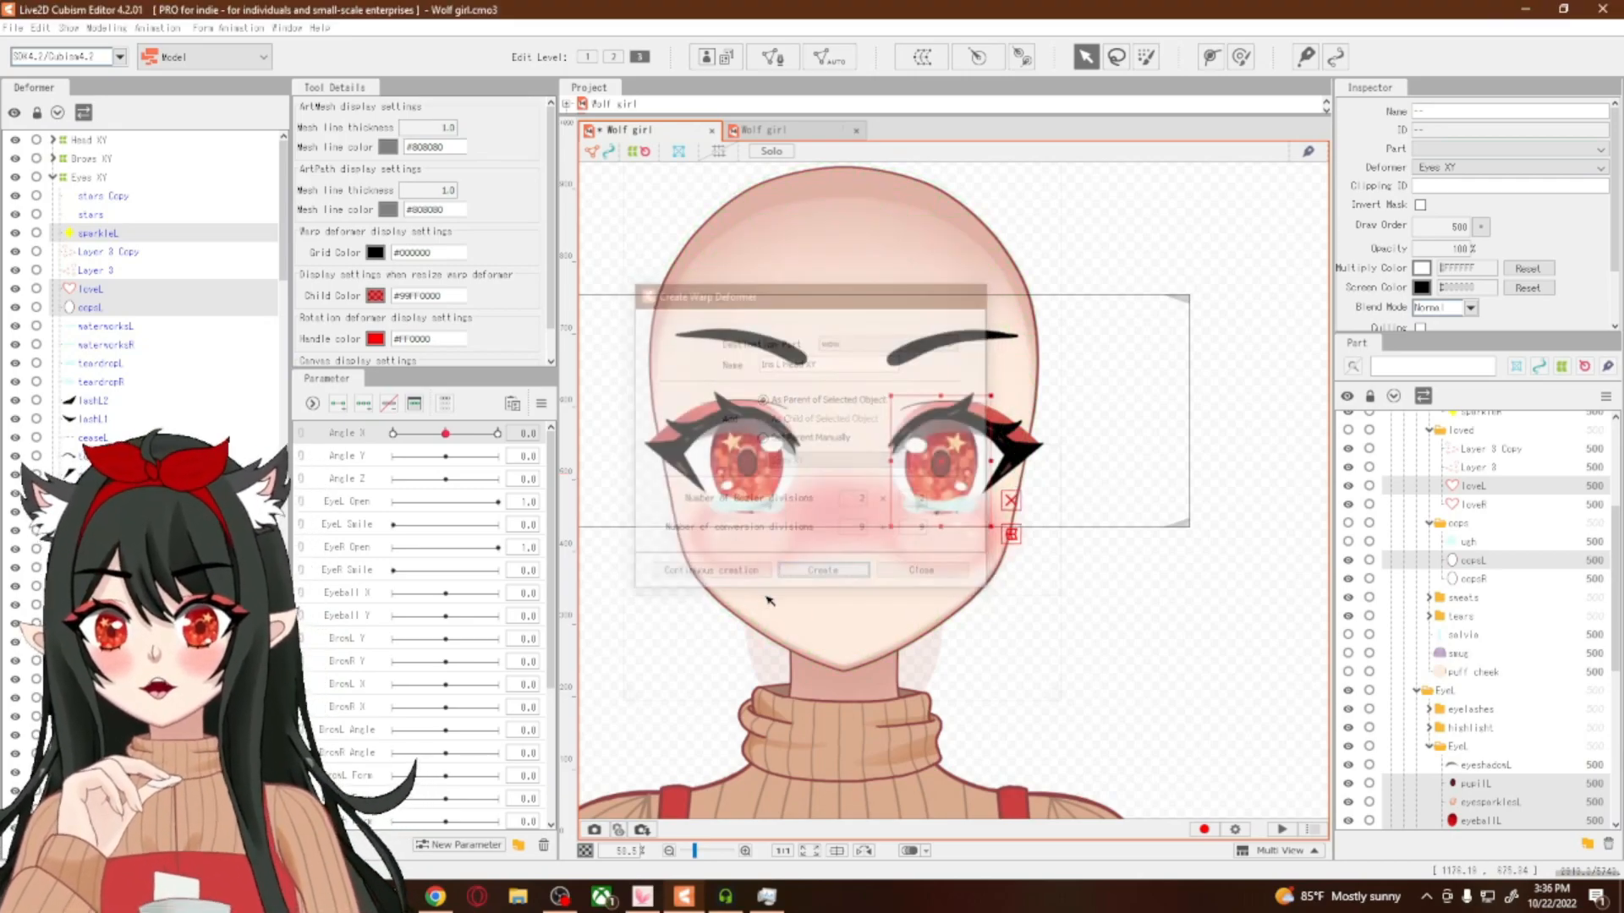
# Rename the Iris Head XY deformer as "Iris R Head XY"
pyautogui.click(88, 583)
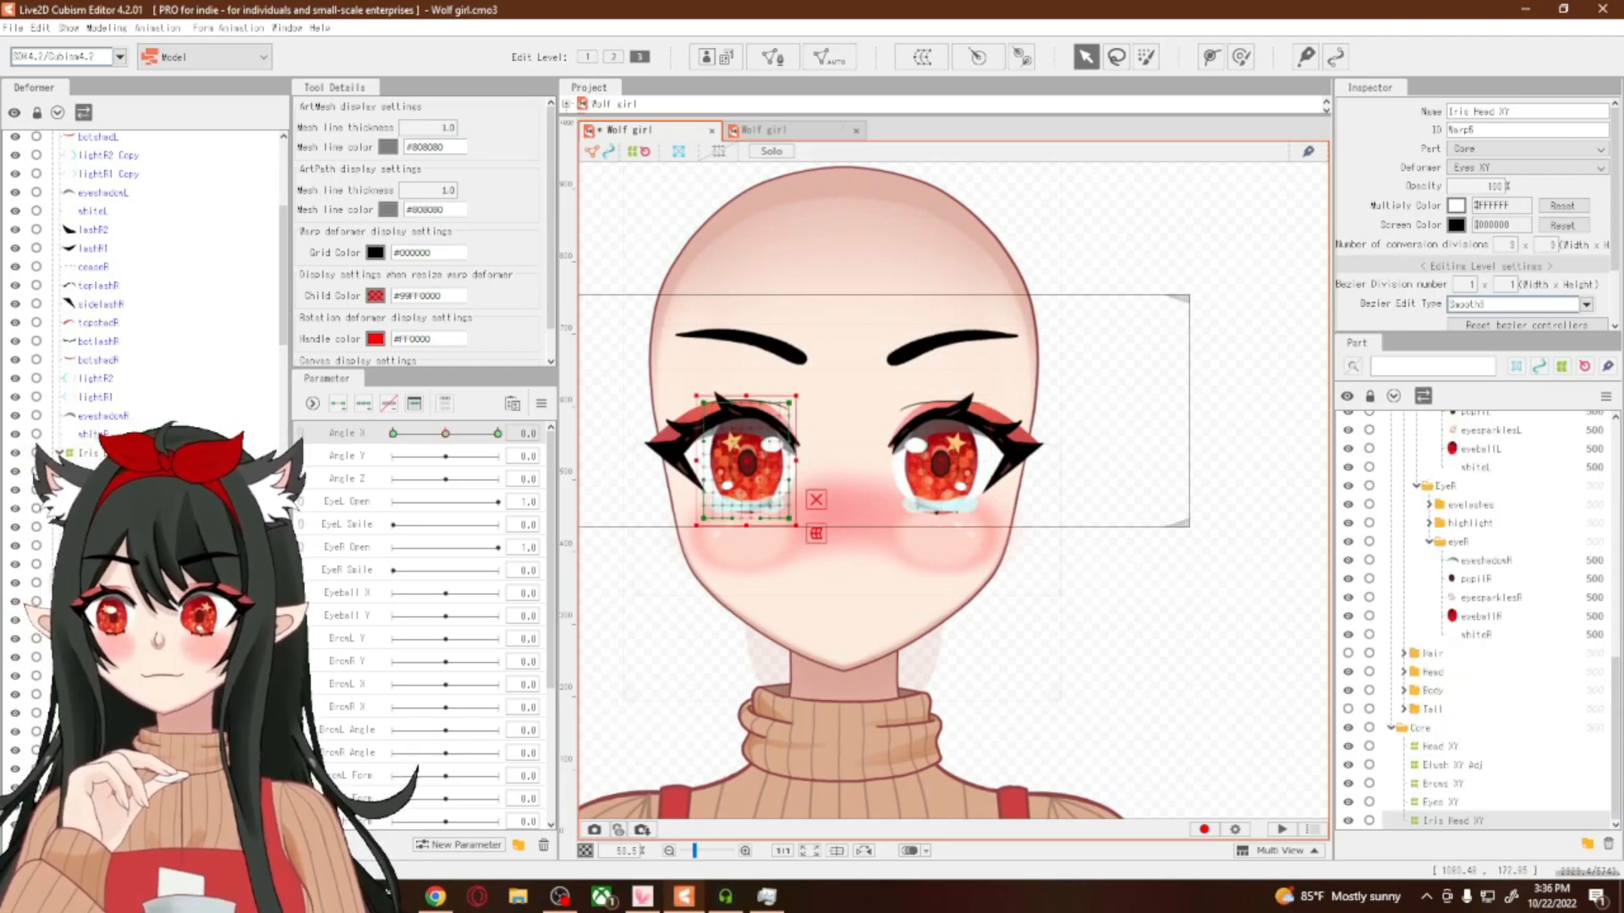
pyautogui.click(1472, 112)
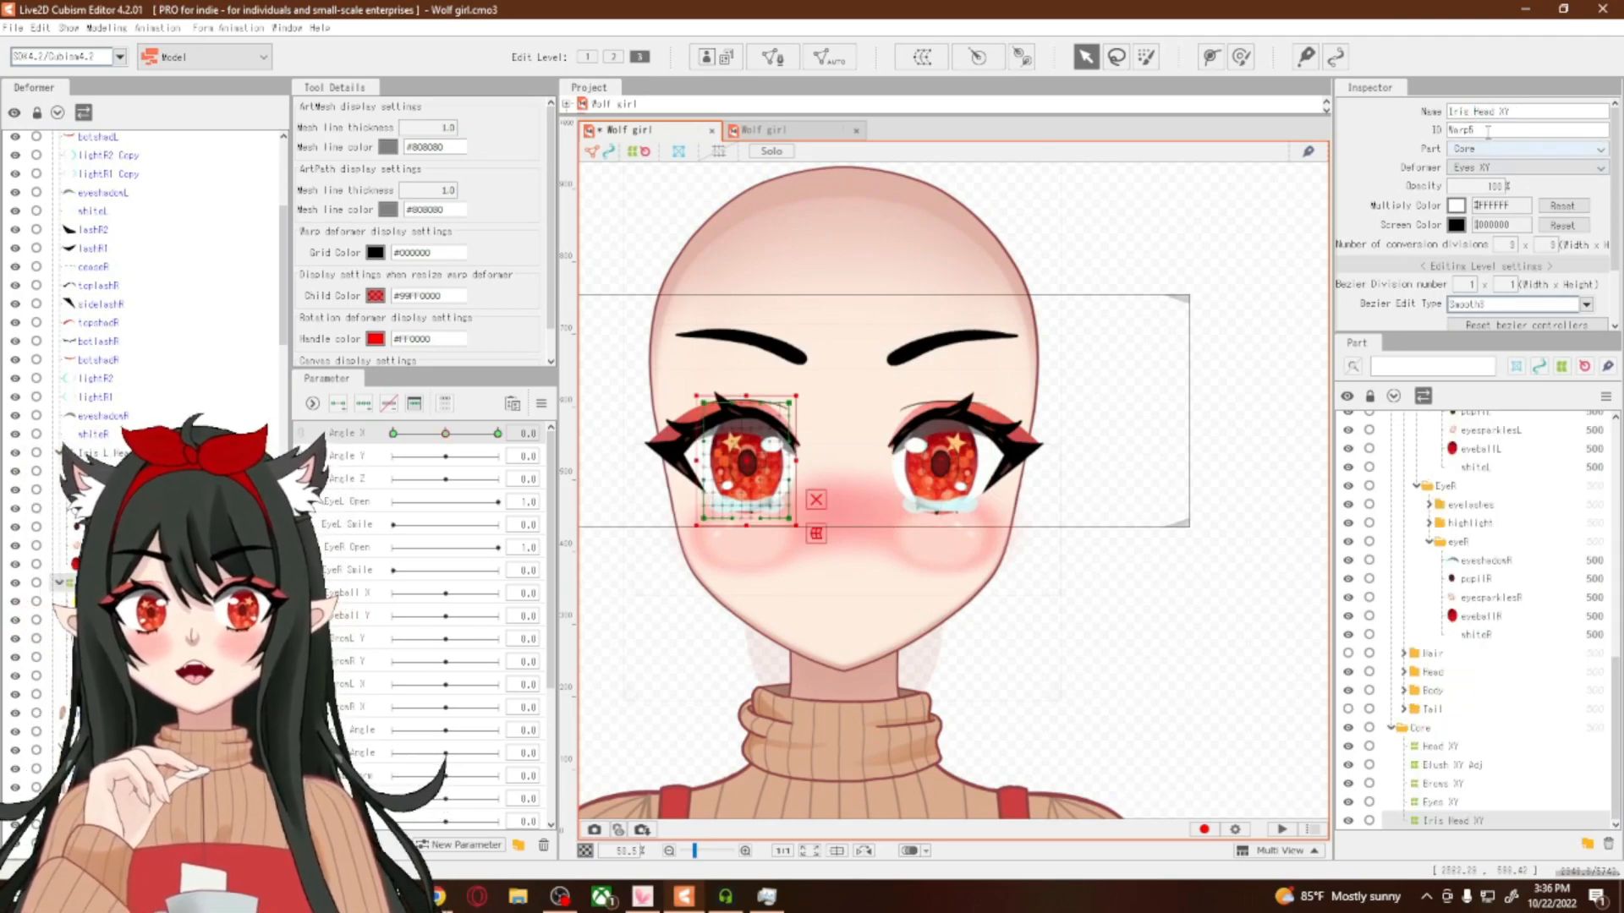
pyautogui.tripleClick(1473, 110)
pyautogui.press('Right')
pyautogui.press('BackSpace')
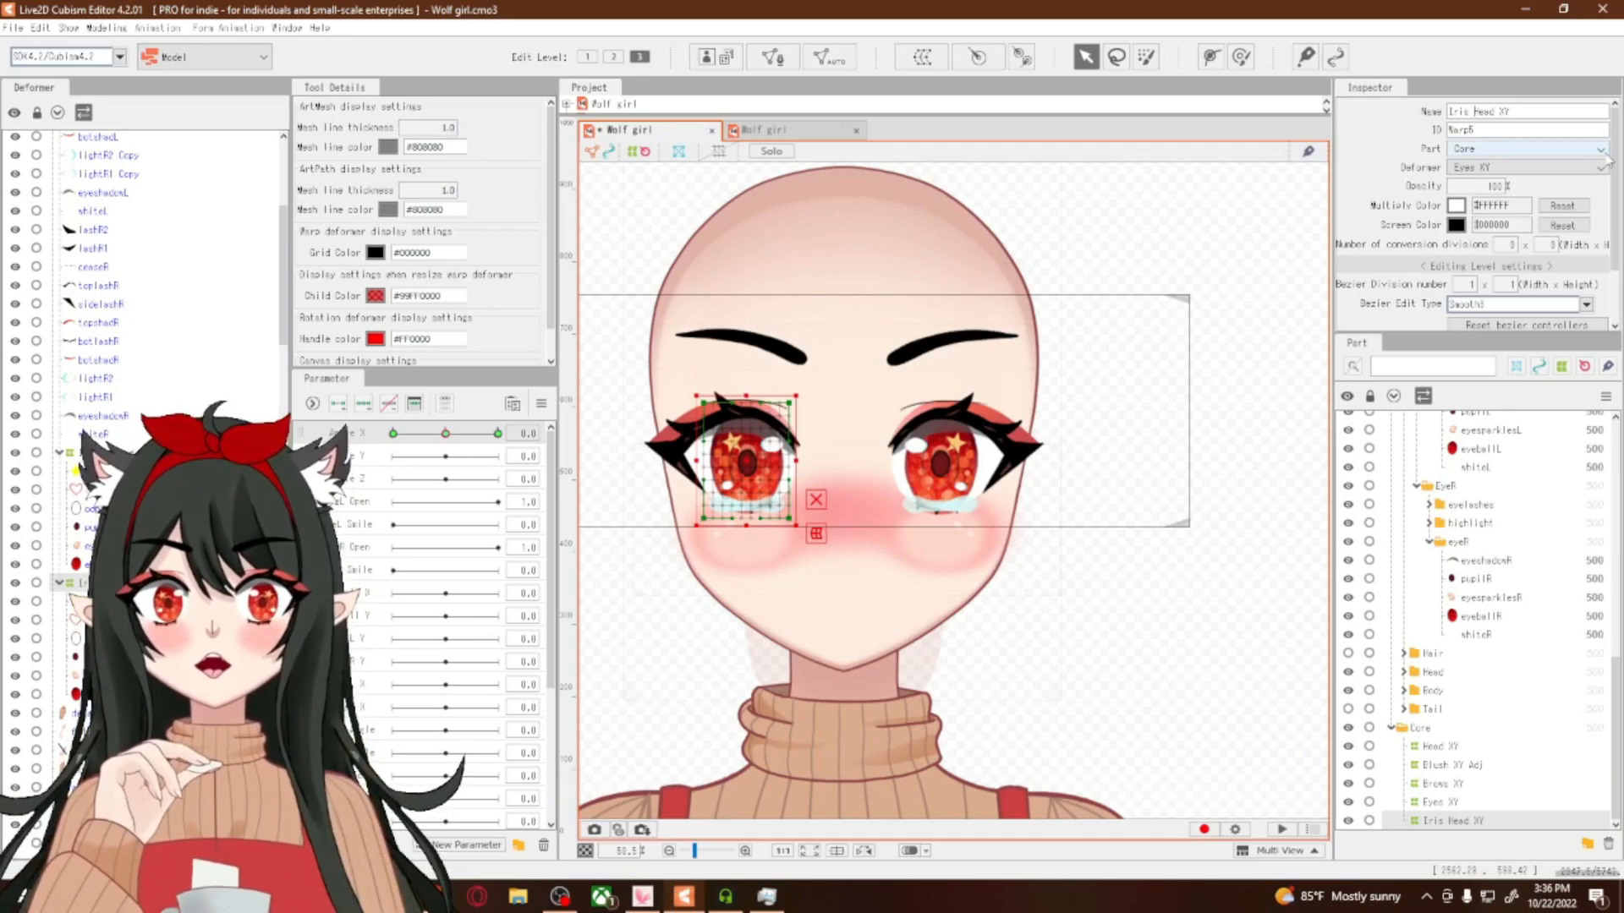
pyautogui.press('BackSpace')
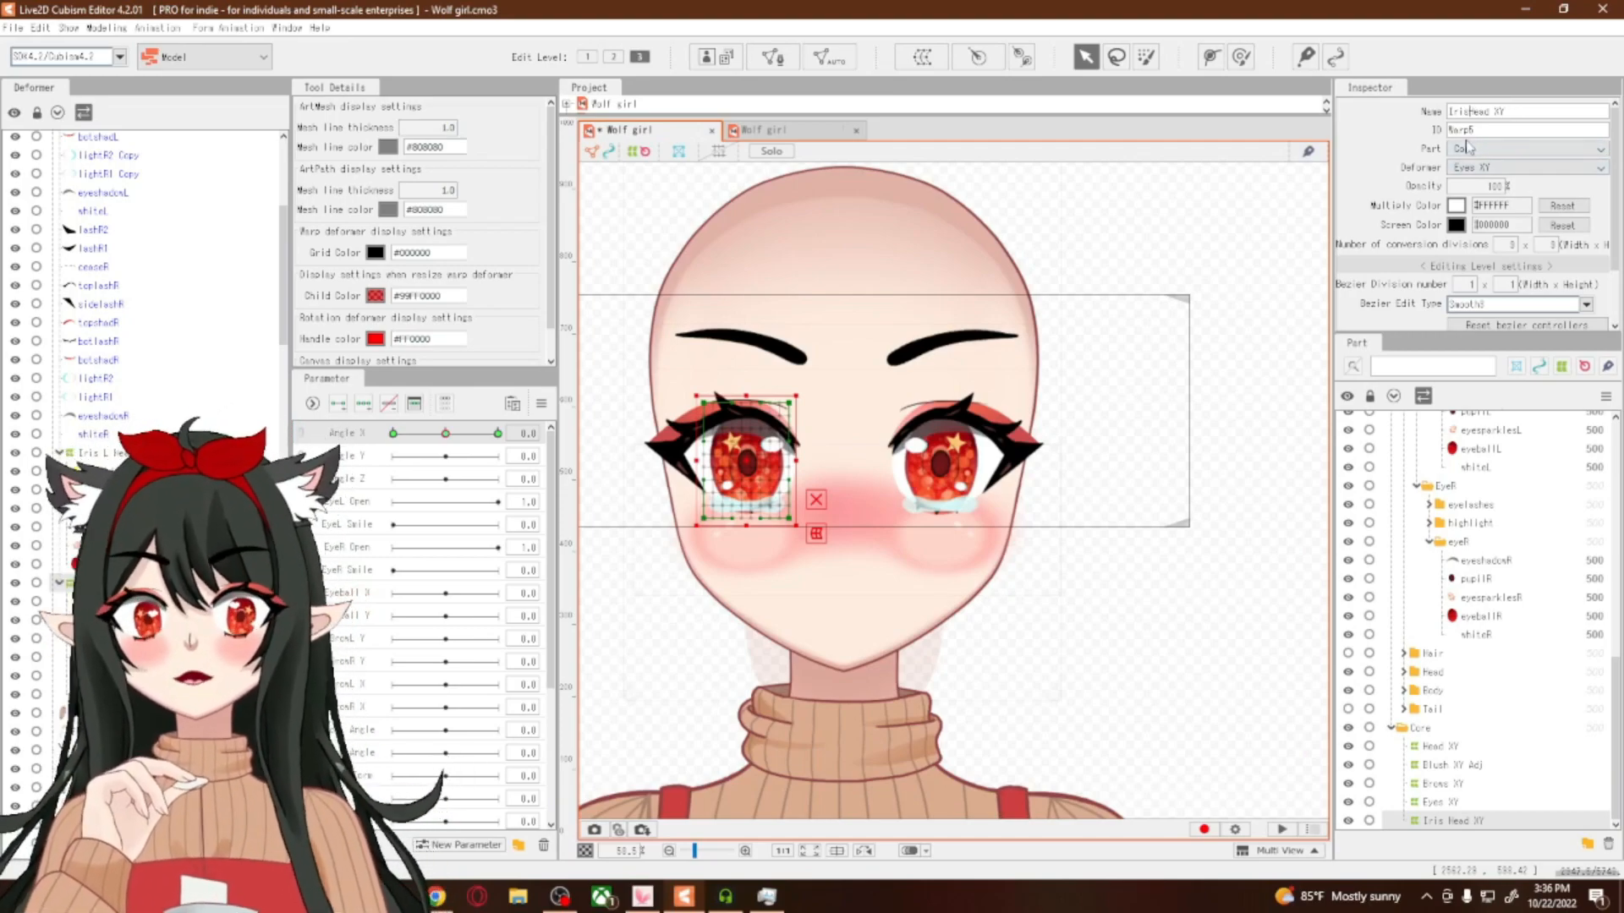
pyautogui.write('R')
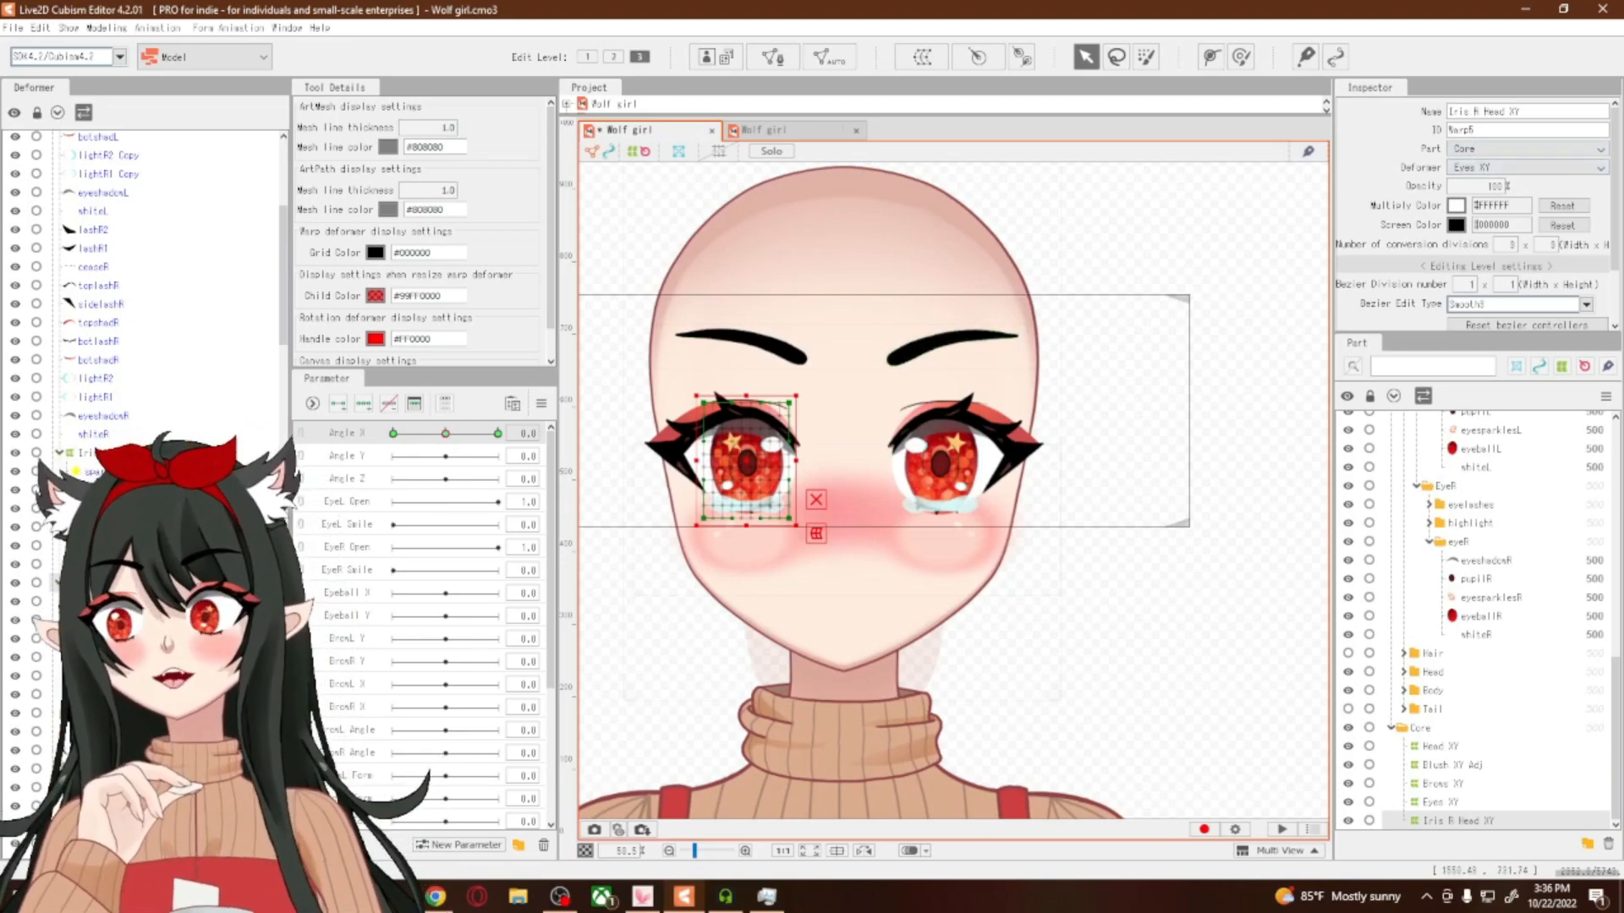
# Add three keys on the Angle X parameter for the Iris L Head XY deformer
pyautogui.click(93, 434)
pyautogui.click(85, 457)
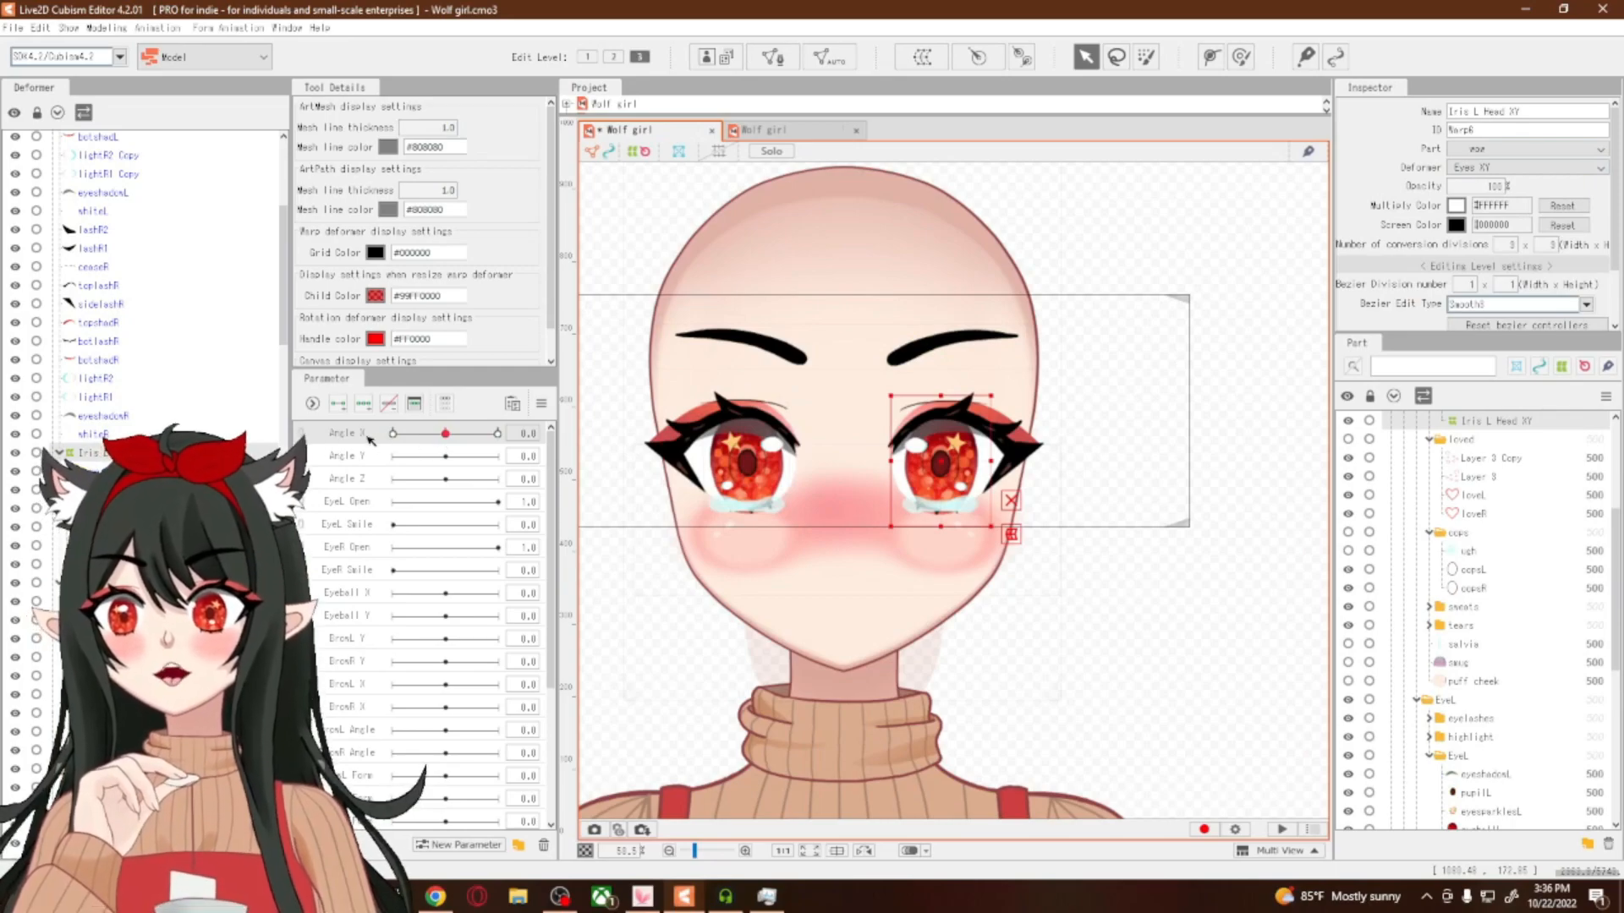
pyautogui.scroll(5, 144, 267)
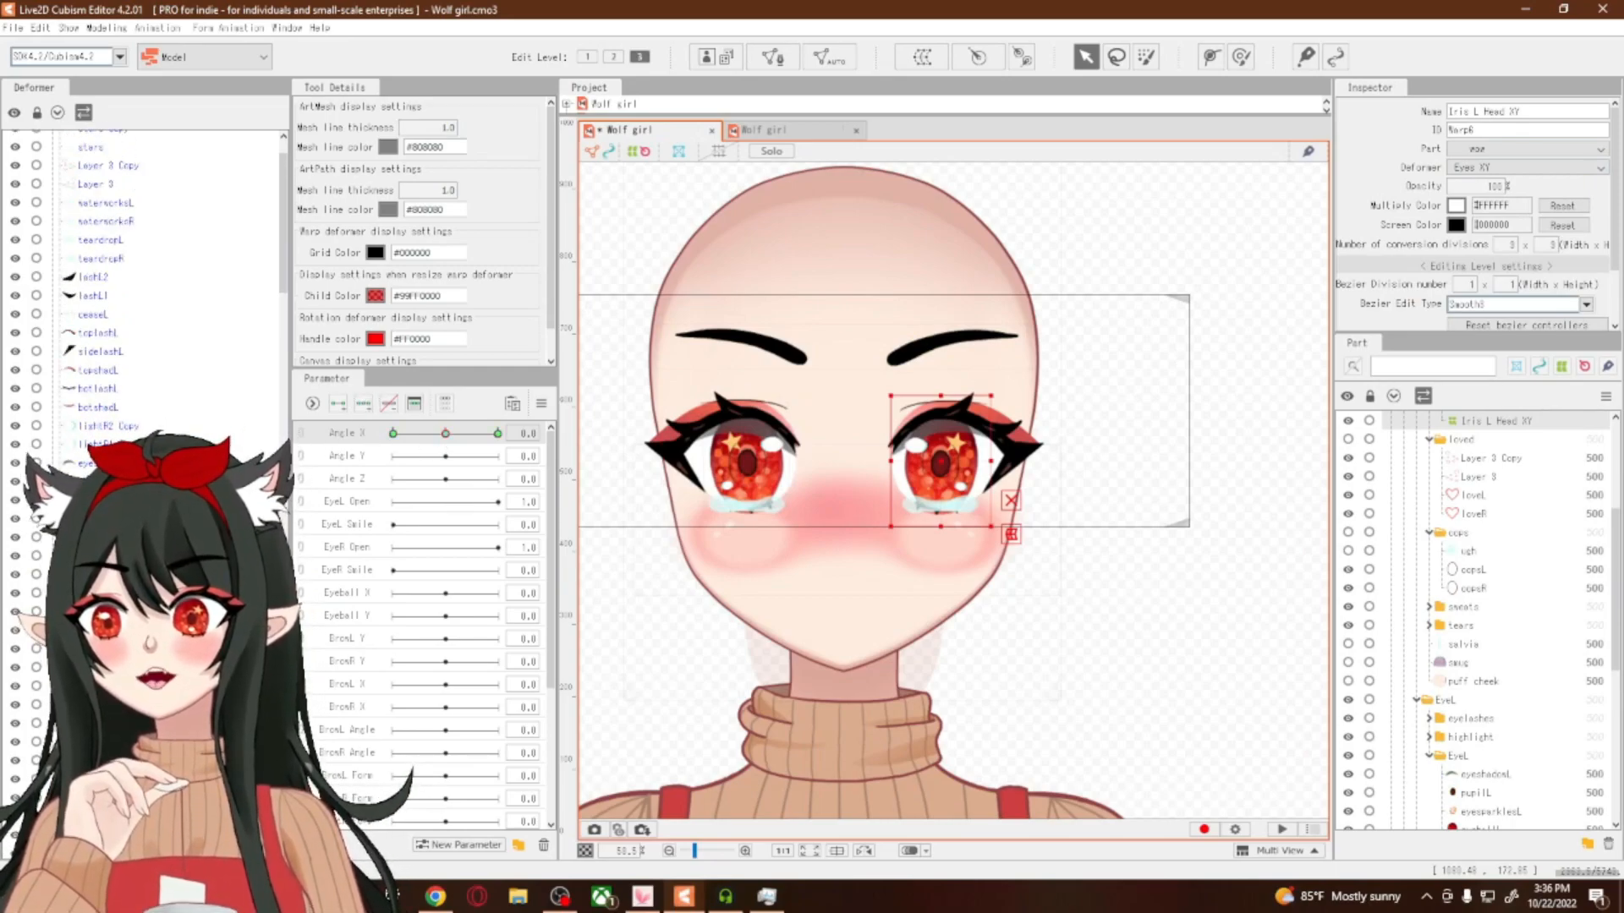
# Create a parent warp deformer named "highlight R Head XY" for lightR2 and lightR1, placed in the Core part
pyautogui.click(771, 445)
pyautogui.keyDown('shift'); pyautogui.click(726, 483); pyautogui.keyUp('shift')
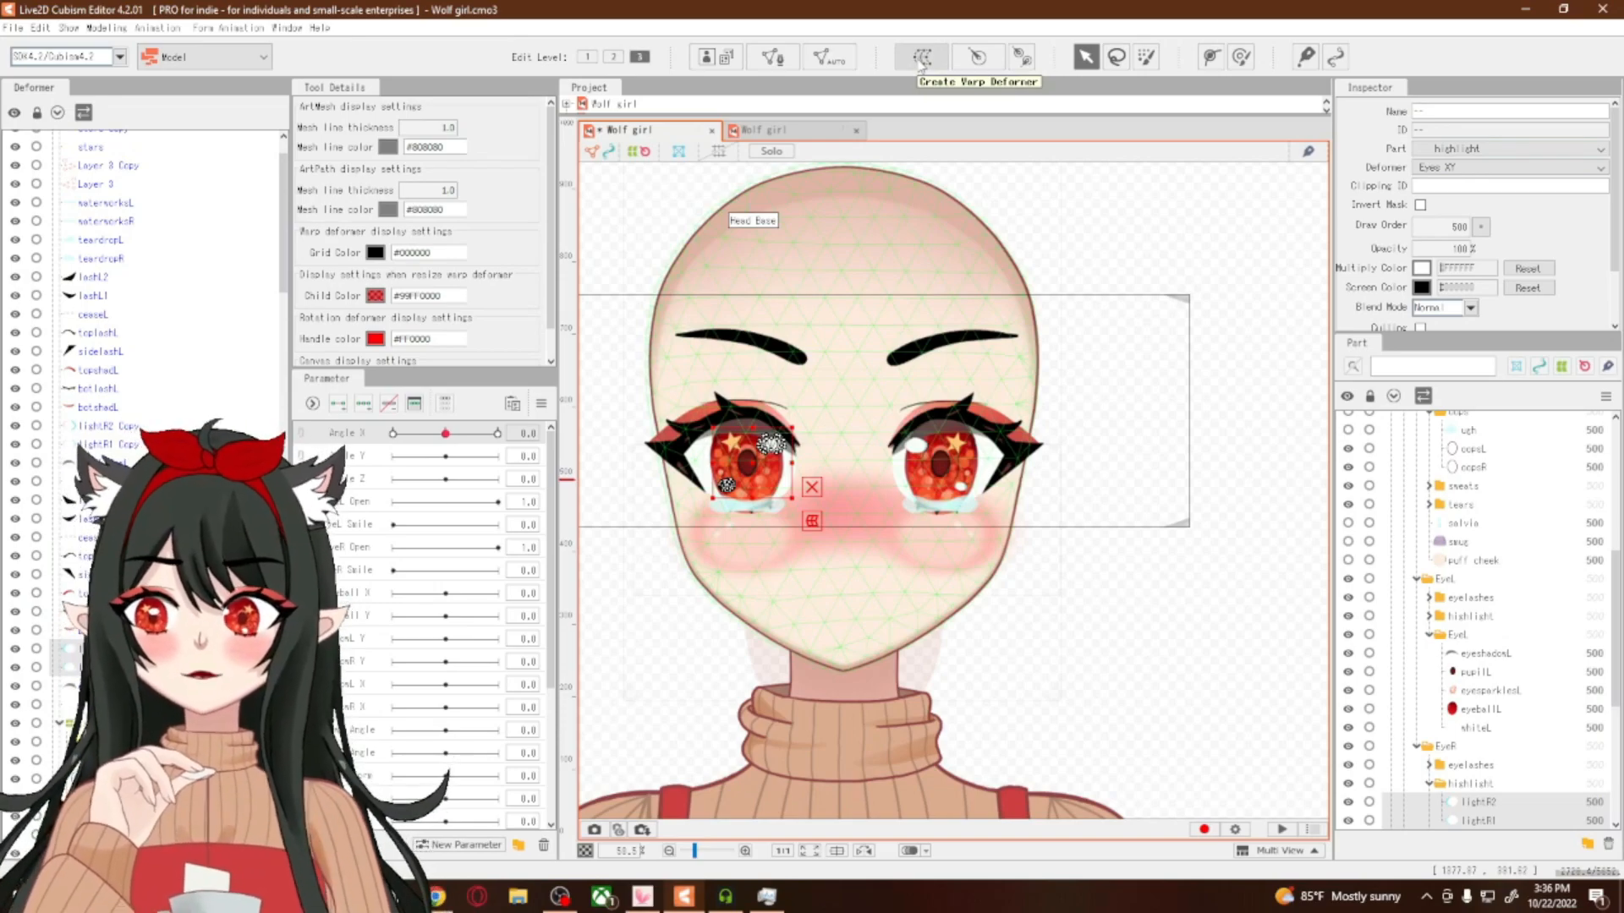
pyautogui.click(922, 59)
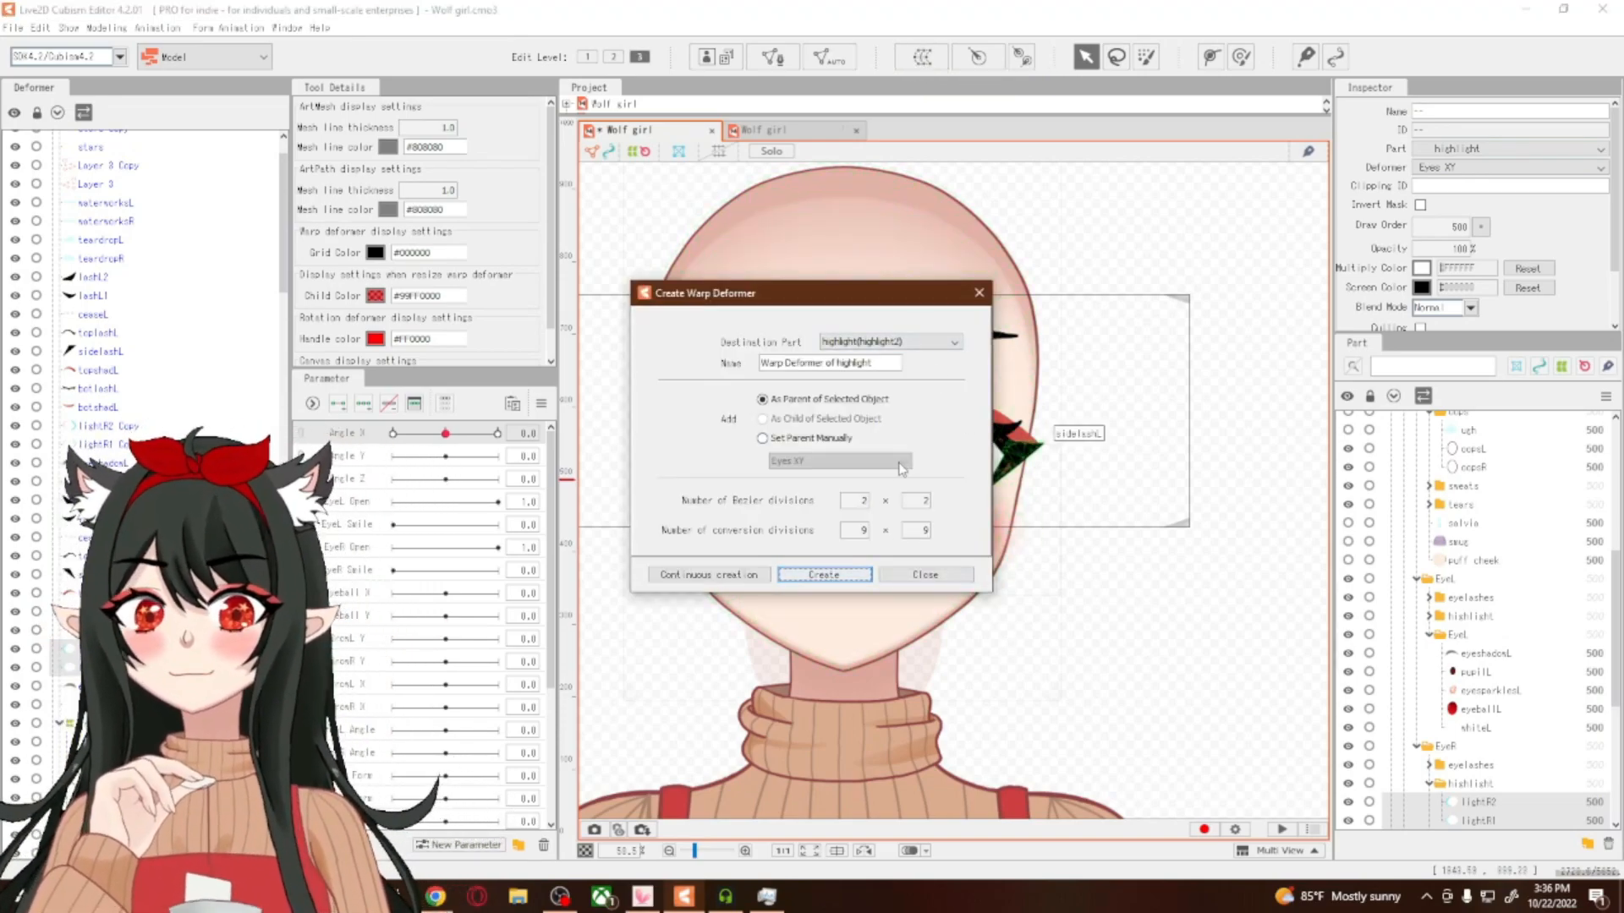
pyautogui.click(875, 342)
pyautogui.scroll(-5, 954, 439)
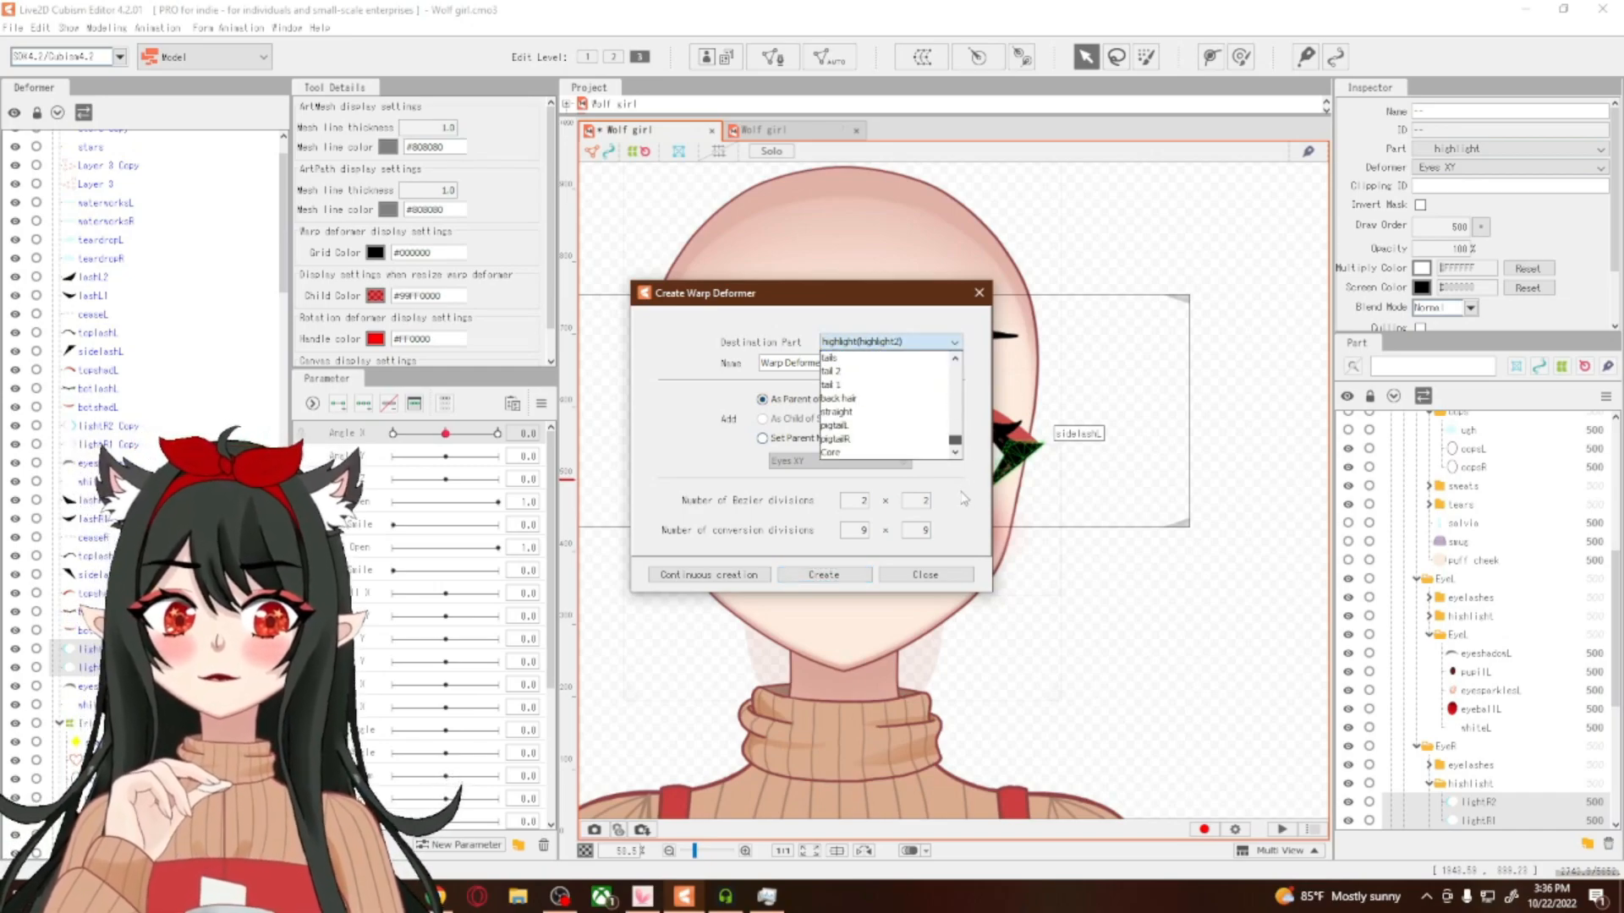
pyautogui.click(846, 452)
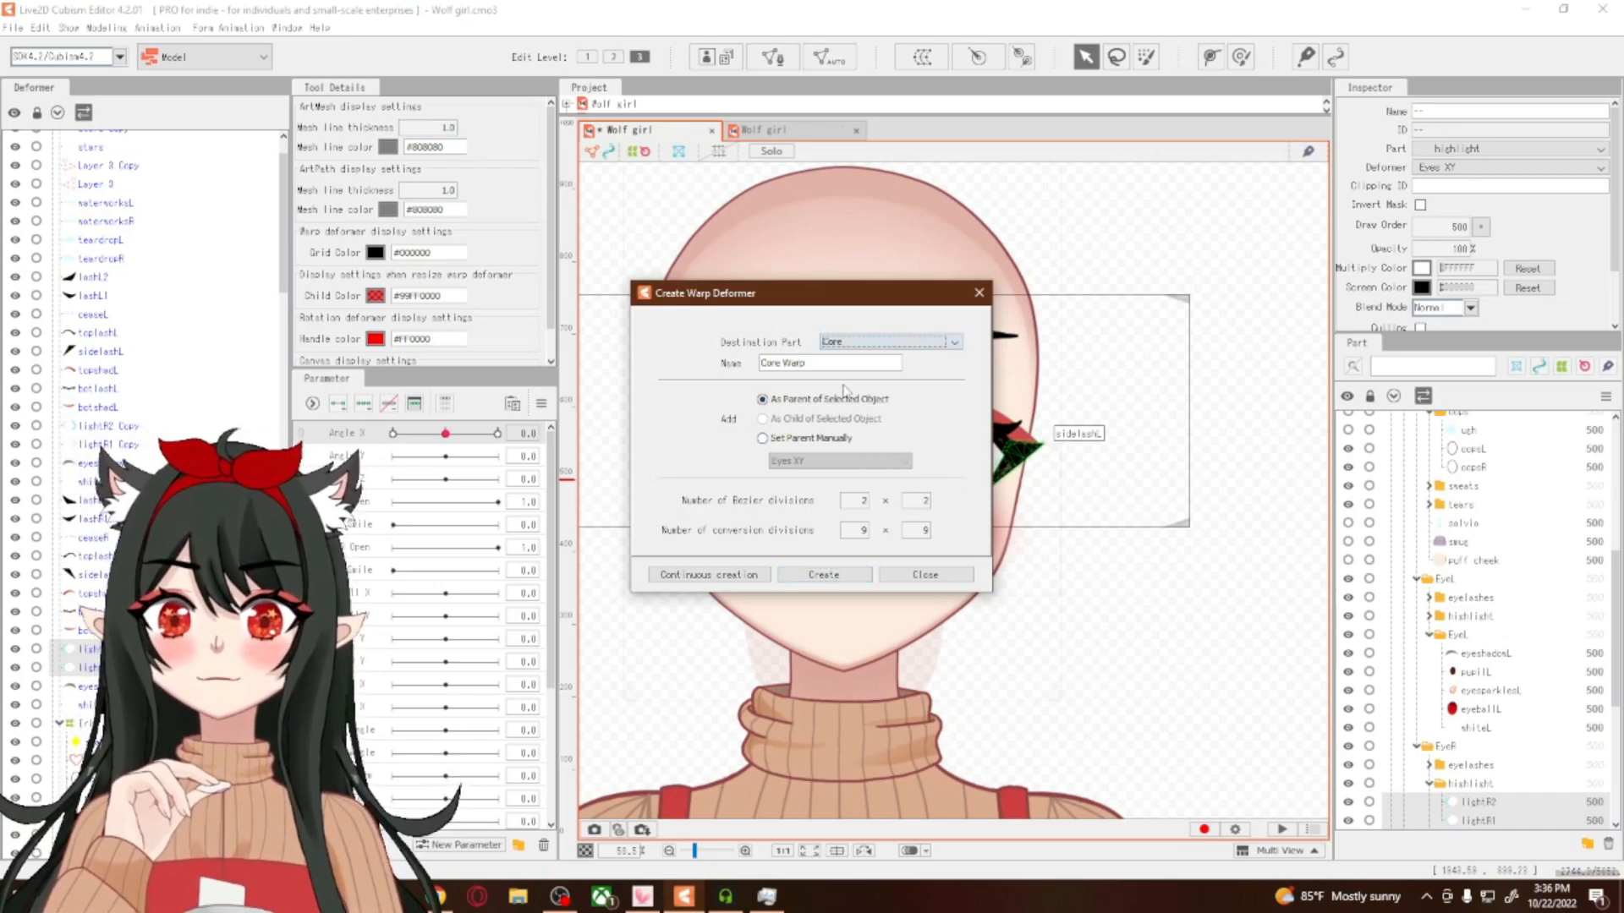
pyautogui.hotkey('ctrl', 'a')
pyautogui.write('highlig')
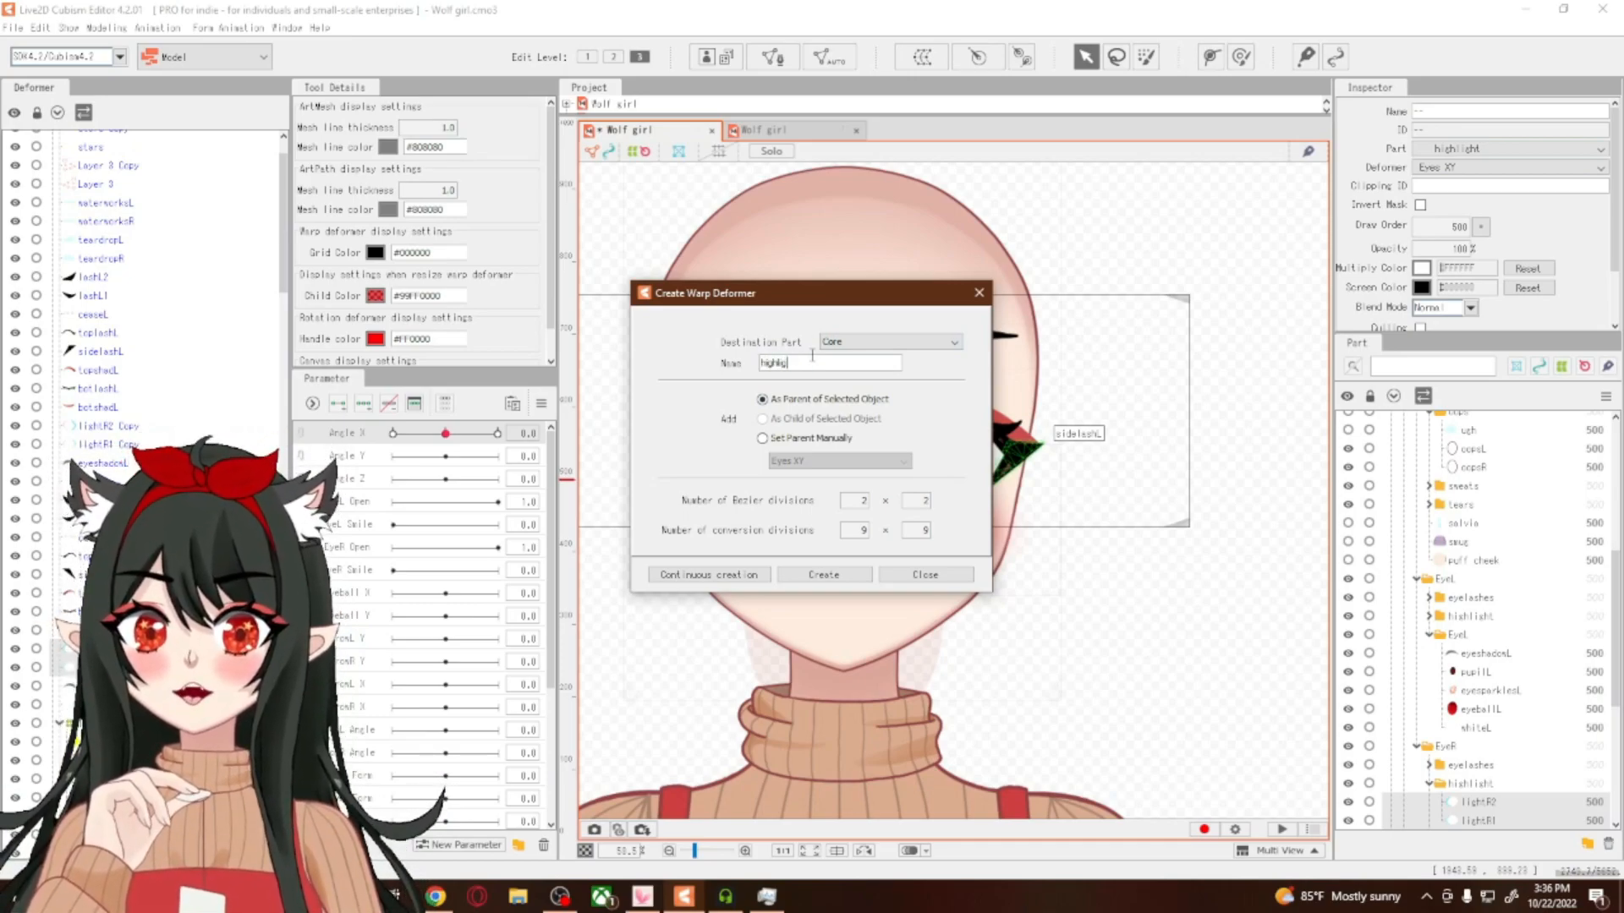
pyautogui.write('ht R Head XY')
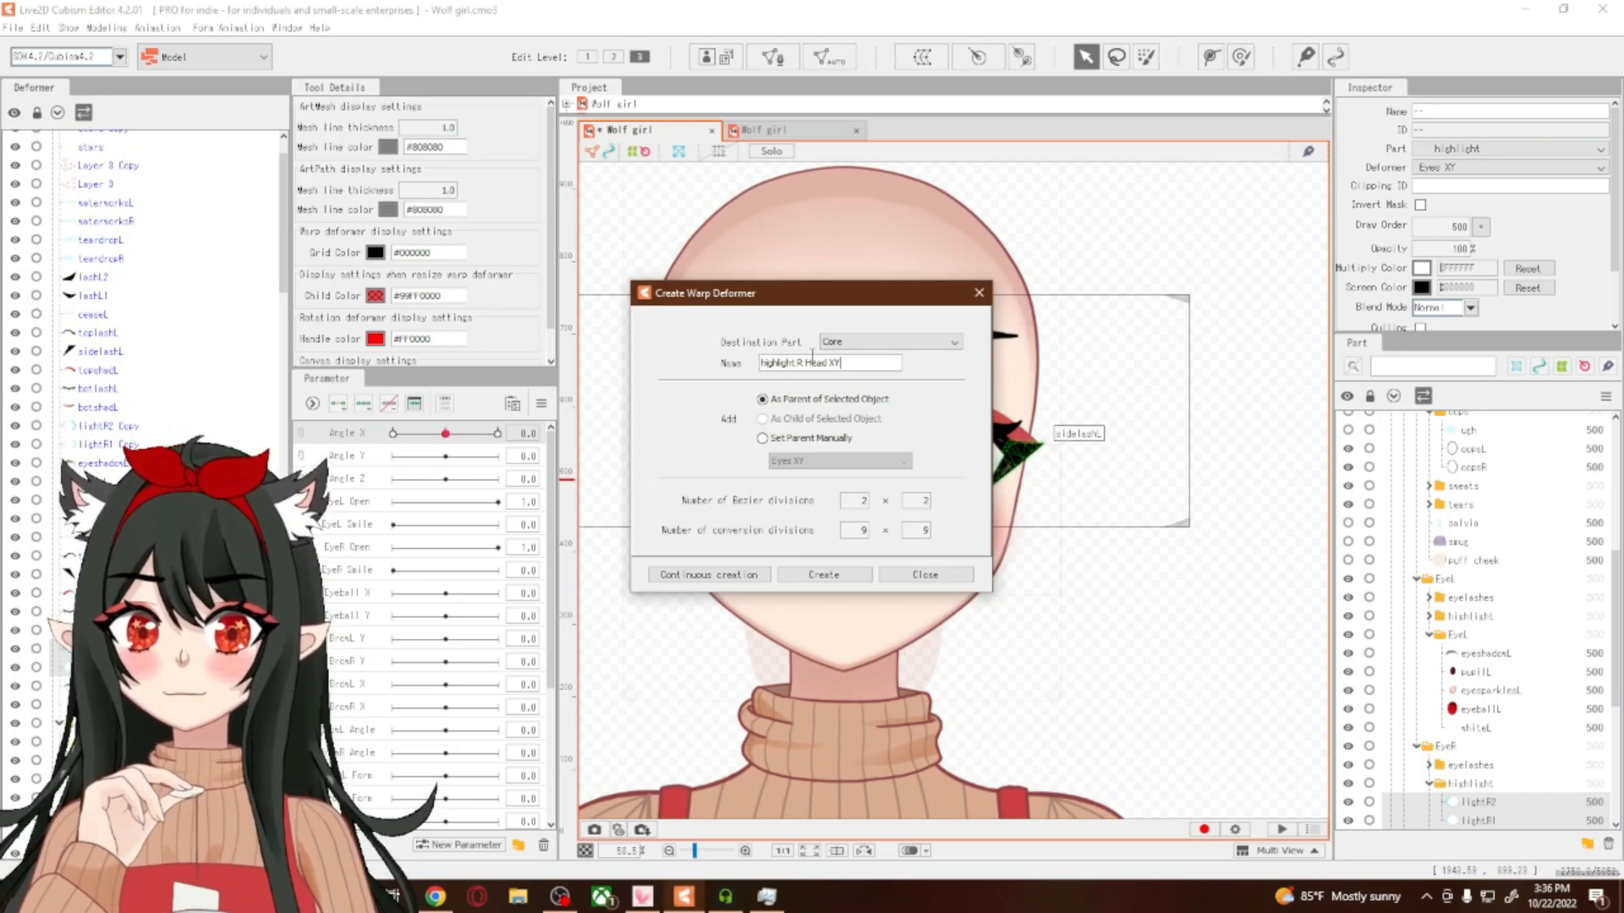
pyautogui.hotkey('ctrl', 'a')
pyautogui.hotkey('ctrl', 'c')
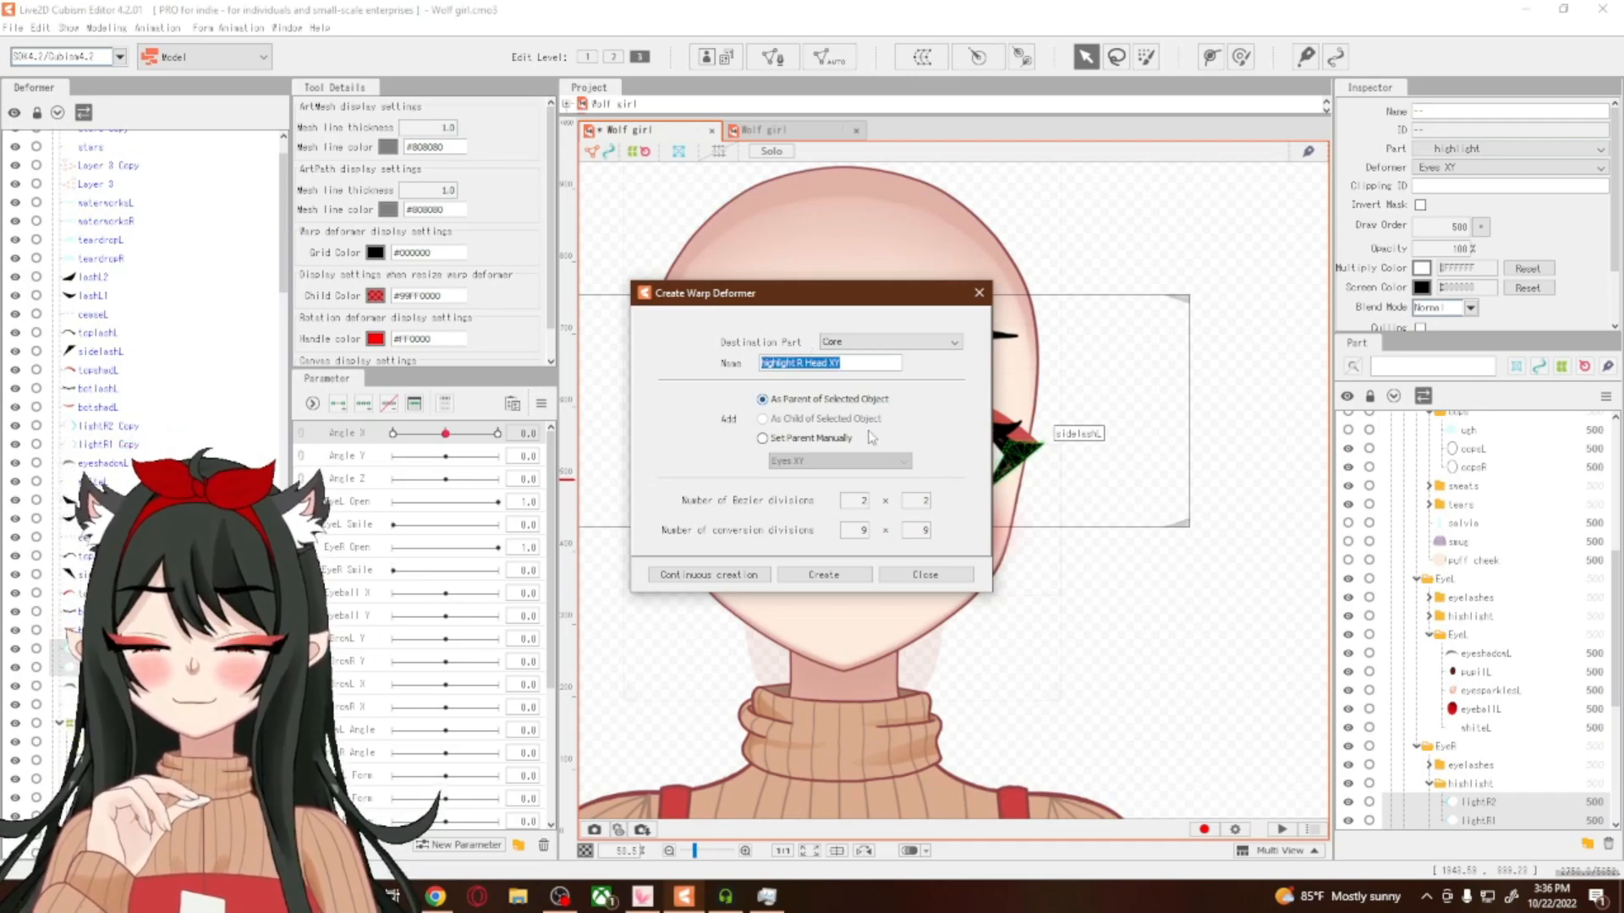
pyautogui.click(839, 578)
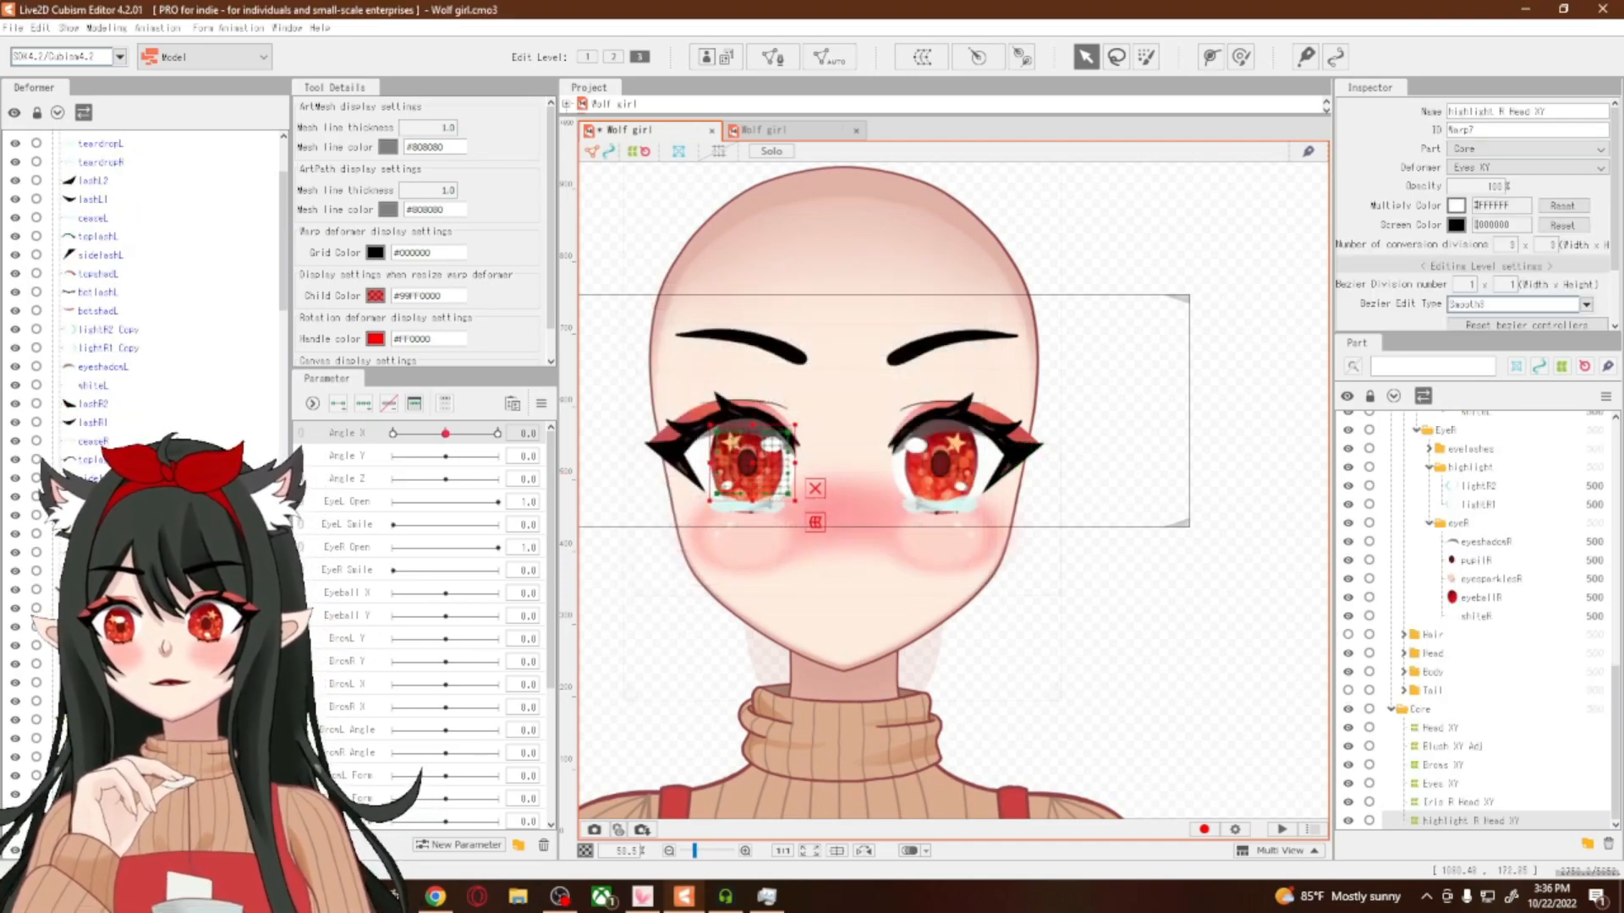
# Create a parent warp deformer named "highlight L Head XY" for lightR2 Copy and lightR1 Copy, placed in the Core part
pyautogui.click(86, 493)
pyautogui.keyDown('ctrl'); pyautogui.click(87, 512); pyautogui.keyUp('ctrl')
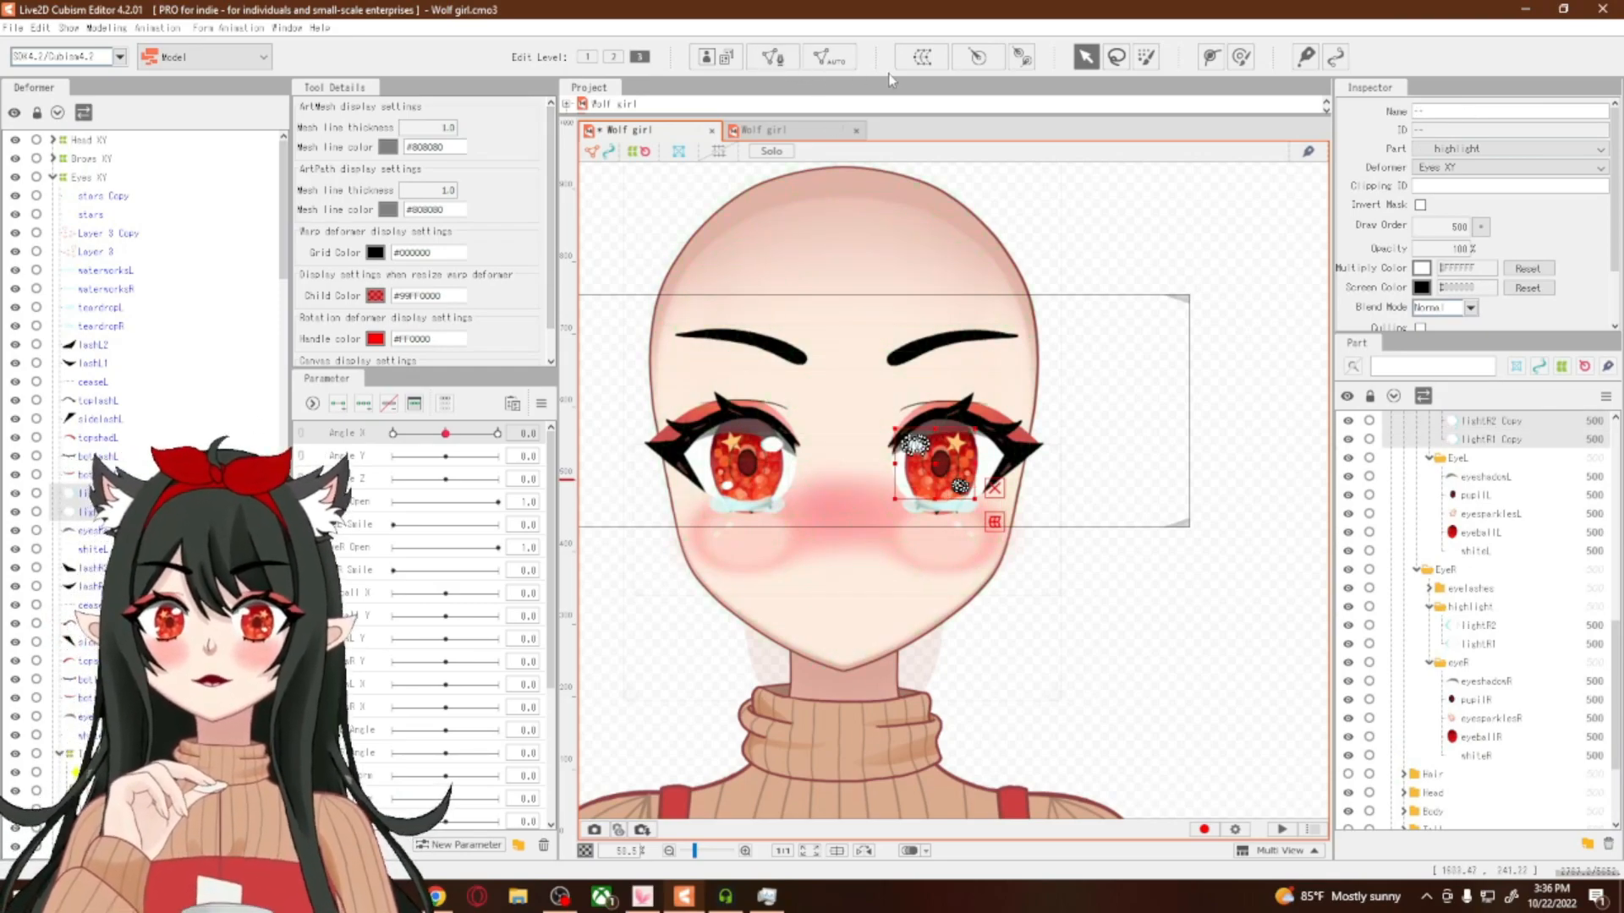
pyautogui.click(923, 59)
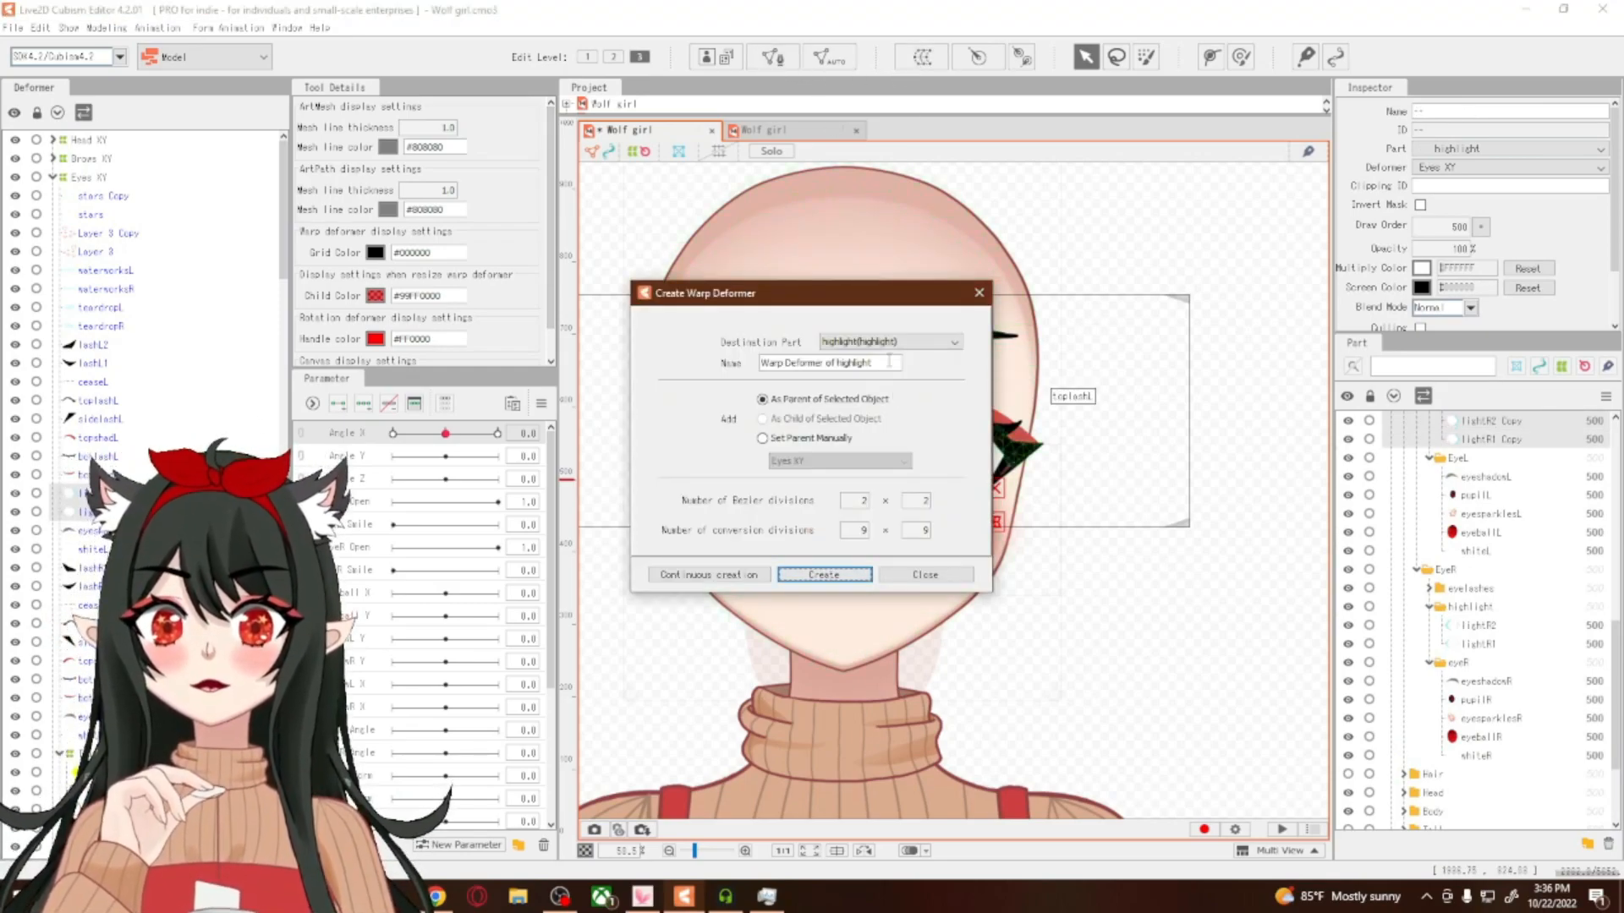
pyautogui.click(934, 341)
pyautogui.moveTo(957, 399); pyautogui.dragTo(953, 489)
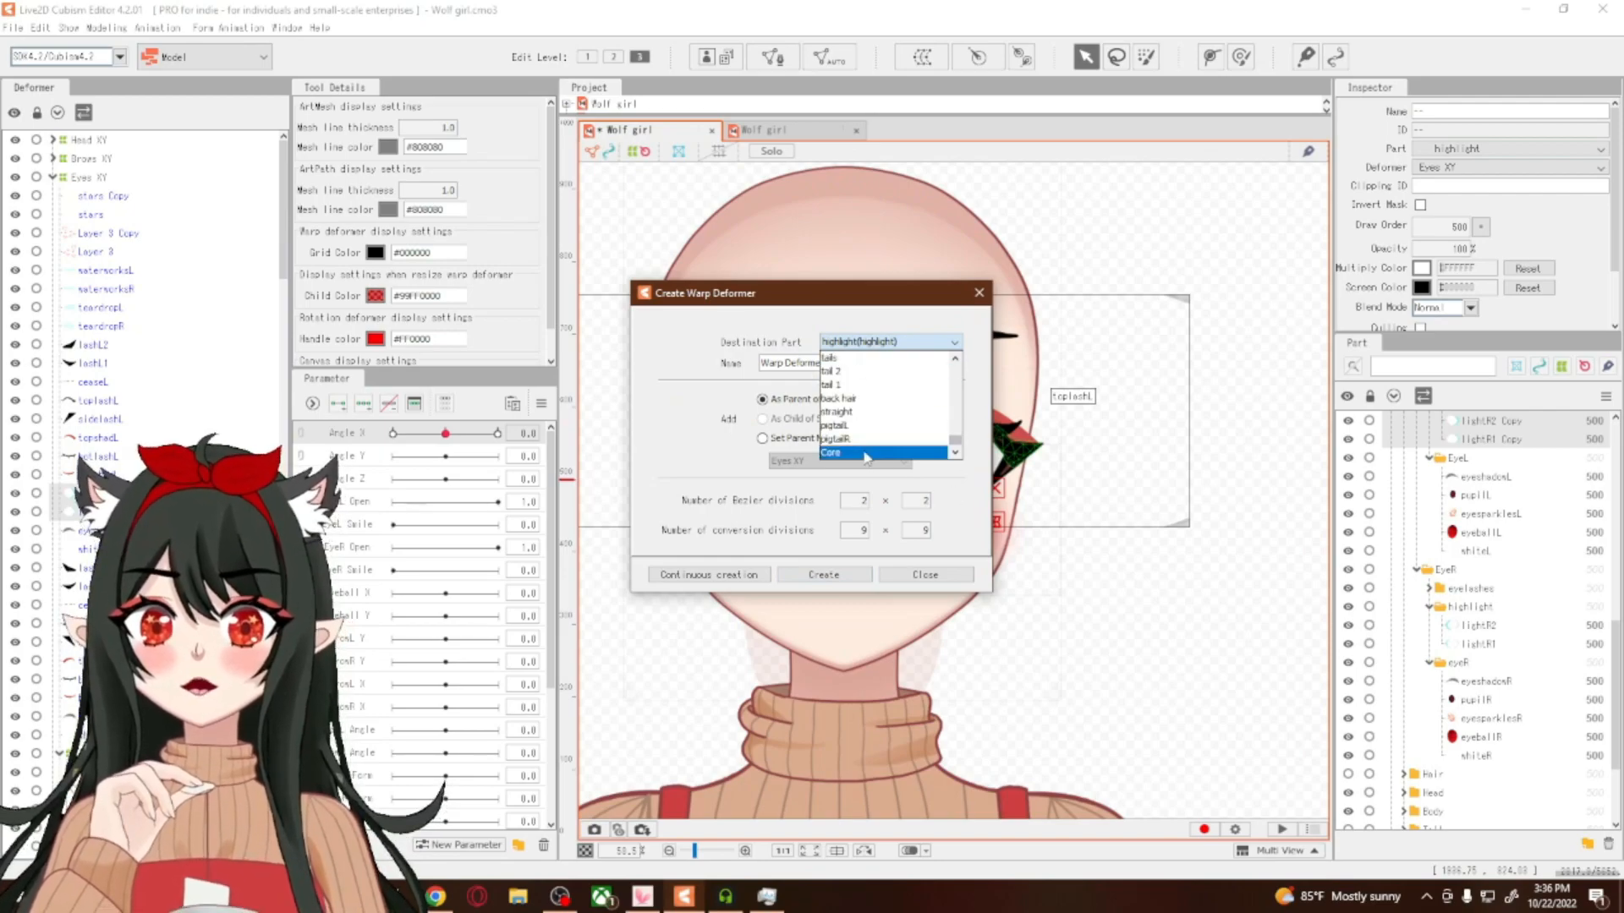
pyautogui.click(862, 452)
pyautogui.moveTo(821, 364); pyautogui.dragTo(628, 345)
pyautogui.hotkey('ctrl', 'v')
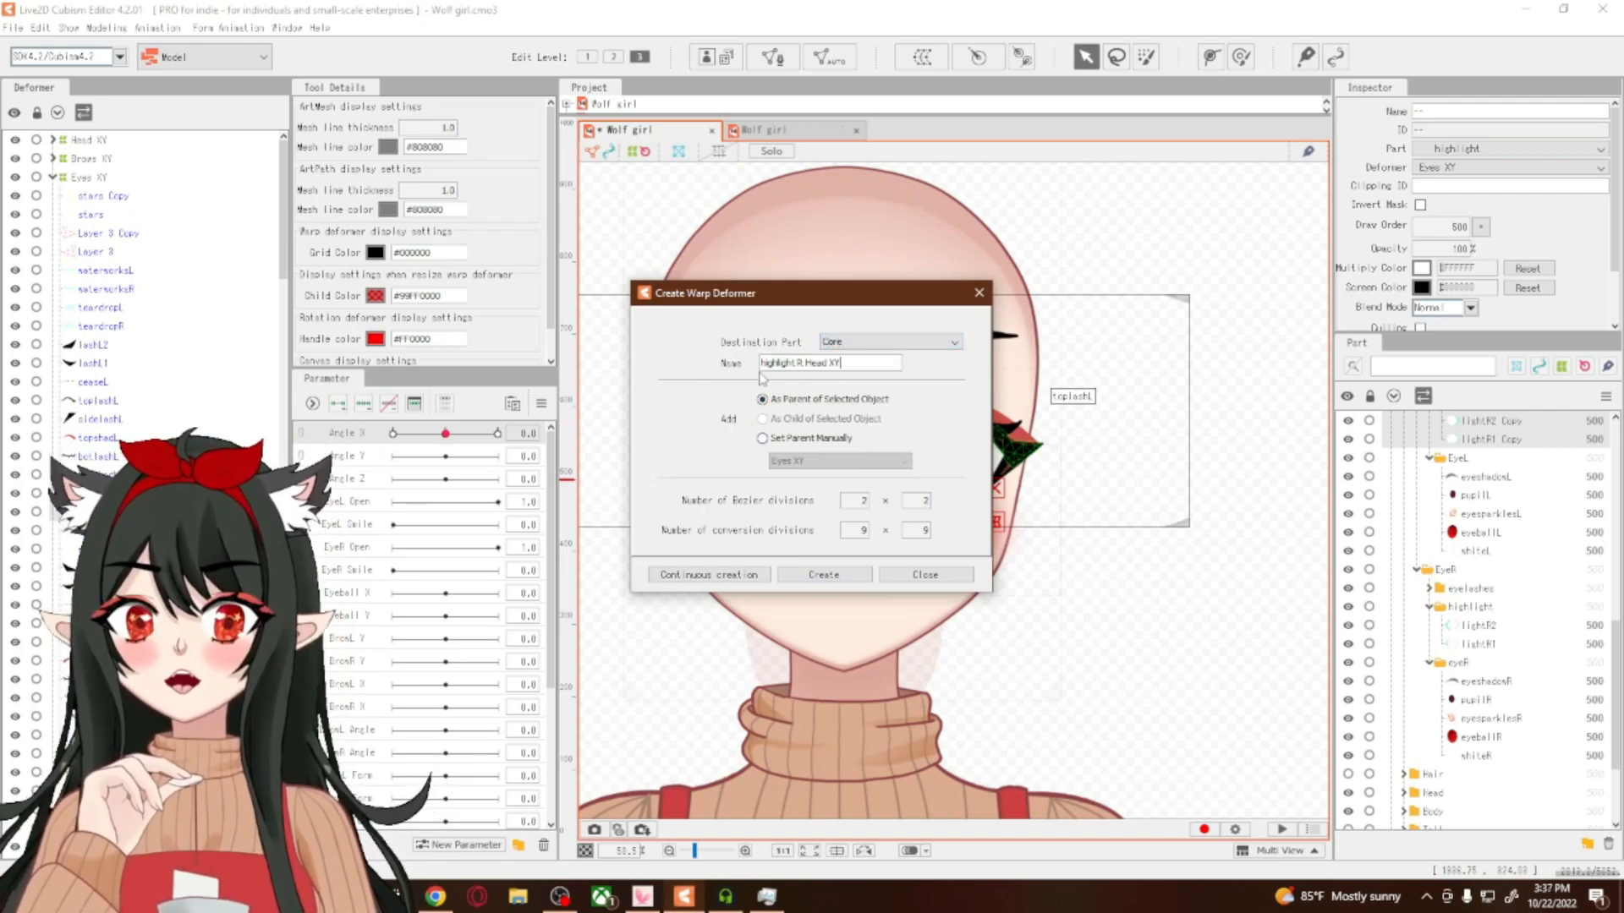
pyautogui.moveTo(804, 367); pyautogui.dragTo(798, 365)
pyautogui.write('L')
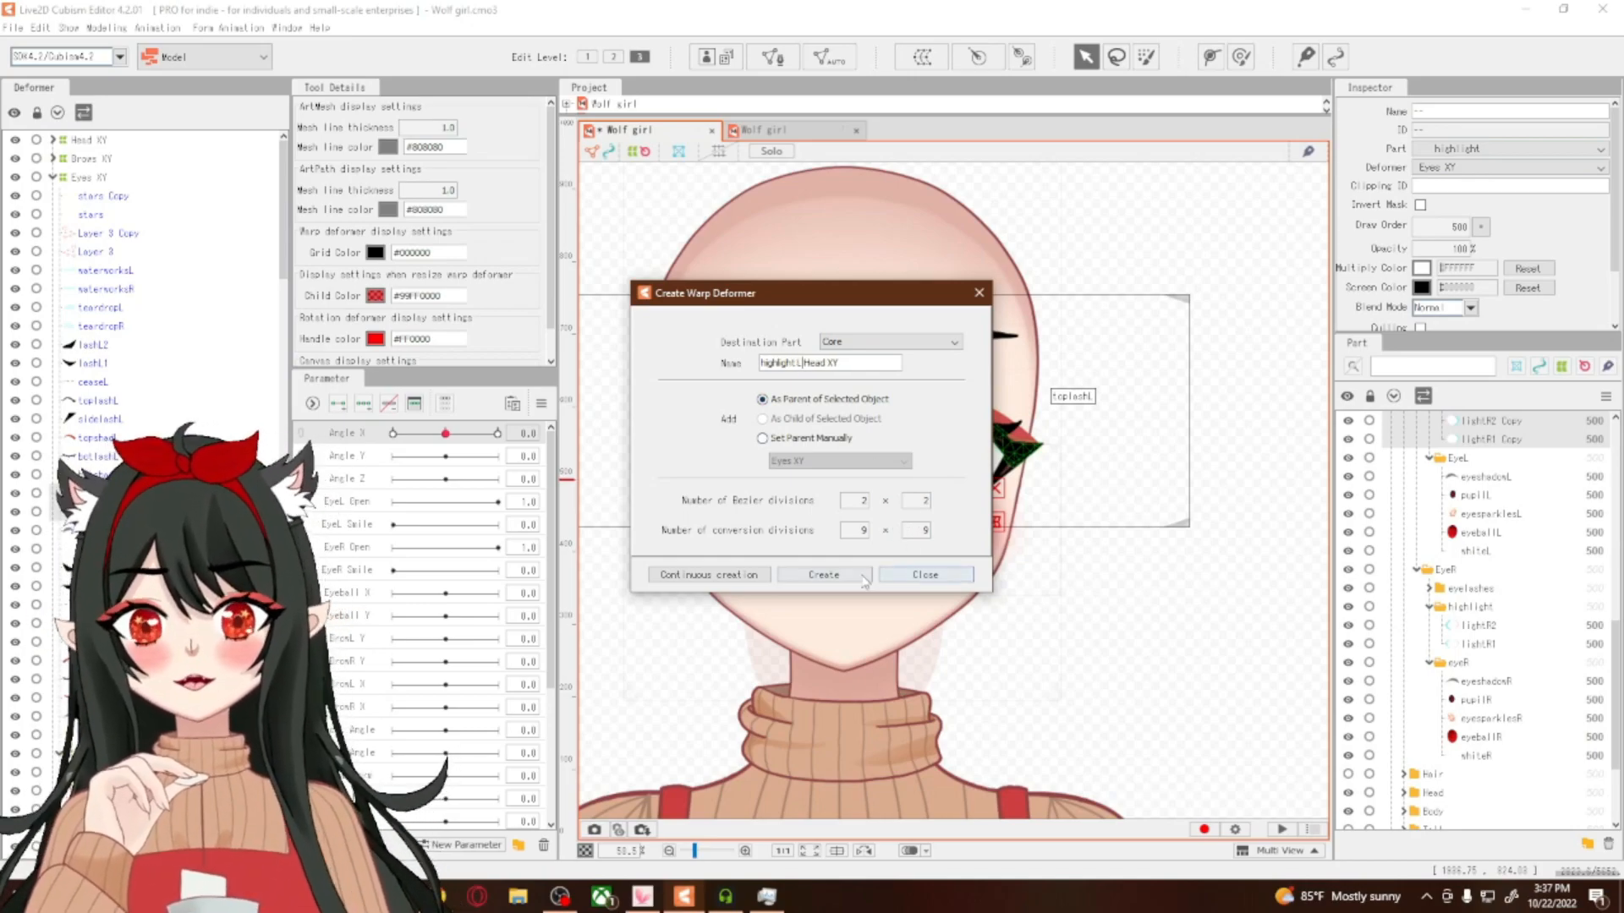
pyautogui.click(824, 574)
# Add three Angle X keys to both highlight Head XY deformers and select them together with the two iris deformers
pyautogui.scroll(-4, 170, 296)
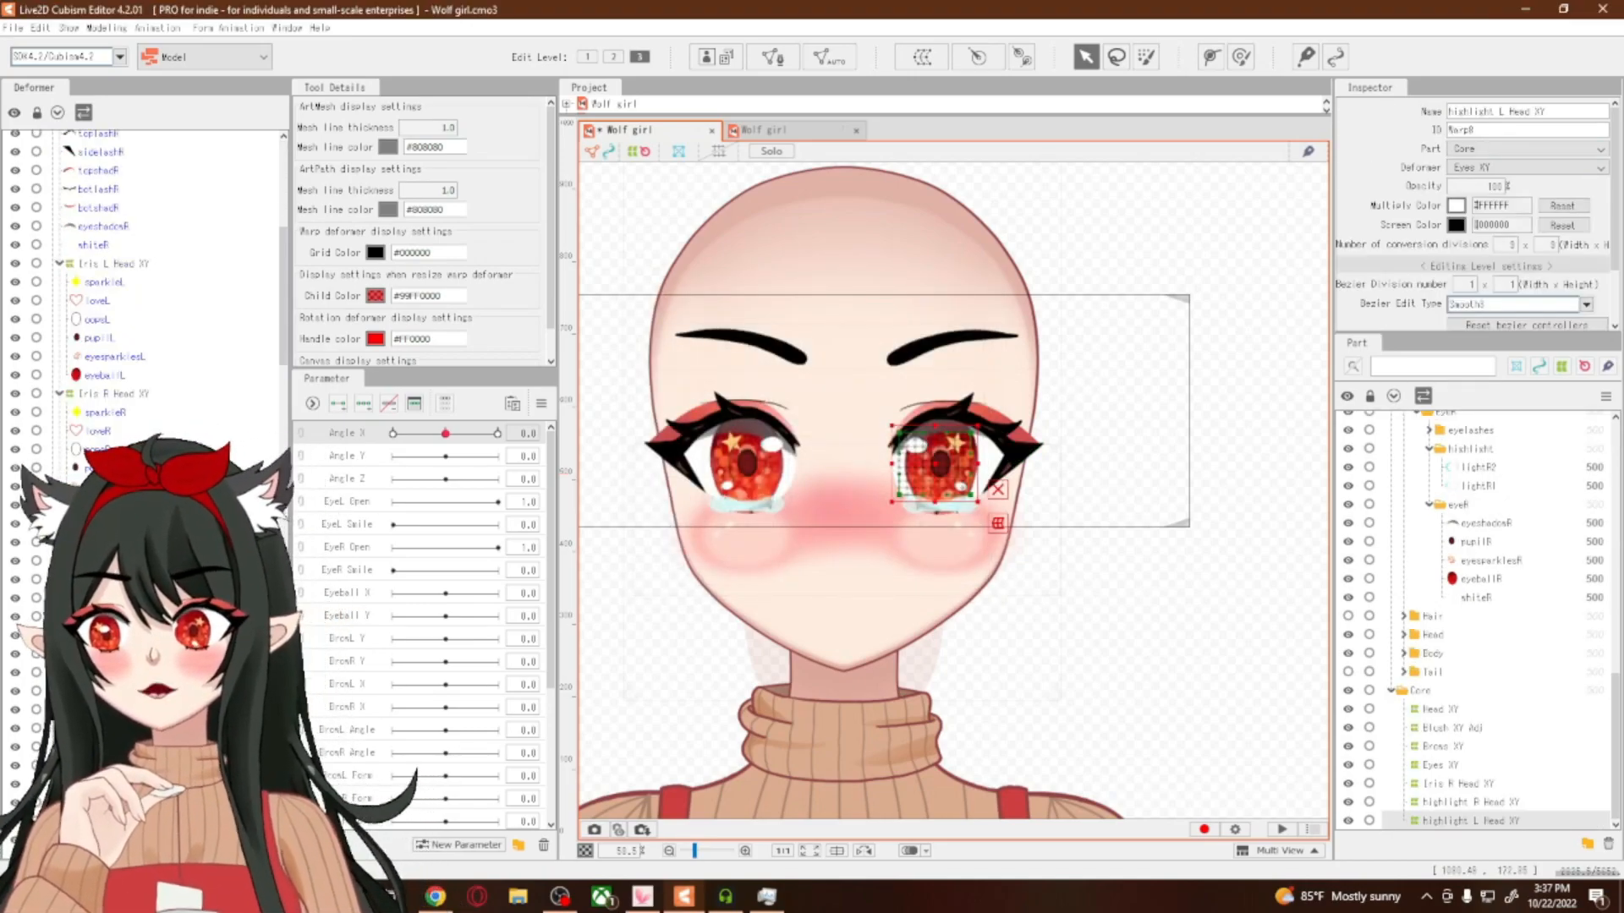
pyautogui.keyDown('ctrl'); pyautogui.click(118, 523); pyautogui.keyUp('ctrl')
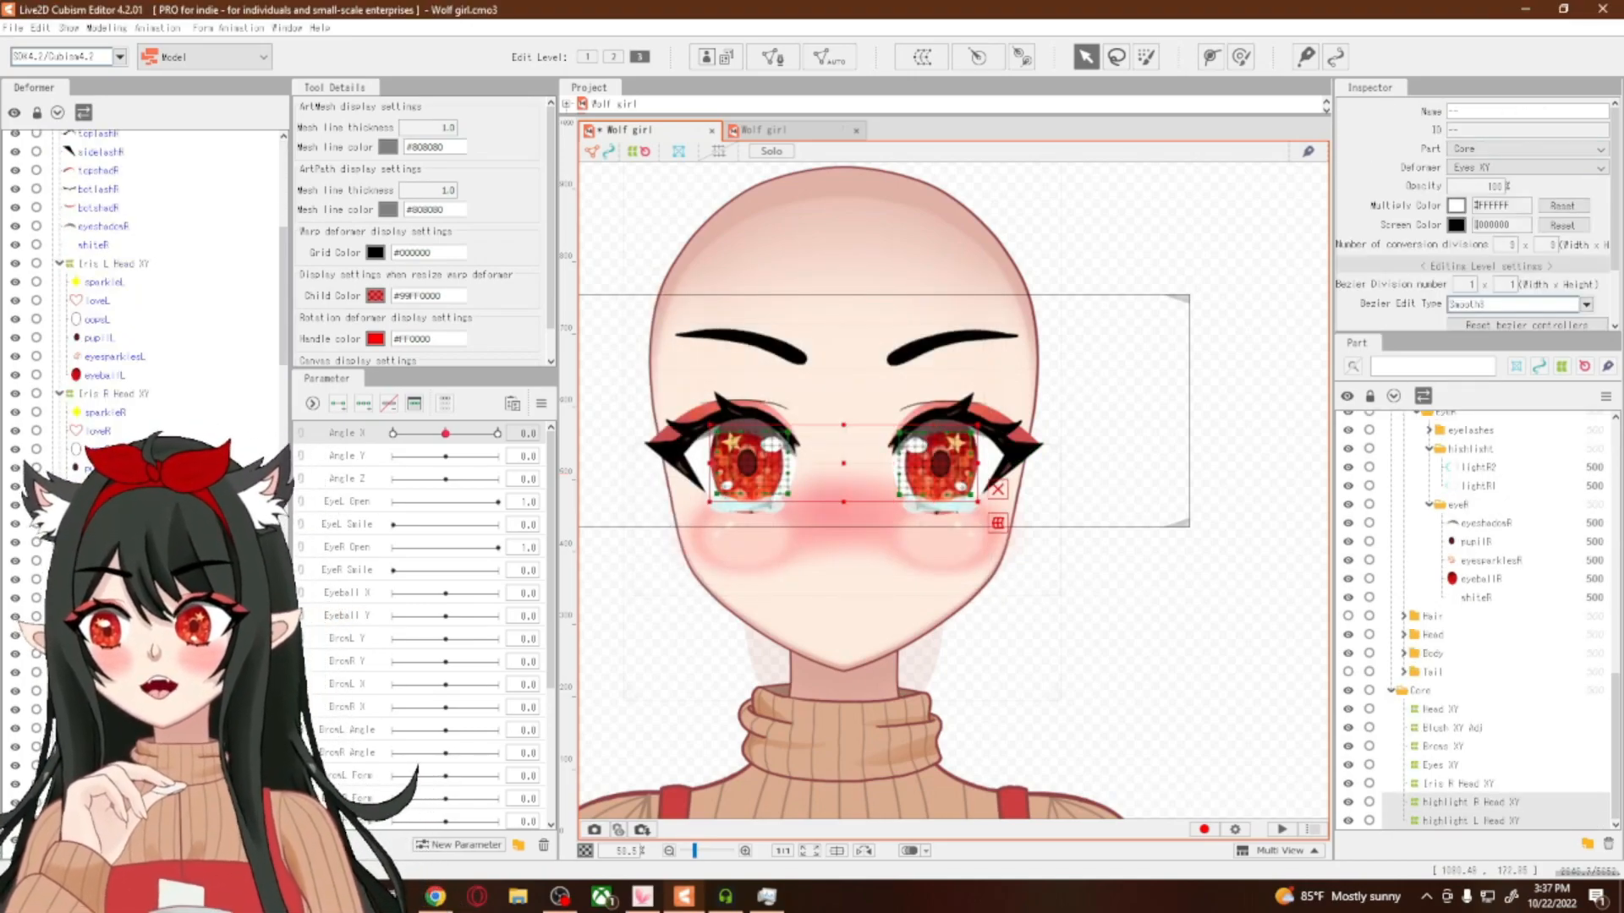
pyautogui.click(78, 394)
pyautogui.keyDown('ctrl'); pyautogui.click(95, 264); pyautogui.keyUp('ctrl')
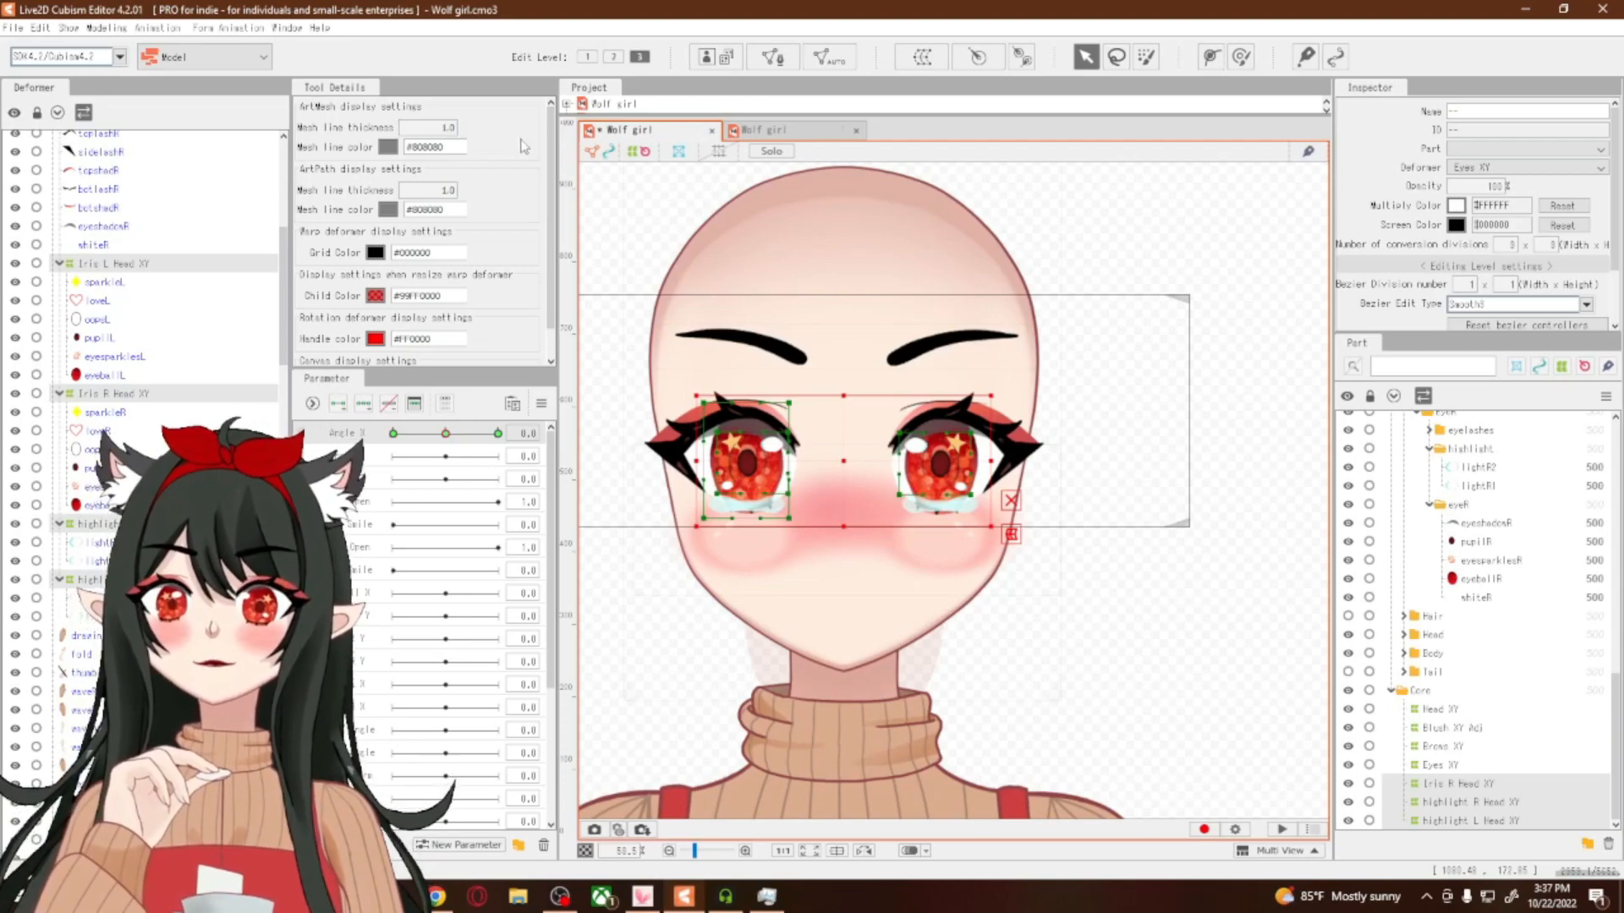
# Switch to edit level 2 and set Angle X to -30 with the Iris L Head XY deformer selected
pyautogui.click(613, 57)
pyautogui.click(115, 394)
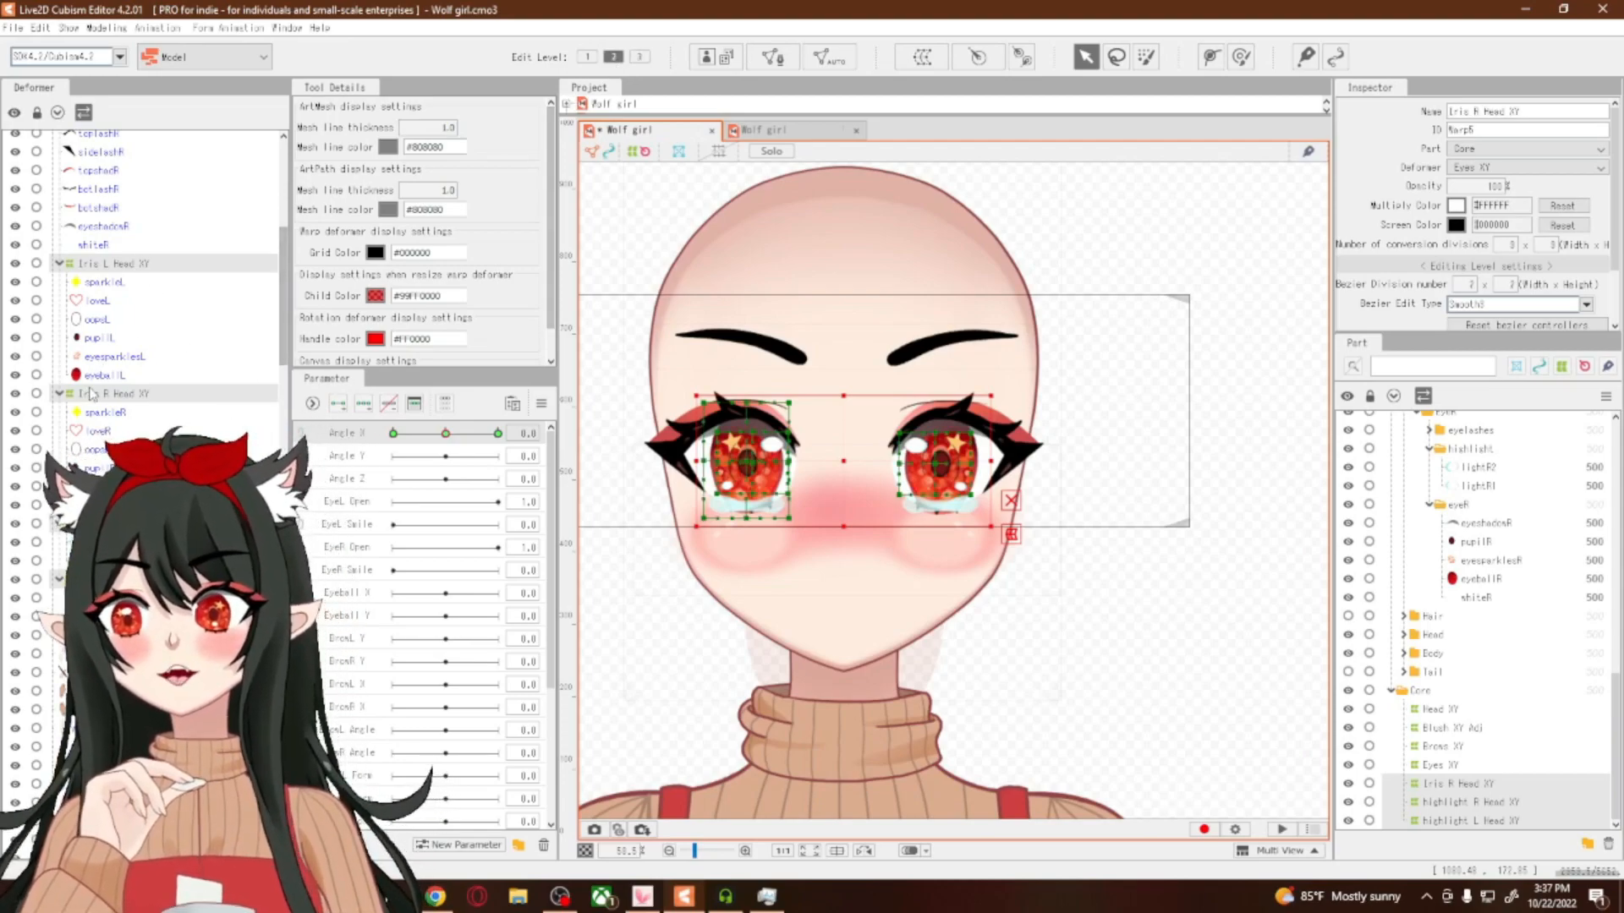
pyautogui.click(115, 267)
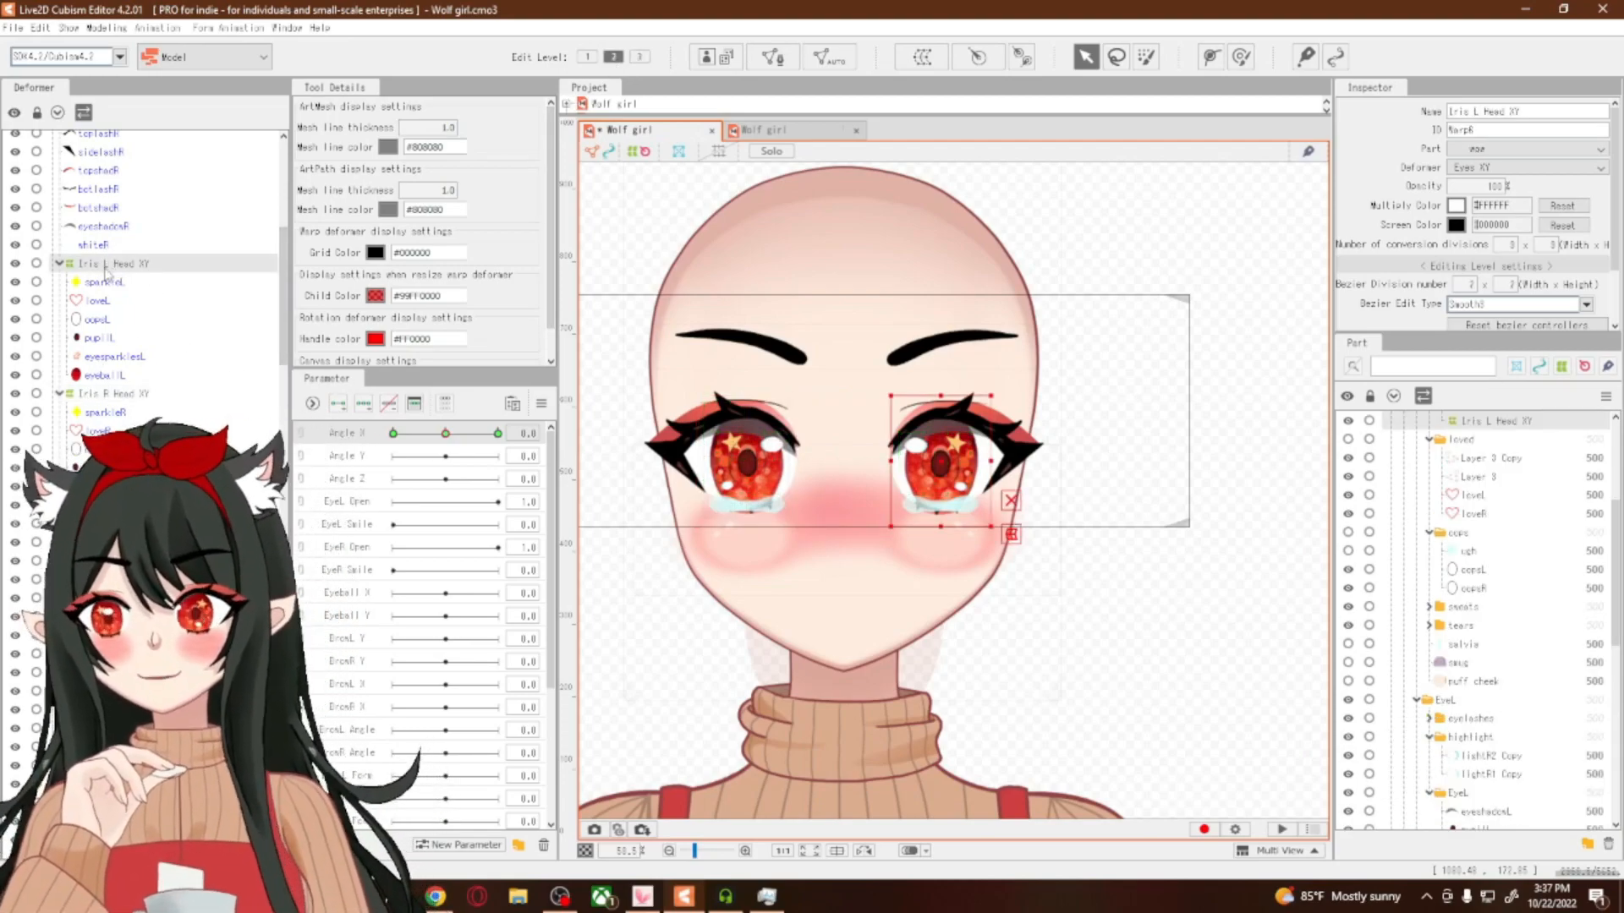
pyautogui.scroll(8, 123, 347)
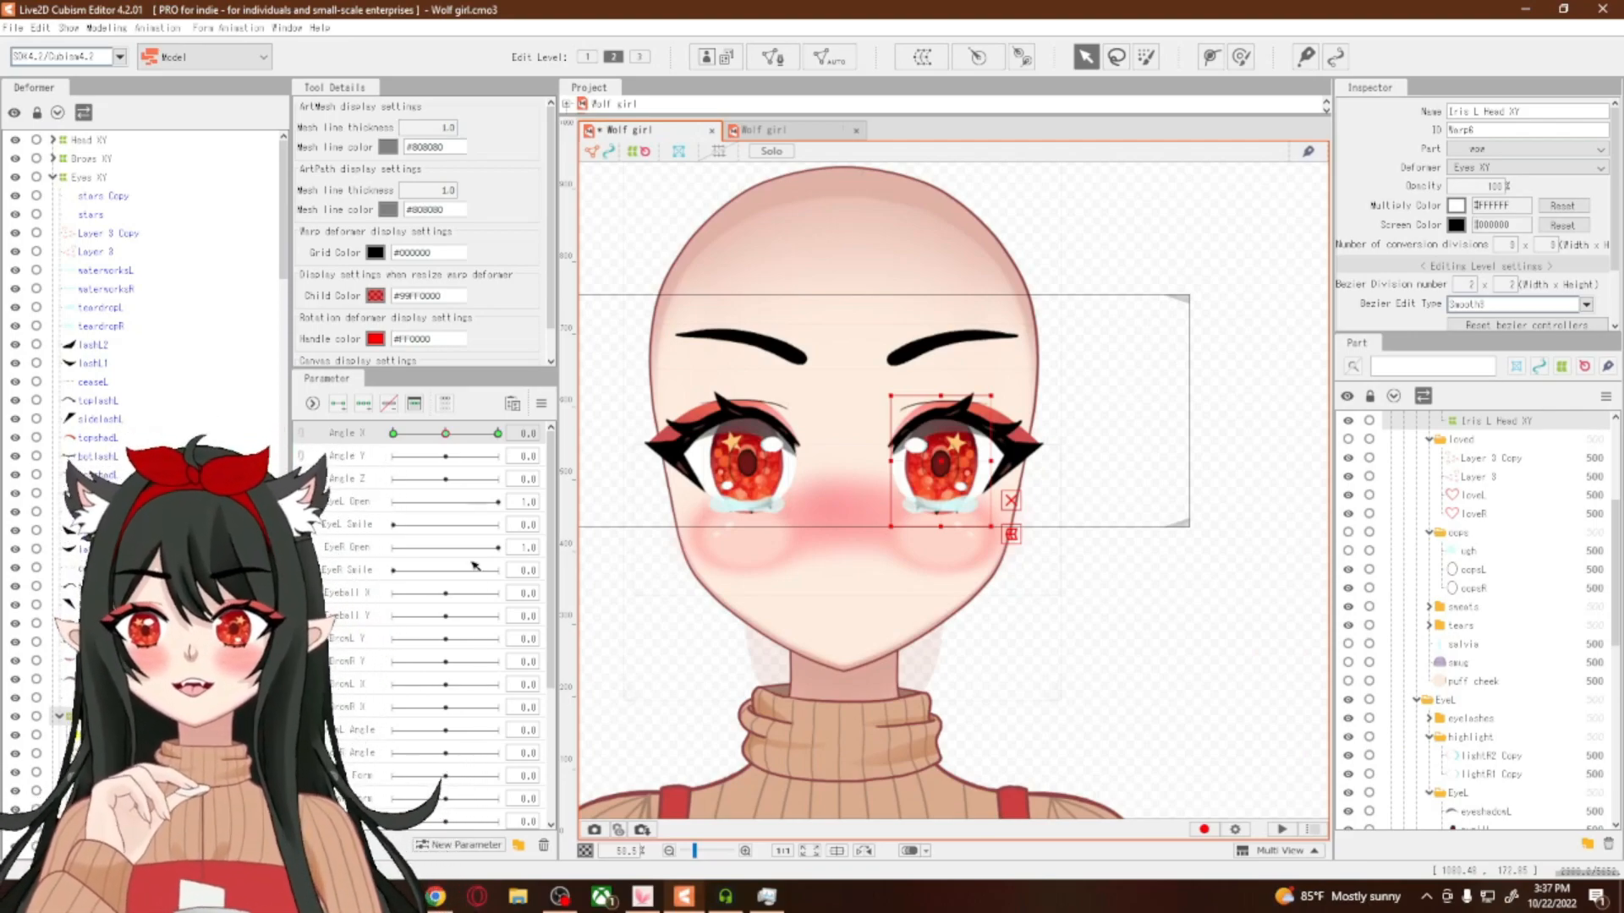
pyautogui.click(394, 436)
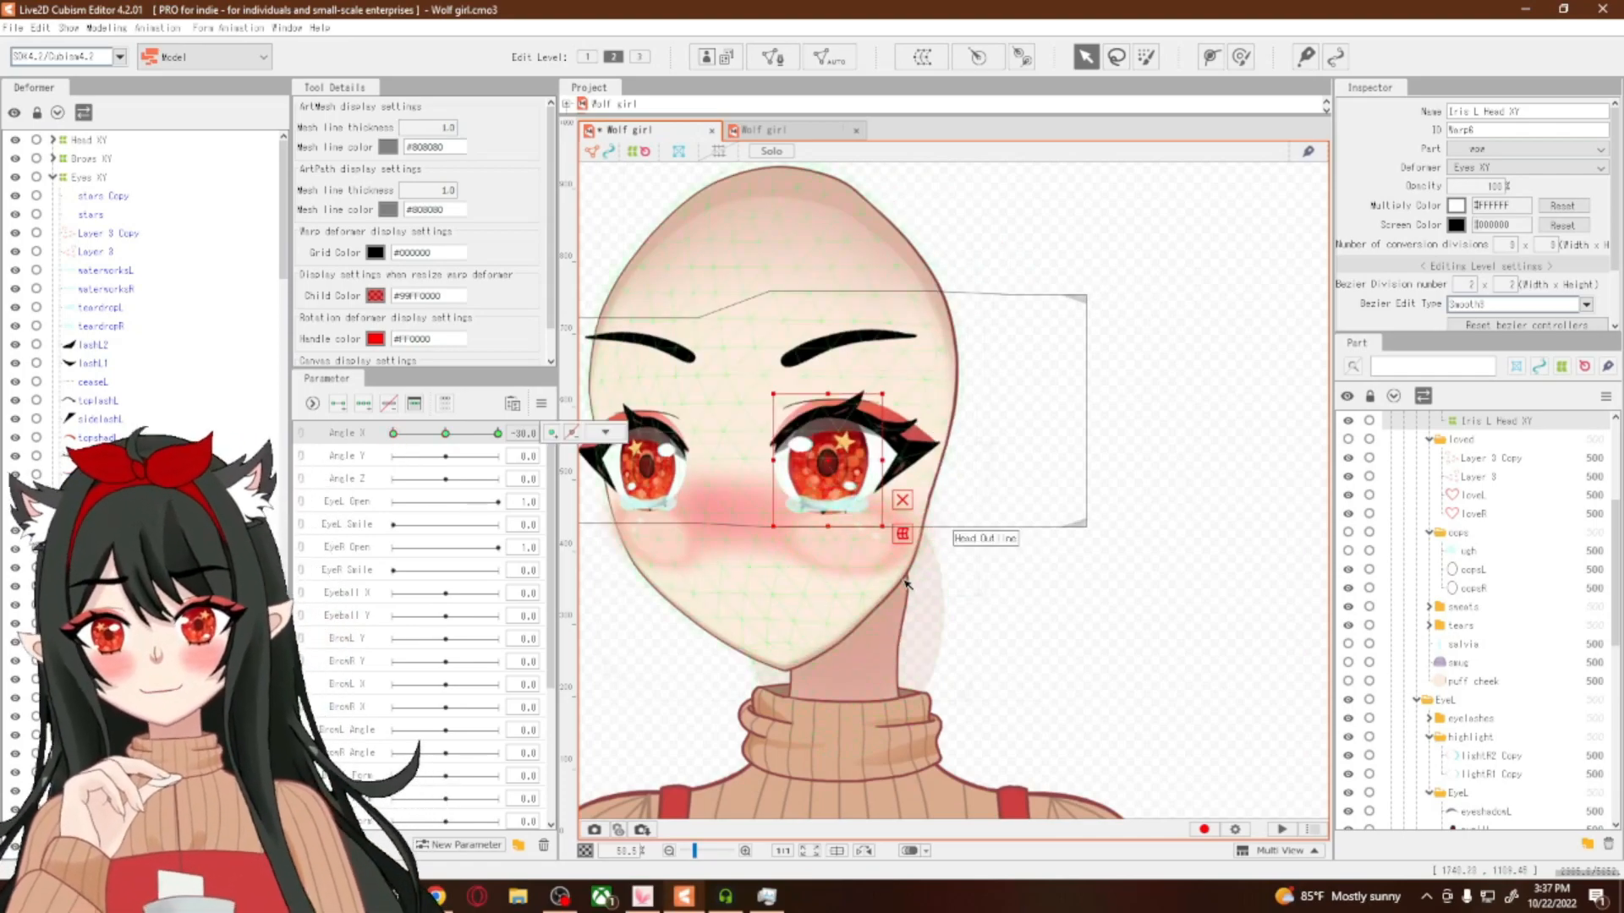
pyautogui.scroll(-5, 910, 541)
pyautogui.scroll(5, 887, 554)
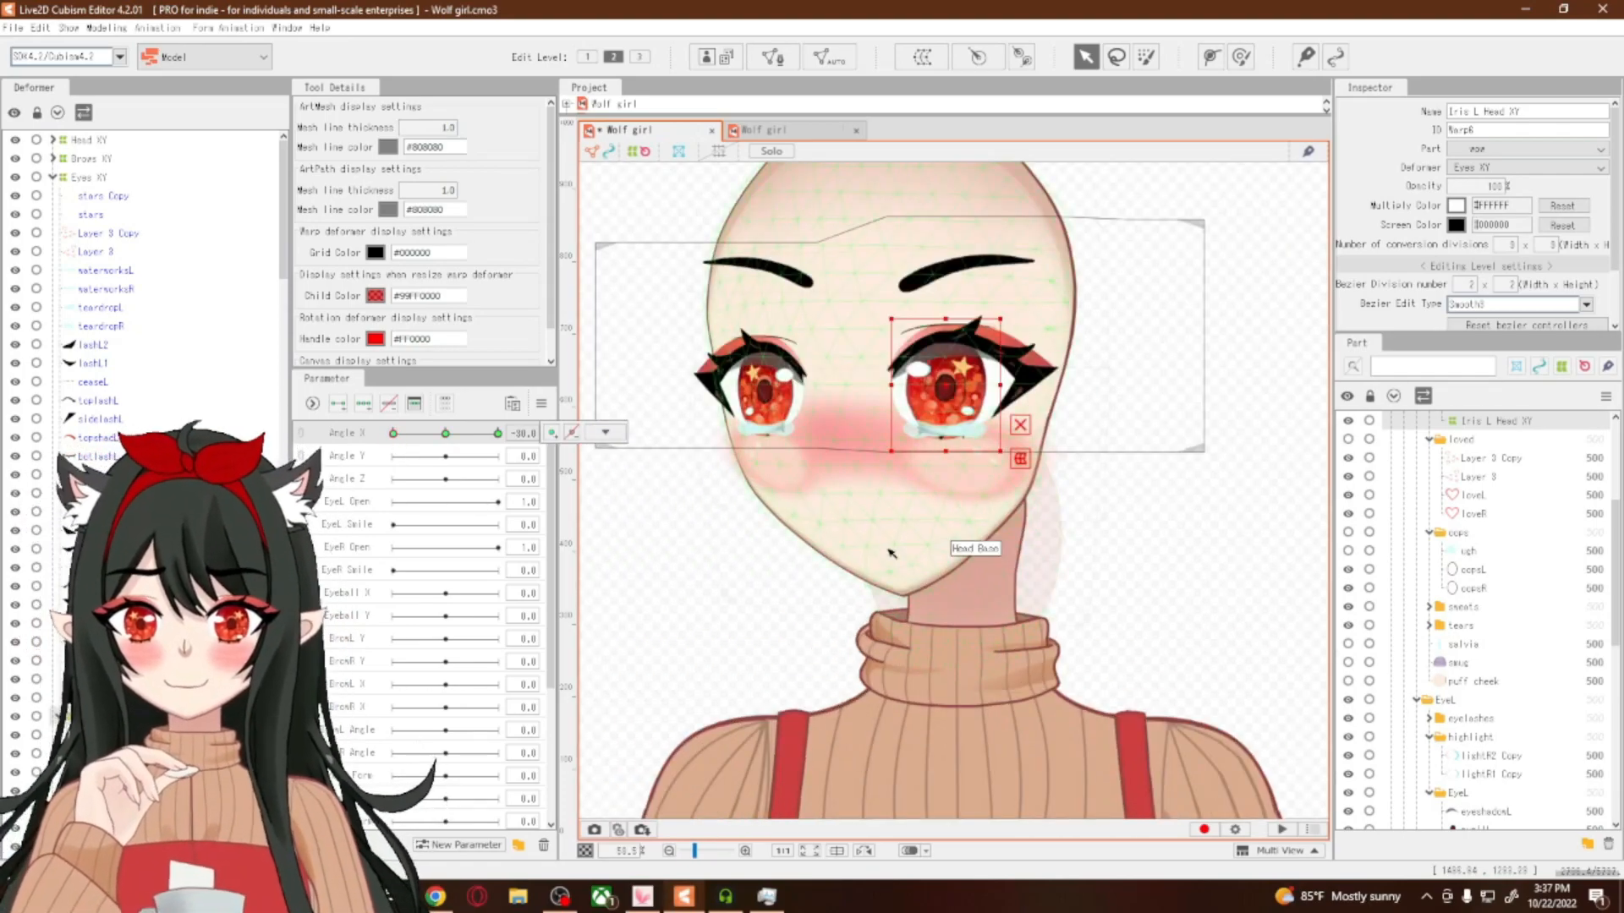
# Examine the Head XY and Iris L Head XY deformers around the eyes, comparing edit levels 1 and 2 for the iris
pyautogui.click(84, 140)
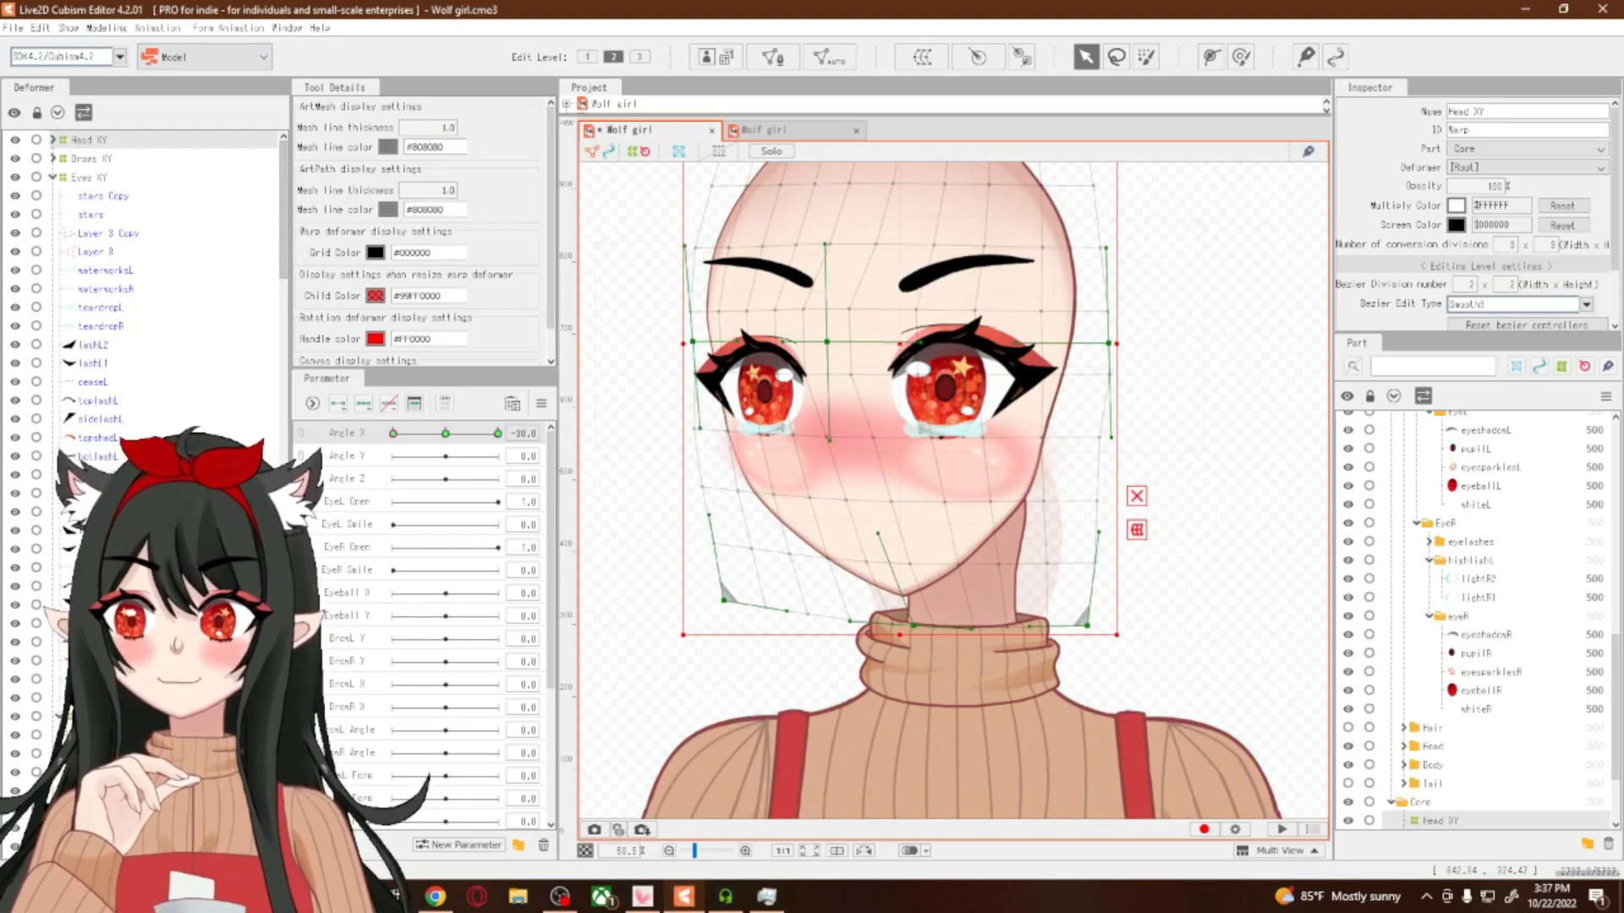
pyautogui.click(98, 718)
pyautogui.scroll(2, 872, 382)
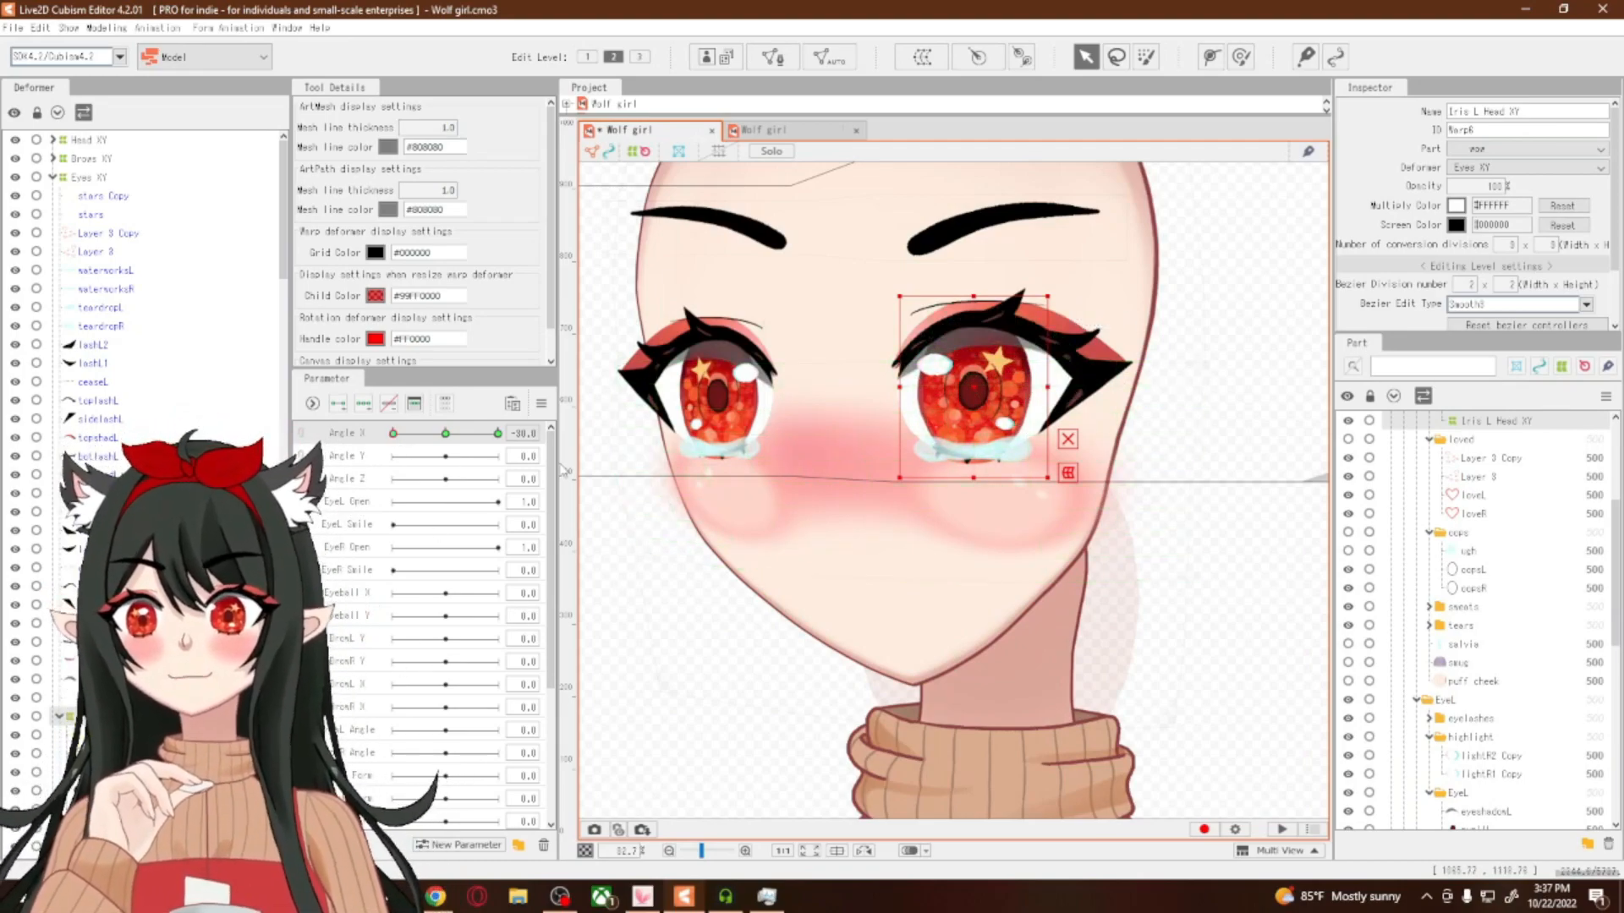
pyautogui.click(586, 56)
pyautogui.click(612, 57)
pyautogui.scroll(3, 971, 303)
pyautogui.scroll(-1, 971, 302)
pyautogui.scroll(-3, 971, 570)
pyautogui.scroll(2, 943, 582)
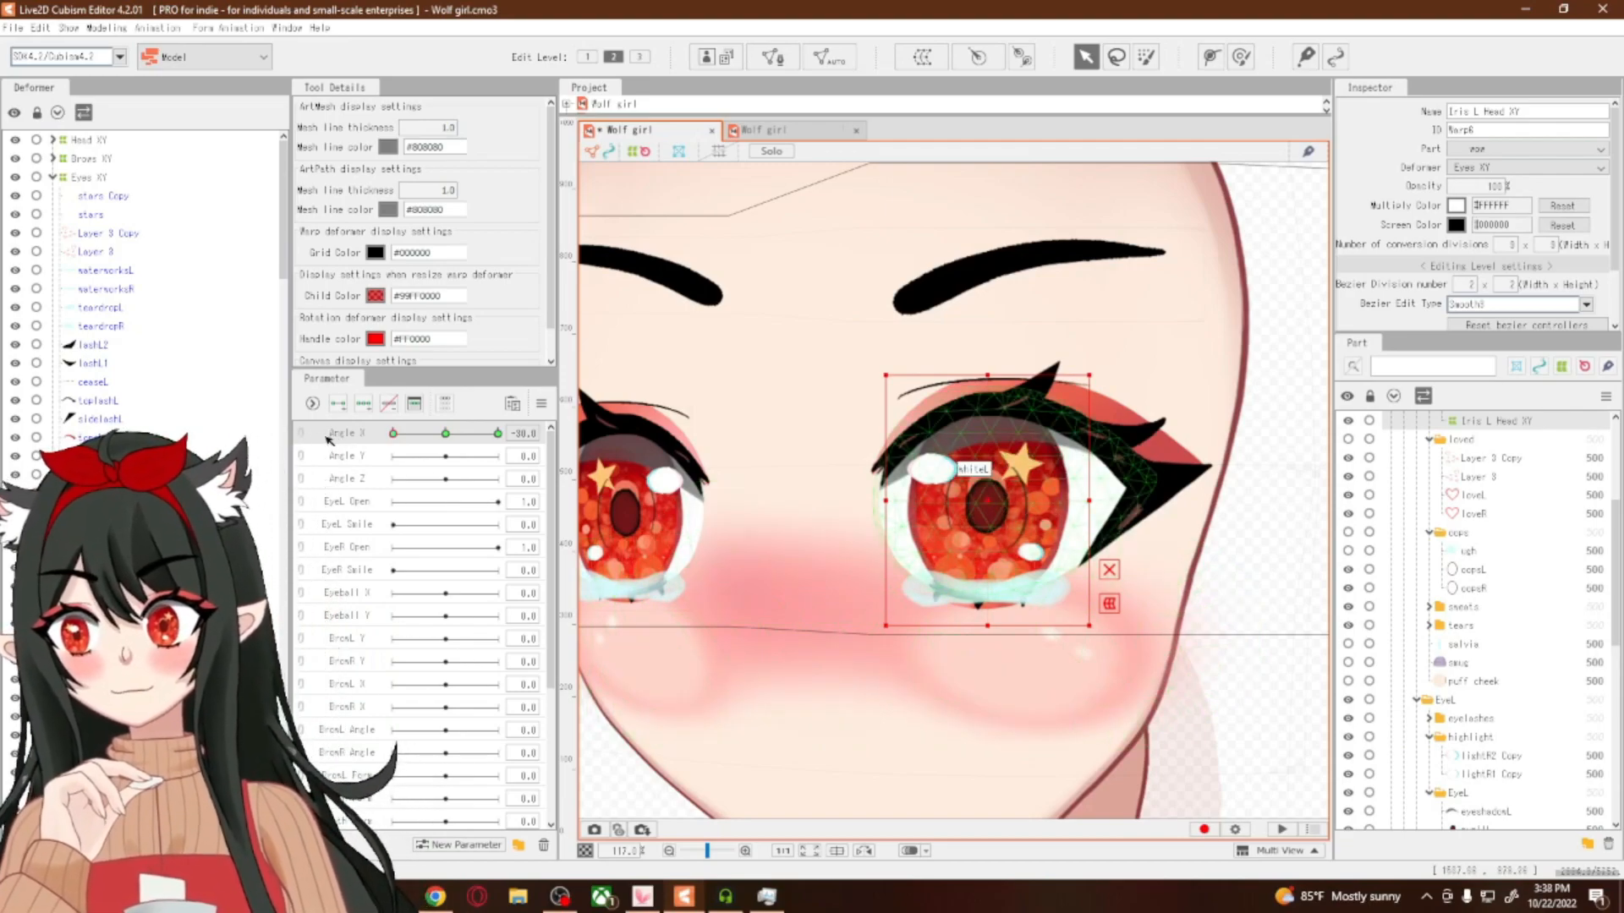
# Save the model and move the Iris L Head XY deformer into the Core part
pyautogui.click(40, 27)
pyautogui.click(40, 178)
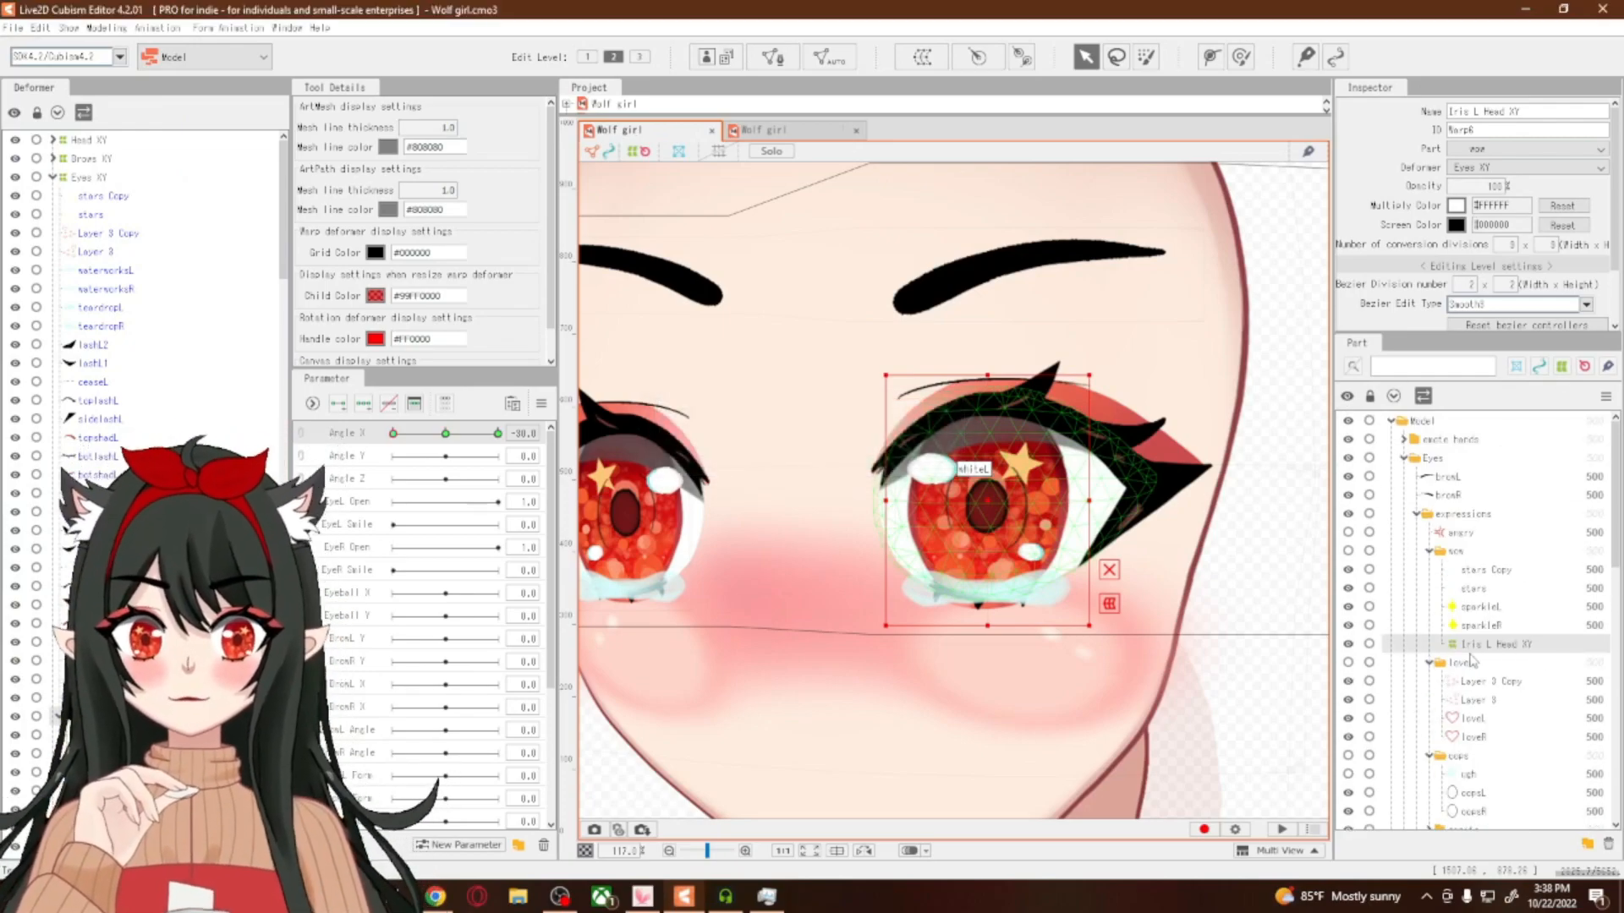
pyautogui.click(1486, 150)
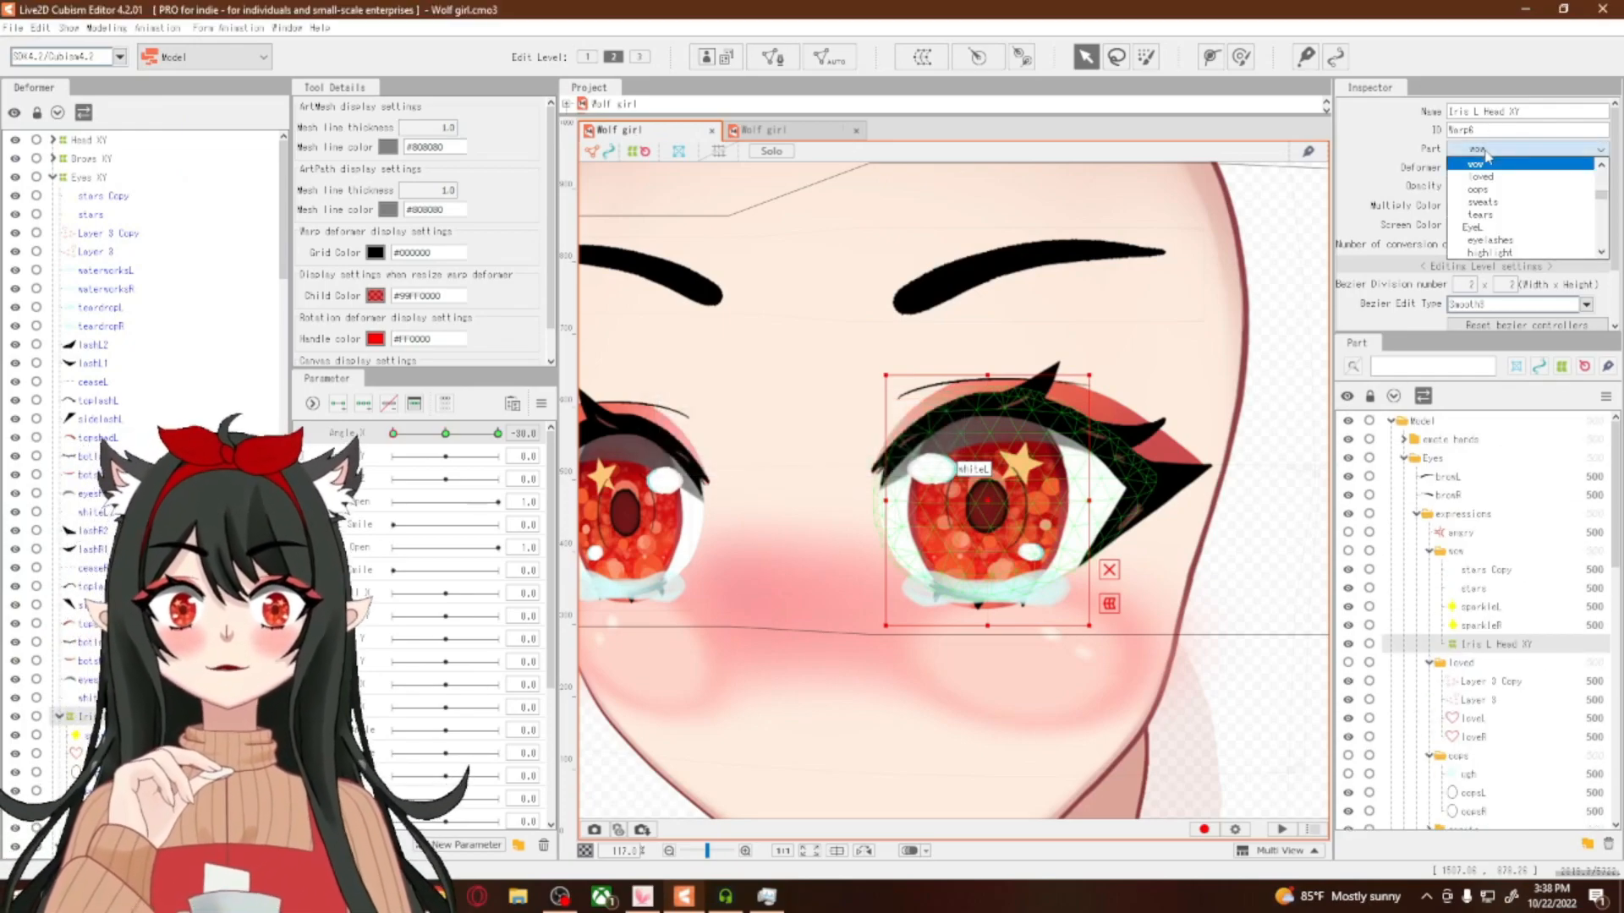
pyautogui.scroll(-10, 1535, 207)
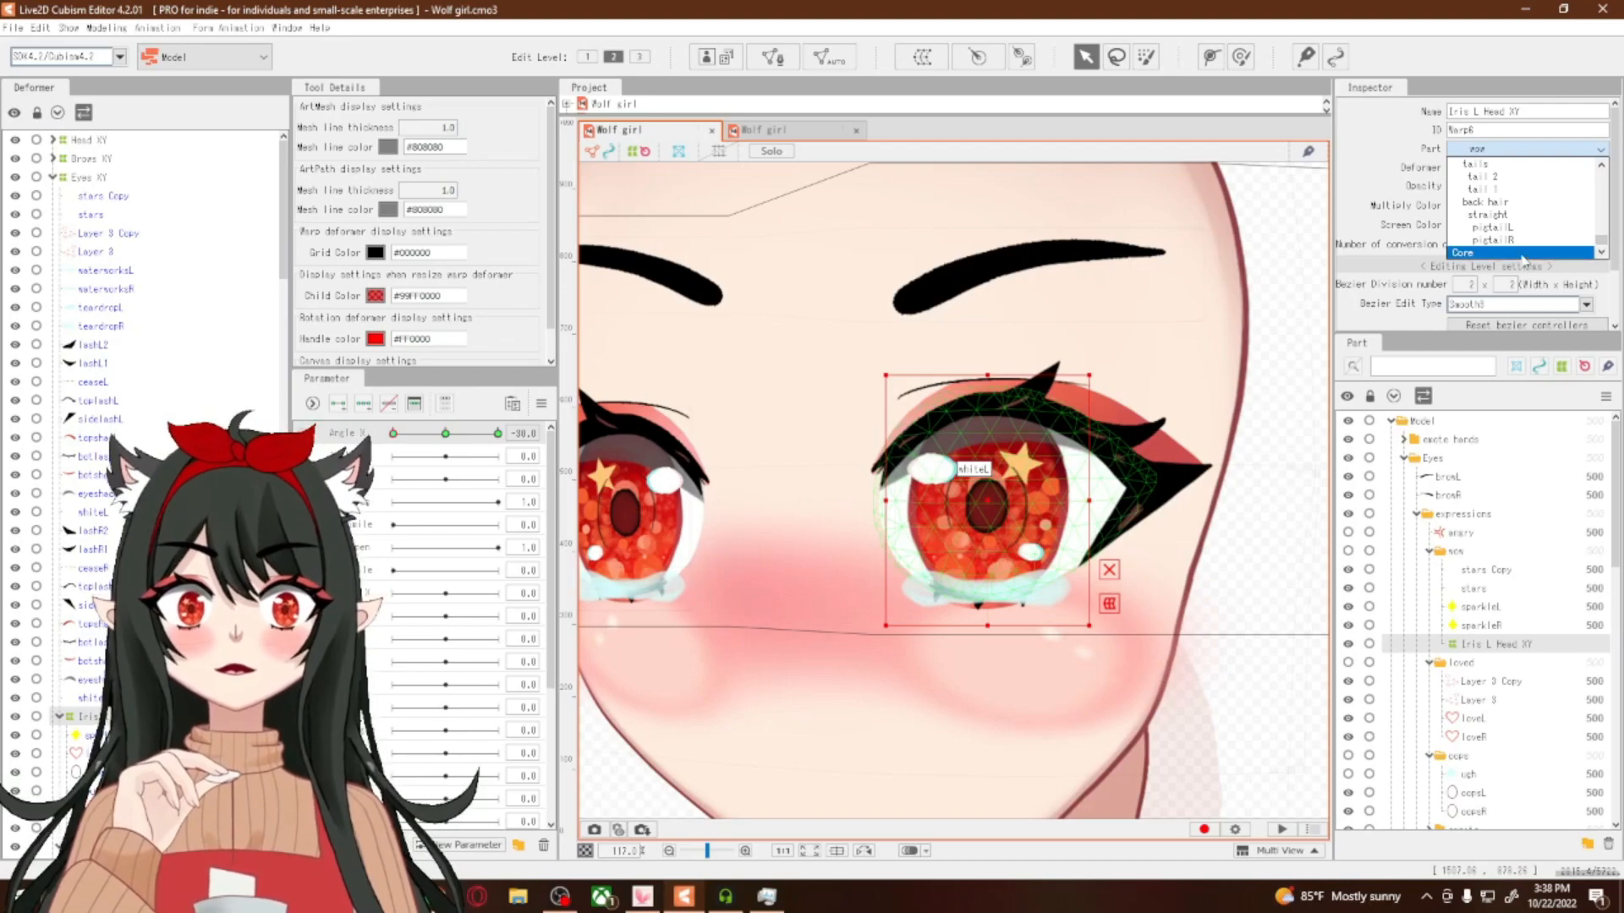
pyautogui.click(1522, 253)
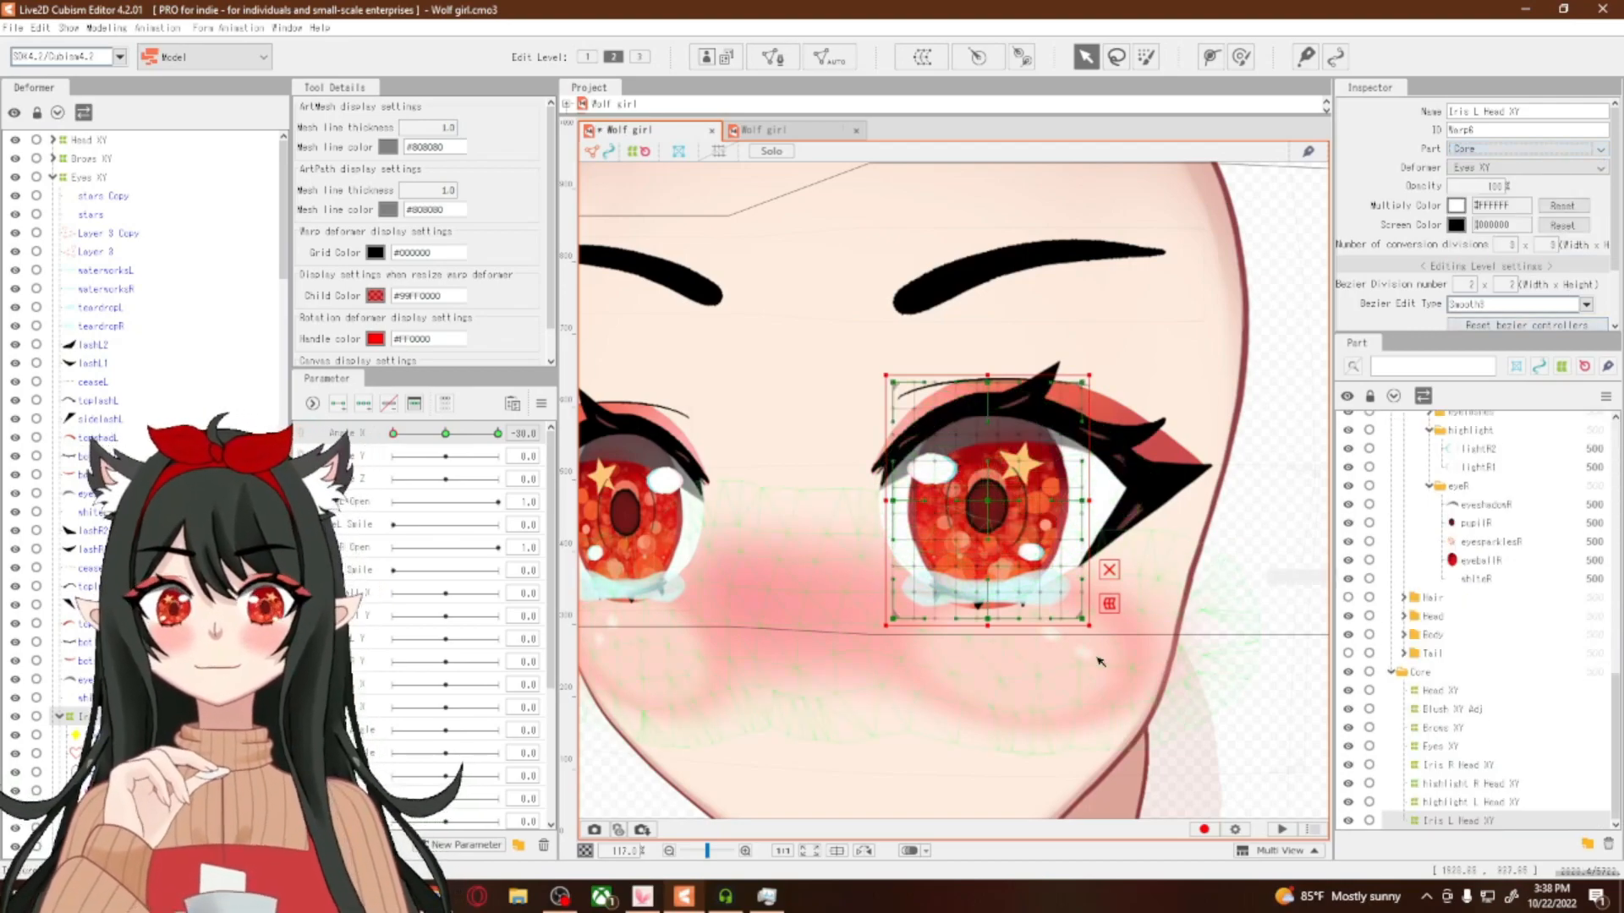
# Check the grids of the iris and highlight Head XY deformers on both eyes at Angle X -30
pyautogui.scroll(-4, 127, 592)
pyautogui.click(105, 588)
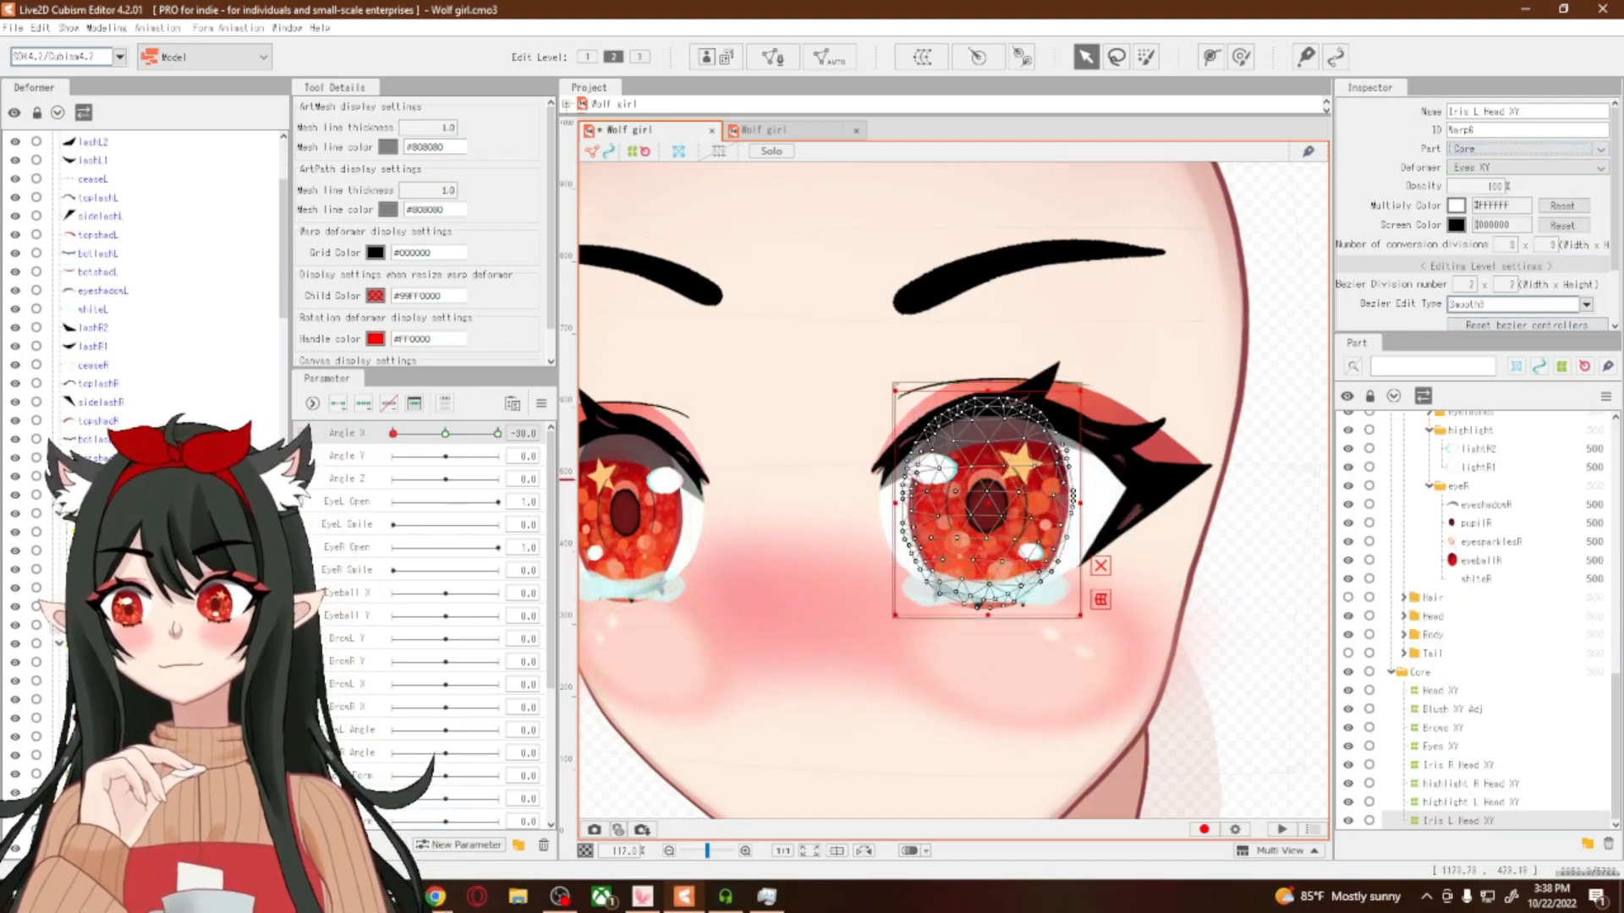
pyautogui.click(110, 644)
pyautogui.click(110, 774)
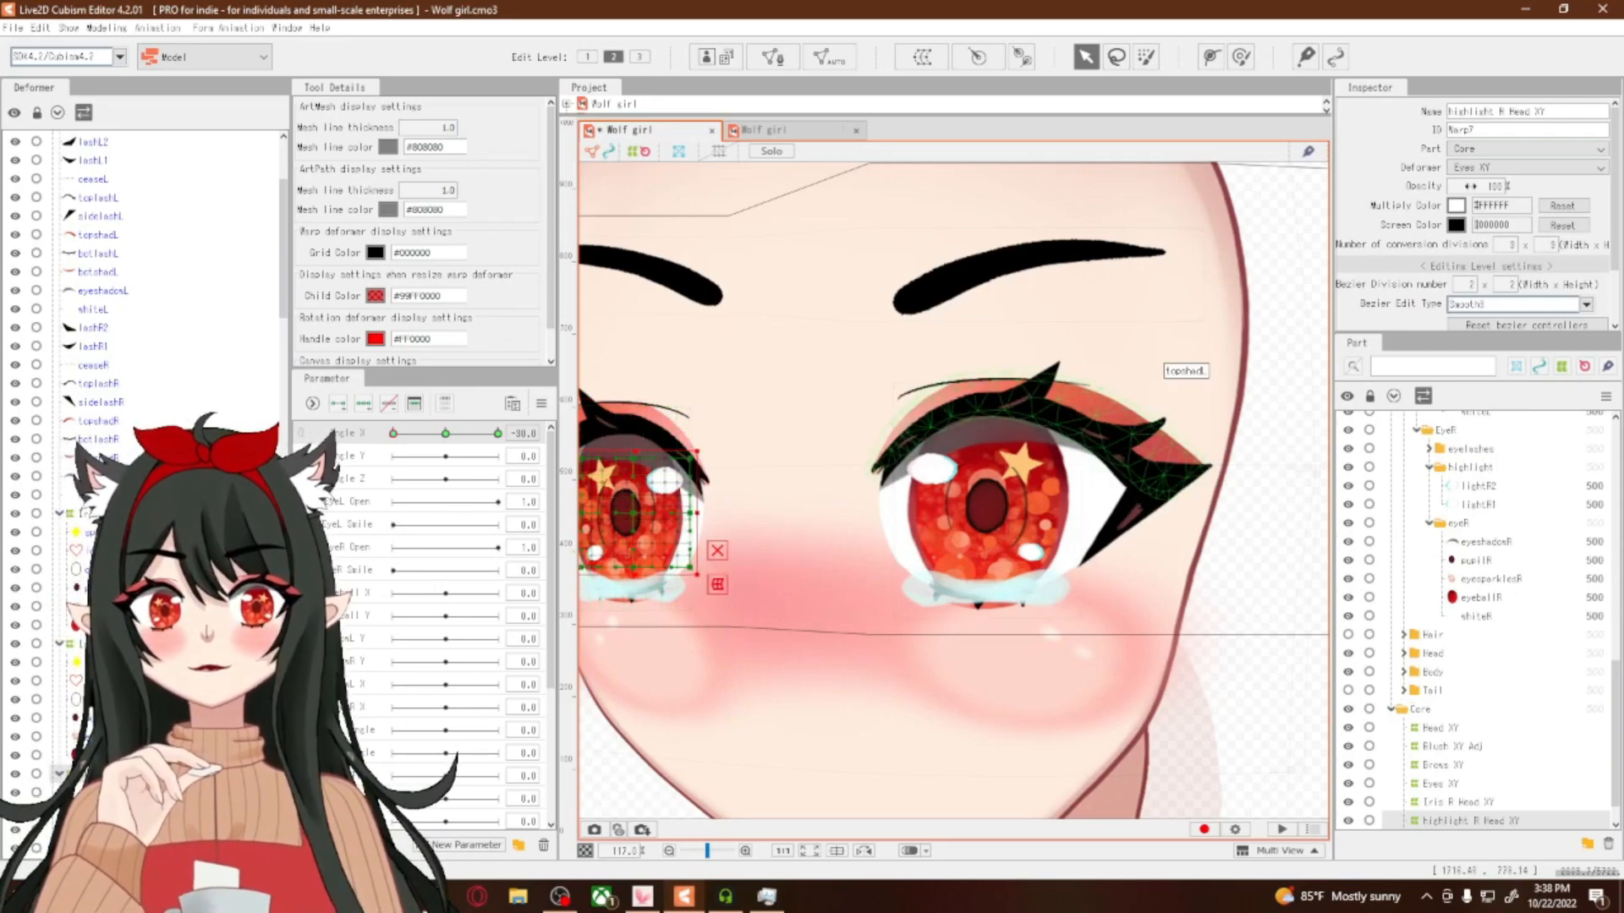
pyautogui.click(110, 829)
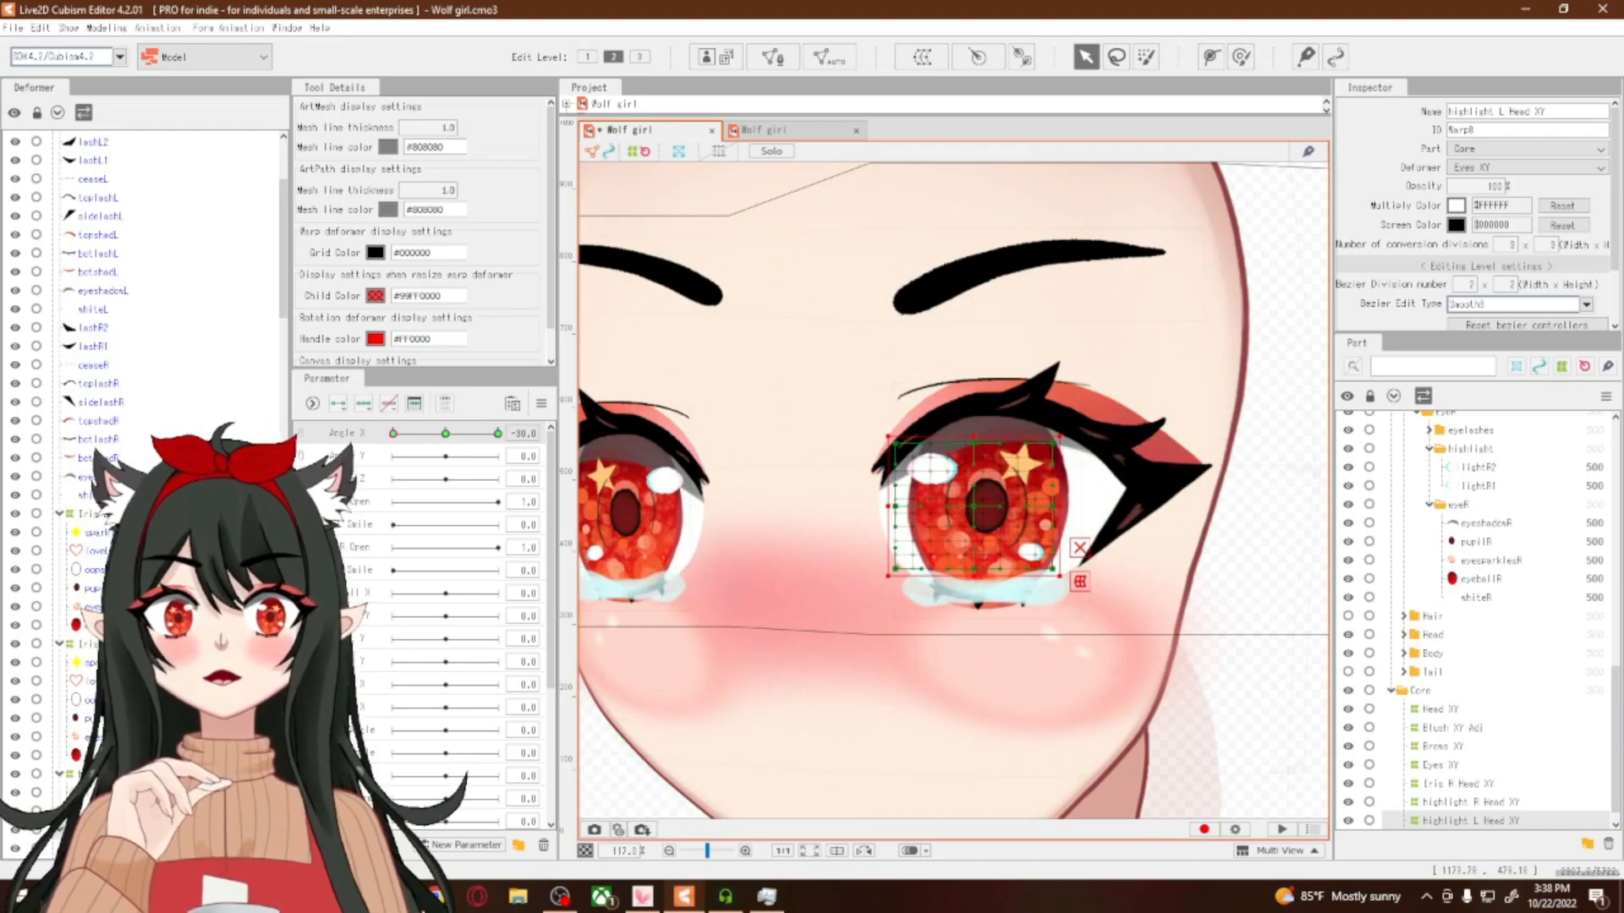
pyautogui.click(110, 513)
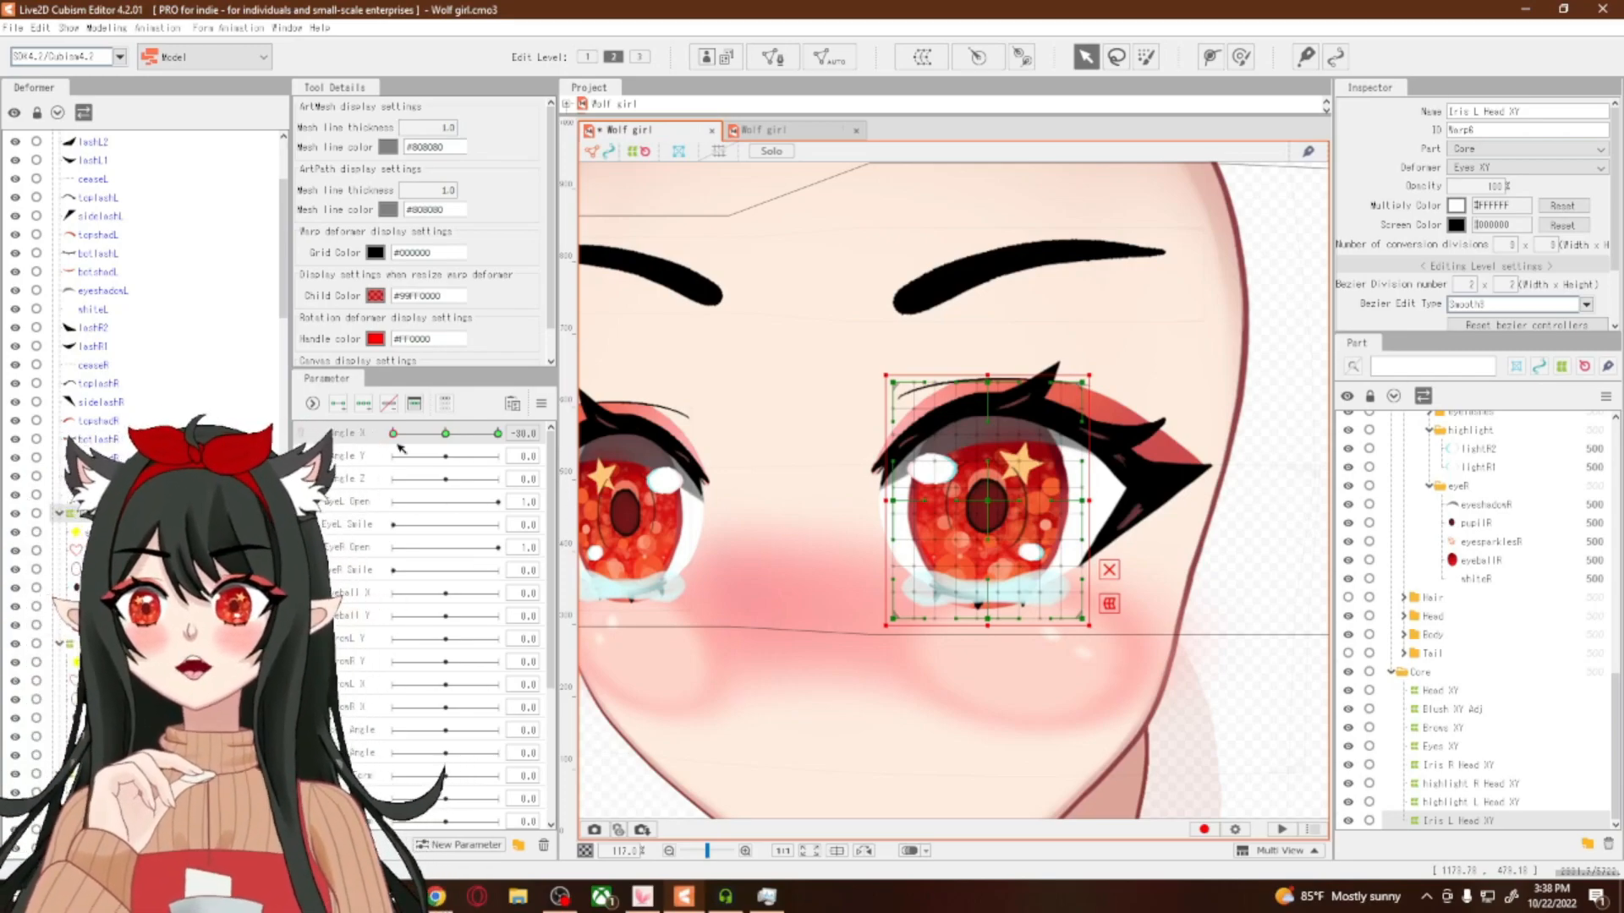
# At Angle X -30, shift the Iris L Head XY deformer slightly toward the eye's outer corner
pyautogui.scroll(-5, 803, 618)
pyautogui.scroll(5, 804, 620)
pyautogui.scroll(-5, 776, 720)
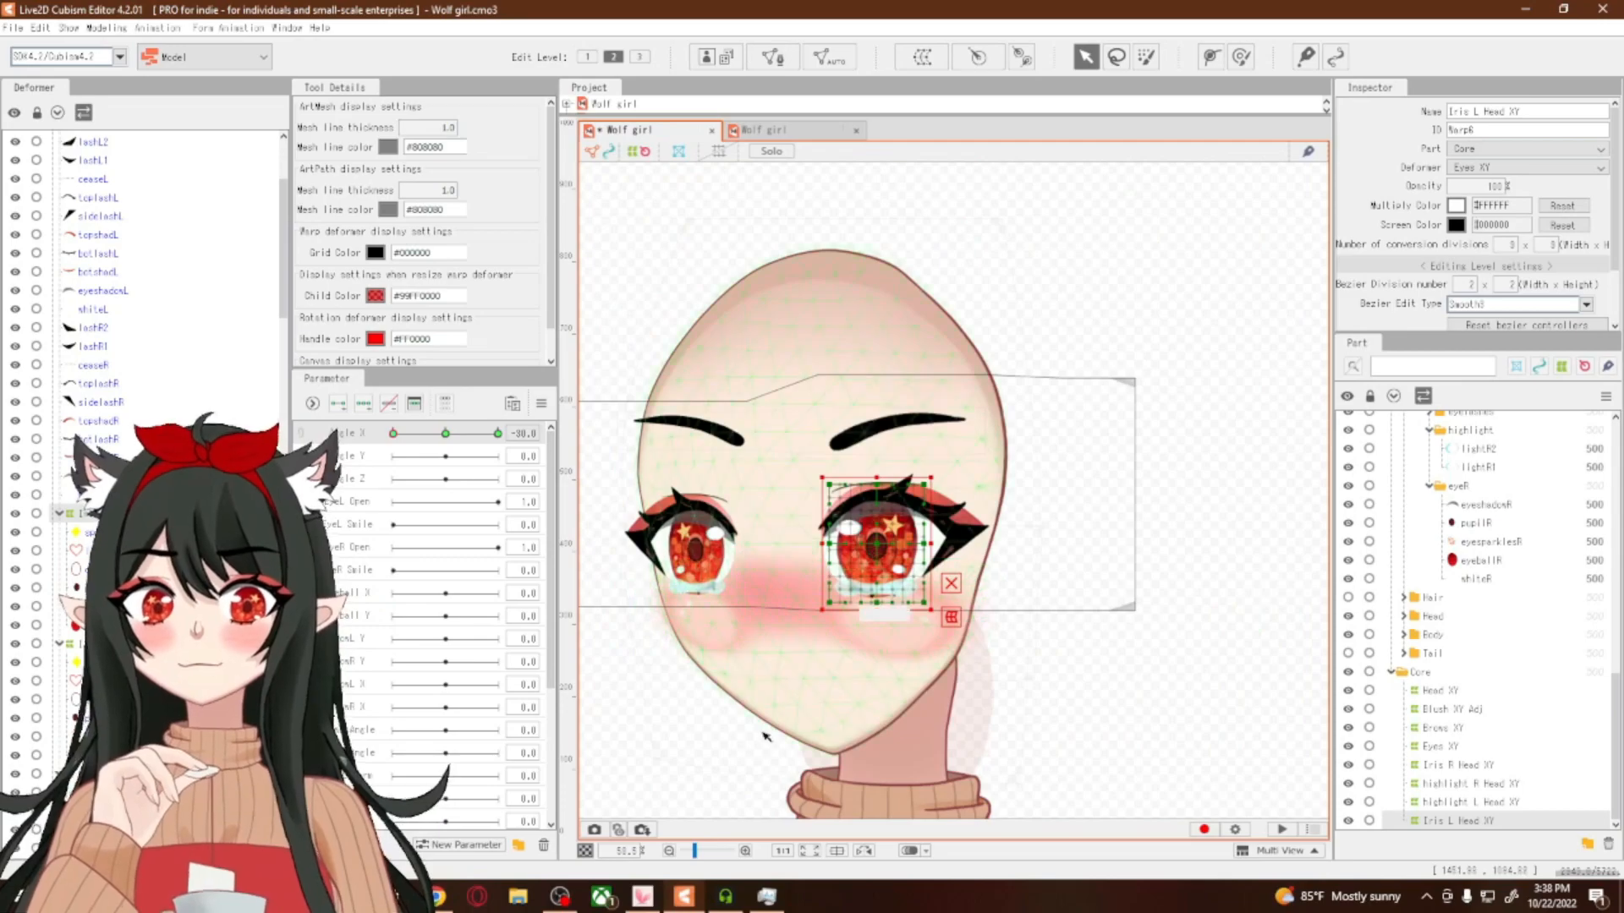
pyautogui.scroll(3, 763, 715)
pyautogui.moveTo(930, 468); pyautogui.dragTo(946, 467)
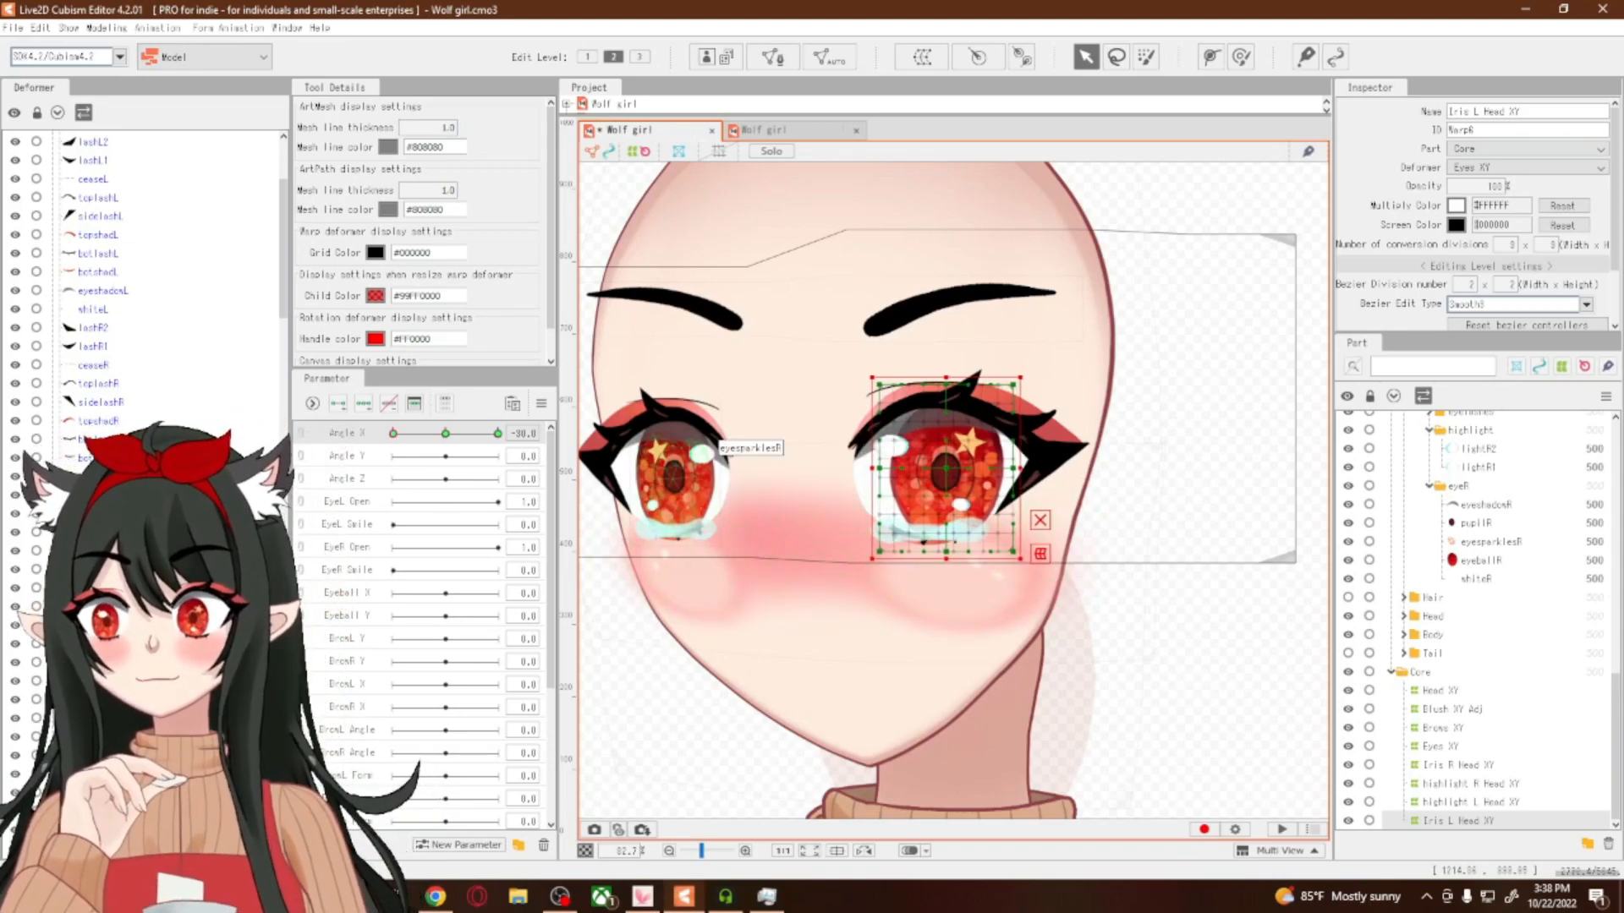
# At Angle X -30, shift the Iris R Head XY deformer slightly toward the nose
pyautogui.click(710, 448)
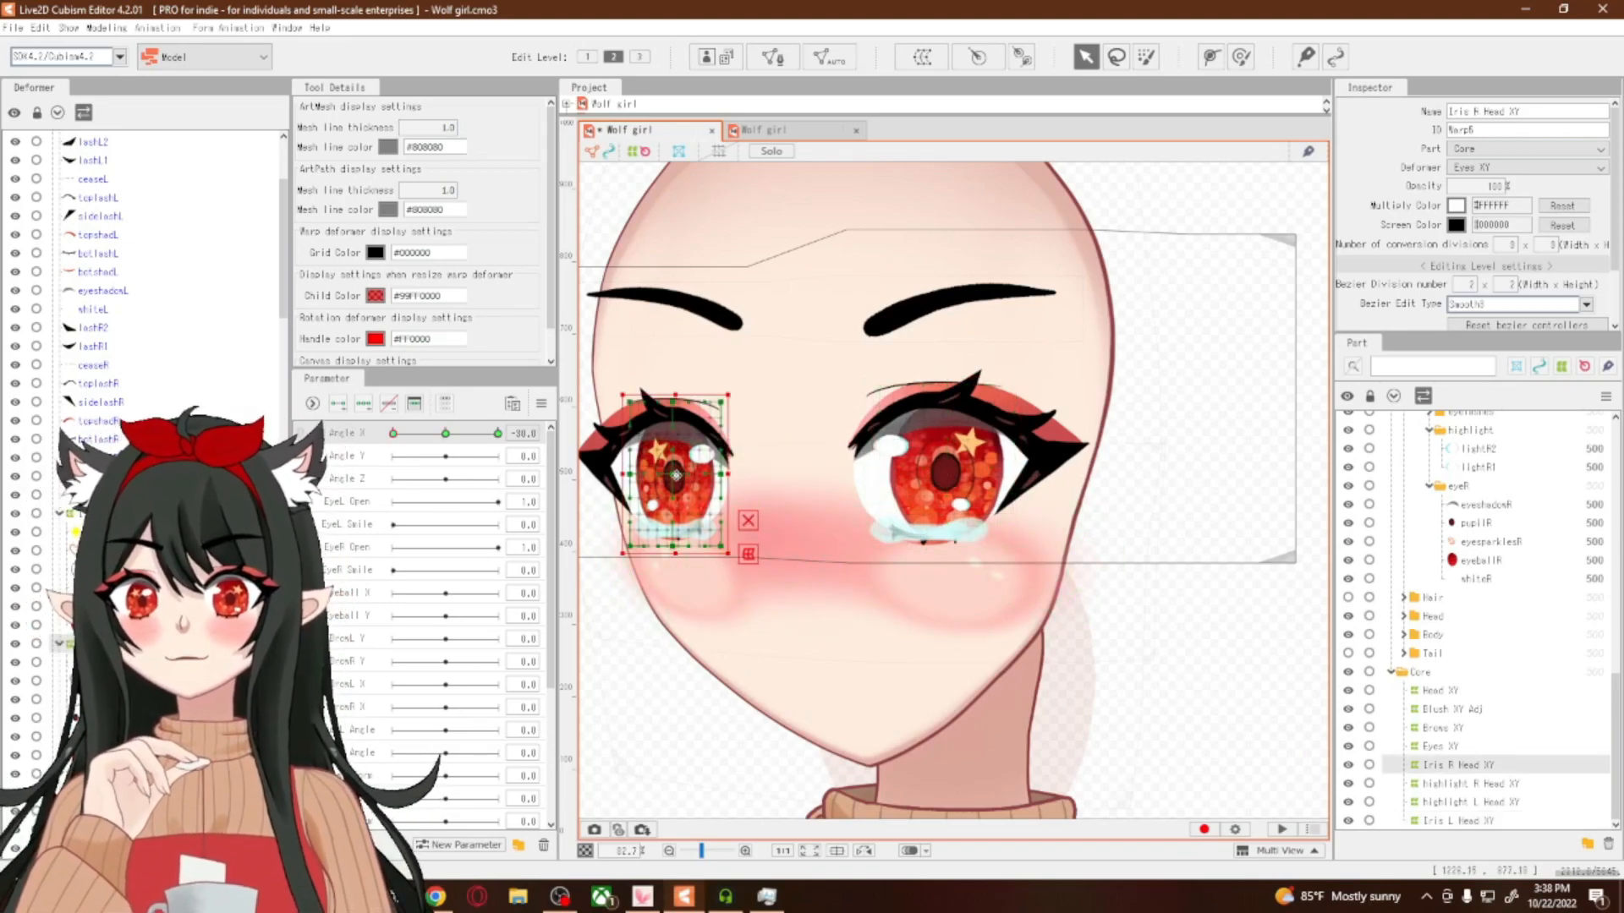
pyautogui.moveTo(677, 475); pyautogui.dragTo(700, 476)
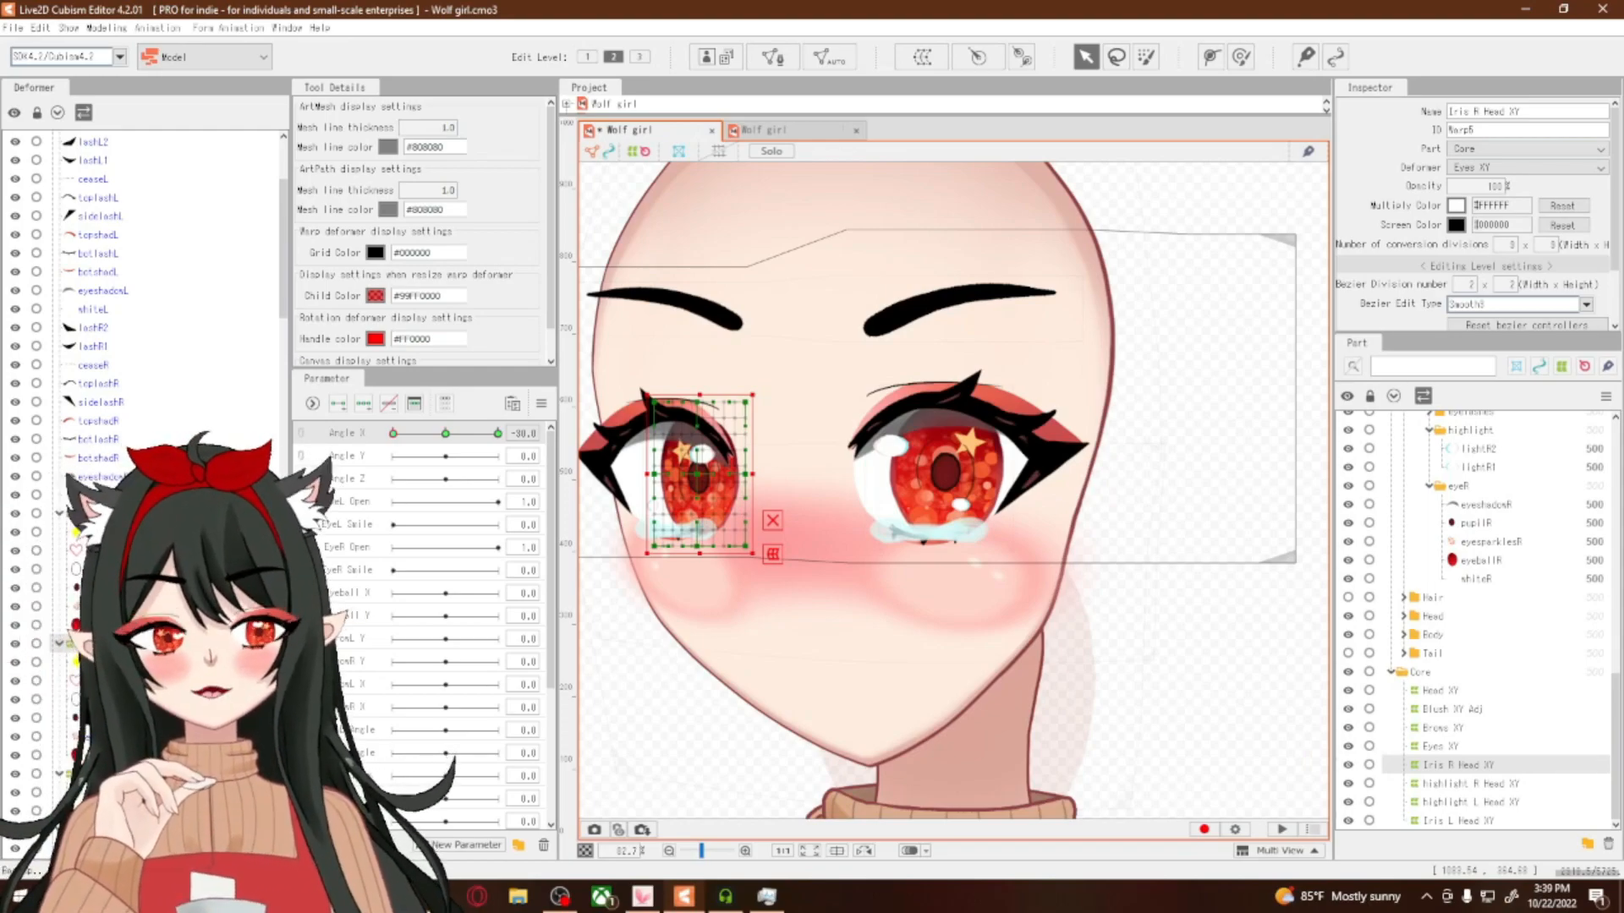
# Select the right-eye effect meshes stars Copy, Layer 3 Copy, waterworksR and teardropR under the Eyes XY deformer
pyautogui.click(636, 479)
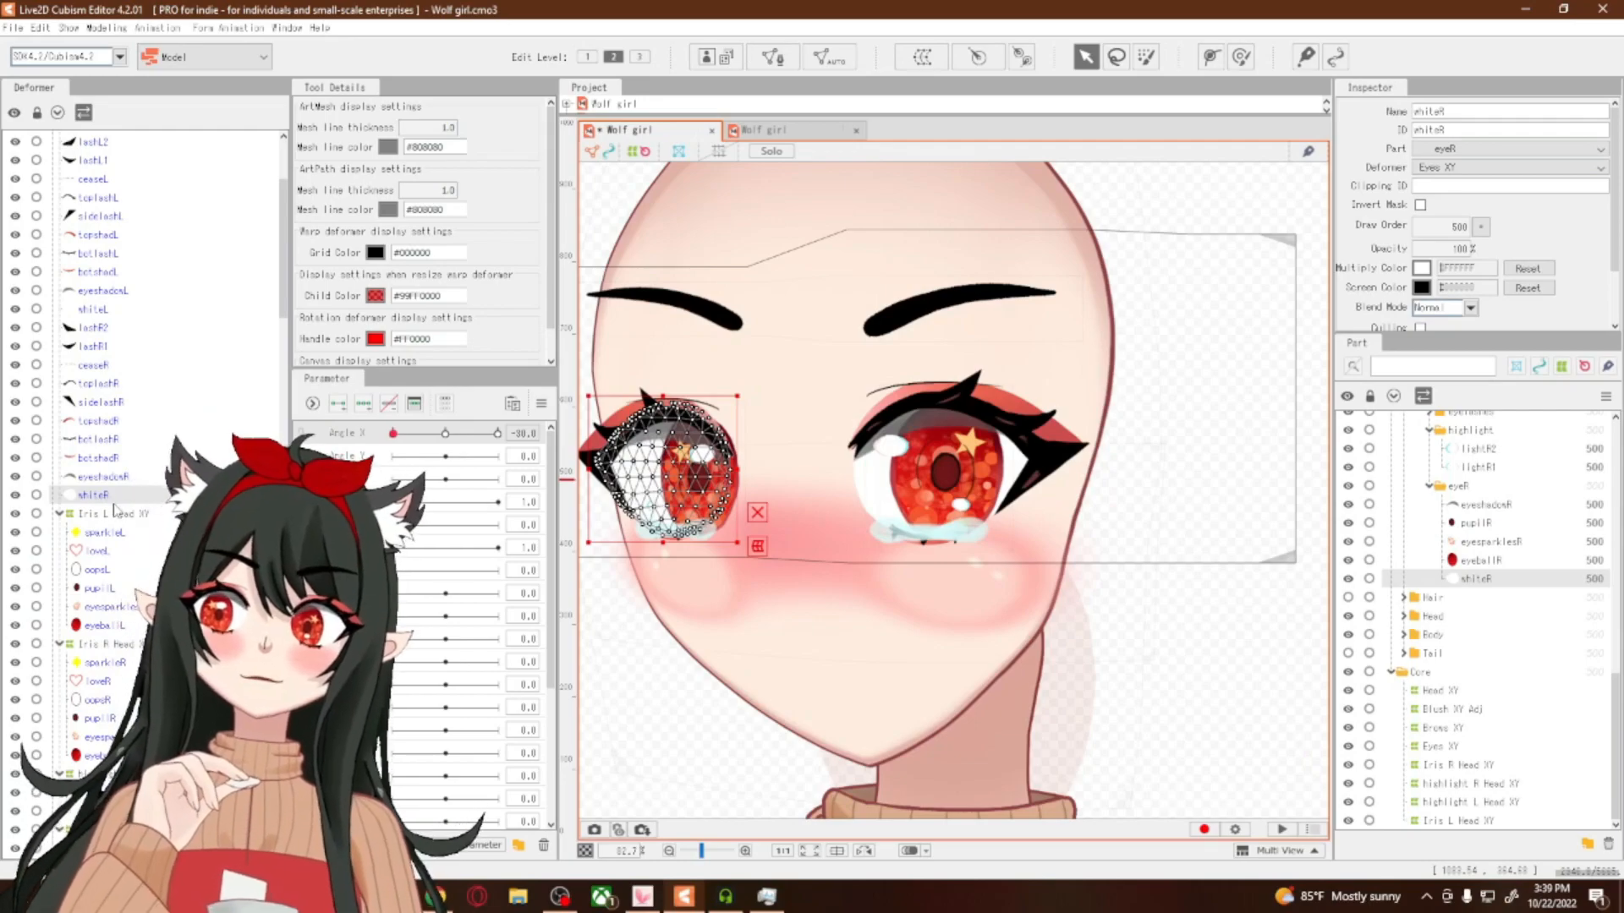
pyautogui.scroll(4, 113, 499)
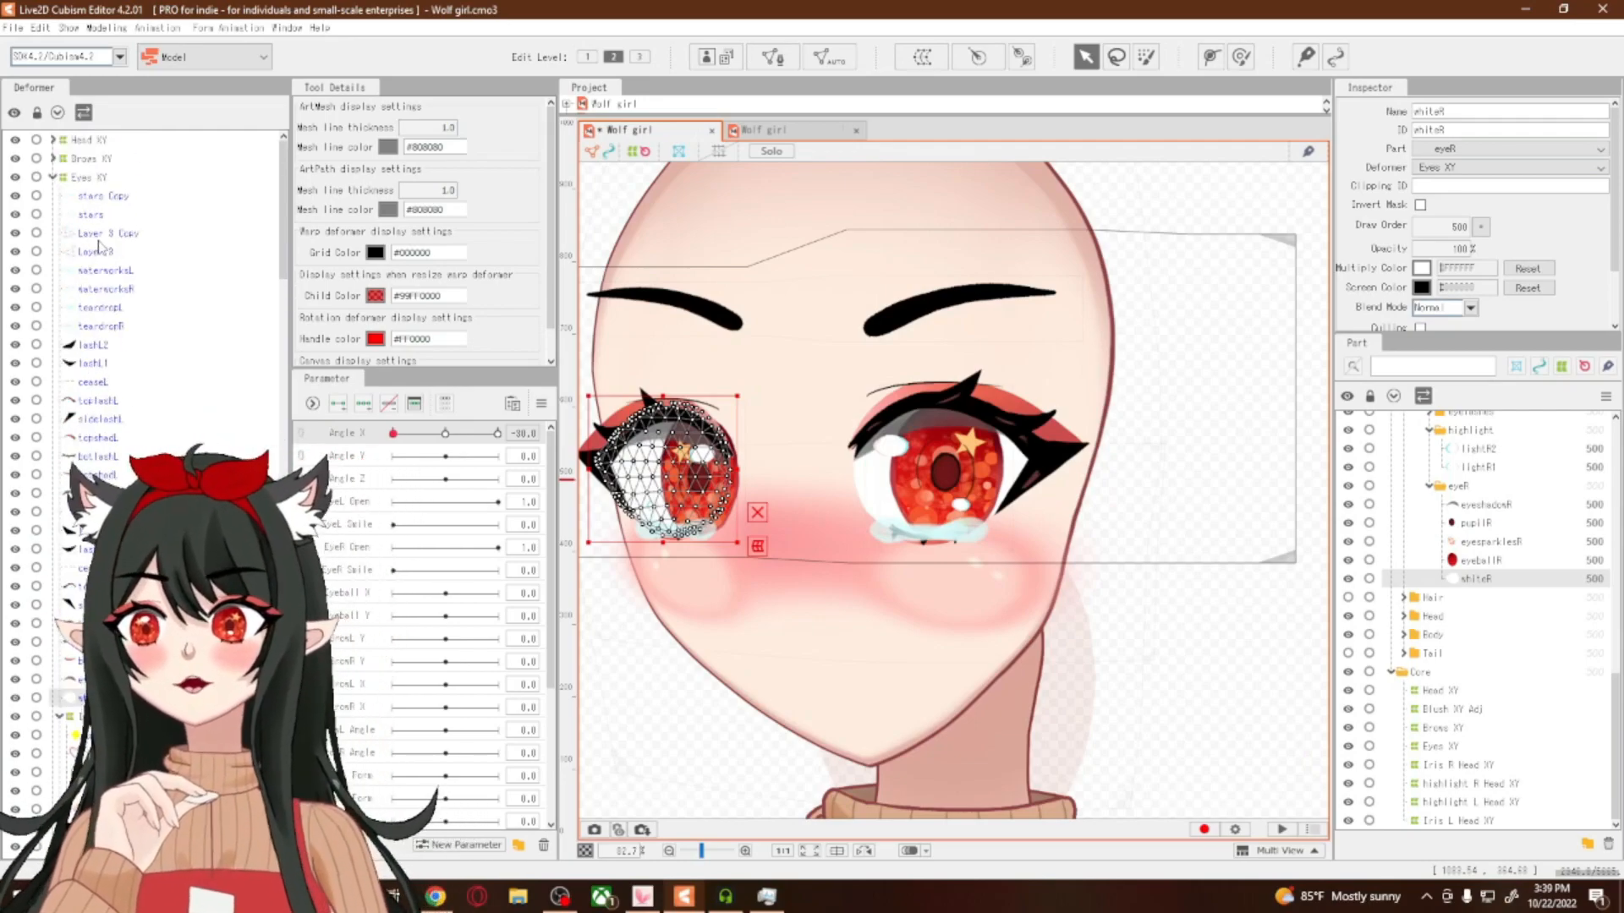
pyautogui.click(97, 198)
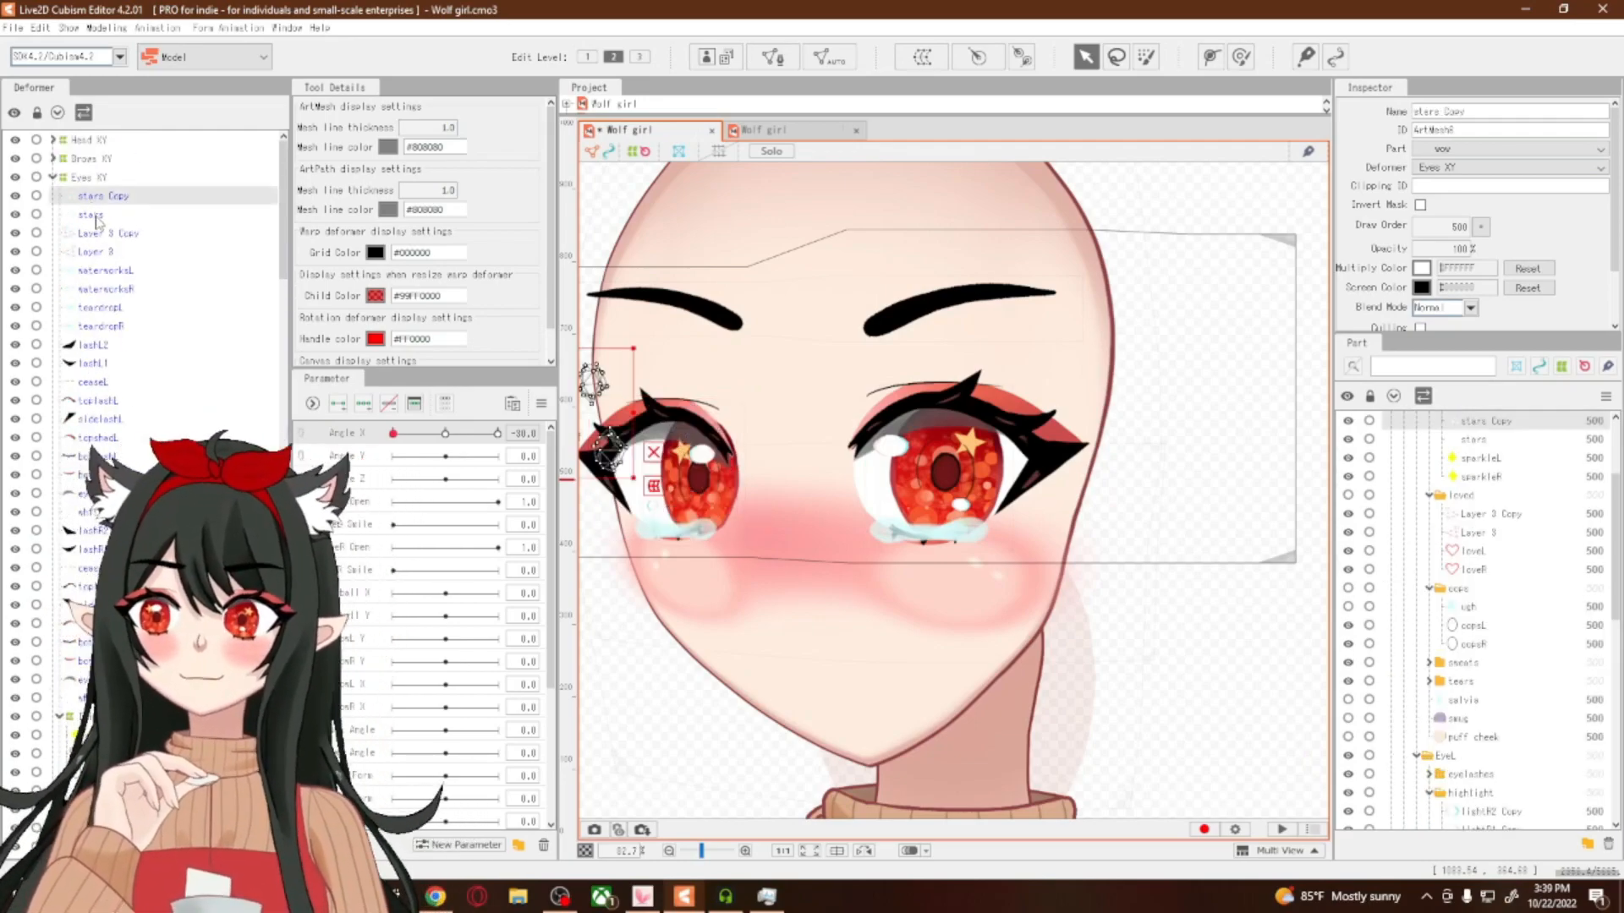
pyautogui.keyDown('ctrl'); pyautogui.click(102, 237); pyautogui.keyUp('ctrl')
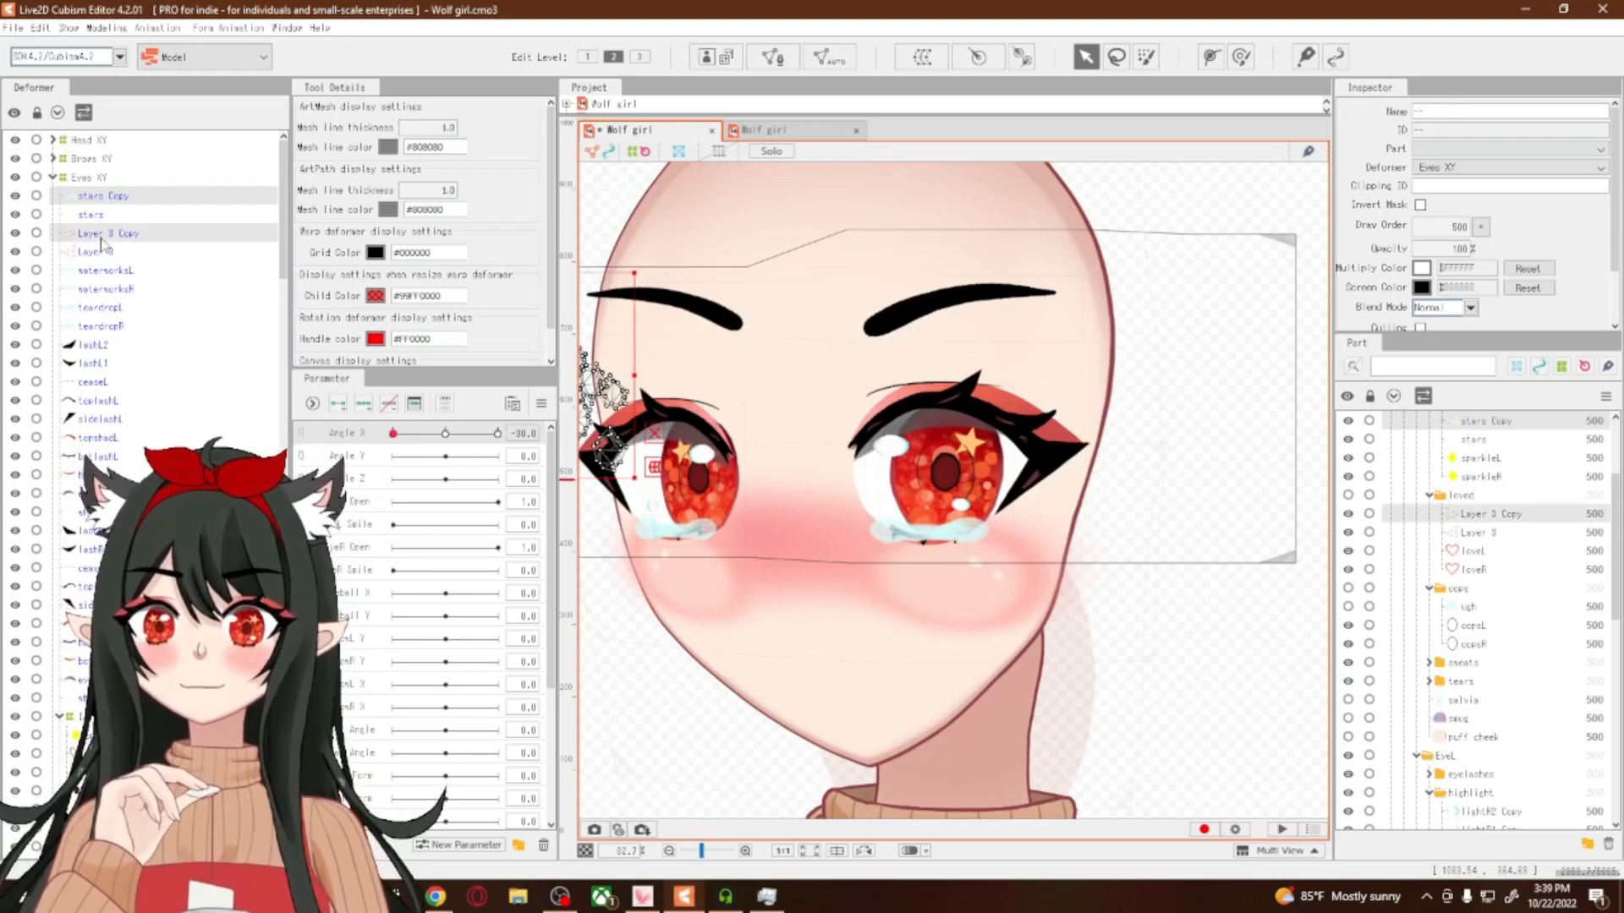
pyautogui.scroll(-4, 687, 626)
pyautogui.scroll(4, 700, 648)
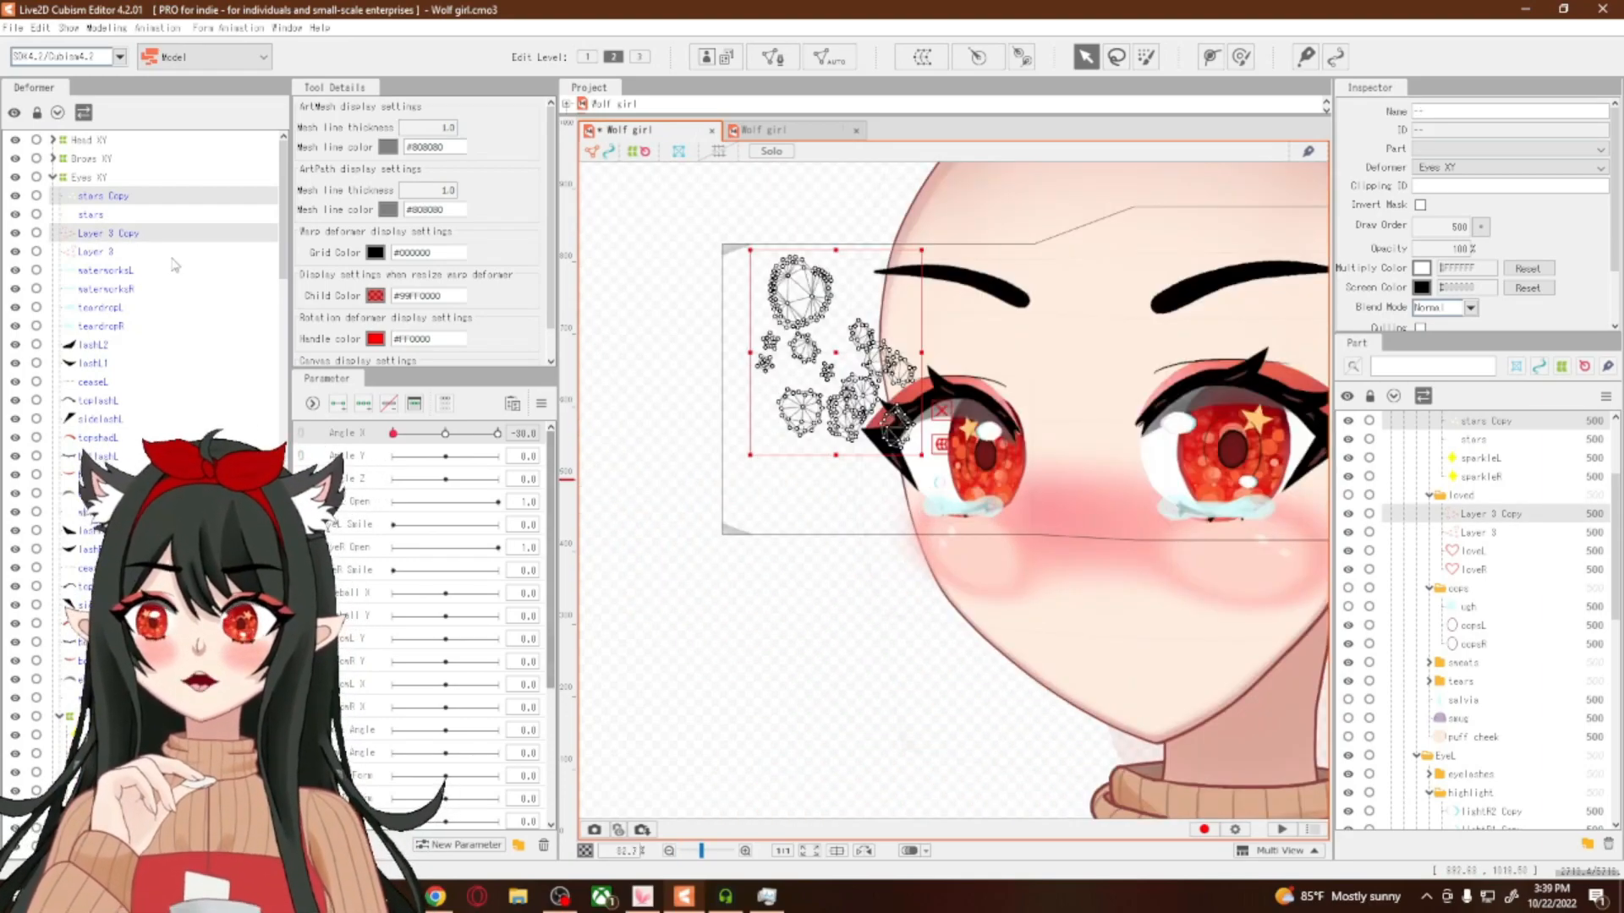
pyautogui.keyDown('ctrl'); pyautogui.click(109, 290); pyautogui.keyUp('ctrl')
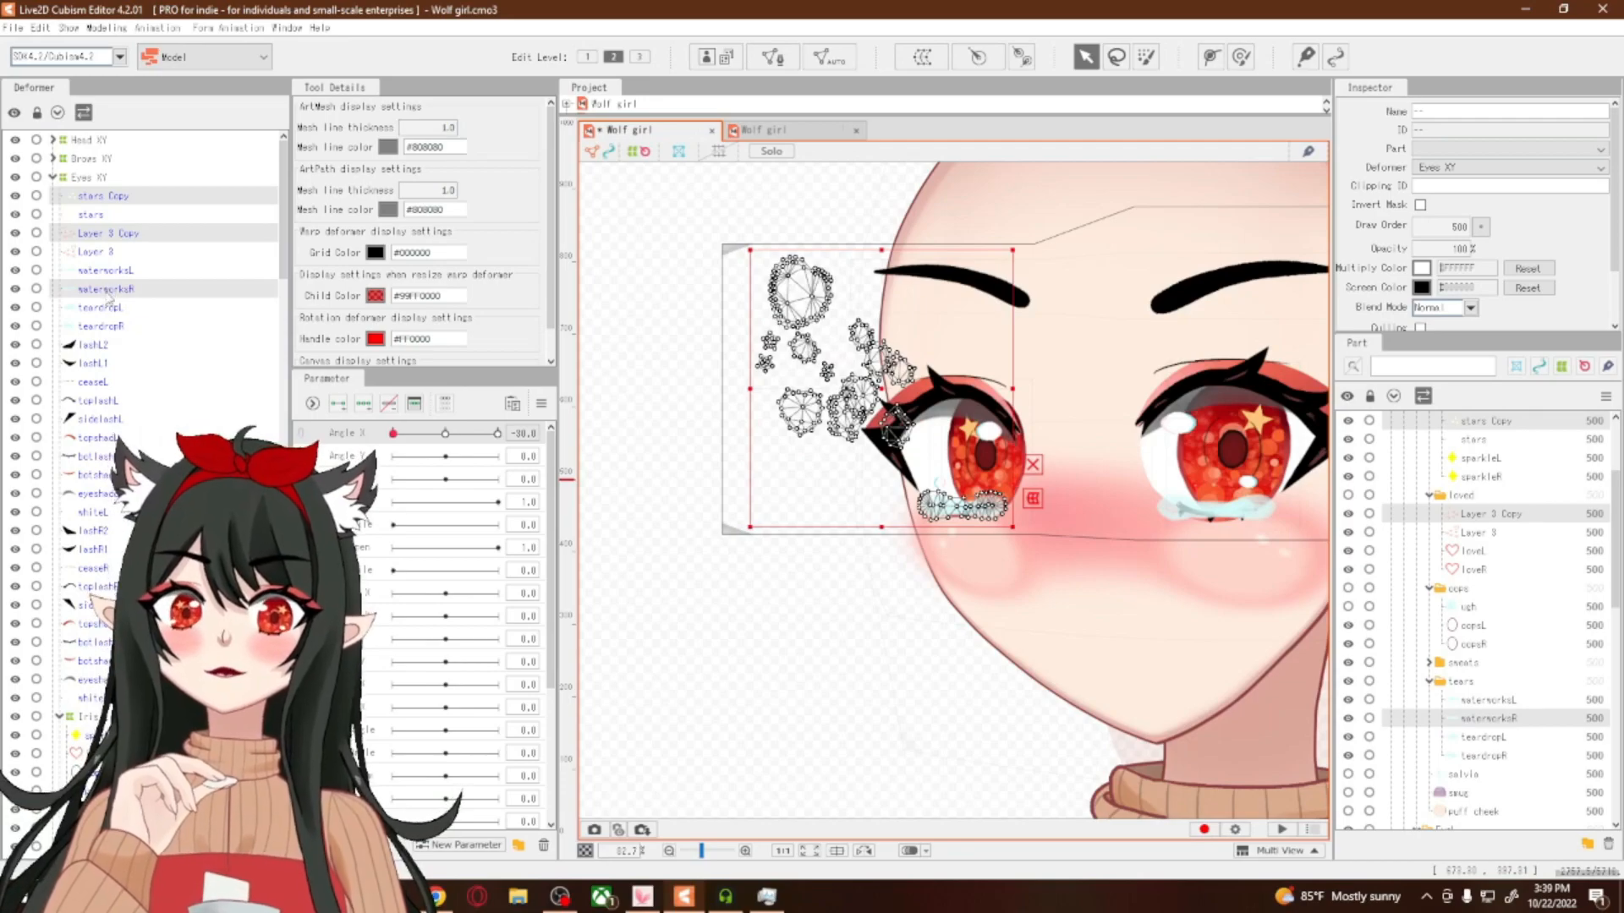
pyautogui.keyDown('ctrl'); pyautogui.click(105, 330); pyautogui.keyUp('ctrl')
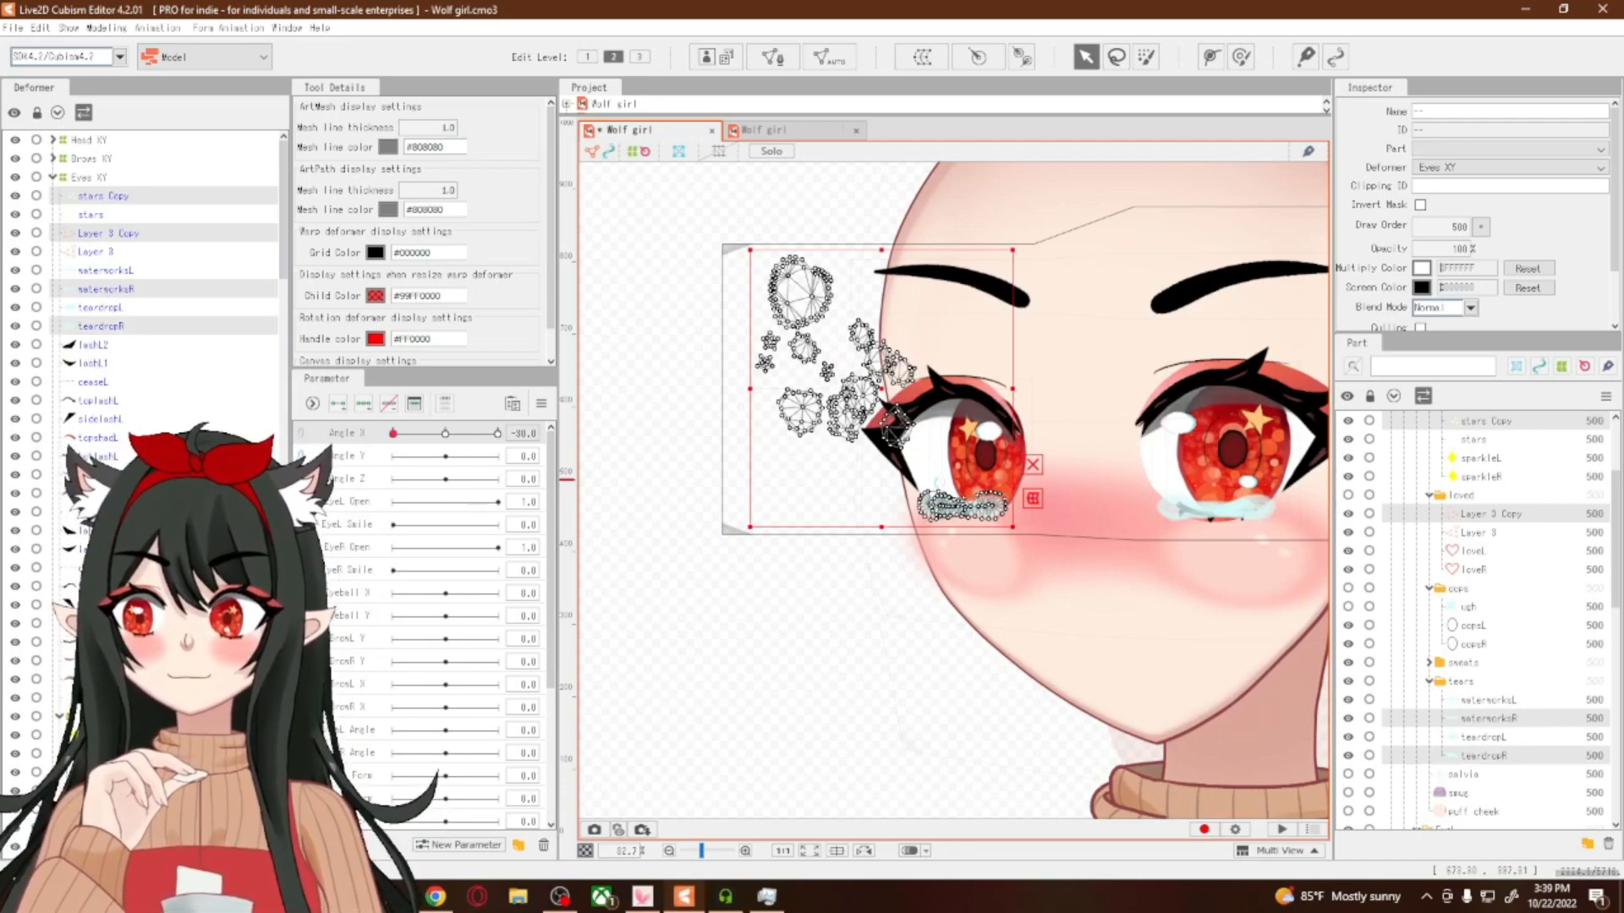
# Add the right-eye meshes from lashR2 through whiteR plus the Iris R and highlight R Head XY deformers to the selection
pyautogui.keyDown('ctrl'); pyautogui.click(101, 531); pyautogui.keyUp('ctrl')
pyautogui.keyDown('ctrl'); pyautogui.click(101, 550); pyautogui.keyUp('ctrl')
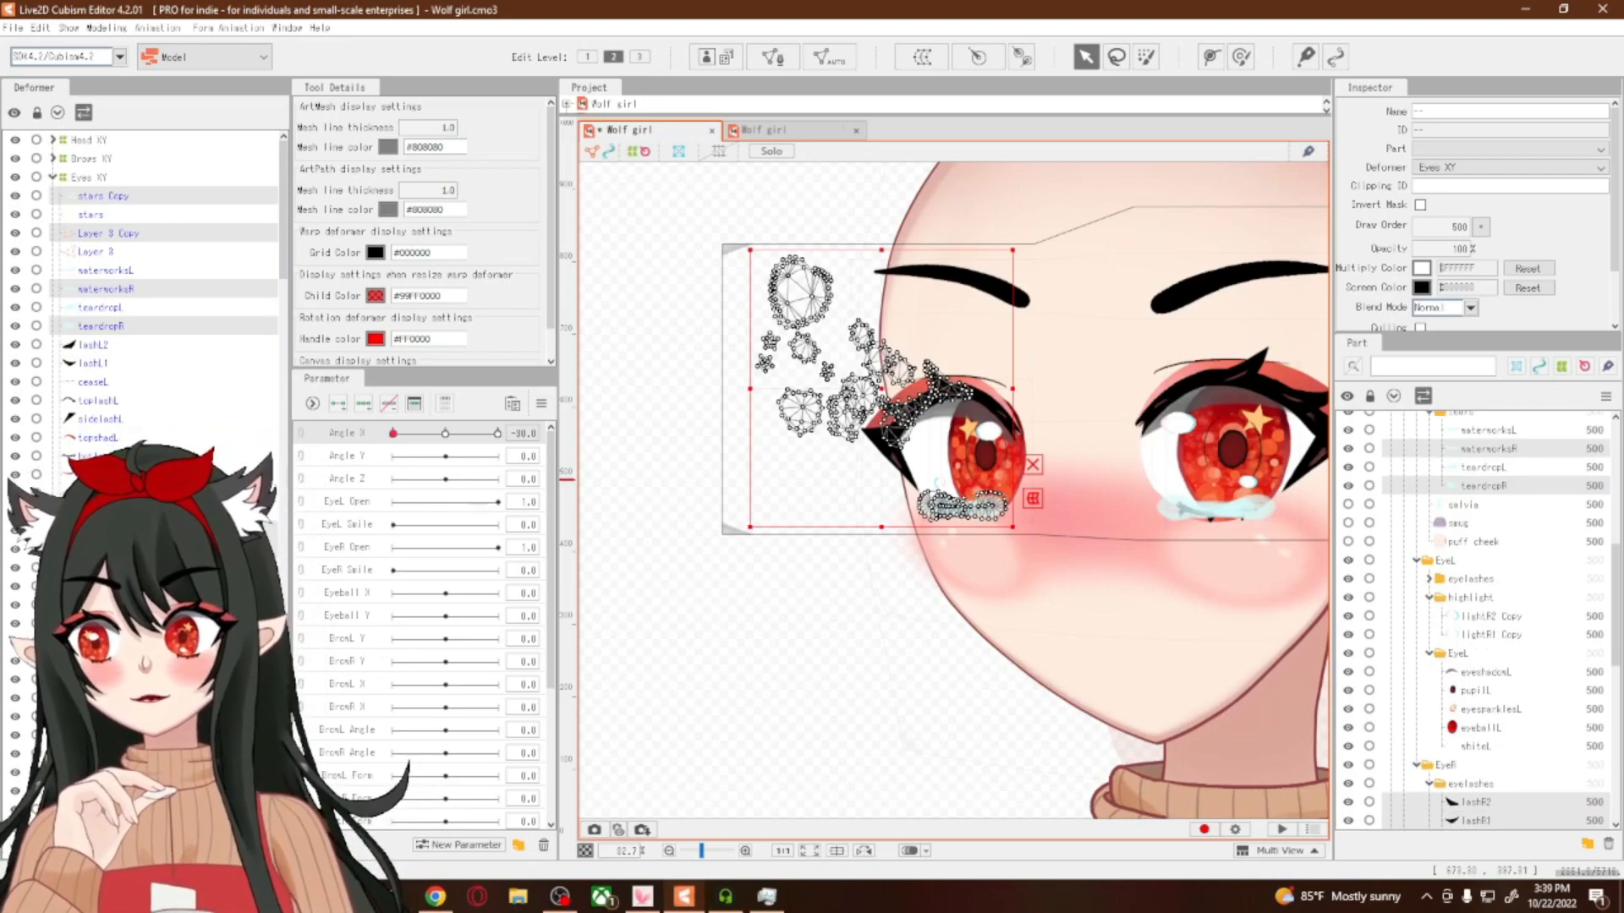
pyautogui.keyDown('ctrl'); pyautogui.click(101, 568); pyautogui.keyUp('ctrl')
pyautogui.keyDown('ctrl'); pyautogui.click(102, 586); pyautogui.keyUp('ctrl')
pyautogui.keyDown('ctrl'); pyautogui.click(102, 624); pyautogui.keyUp('ctrl')
pyautogui.keyDown('ctrl'); pyautogui.click(101, 605); pyautogui.keyUp('ctrl')
pyautogui.keyDown('ctrl'); pyautogui.click(101, 642); pyautogui.keyUp('ctrl')
pyautogui.keyDown('ctrl'); pyautogui.click(101, 680); pyautogui.keyUp('ctrl')
pyautogui.keyDown('ctrl'); pyautogui.click(102, 662); pyautogui.keyUp('ctrl')
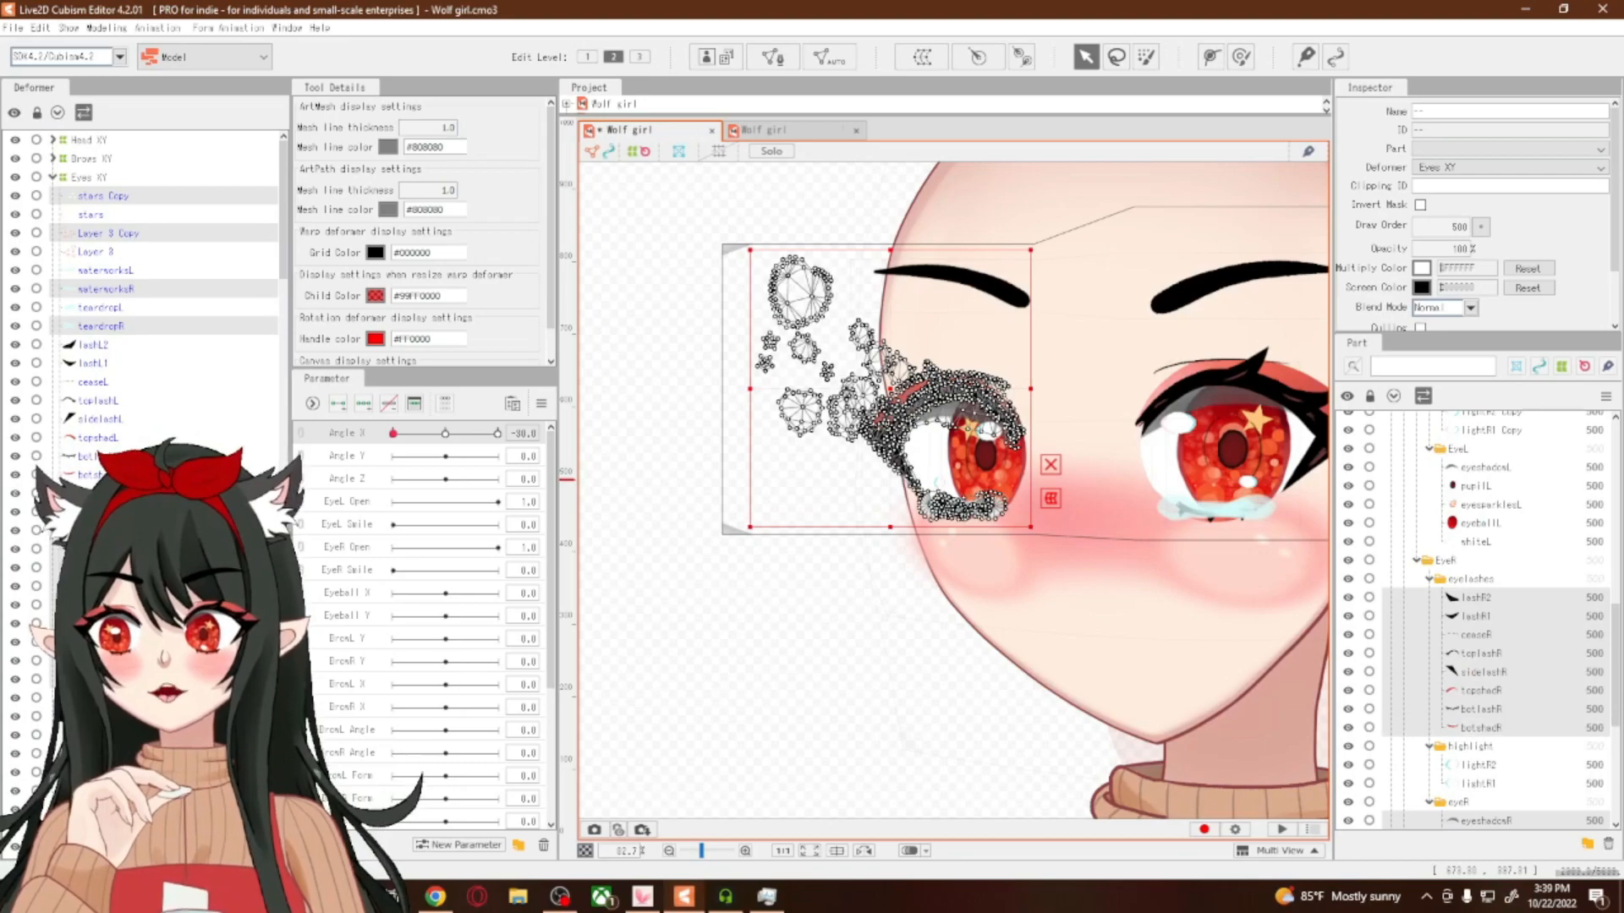
pyautogui.keyDown('ctrl'); pyautogui.click(101, 698); pyautogui.keyUp('ctrl')
pyautogui.scroll(-5, 143, 422)
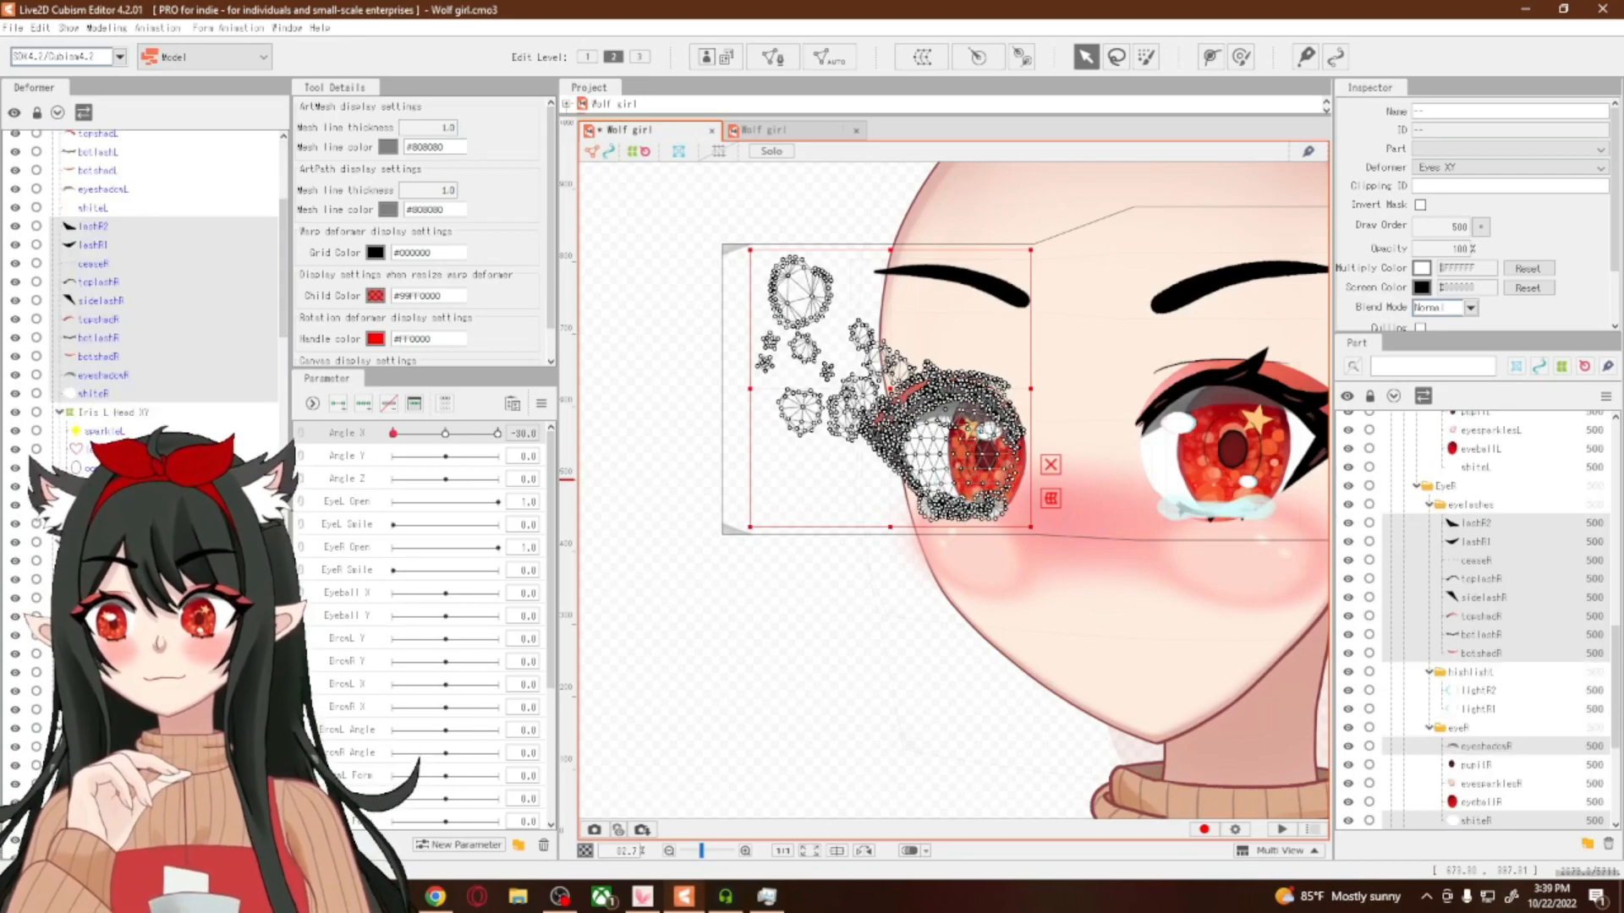
pyautogui.keyDown('ctrl'); pyautogui.click(113, 580); pyautogui.keyUp('ctrl')
pyautogui.keyDown('ctrl'); pyautogui.click(113, 673); pyautogui.keyUp('ctrl')
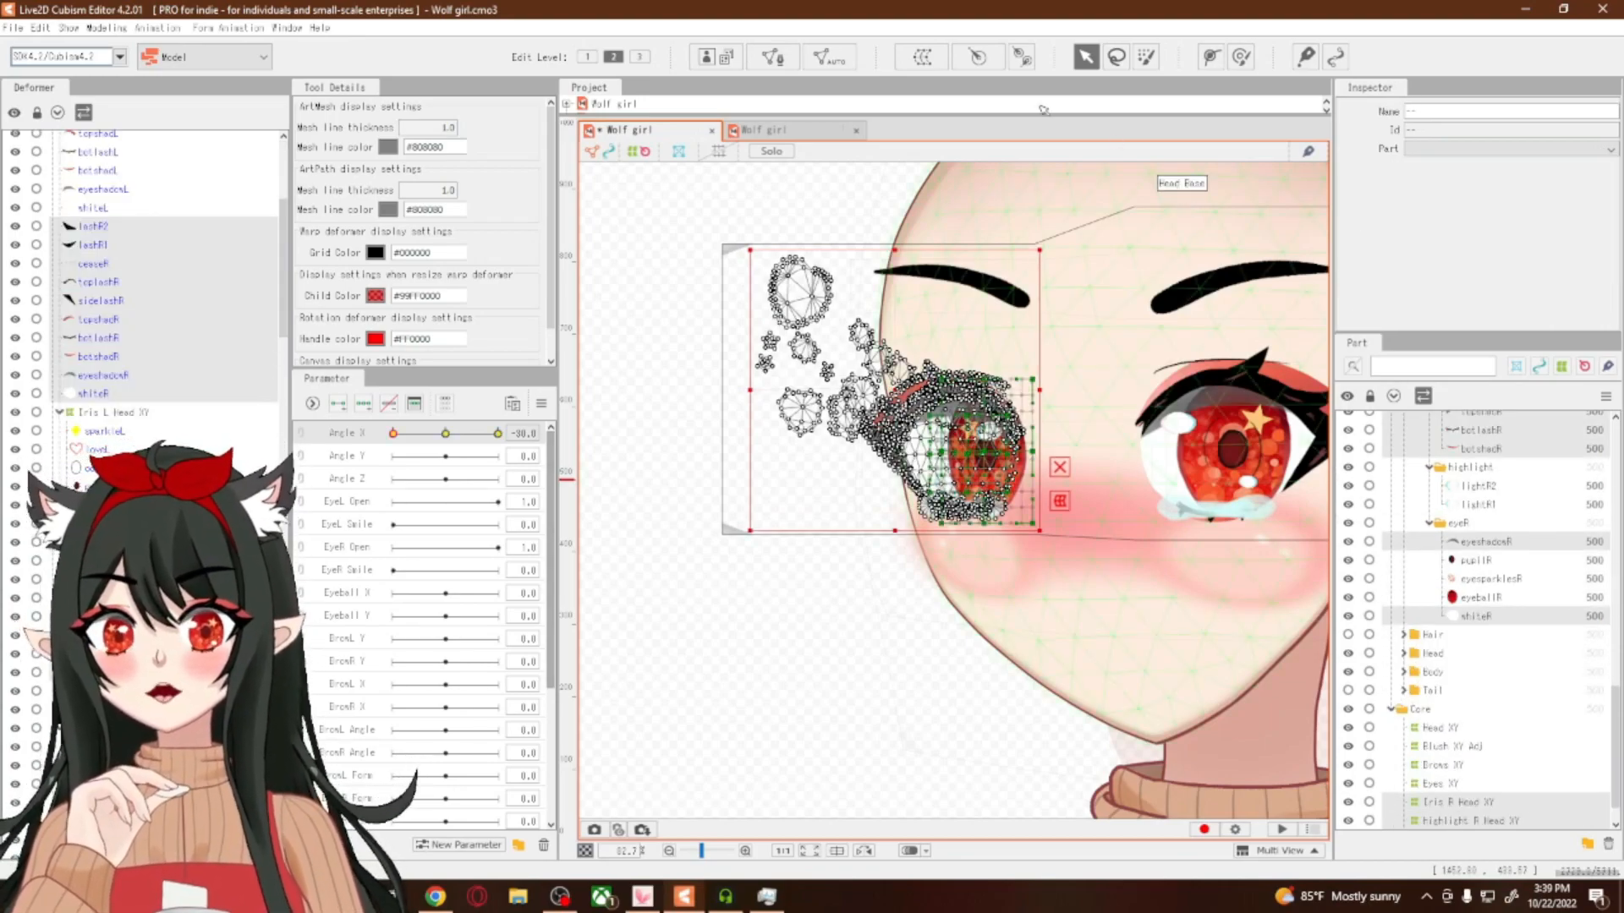
# Create a warp deformer named Eye R in the Core part as parent of the selected right-eye objects
pyautogui.click(922, 58)
pyautogui.click(856, 344)
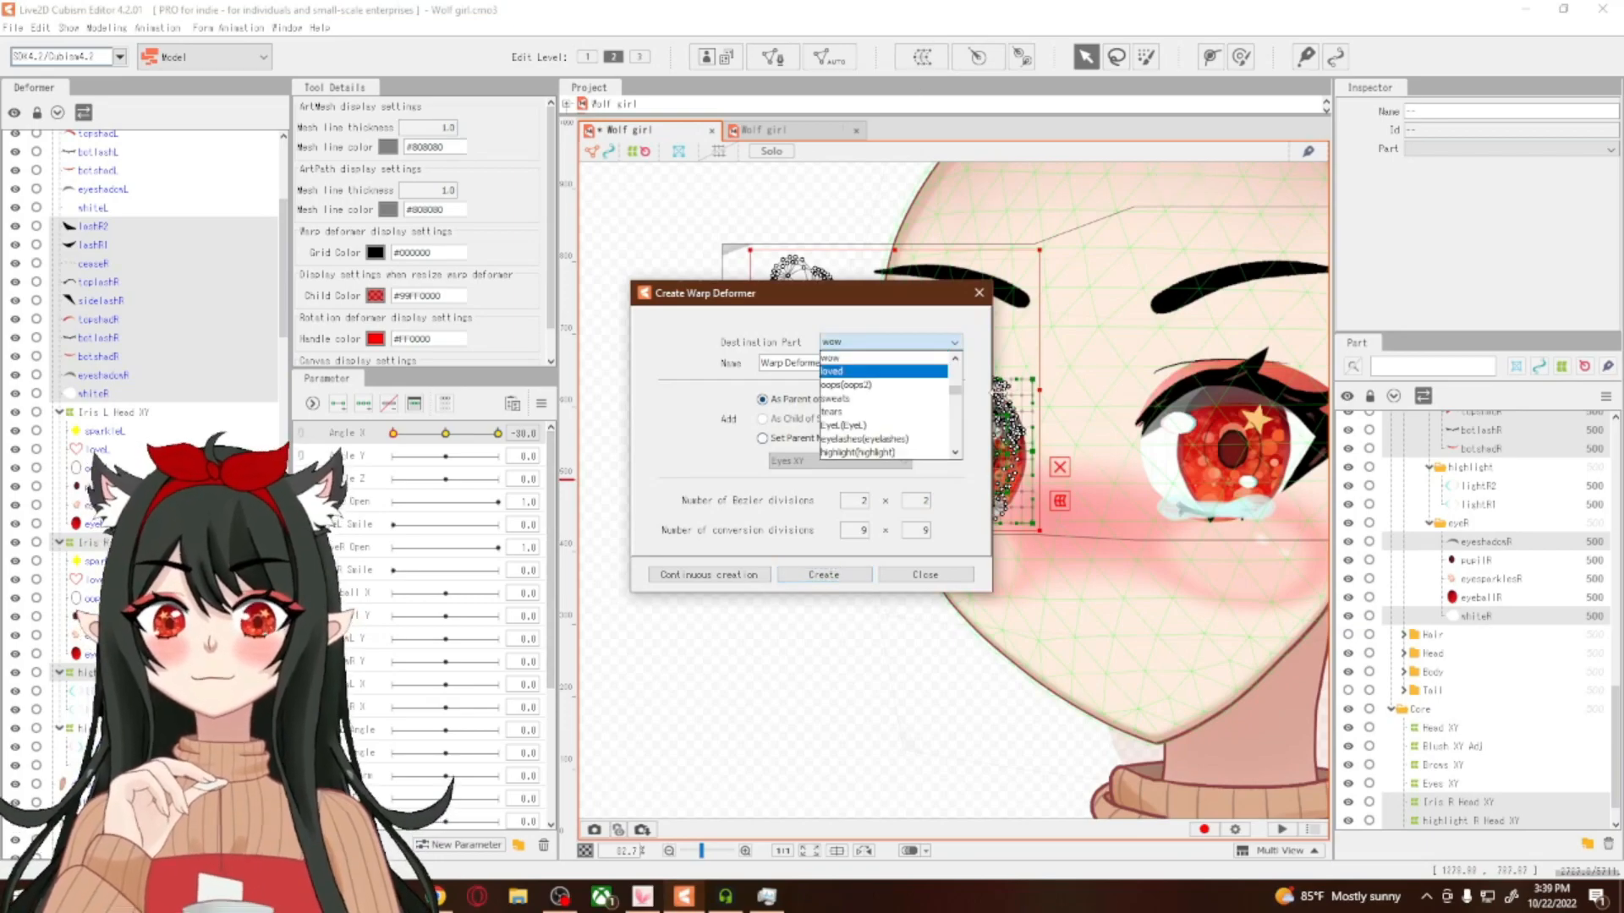
pyautogui.click(920, 454)
pyautogui.moveTo(829, 362); pyautogui.dragTo(676, 362)
pyautogui.write('Eye R')
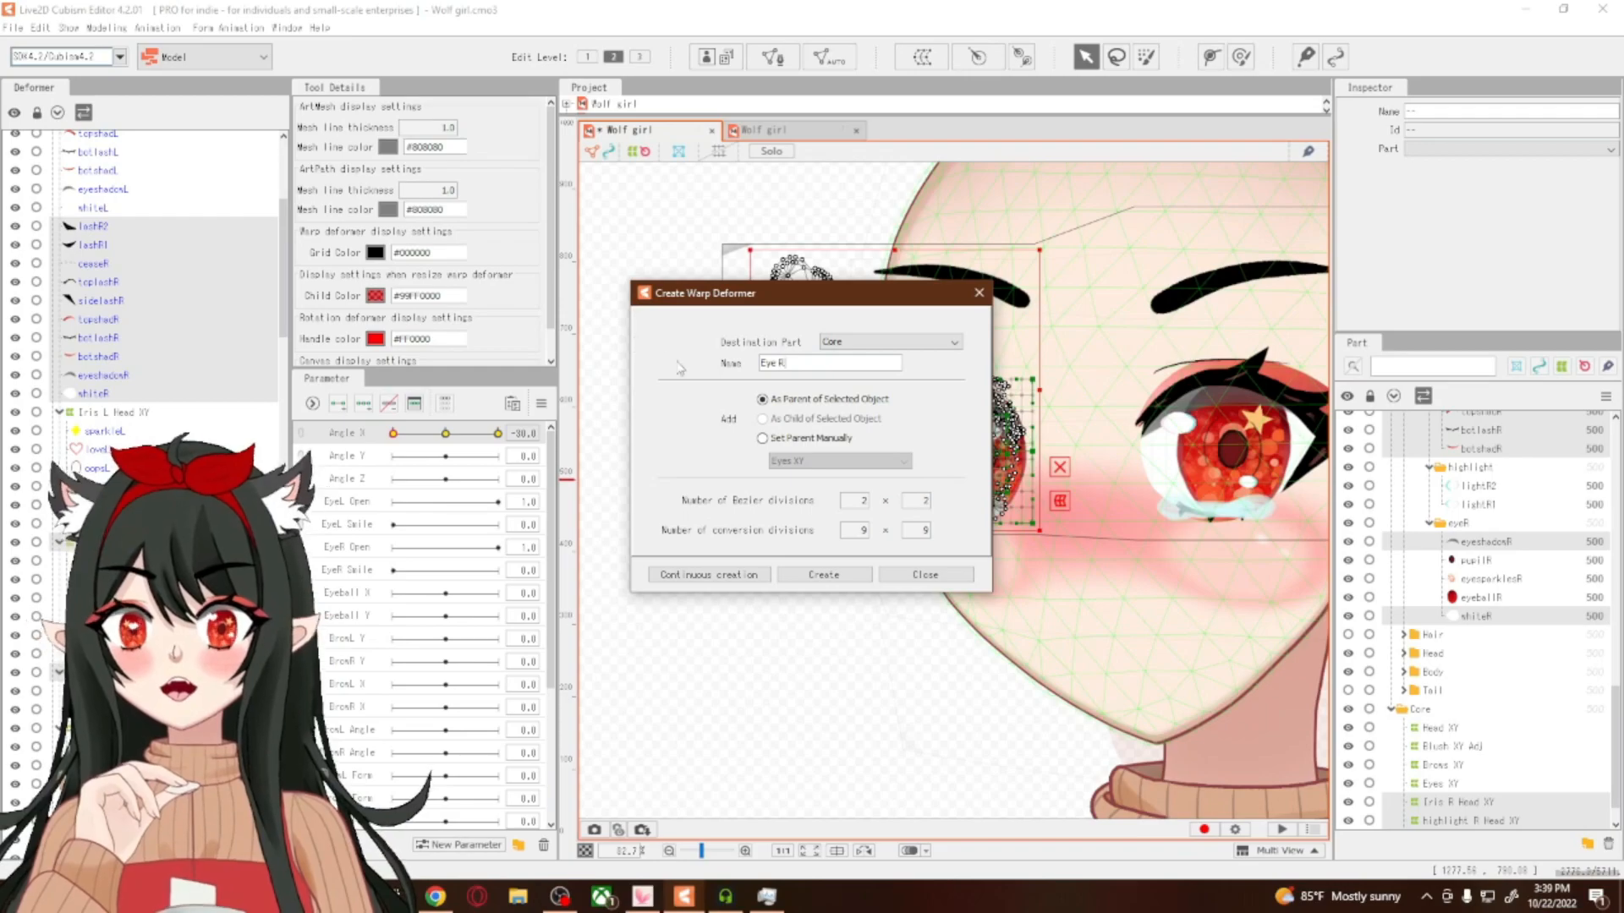
pyautogui.click(818, 571)
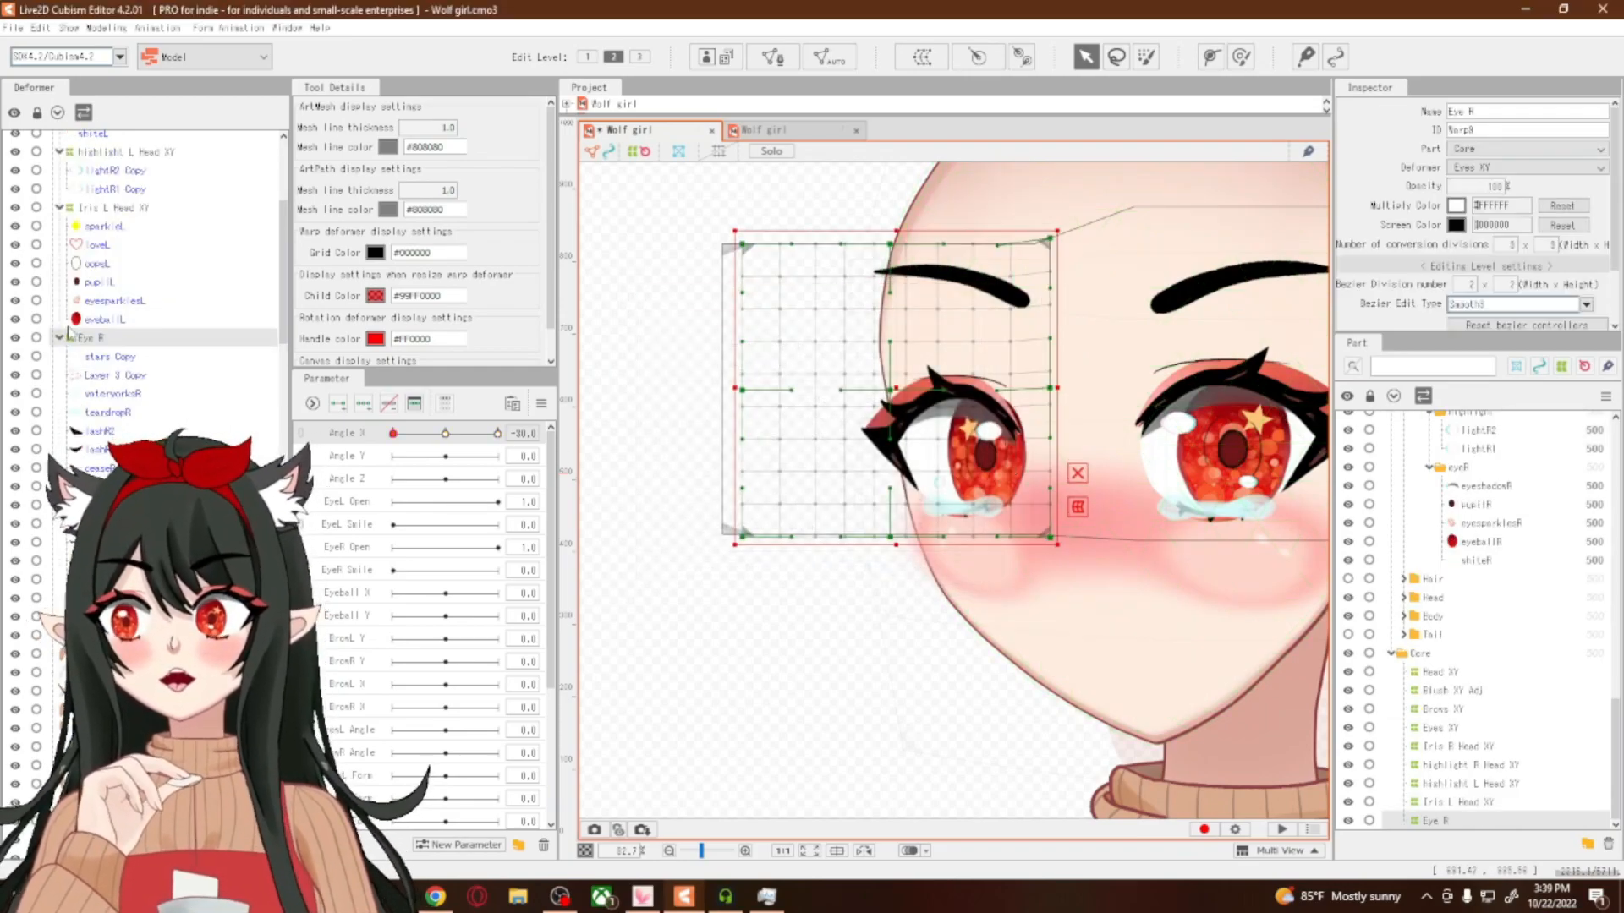
# Select the left-eye meshes from stars through whiteL together with the highlight L and Iris L Head XY deformers
pyautogui.scroll(-5, 68, 360)
pyautogui.scroll(5, 144, 271)
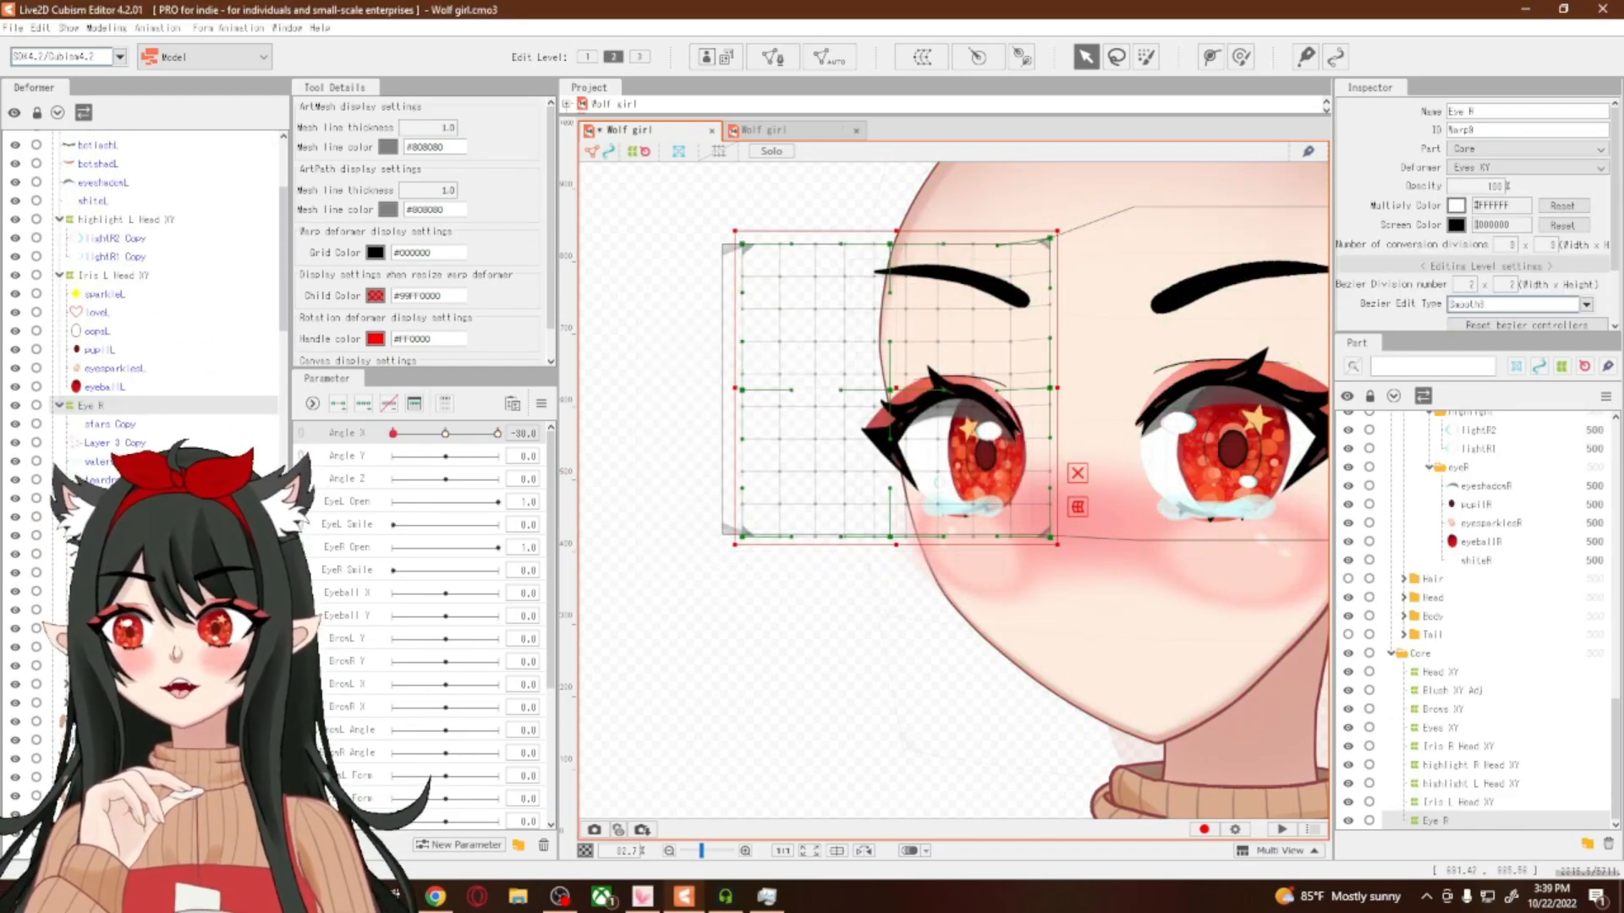
pyautogui.scroll(4, 85, 409)
pyautogui.scroll(1, 98, 391)
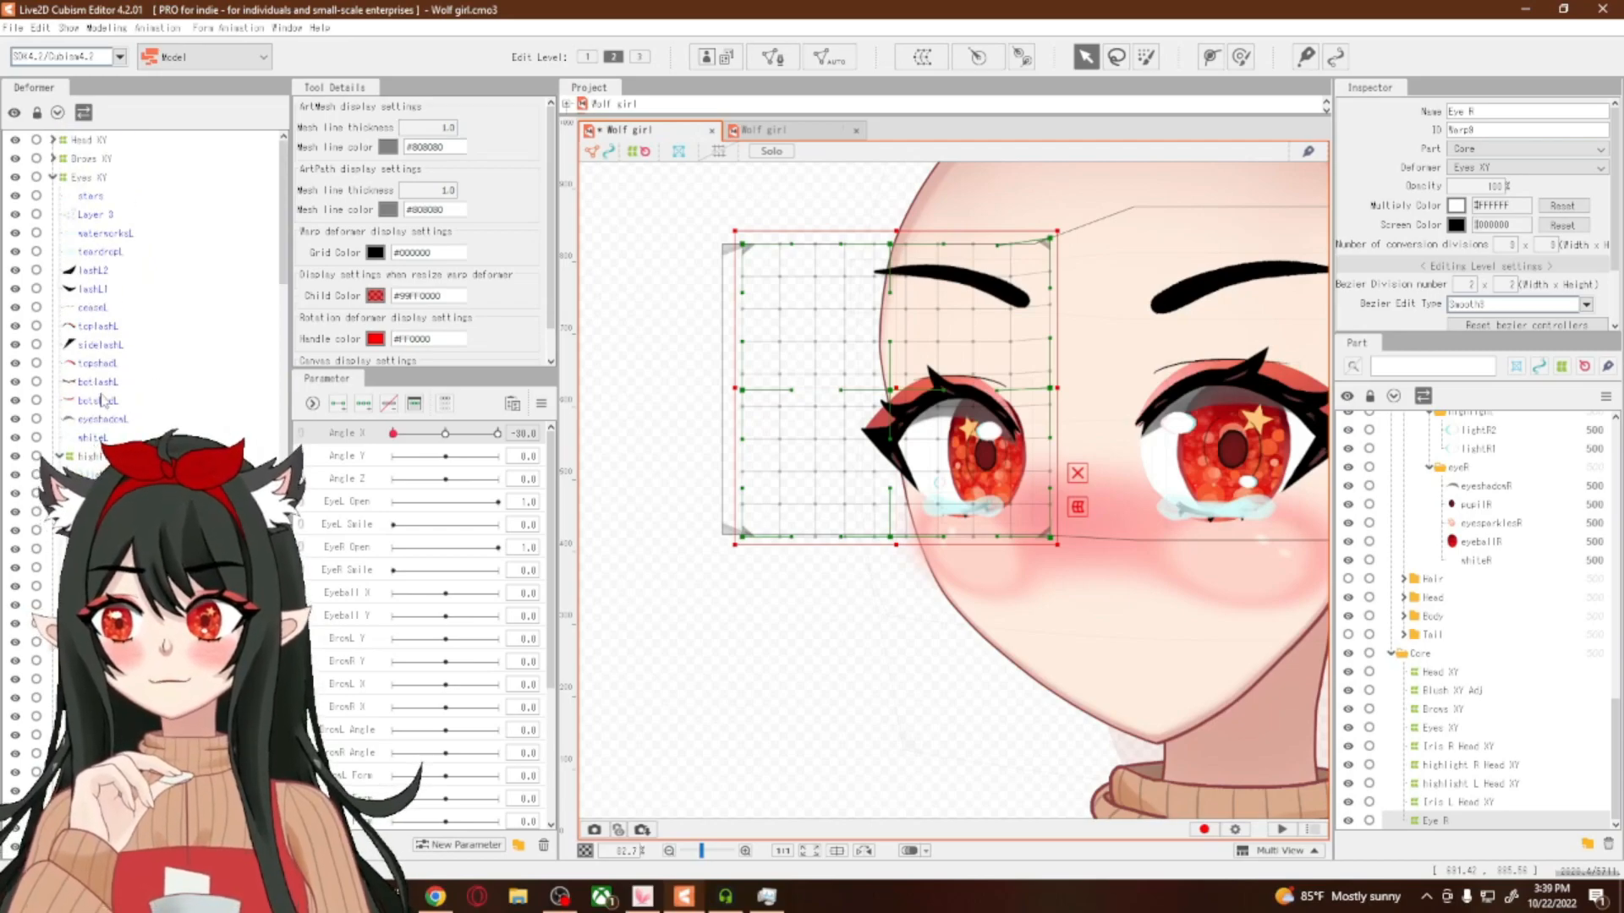
pyautogui.click(84, 195)
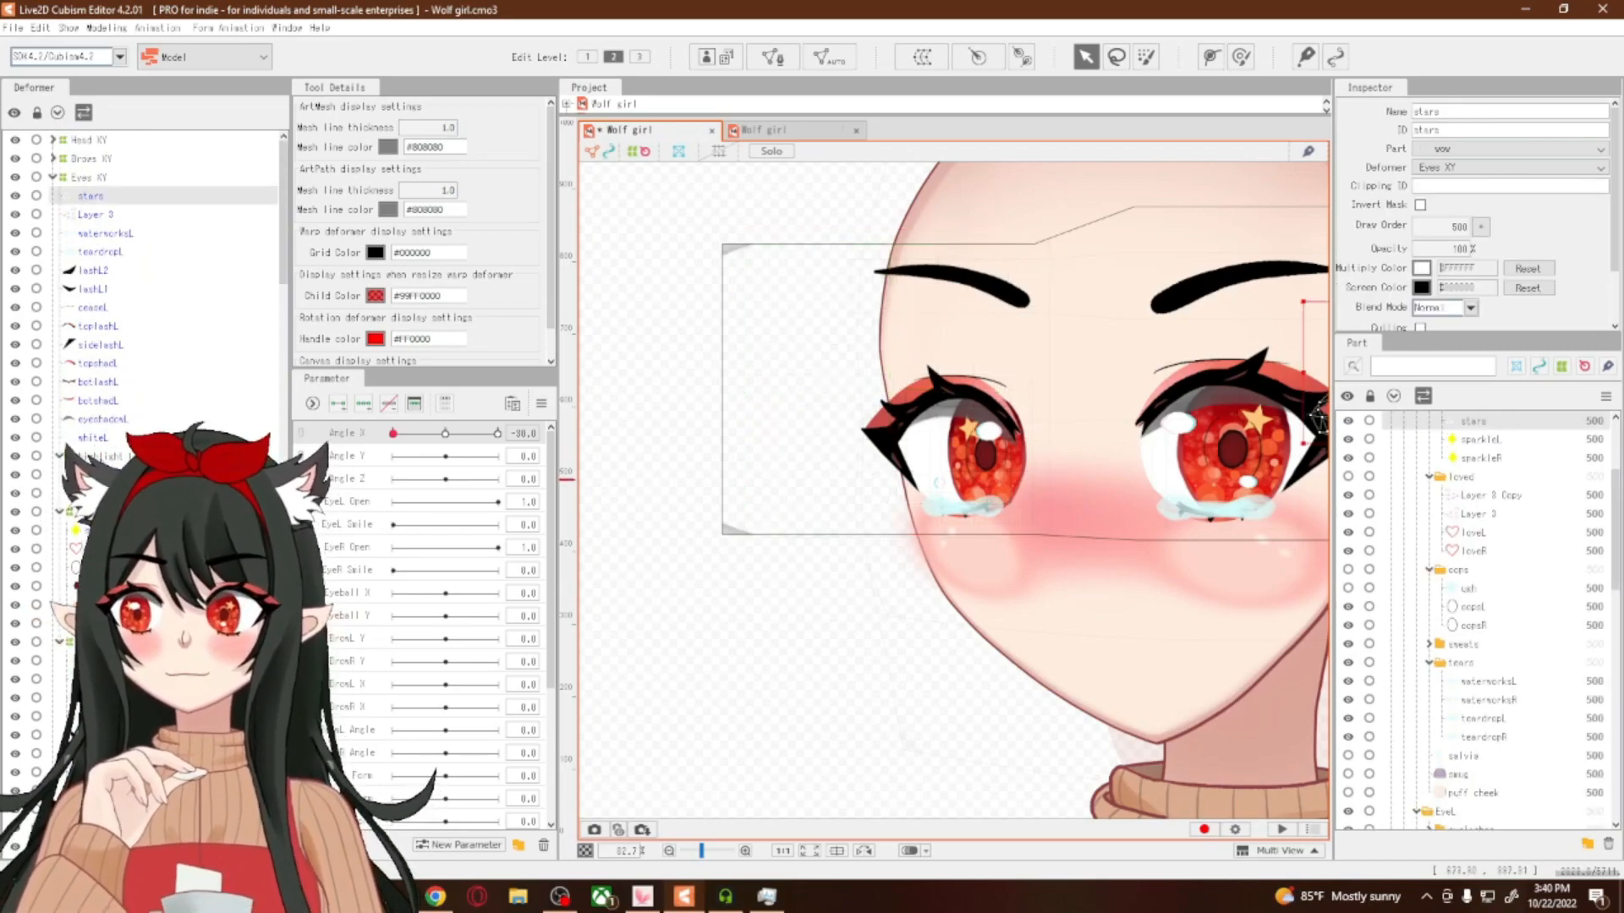
pyautogui.keyDown('shift'); pyautogui.click(93, 437); pyautogui.keyUp('shift')
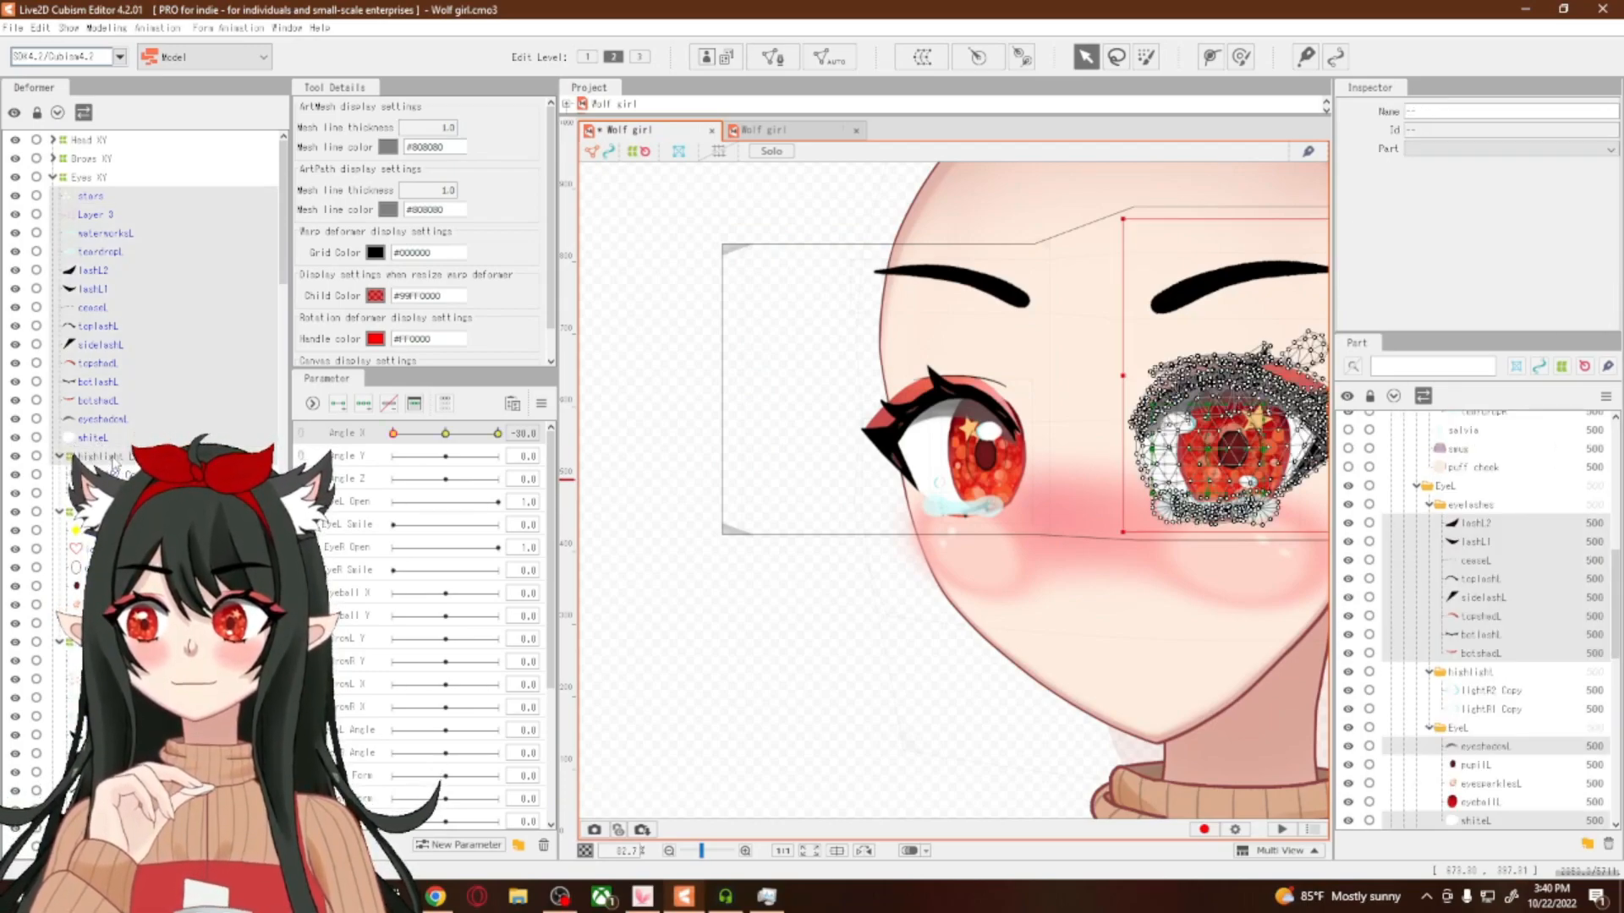
# Create a warp deformer named Eye L in the Core part as parent of the selected left-eye objects
pyautogui.click(923, 59)
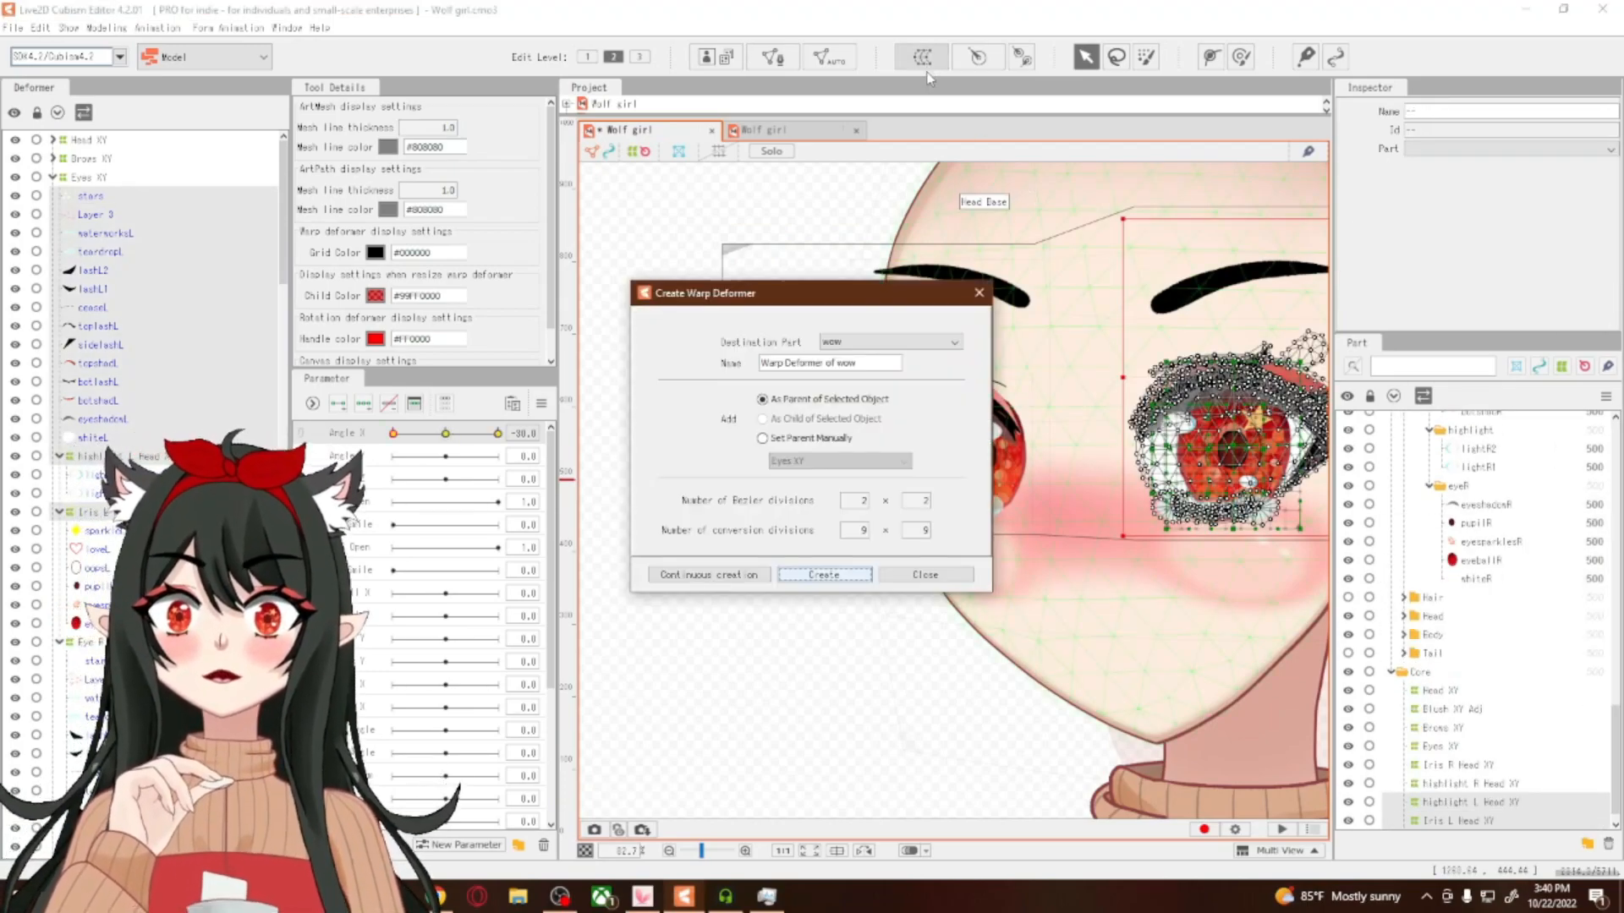
pyautogui.click(954, 342)
pyautogui.scroll(-5, 955, 414)
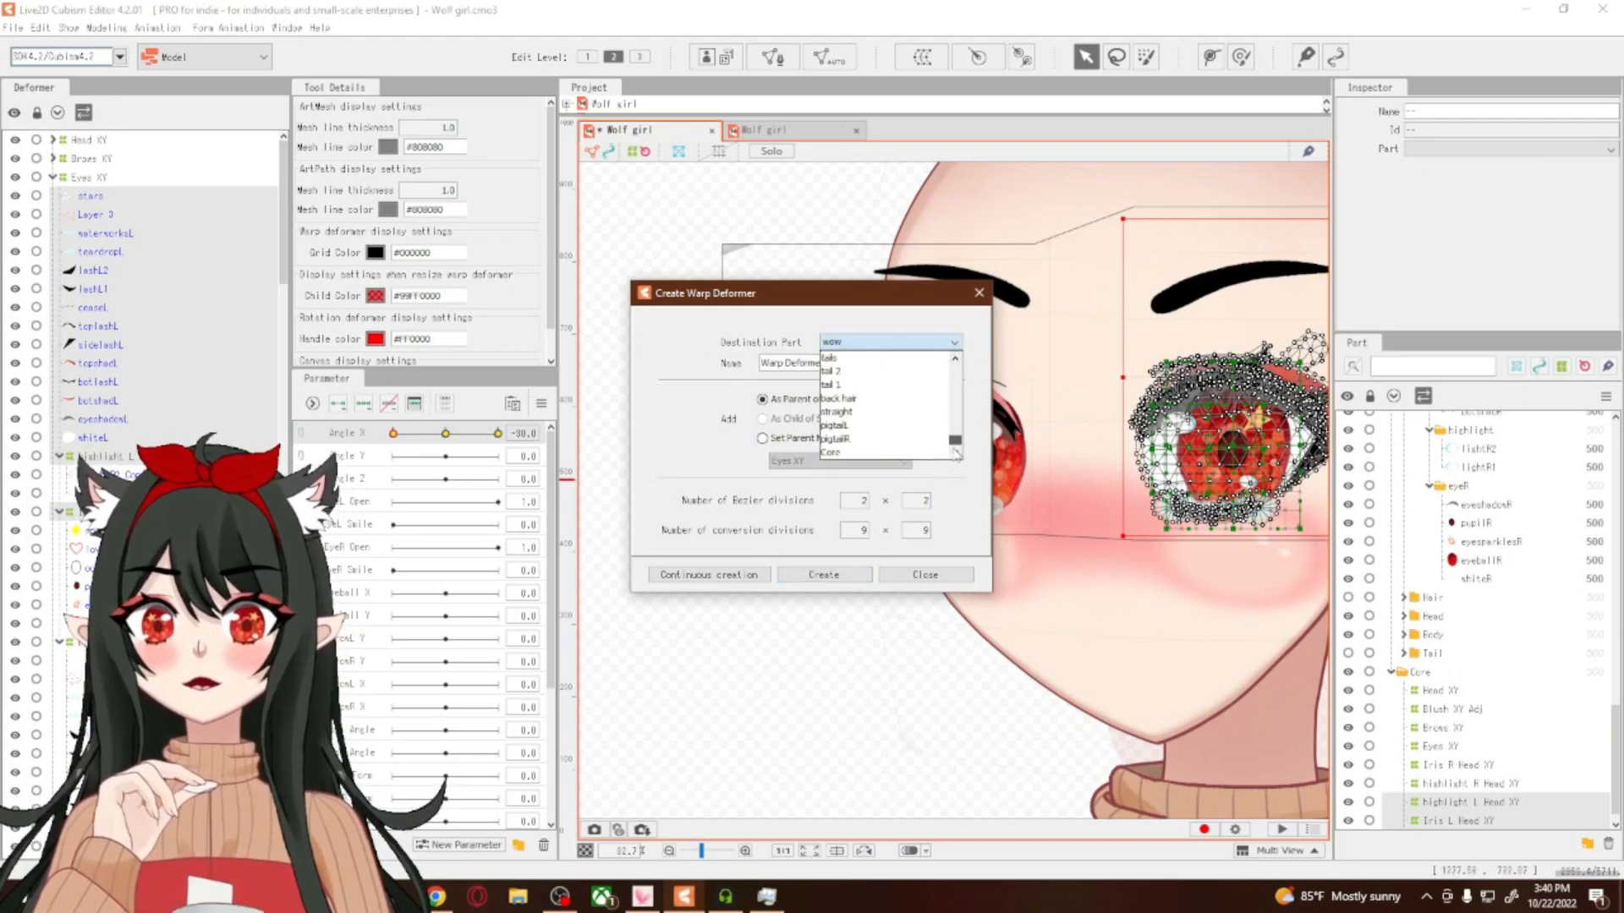
pyautogui.click(833, 453)
pyautogui.moveTo(814, 363); pyautogui.dragTo(760, 364)
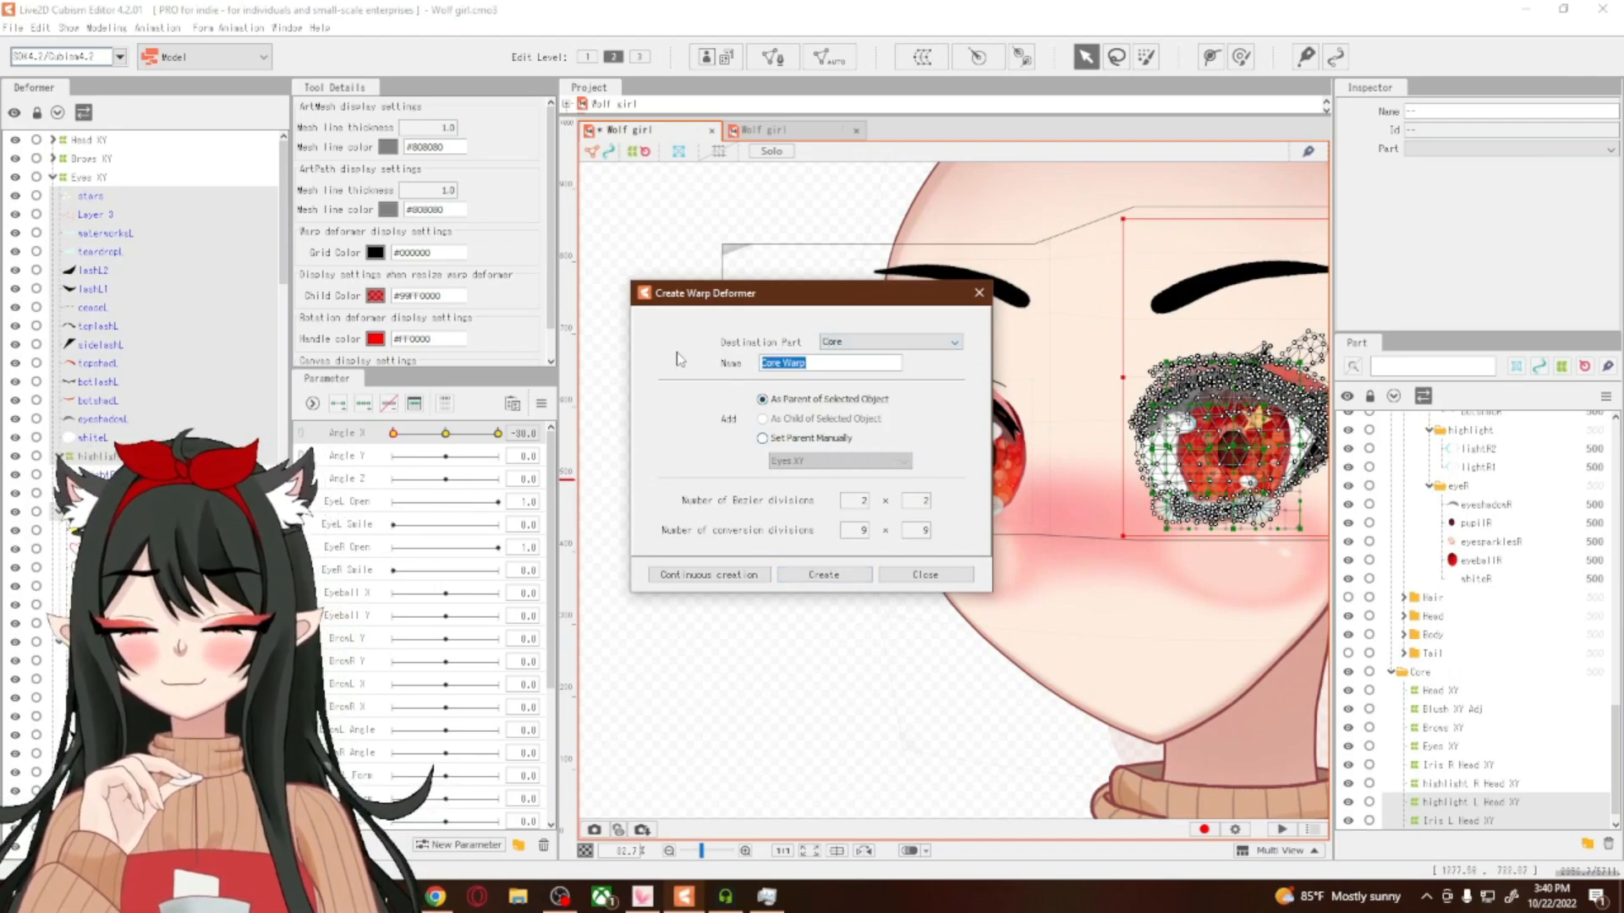
pyautogui.write('Eye L')
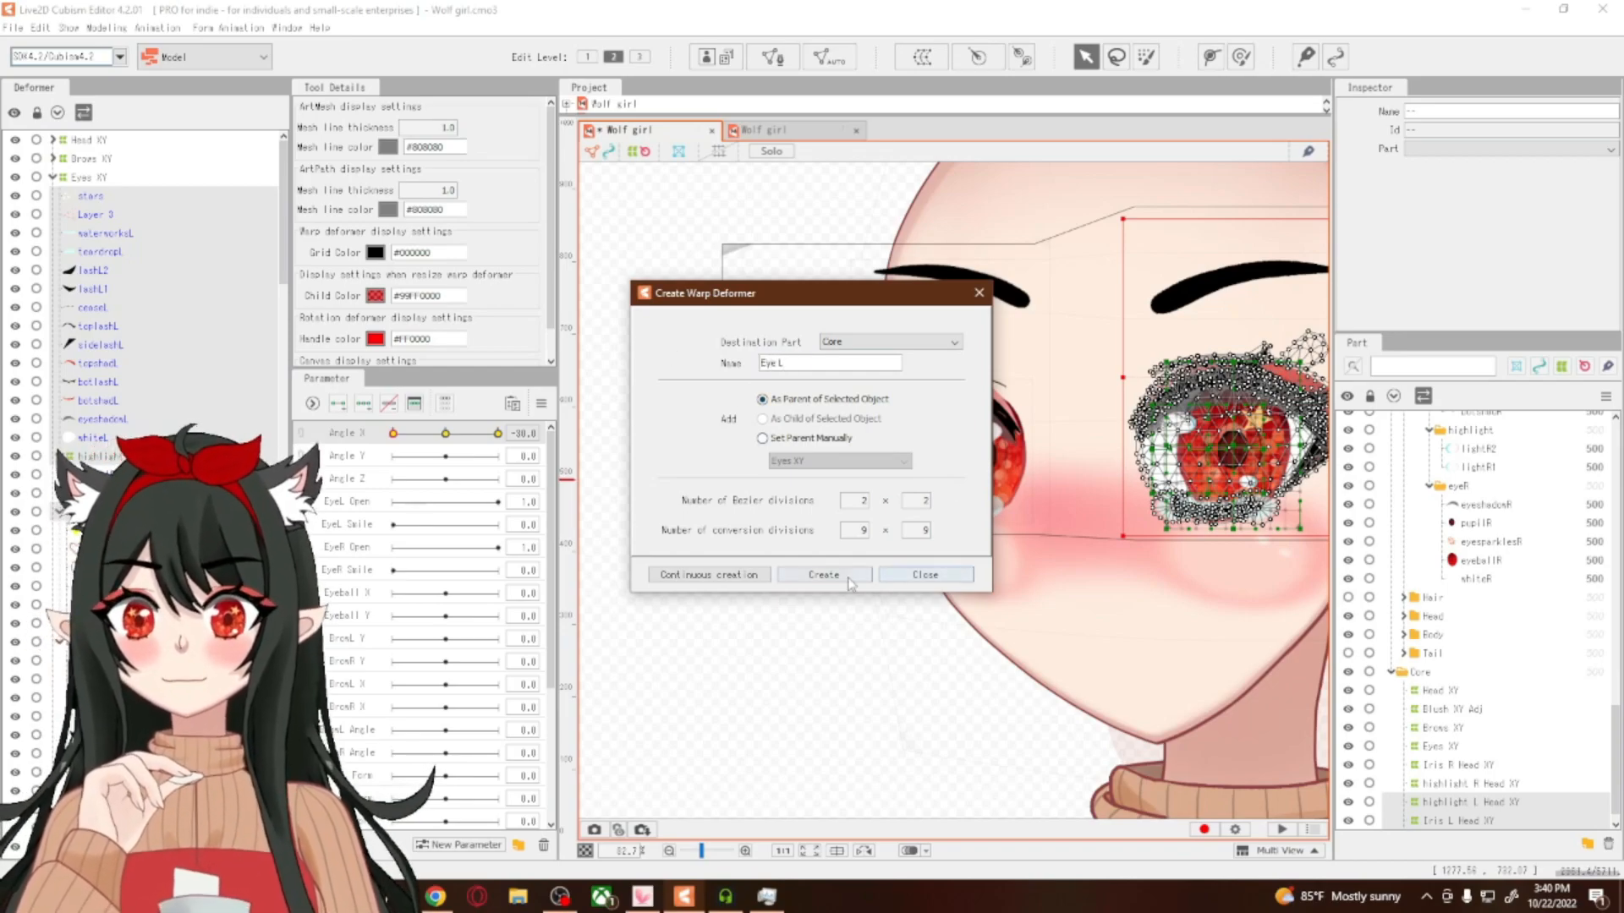
pyautogui.click(849, 578)
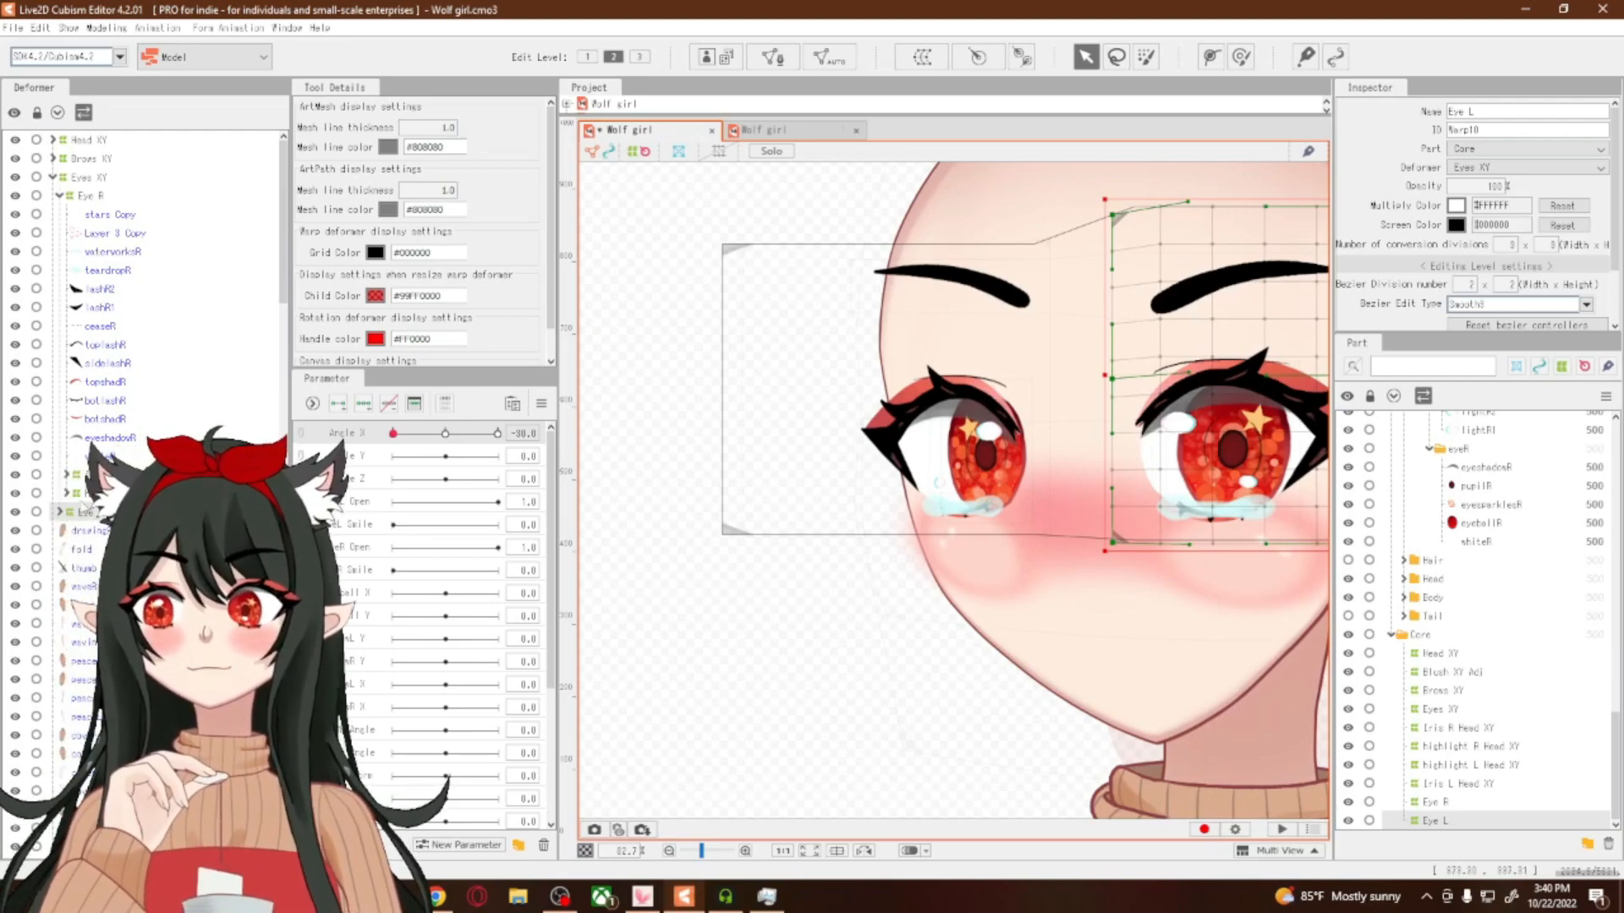
# Copy the ID of the right eye white mesh, whiteR
pyautogui.scroll(-5, 1017, 512)
pyautogui.scroll(3, 1082, 386)
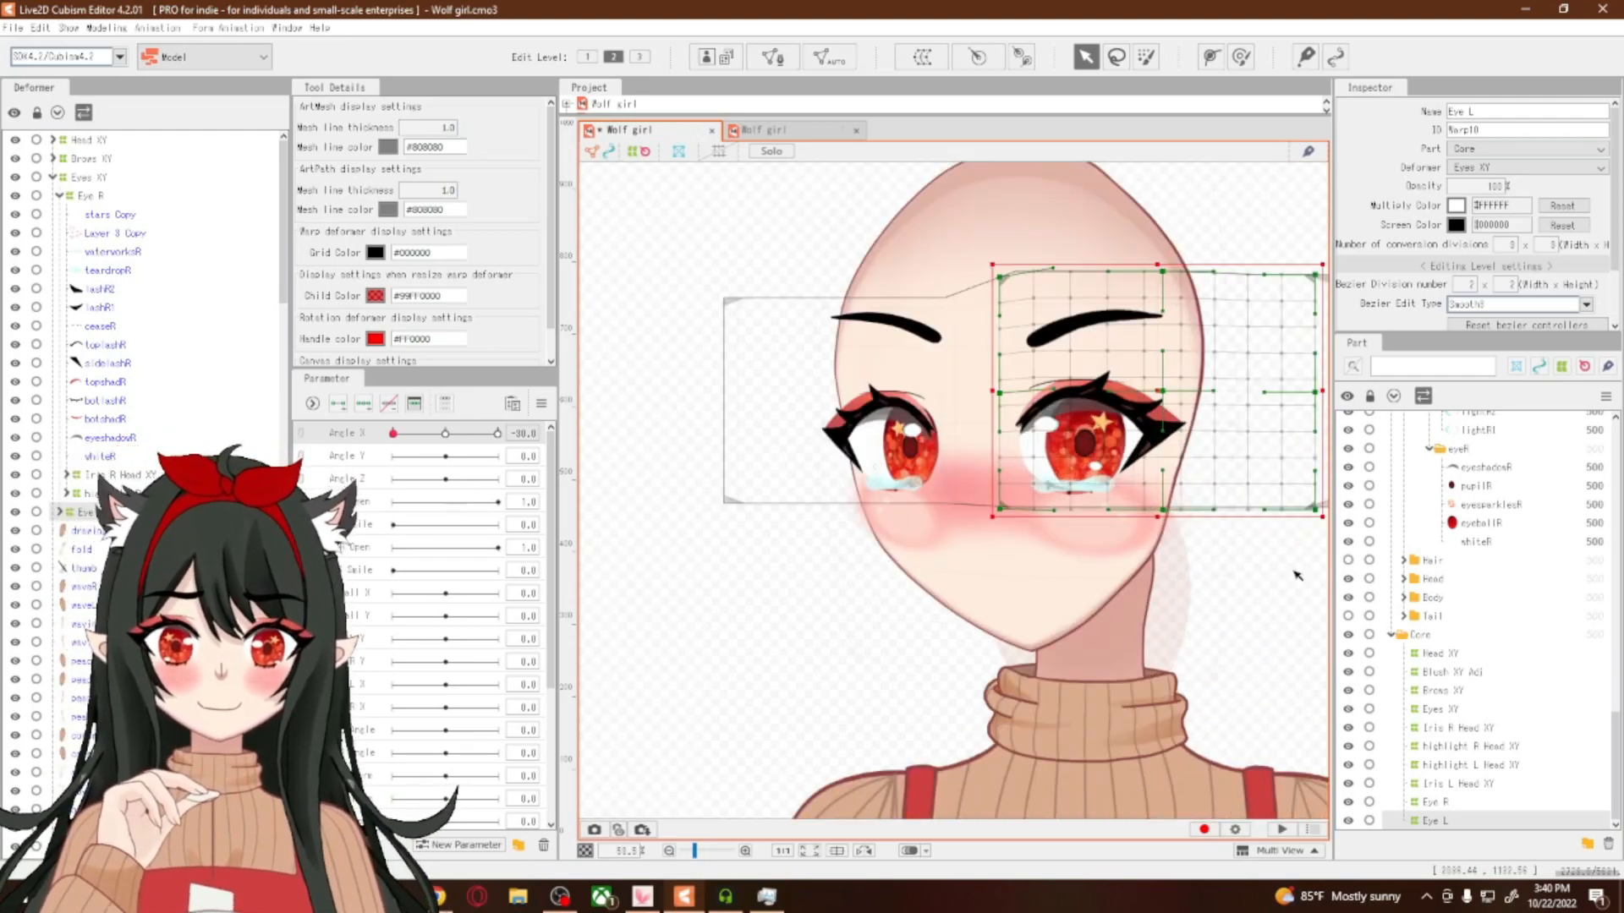
pyautogui.scroll(2, 1082, 386)
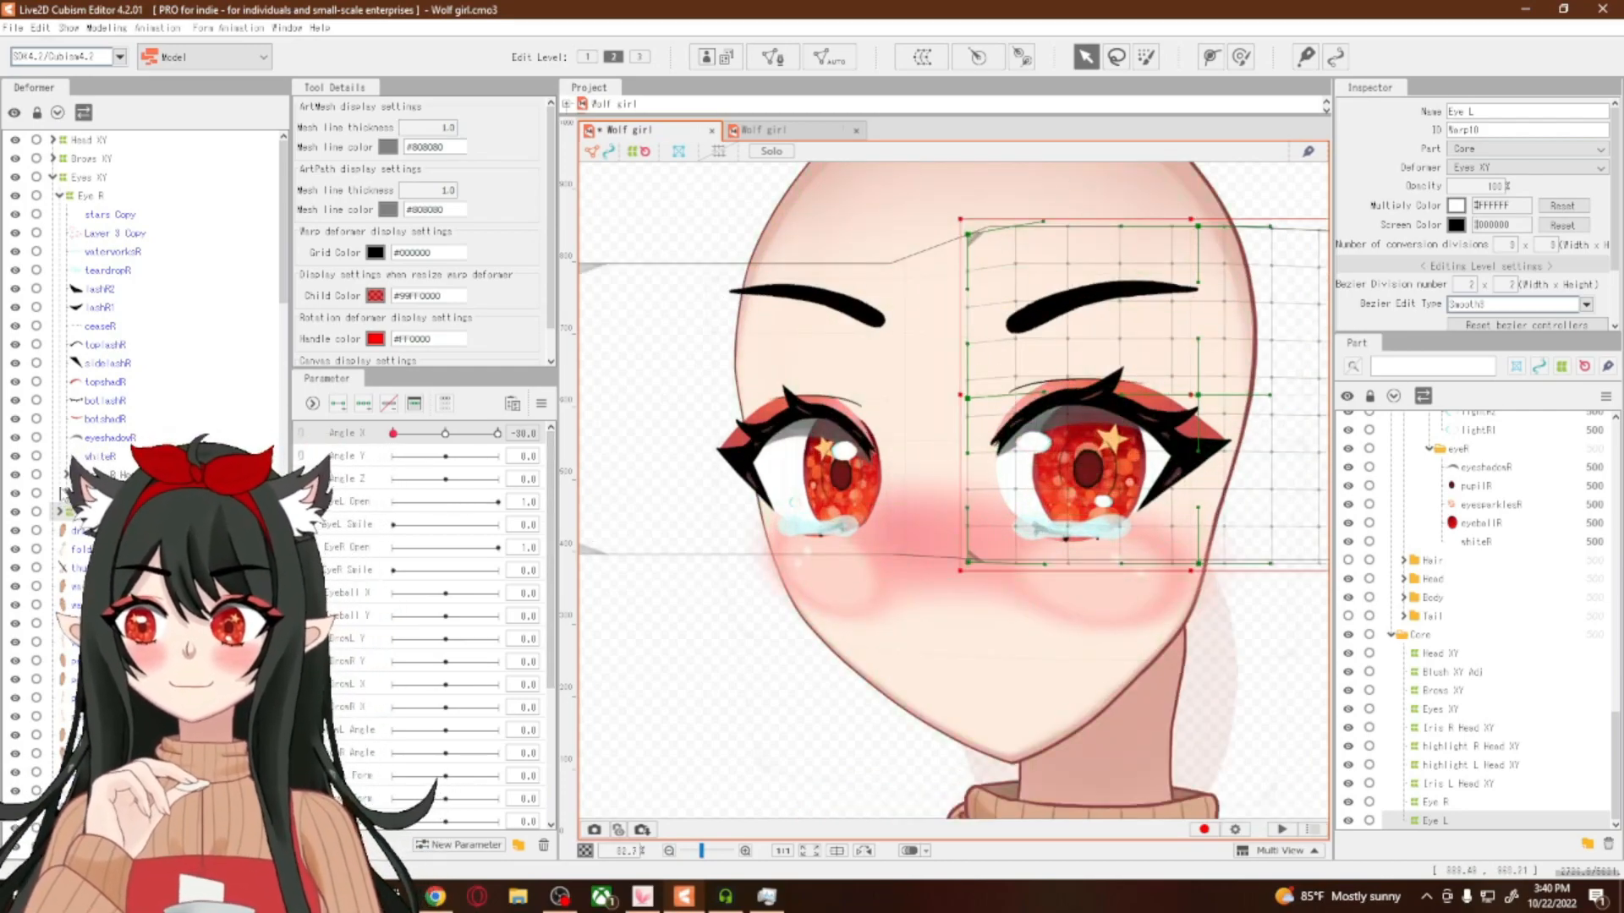
pyautogui.click(106, 474)
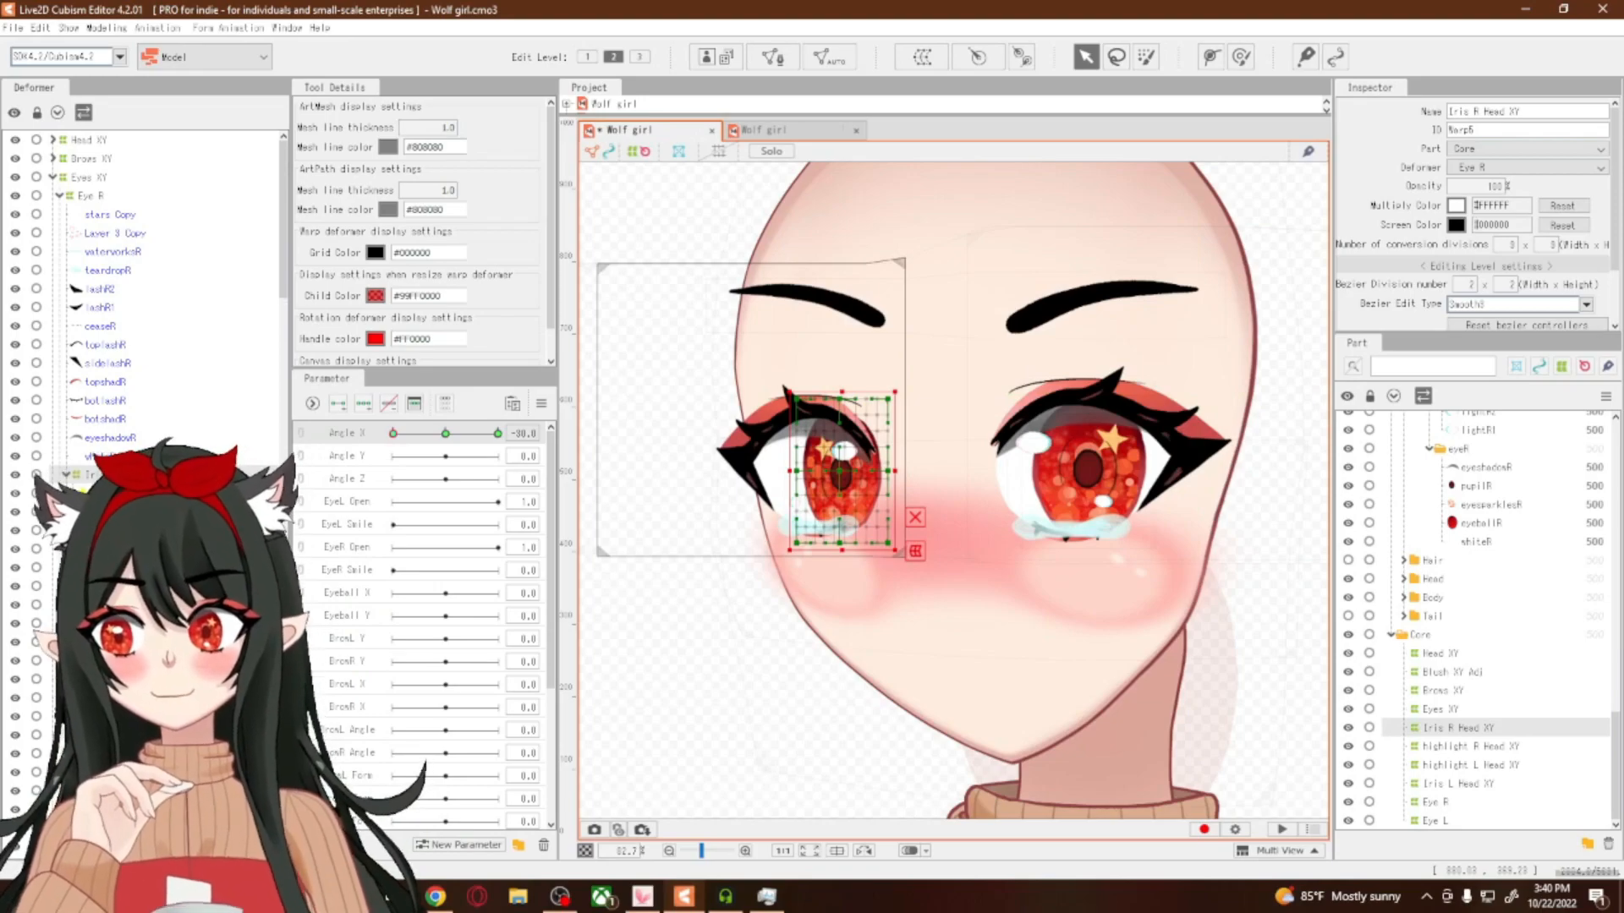
pyautogui.click(92, 456)
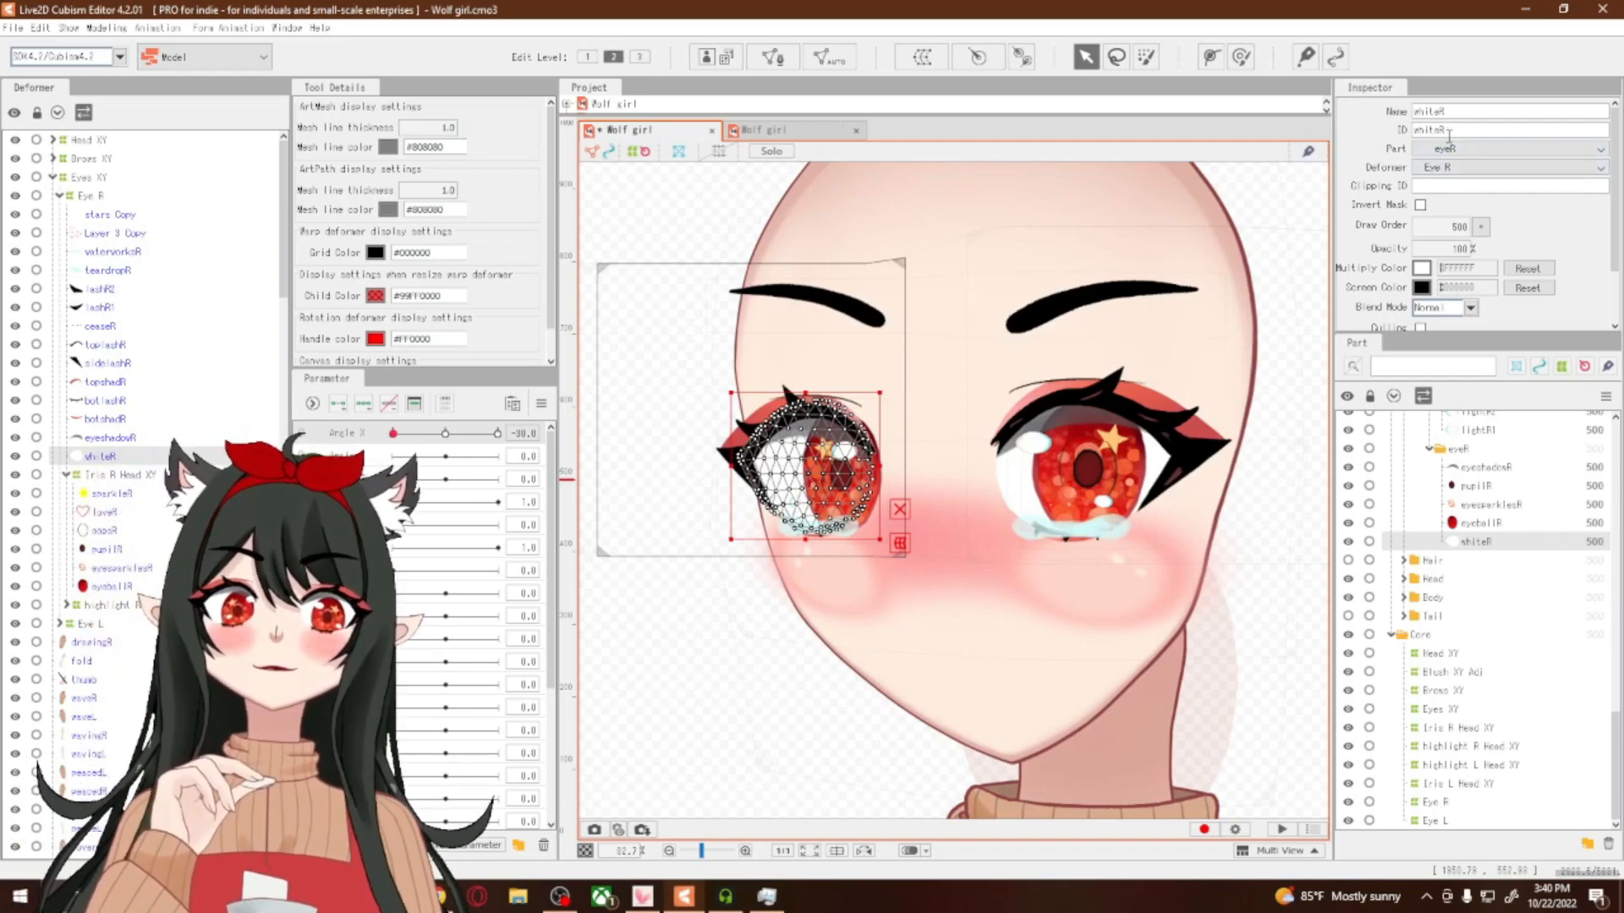
pyautogui.moveTo(1413, 130); pyautogui.dragTo(1536, 144)
pyautogui.hotkey('ctrl', 'c')
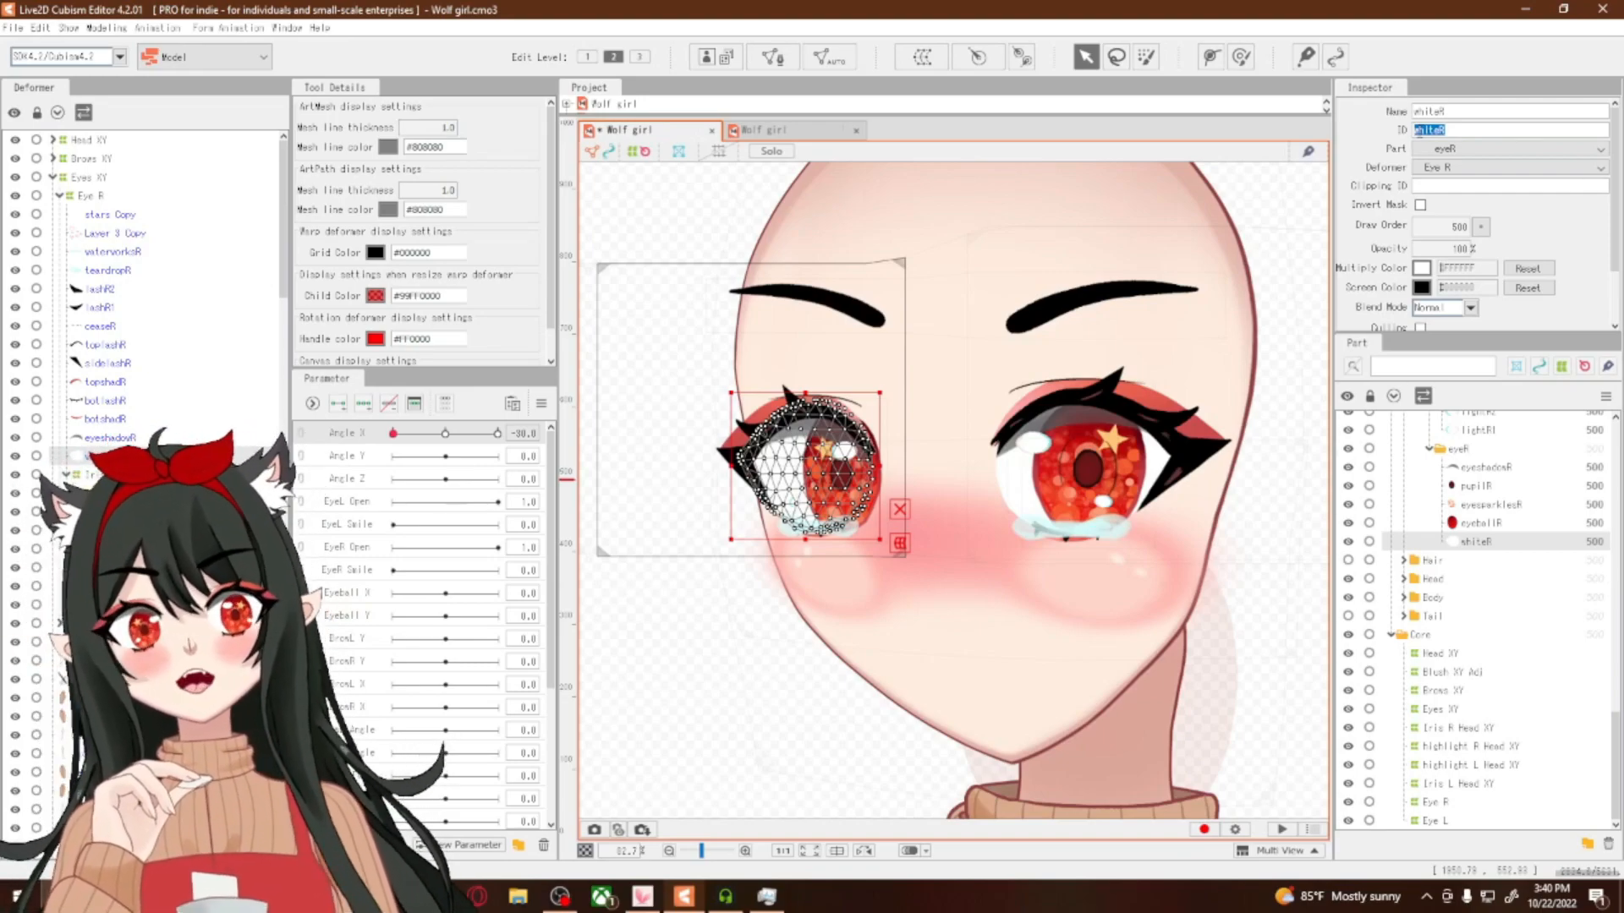
# Set the clipping ID of the eyeshadowR mesh to whiteR and dismiss the clipping mask notice
pyautogui.click(840, 524)
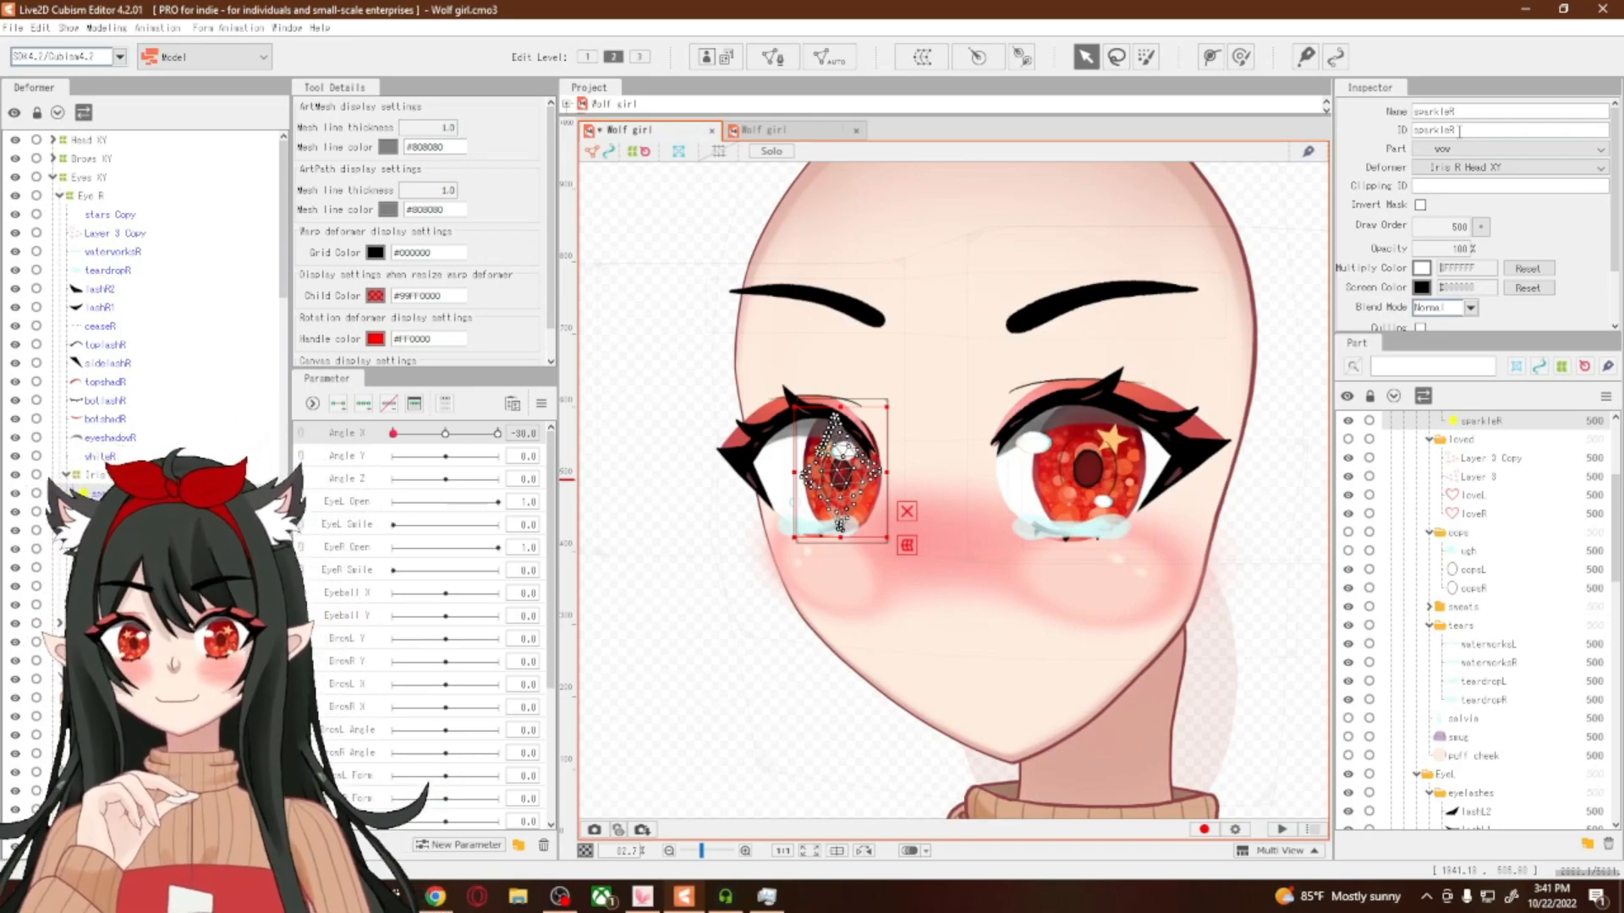
pyautogui.click(90, 440)
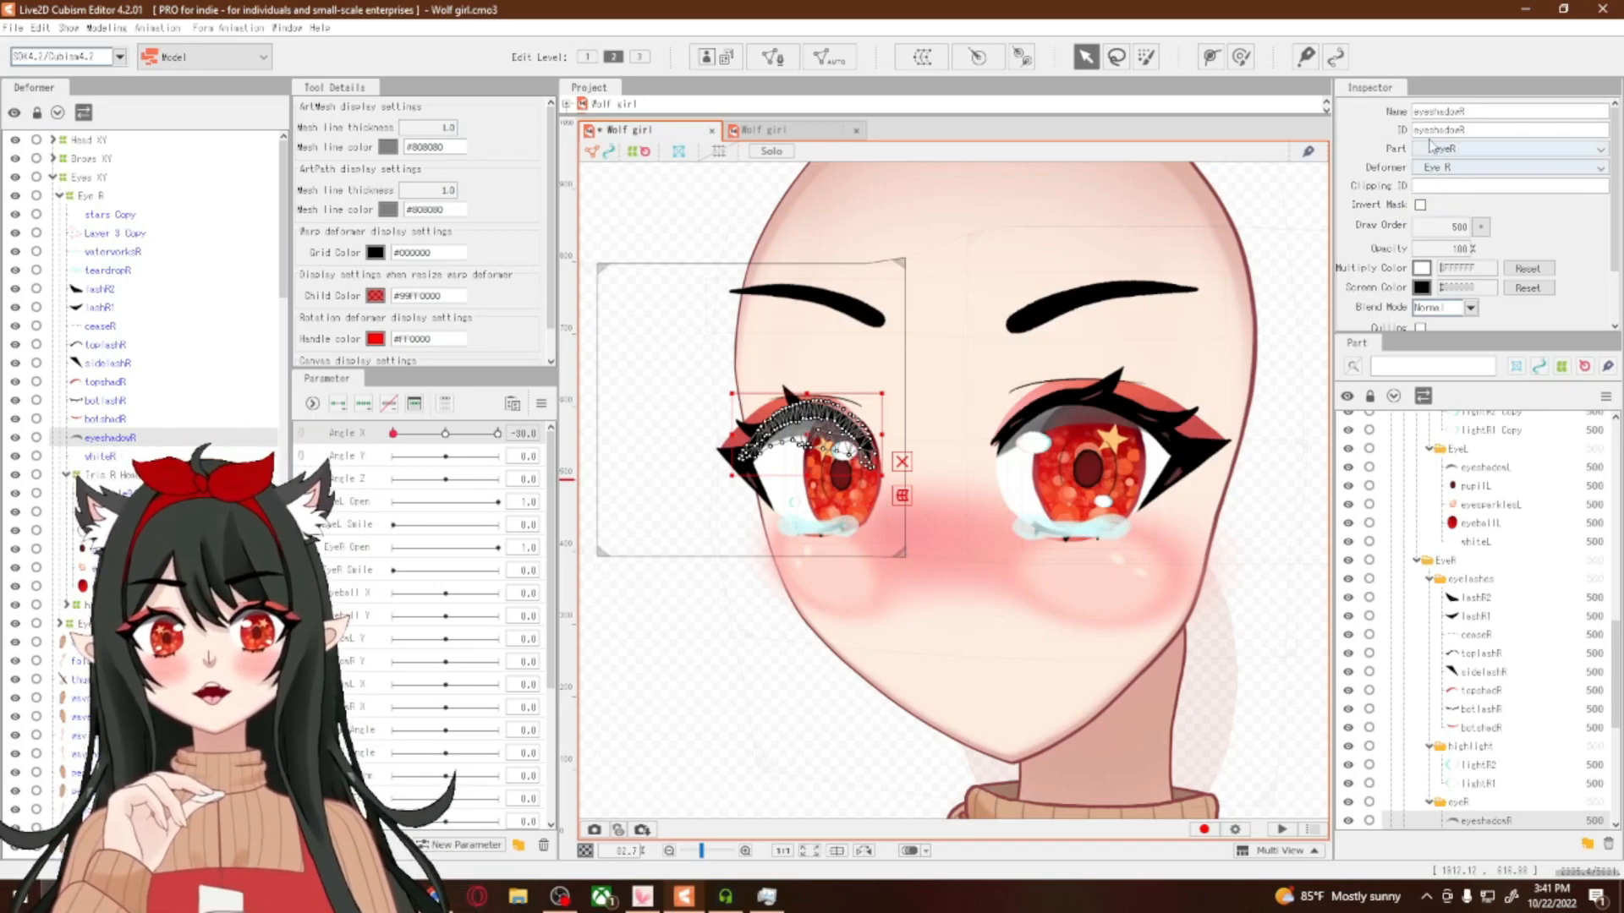
pyautogui.click(1417, 186)
pyautogui.hotkey('ctrl', 'v')
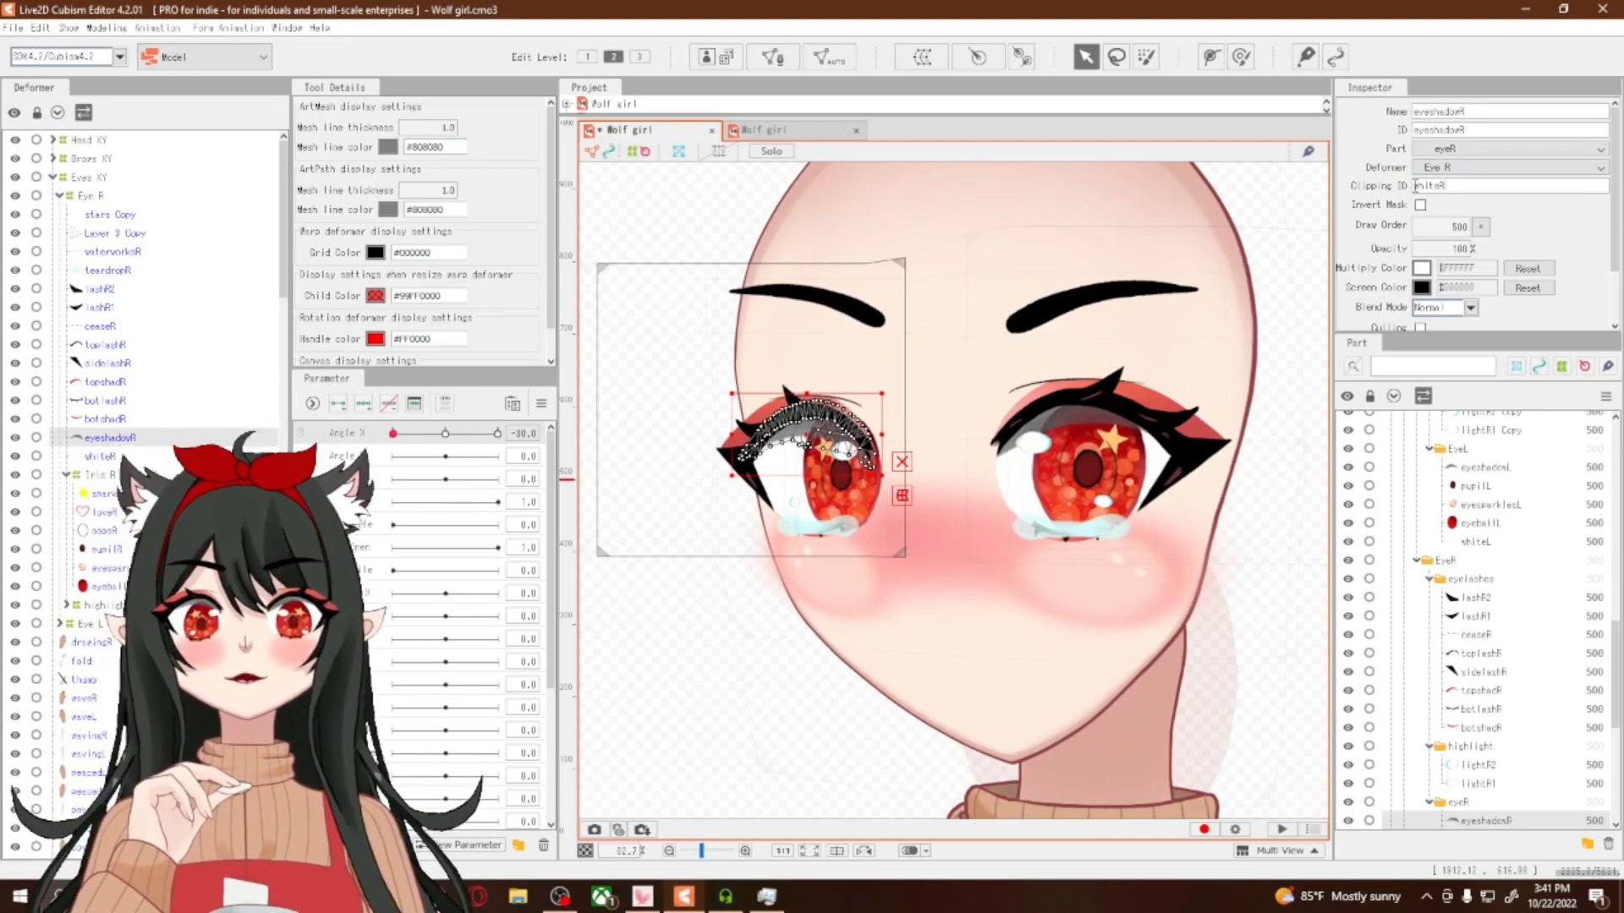
pyautogui.press('Return')
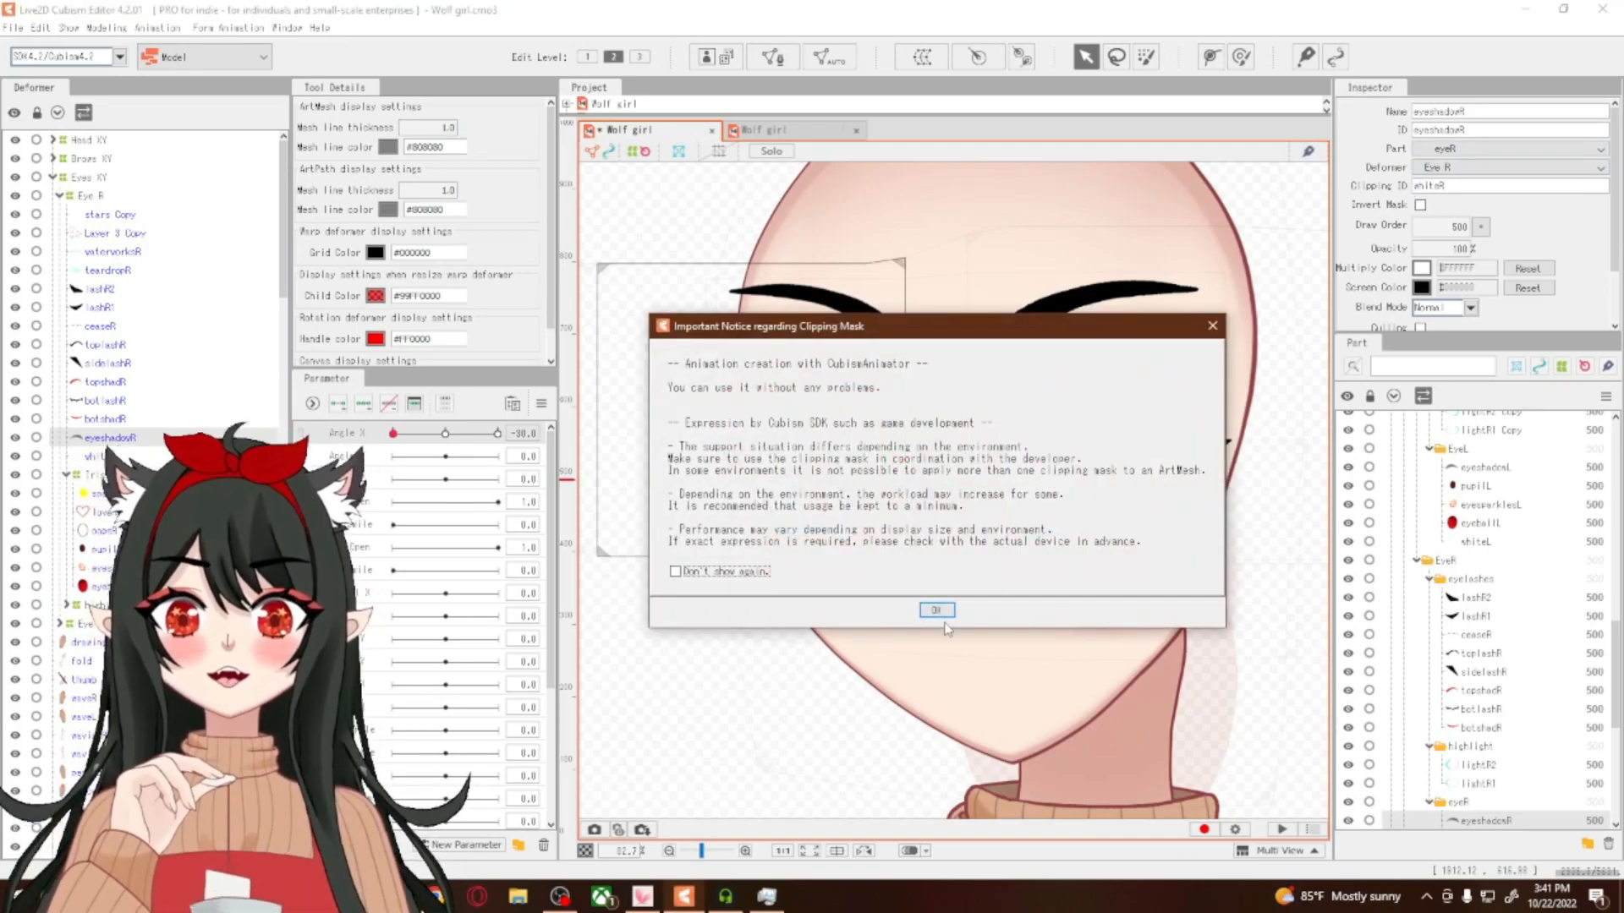
pyautogui.click(936, 610)
pyautogui.scroll(4, 846, 474)
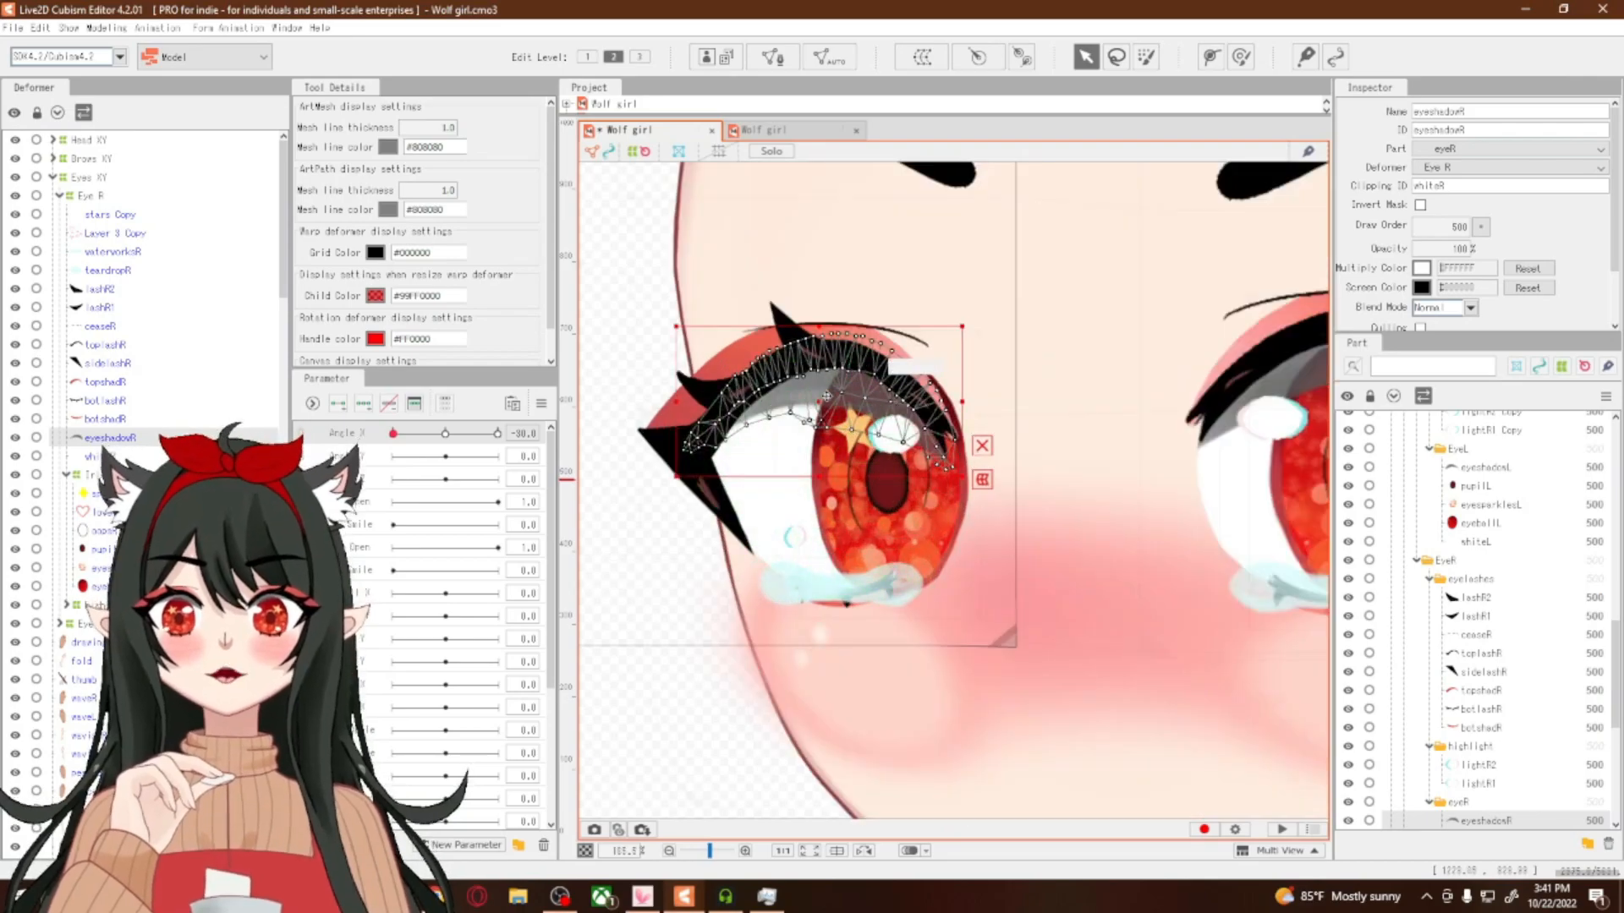
# Set the clipping ID of the sparkleR and loveR meshes to whiteR
pyautogui.moveTo(824, 402)
pyautogui.mouseDown()
pyautogui.moveTo(986, 408)
pyautogui.moveTo(647, 423)
pyautogui.moveTo(1096, 419)
pyautogui.moveTo(679, 415)
pyautogui.moveTo(1165, 454)
pyautogui.moveTo(659, 389)
pyautogui.moveTo(1078, 490)
pyautogui.moveTo(670, 370)
pyautogui.moveTo(1006, 503)
pyautogui.moveTo(627, 379)
pyautogui.moveTo(790, 318)
pyautogui.moveTo(782, 427)
pyautogui.moveTo(816, 410)
pyautogui.mouseUp()
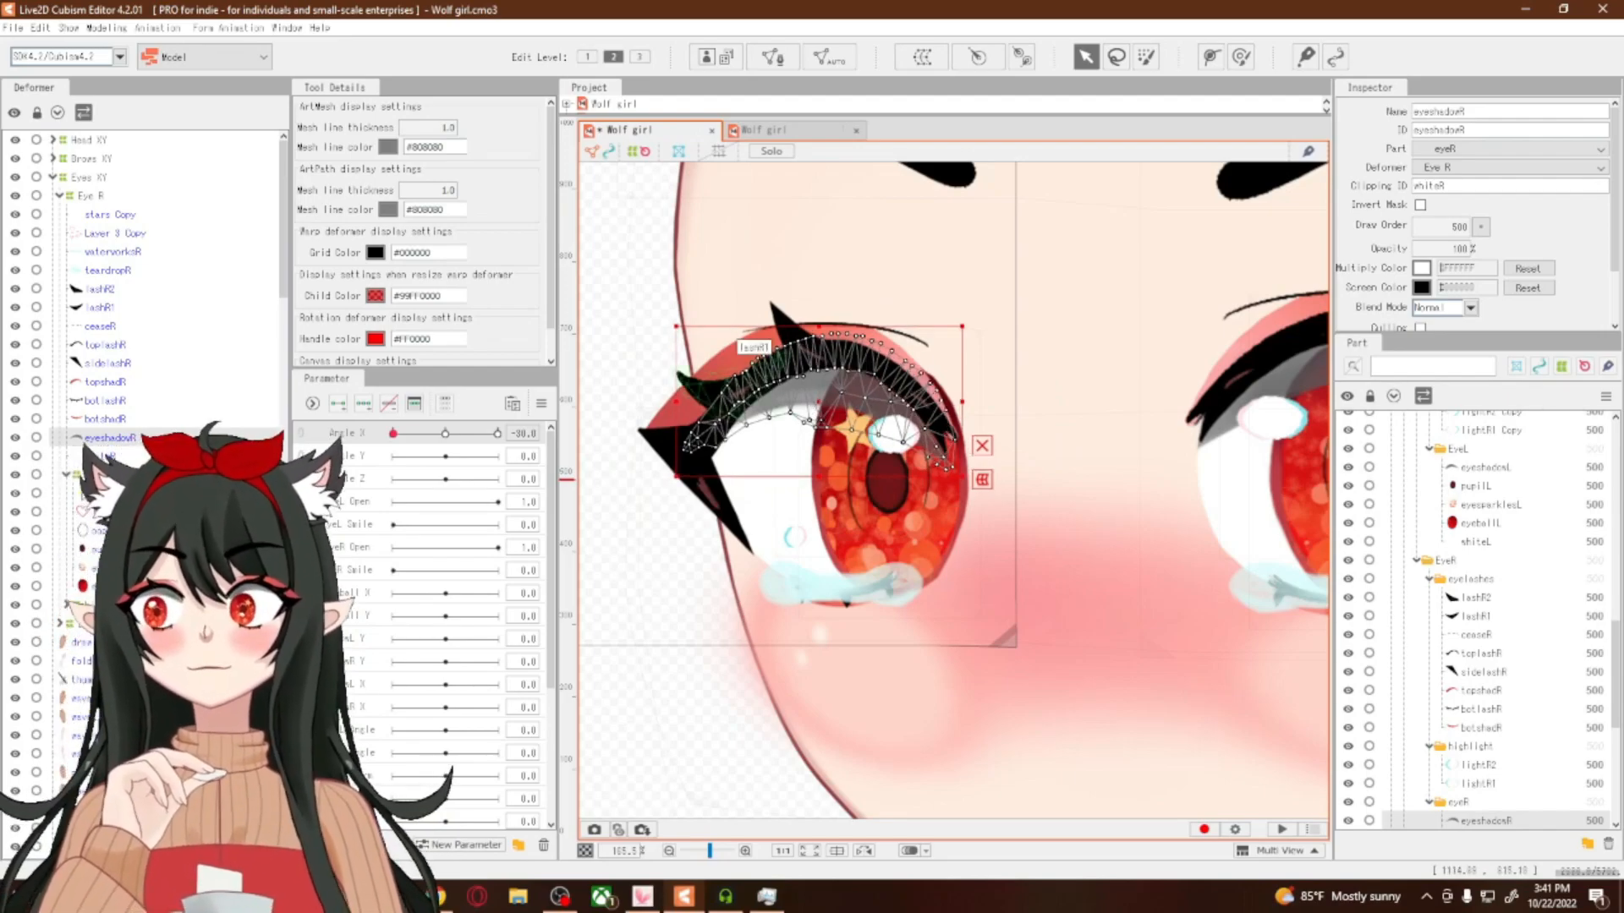
pyautogui.click(852, 423)
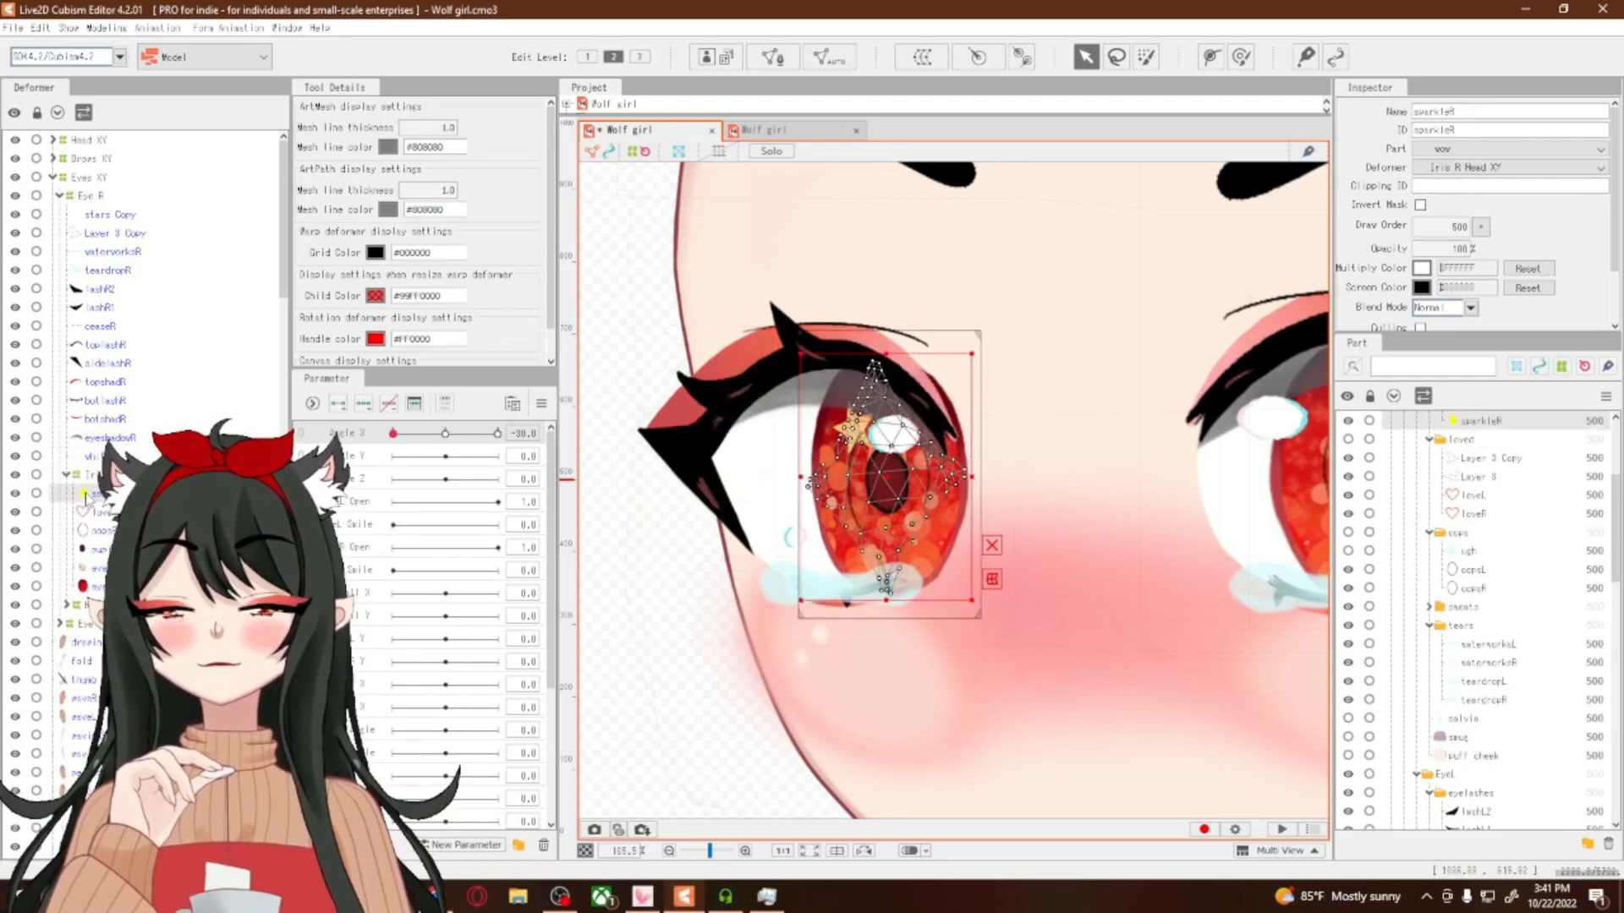
pyautogui.click(1464, 186)
pyautogui.hotkey('ctrl', 'v')
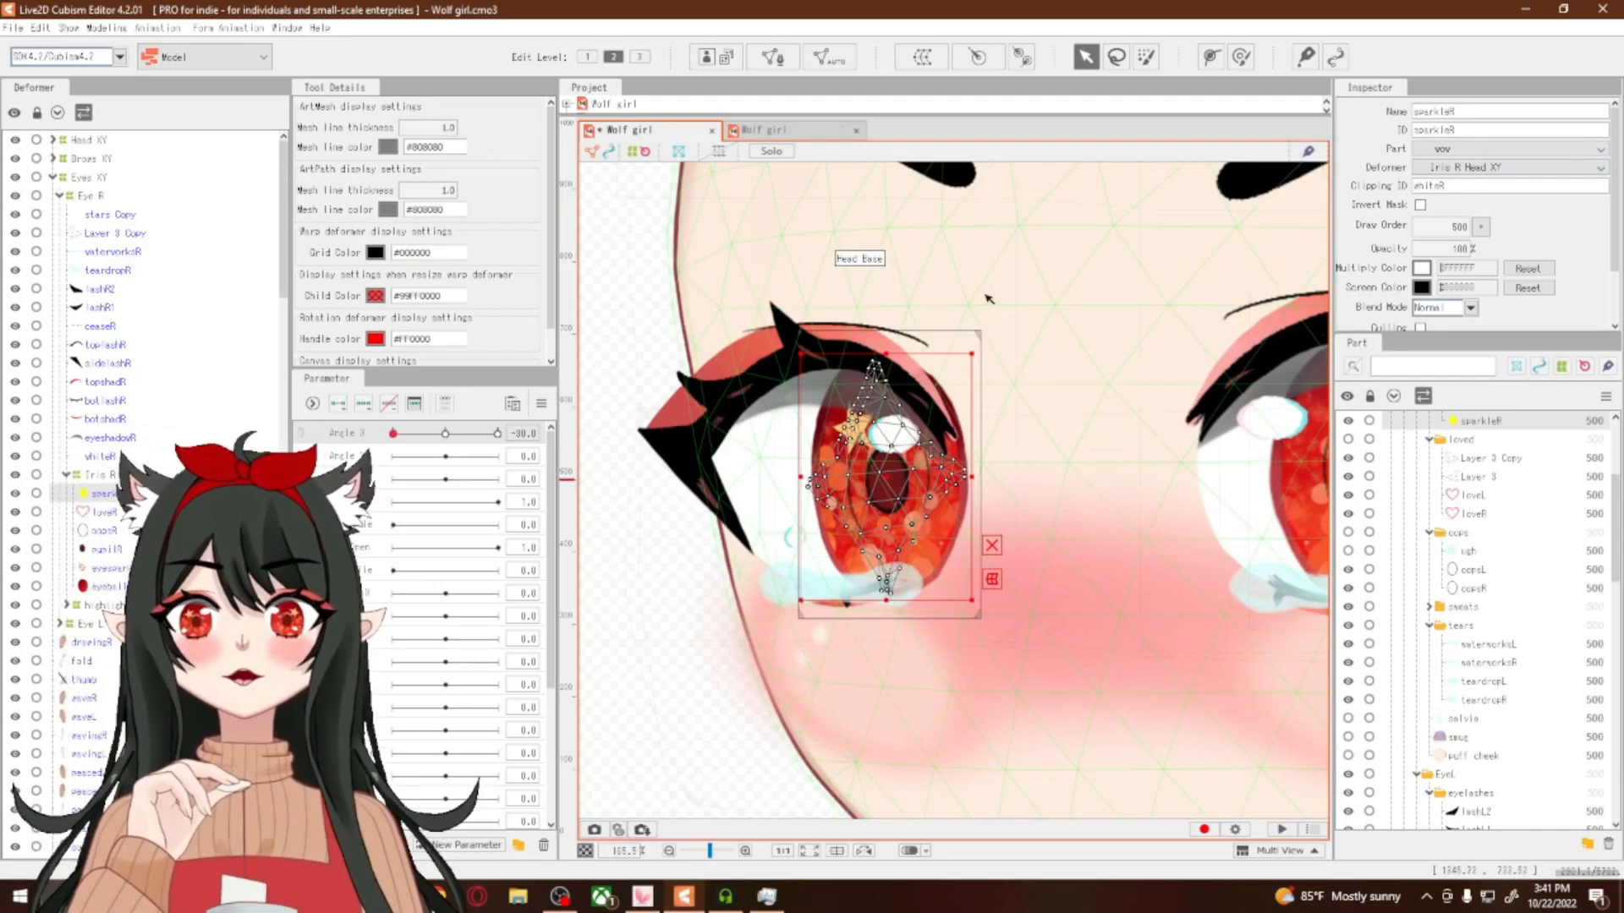
pyautogui.click(105, 512)
pyautogui.click(1512, 188)
pyautogui.hotkey('ctrl', 'v')
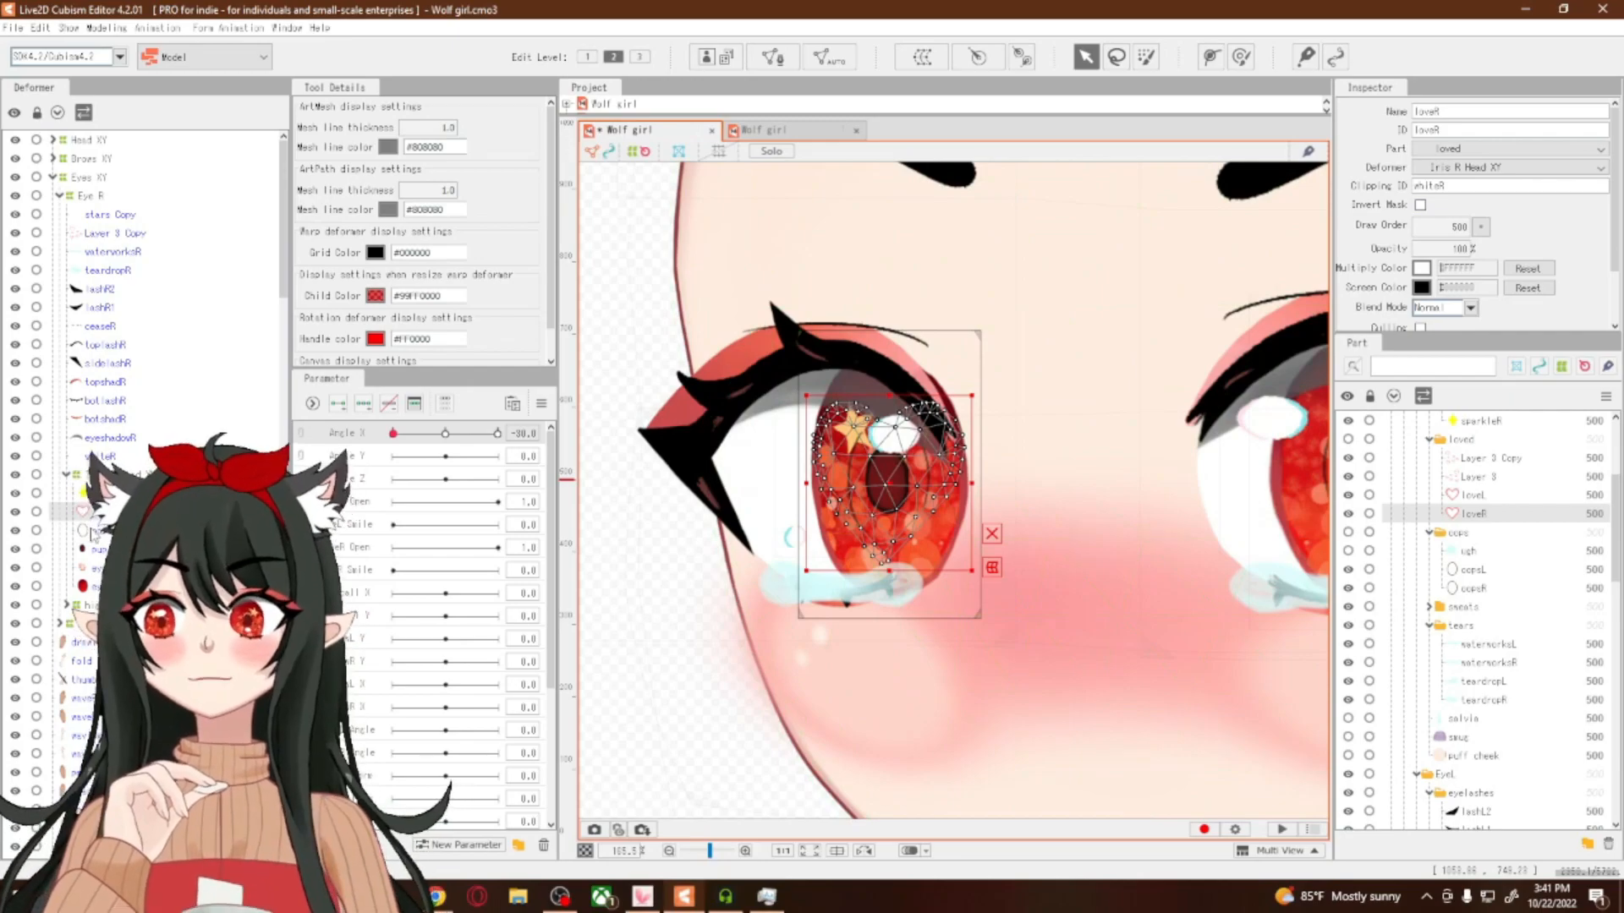
# Clip the oopsR and pupilR meshes to the right eye white by setting their clipping ID to whiteR
pyautogui.click(93, 530)
pyautogui.click(1462, 184)
pyautogui.hotkey('ctrl', 'v')
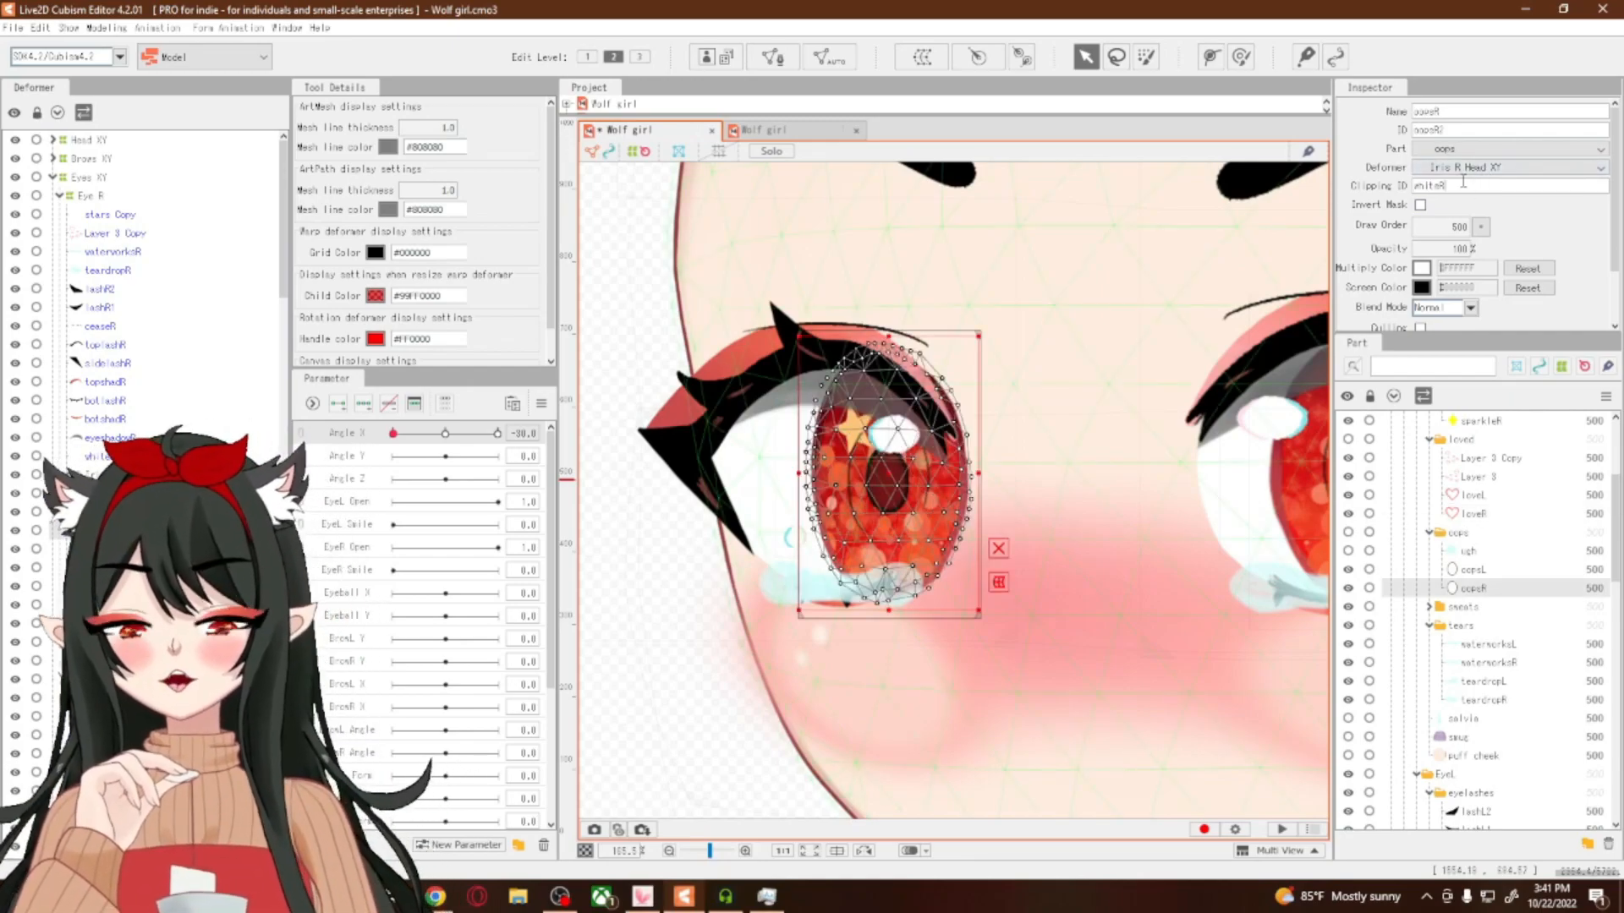
pyautogui.click(101, 549)
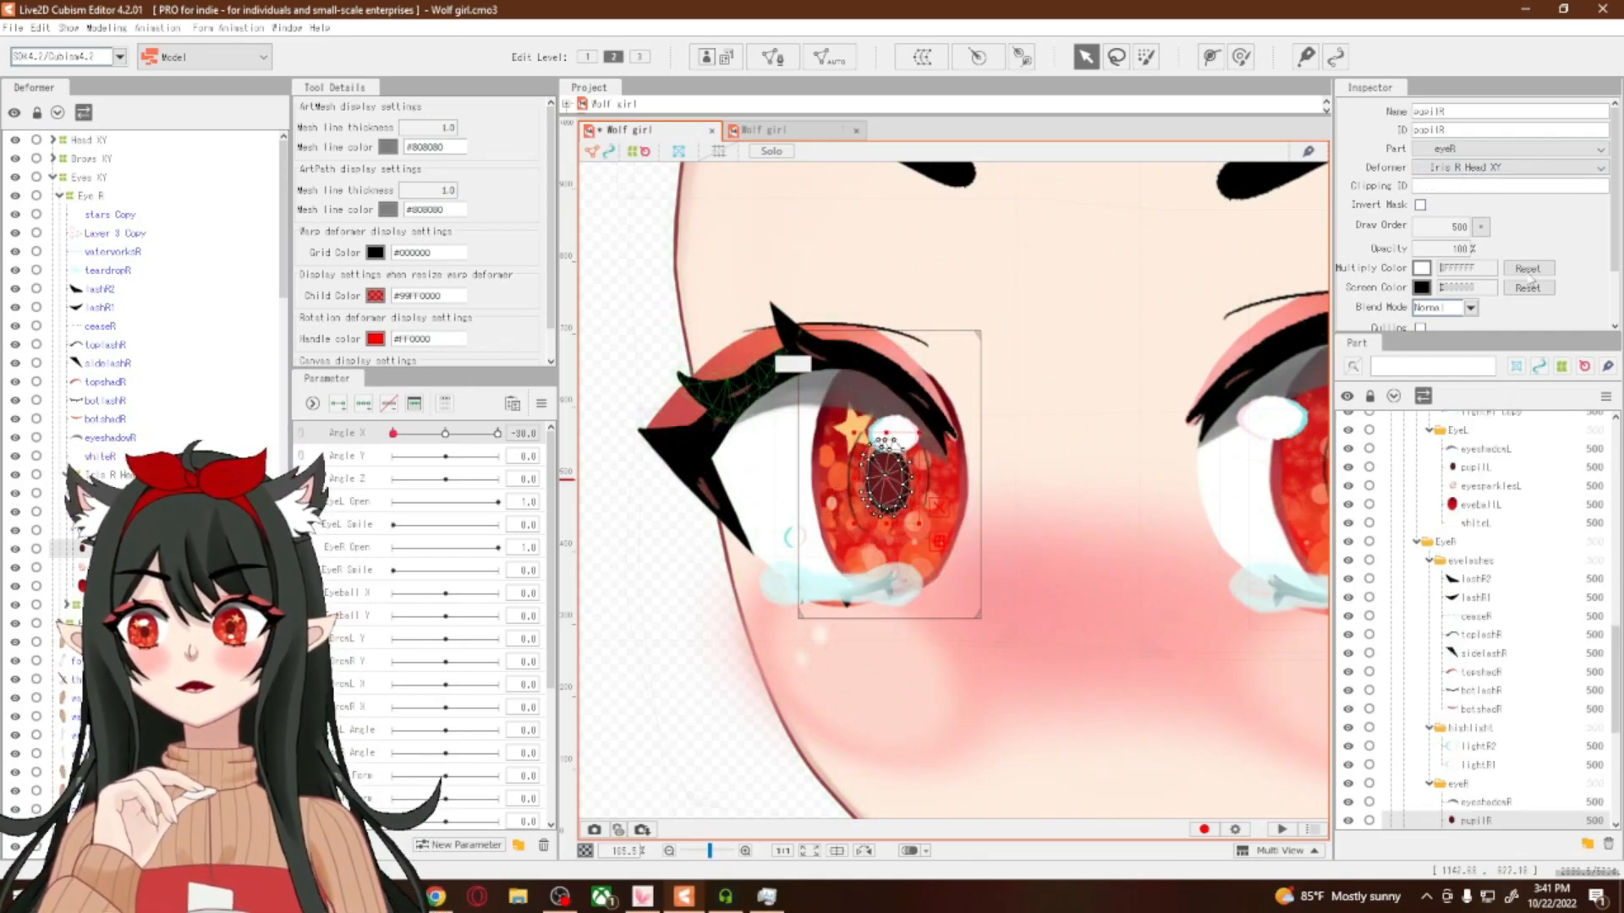
pyautogui.click(1485, 185)
pyautogui.hotkey('ctrl', 'v')
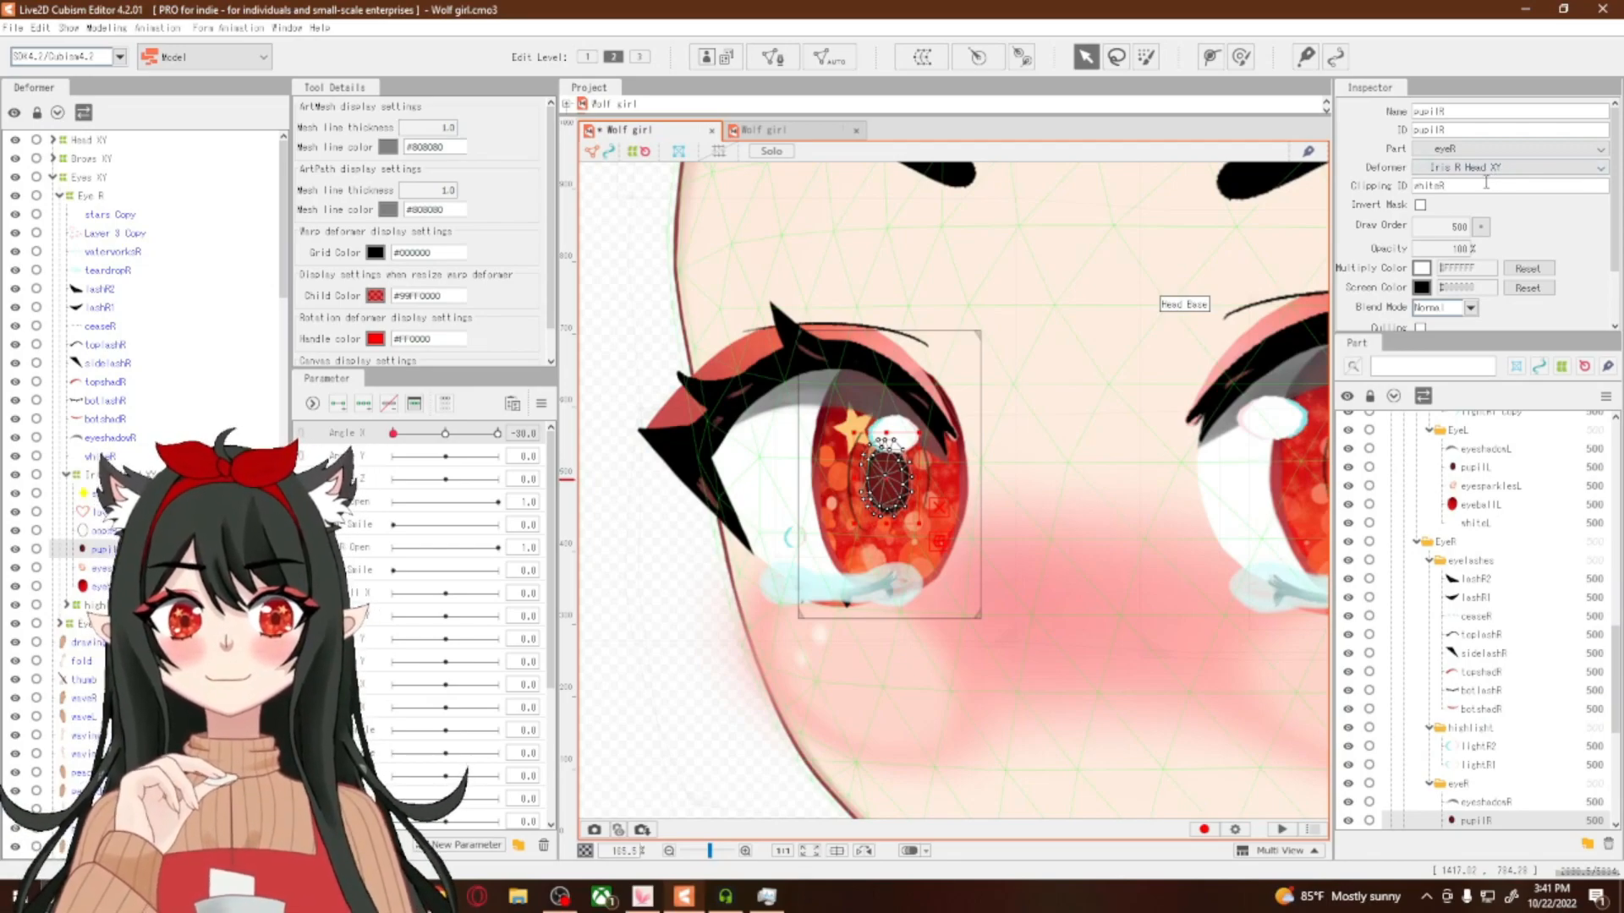
# Set the clipping ID of the eyesparklesR and eyeballR meshes to whiteR and check the clipped iris
pyautogui.click(103, 568)
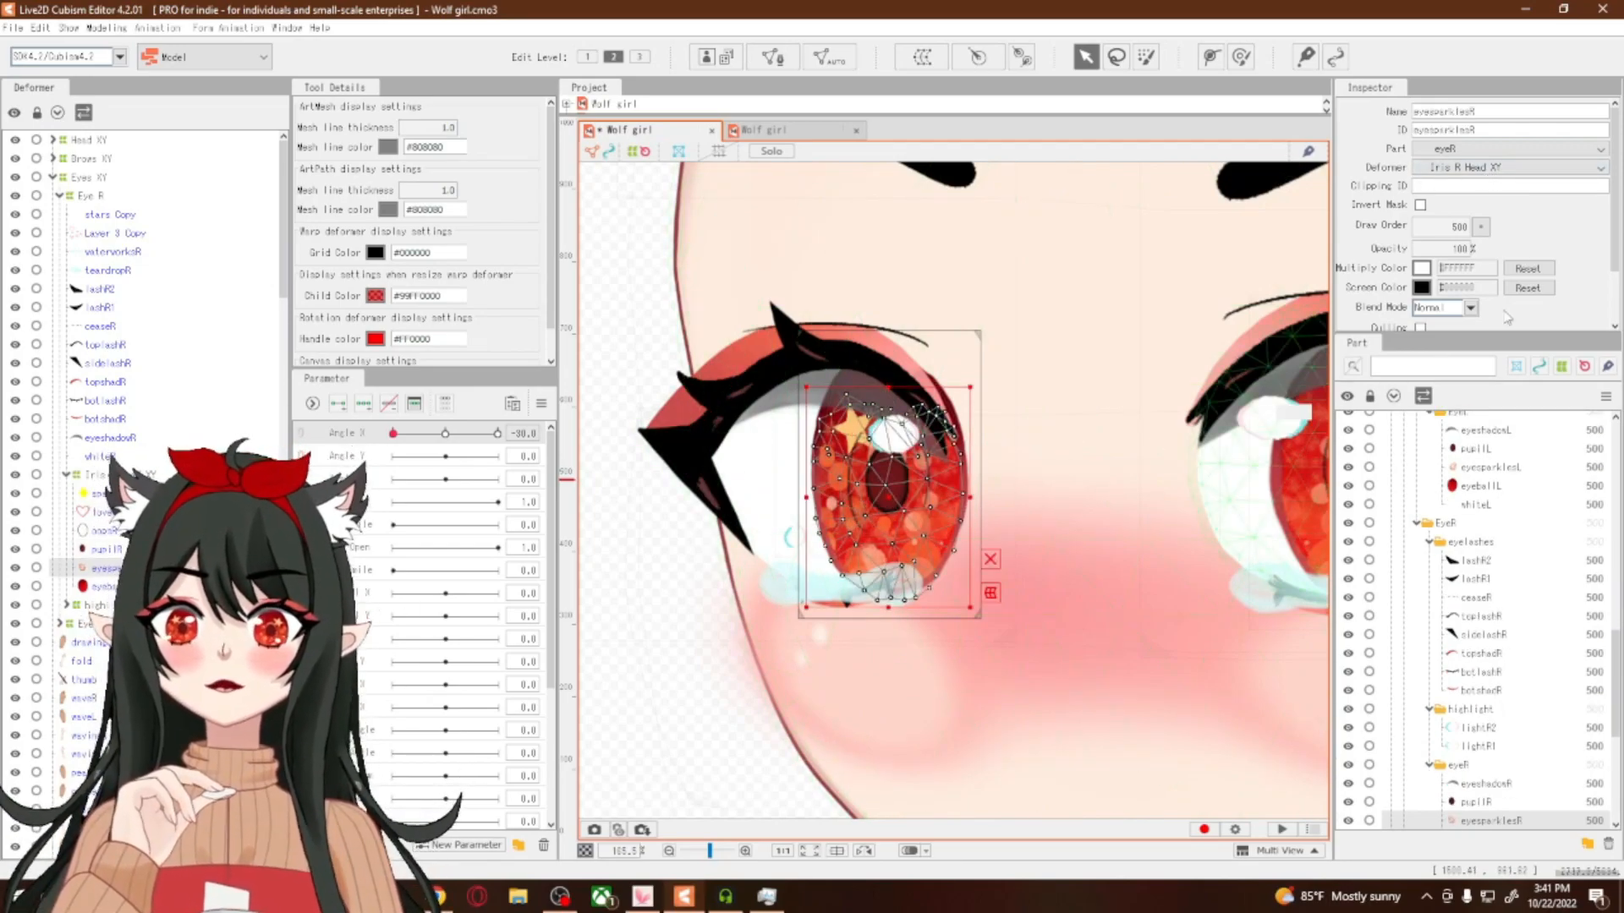
pyautogui.click(1467, 188)
pyautogui.hotkey('ctrl', 'v')
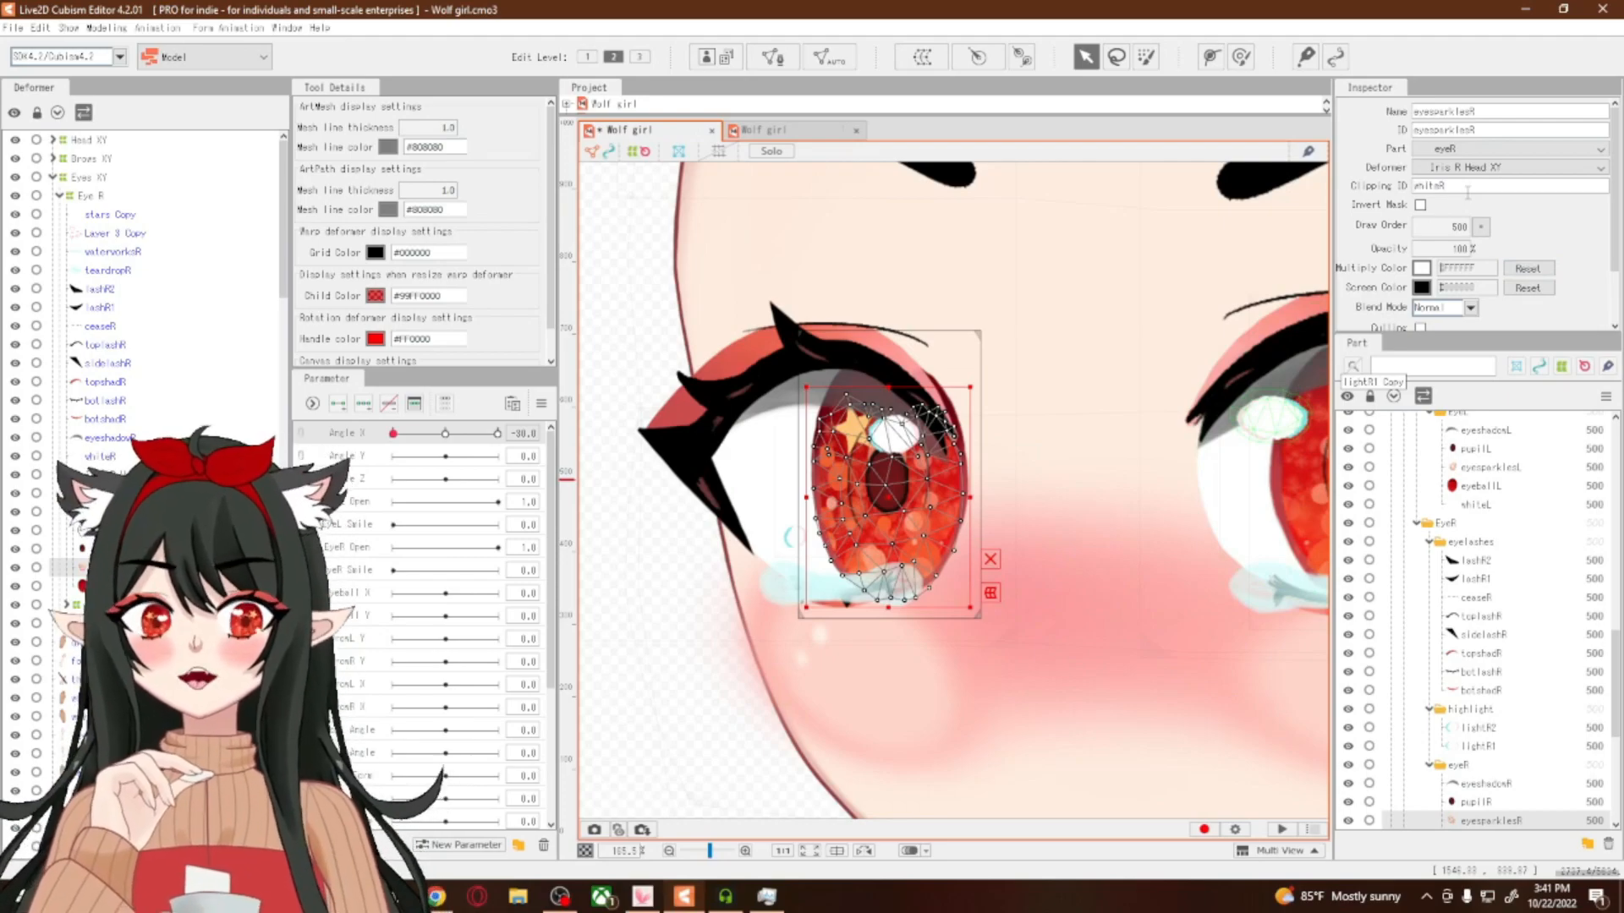
pyautogui.click(102, 586)
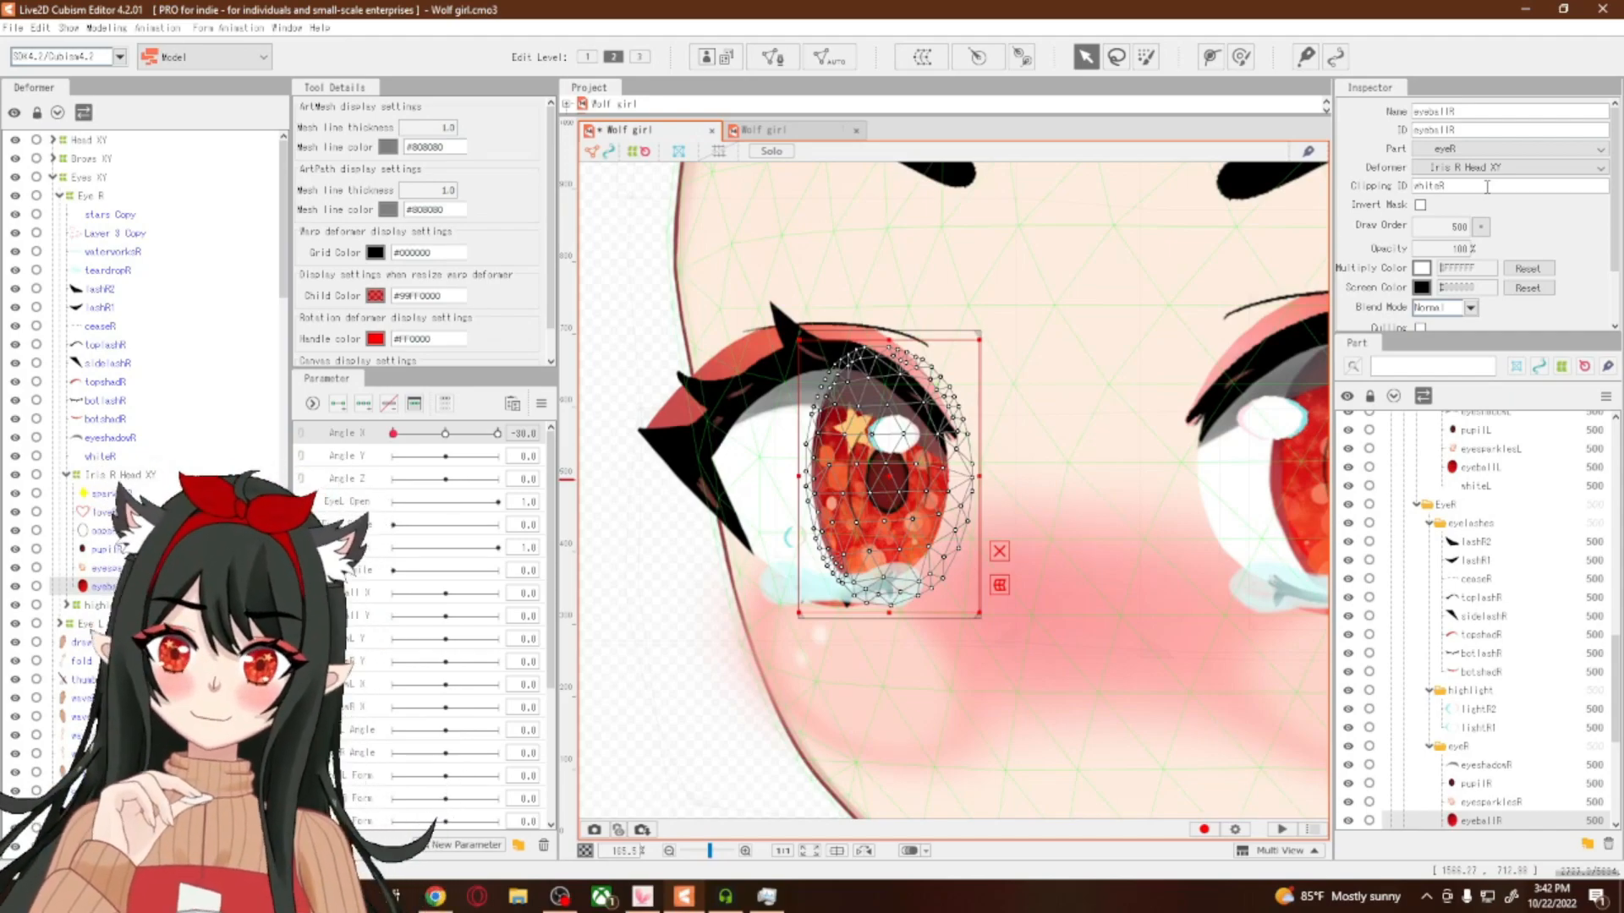
pyautogui.scroll(-5, 799, 727)
pyautogui.scroll(6, 821, 659)
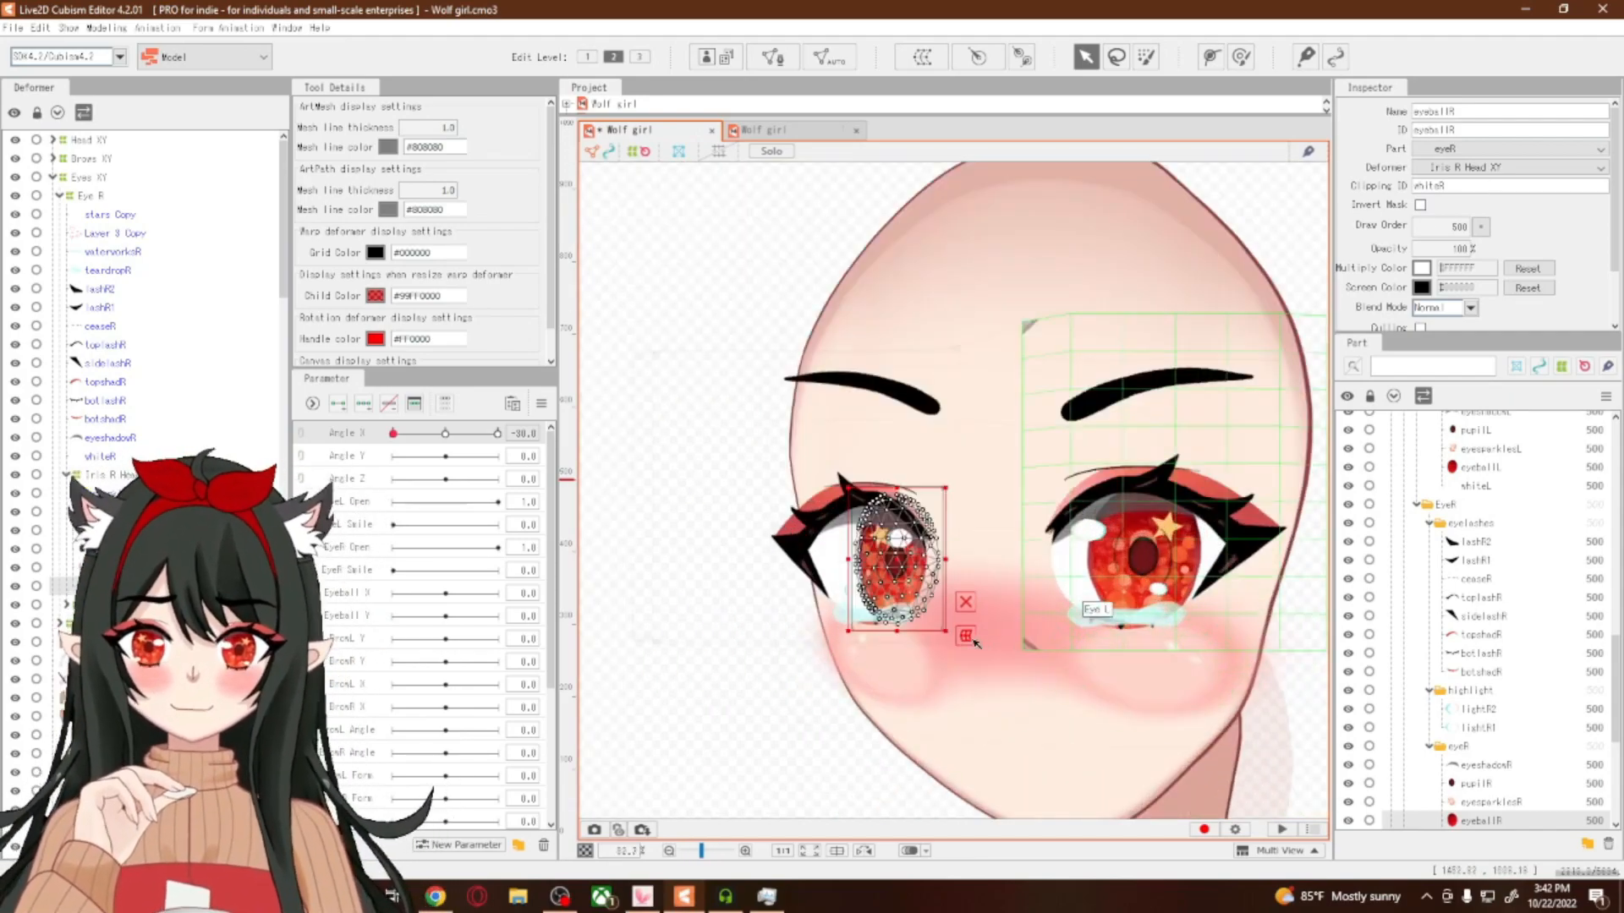
pyautogui.scroll(-2, 821, 659)
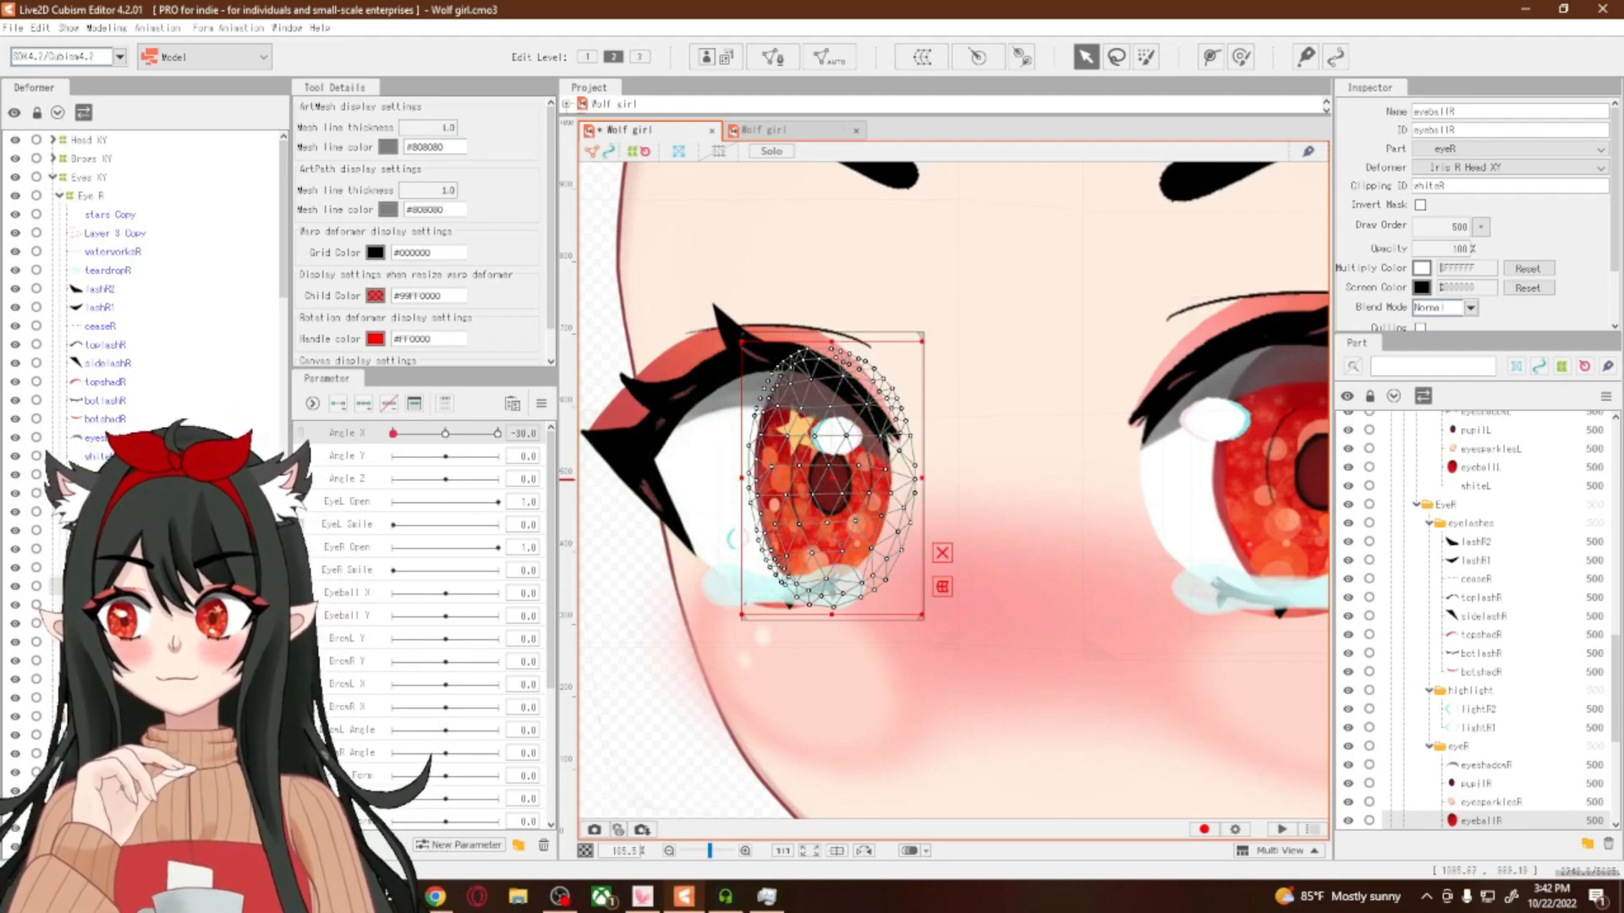
# Set the clipping ID of the right-eye highlight meshes lightR2 and lightR1 to whiteR
pyautogui.click(736, 537)
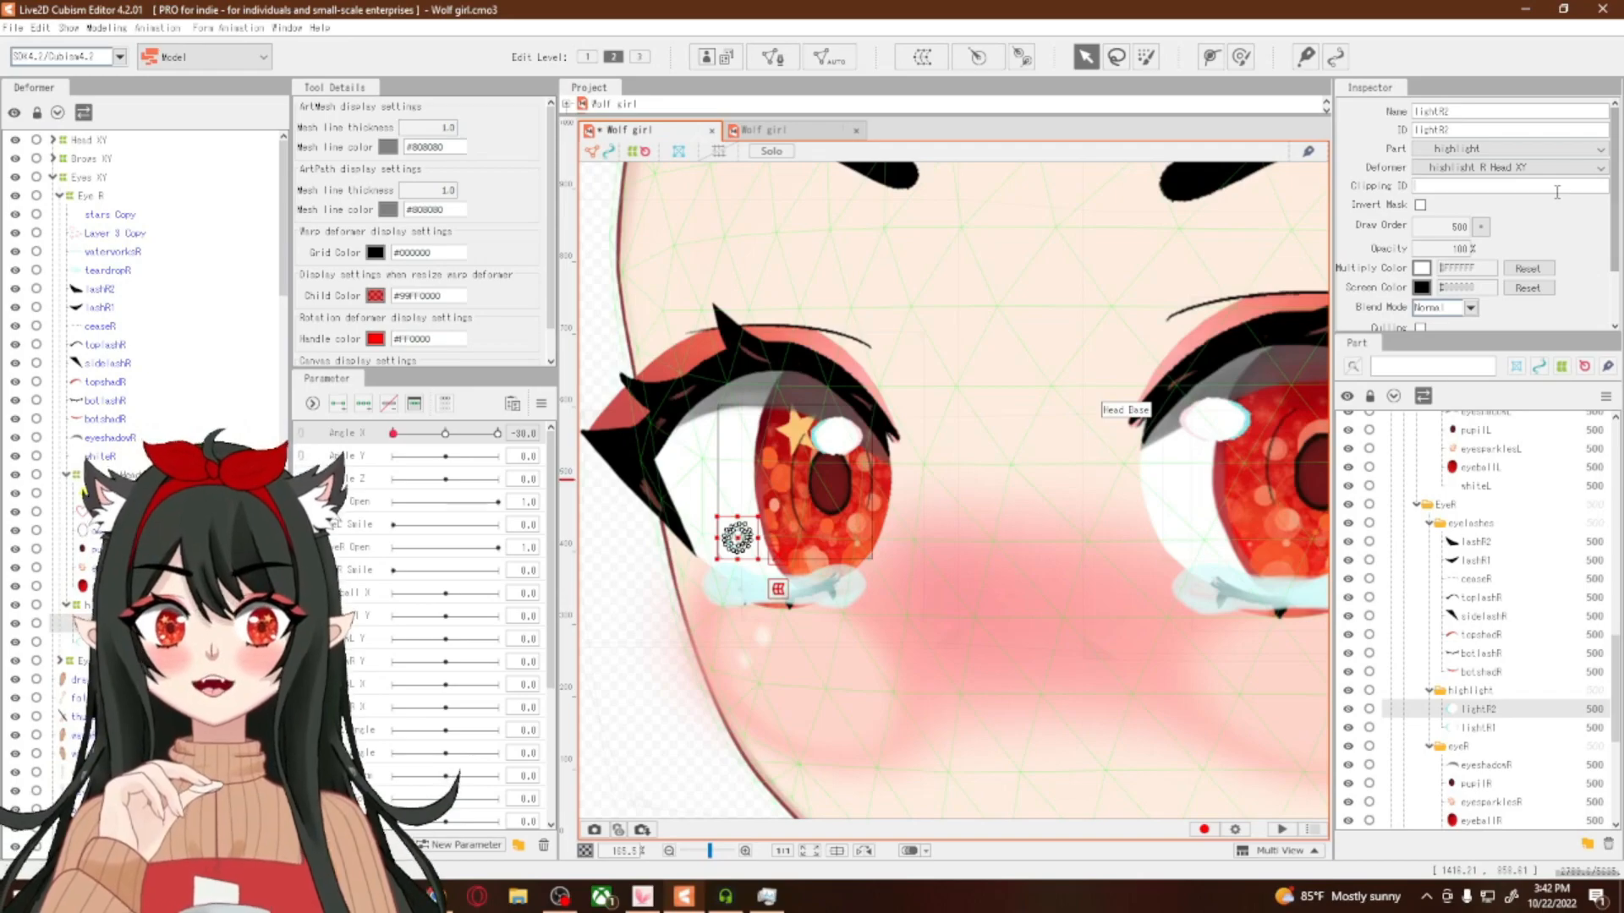
pyautogui.write('whiteR')
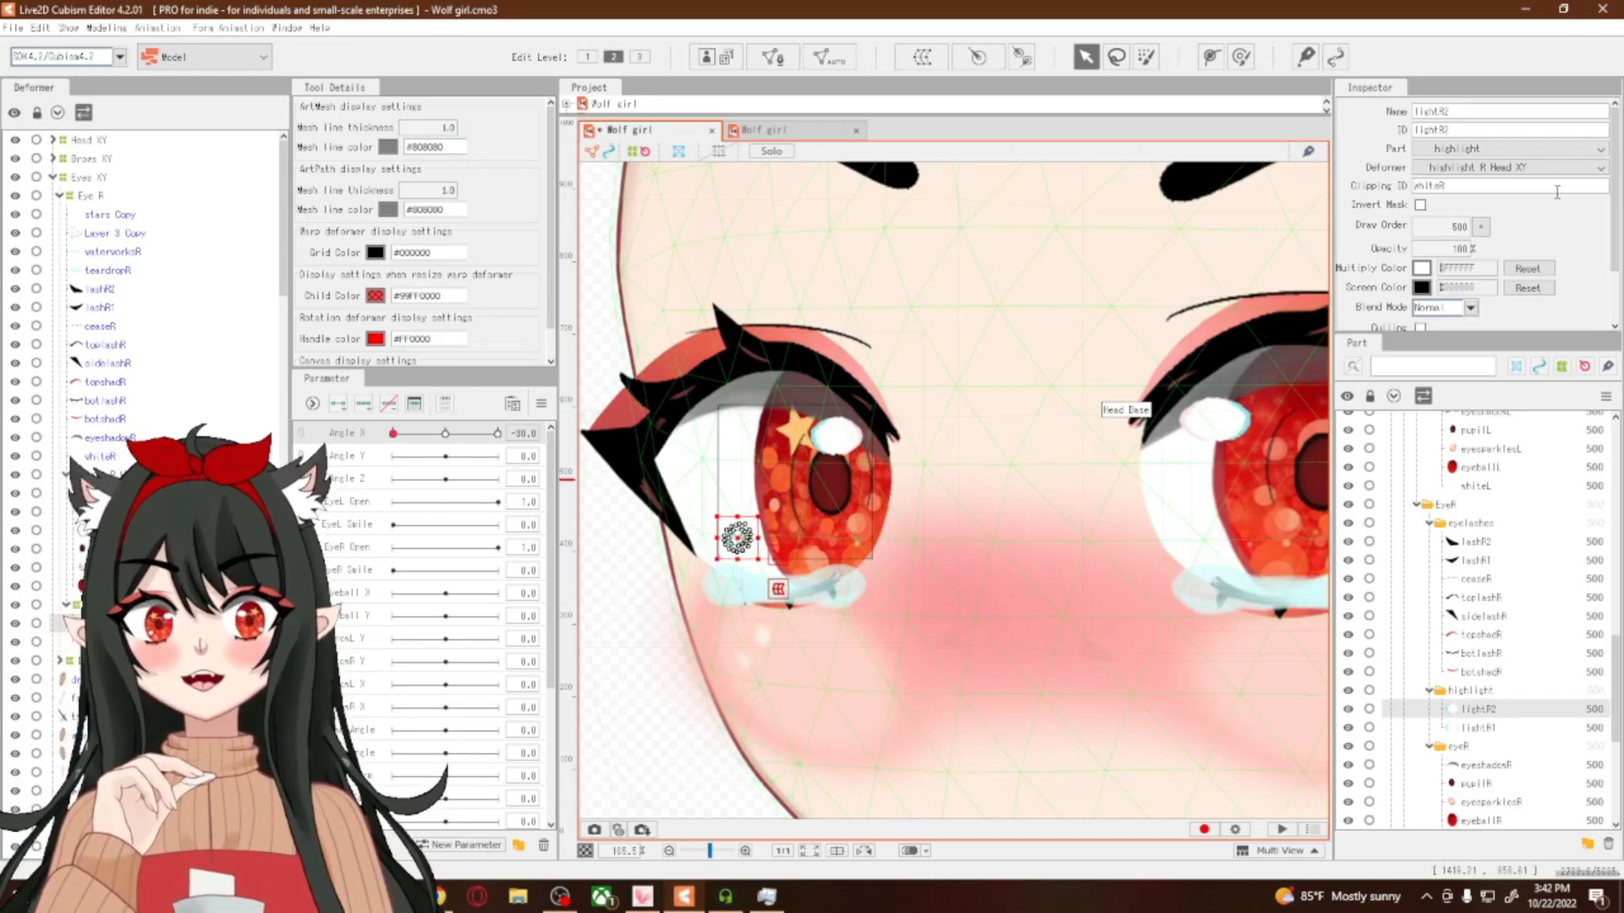
pyautogui.click(835, 435)
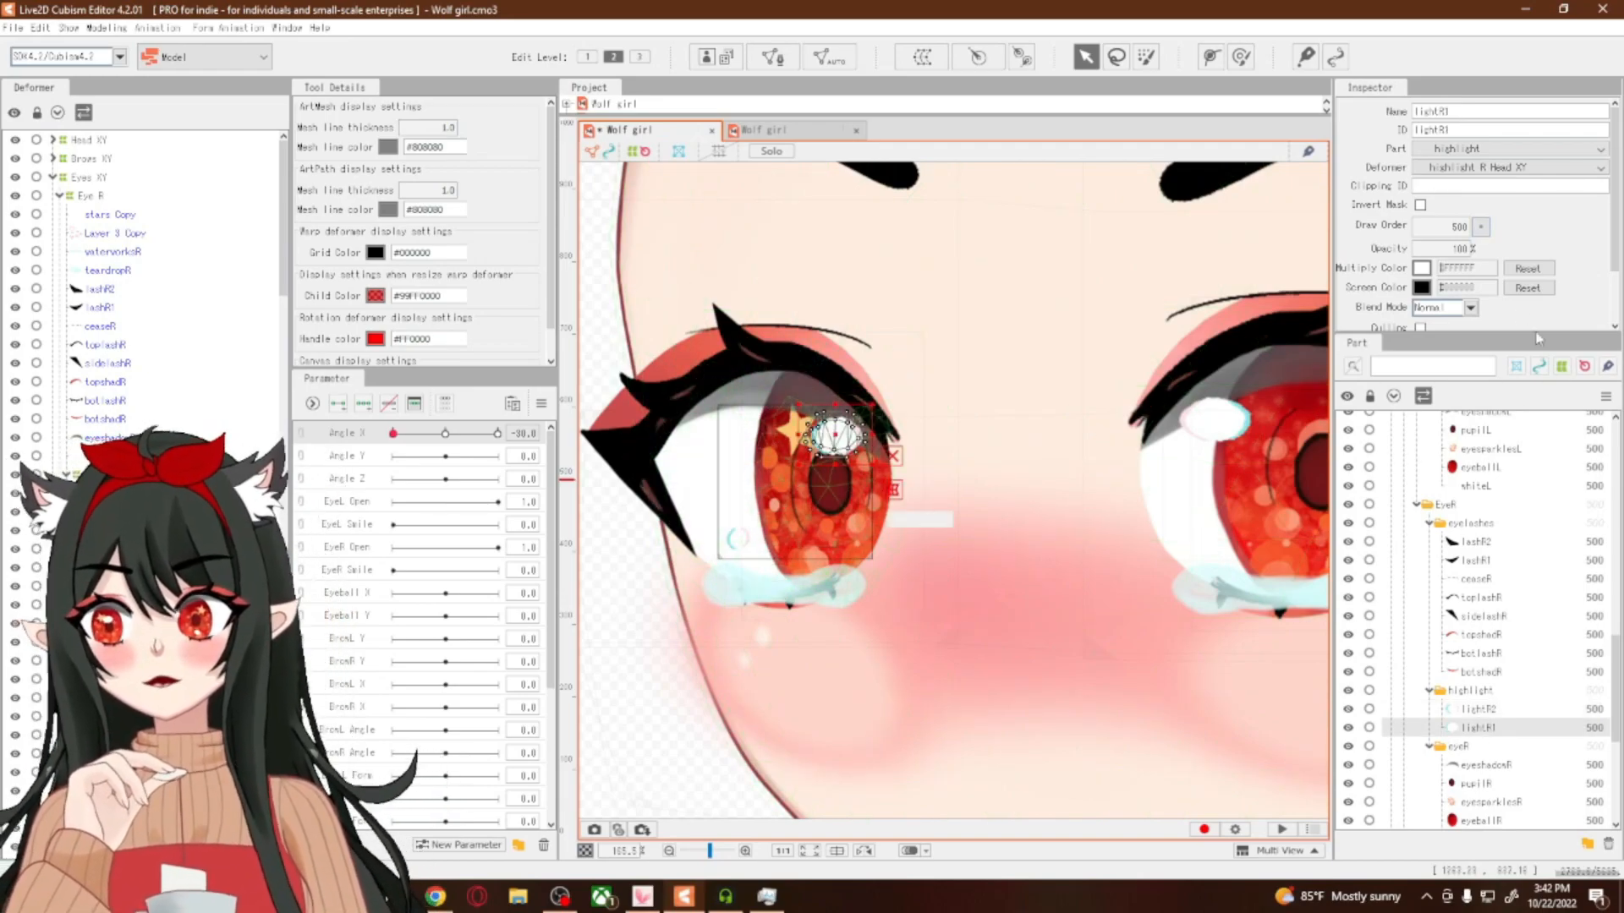
pyautogui.click(1496, 186)
pyautogui.write('whiteR')
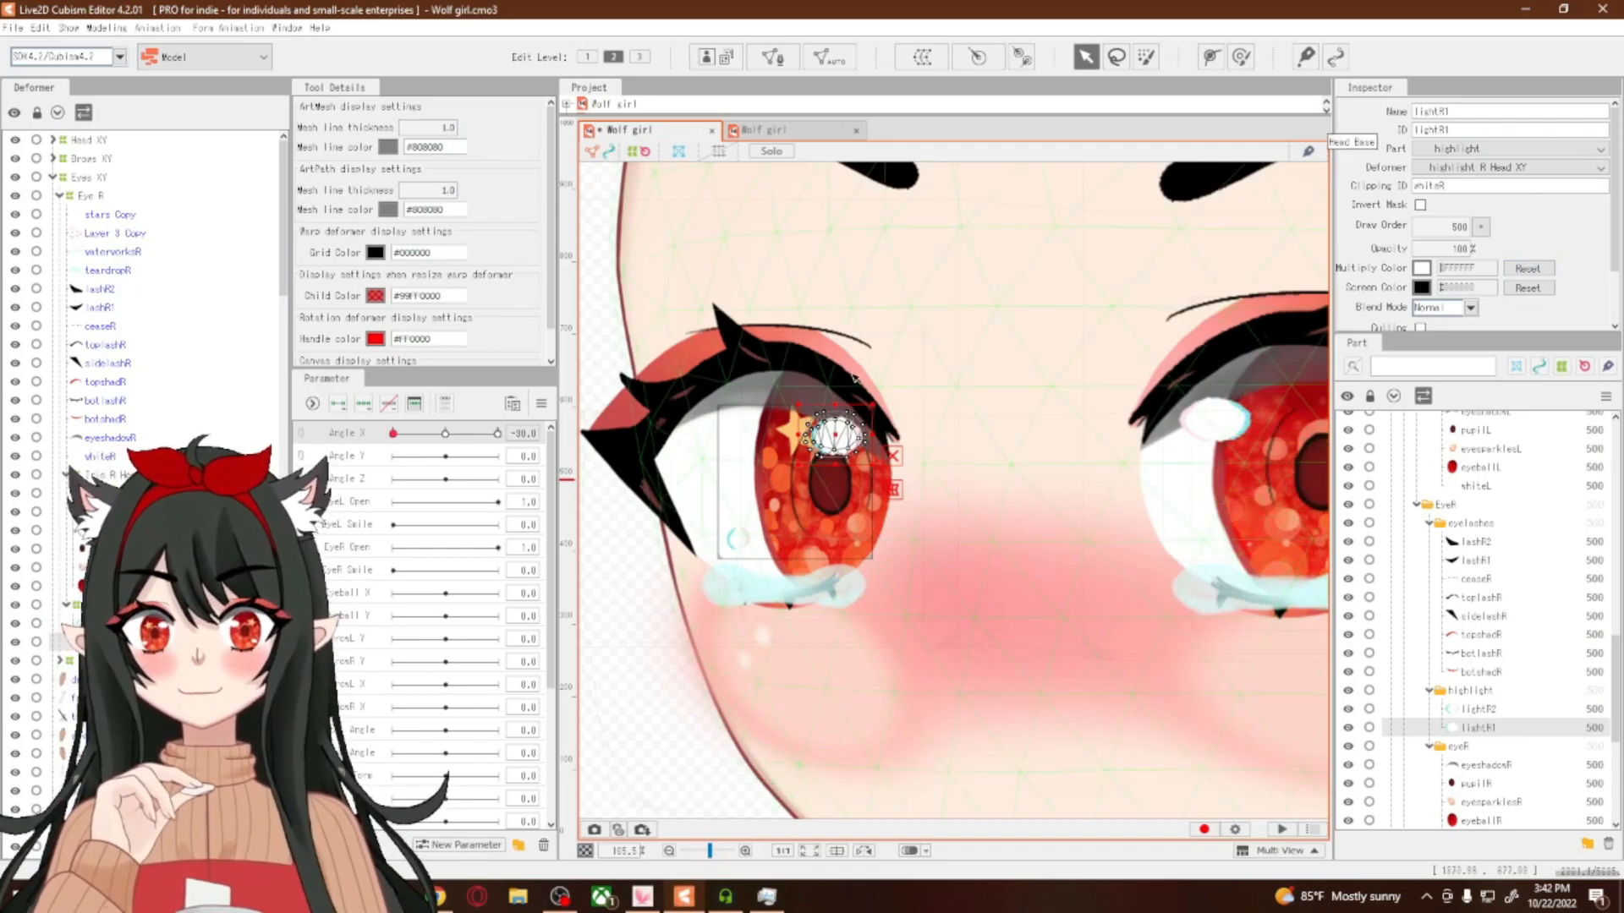
pyautogui.scroll(-5, 822, 493)
pyautogui.scroll(4, 822, 493)
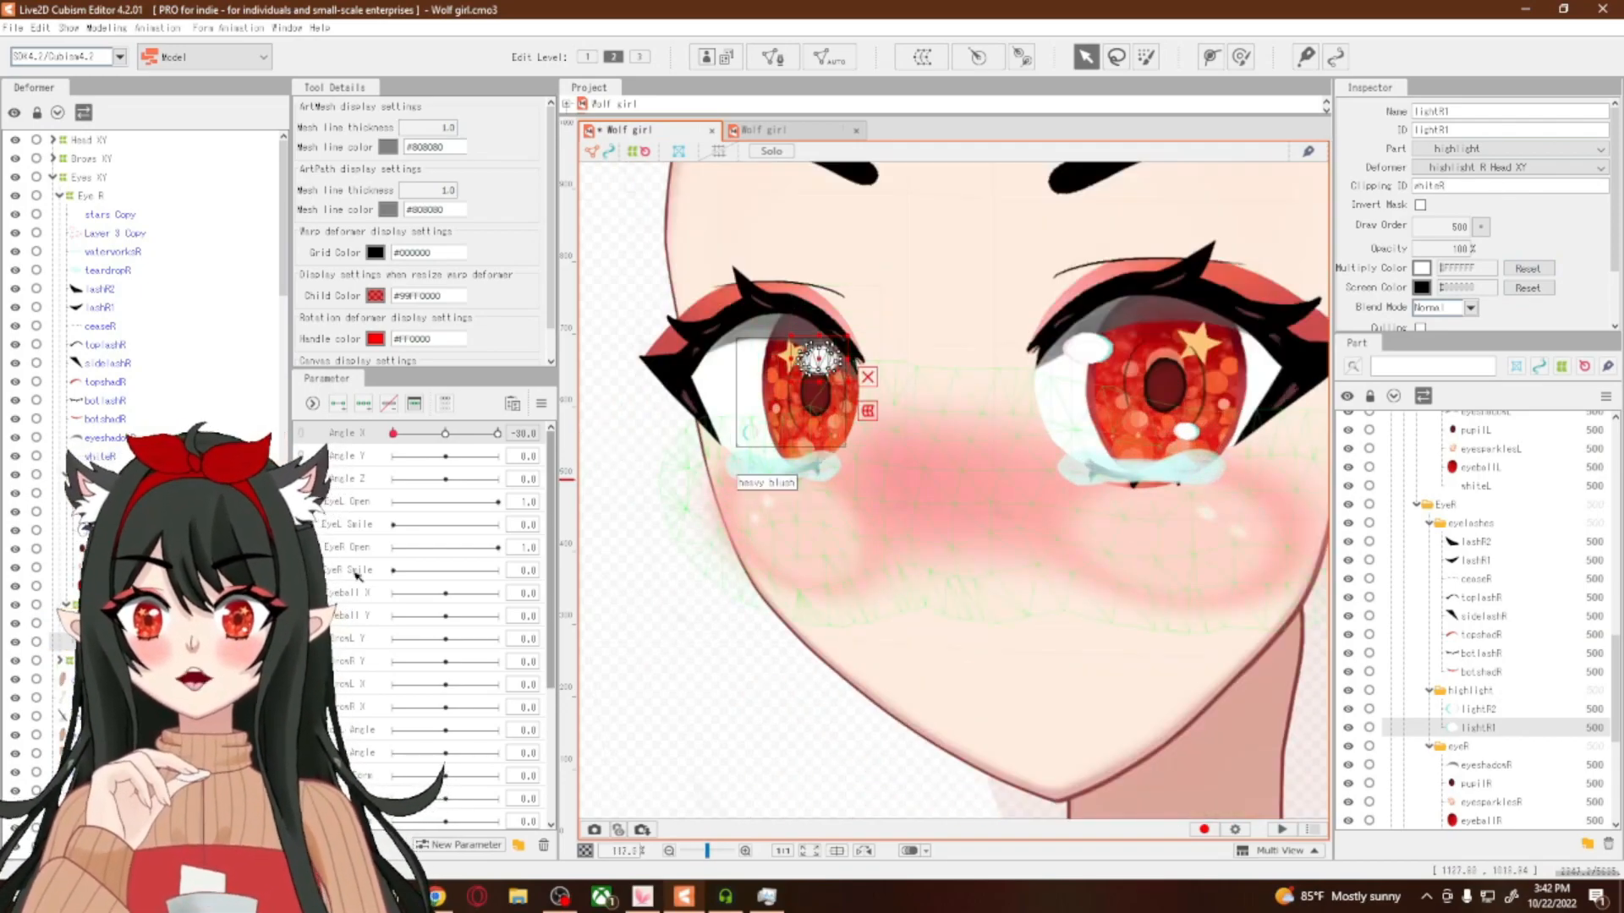
# Expand the Eye L deformer and copy the ID of the left eye white mesh, whiteL
pyautogui.click(61, 661)
pyautogui.scroll(-4, 65, 666)
pyautogui.click(90, 651)
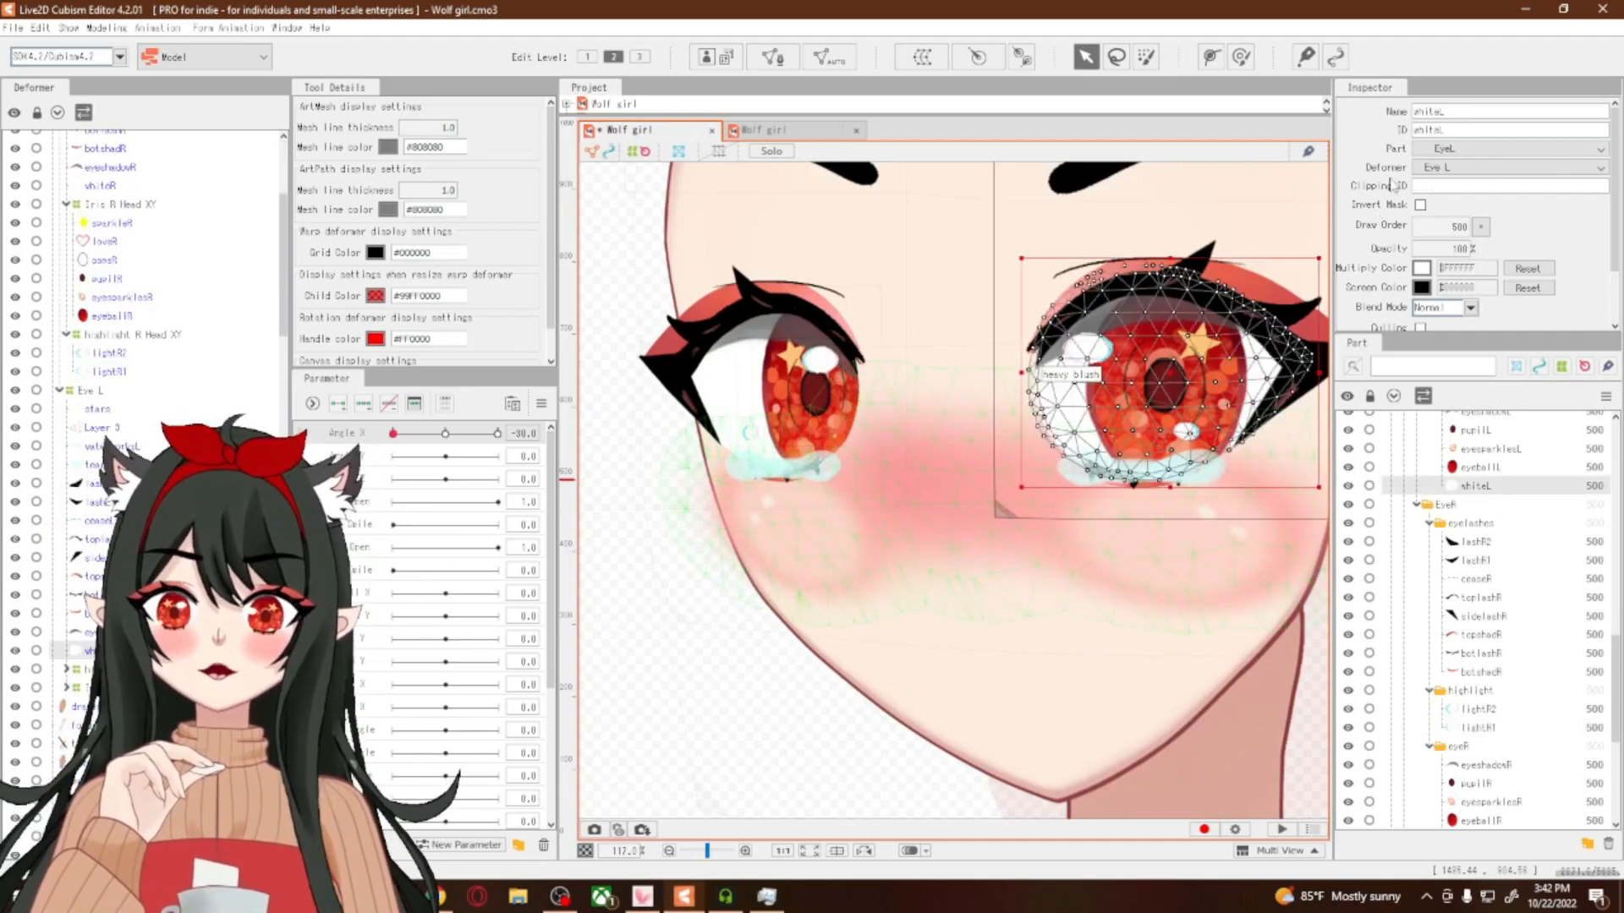
pyautogui.doubleClick(1464, 132)
pyautogui.hotkey('ctrl', 'c')
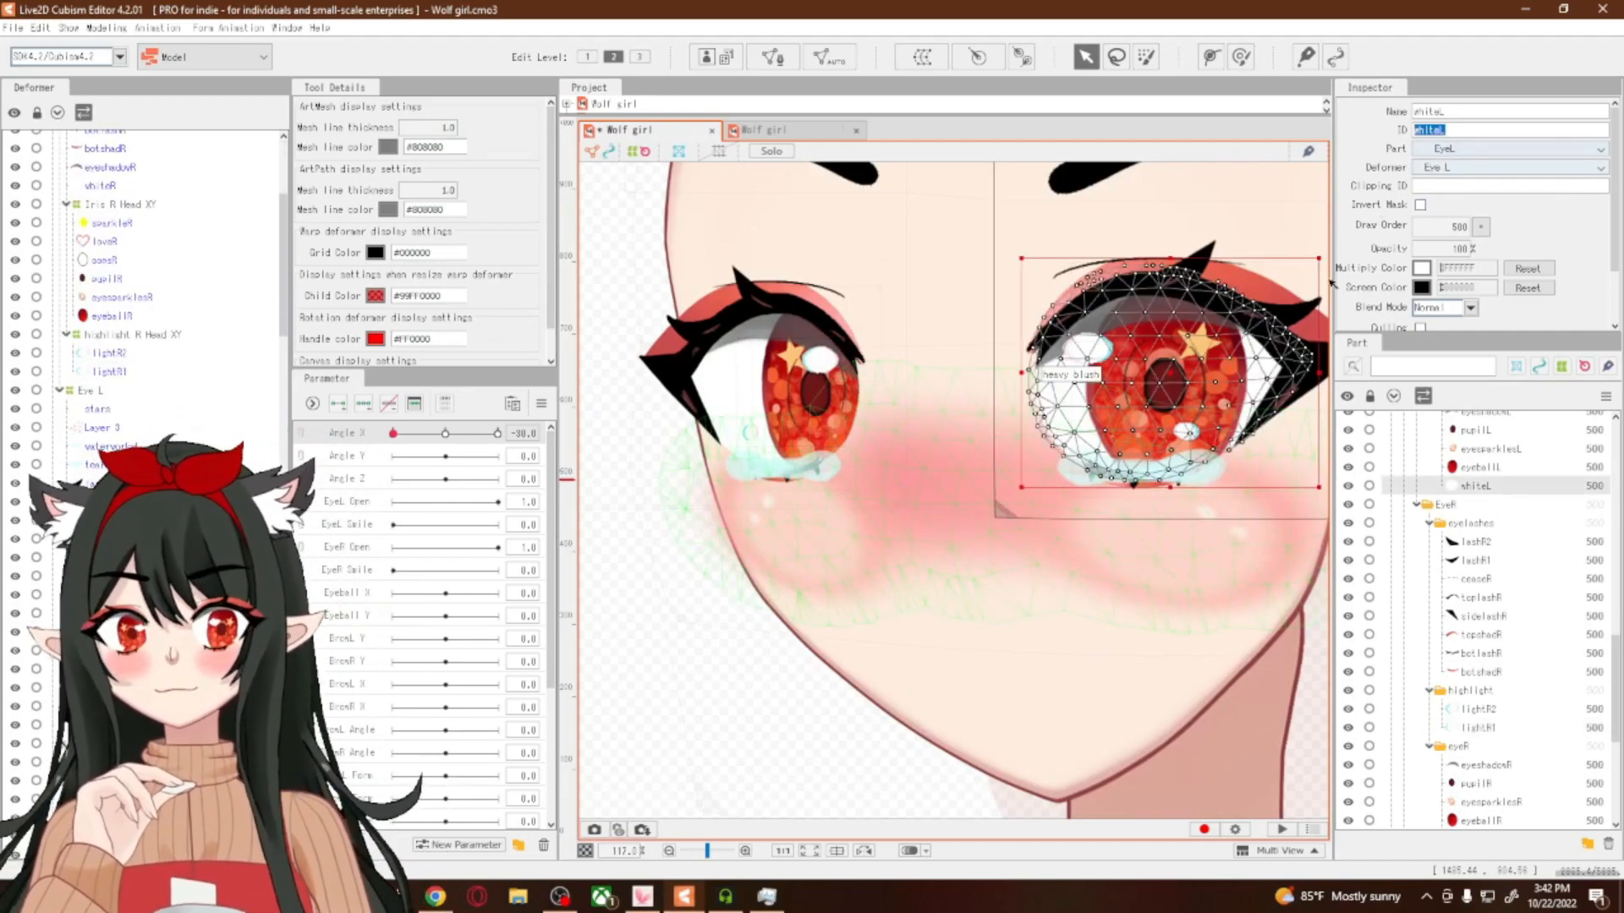
# Set the clipping ID of the eyeshadowL and lightR2 Copy meshes to whiteL
pyautogui.click(90, 632)
pyautogui.click(1461, 186)
pyautogui.hotkey('ctrl', 'v')
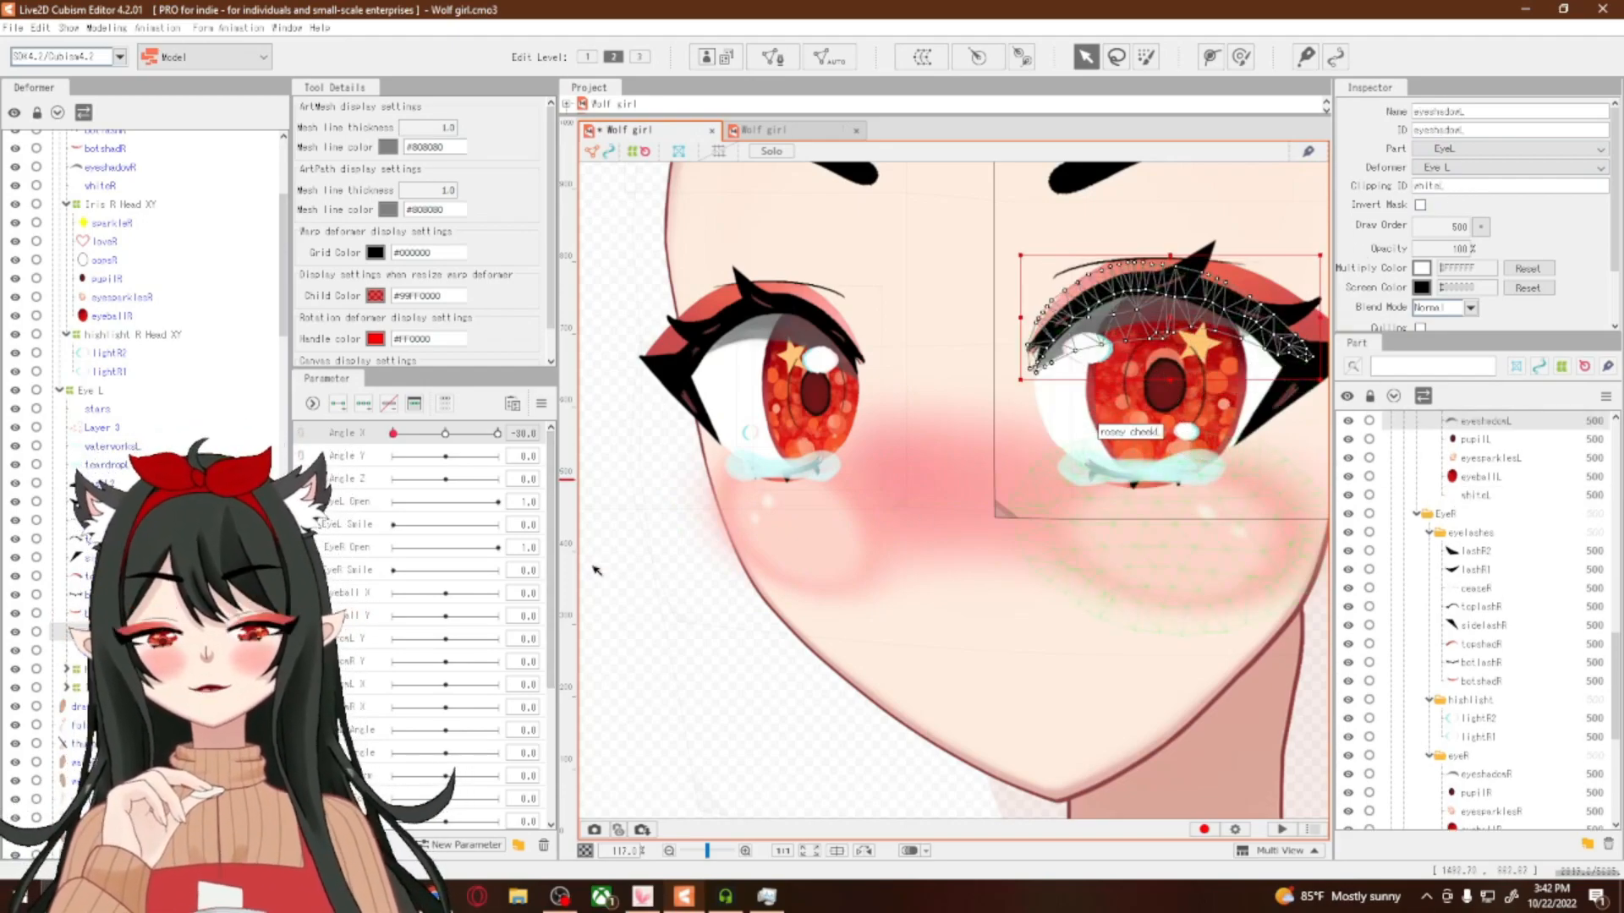
pyautogui.scroll(-2, 149, 268)
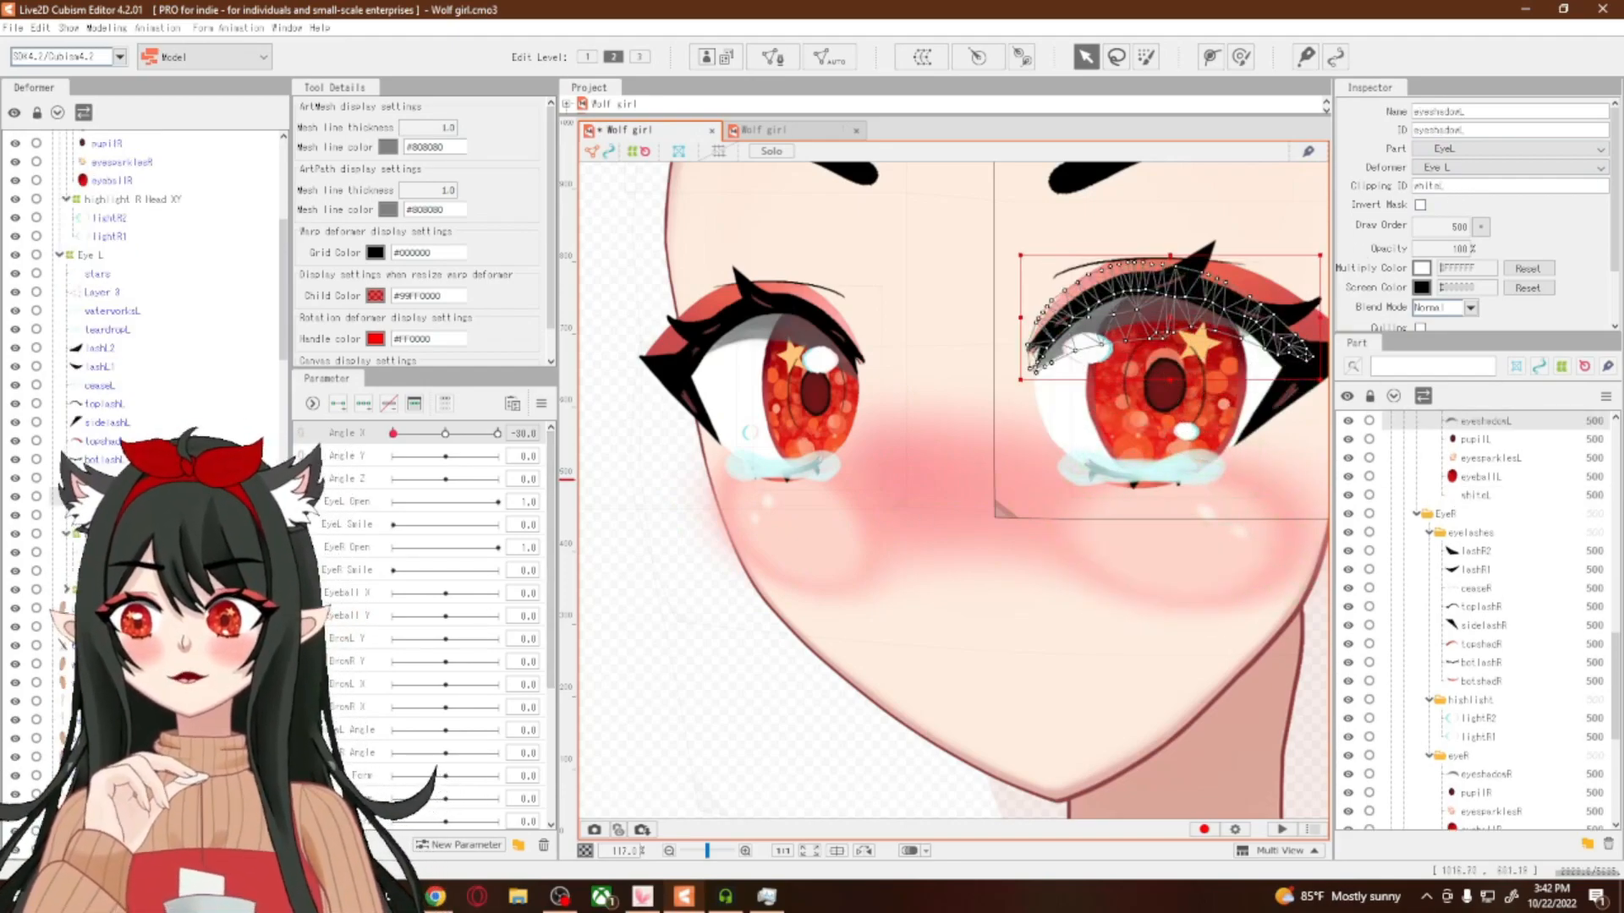
pyautogui.click(110, 552)
pyautogui.click(1426, 184)
pyautogui.hotkey('ctrl', 'v')
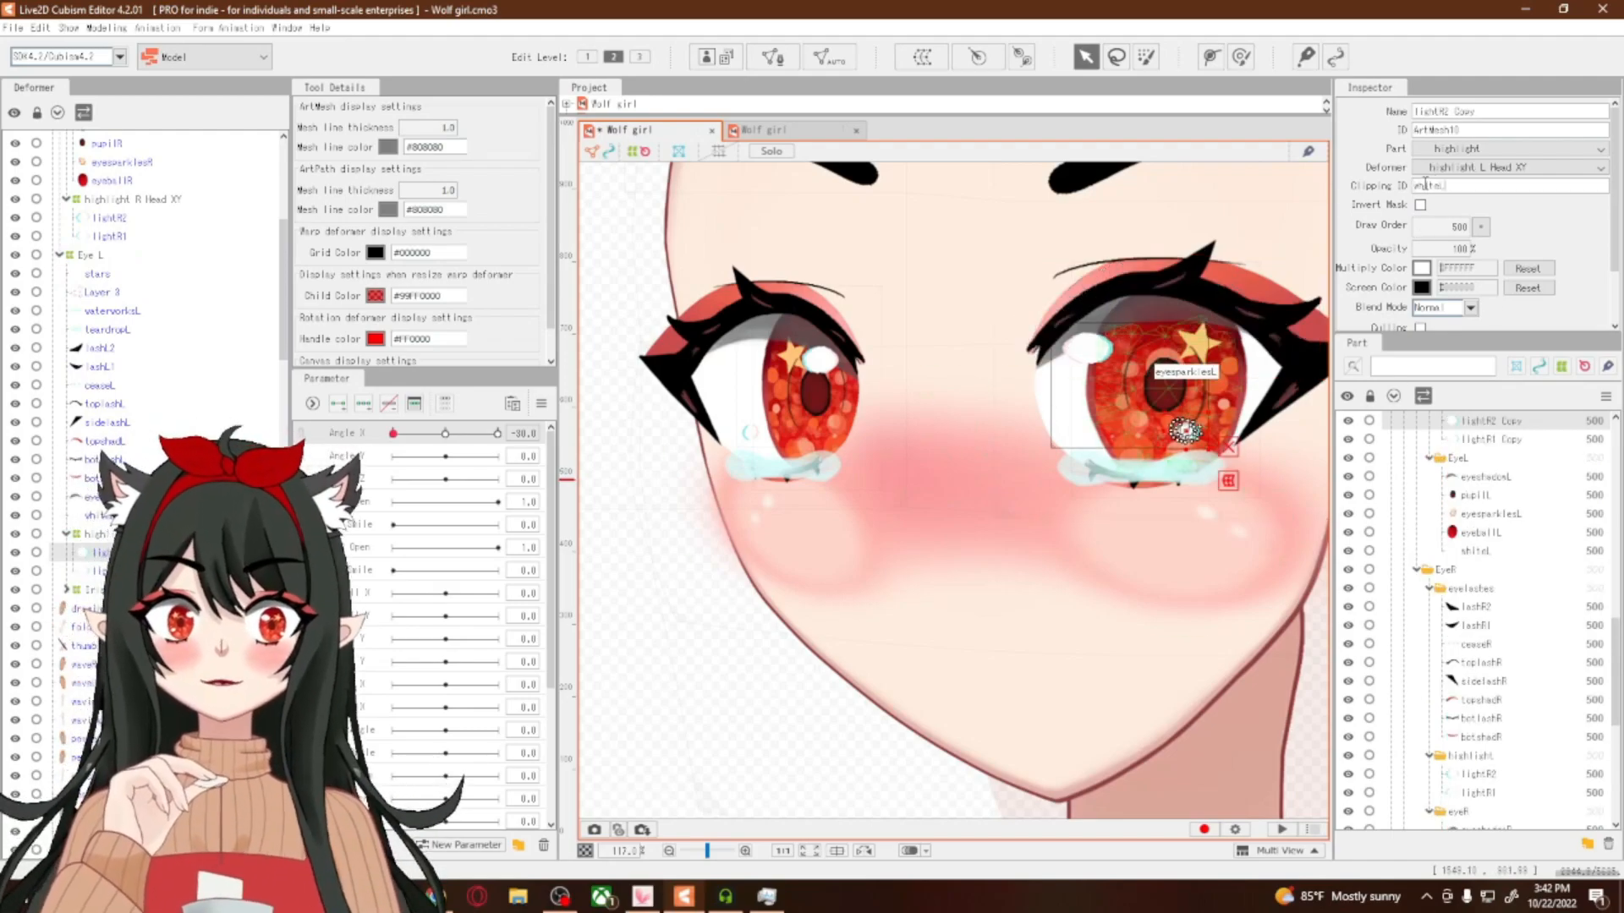
# Set the clipping ID of the left iris mesh eyeballL to whiteL and check both eyes
pyautogui.click(1185, 427)
pyautogui.click(1142, 400)
pyautogui.scroll(-3, 977, 575)
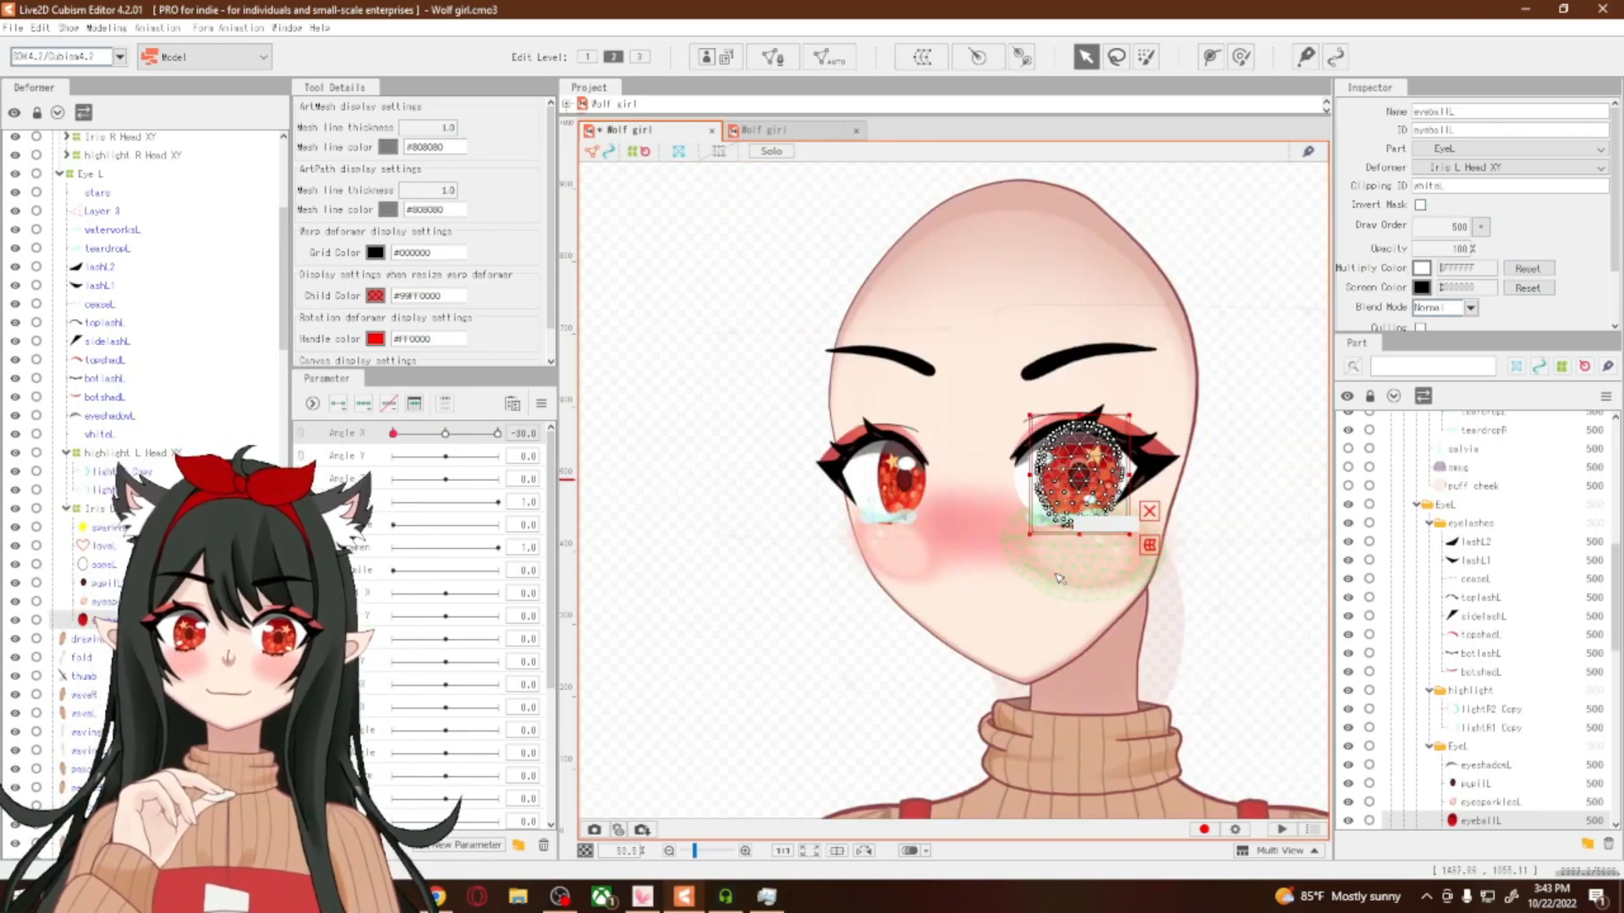
pyautogui.scroll(2, 1055, 579)
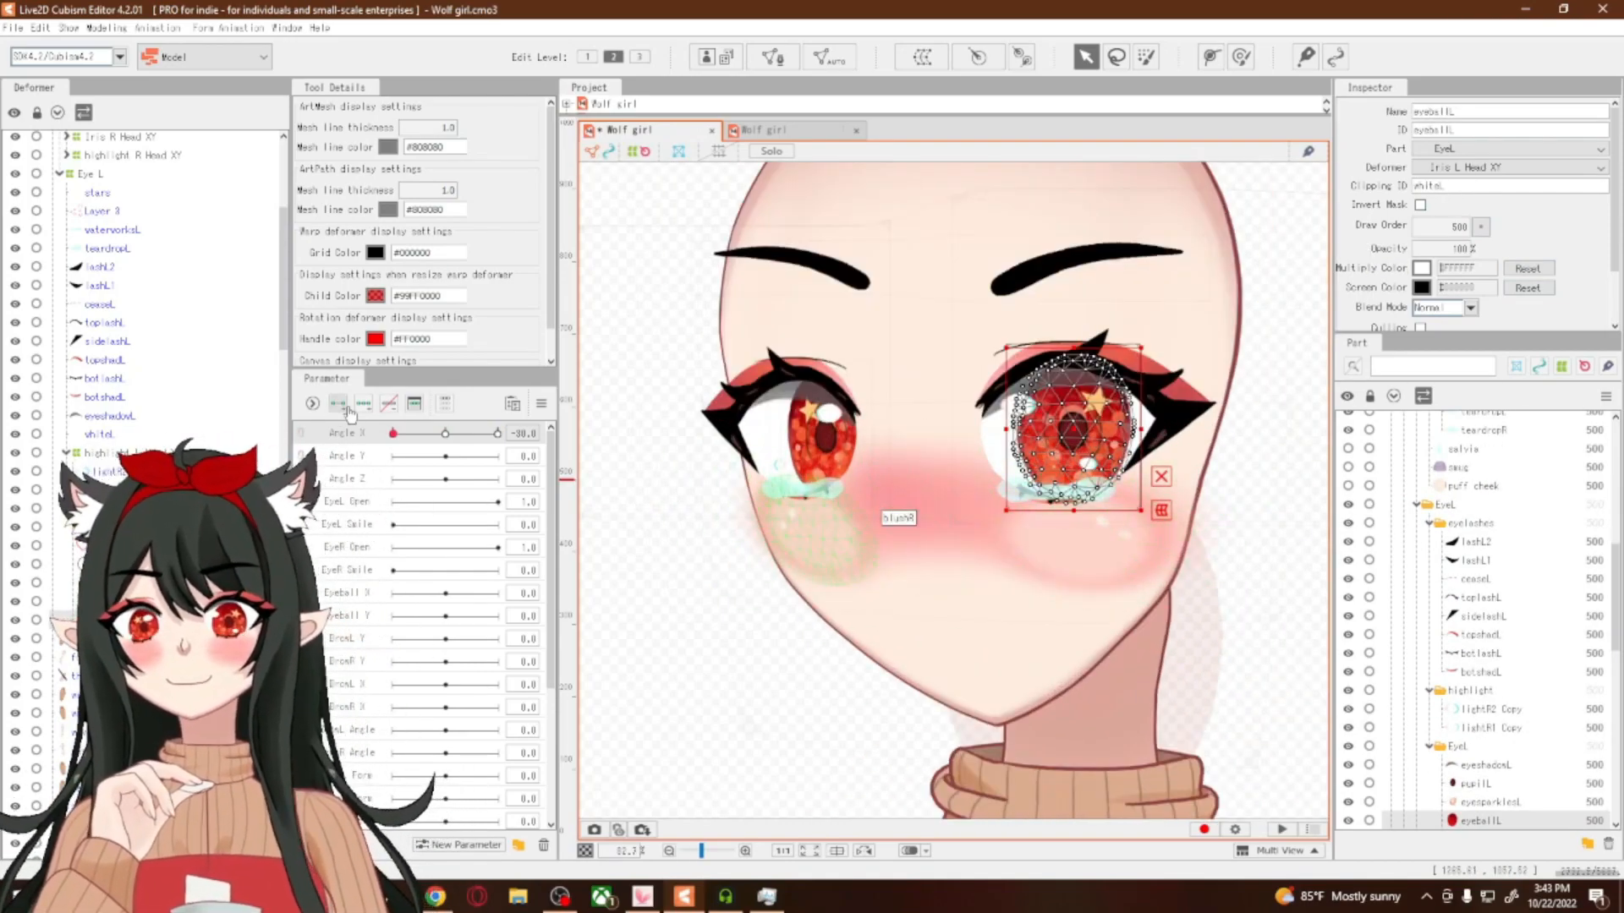
# Shift the highlight R Head XY deformer toward the nose, over the right iris, at Angle X -30
pyautogui.scroll(5, 100, 383)
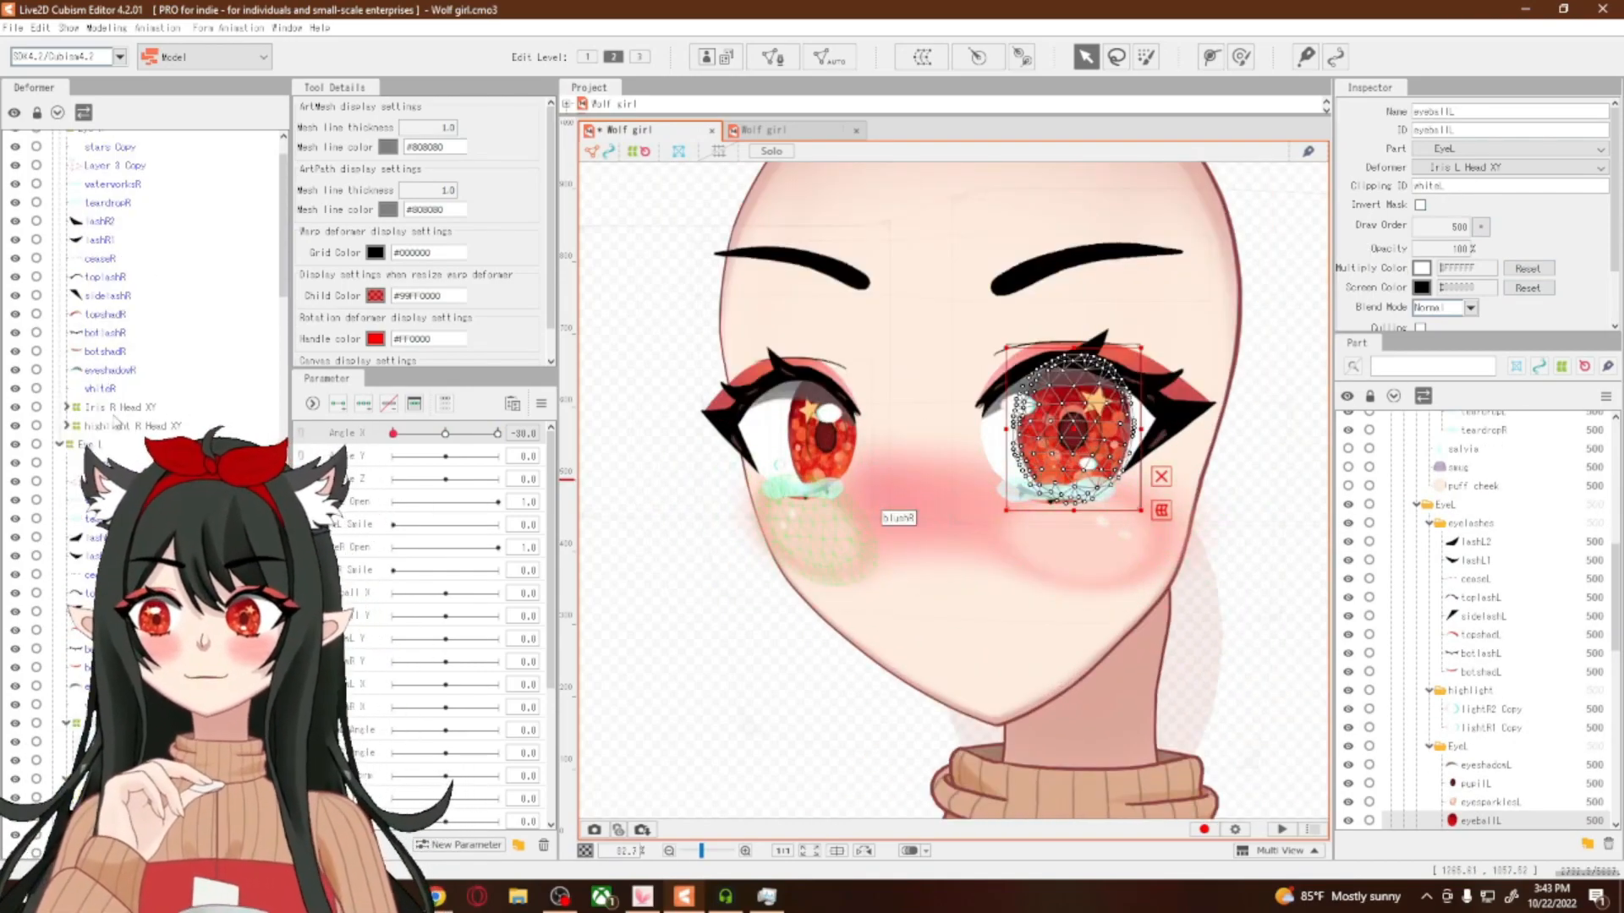
pyautogui.scroll(2, 888, 378)
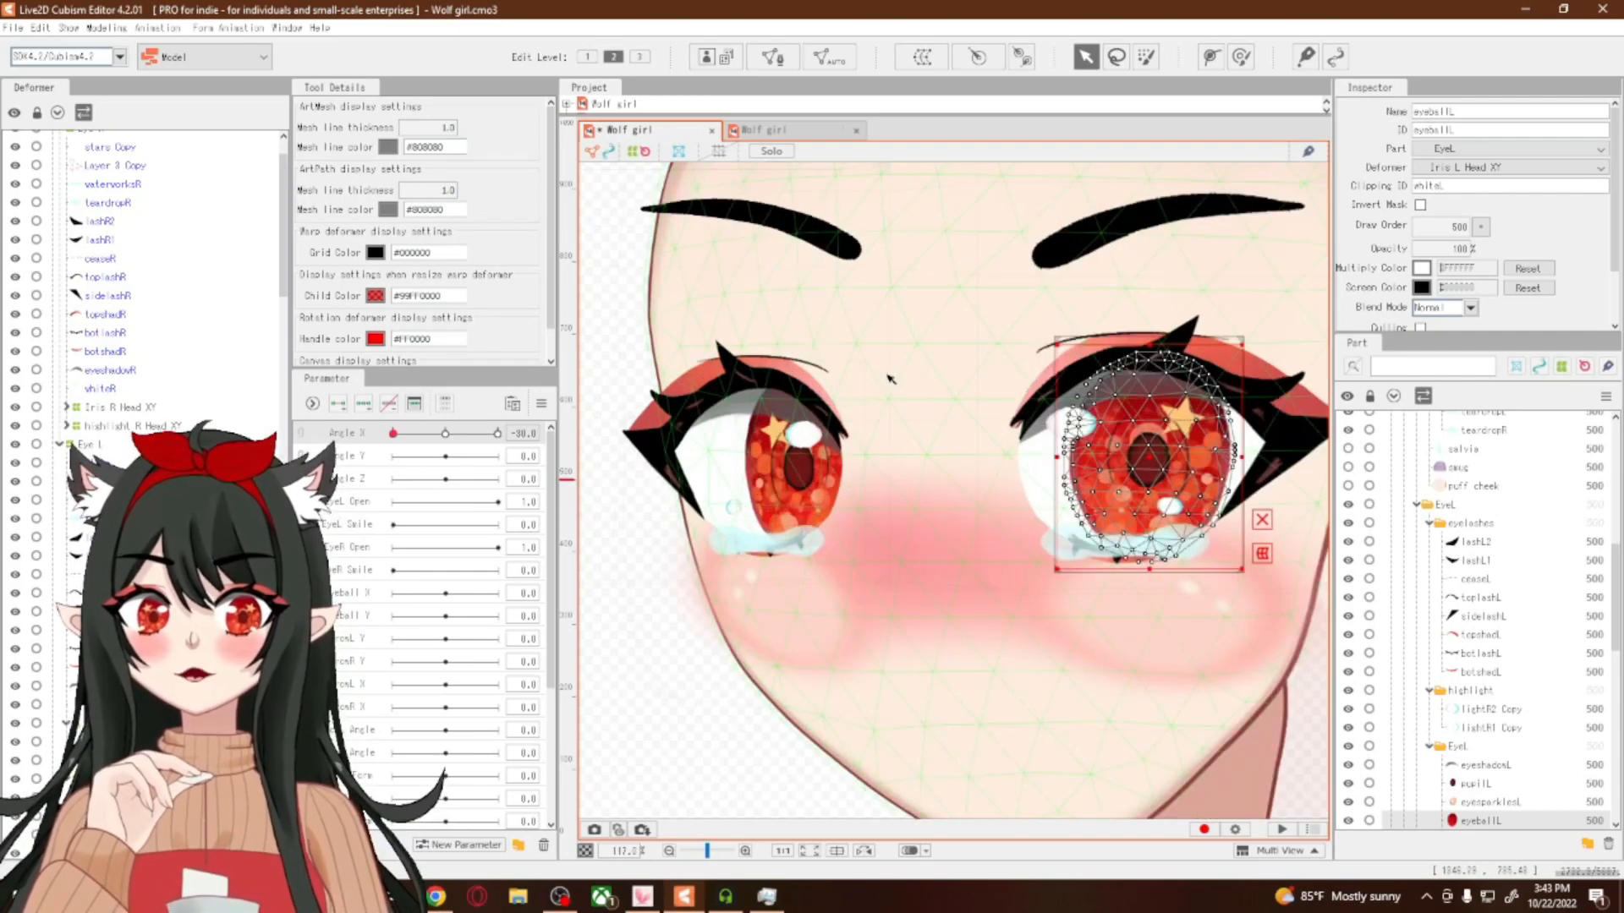
pyautogui.click(132, 413)
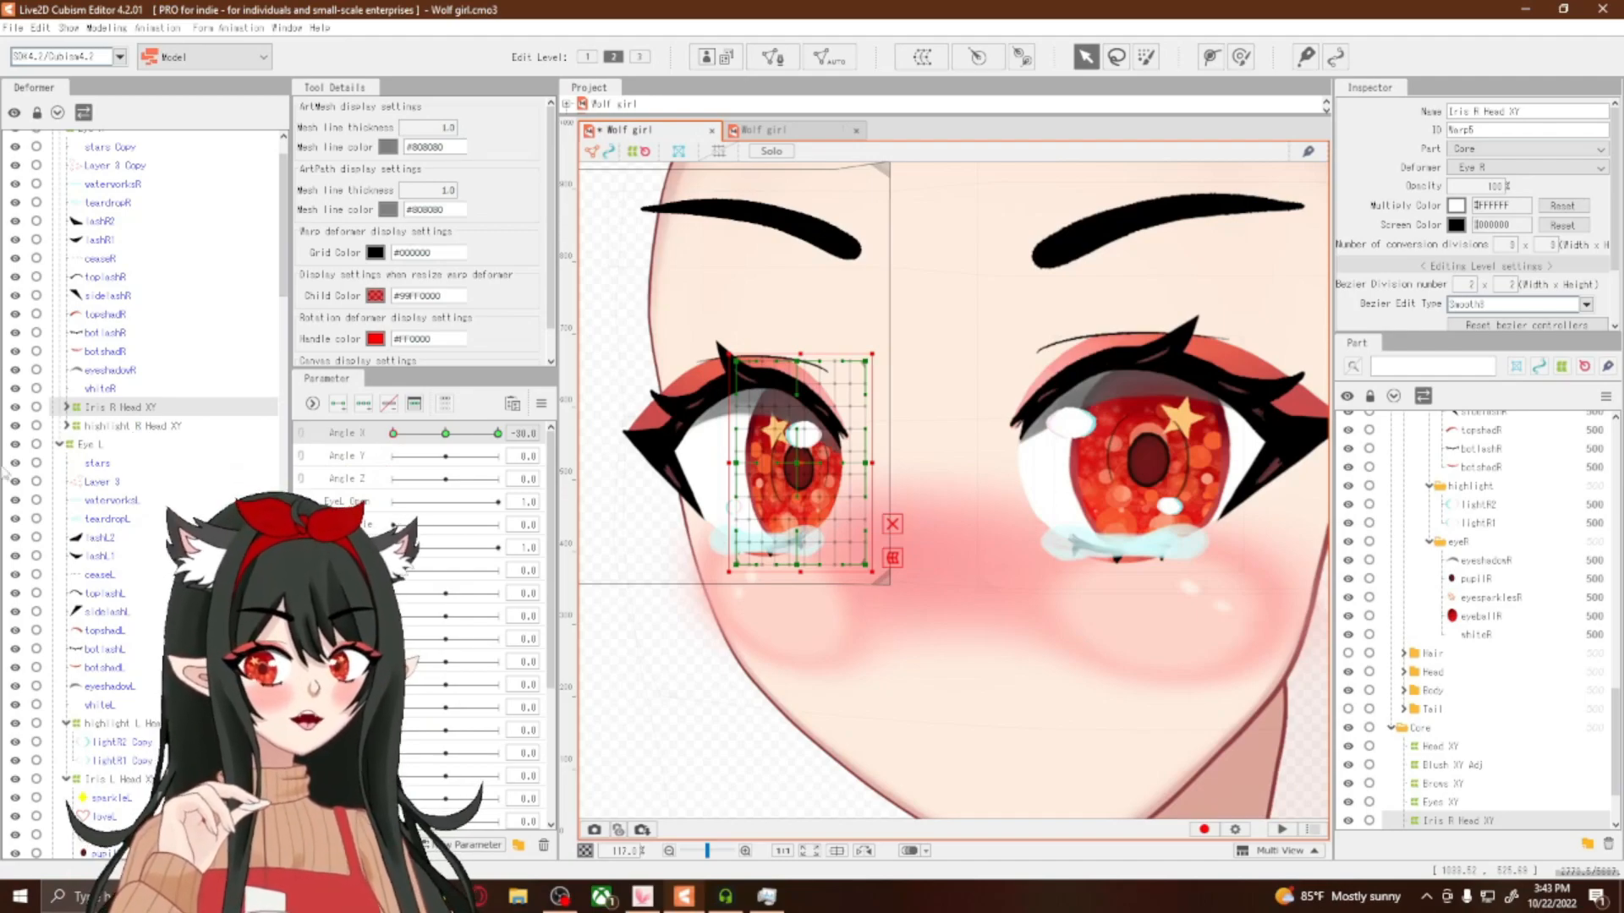
pyautogui.click(133, 426)
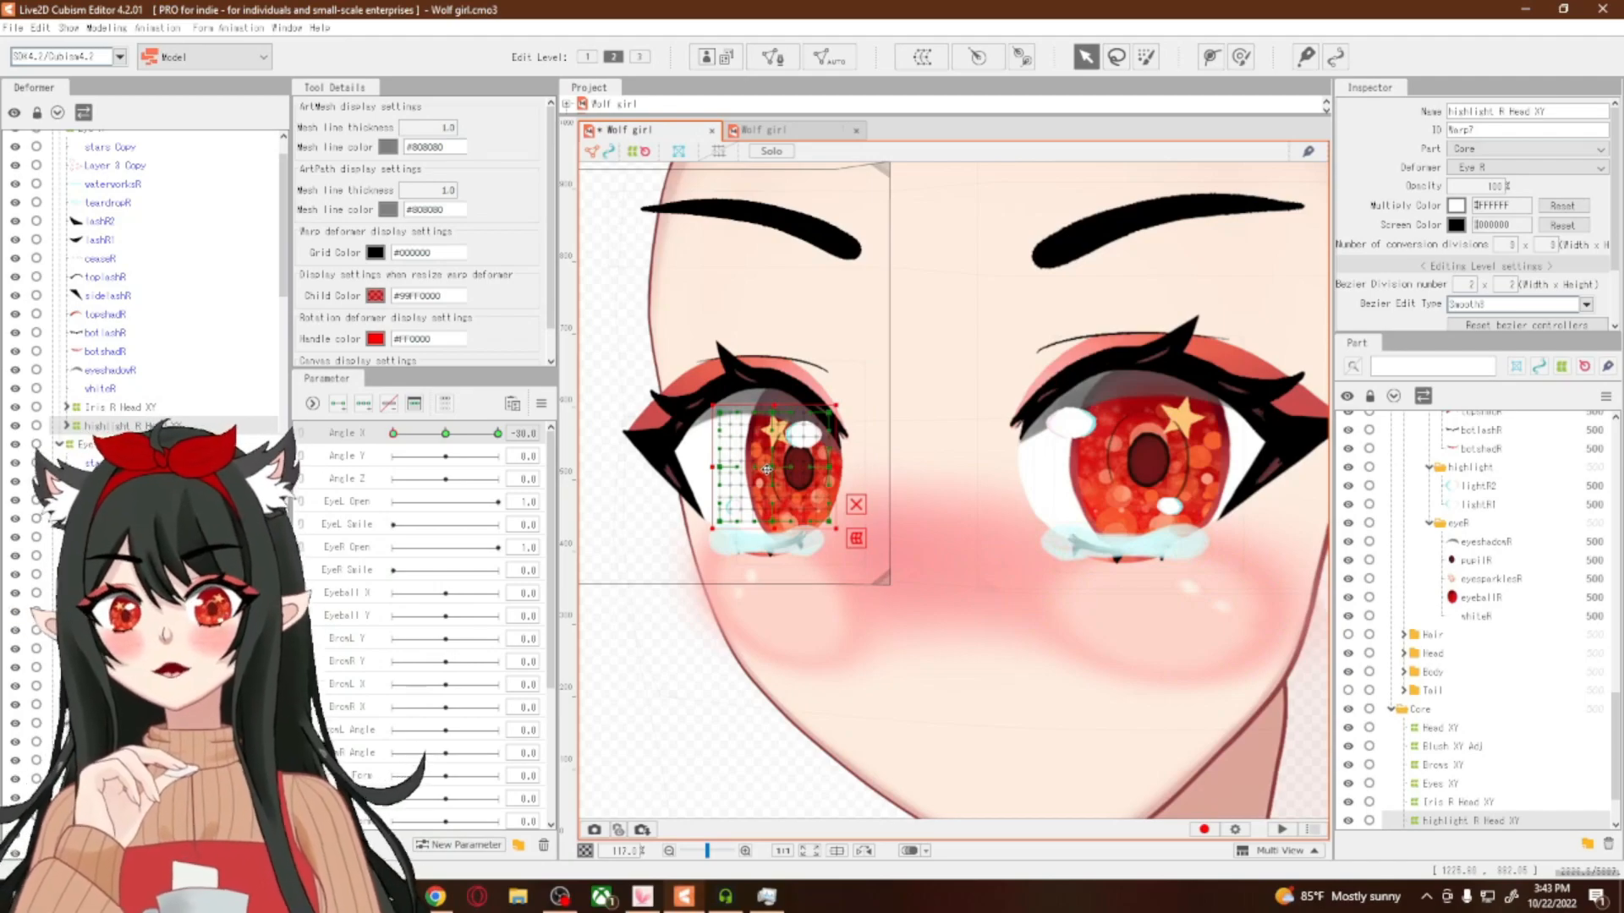
pyautogui.moveTo(767, 470); pyautogui.dragTo(796, 471)
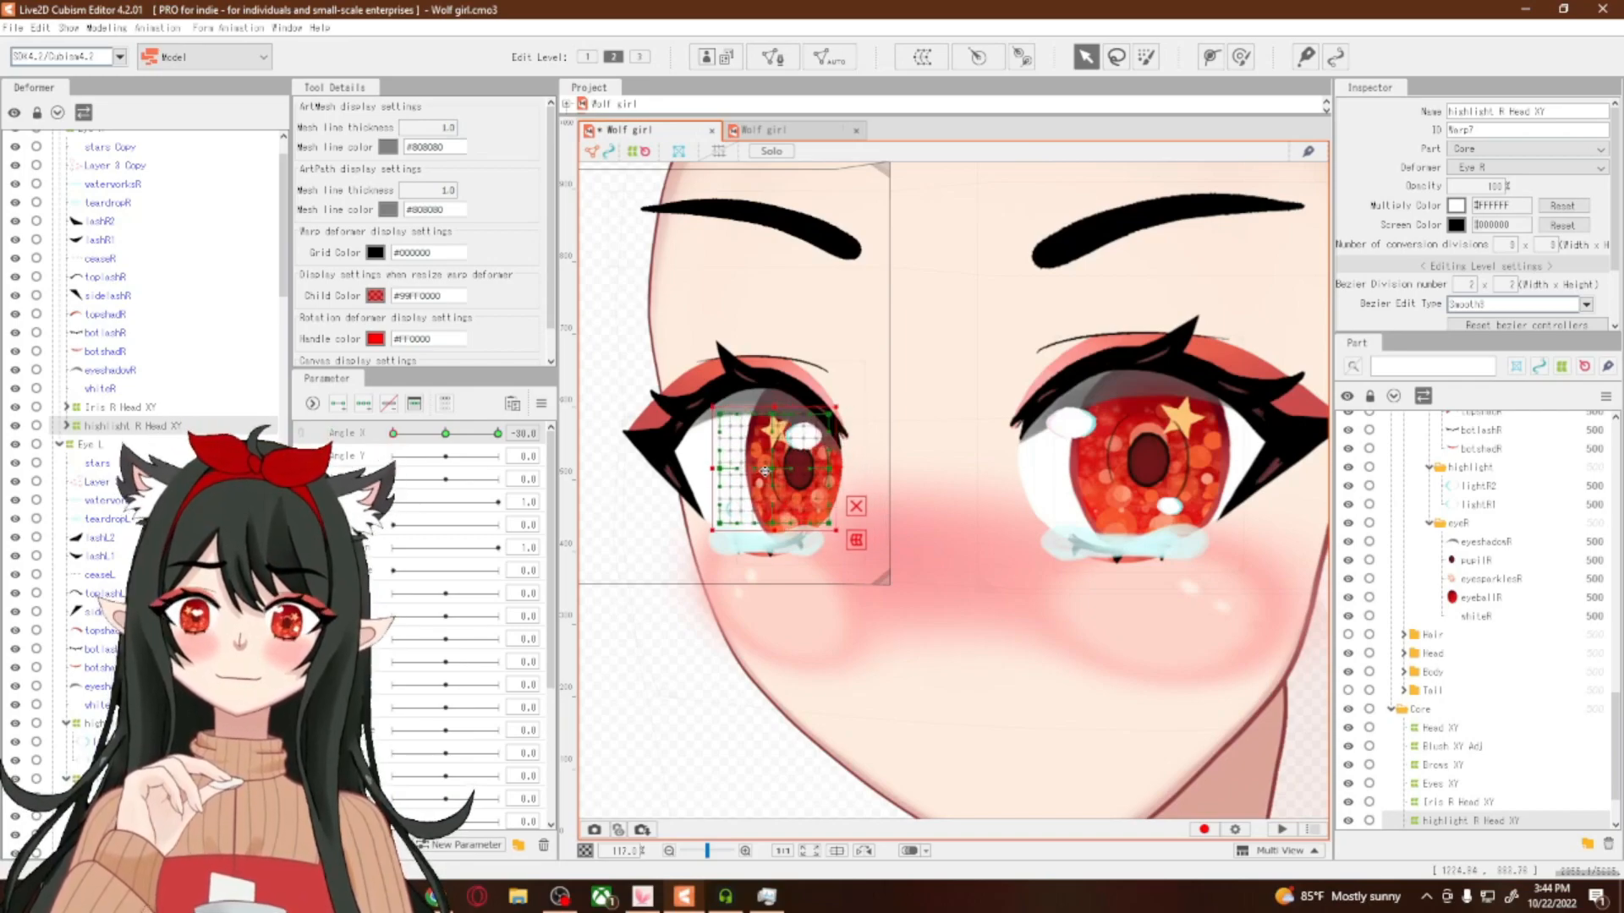
pyautogui.moveTo(750, 469); pyautogui.dragTo(752, 468)
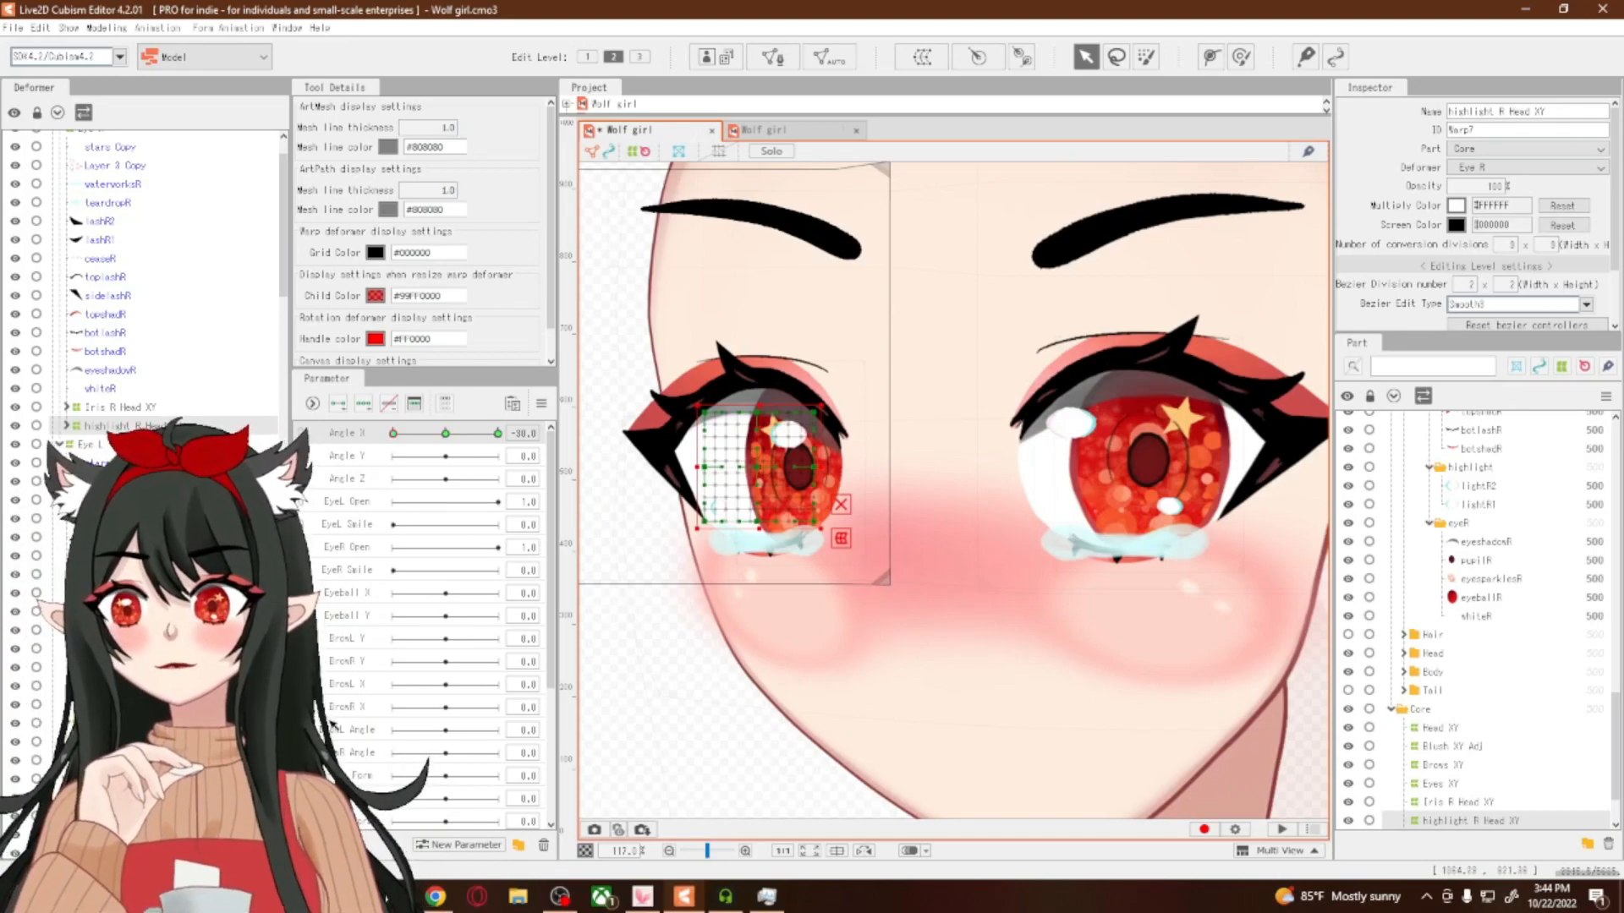
pyautogui.moveTo(757, 468); pyautogui.dragTo(798, 467)
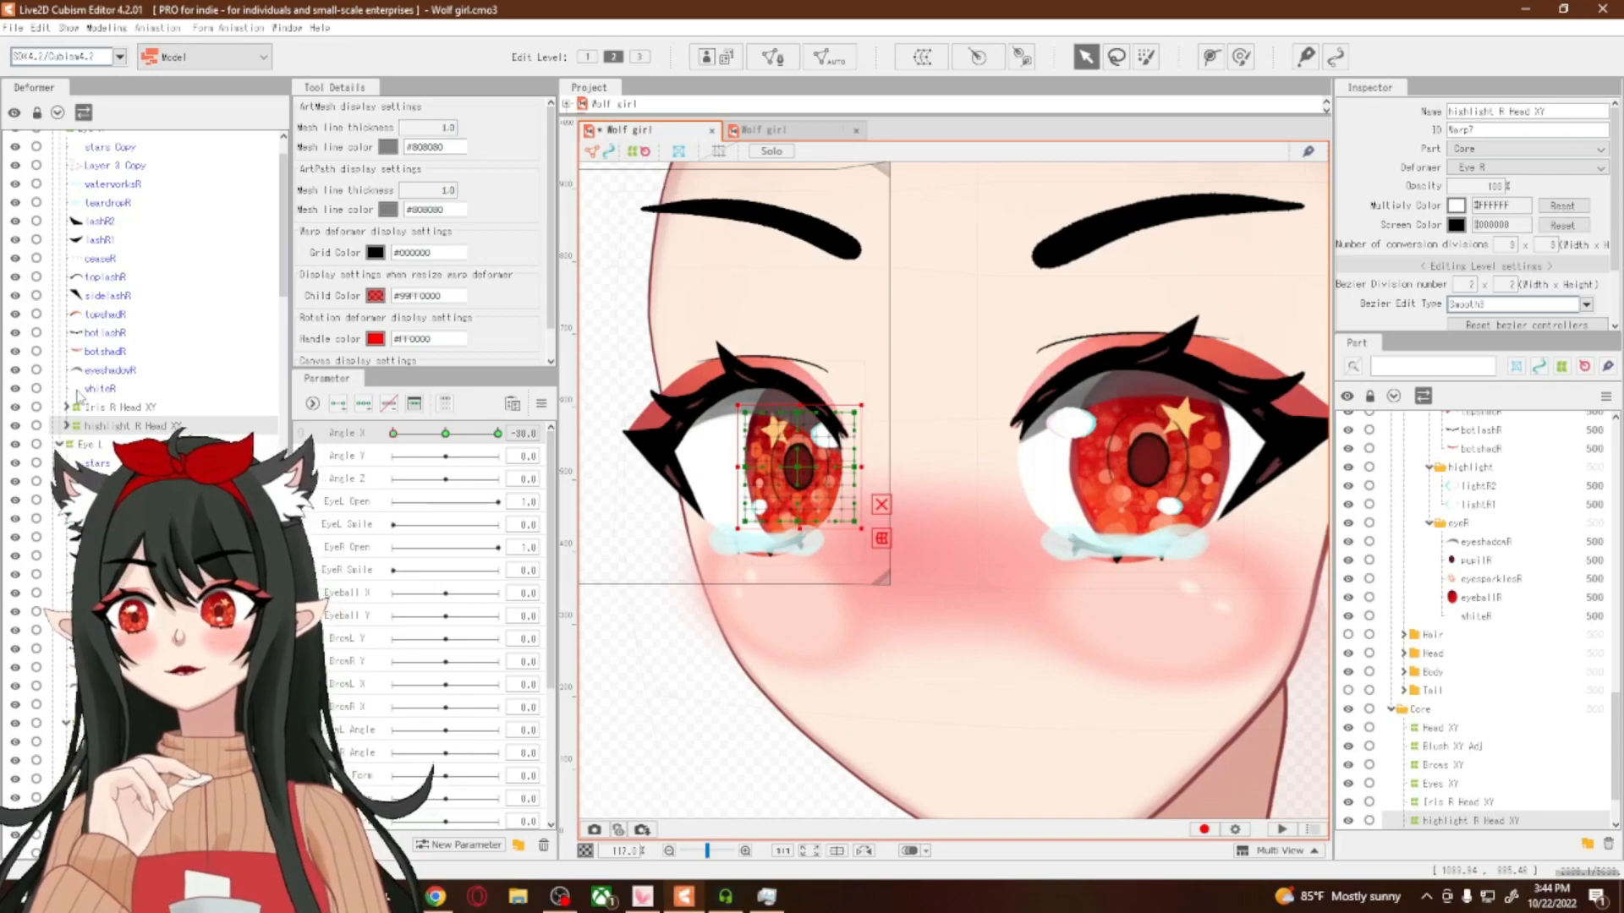
# Shift the highlight L Head XY deformer toward the eye's outer corner, over the left iris, at Angle X -30
pyautogui.click(127, 723)
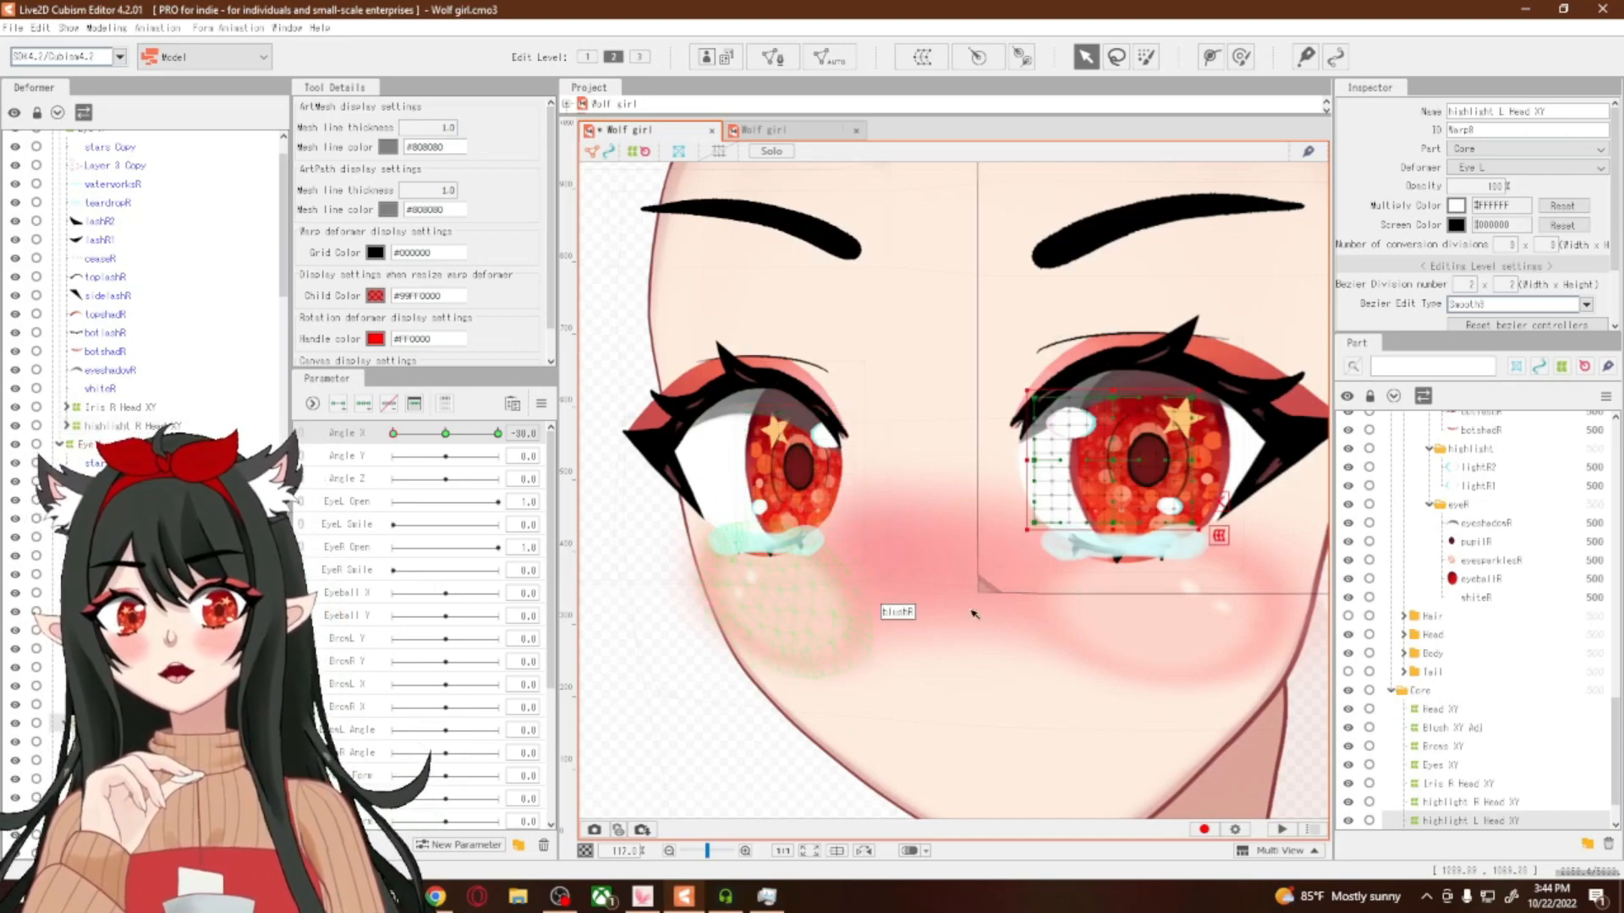
pyautogui.moveTo(1120, 464); pyautogui.dragTo(1151, 463)
pyautogui.scroll(-3, 1134, 598)
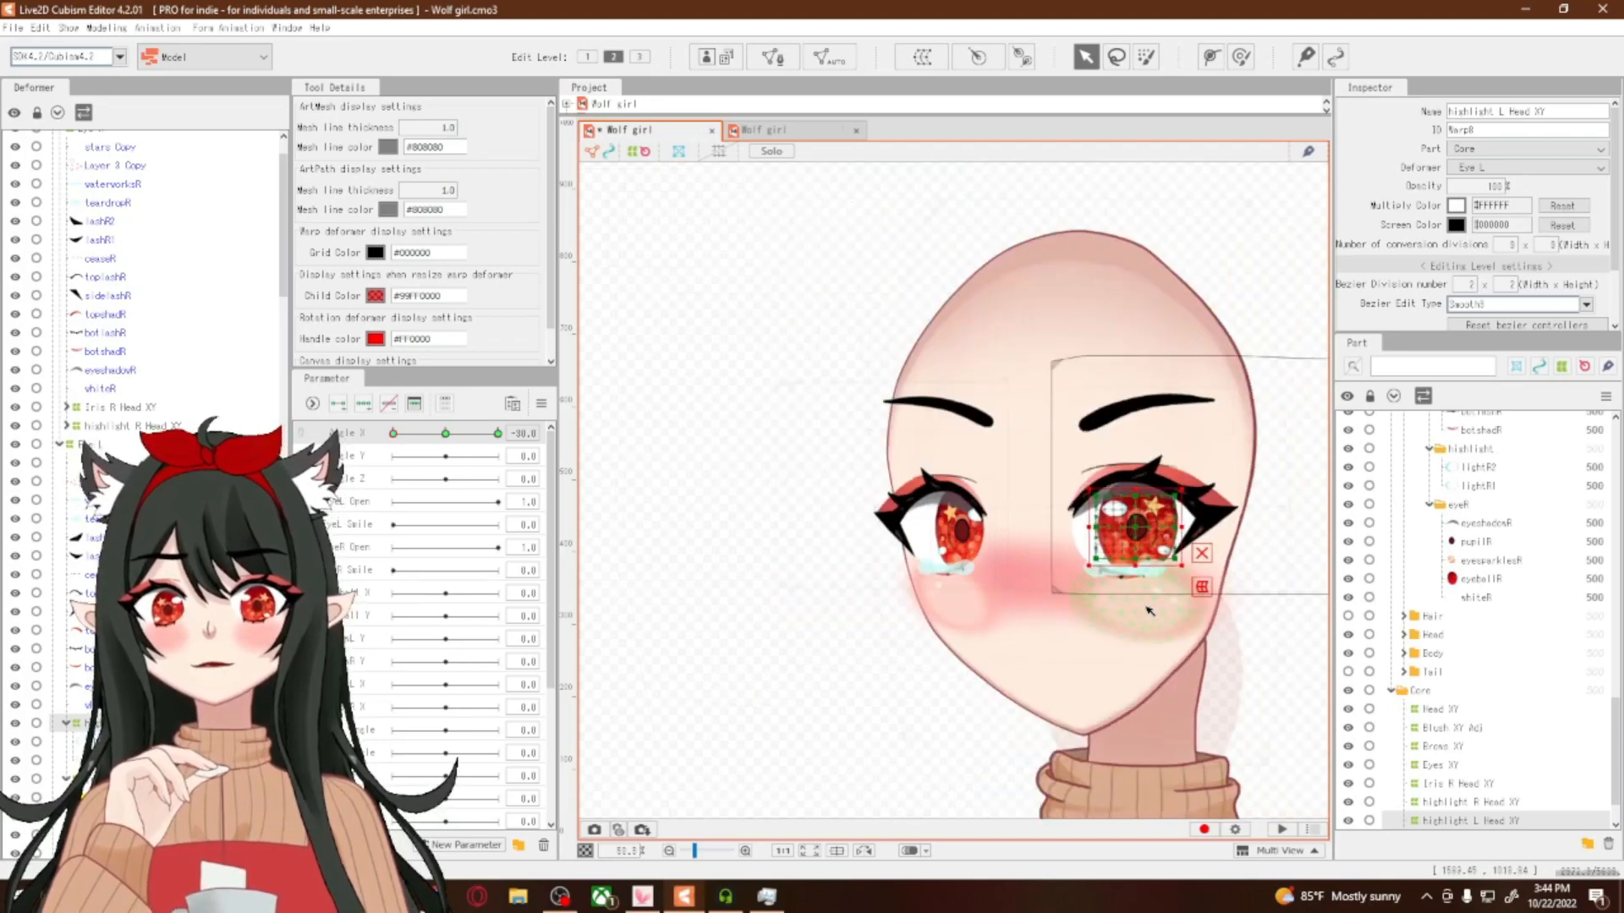
pyautogui.scroll(2, 996, 571)
pyautogui.scroll(2, 994, 570)
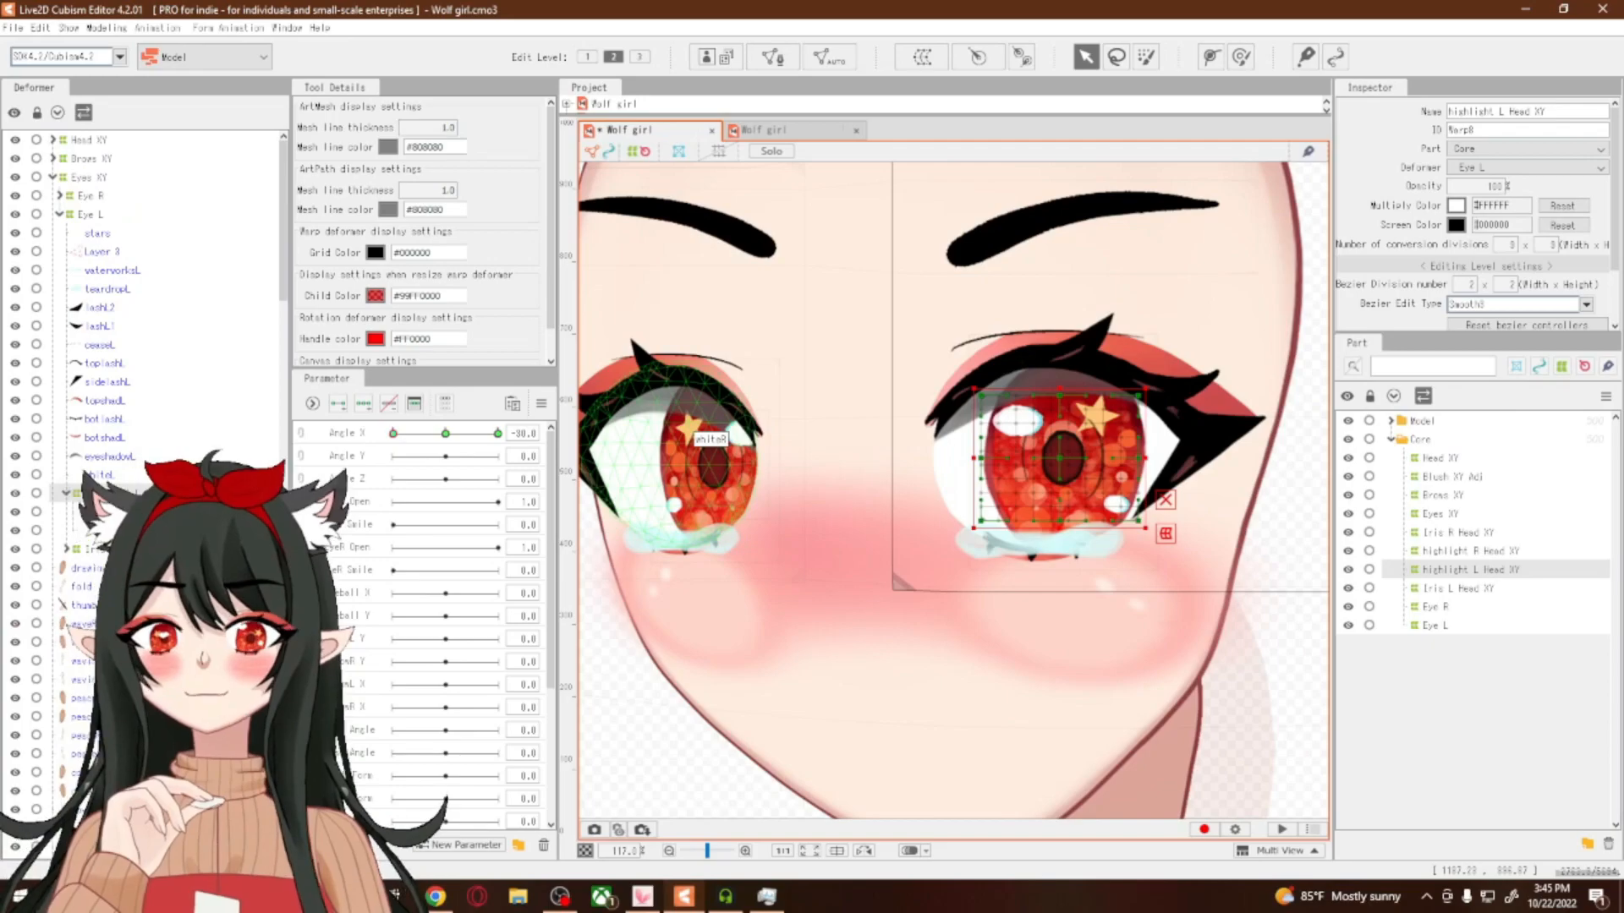
pyautogui.scroll(-3, 874, 609)
pyautogui.scroll(2, 873, 609)
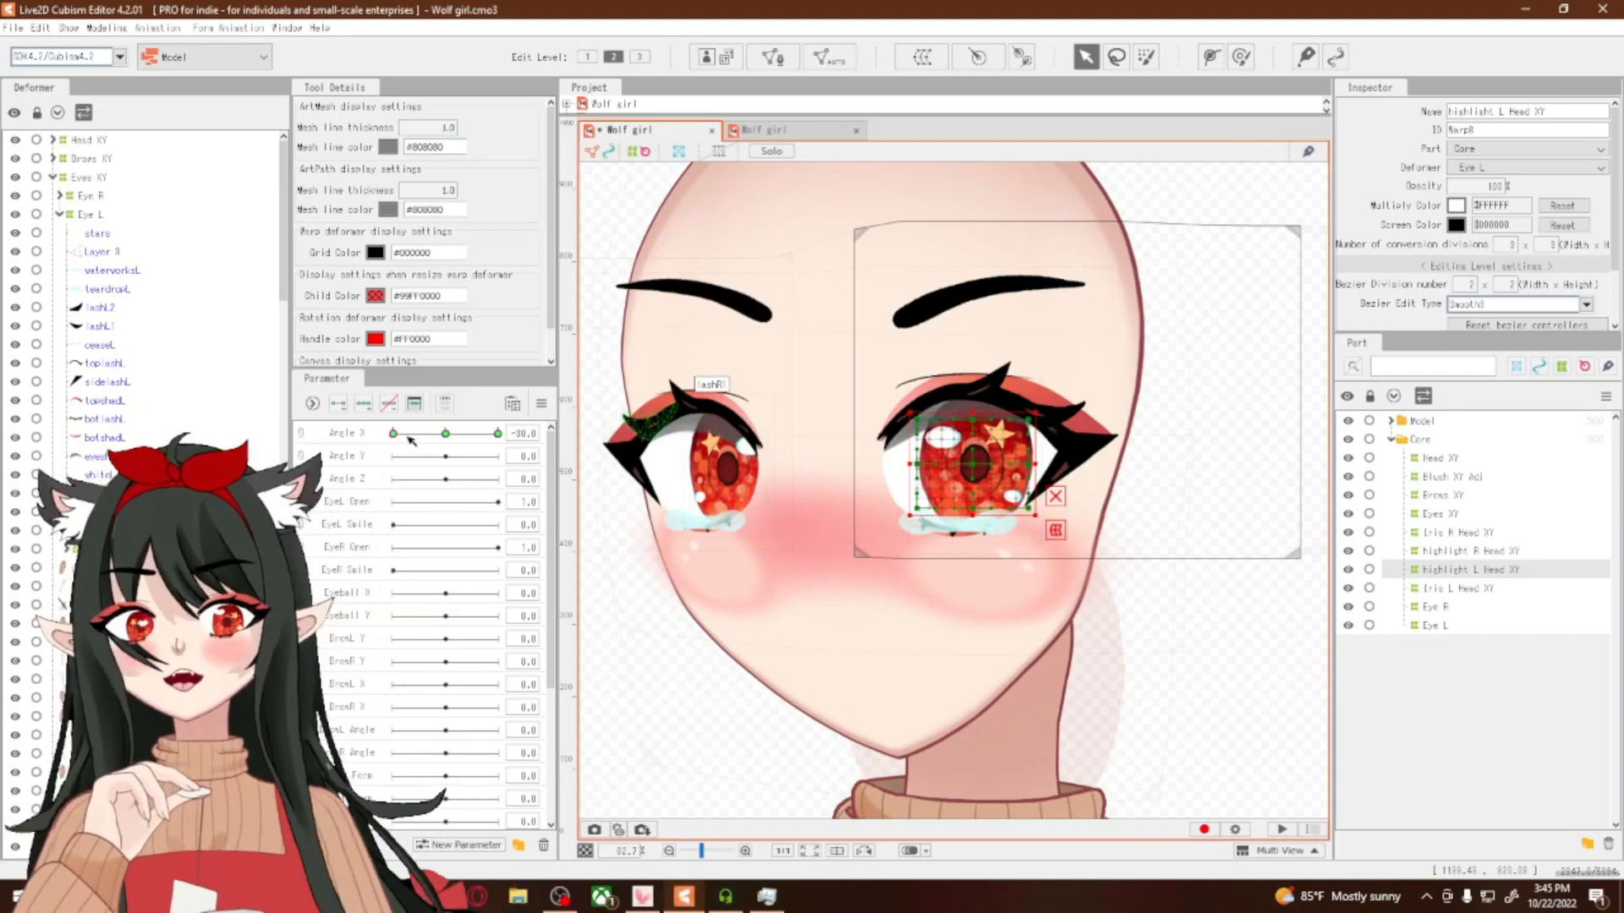
# Shift the Iris L and highlight L Head XY deformers together toward the nose at Angle X 30
pyautogui.click(447, 434)
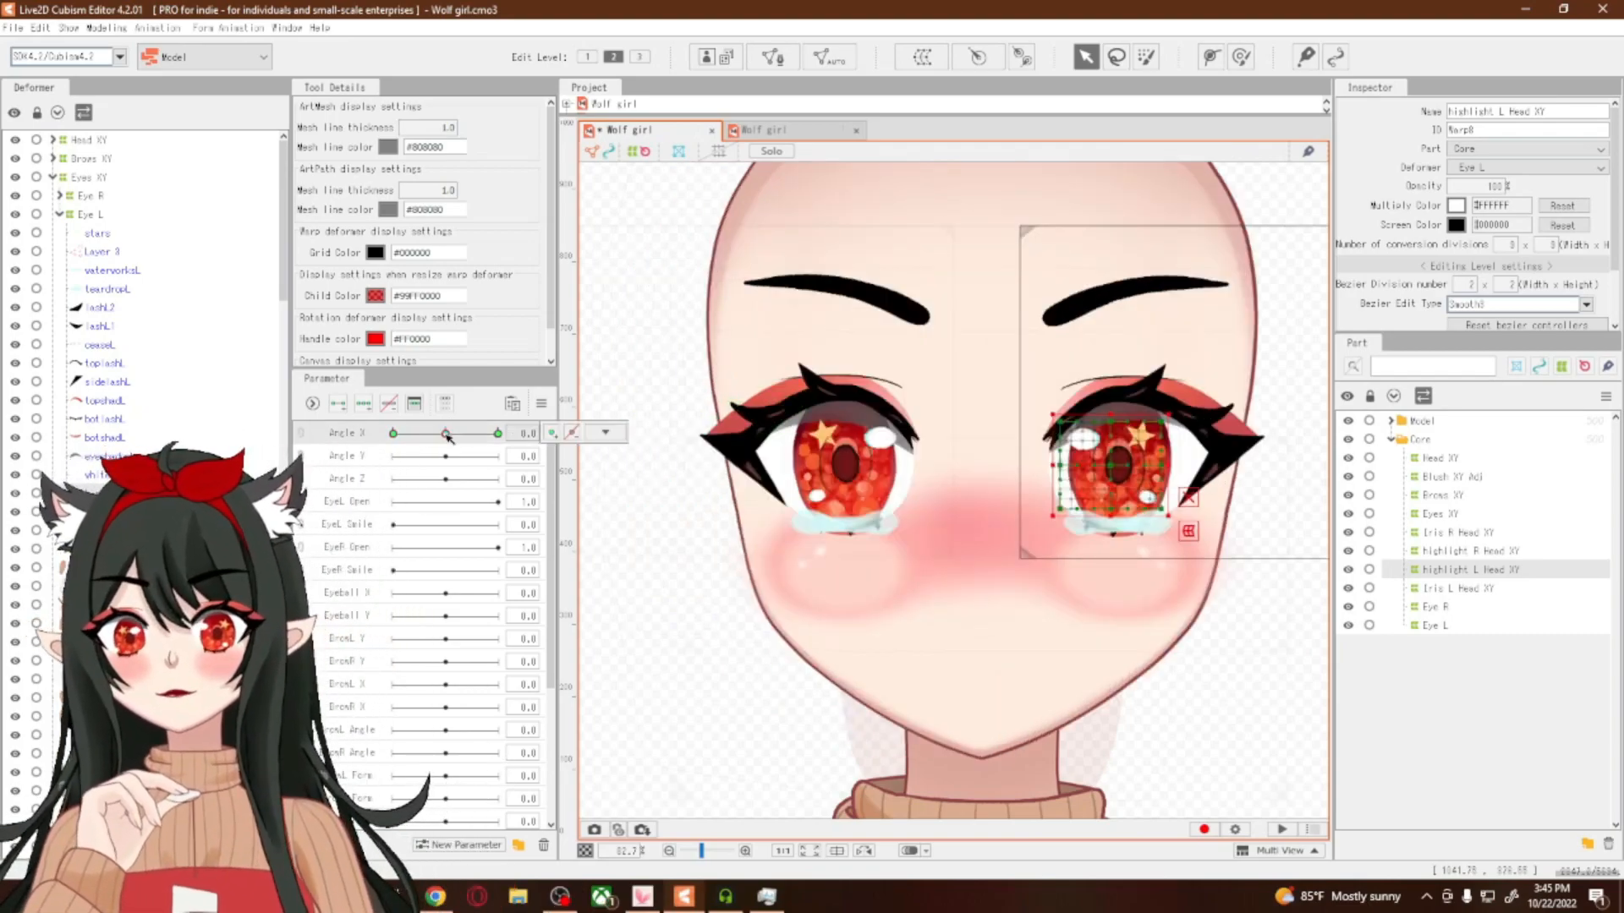
pyautogui.moveTo(447, 434); pyautogui.dragTo(507, 436)
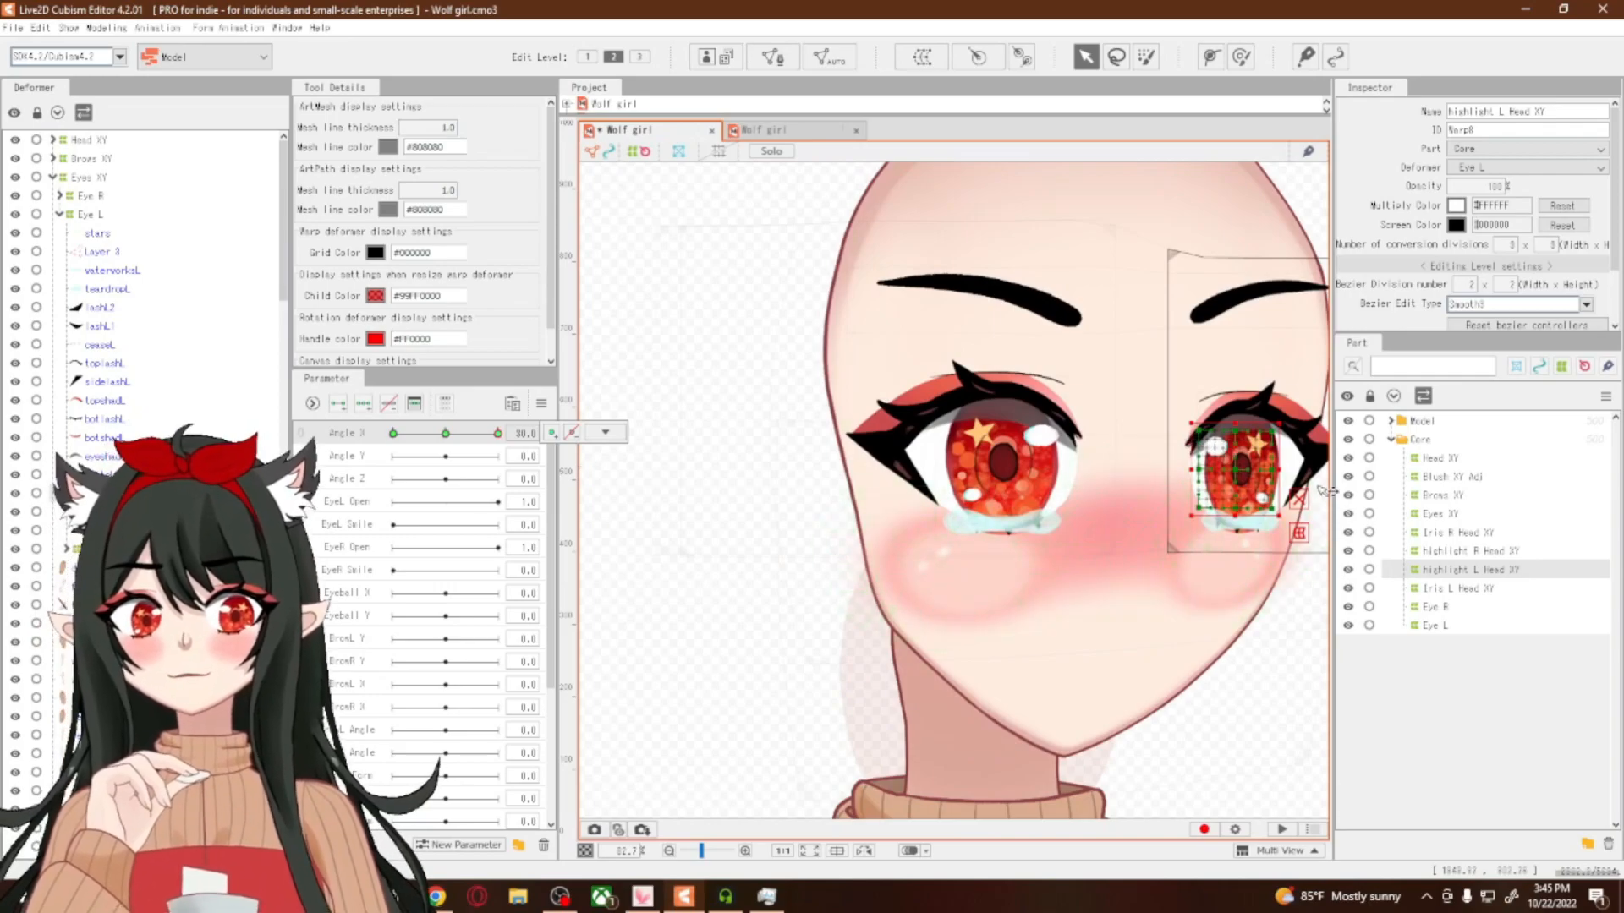
pyautogui.scroll(2, 1315, 495)
pyautogui.scroll(2, 1302, 490)
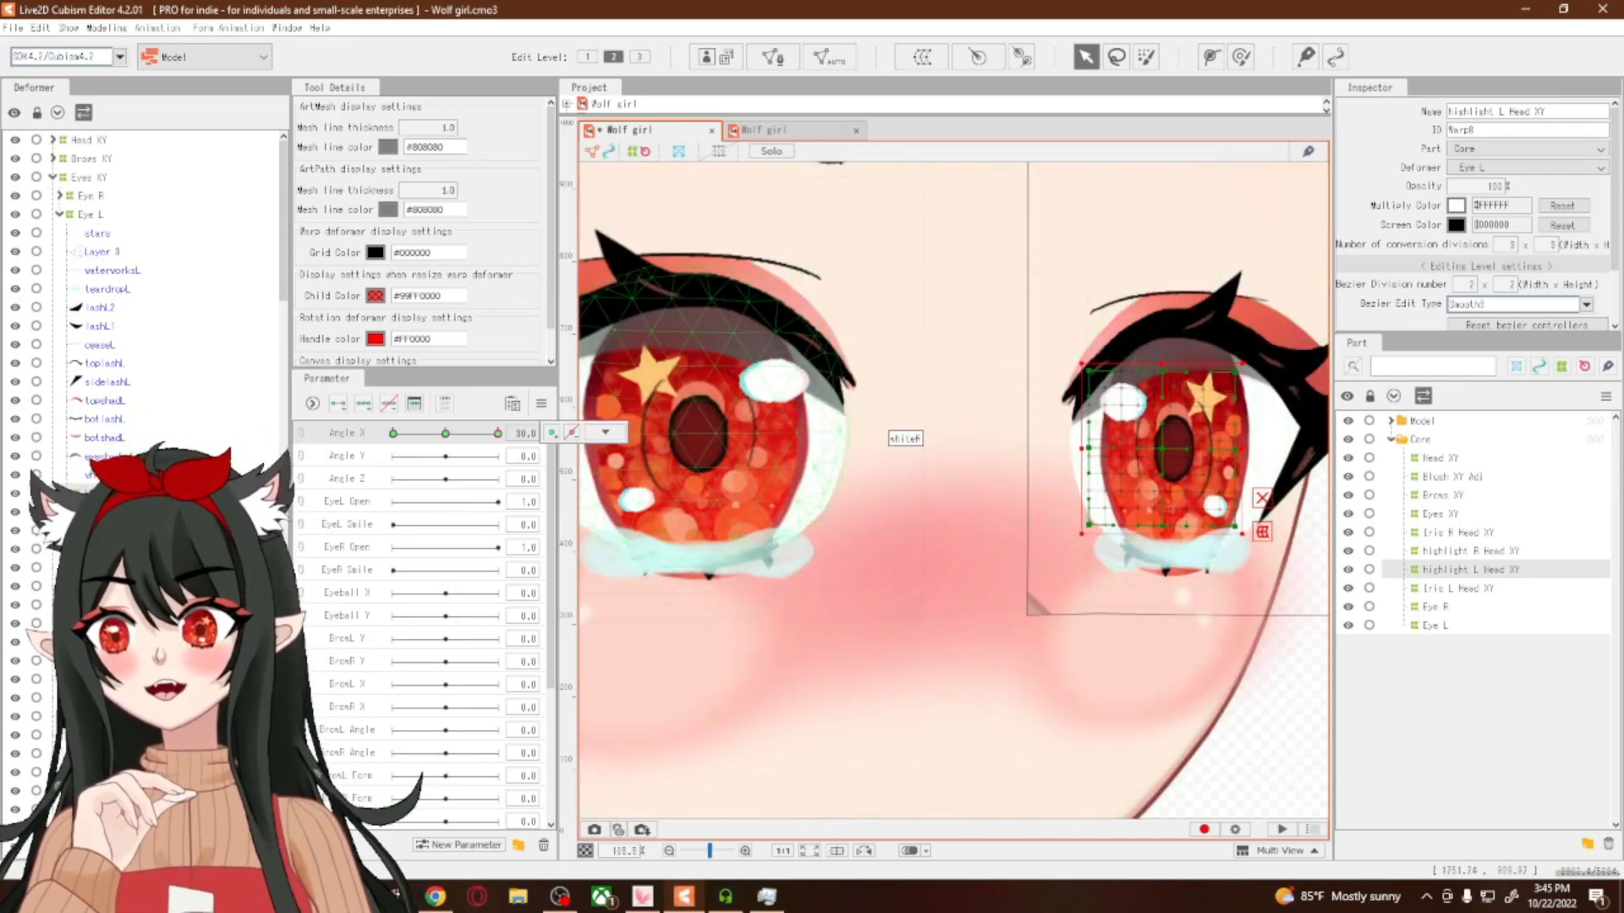
pyautogui.keyDown('ctrl'); pyautogui.click(1459, 588); pyautogui.keyUp('ctrl')
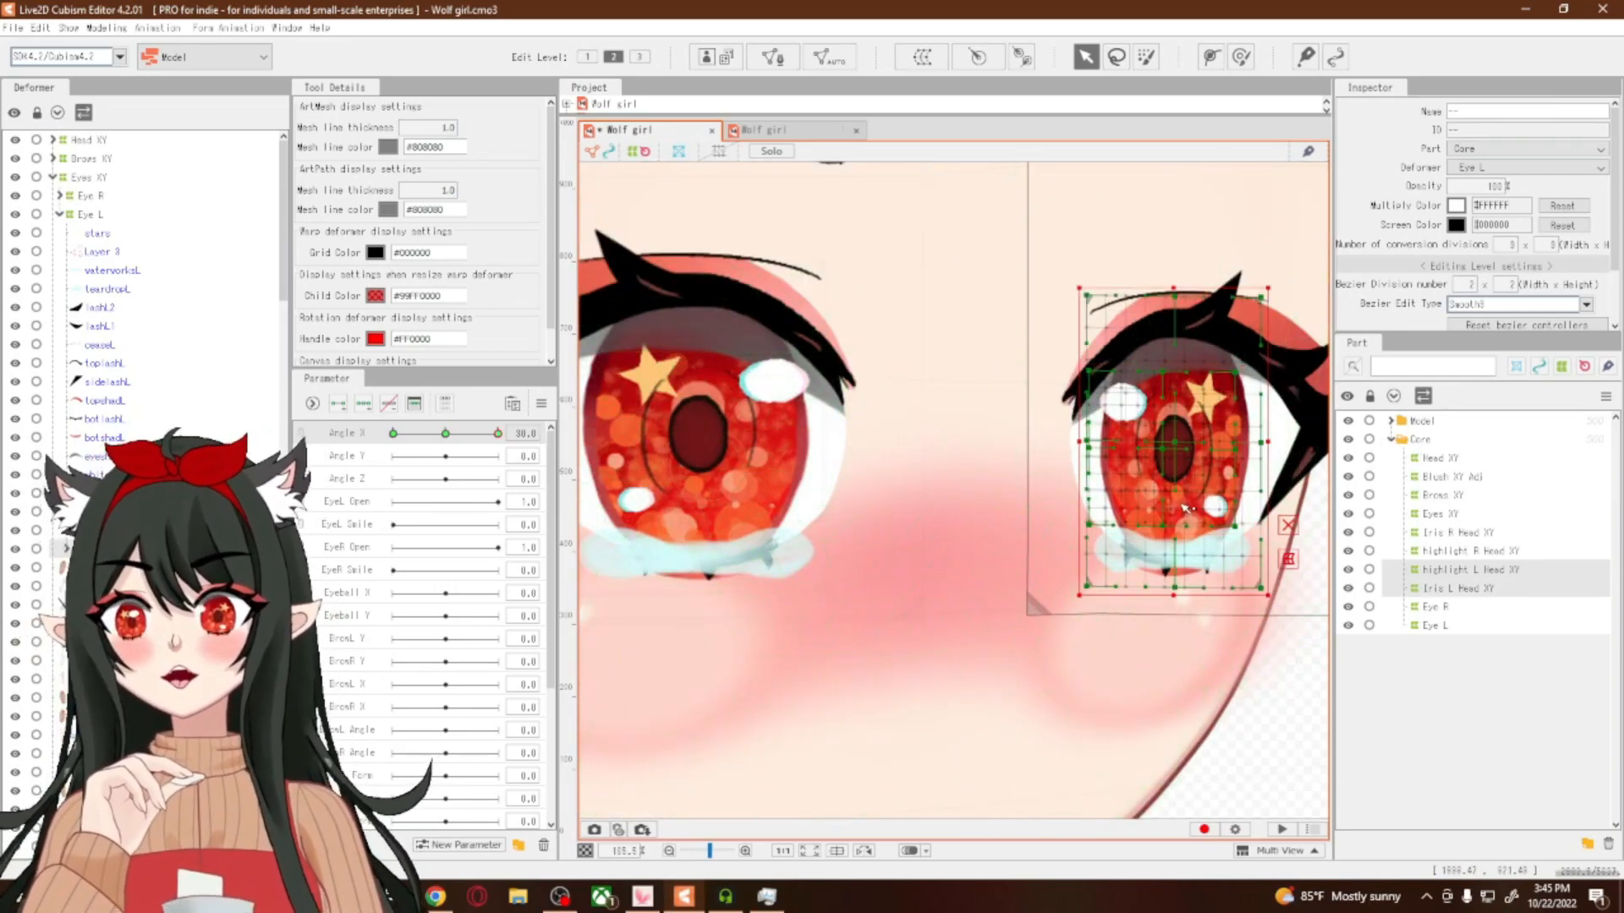
pyautogui.moveTo(1164, 451); pyautogui.dragTo(1114, 451)
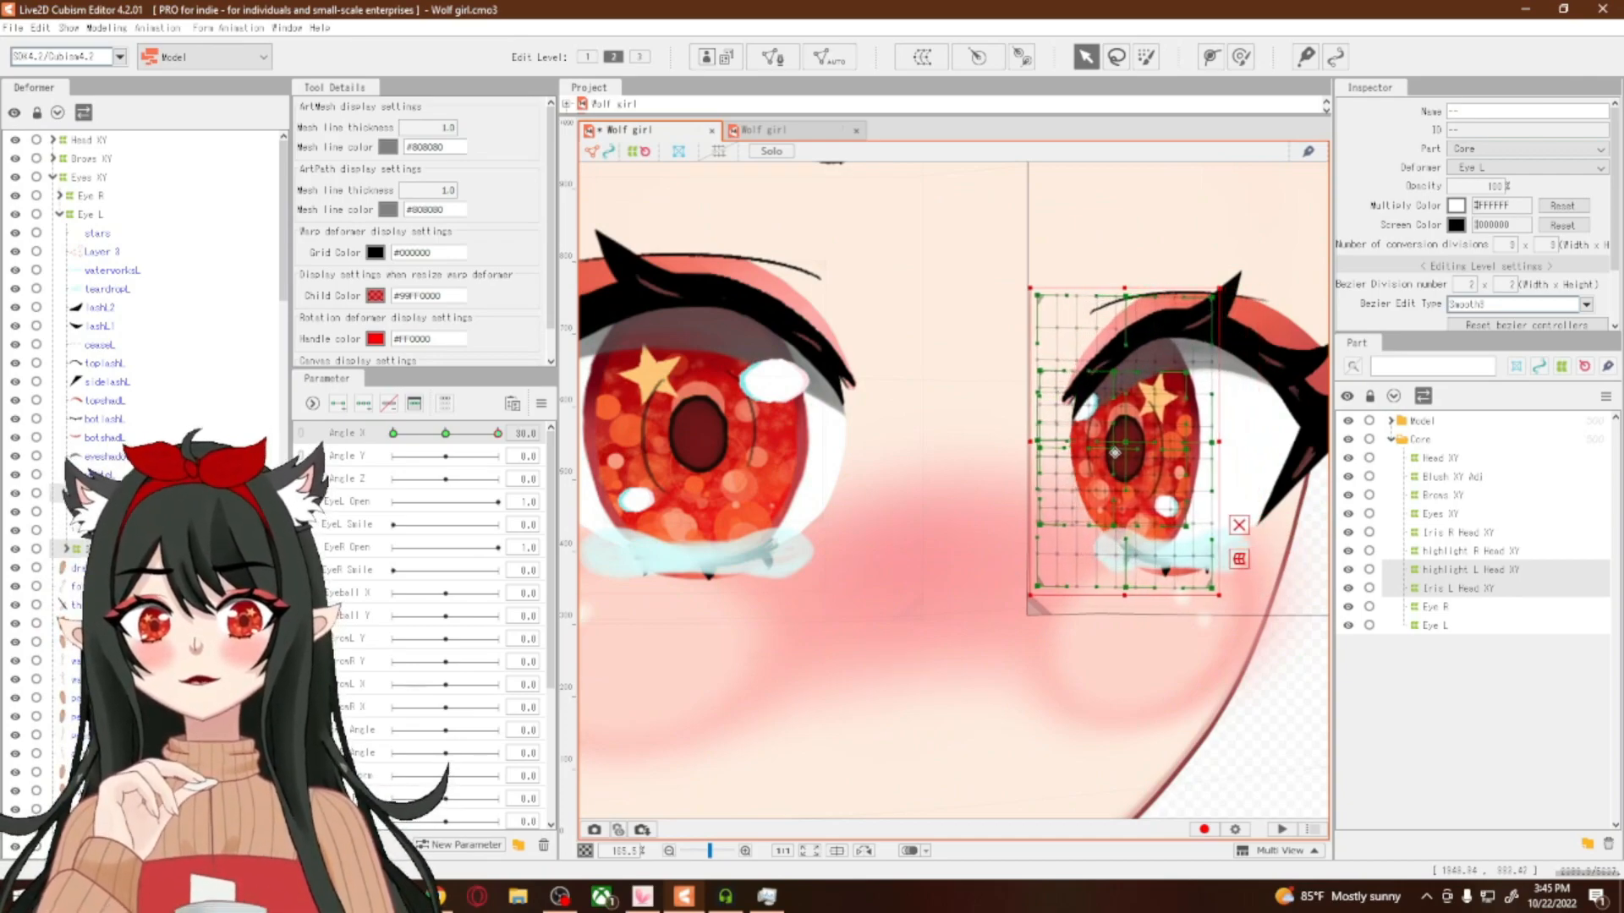
pyautogui.scroll(-4, 961, 542)
pyautogui.scroll(3, 871, 545)
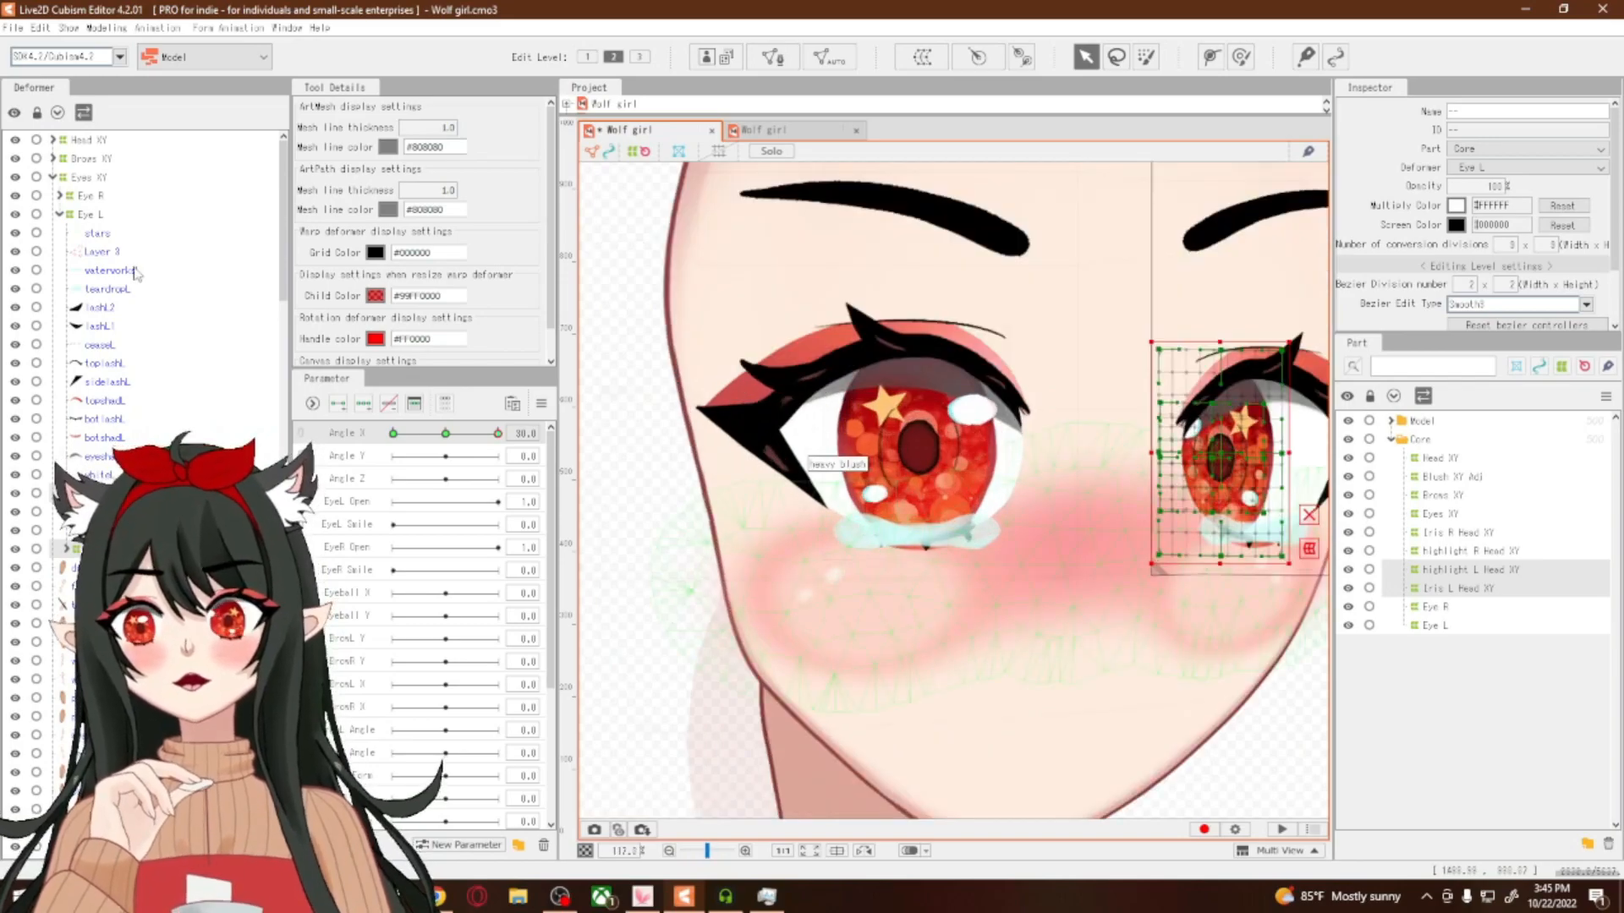
# Shift the Iris R and highlight R Head XY deformers together slightly toward the eye's outer corner at Angle X 30
pyautogui.click(71, 198)
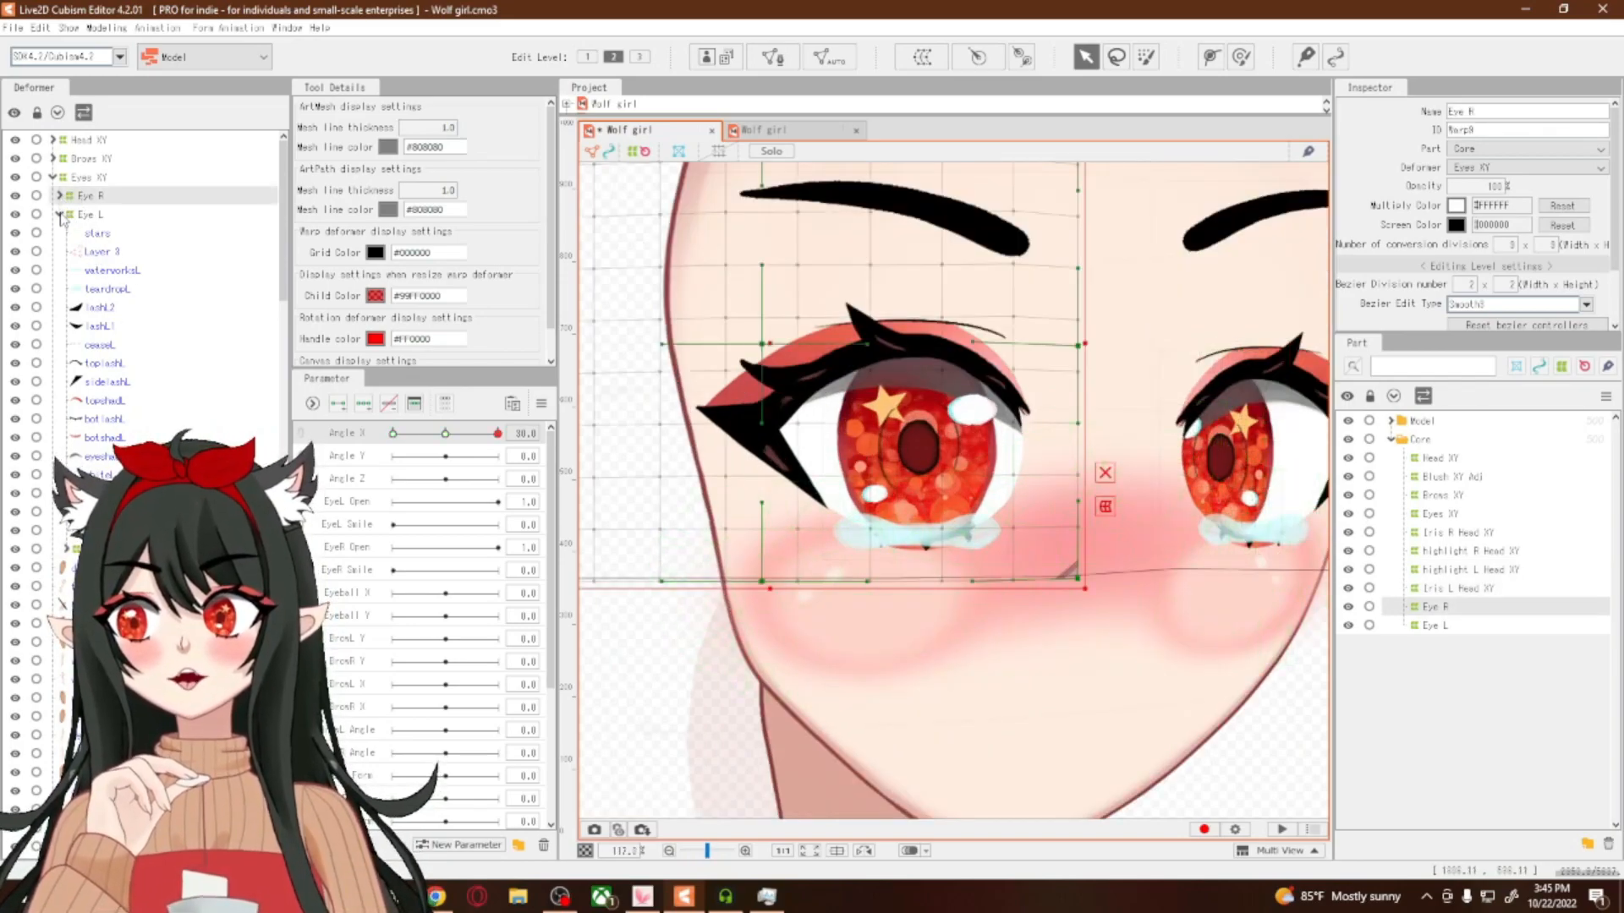
pyautogui.click(59, 196)
pyautogui.click(93, 476)
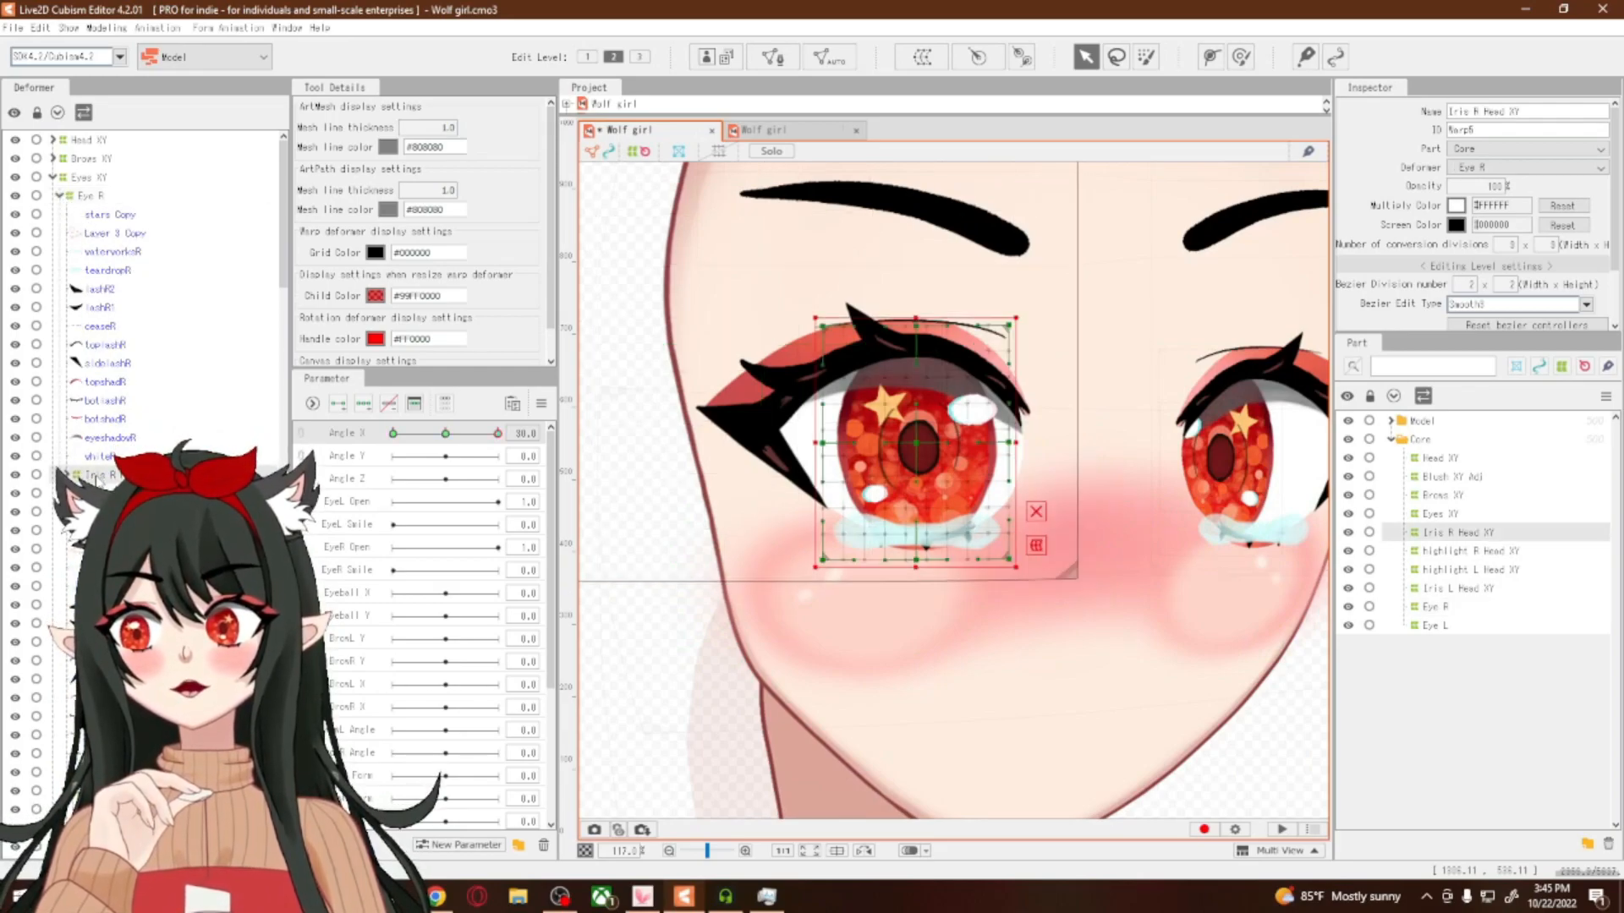
pyautogui.keyDown('ctrl'); pyautogui.click(98, 494); pyautogui.keyUp('ctrl')
pyautogui.moveTo(916, 446); pyautogui.dragTo(902, 449)
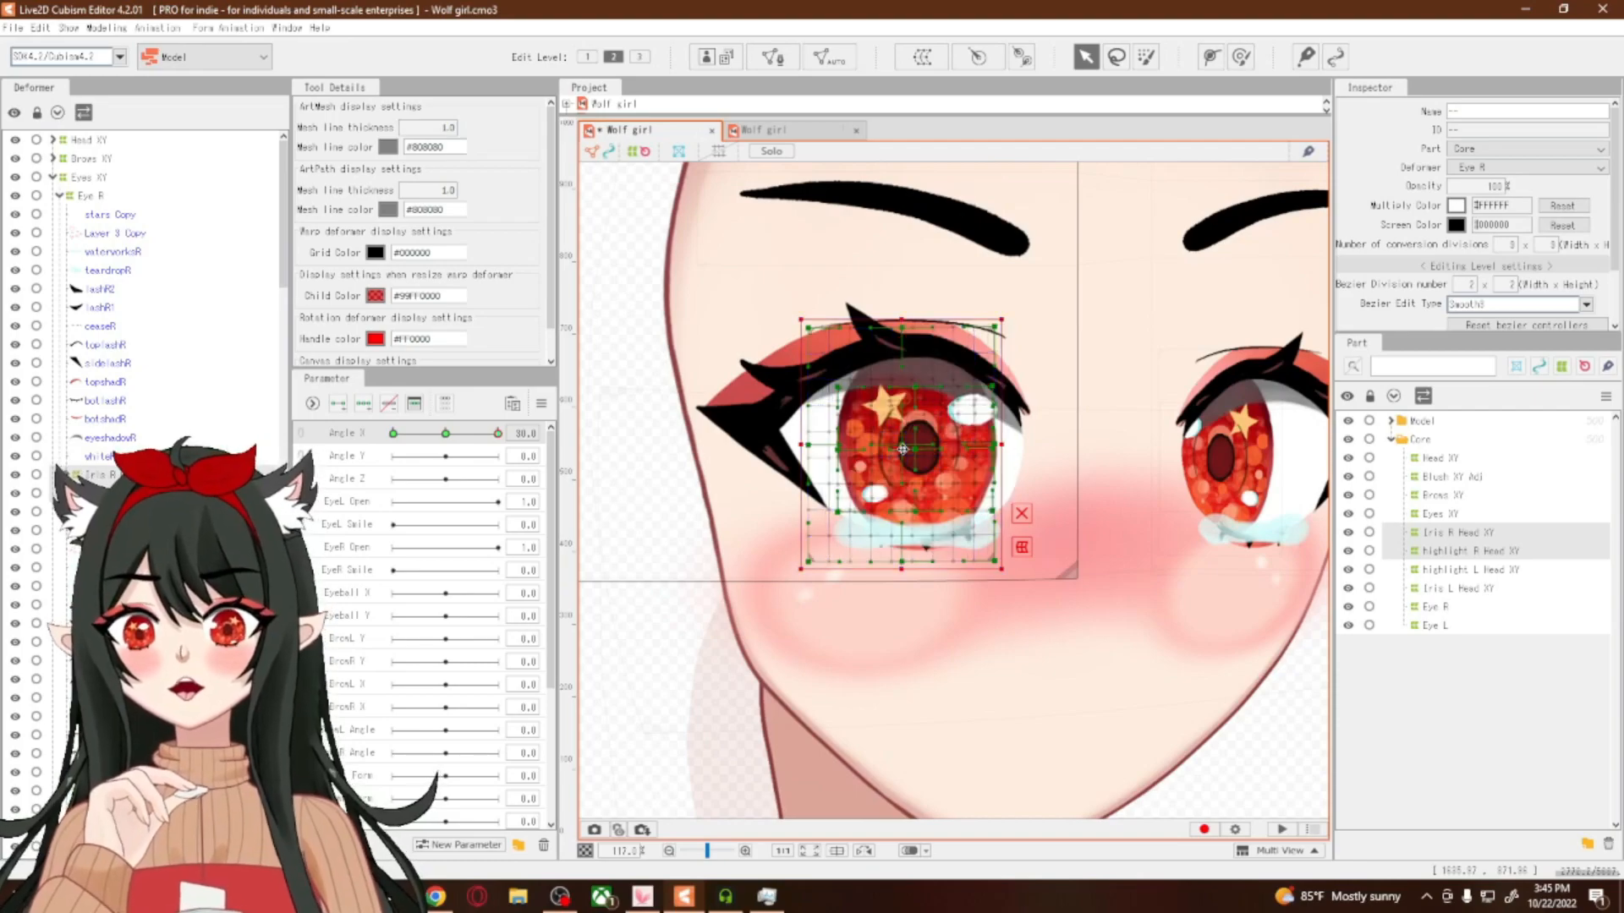
pyautogui.hotkey('ctrl', 'z')
pyautogui.moveTo(905, 444); pyautogui.dragTo(894, 444)
pyautogui.scroll(-3, 985, 565)
pyautogui.scroll(2, 973, 585)
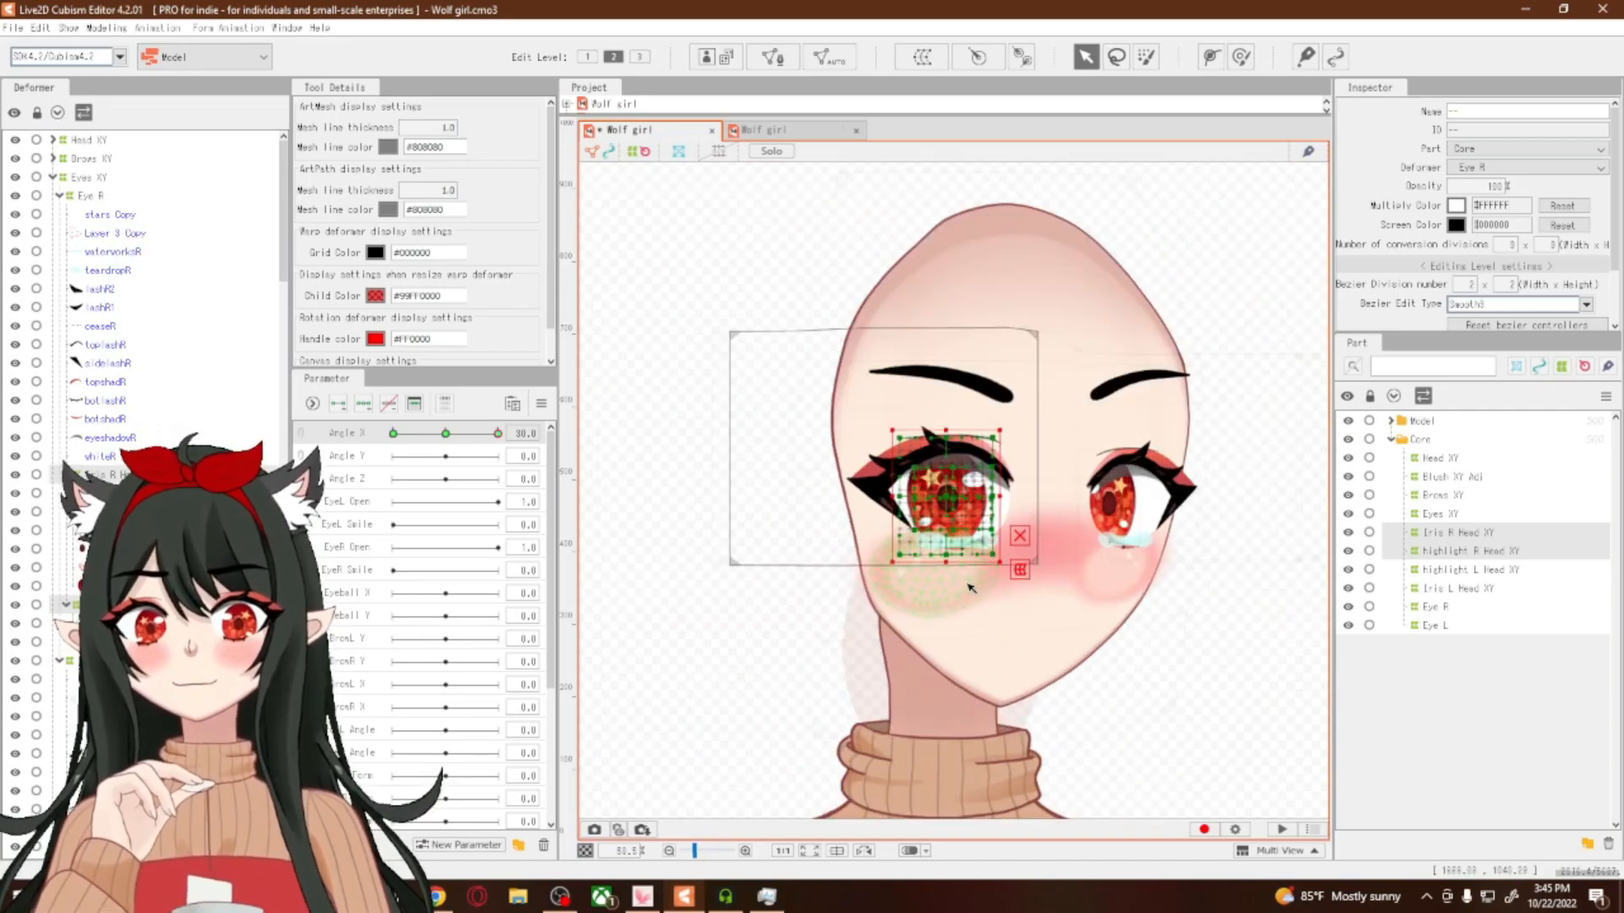
# Check the eyes across the Angle X range, return Angle X to 0, and save the model
pyautogui.moveTo(451, 439); pyautogui.dragTo(521, 563)
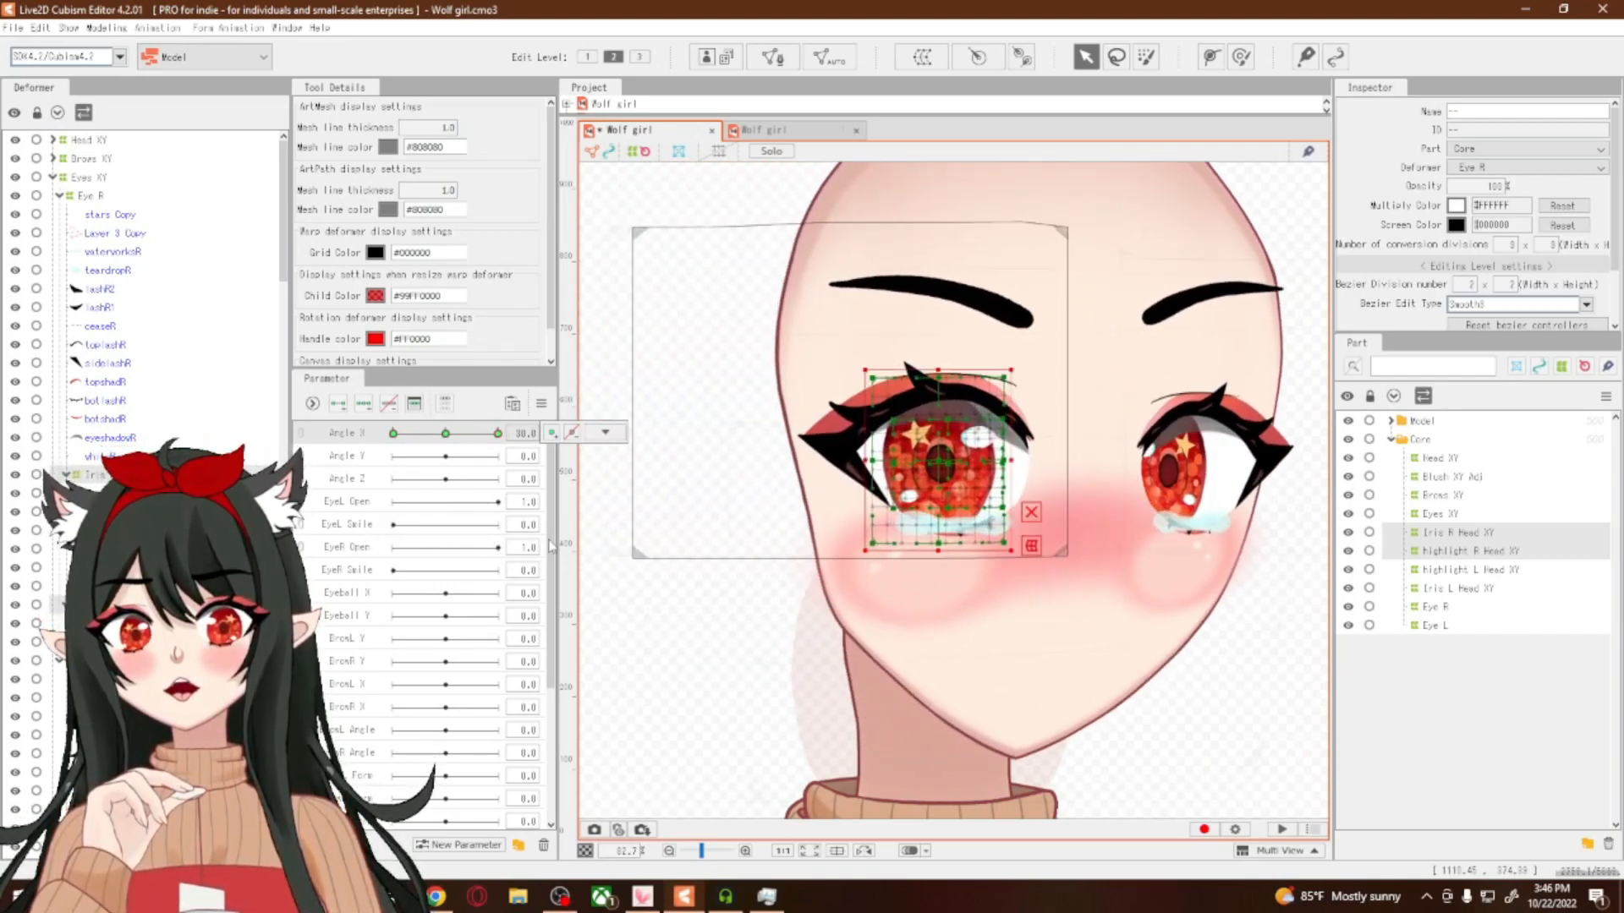
pyautogui.rightClick(447, 439)
pyautogui.click(448, 438)
pyautogui.click(448, 436)
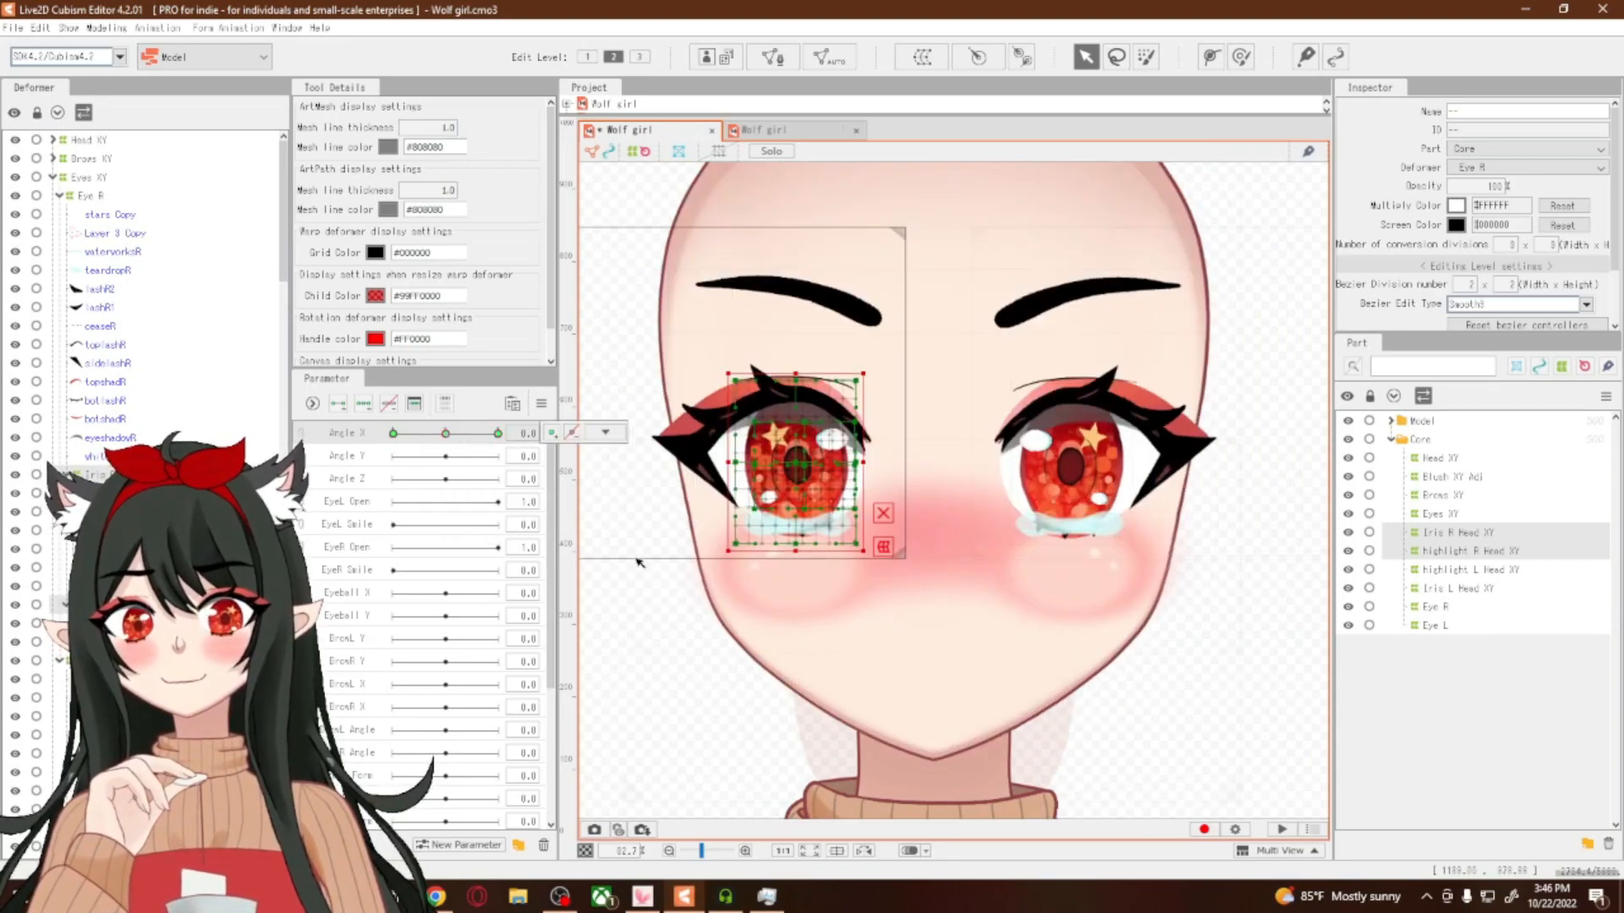
pyautogui.click(643, 608)
pyautogui.click(13, 27)
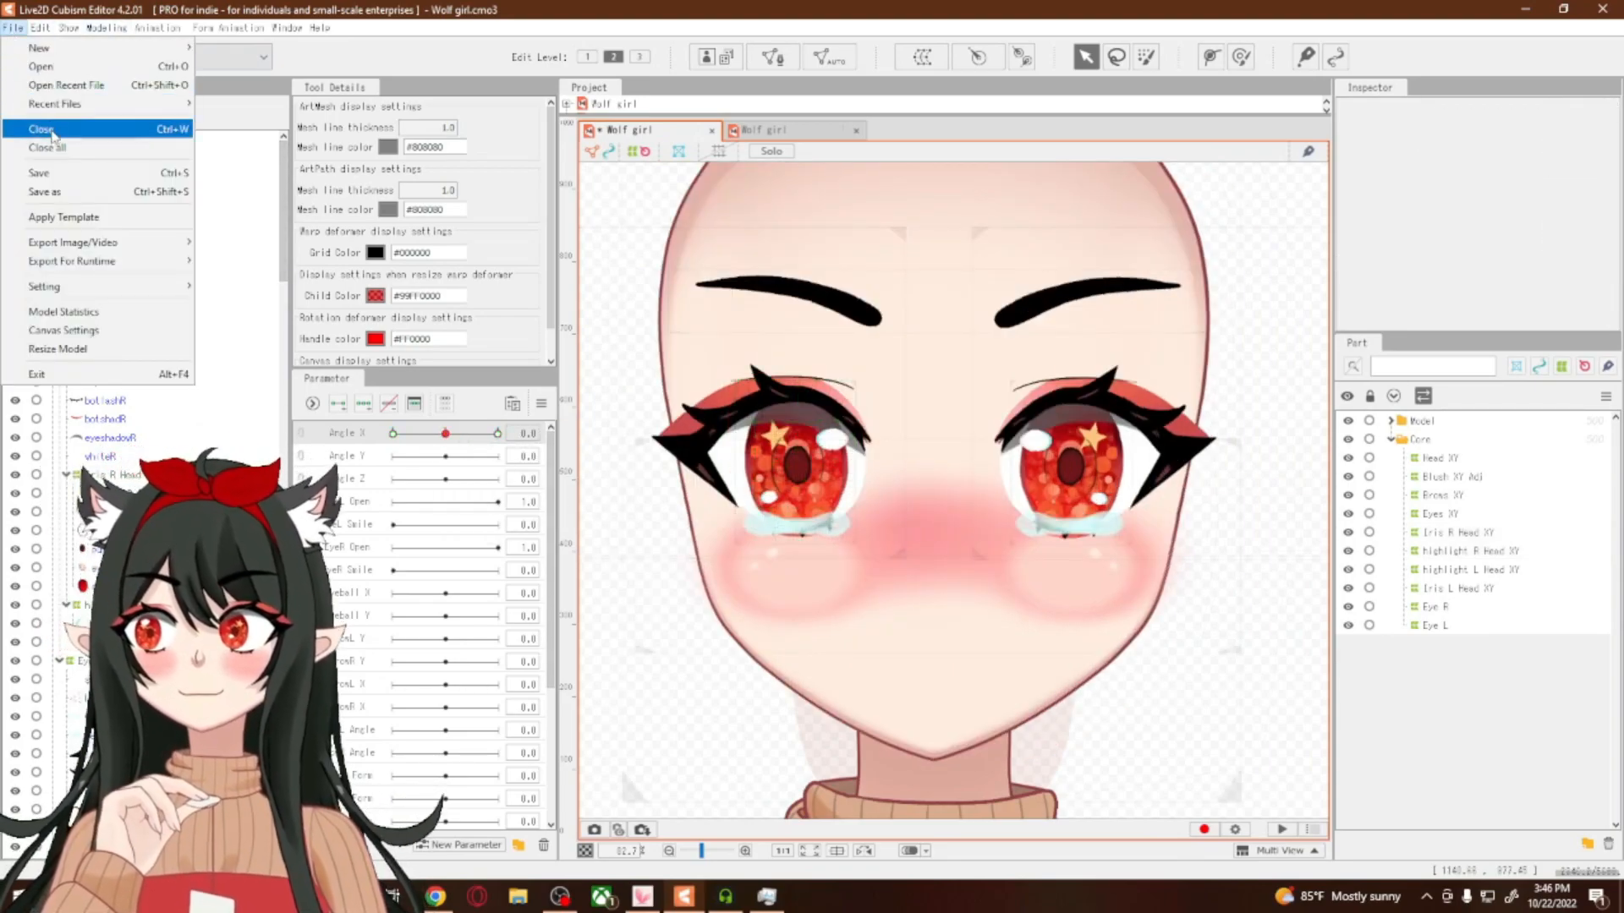
pyautogui.click(52, 178)
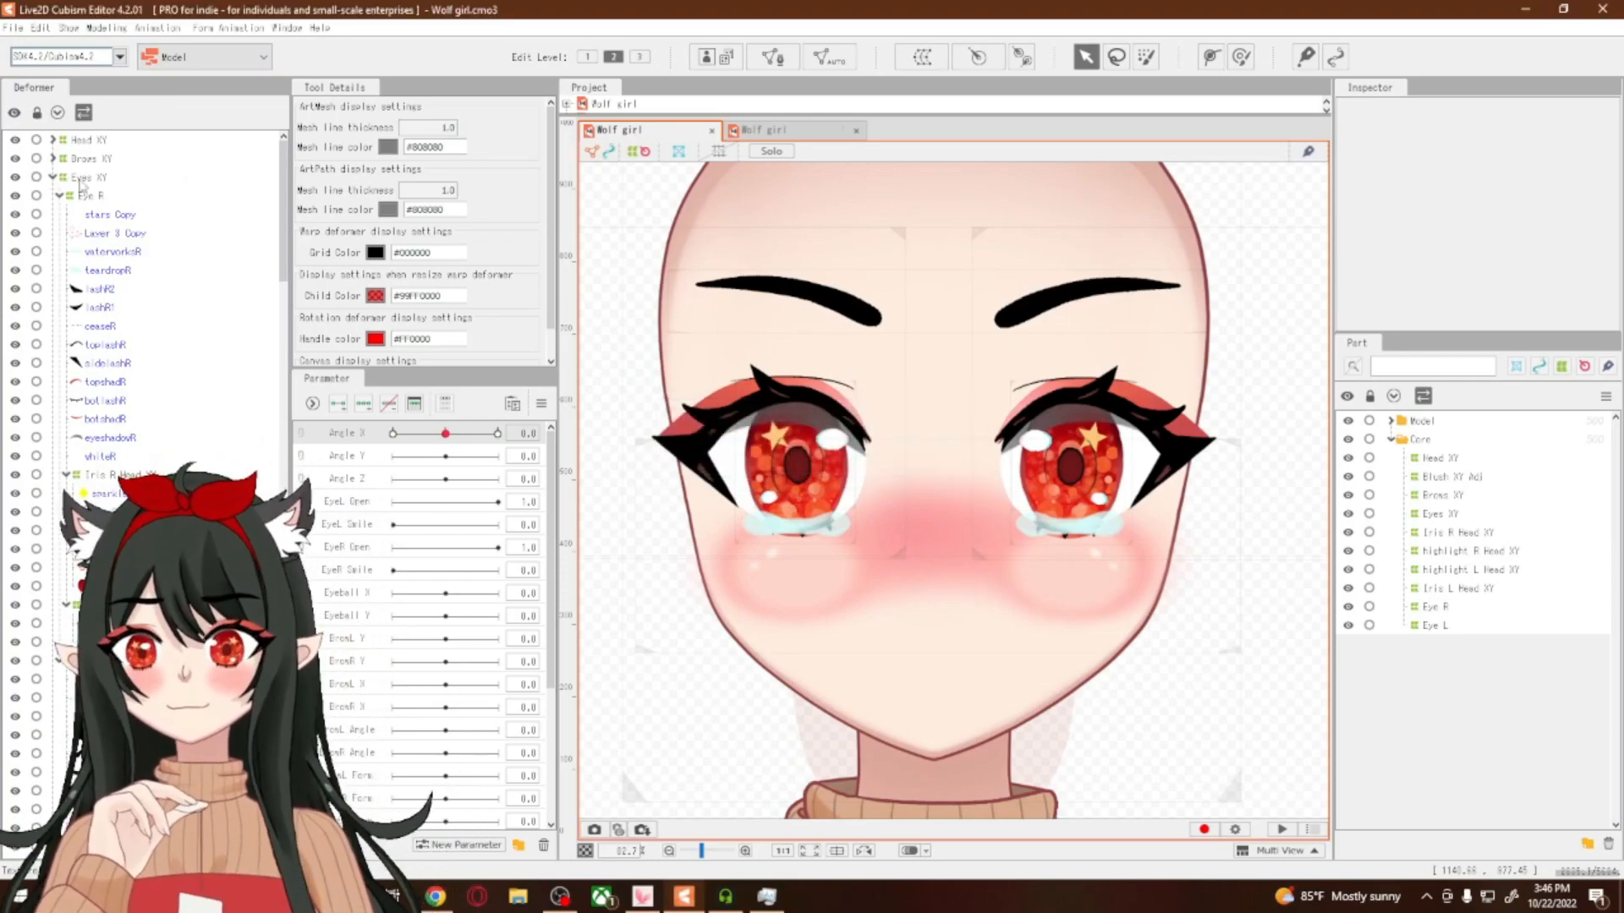
# Check the face at Angle X 30 and 0, and preview its head movement up close in the Physics/Scene Blending Settings
pyautogui.moveTo(445, 433); pyautogui.dragTo(497, 433)
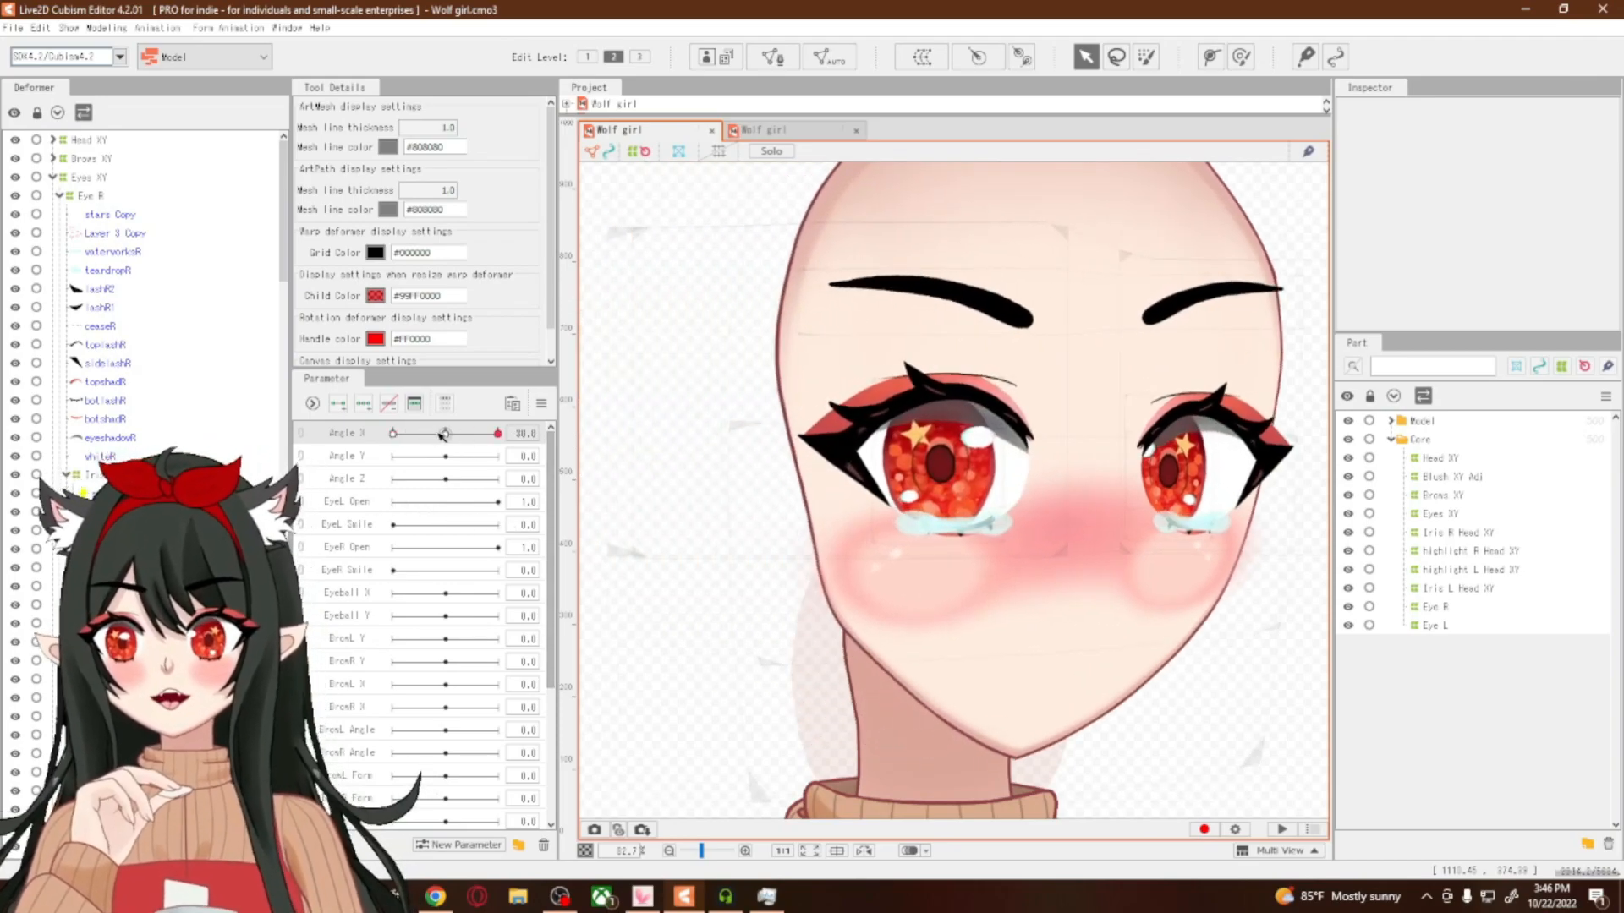
pyautogui.click(445, 433)
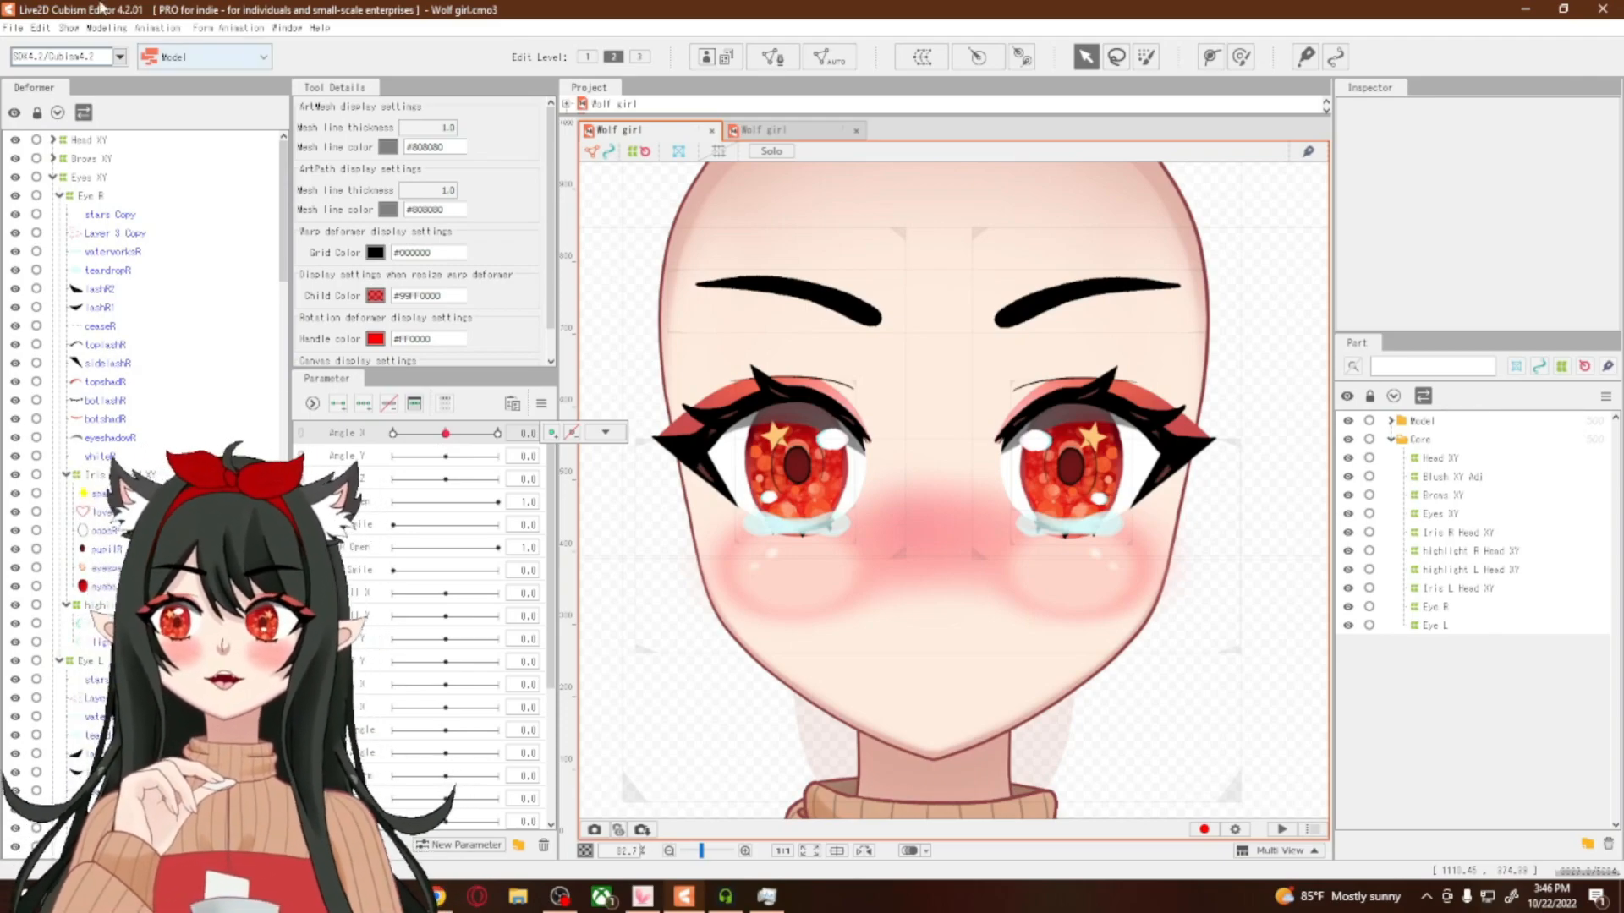
pyautogui.click(106, 27)
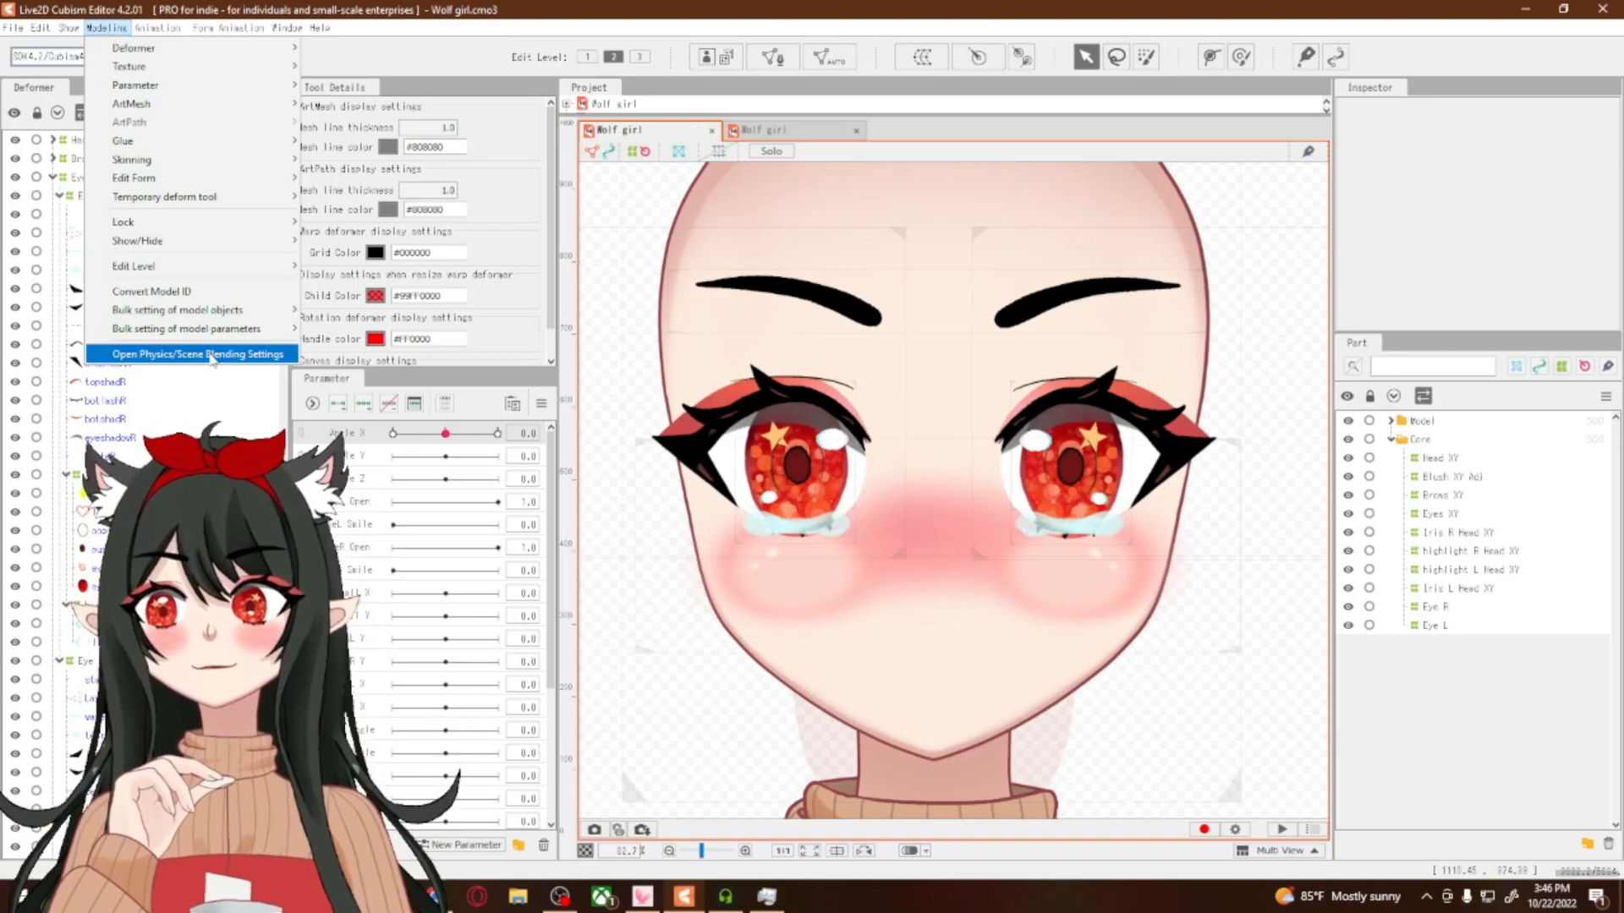
pyautogui.press('Return')
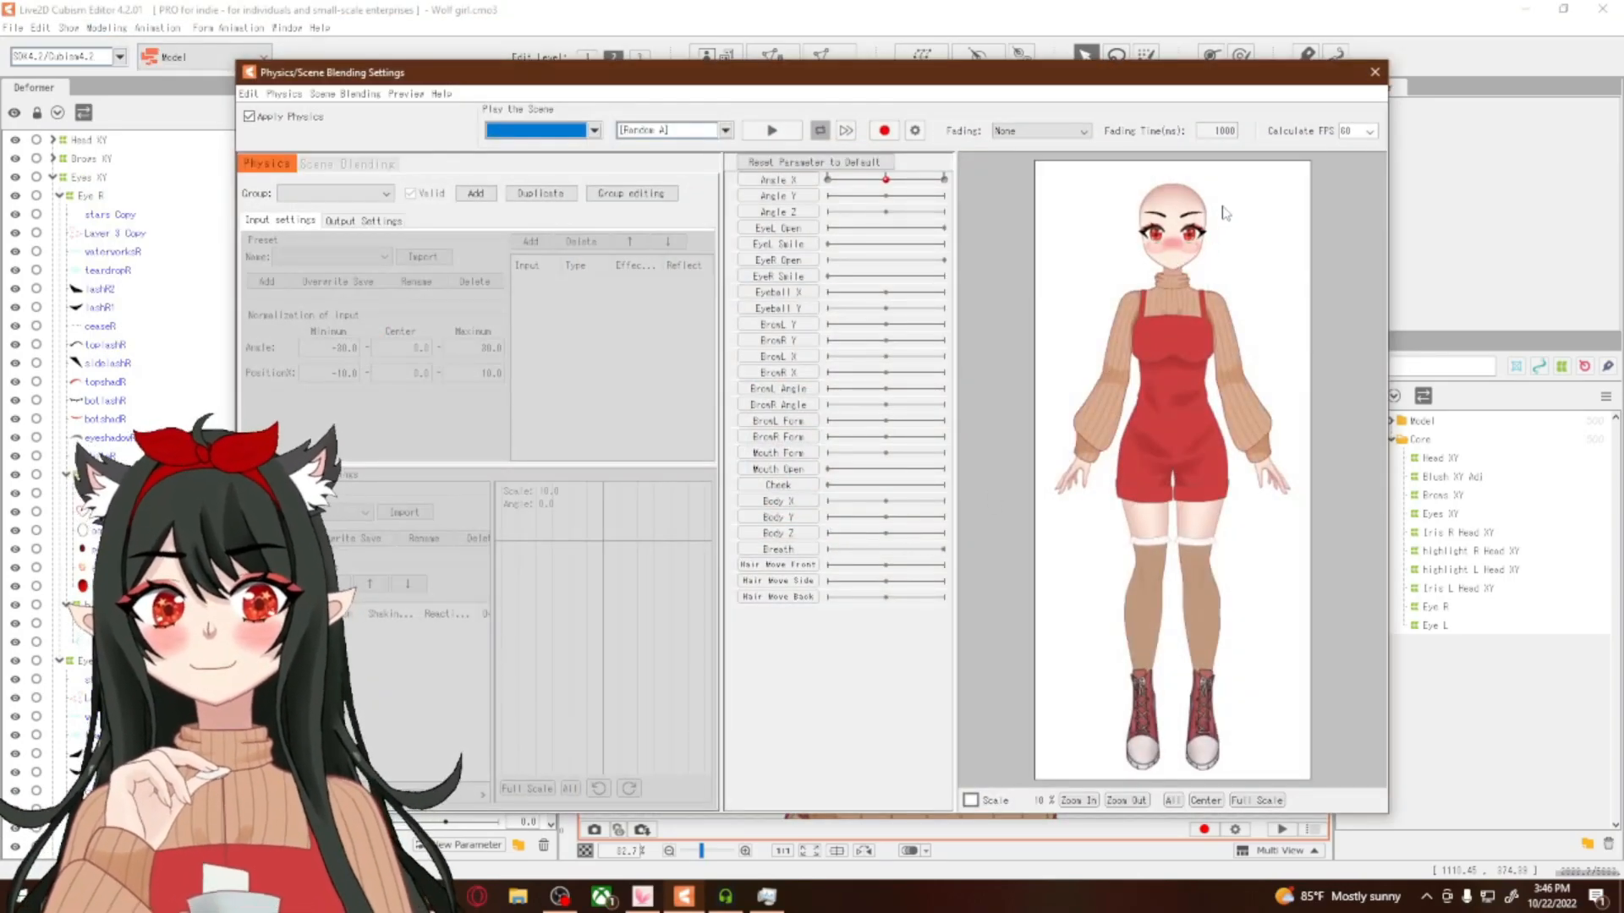
pyautogui.scroll(3, 1225, 213)
pyautogui.scroll(-2, 1137, 232)
pyautogui.scroll(2, 1065, 241)
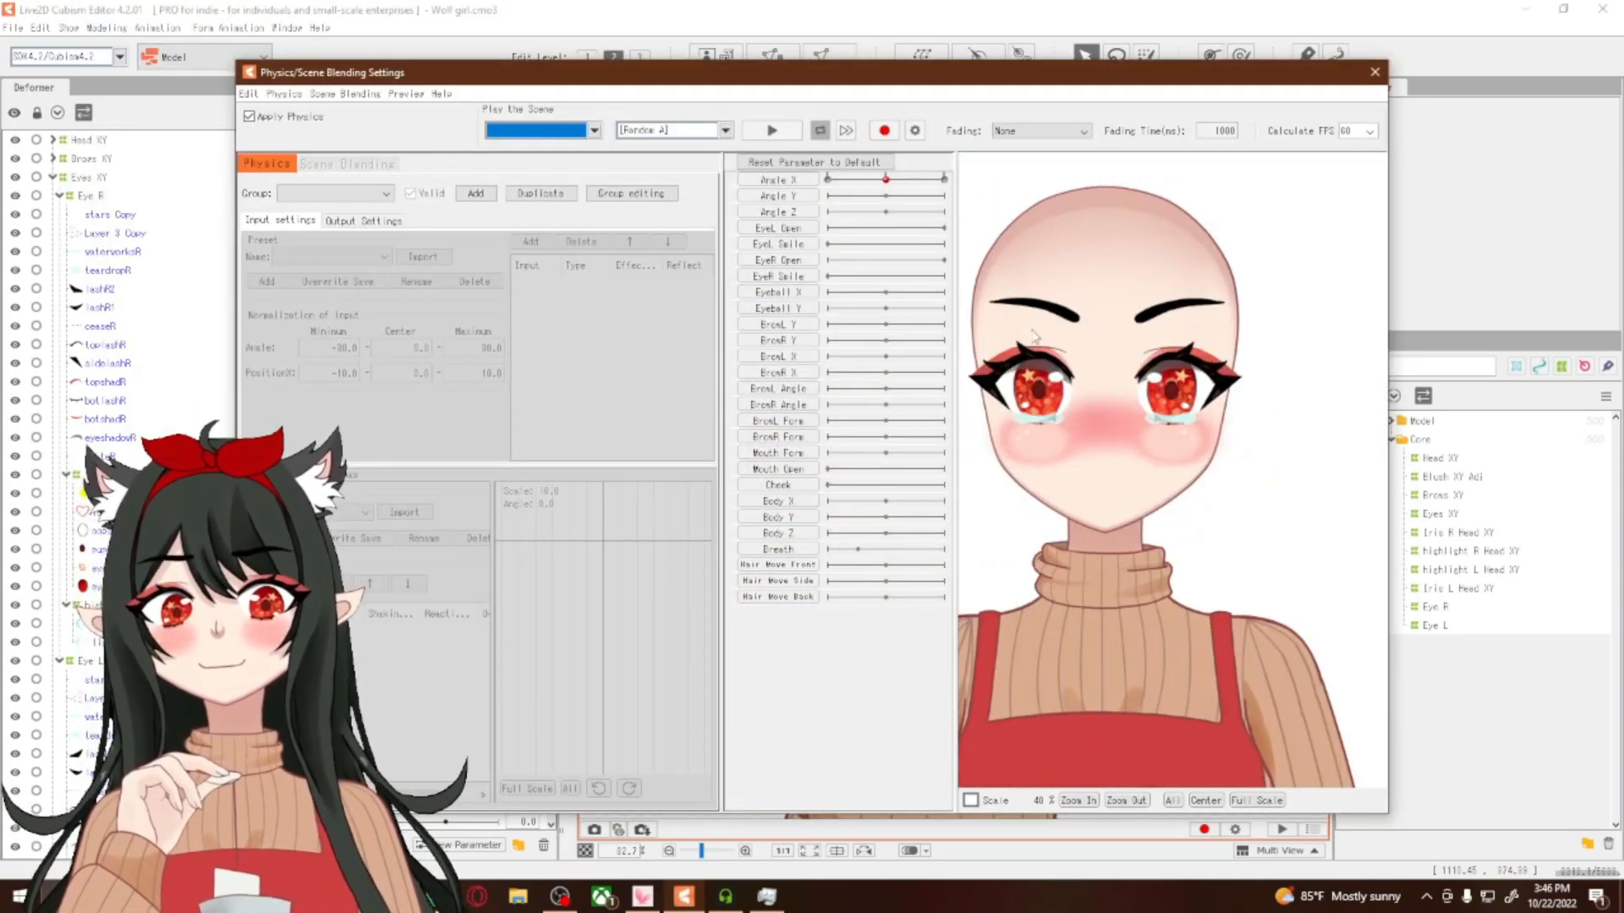
pyautogui.moveTo(1146, 595); pyautogui.dragTo(1174, 664)
pyautogui.moveTo(1321, 662); pyautogui.dragTo(1036, 621)
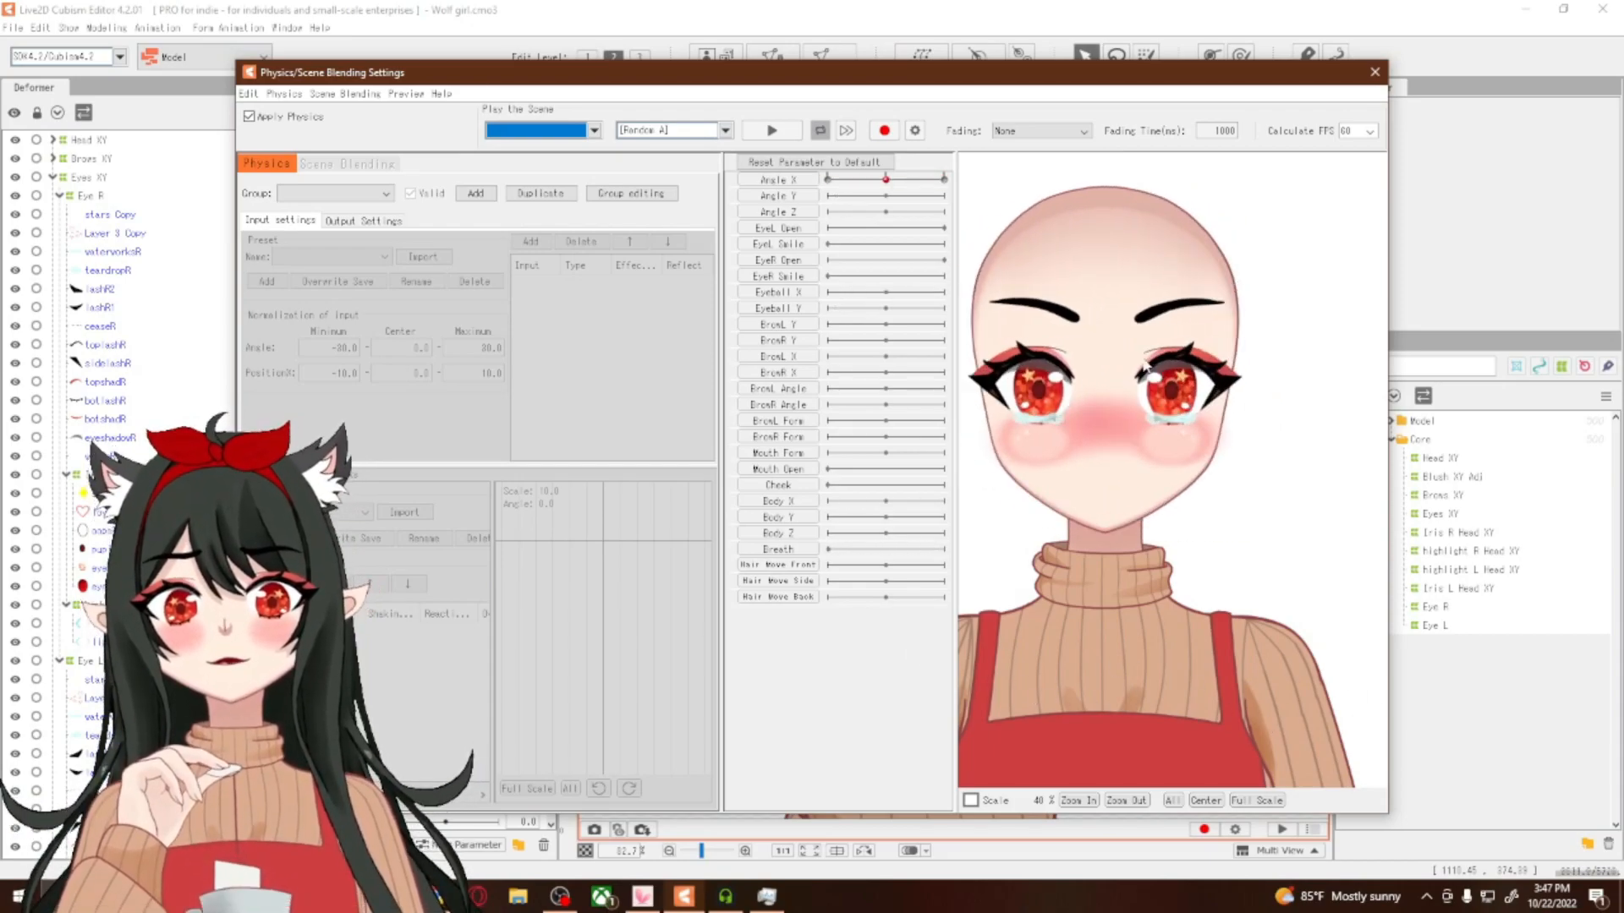
pyautogui.click(1375, 74)
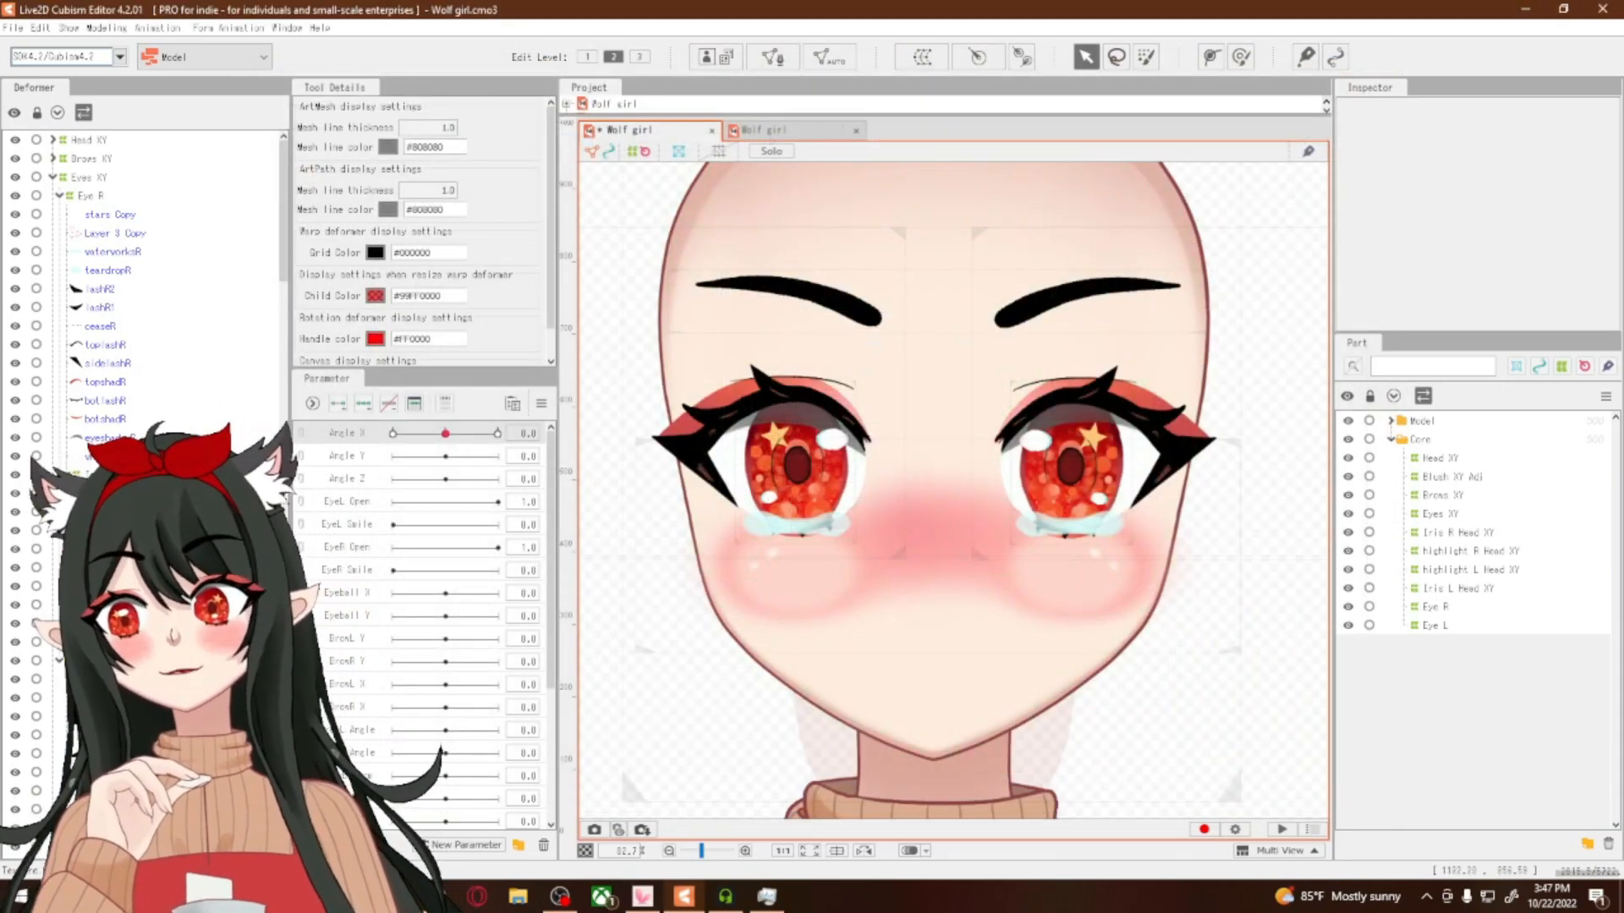
# Collapse the Eye R, Eye L and Eyes XY groups in the deformer hierarchy
pyautogui.click(60, 196)
pyautogui.click(58, 215)
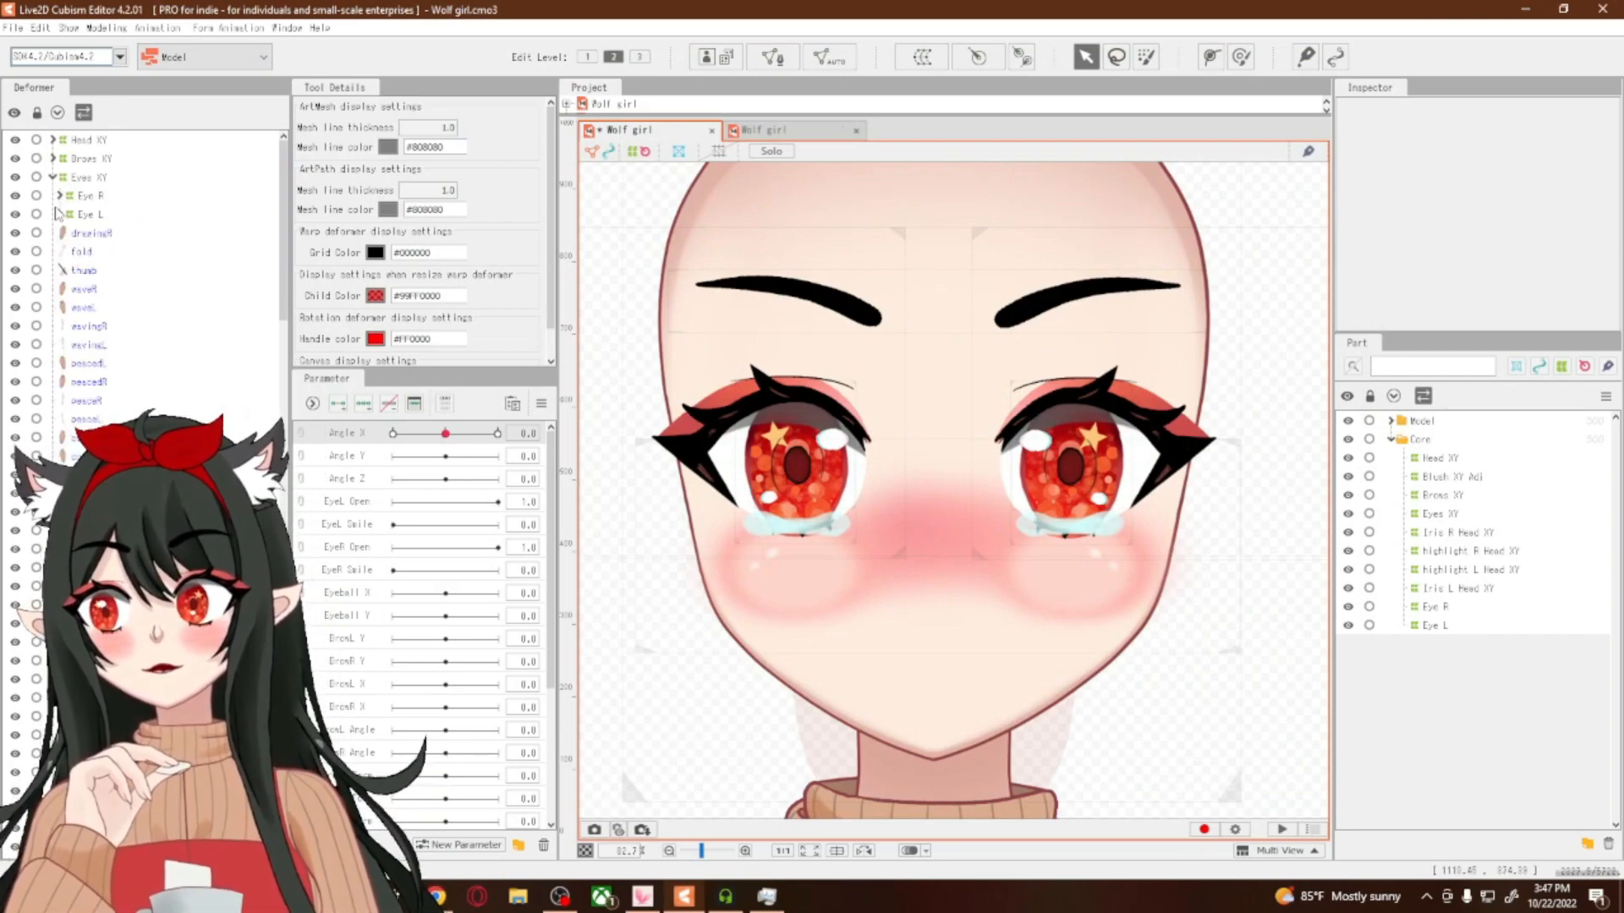
pyautogui.click(53, 177)
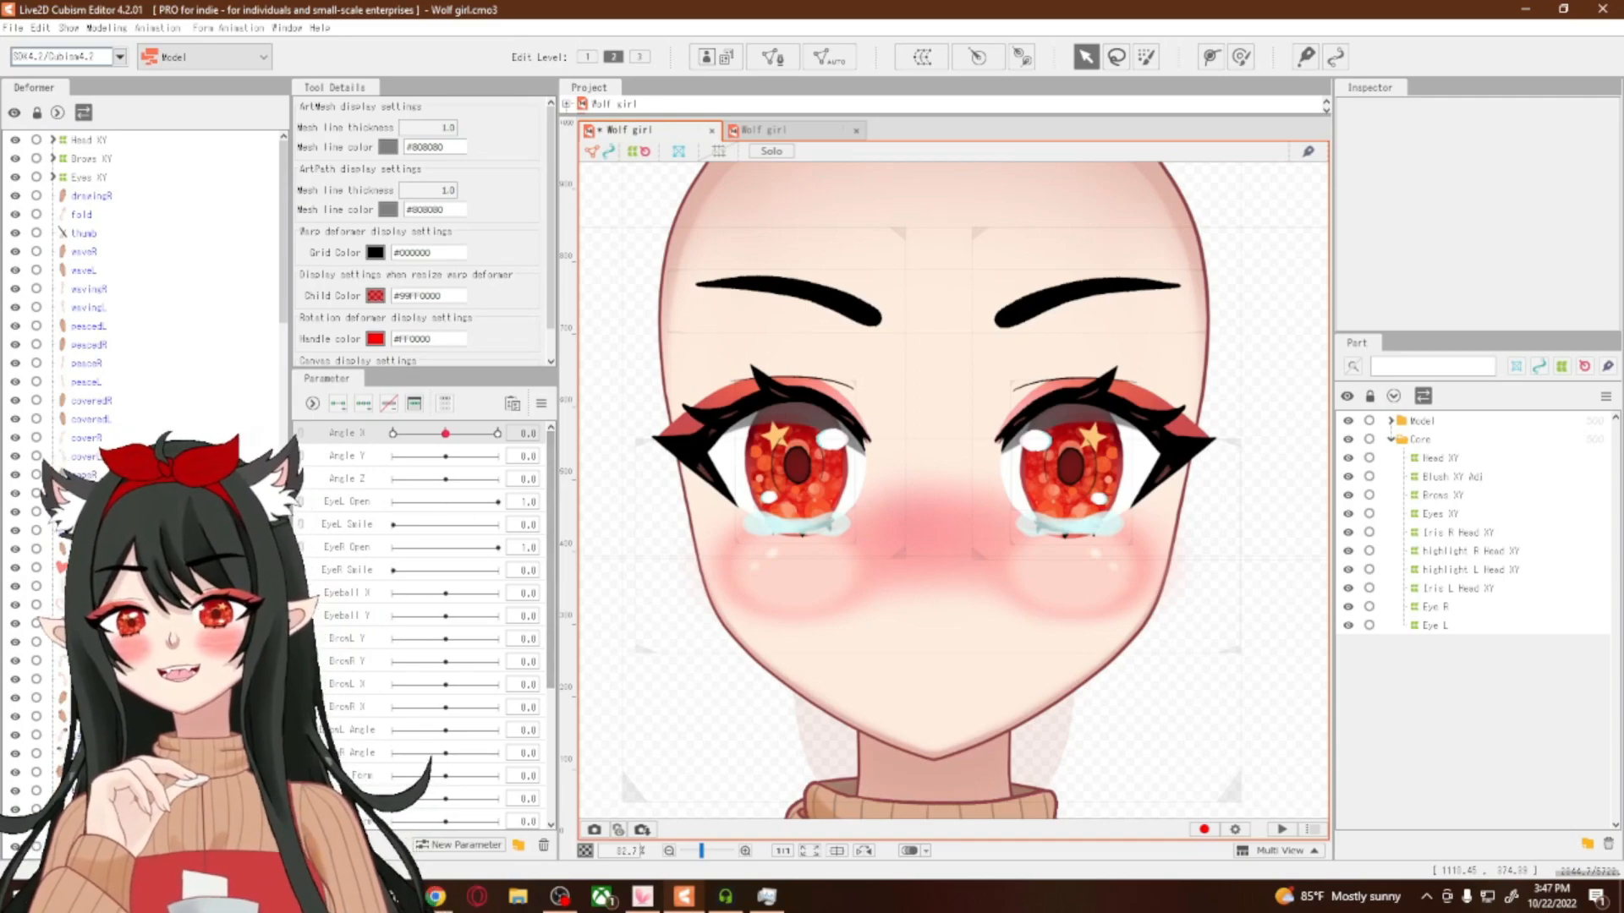
# Create a warp deformer named Mouth in the Core part as parent of all mouth meshes from top lip to inside mouth
pyautogui.scroll(-10, 143, 253)
pyautogui.scroll(-15, 144, 254)
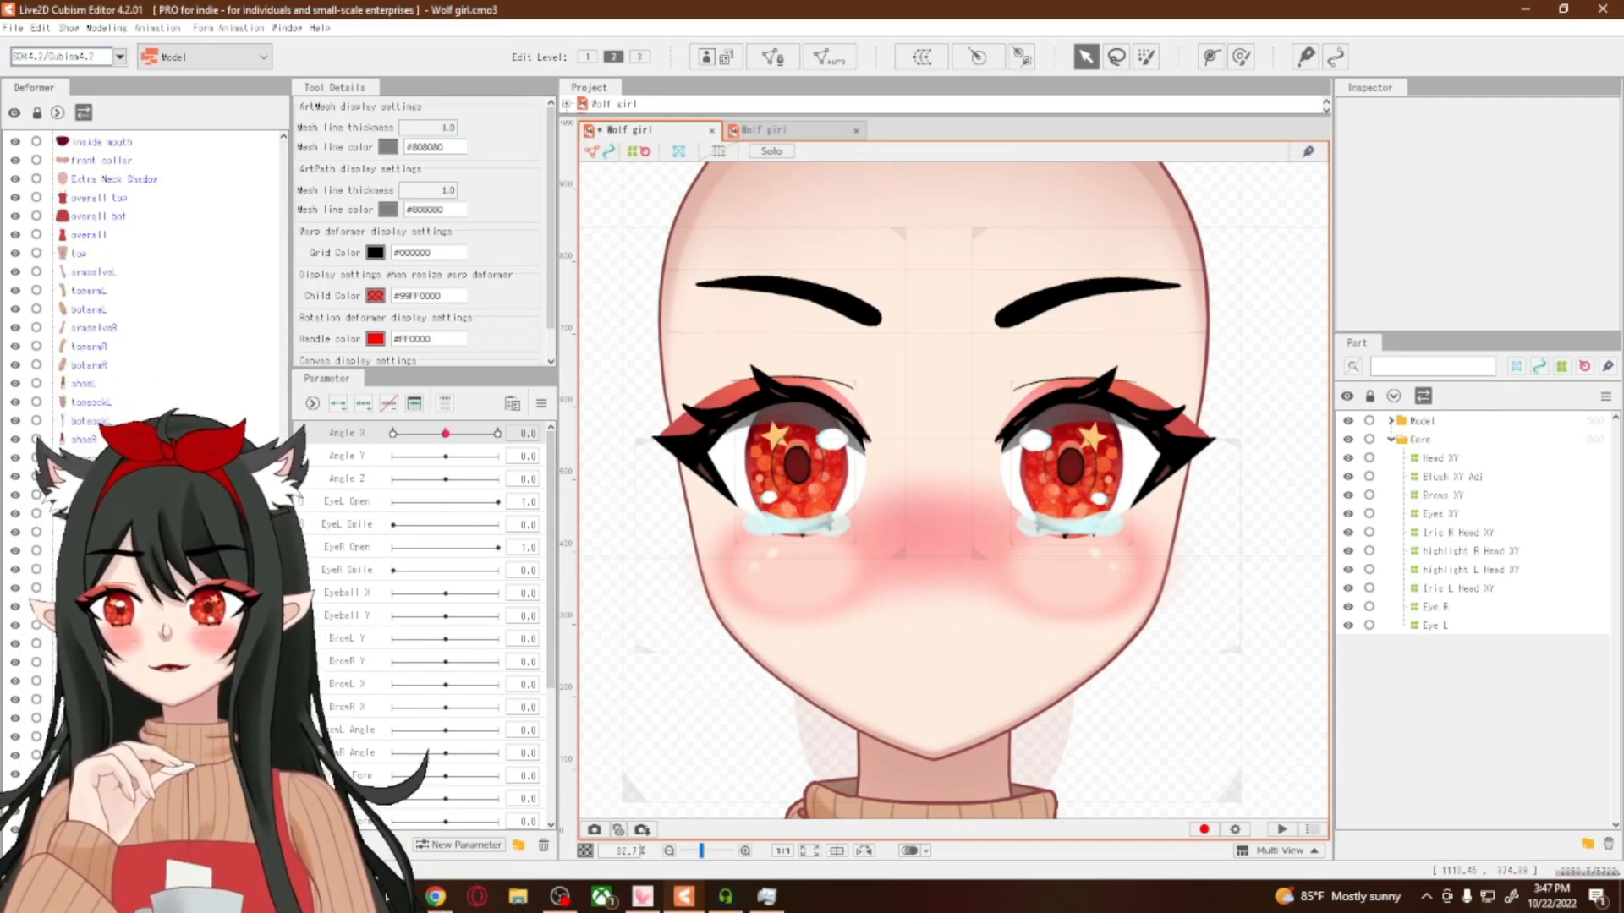
pyautogui.scroll(20, 144, 253)
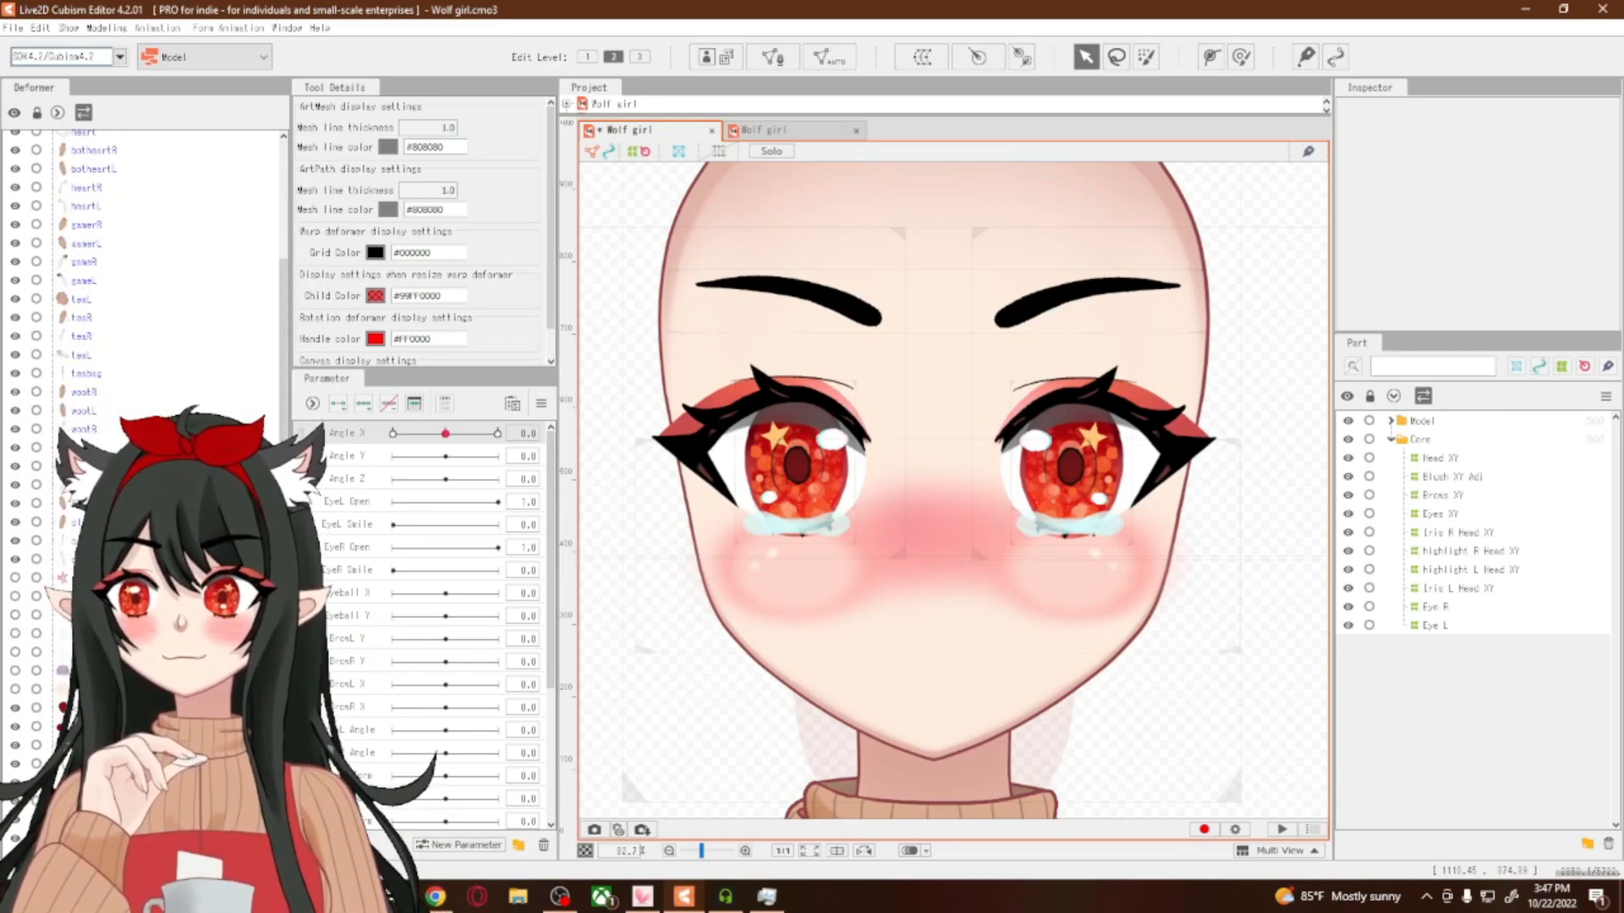
pyautogui.scroll(-10, 144, 254)
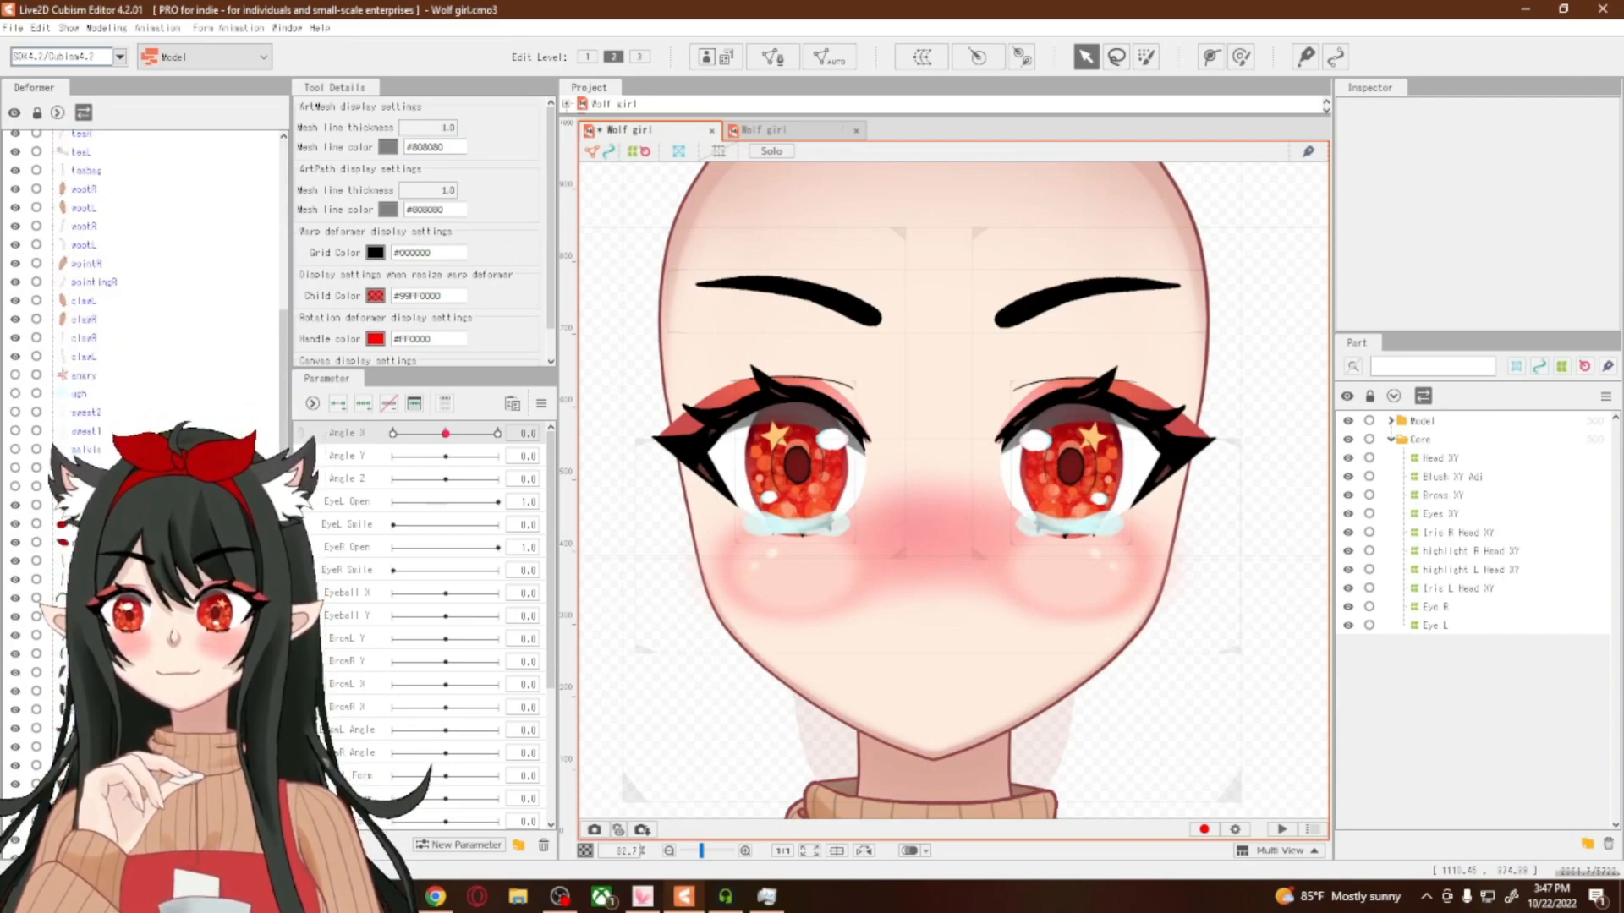
pyautogui.scroll(-3, 144, 253)
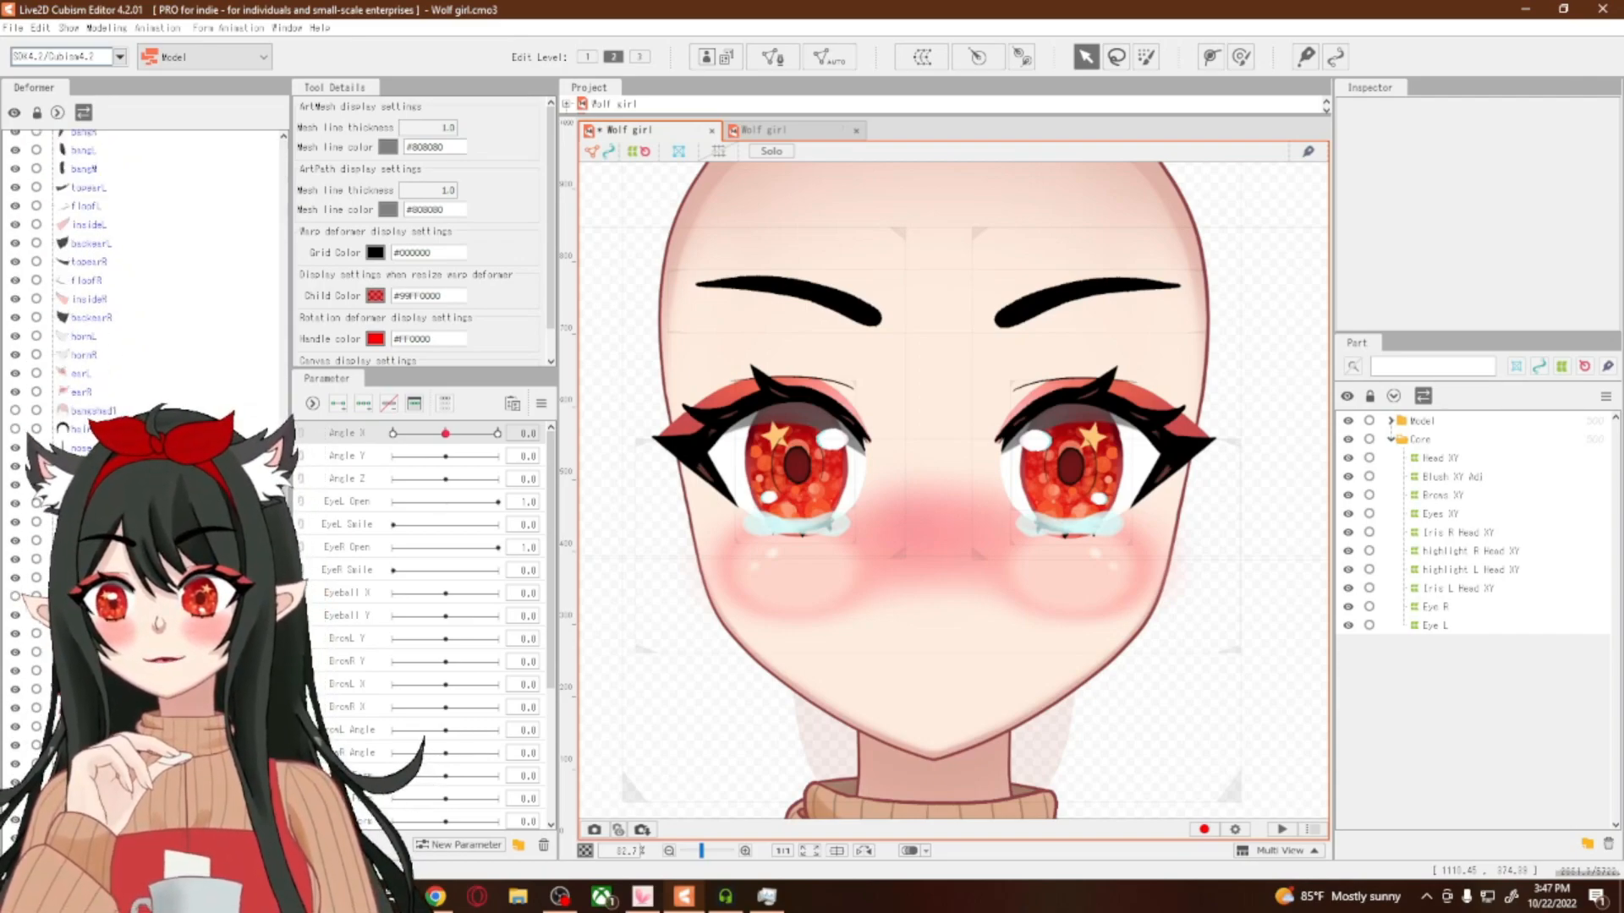
pyautogui.click(90, 504)
pyautogui.keyDown('ctrl'); pyautogui.click(91, 523); pyautogui.keyUp('ctrl')
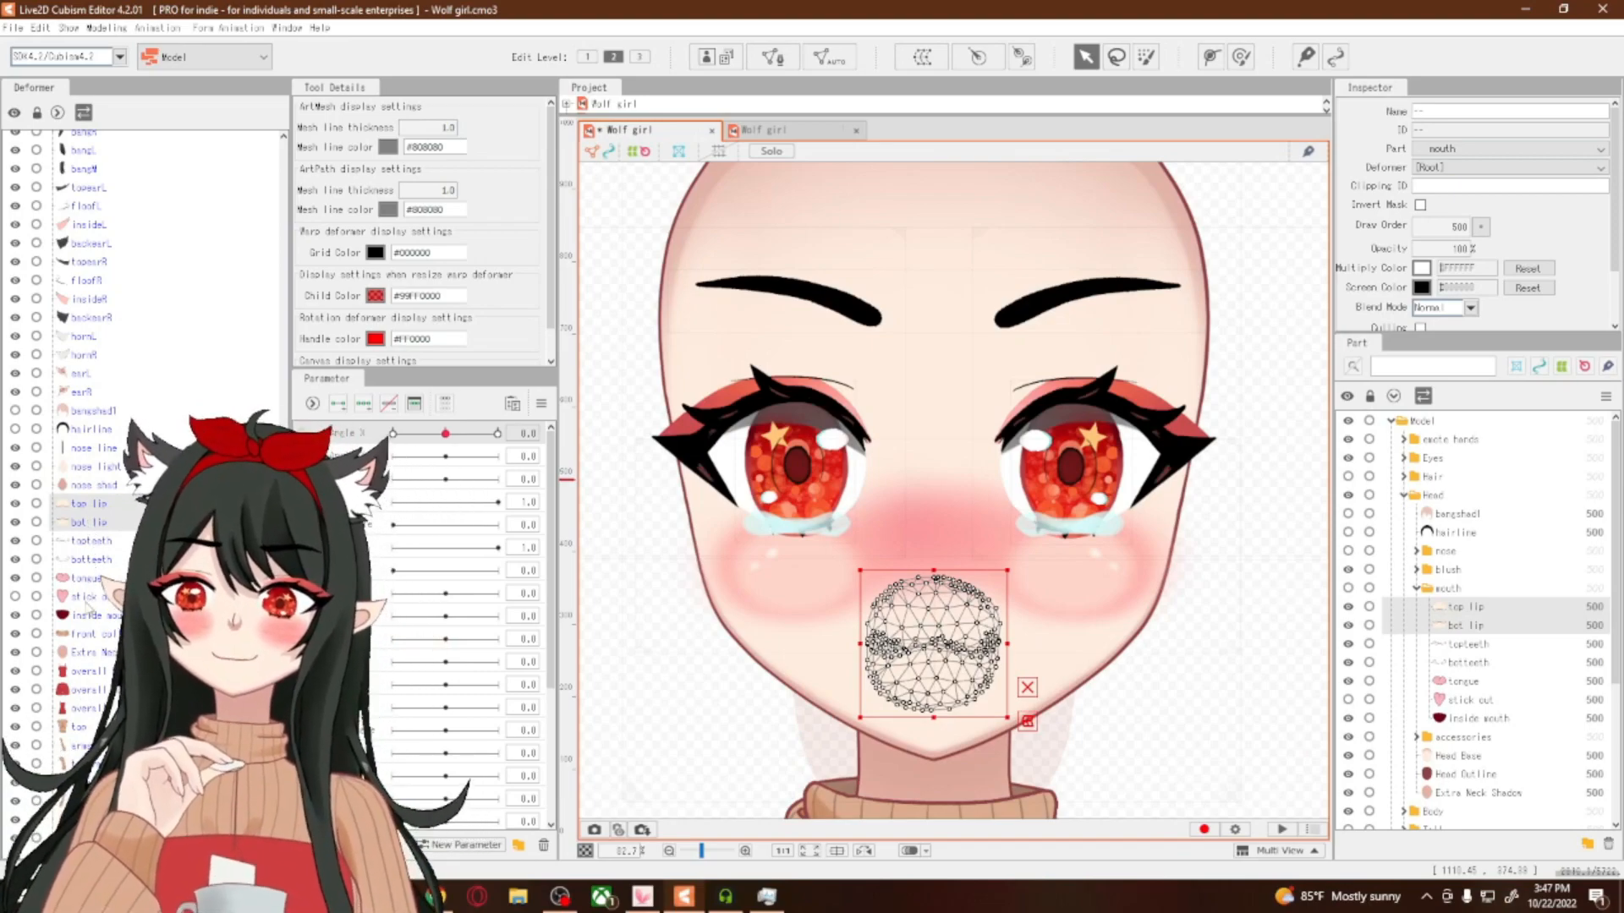
pyautogui.keyDown('ctrl'); pyautogui.click(87, 597); pyautogui.keyUp('ctrl')
pyautogui.click(86, 616)
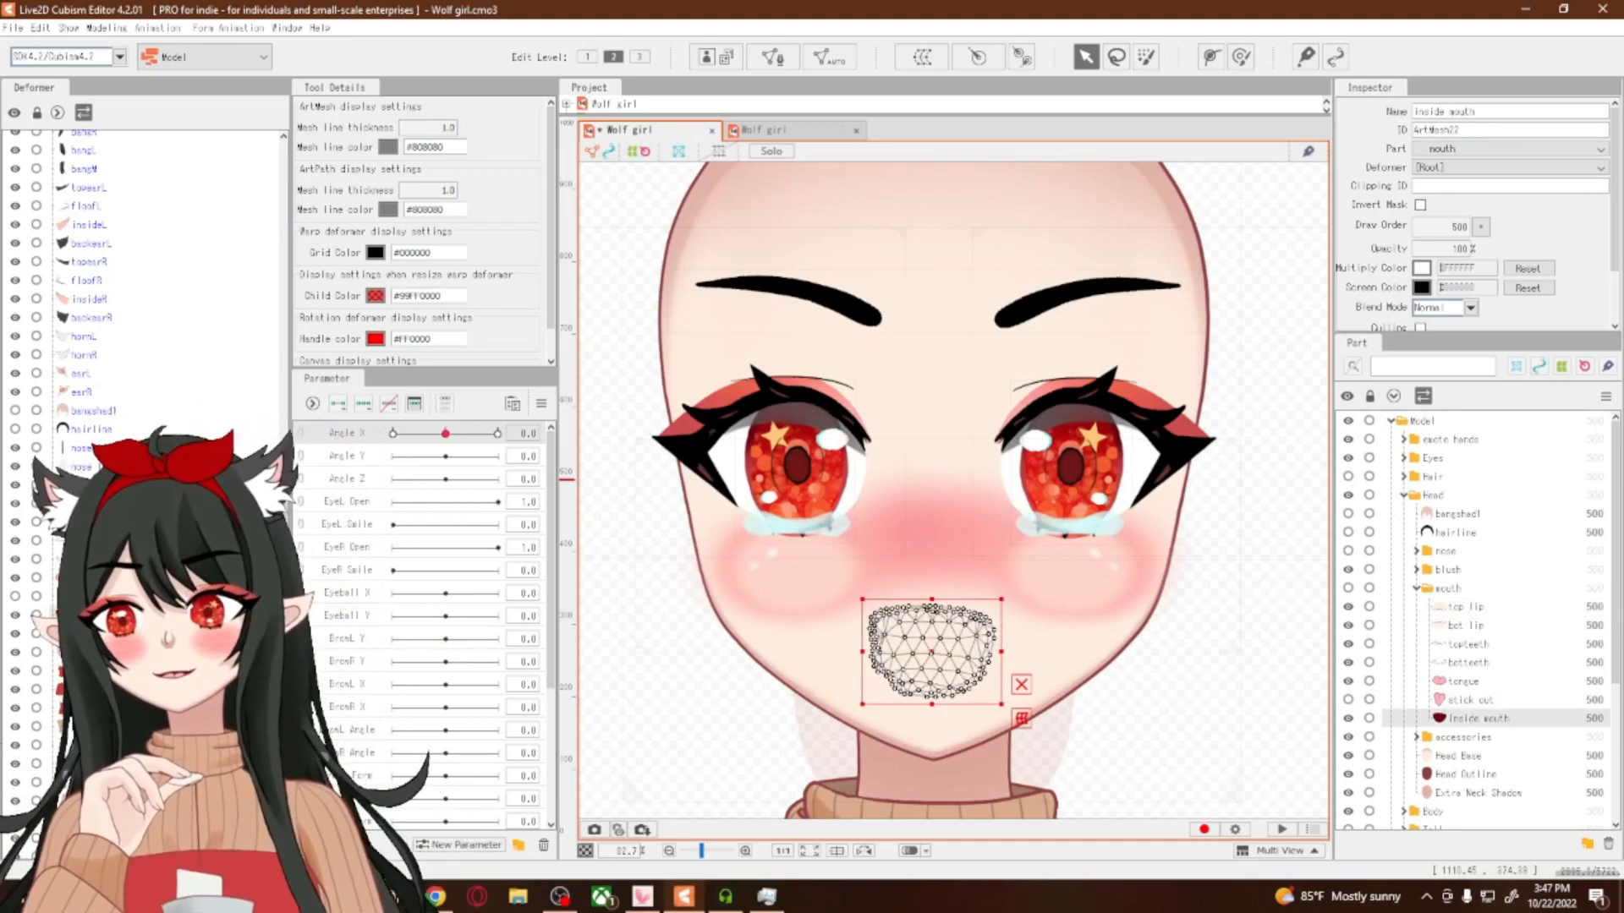
pyautogui.keyDown('shift'); pyautogui.click(89, 504); pyautogui.keyUp('shift')
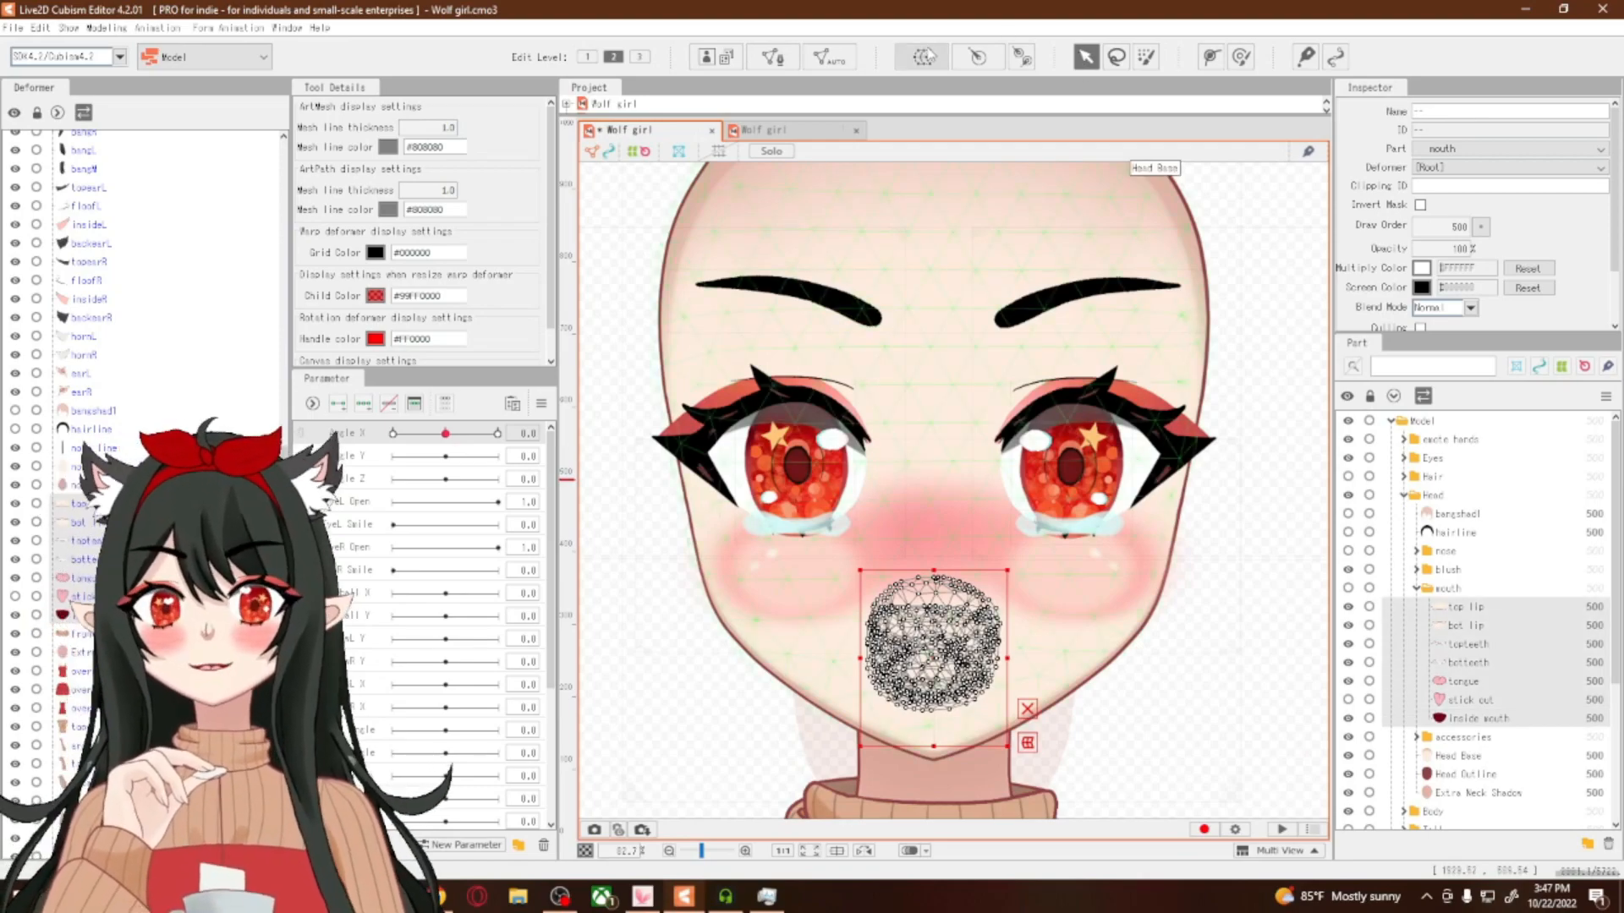
pyautogui.click(921, 56)
pyautogui.click(938, 342)
pyautogui.scroll(-5, 888, 406)
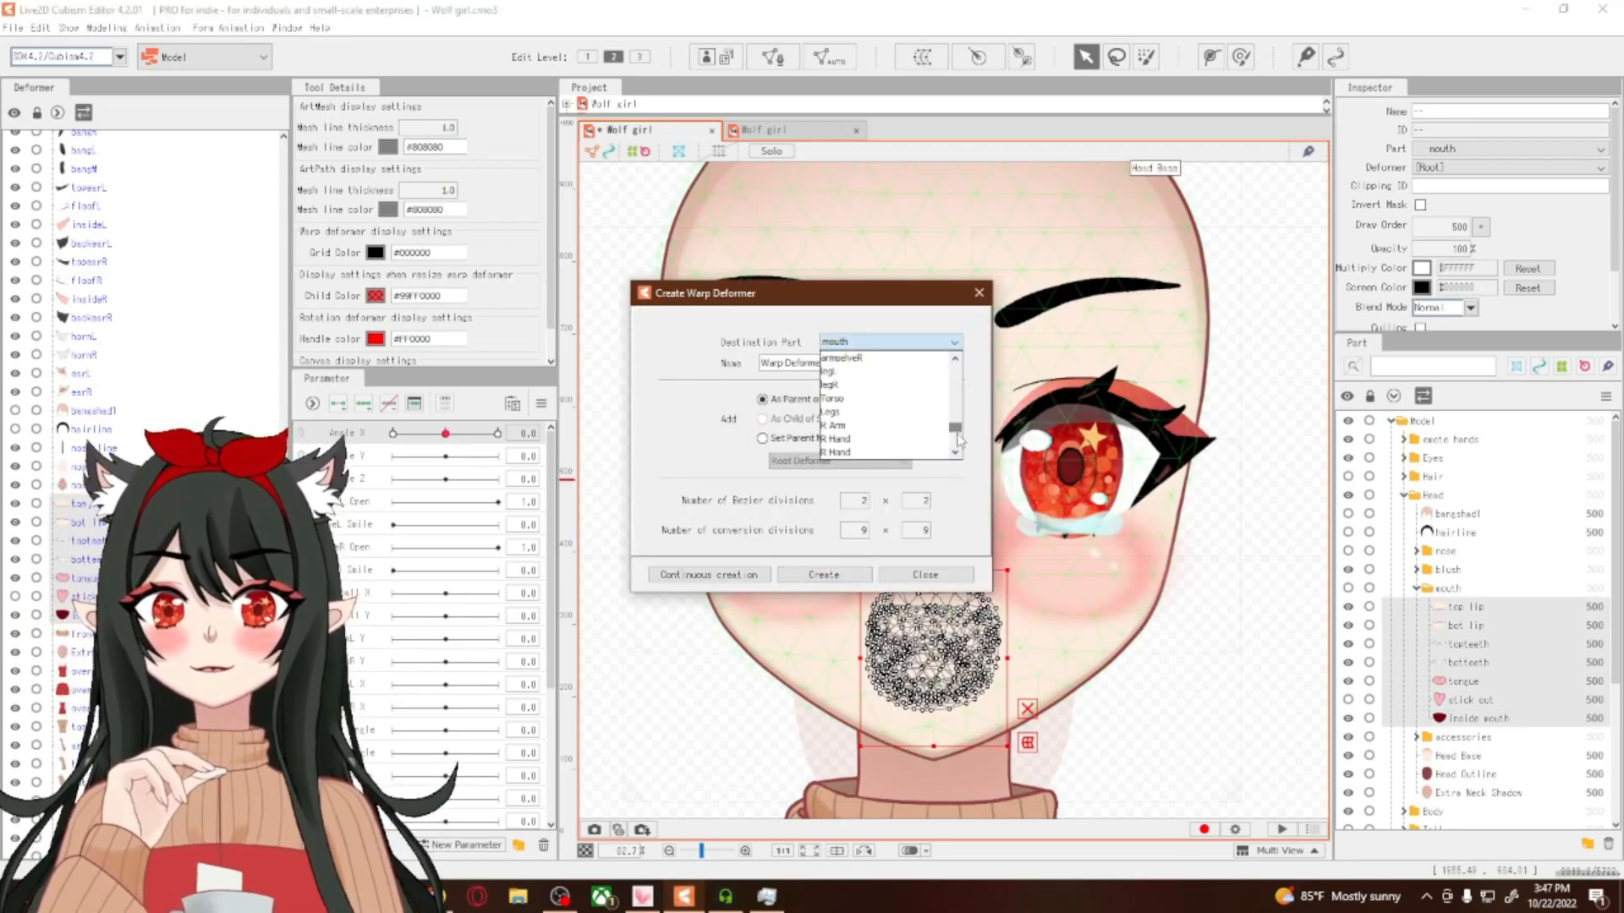
pyautogui.click(893, 454)
pyautogui.write('Mouth')
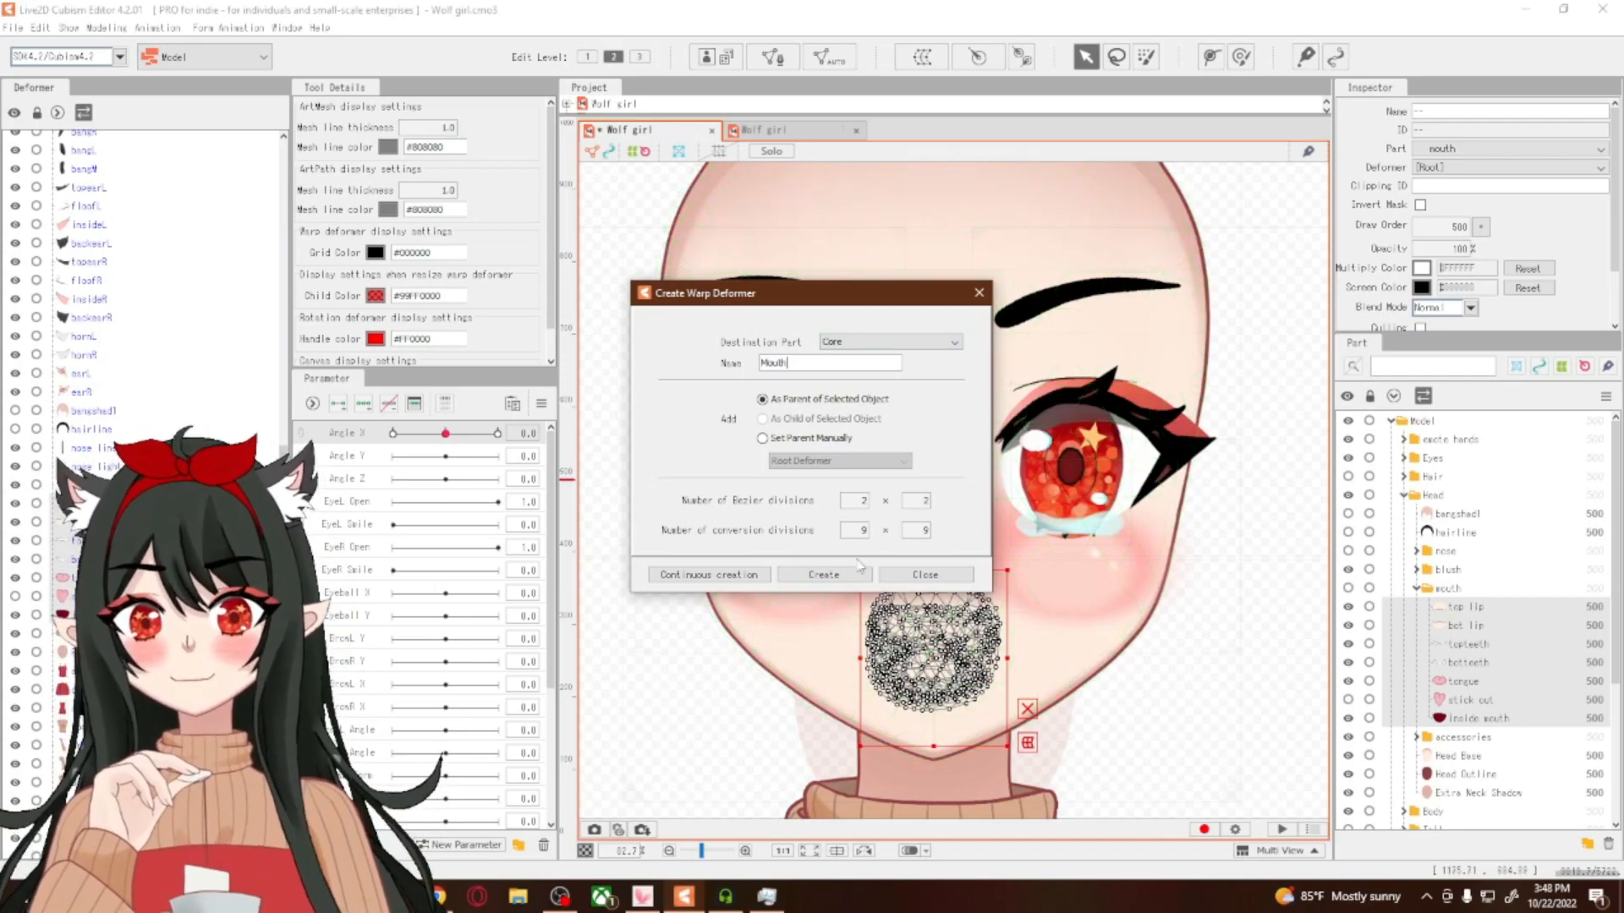
pyautogui.click(824, 574)
pyautogui.scroll(-10, 143, 271)
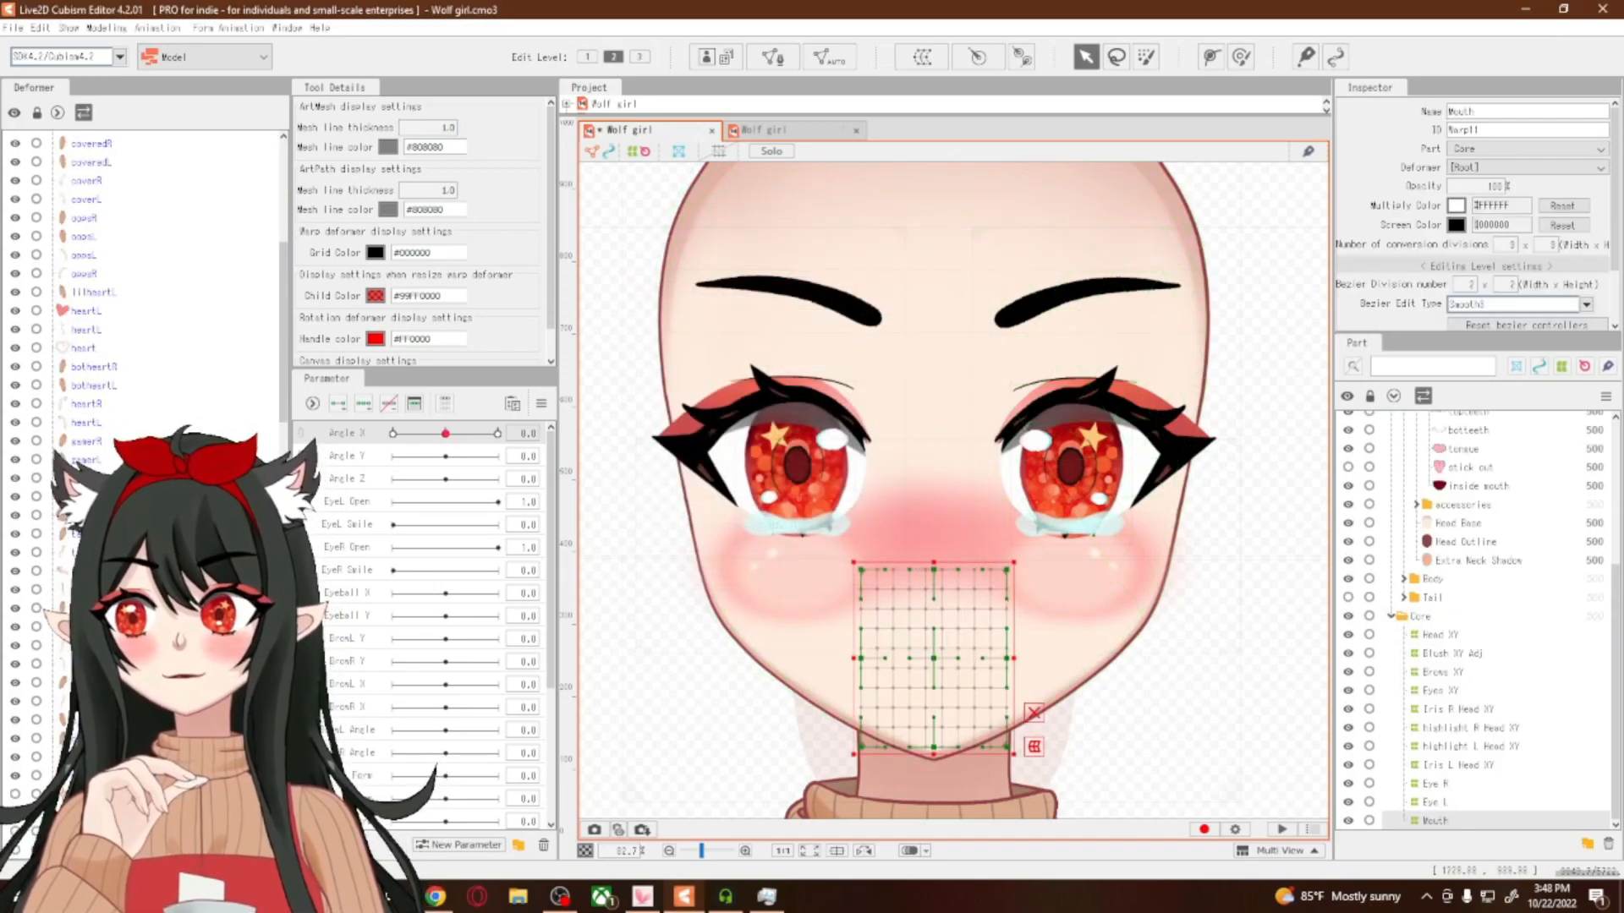
pyautogui.scroll(-10, 144, 271)
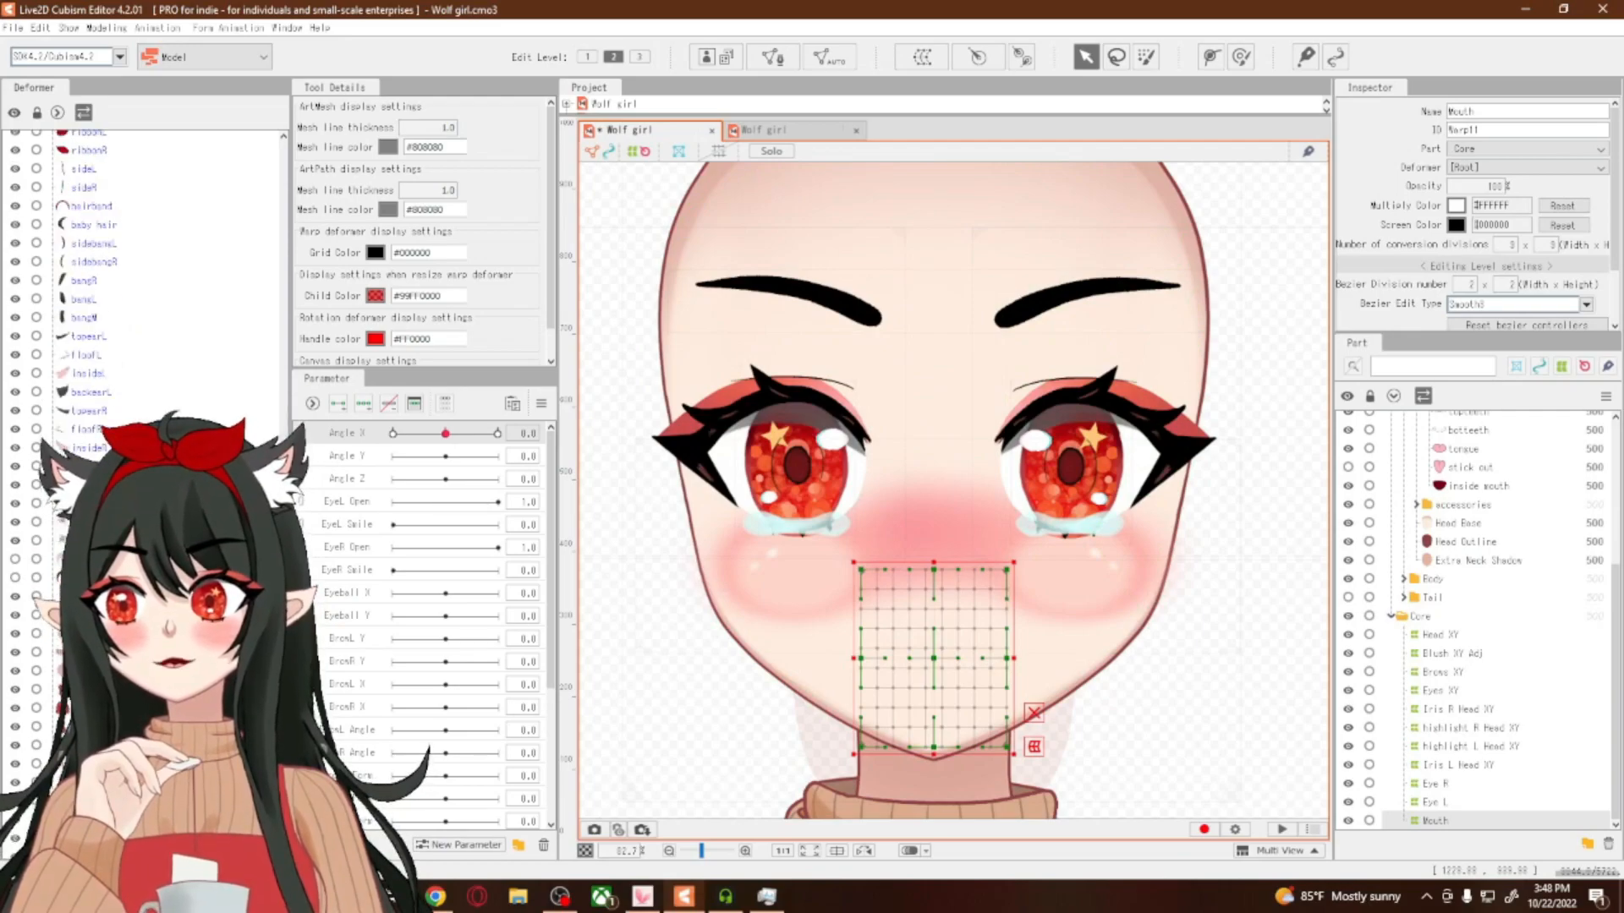
pyautogui.scroll(5, 144, 270)
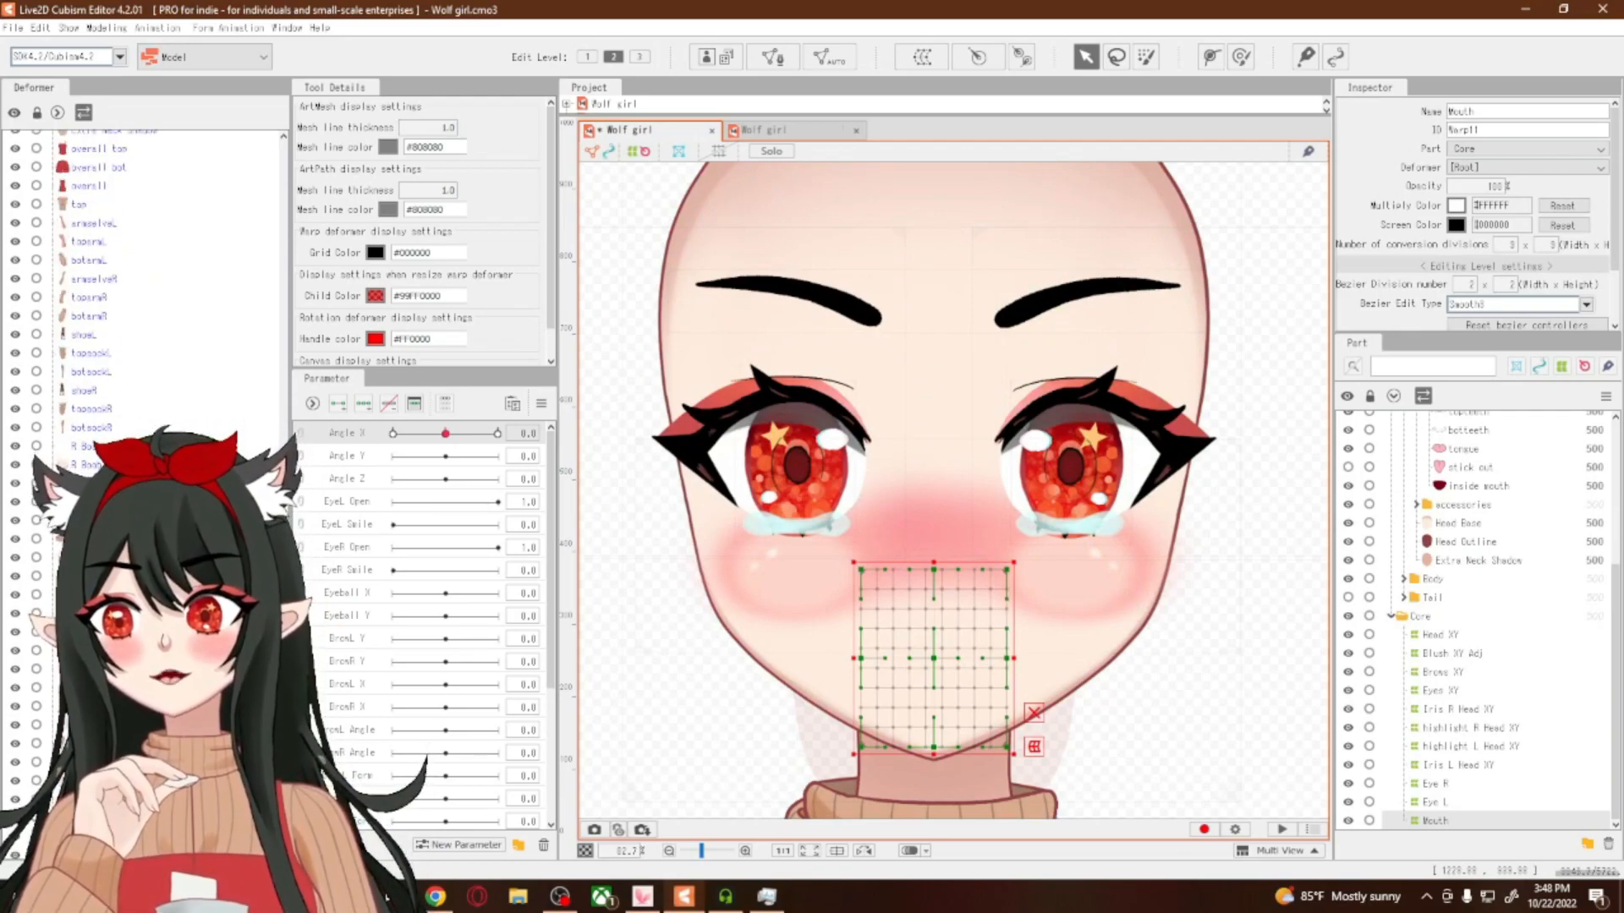
# Create a warp deformer named Nose in the Core part as parent of nose line, nose light and nose shad
pyautogui.scroll(3, 144, 271)
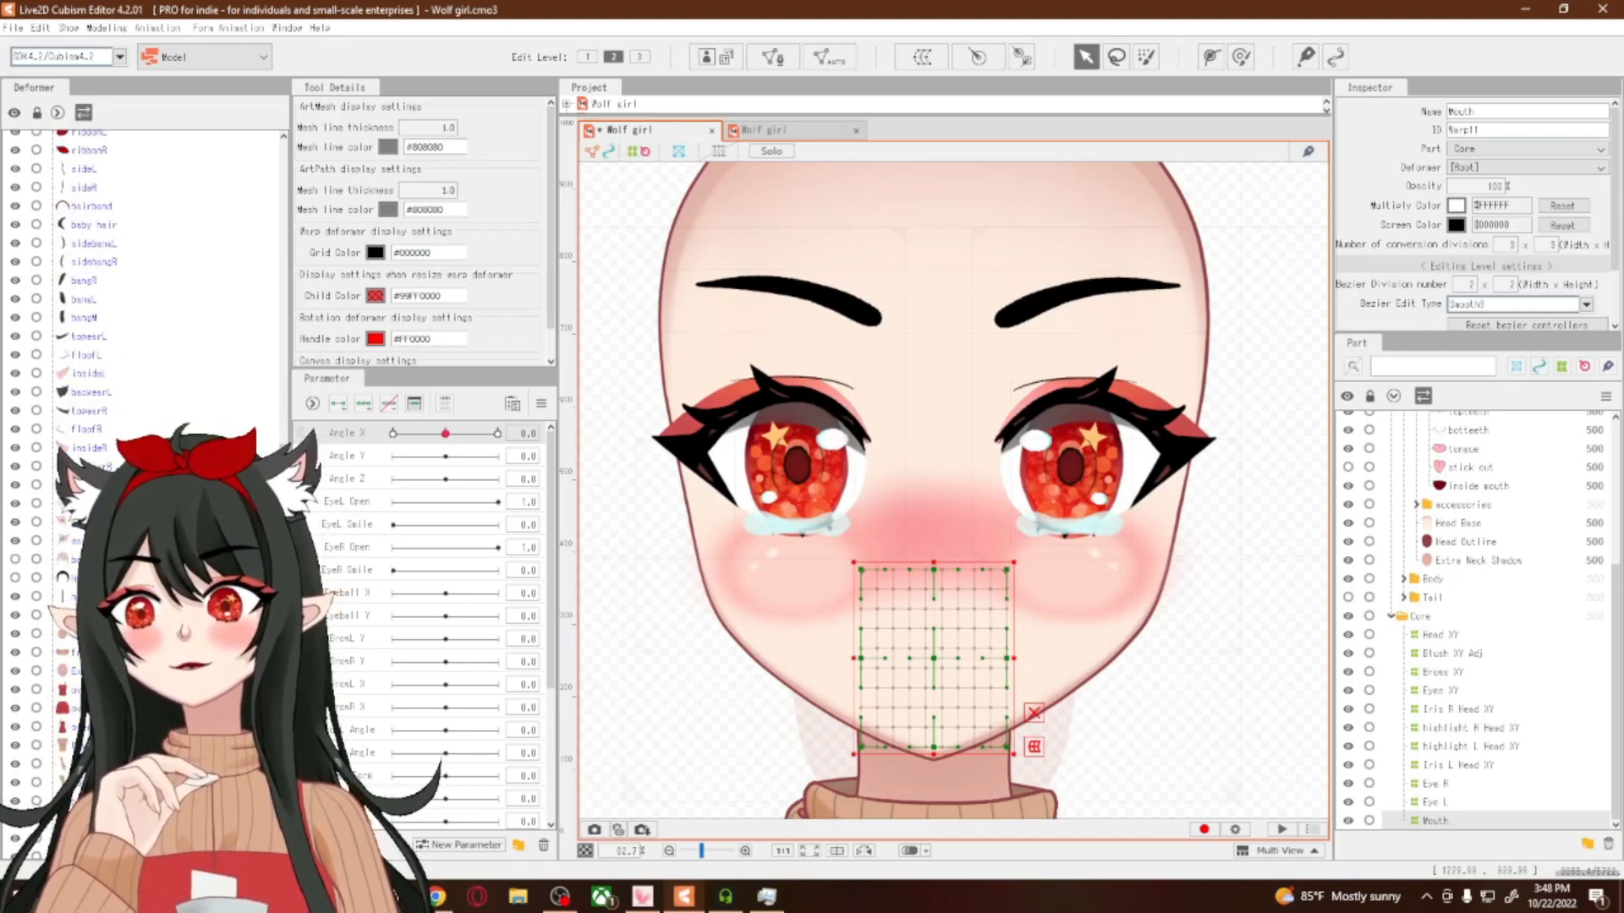
pyautogui.click(105, 596)
pyautogui.keyDown('shift'); pyautogui.click(106, 633); pyautogui.keyUp('shift')
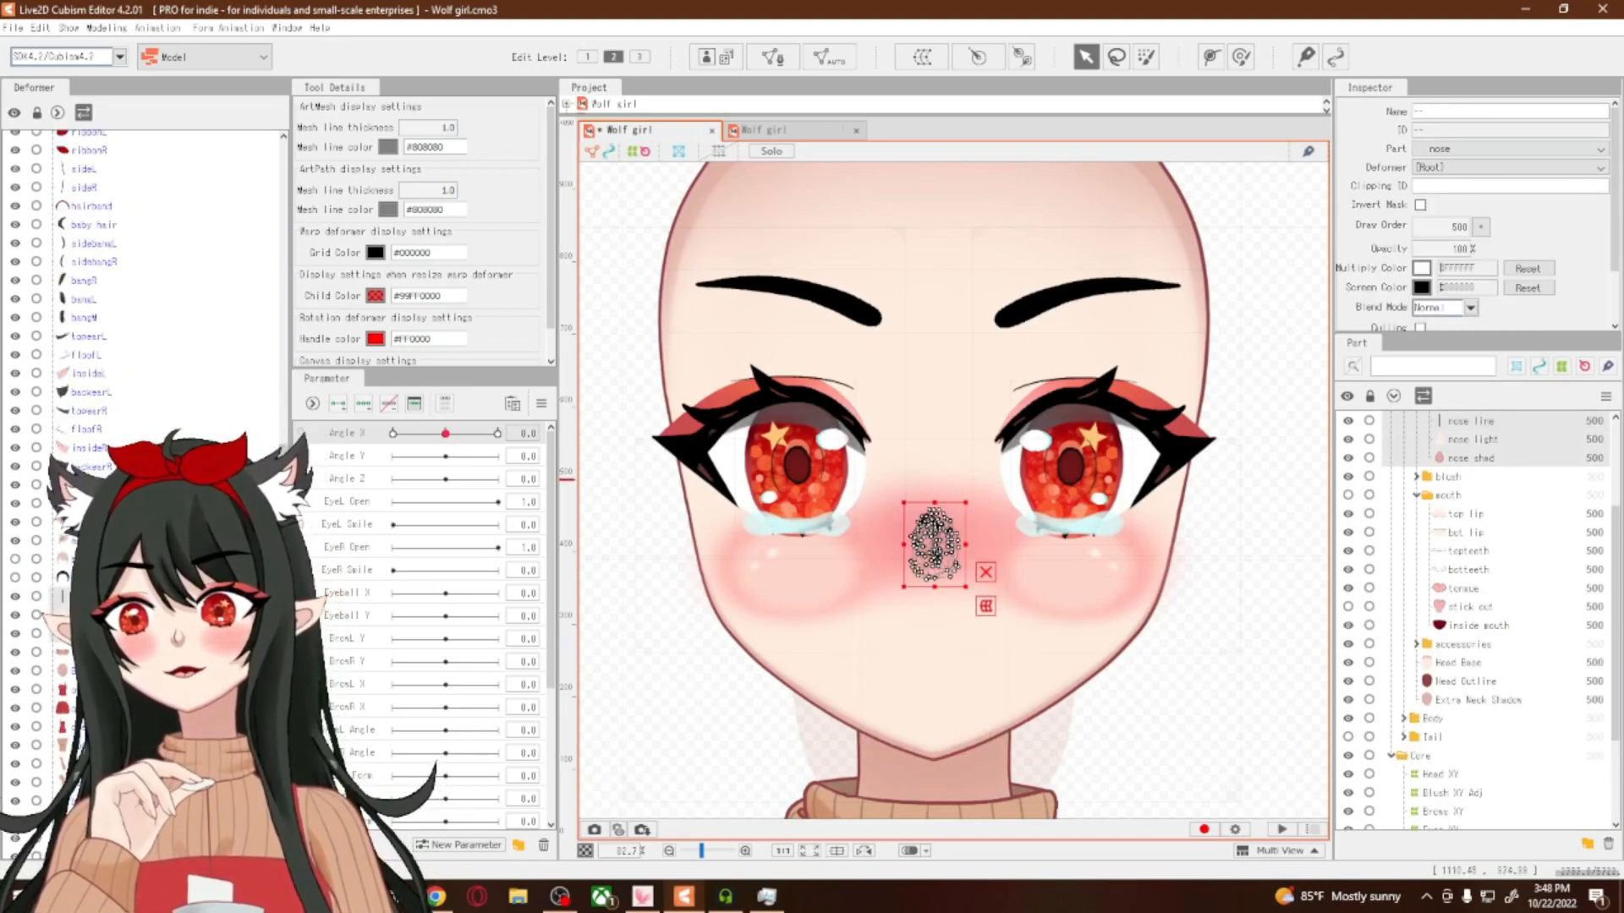
pyautogui.click(921, 56)
pyautogui.click(888, 341)
pyautogui.moveTo(956, 426); pyautogui.dragTo(957, 463)
pyautogui.click(869, 440)
pyautogui.doubleClick(819, 365)
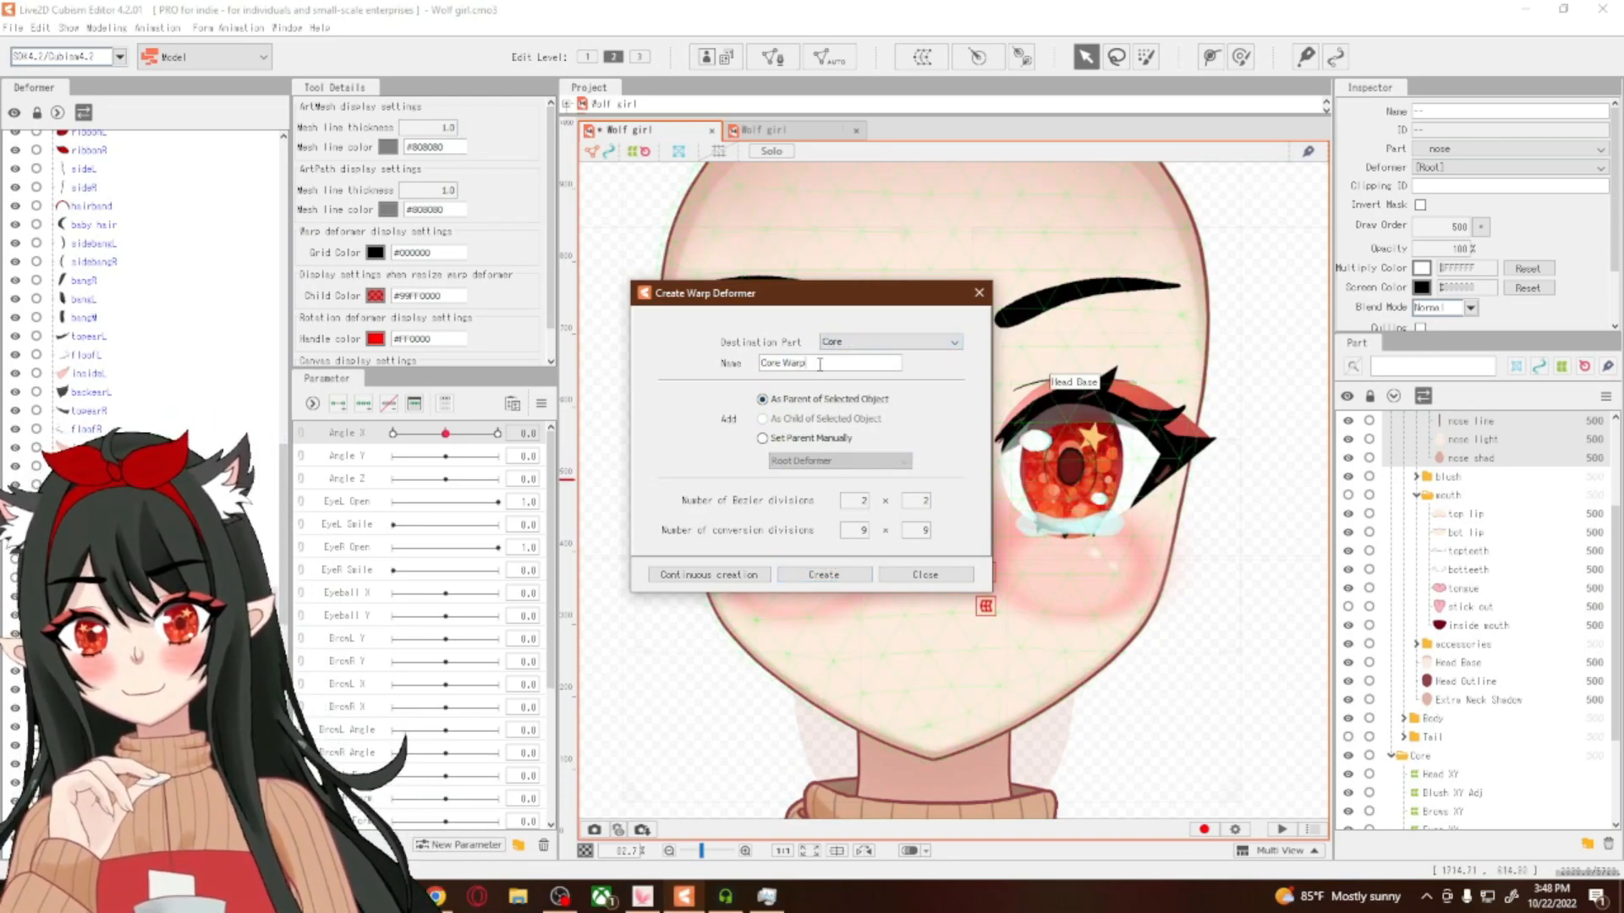
pyautogui.write('Nose')
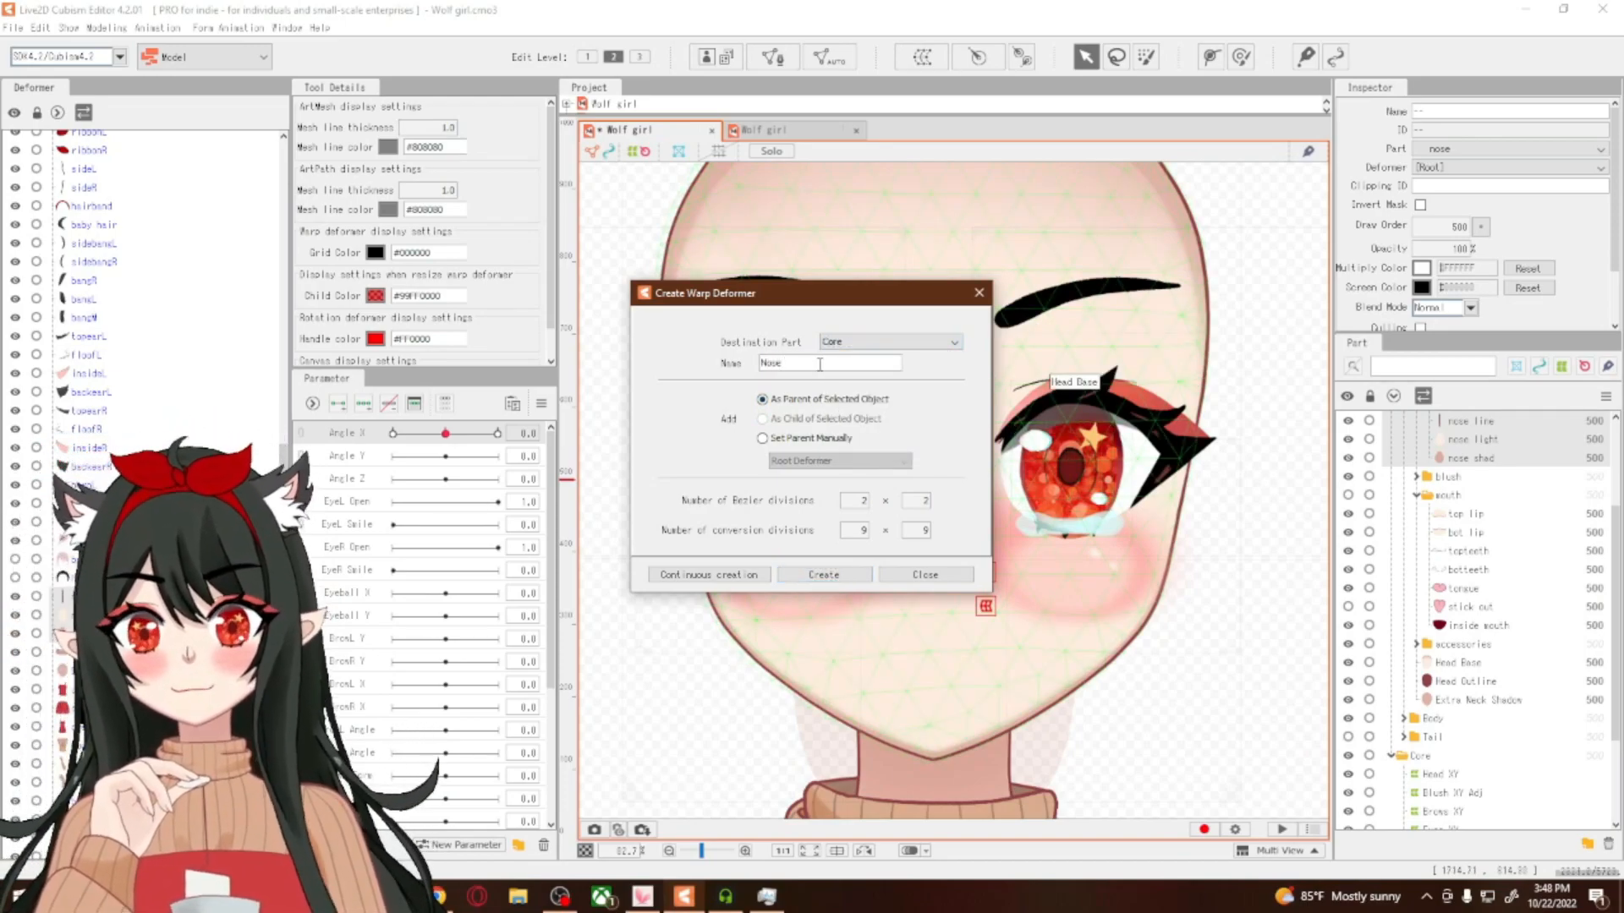
pyautogui.click(825, 574)
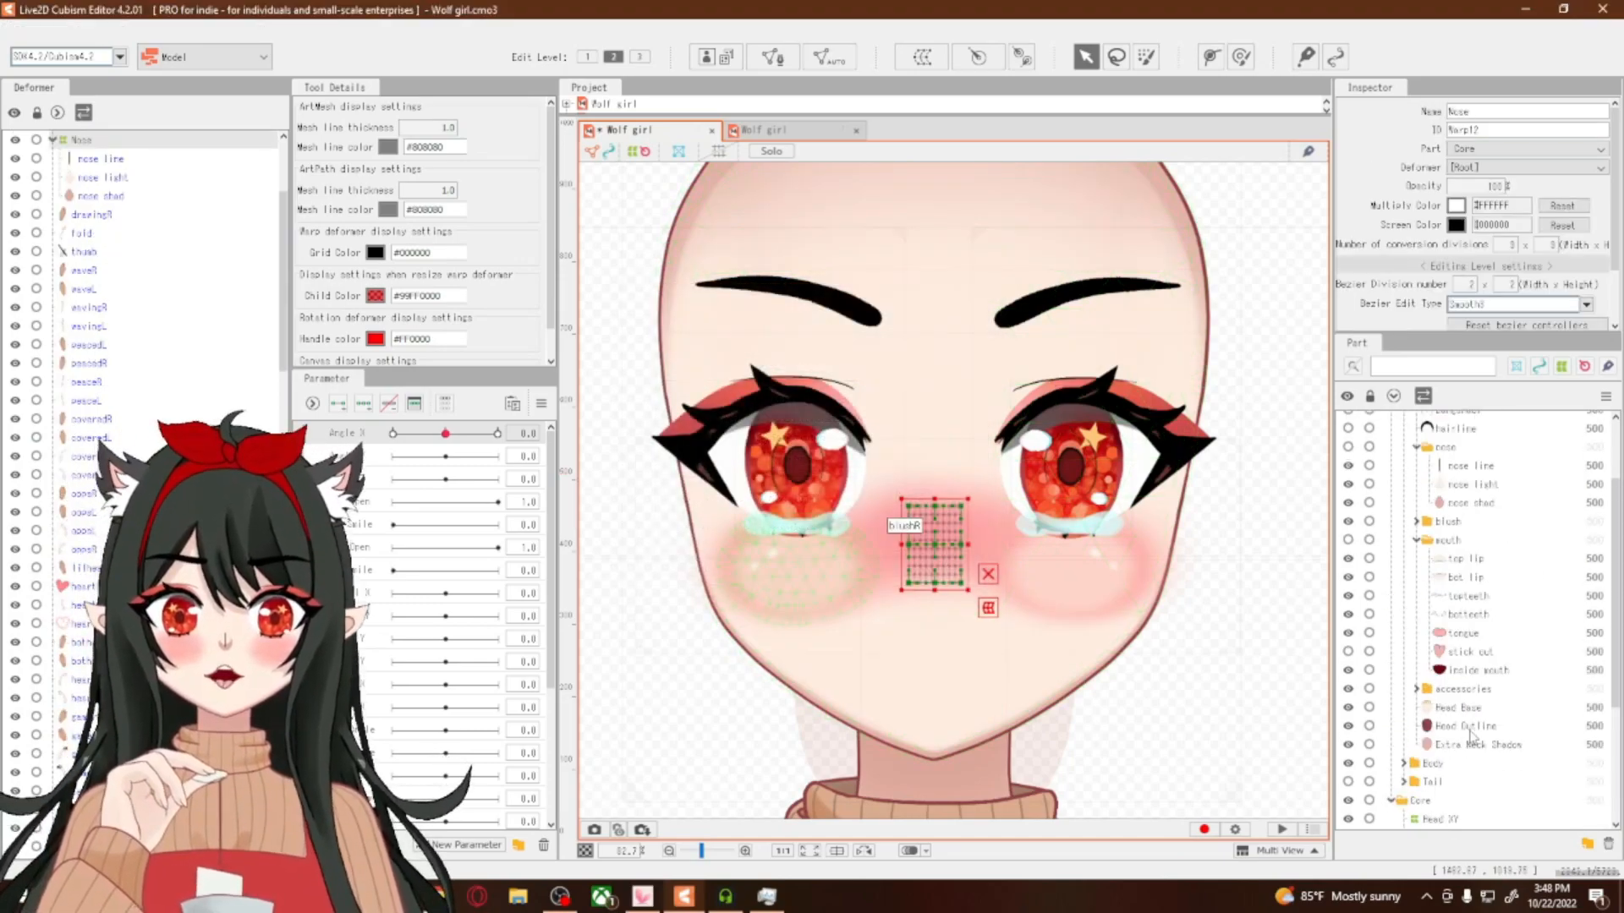
# Make the nose and mouth folders visible on the face
pyautogui.scroll(2, 1471, 736)
pyautogui.click(1348, 551)
pyautogui.click(1348, 644)
pyautogui.scroll(2, 925, 638)
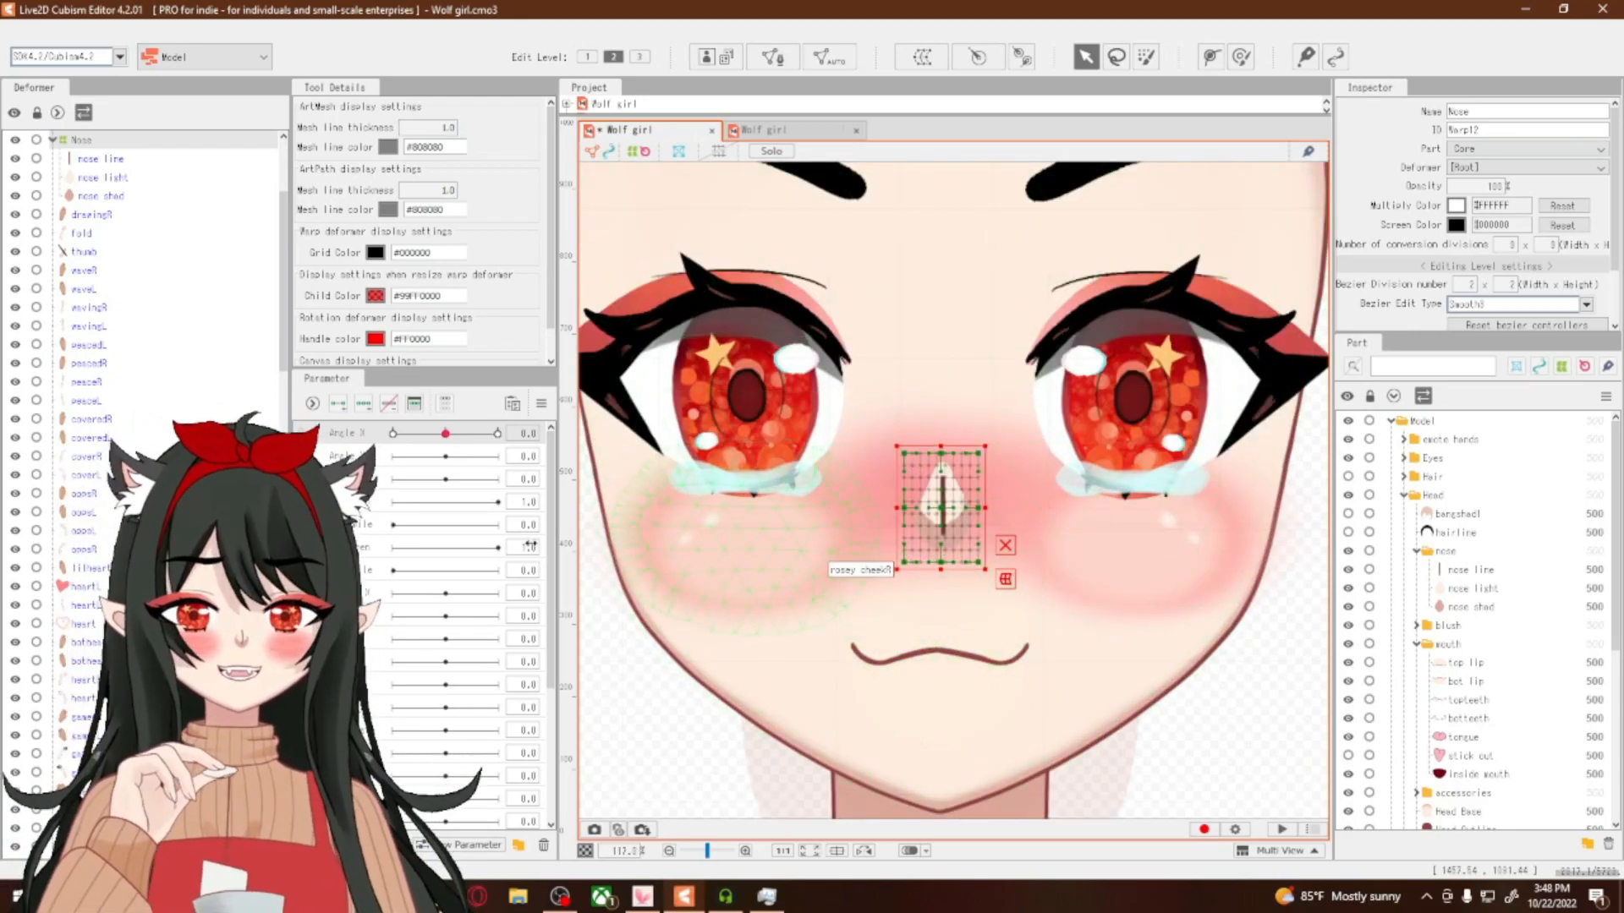
# Compare the nose and mouth placement with the turned face at Angle X -30 and 30, and return Angle X to 0
pyautogui.click(394, 433)
pyautogui.scroll(-6, 846, 537)
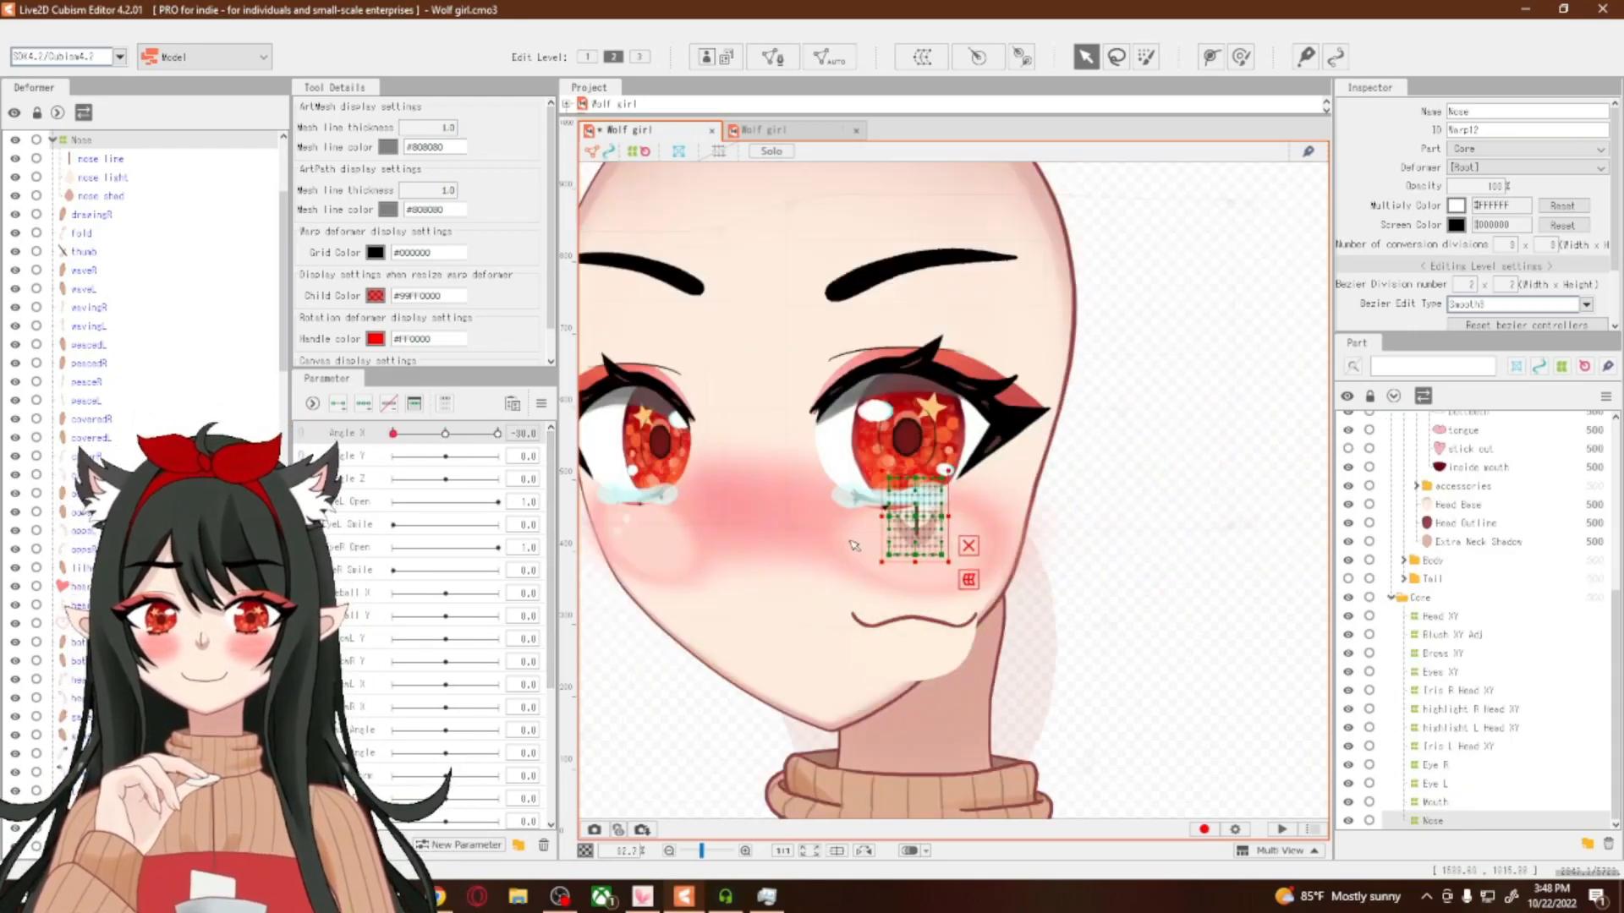
pyautogui.scroll(8, 772, 568)
pyautogui.scroll(-6, 884, 520)
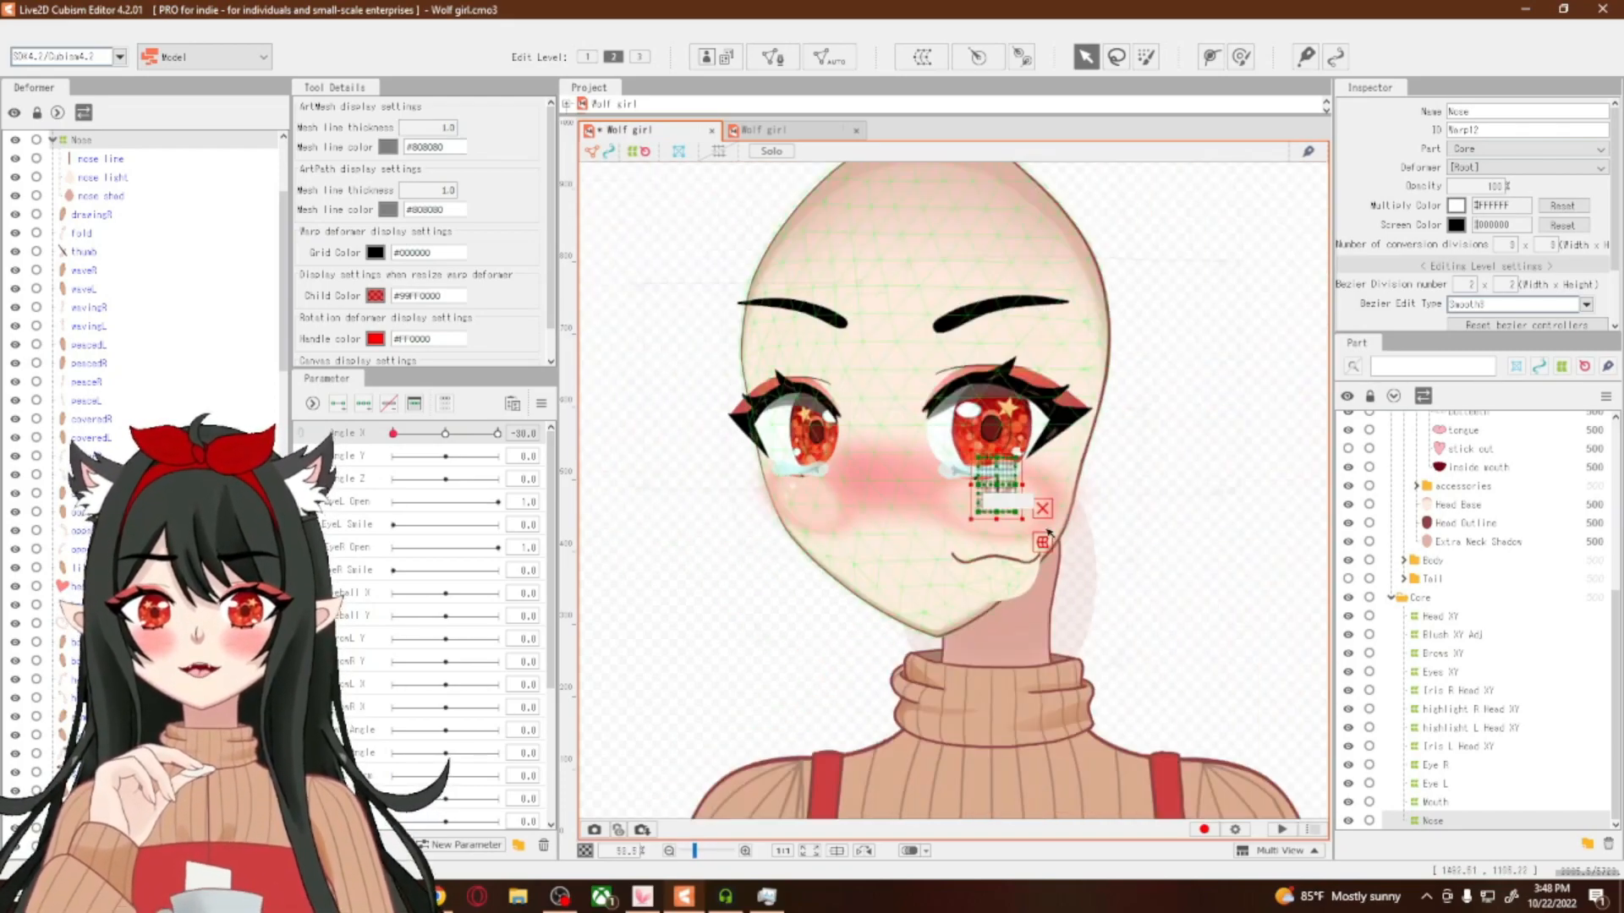
pyautogui.click(497, 433)
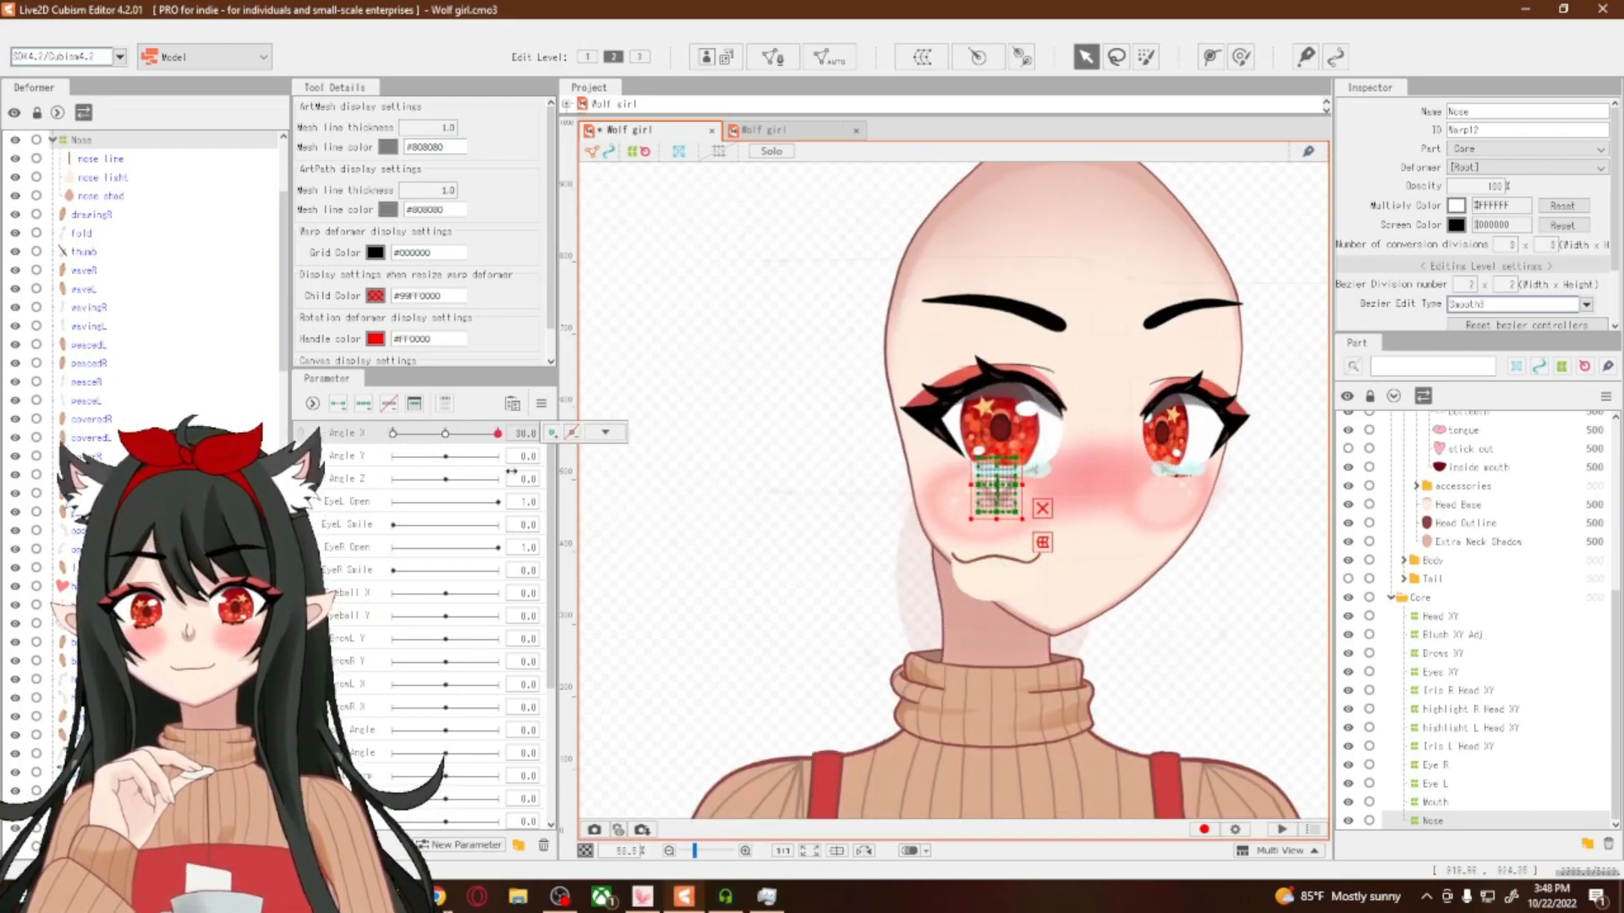
pyautogui.click(394, 433)
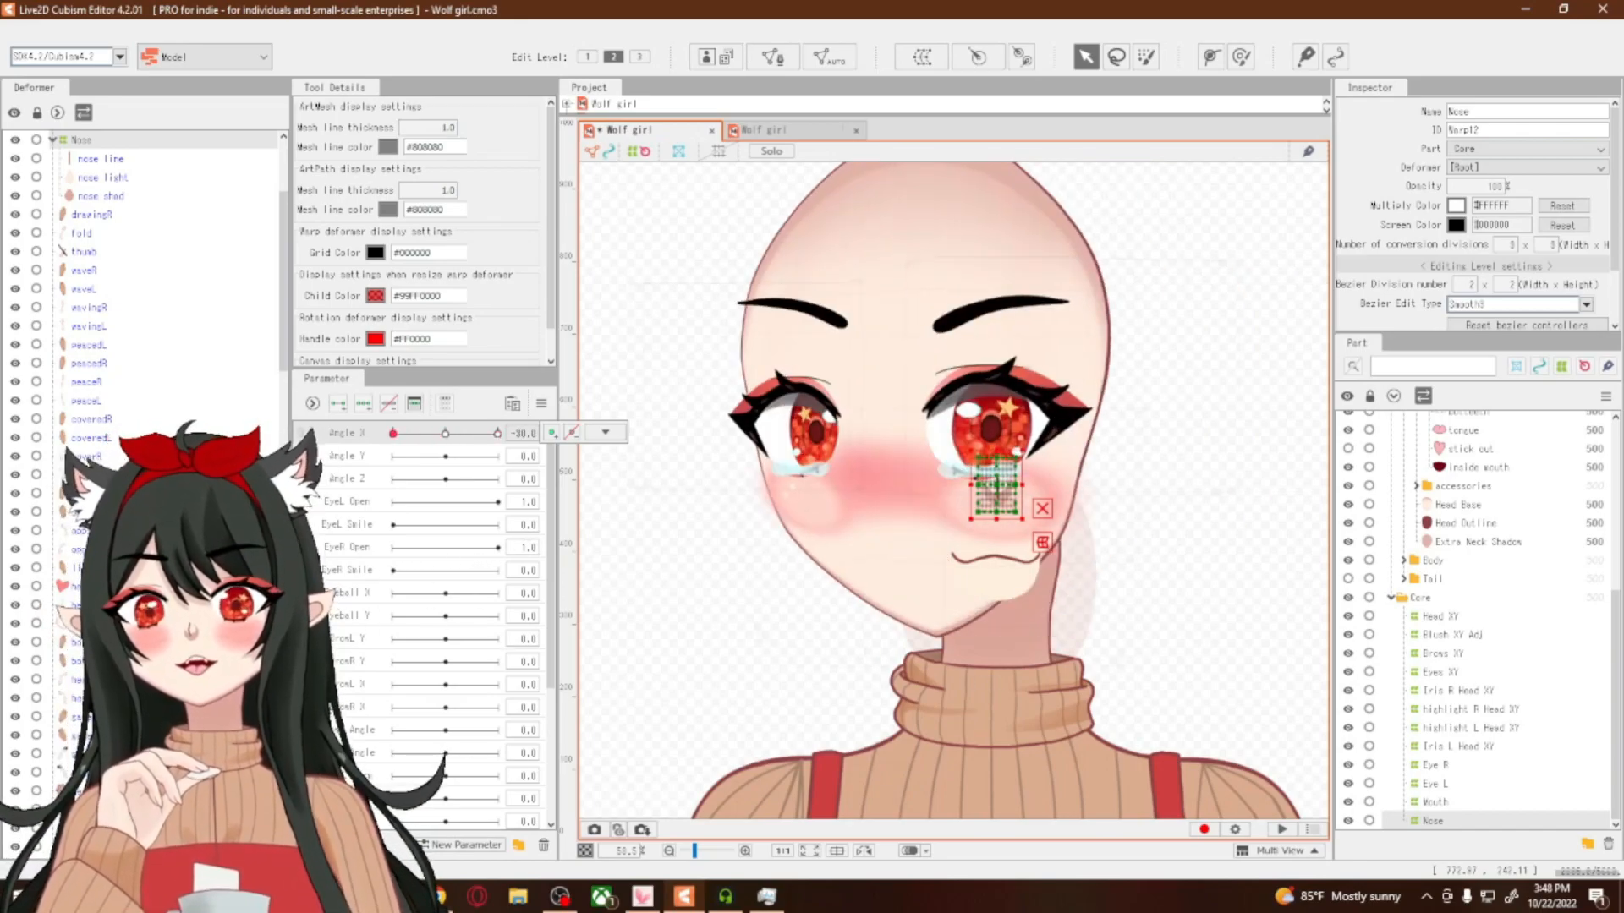
pyautogui.moveTo(371, 584); pyautogui.dragTo(674, 579)
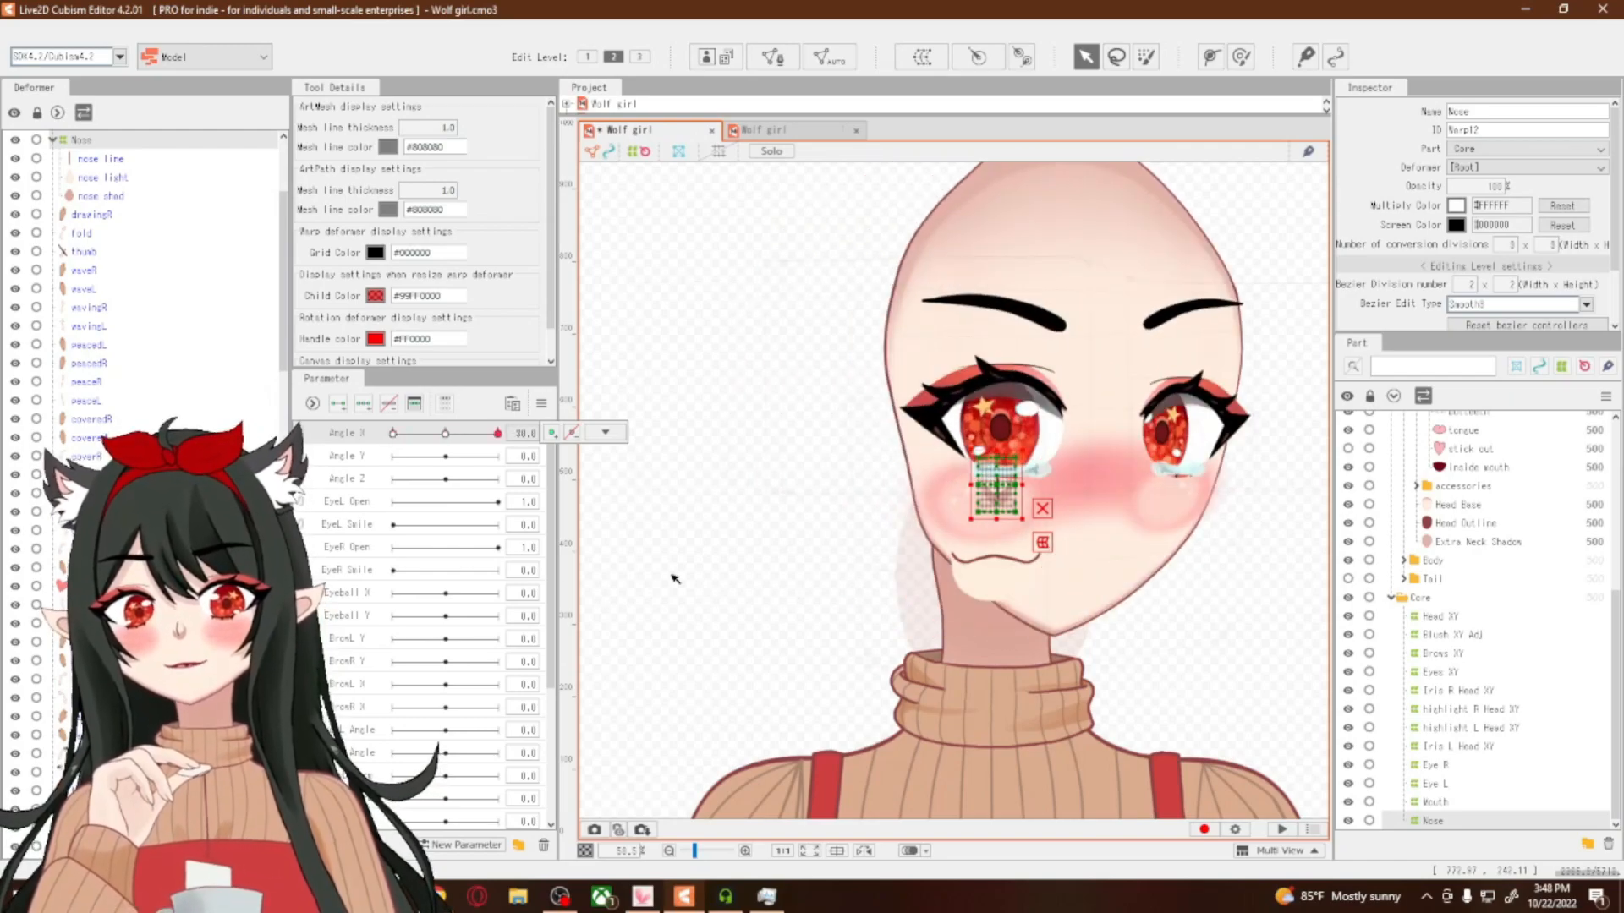
pyautogui.click(446, 433)
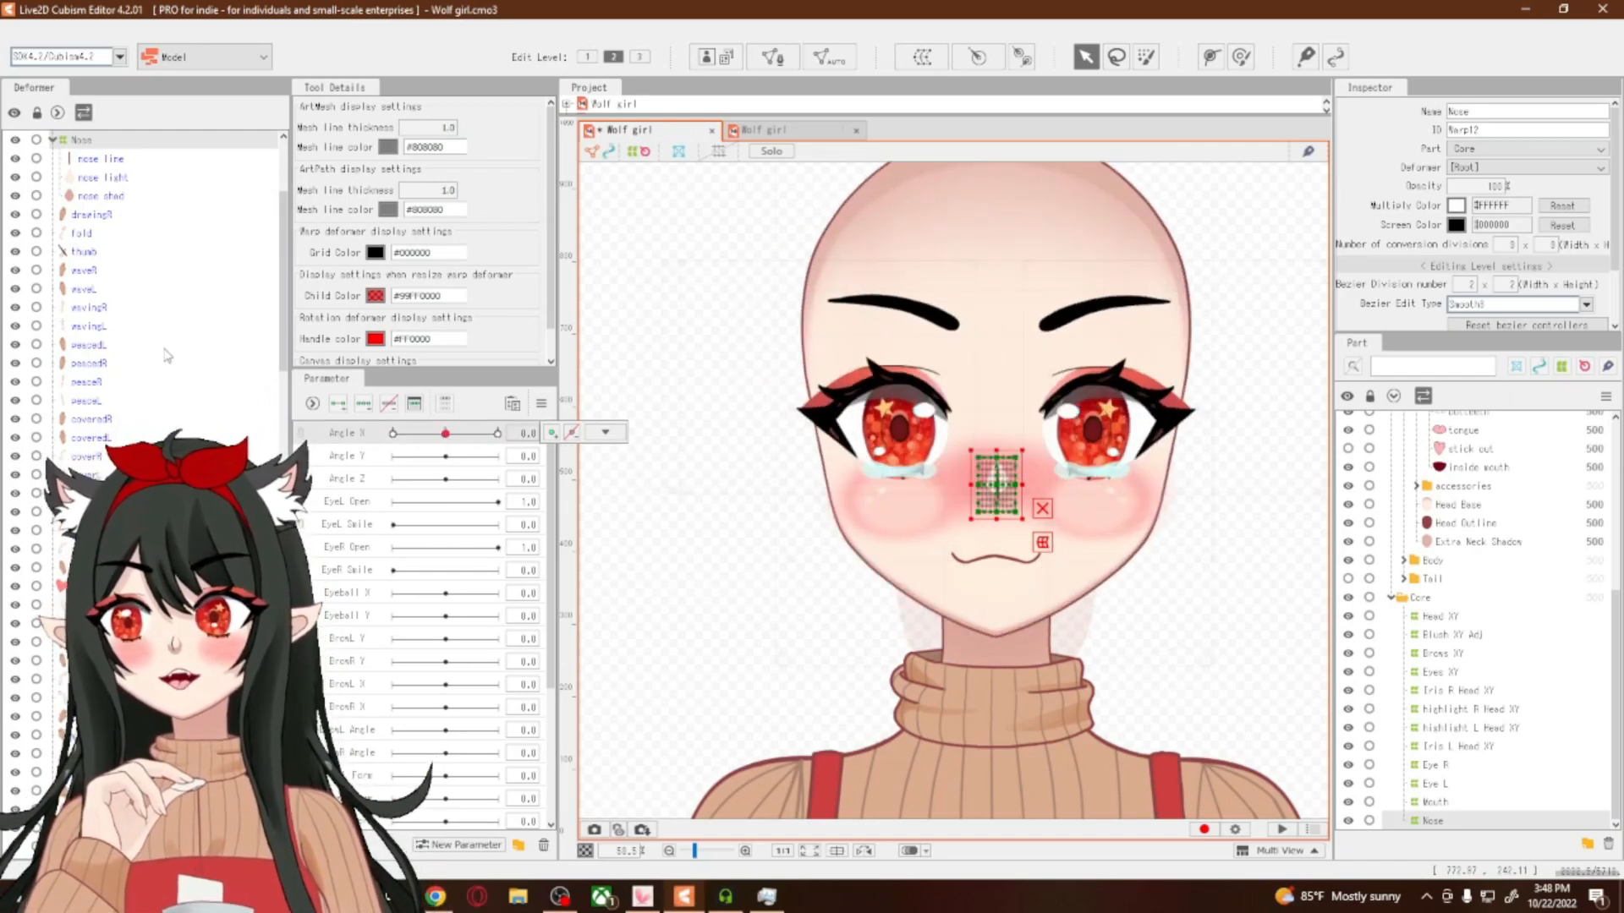
# Examine the nose line and nose light meshes up close
pyautogui.scroll(4, 44, 161)
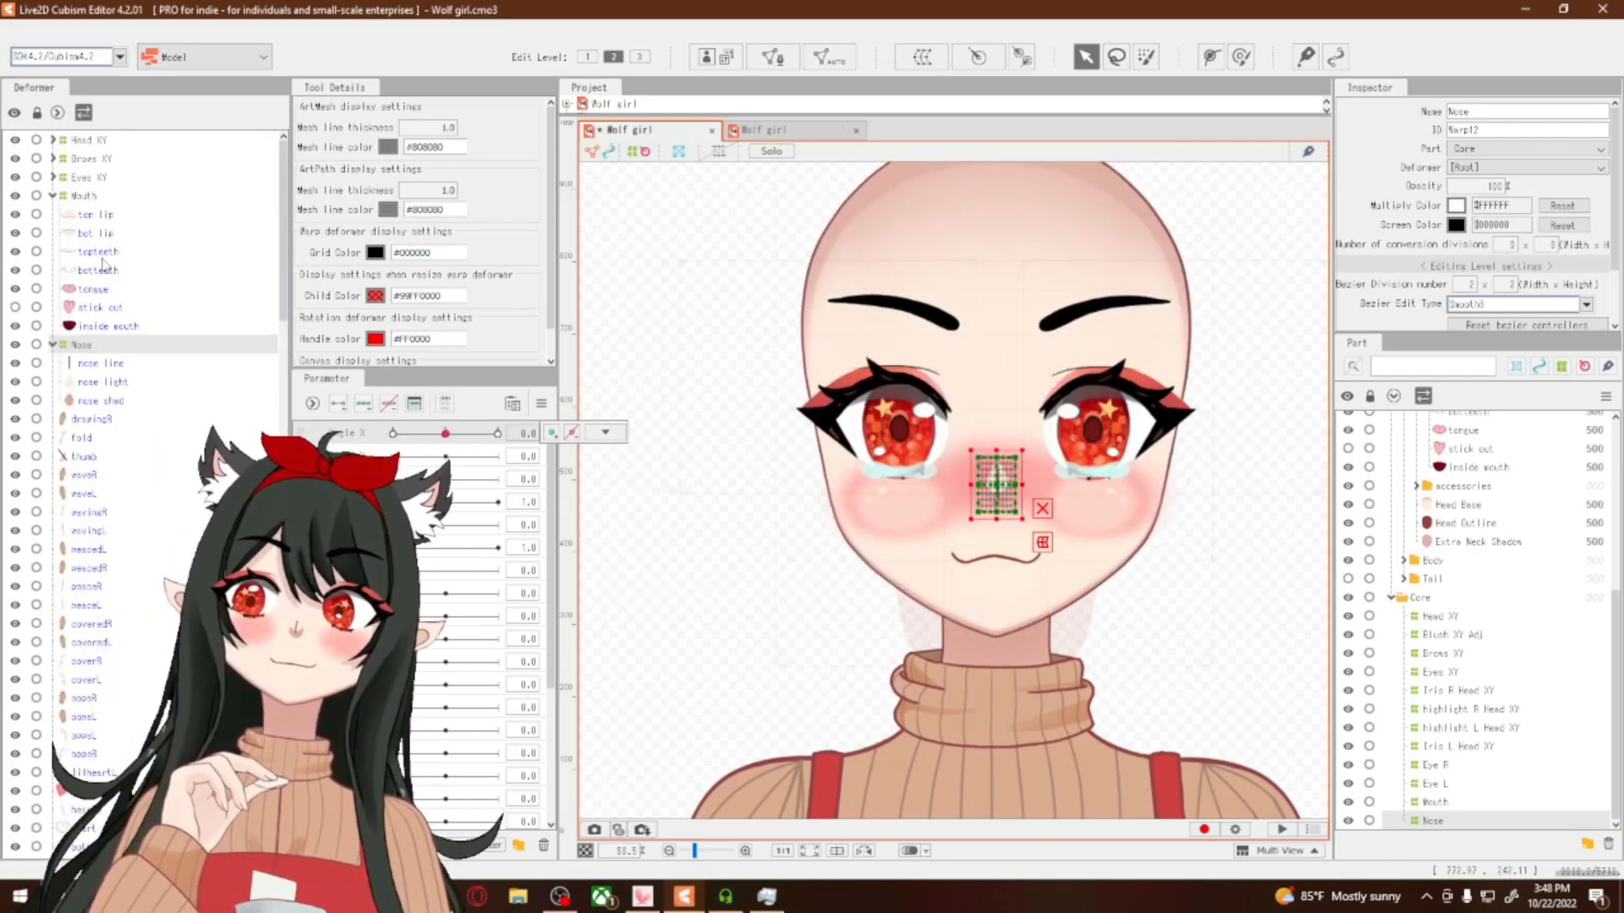
pyautogui.click(98, 364)
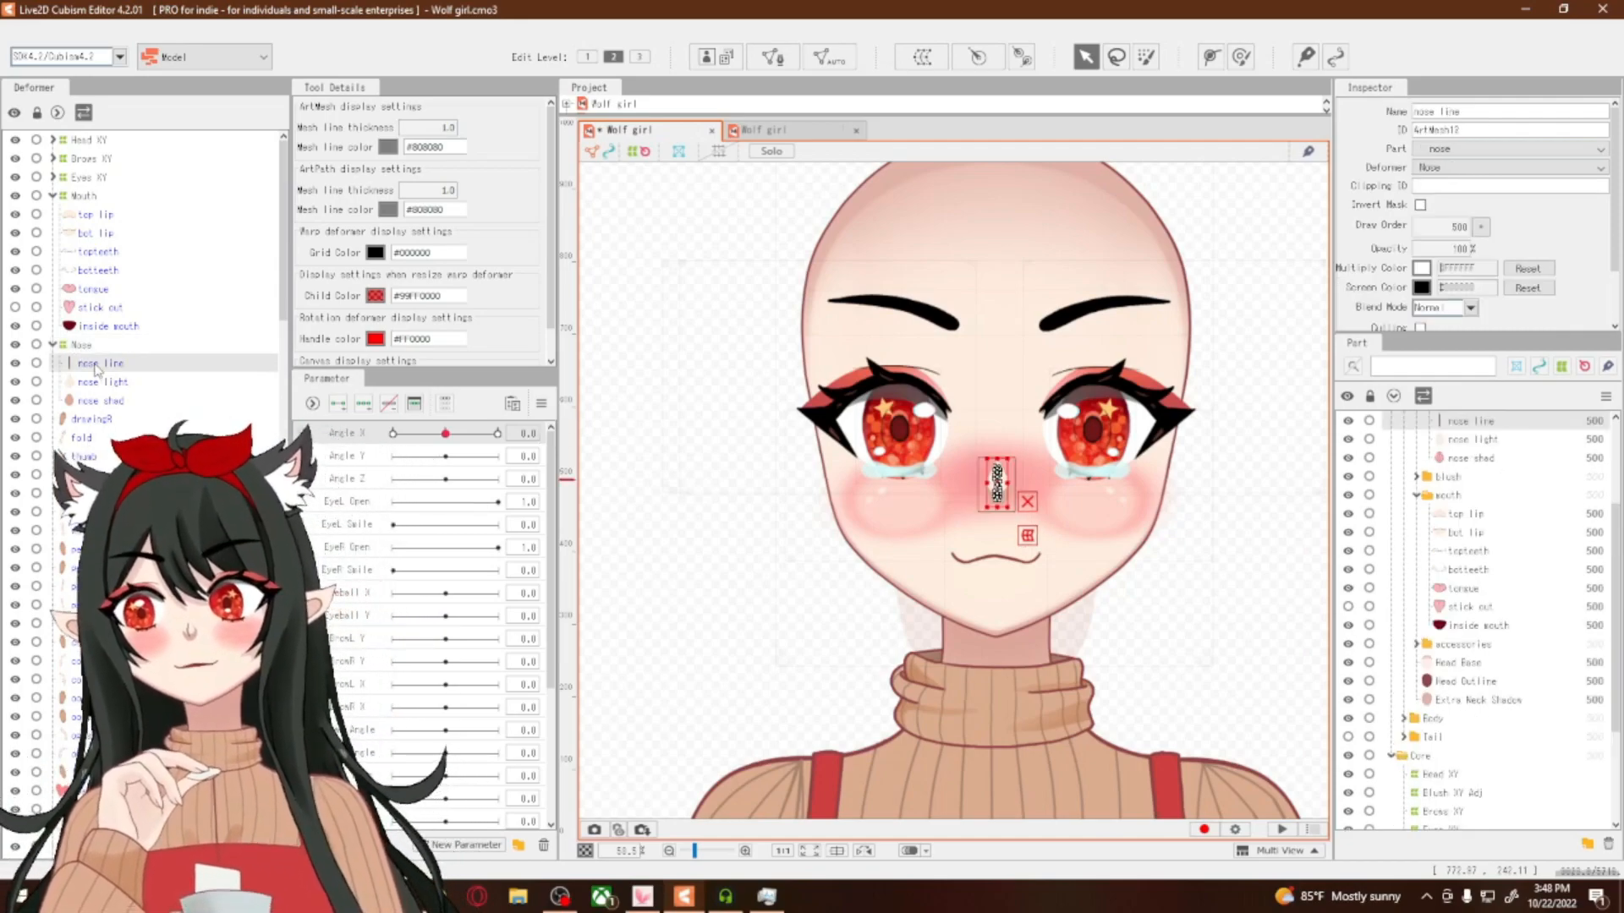
pyautogui.scroll(5, 997, 481)
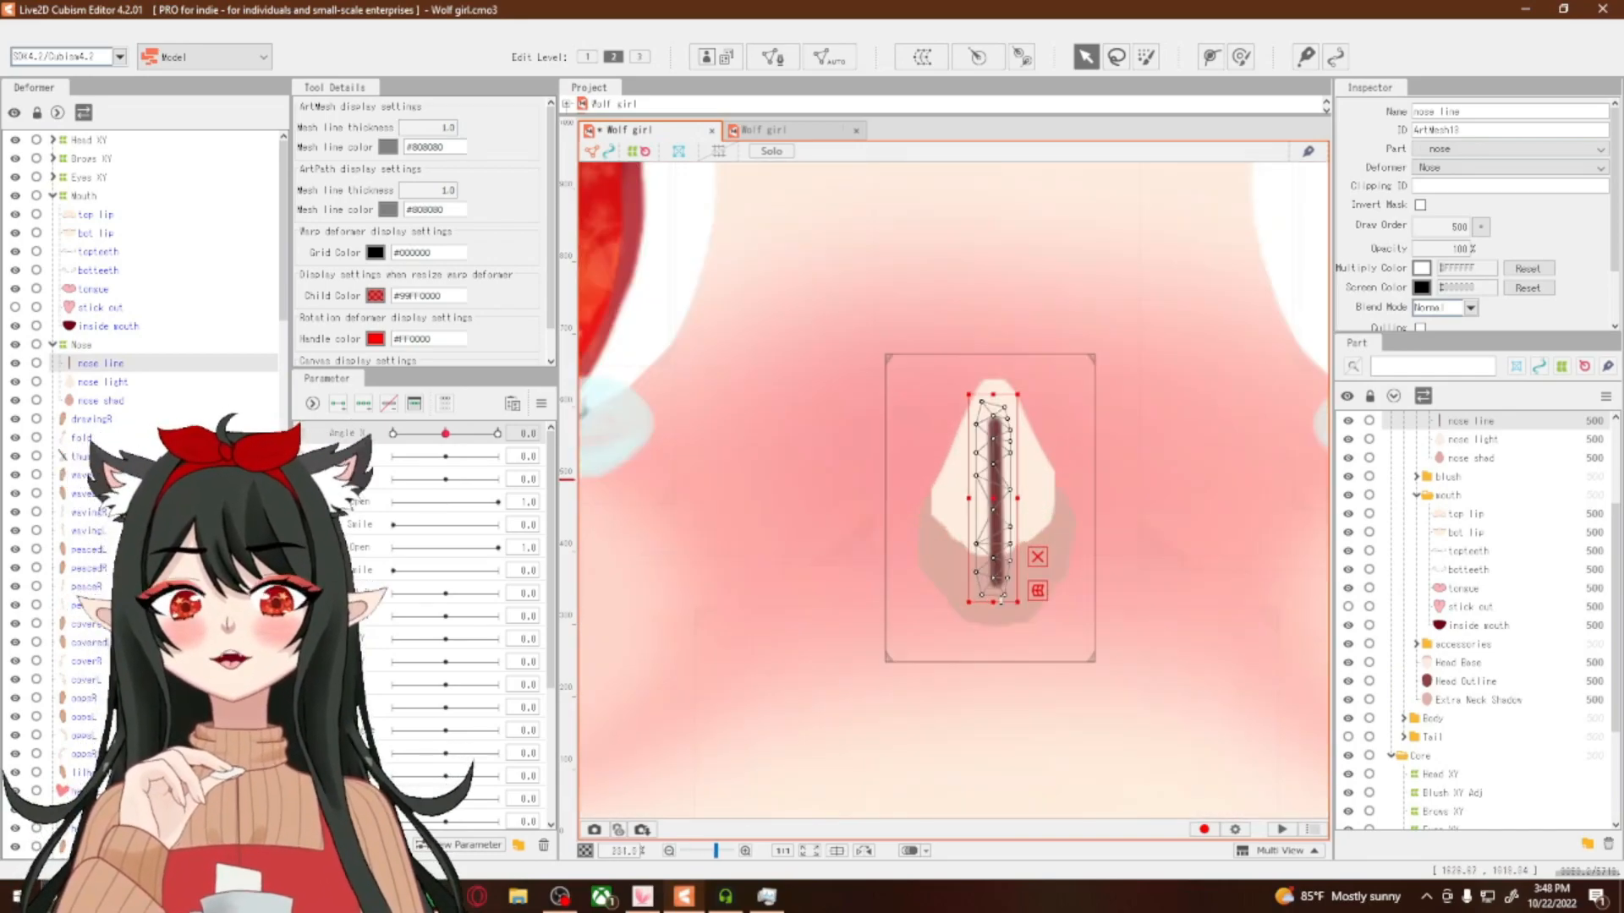
pyautogui.scroll(-2, 1011, 585)
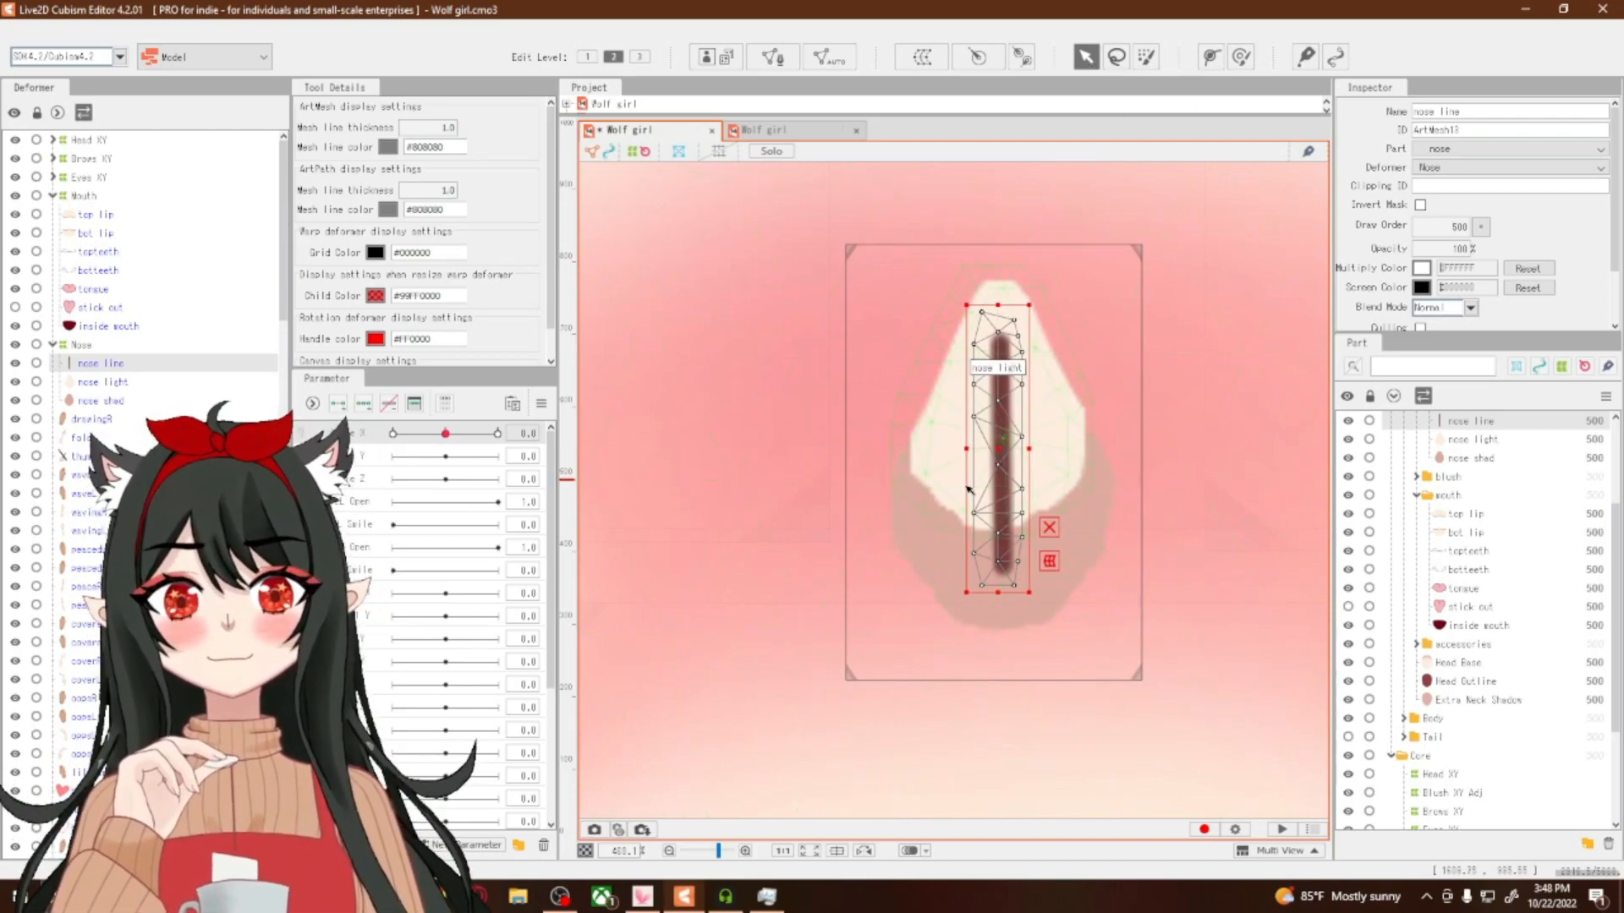
pyautogui.click(936, 465)
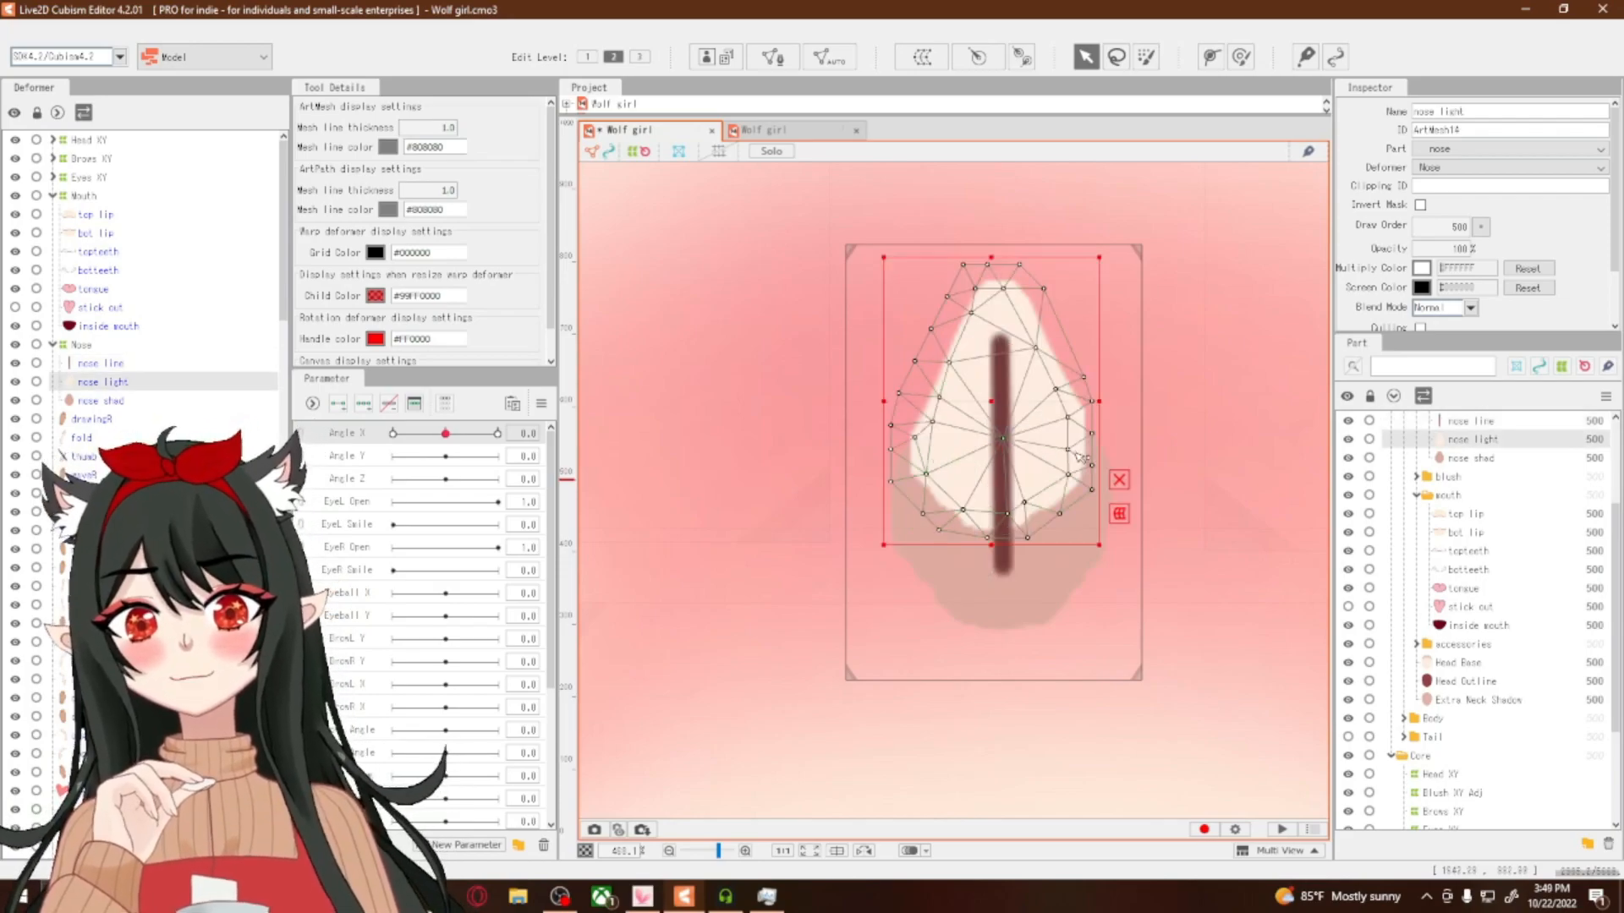
pyautogui.click(1008, 569)
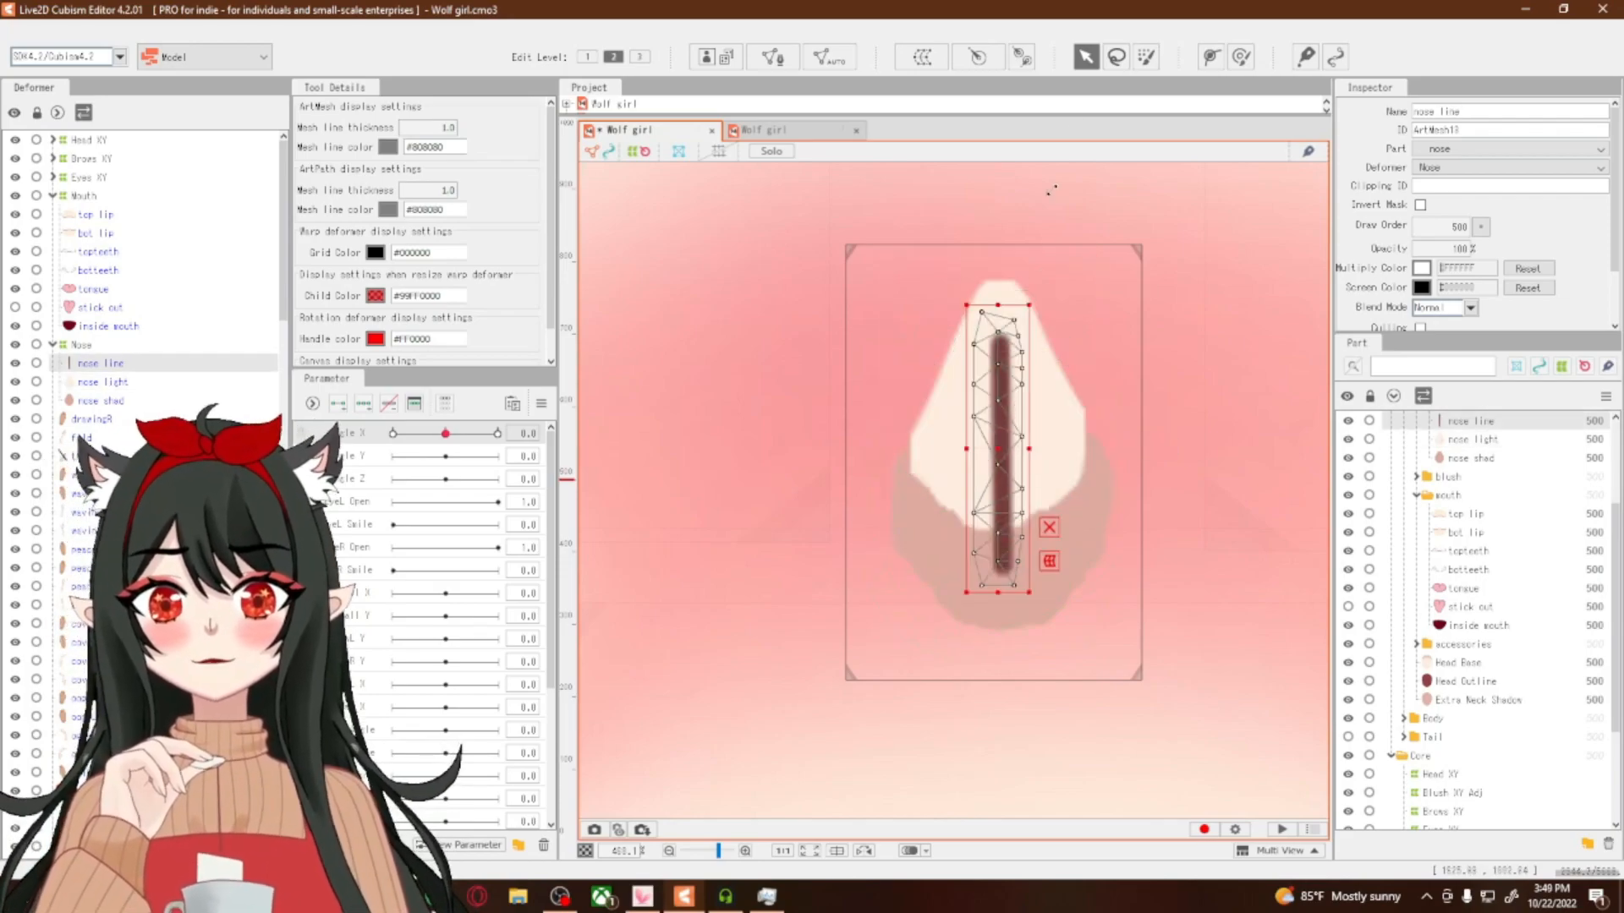
pyautogui.click(1116, 57)
pyautogui.moveTo(1171, 371)
pyautogui.mouseDown()
pyautogui.moveTo(1114, 258)
pyautogui.moveTo(689, 782)
pyautogui.moveTo(1095, 320)
pyautogui.mouseUp()
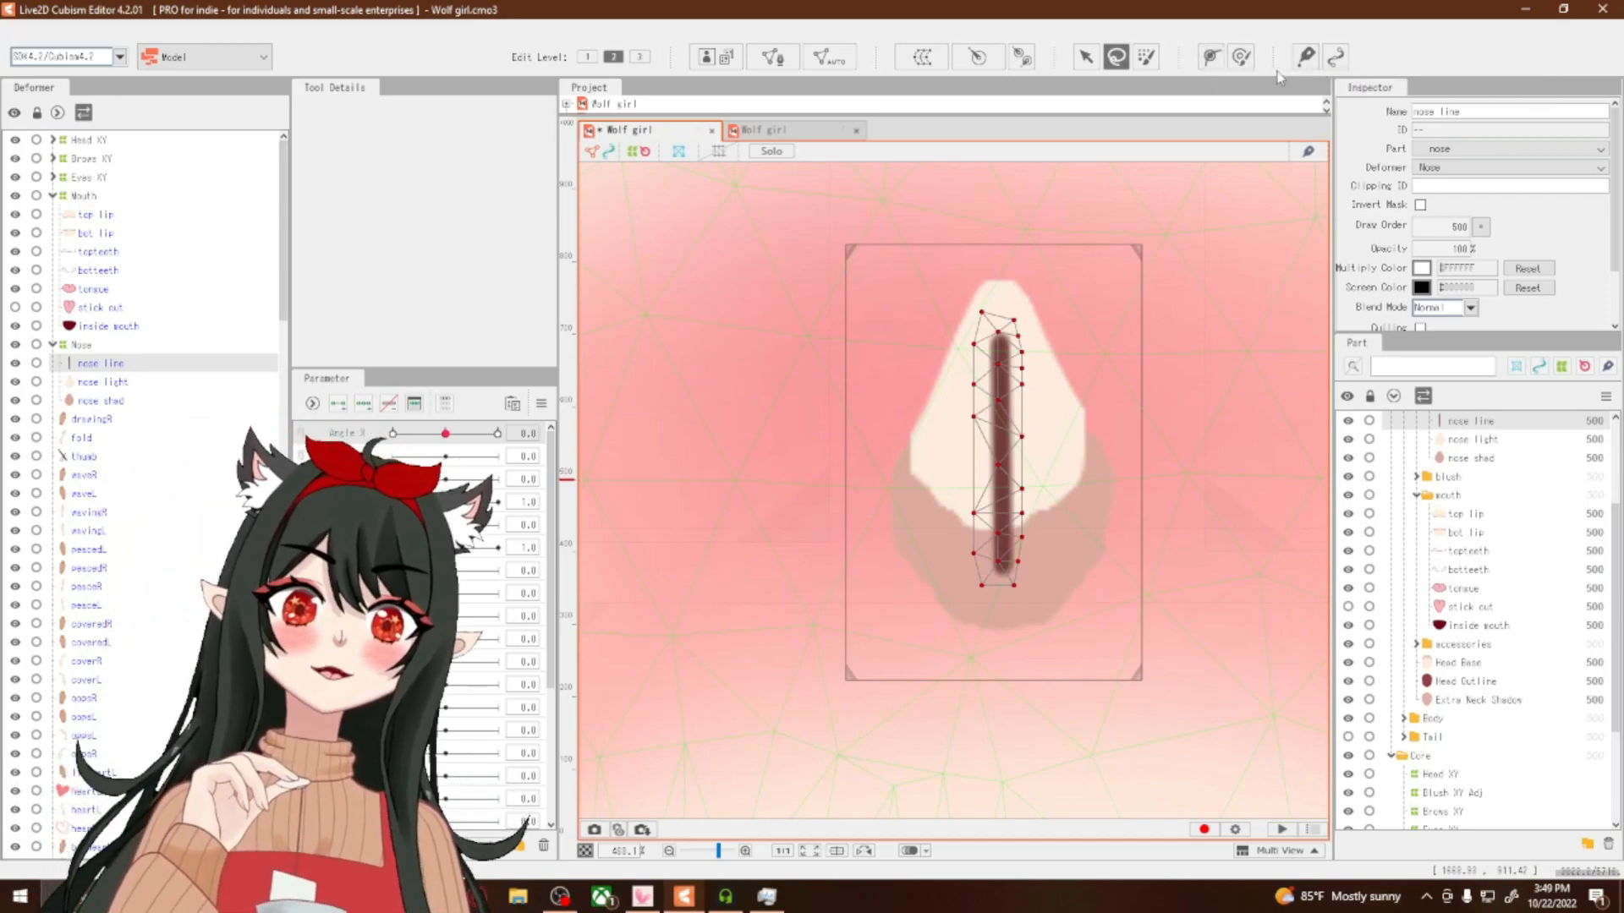
pyautogui.click(1211, 57)
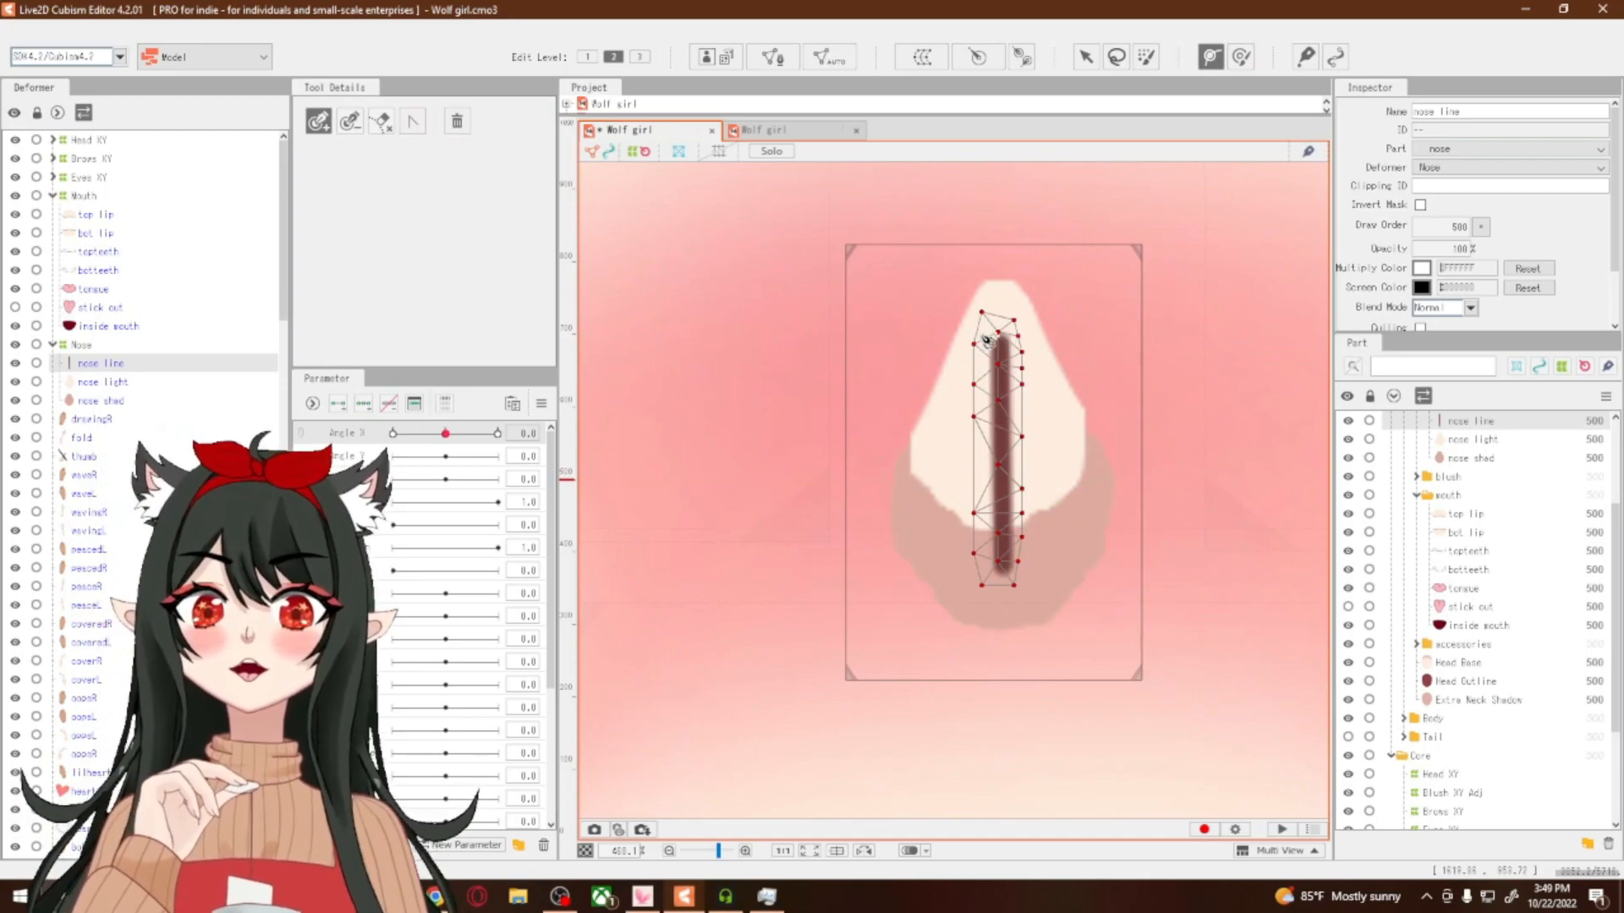
pyautogui.click(1082, 61)
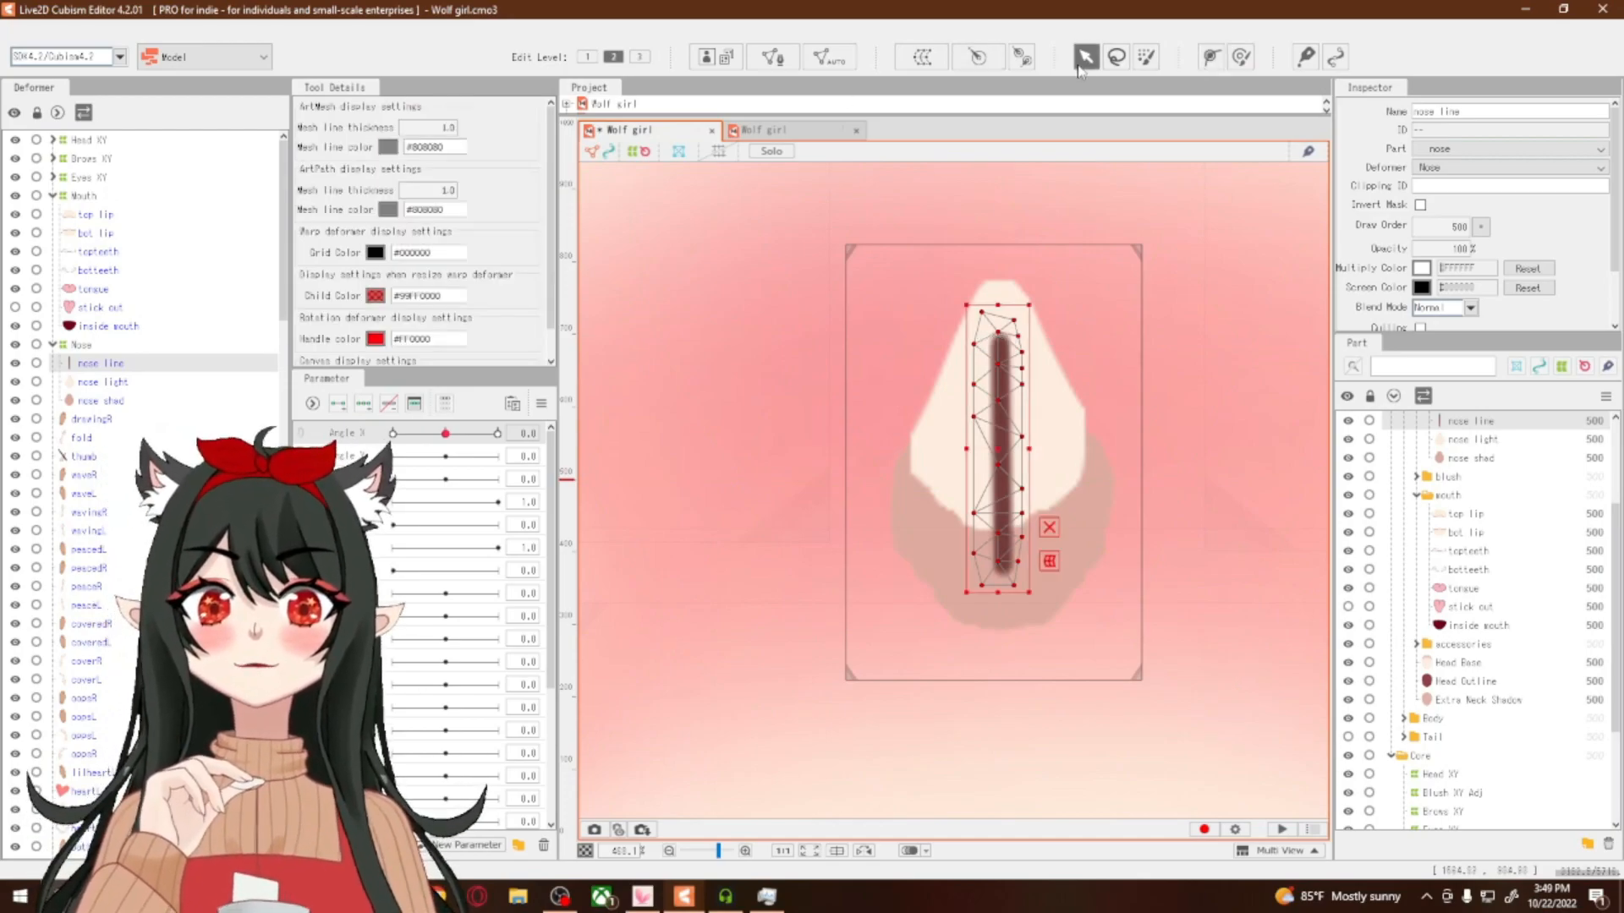
pyautogui.click(1221, 258)
# Draw a deform path down the nose line mesh with three points at its upper end, middle and lower end
pyautogui.click(1211, 60)
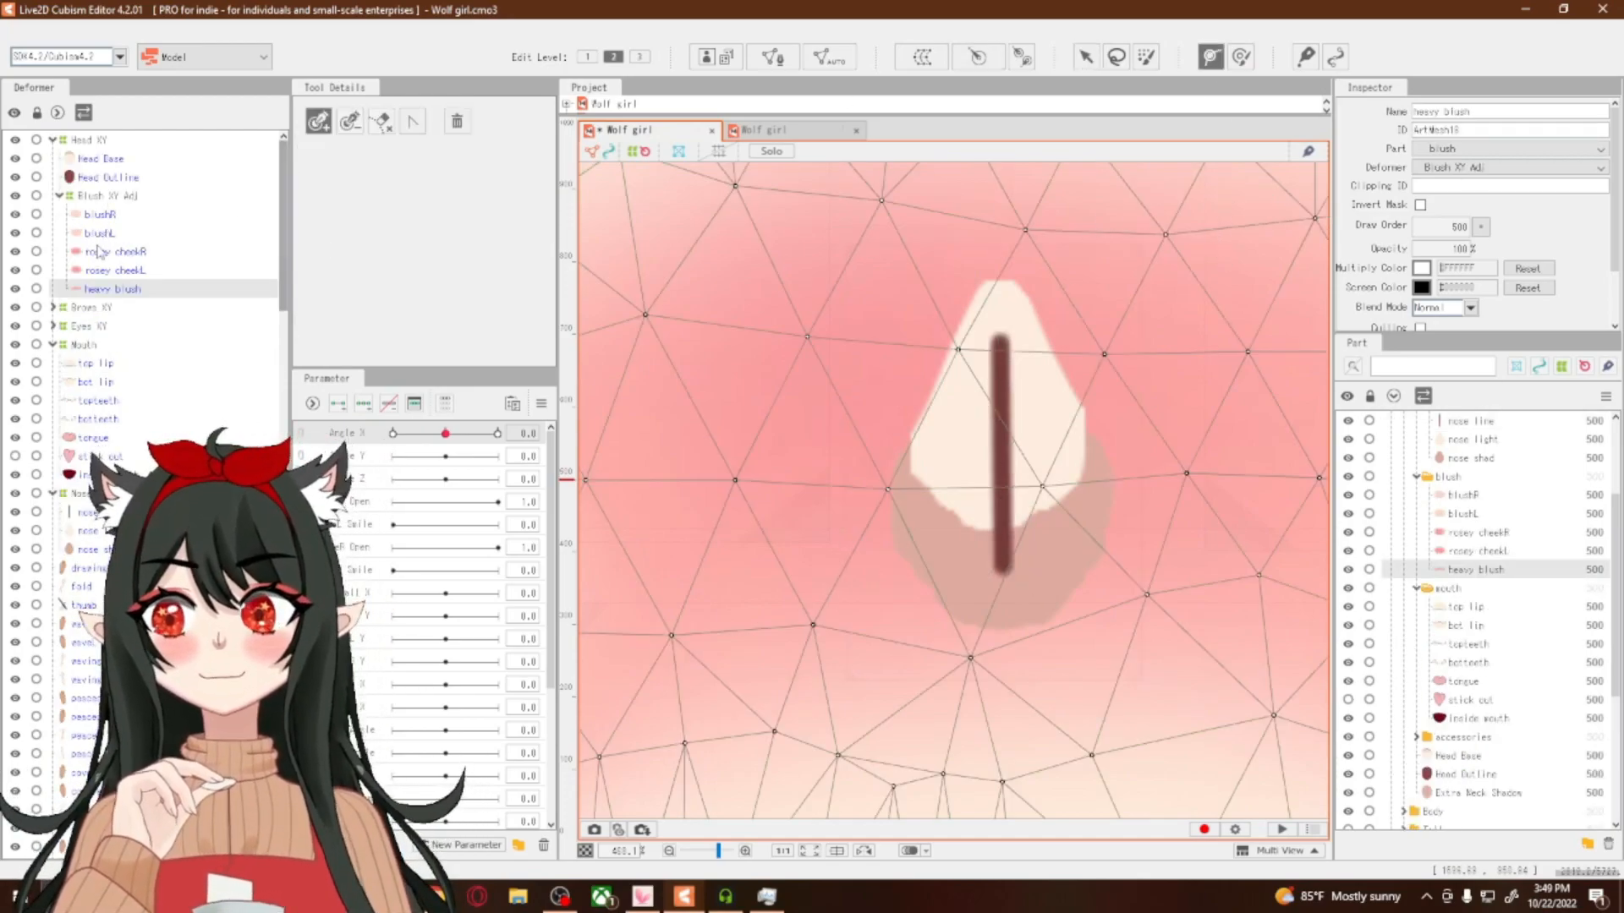
pyautogui.click(97, 513)
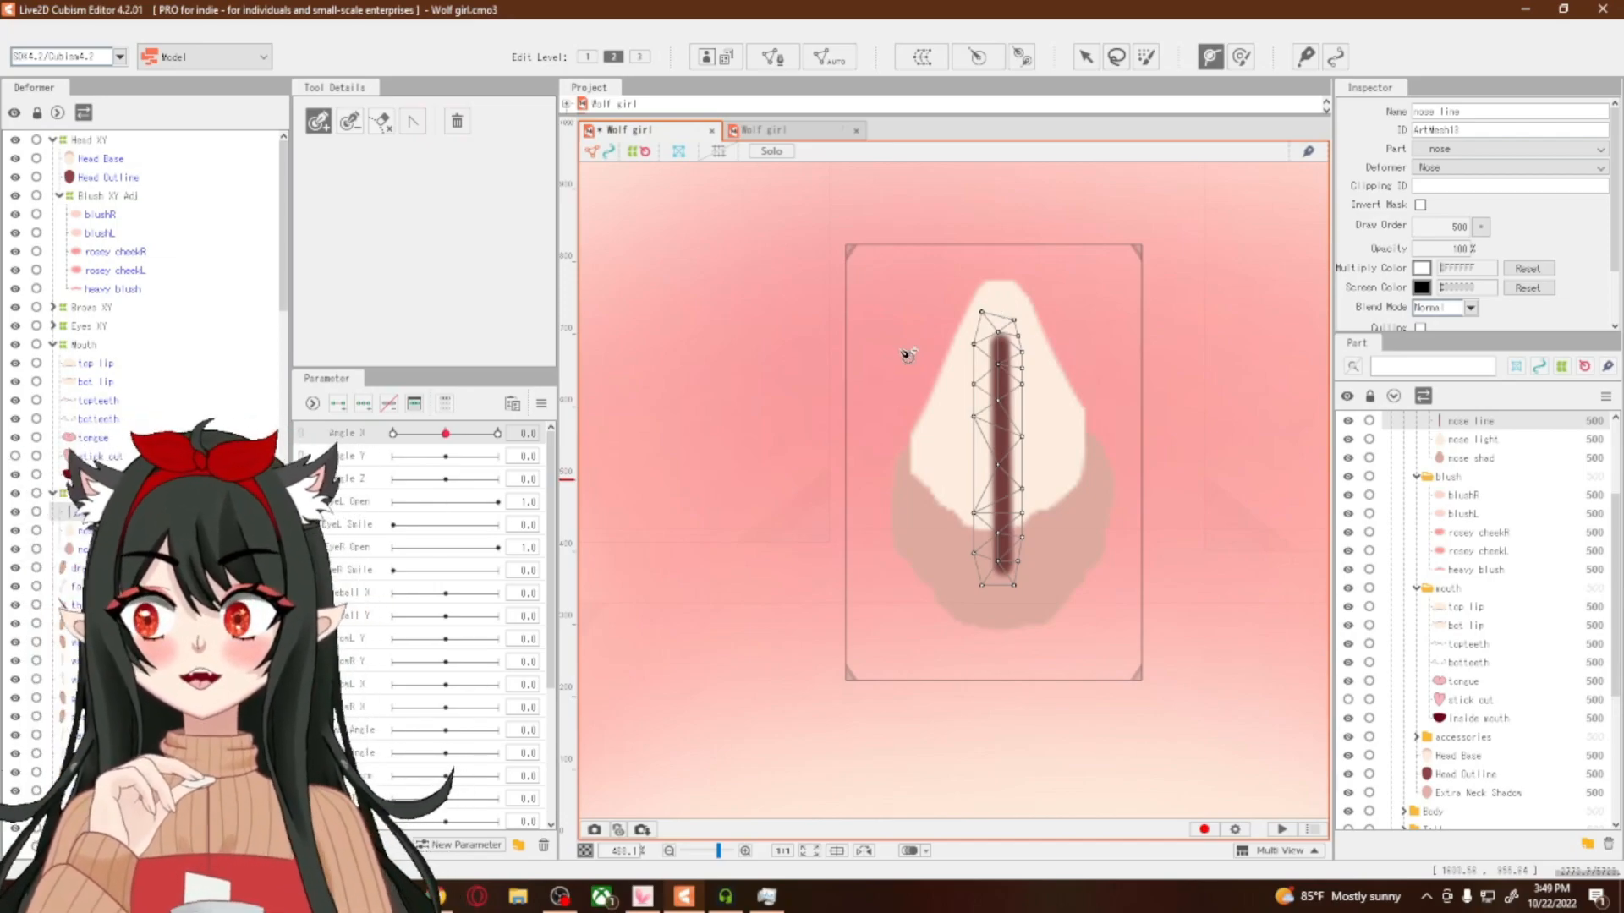
pyautogui.click(100, 531)
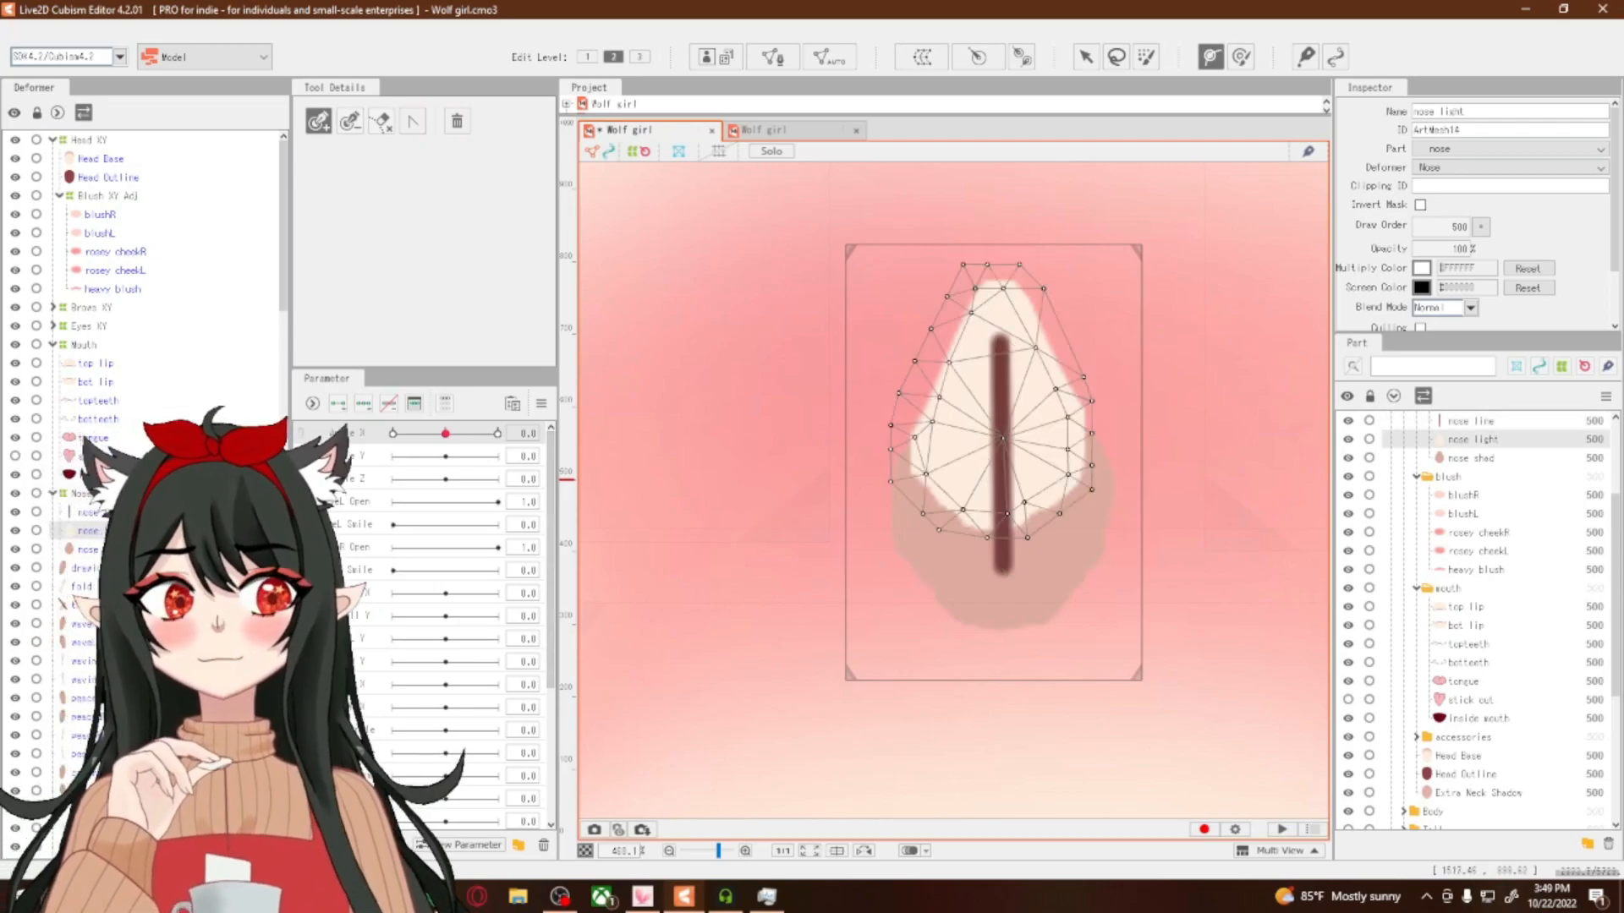
pyautogui.click(90, 550)
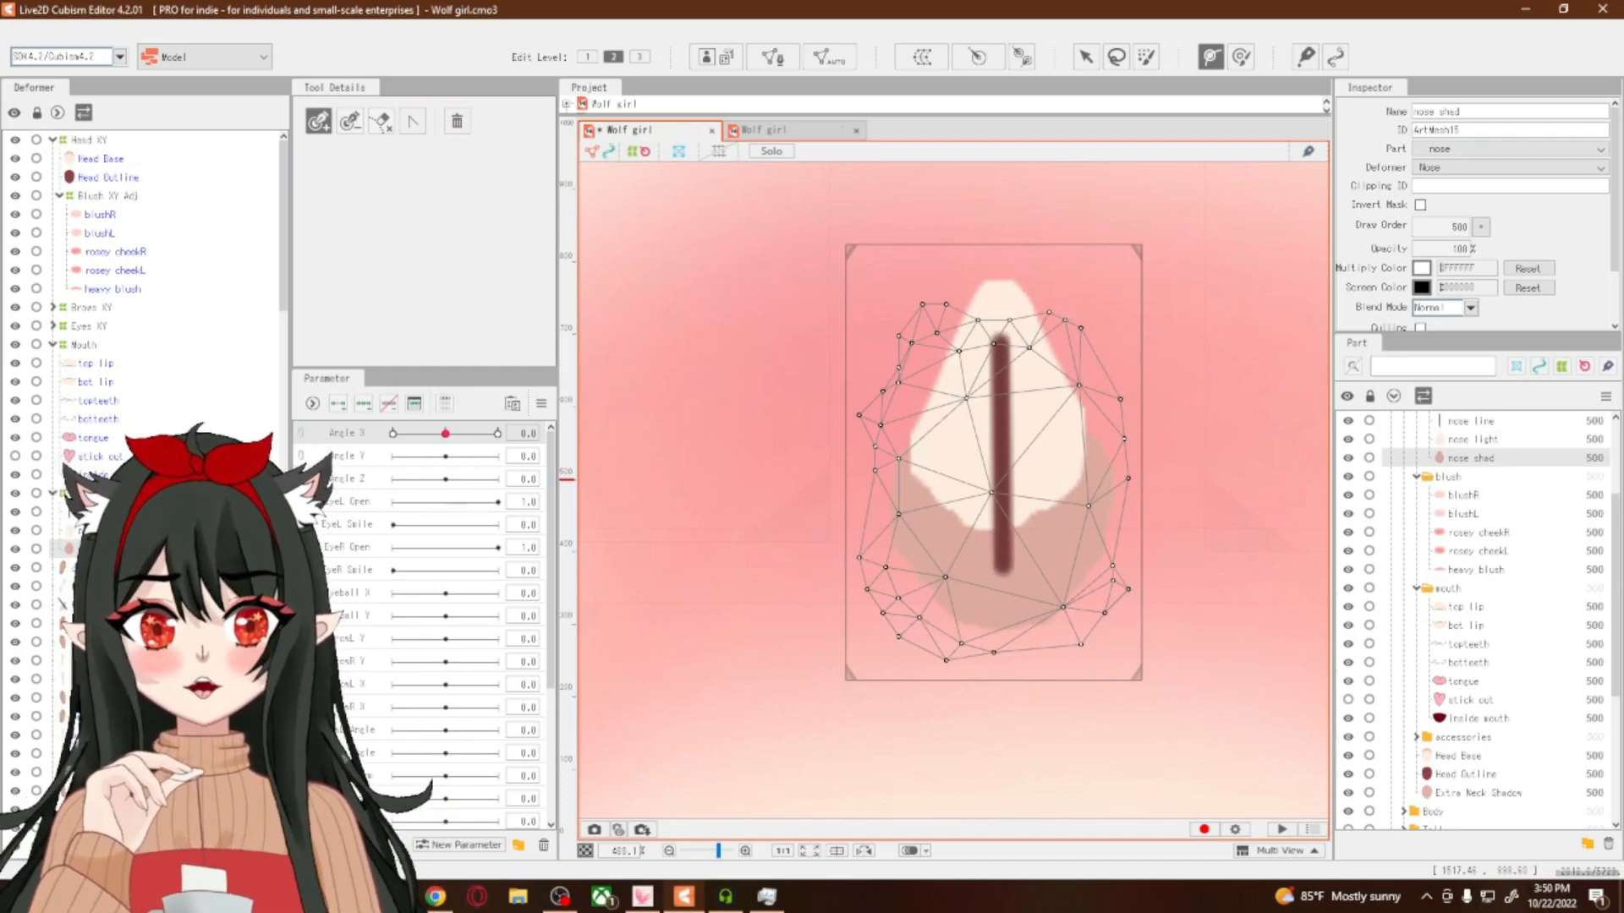
pyautogui.click(96, 512)
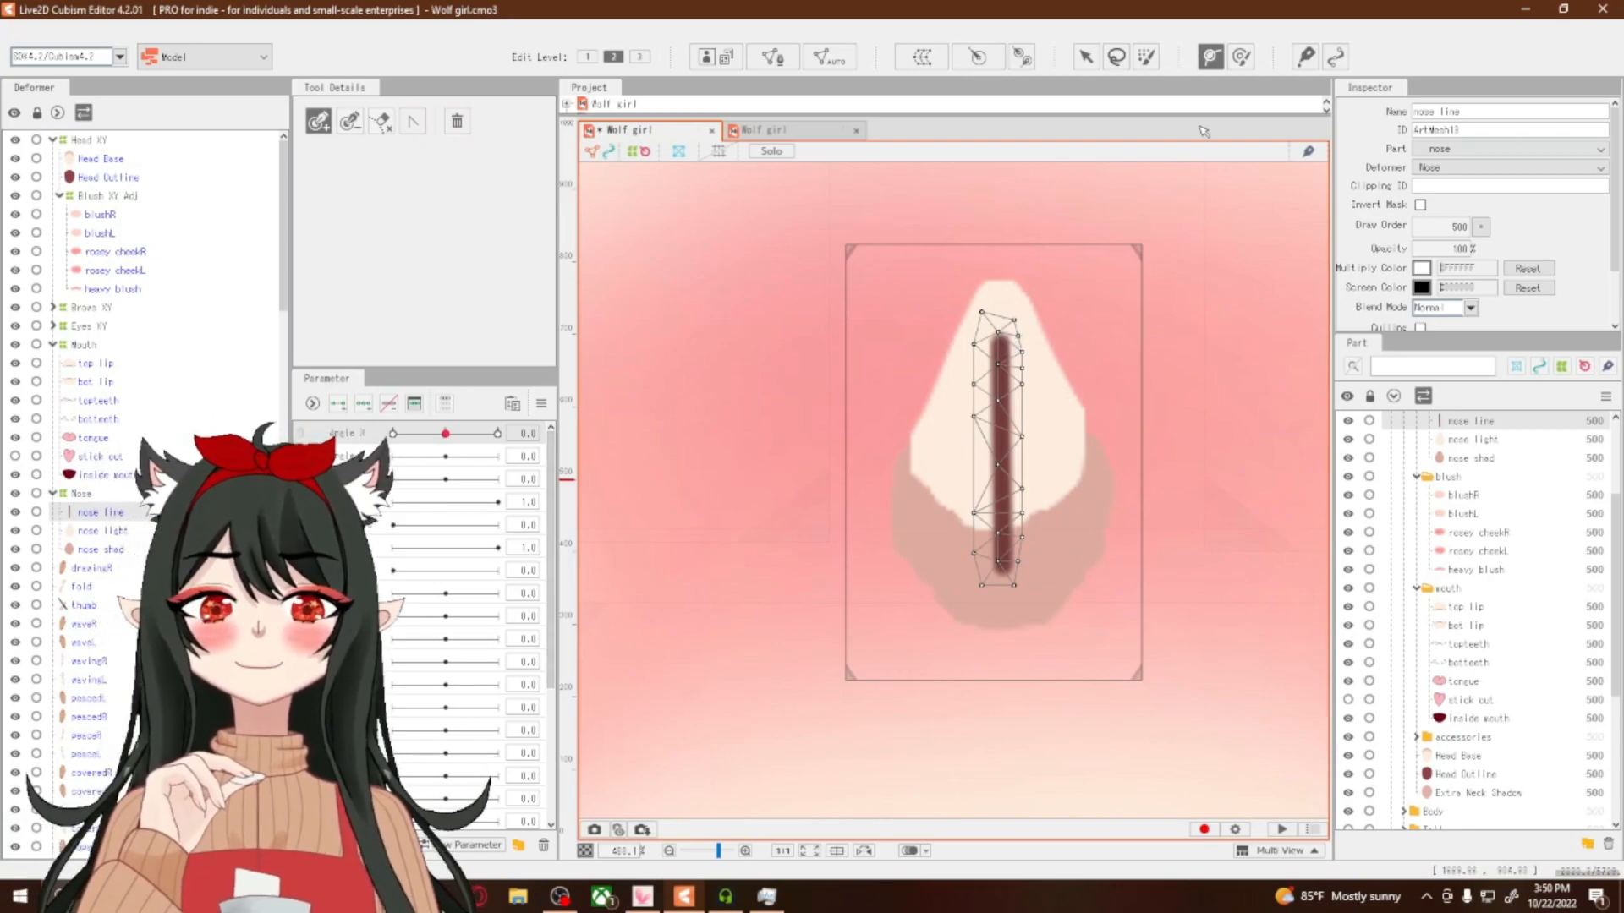
pyautogui.click(1211, 62)
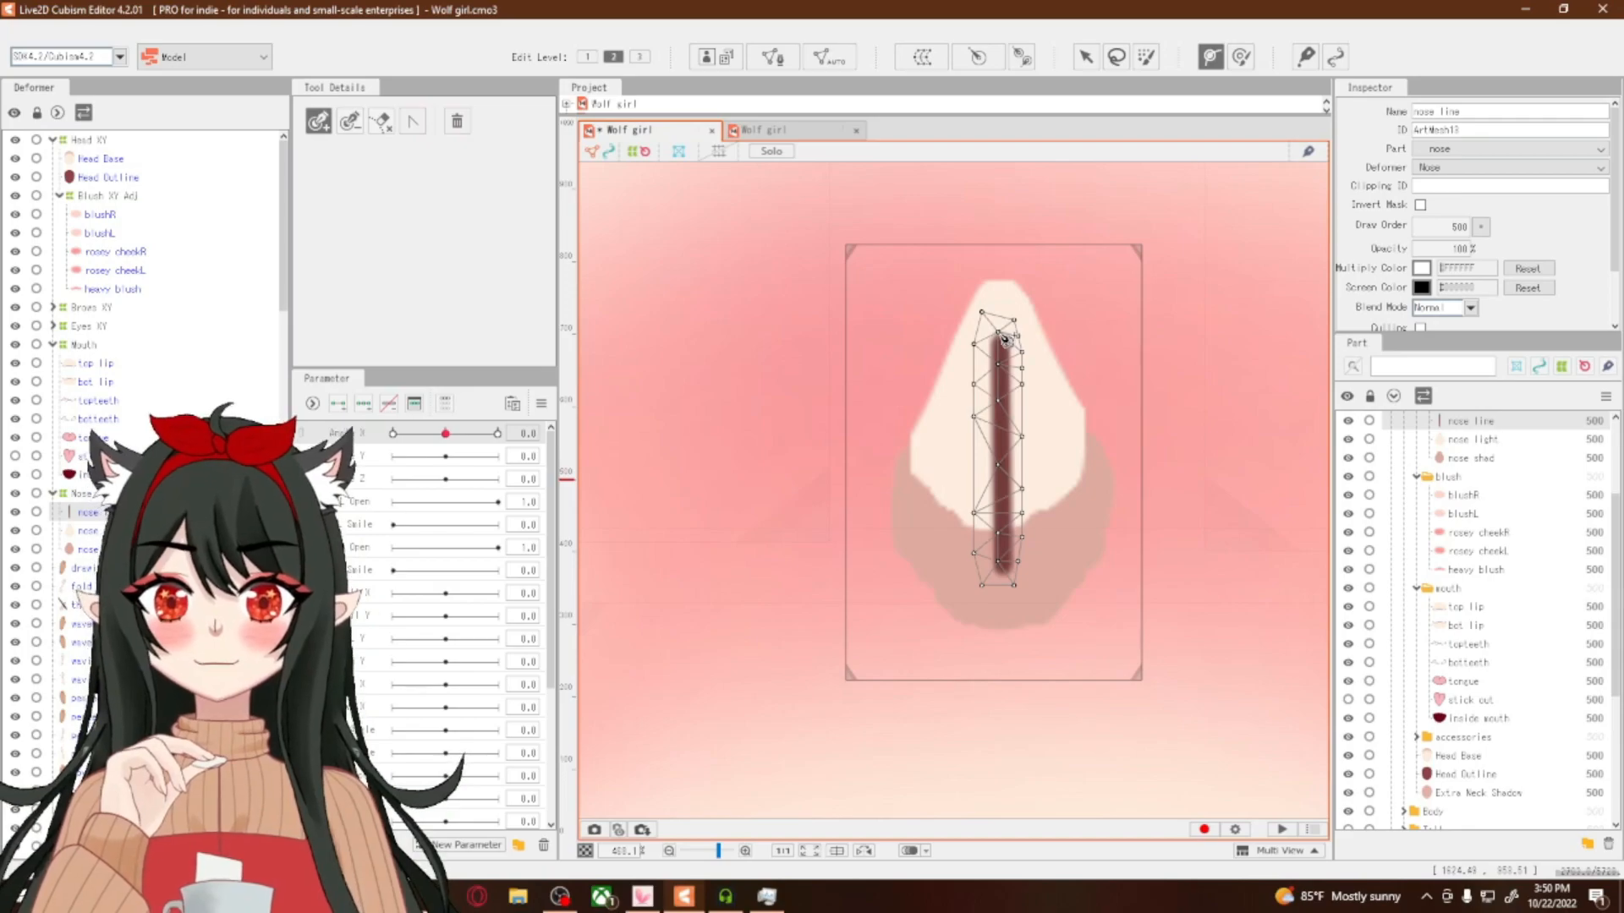
pyautogui.click(1000, 335)
pyautogui.click(1001, 446)
pyautogui.click(1003, 573)
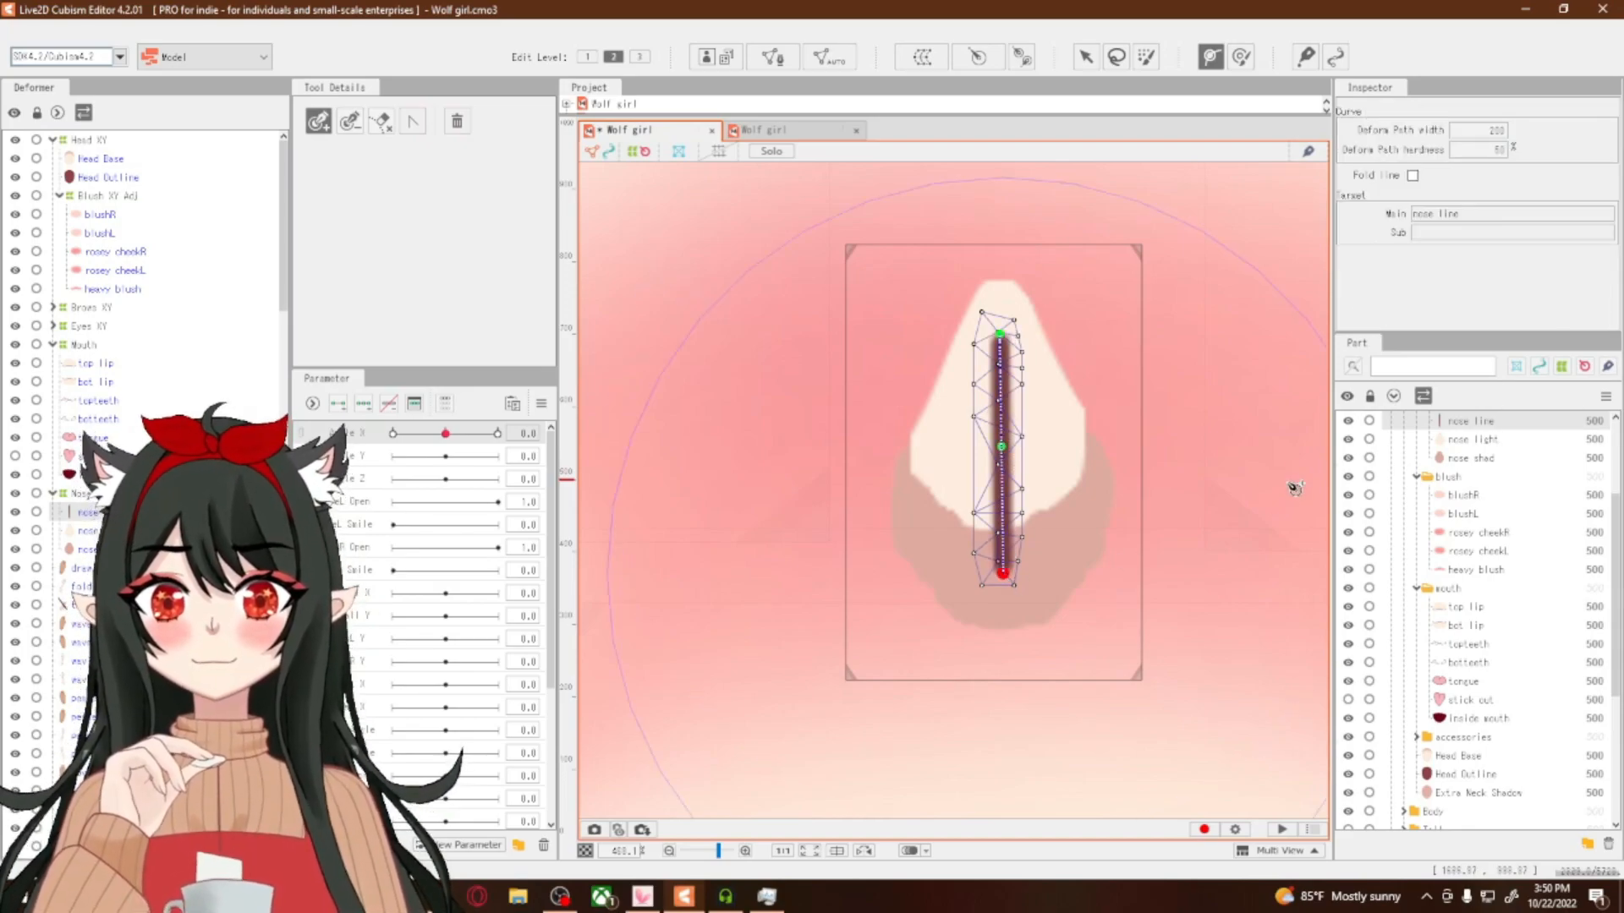
pyautogui.click(1003, 448)
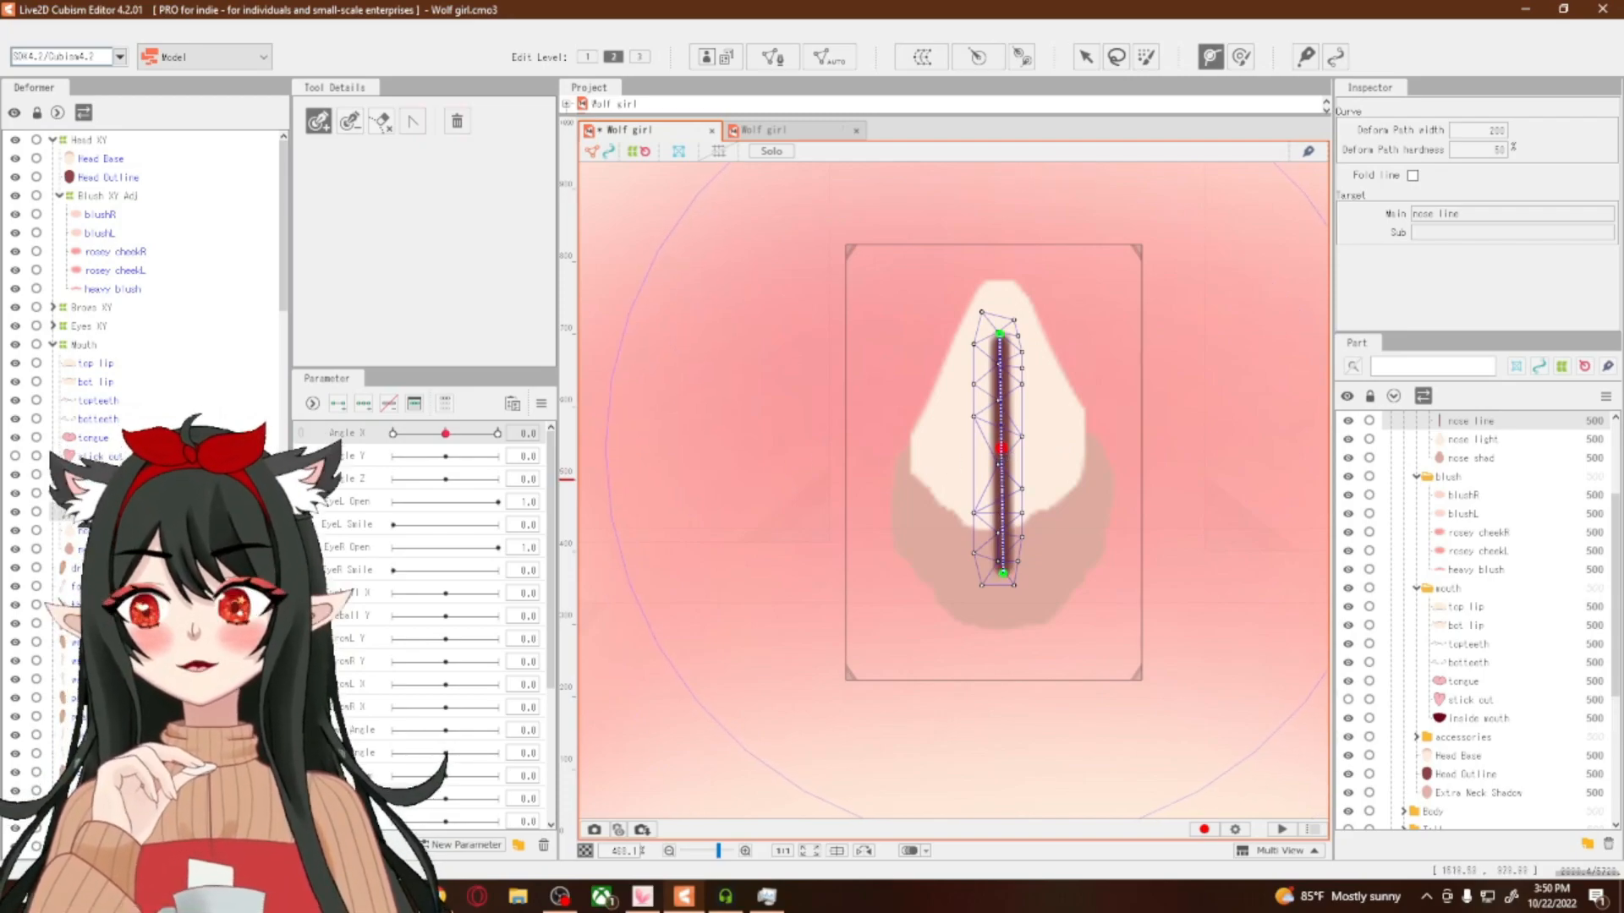
# Draw a closed four-point deform path around the nose light mesh and nudge its side and lower points slightly outward
pyautogui.click(101, 531)
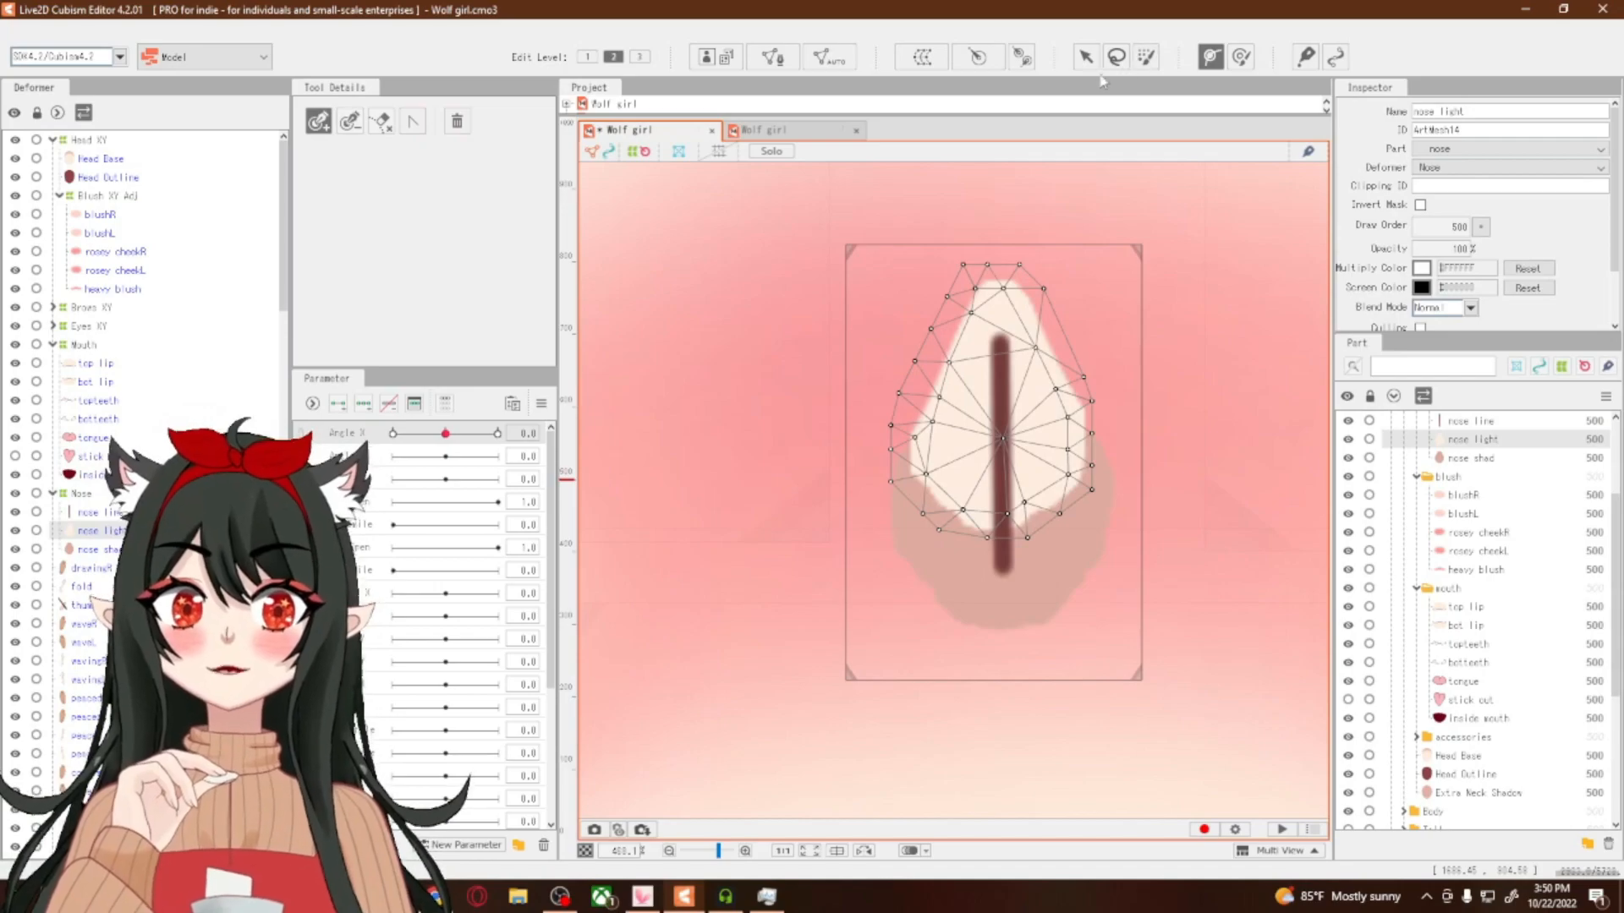
pyautogui.click(1001, 272)
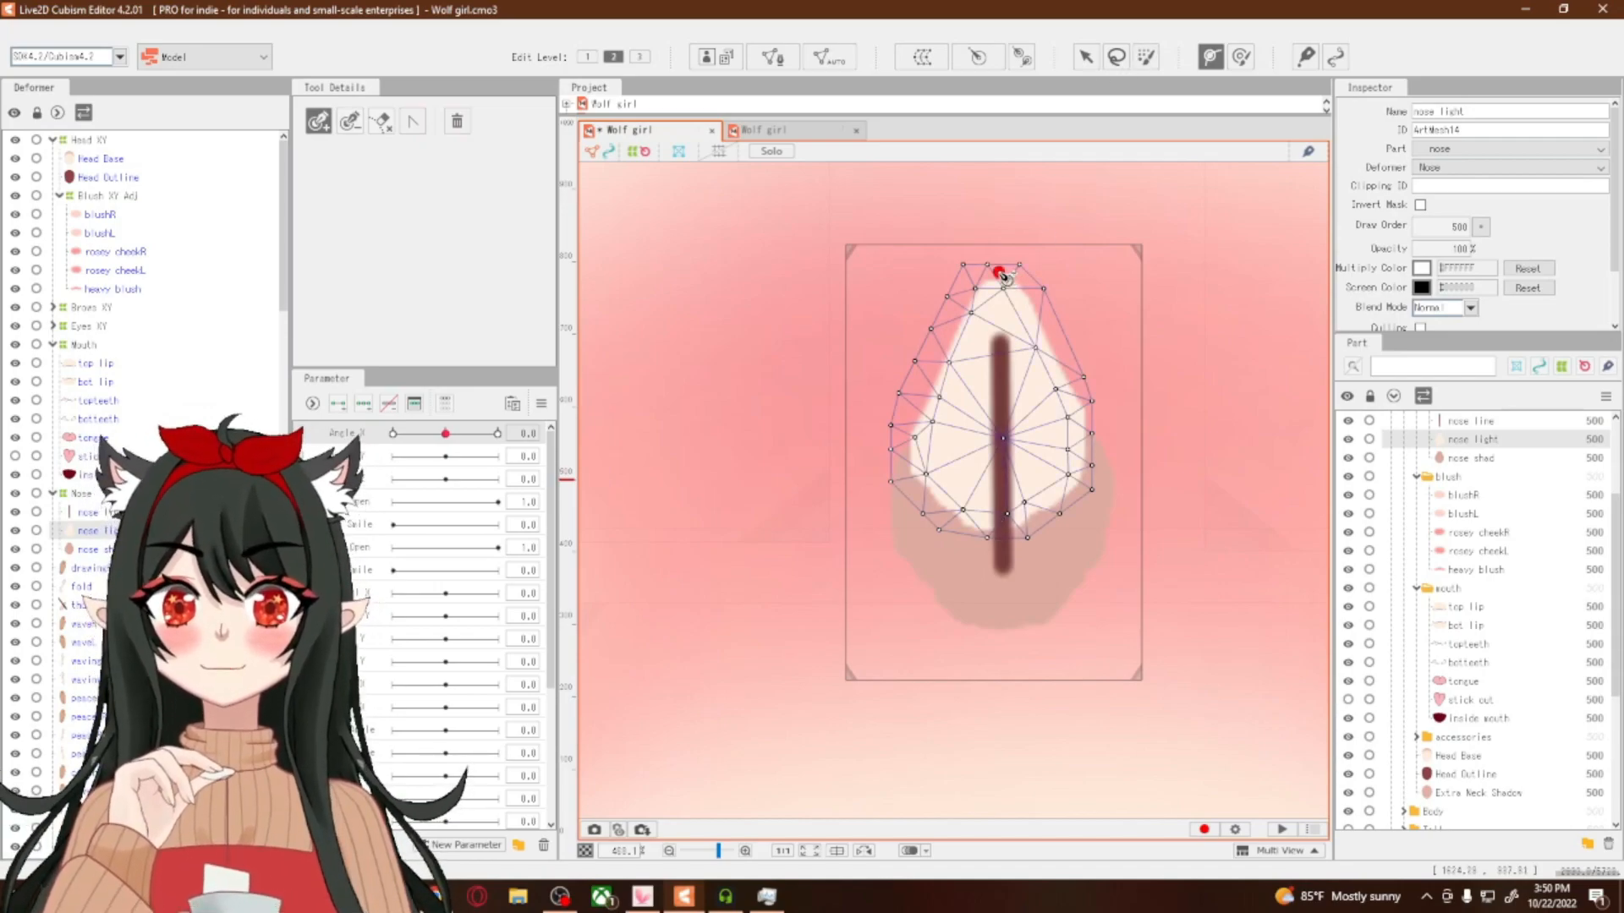
pyautogui.click(901, 452)
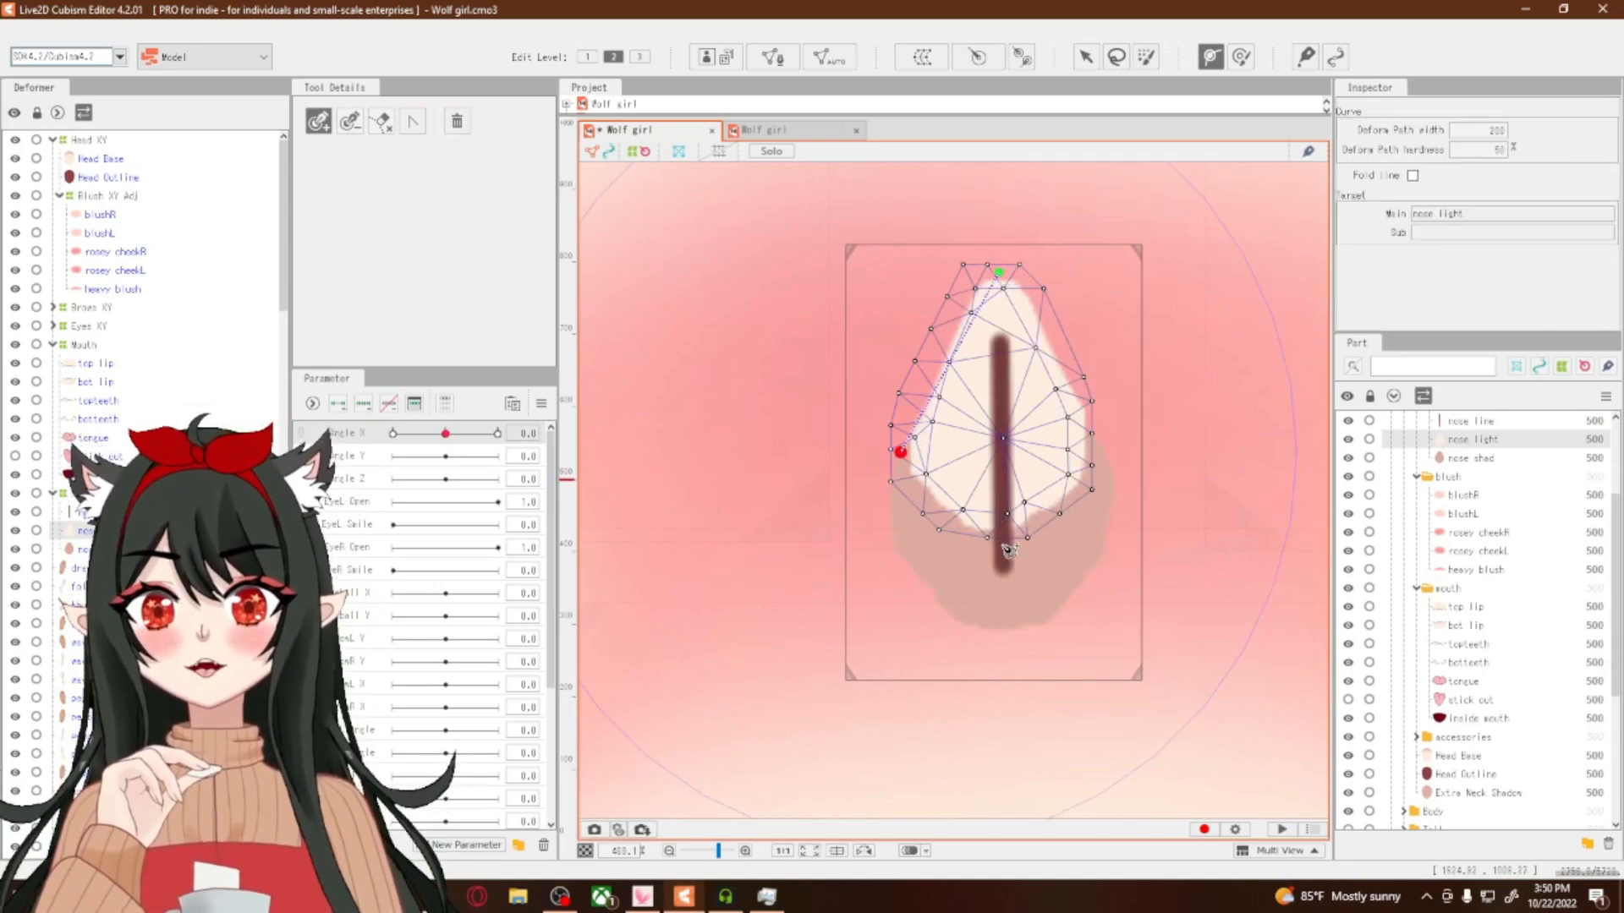
pyautogui.click(1000, 540)
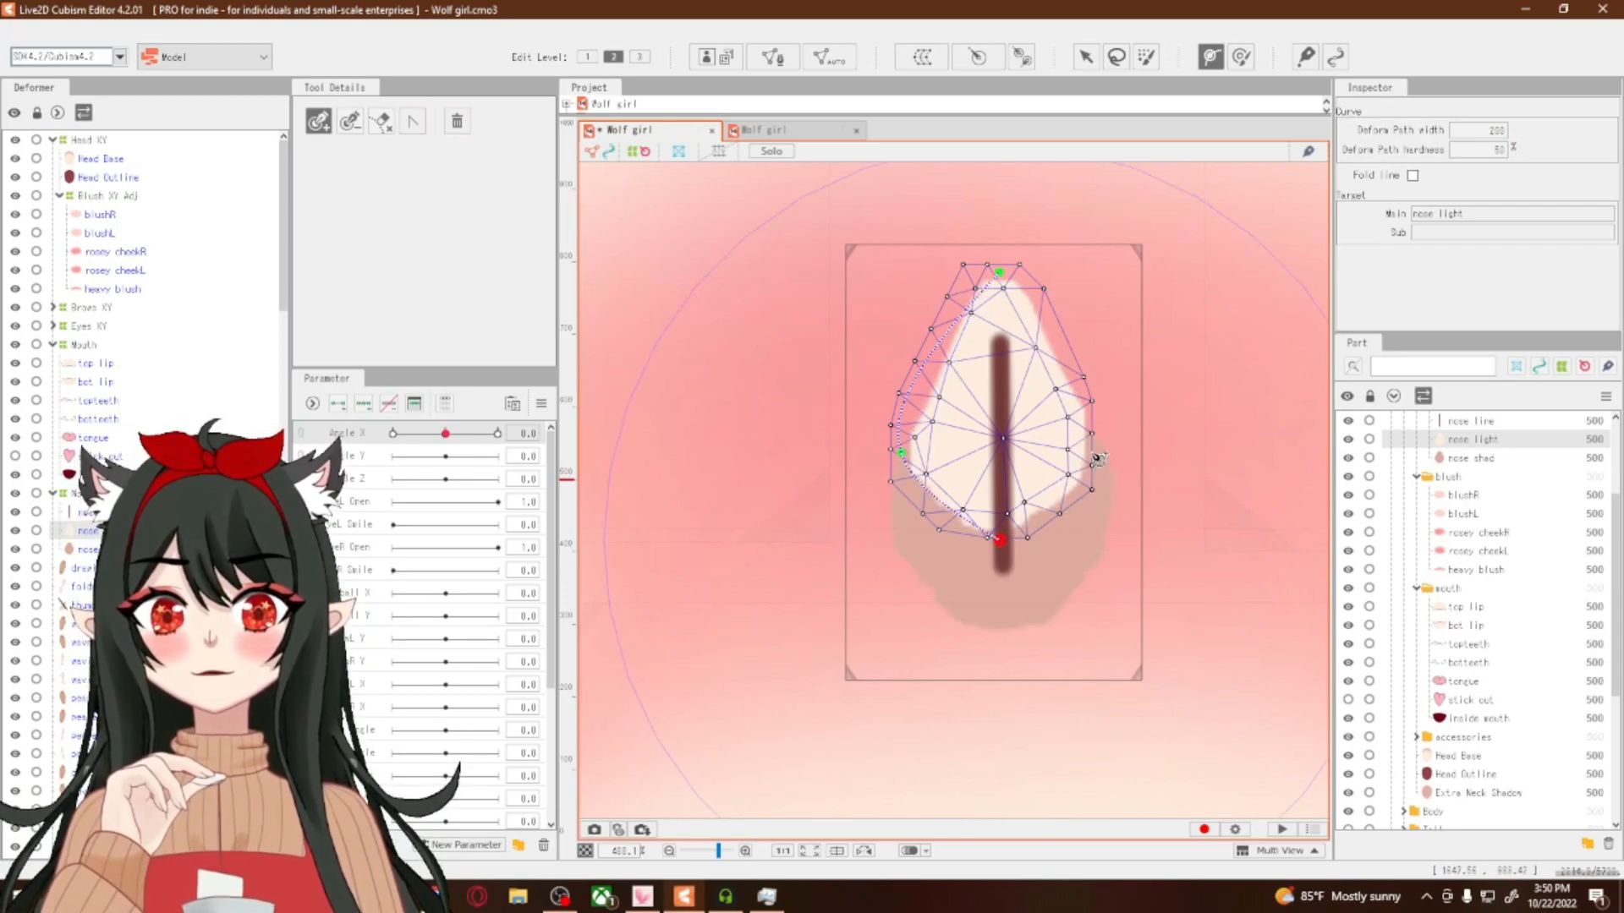
pyautogui.click(1093, 446)
pyautogui.click(1002, 272)
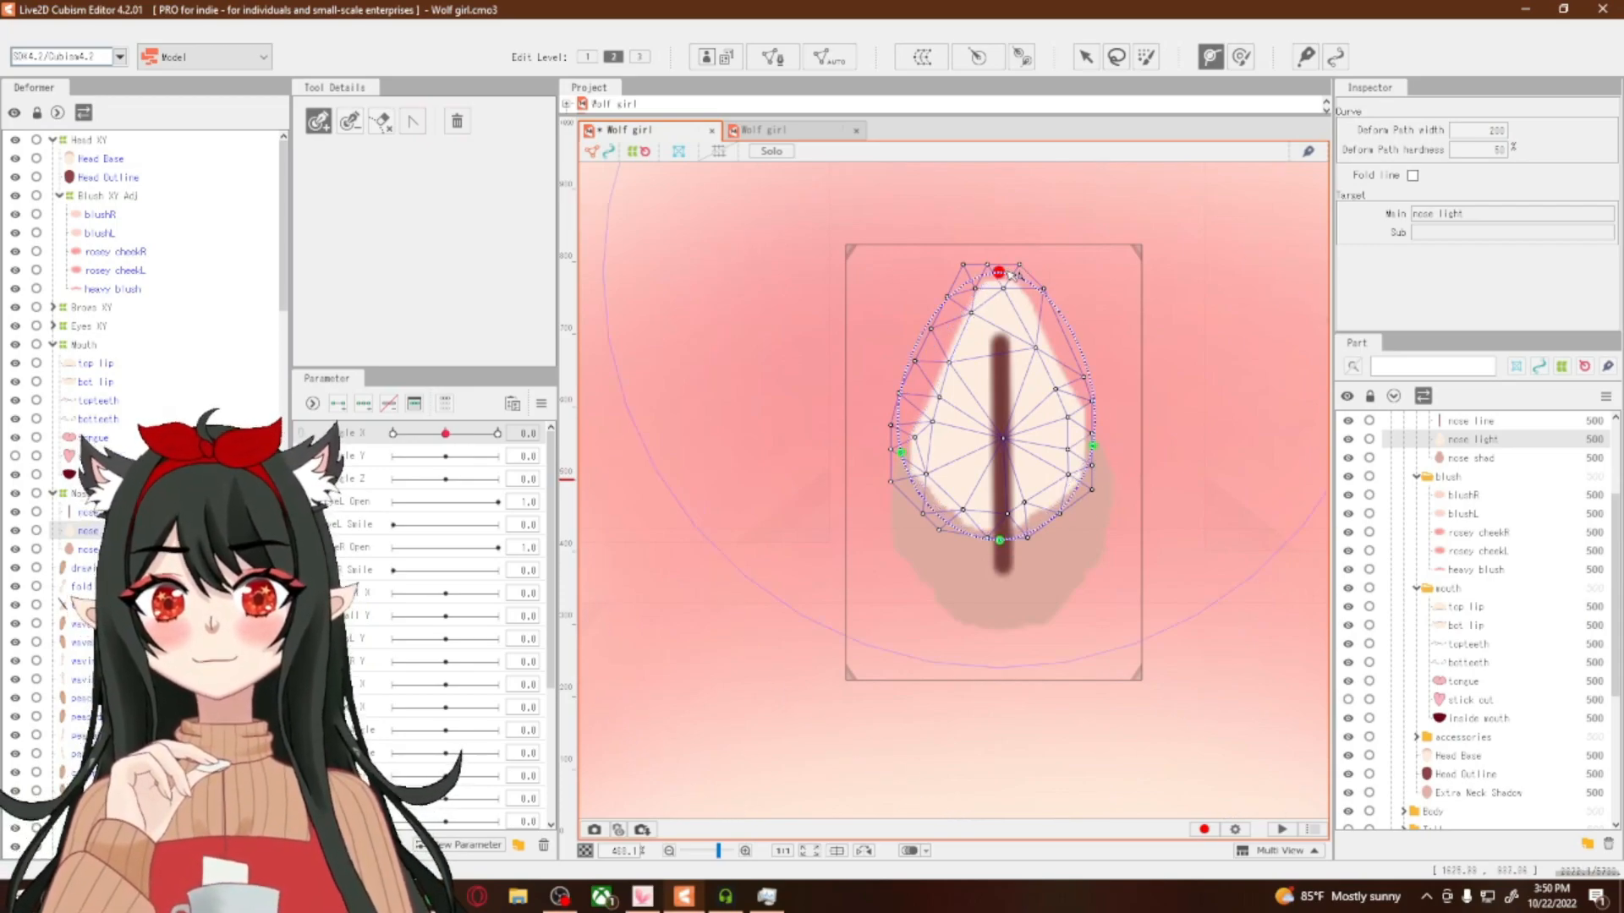
pyautogui.click(1095, 448)
pyautogui.moveTo(1096, 449); pyautogui.dragTo(1097, 456)
pyautogui.moveTo(1003, 541); pyautogui.dragTo(1006, 552)
# Isolate the nose shad mesh in solo view and draw a closed four-point deform path around it
pyautogui.click(92, 550)
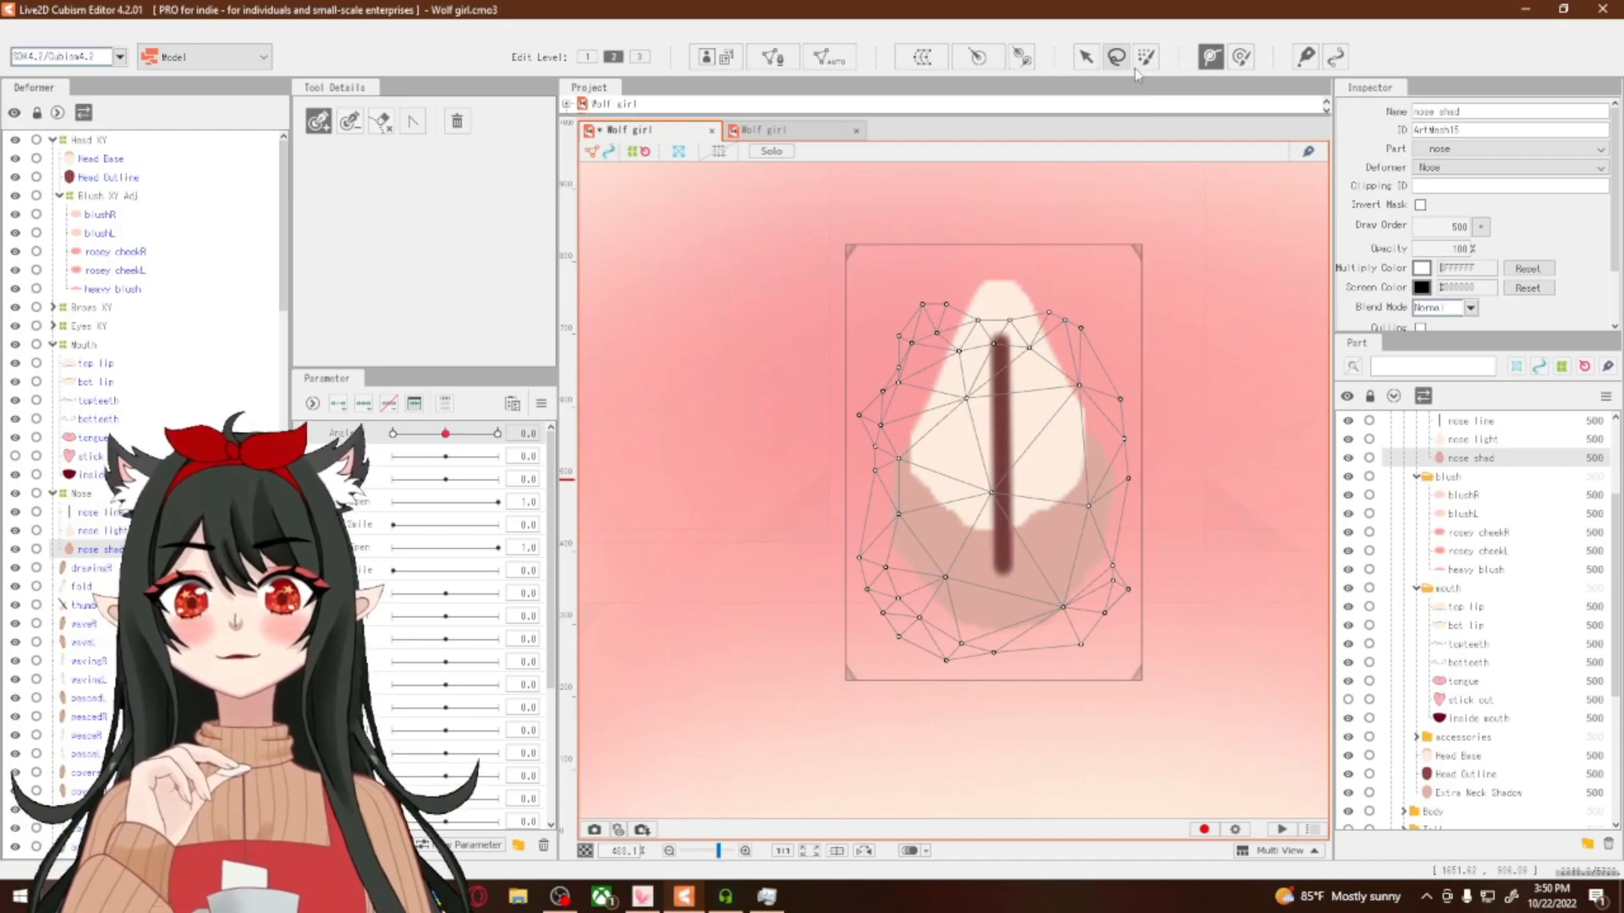
pyautogui.click(760, 152)
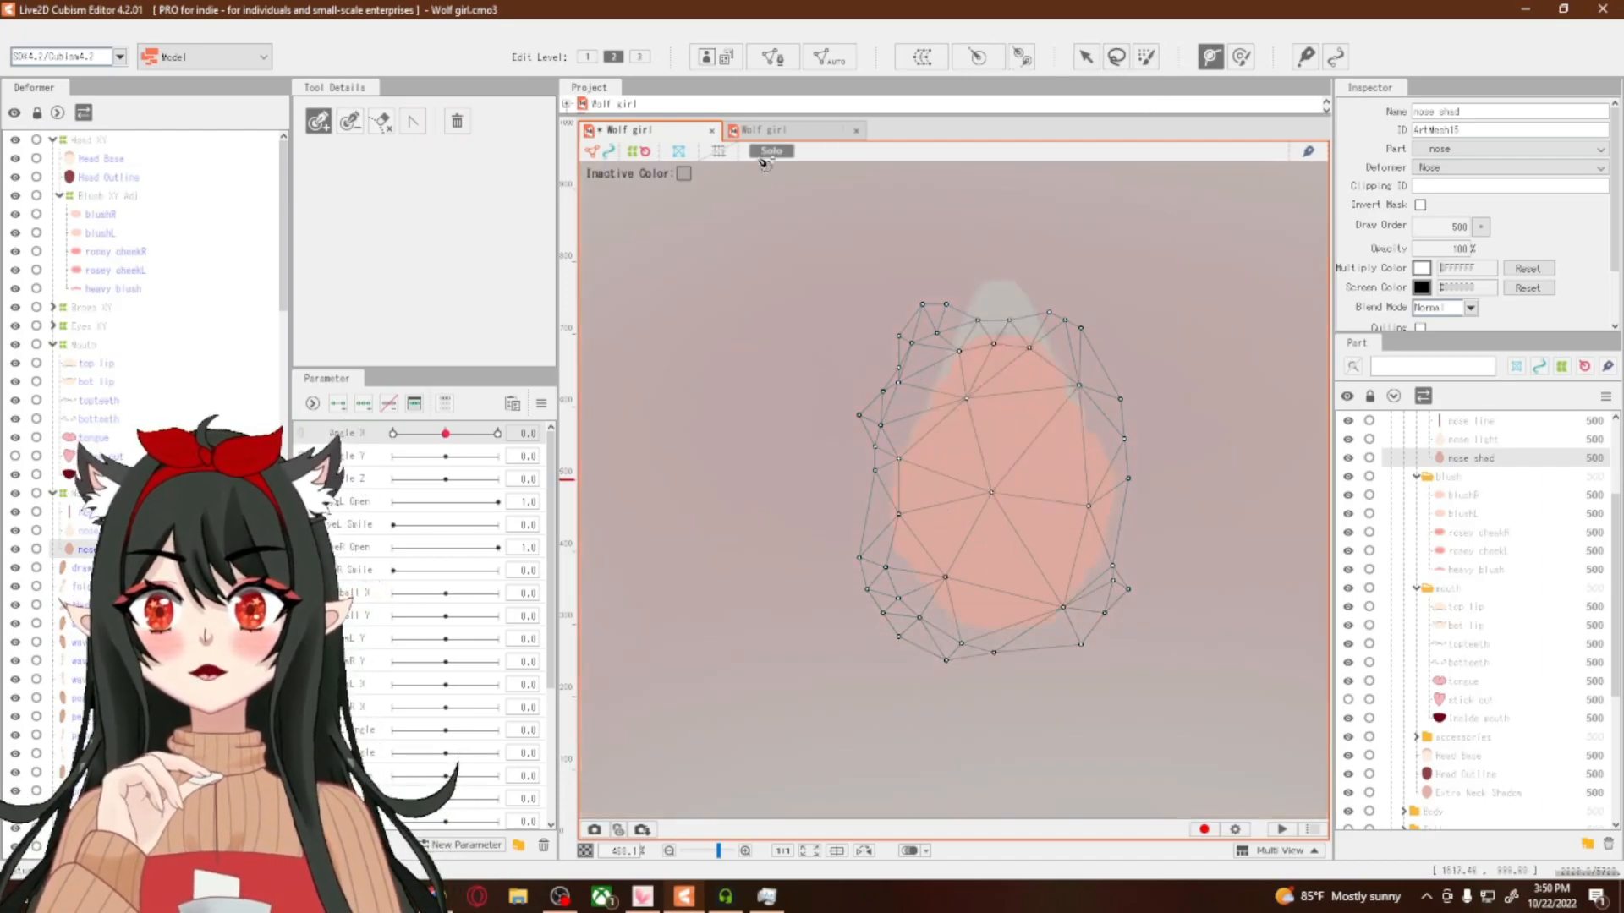
pyautogui.click(1005, 318)
pyautogui.click(875, 483)
pyautogui.click(1004, 641)
pyautogui.click(1127, 494)
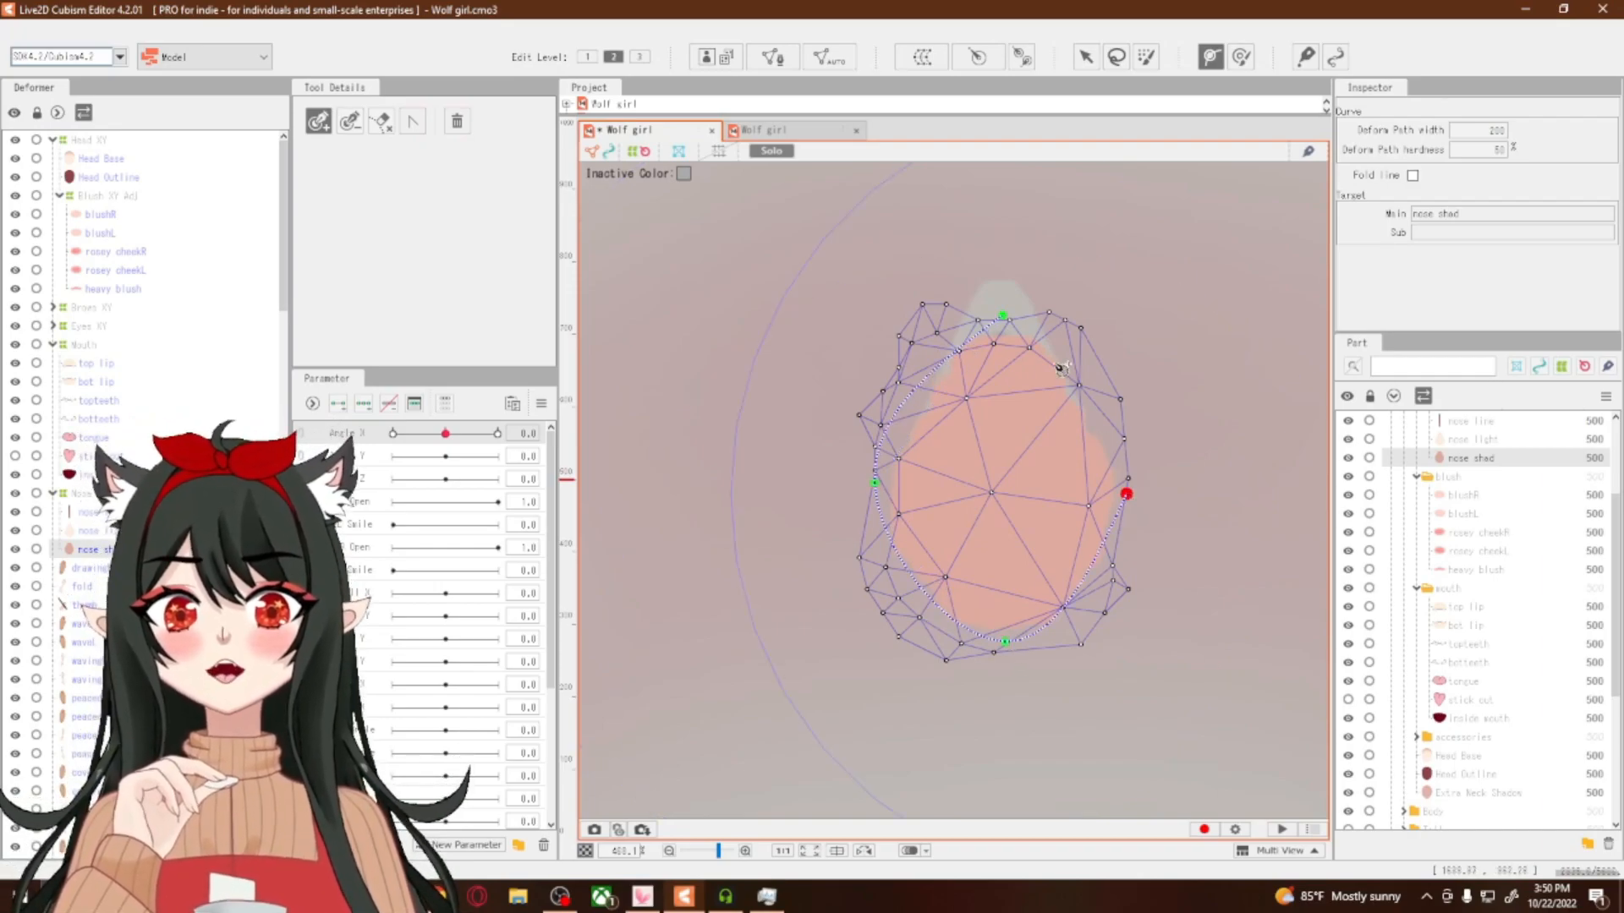
pyautogui.click(1005, 317)
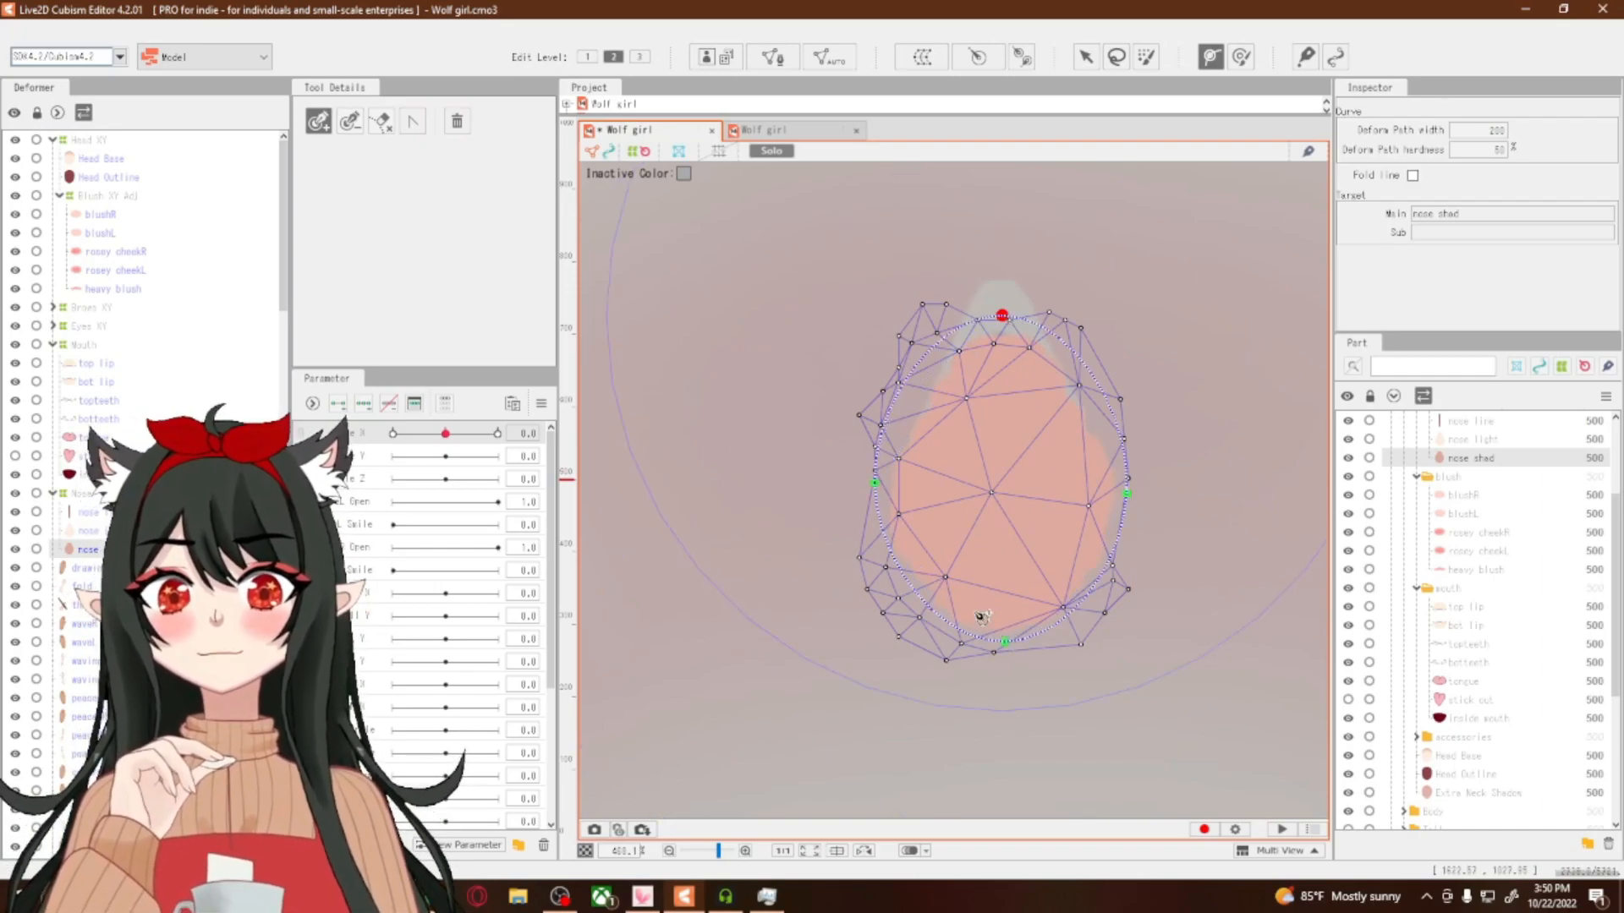
pyautogui.click(1085, 57)
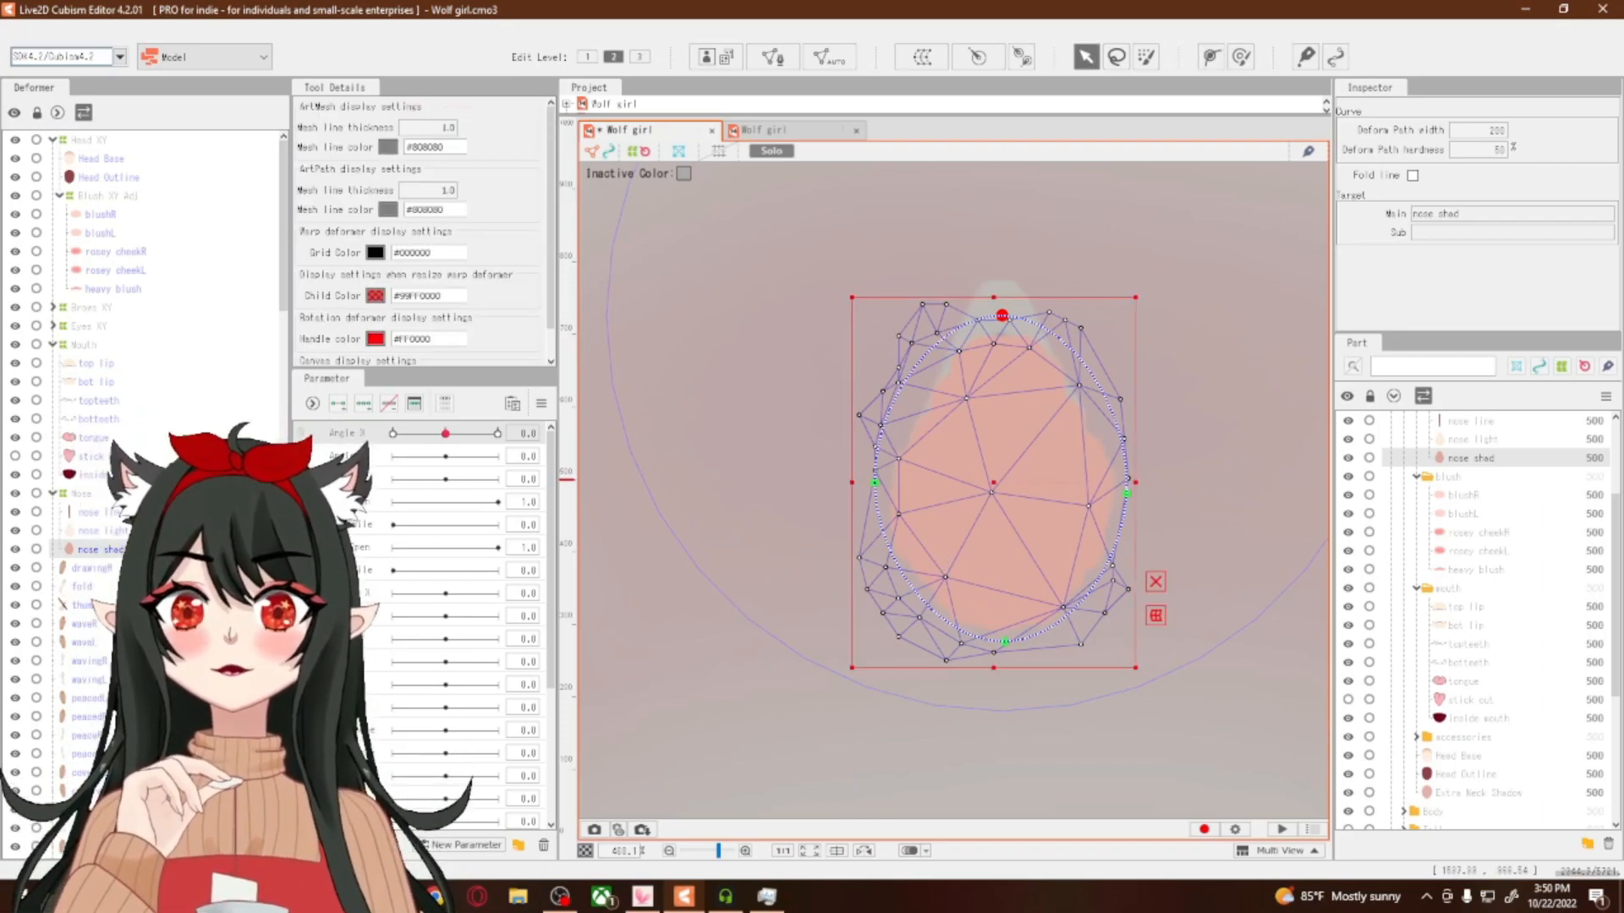
# Turn solo view off and add three Angle X keys to the nose line, nose light and nose shad meshes together
pyautogui.click(106, 531)
pyautogui.click(100, 512)
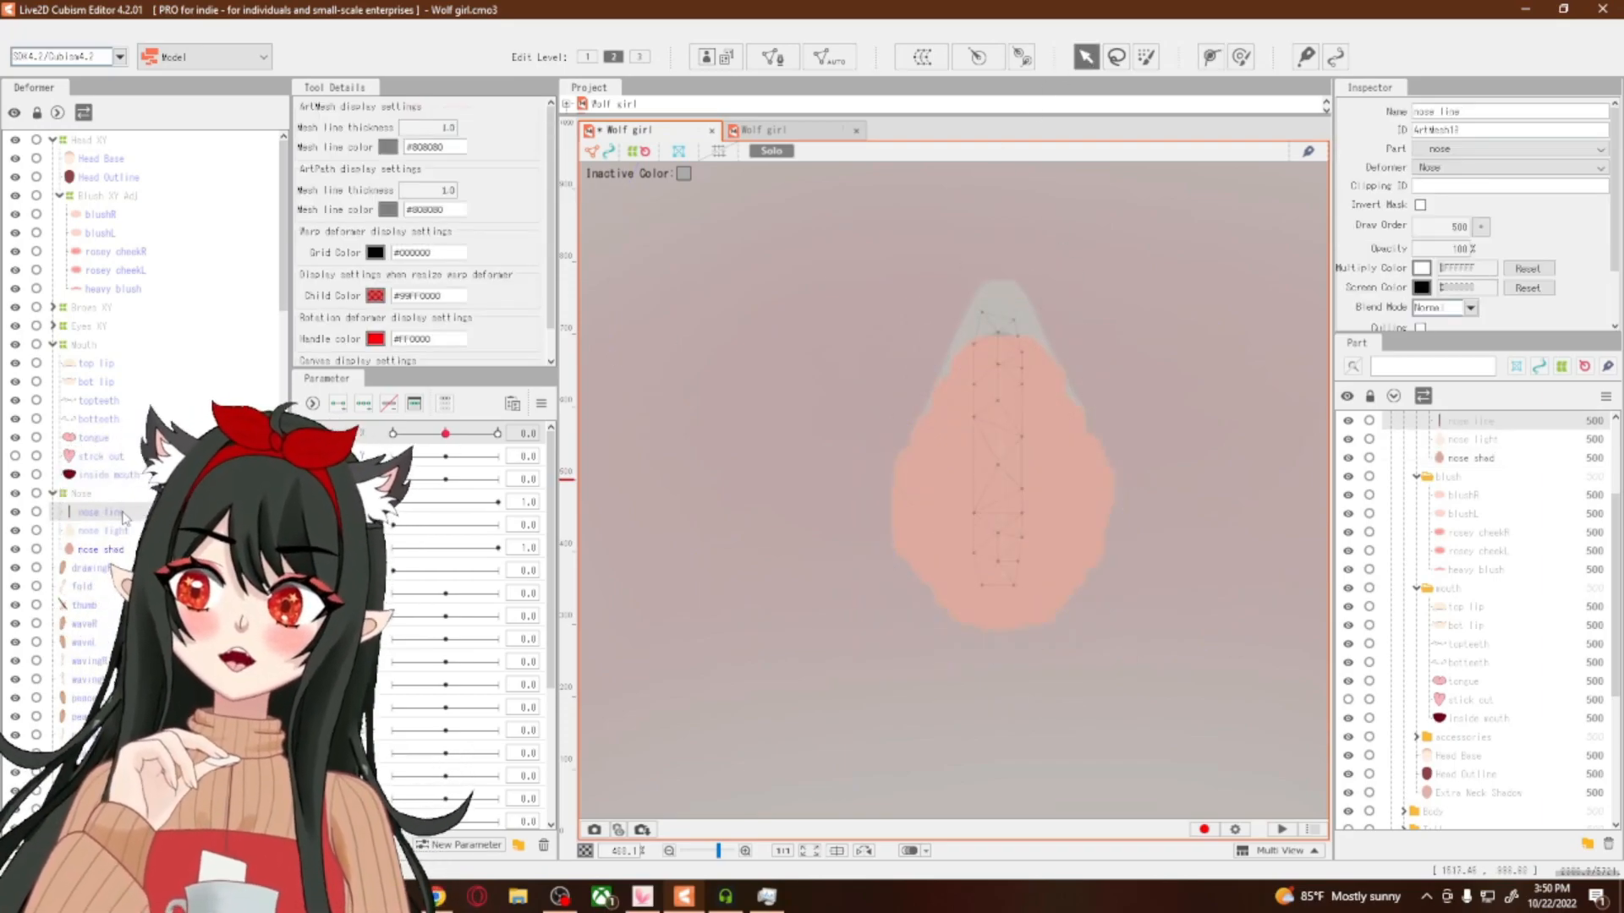
pyautogui.click(771, 151)
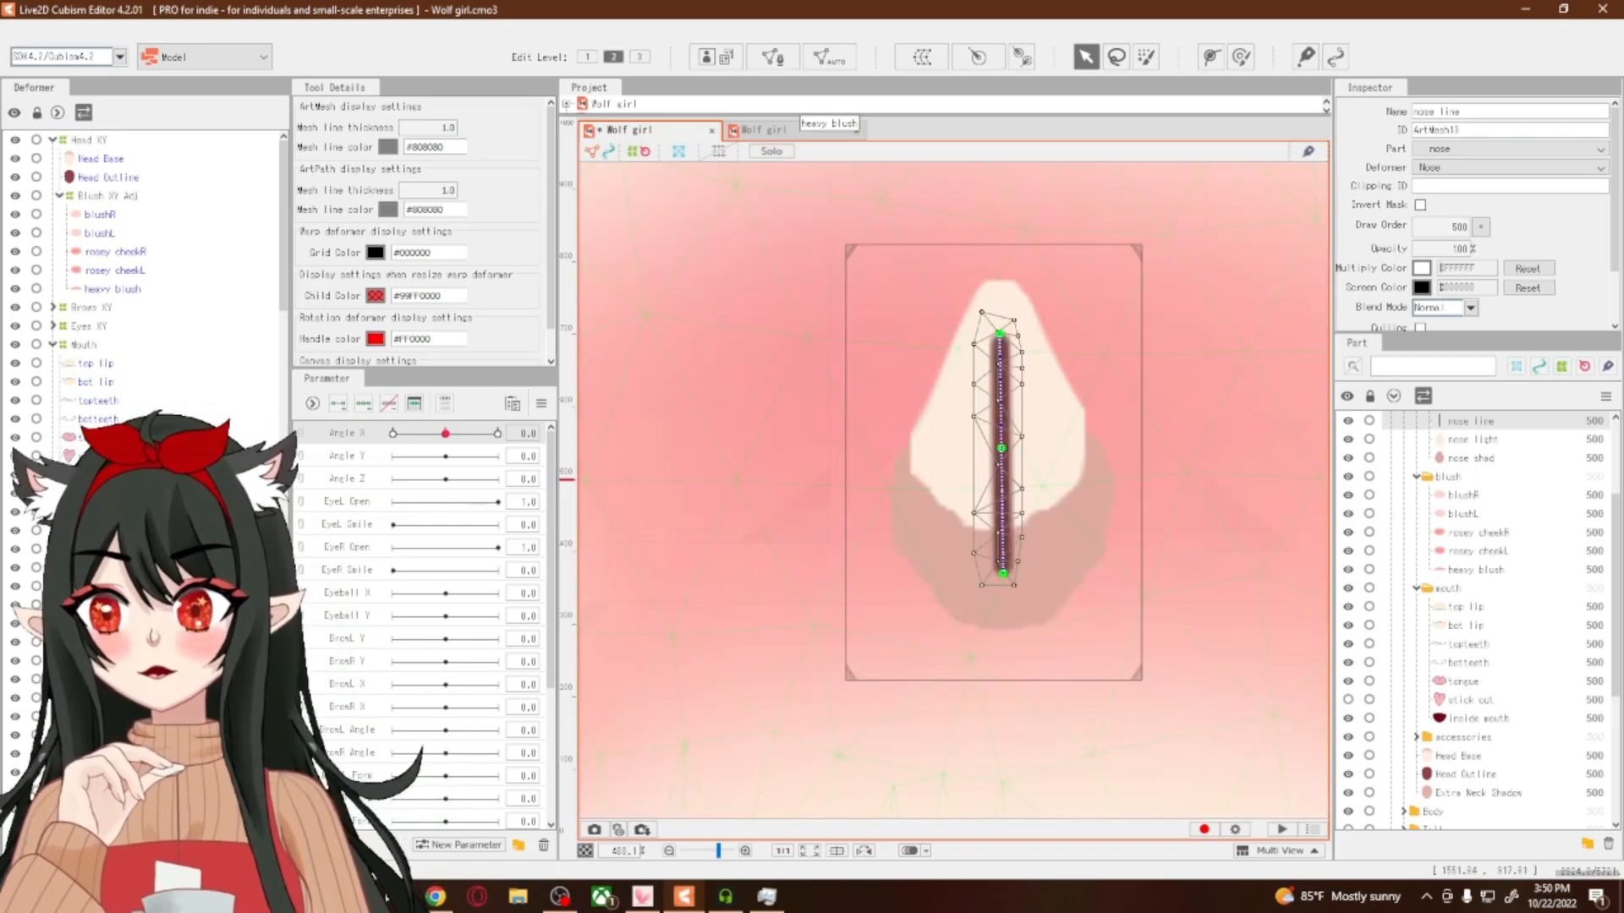
pyautogui.click(100, 550)
pyautogui.click(100, 513)
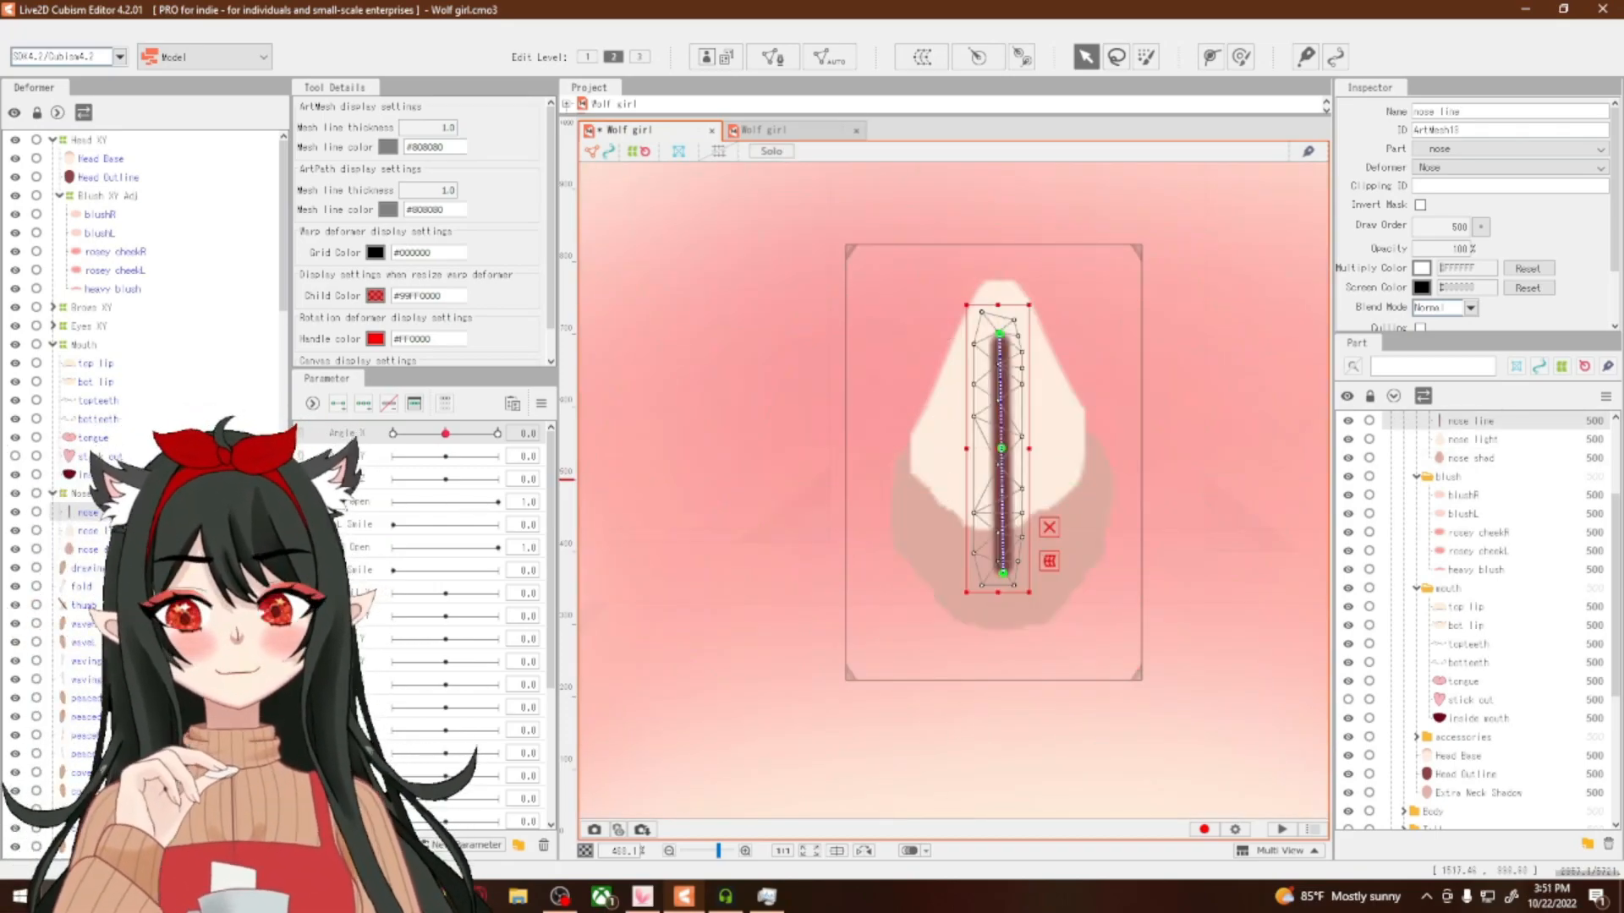
pyautogui.keyDown('shift'); pyautogui.click(93, 550); pyautogui.keyUp('shift')
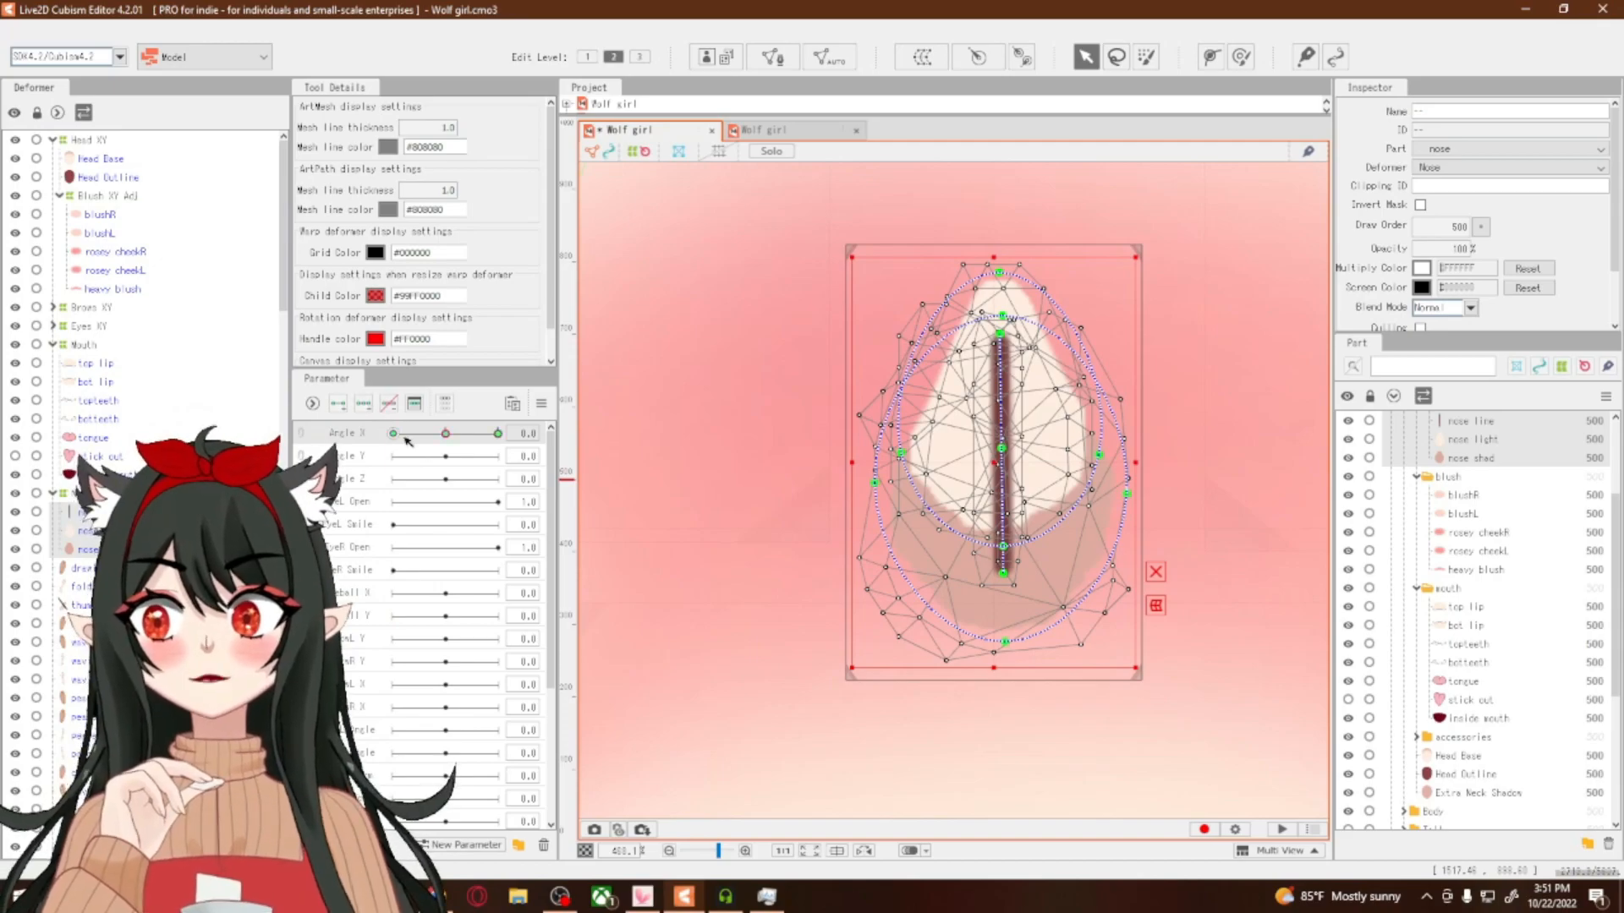
# Check the three nose meshes against the turned face at Angle X -30, and return Angle X to 0
pyautogui.click(77, 494)
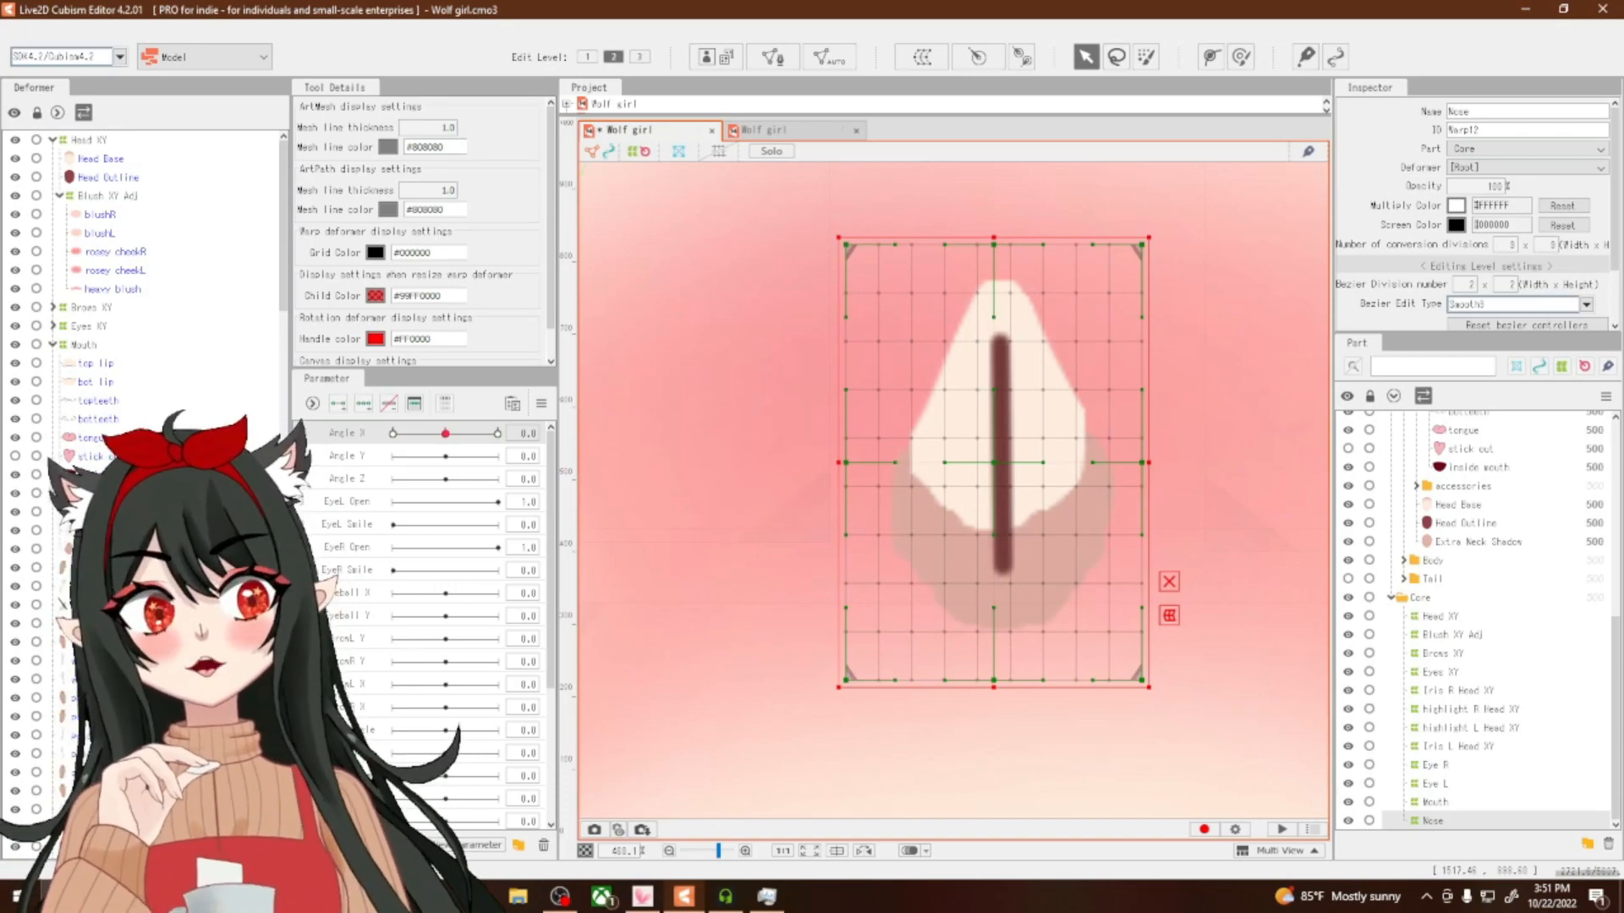
pyautogui.click(93, 513)
pyautogui.keyDown('shift'); pyautogui.click(93, 550); pyautogui.keyUp('shift')
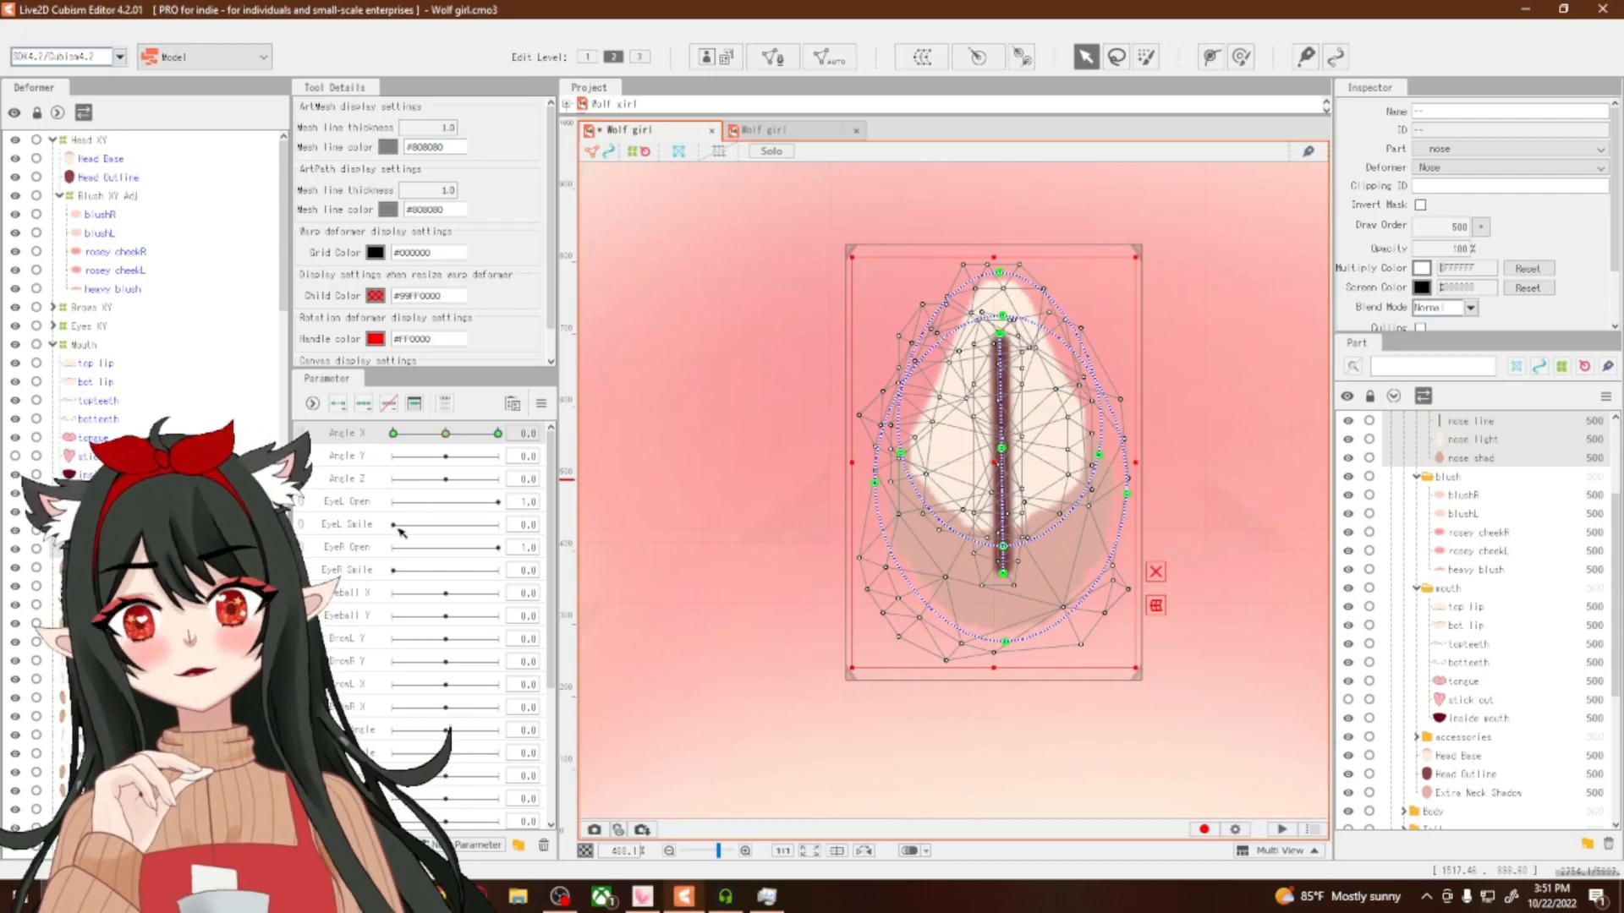
pyautogui.click(394, 434)
pyautogui.scroll(-6, 837, 592)
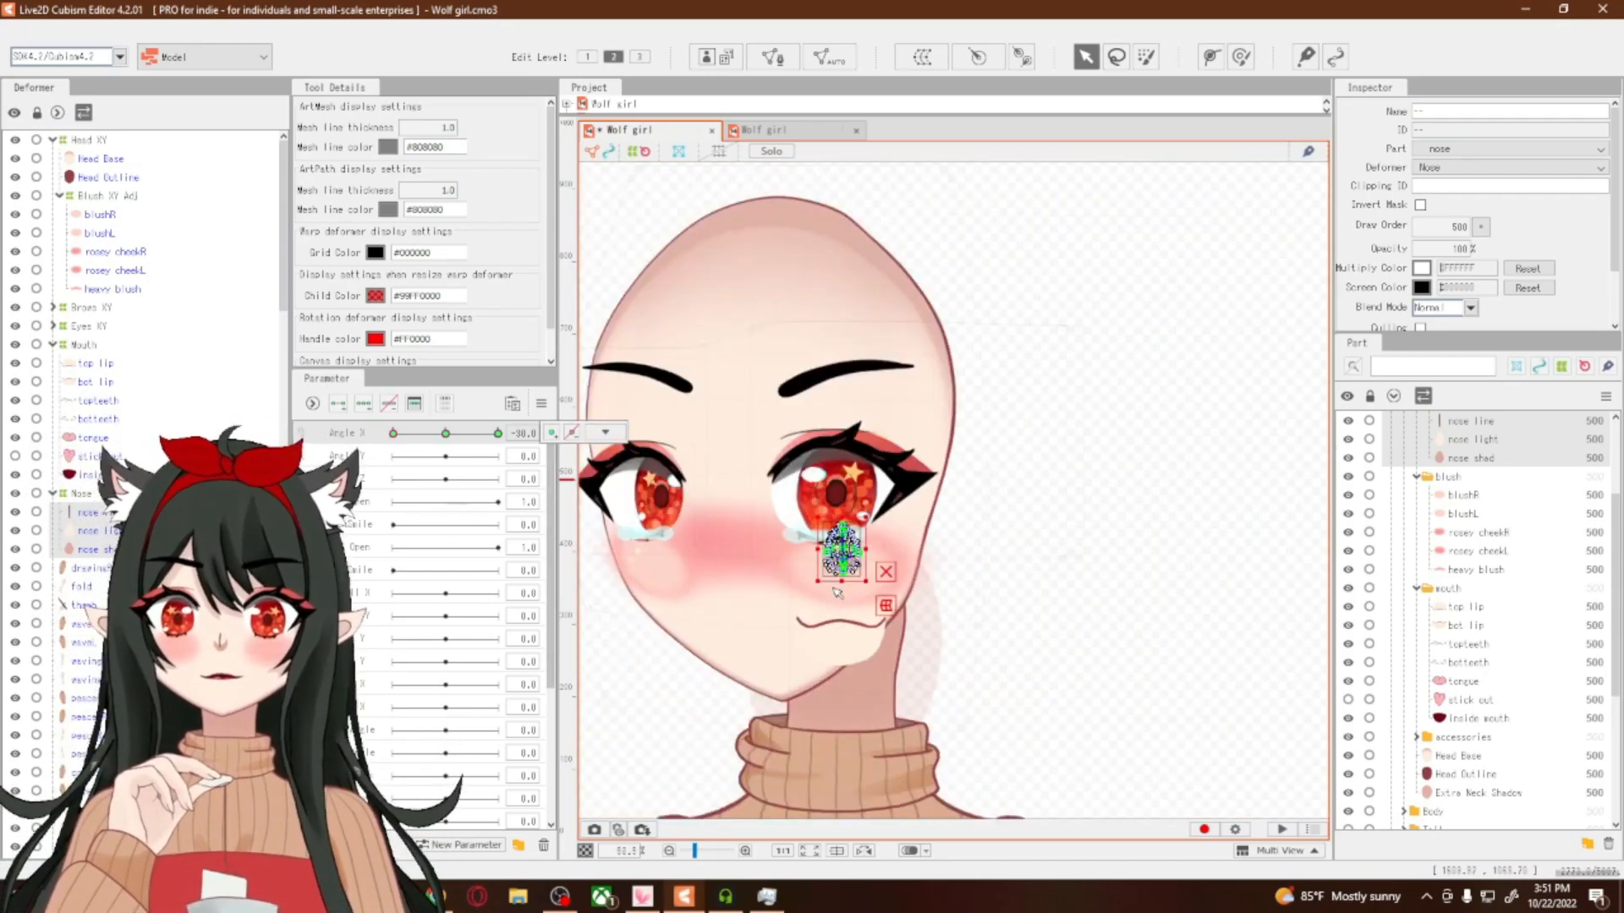
pyautogui.scroll(4, 837, 592)
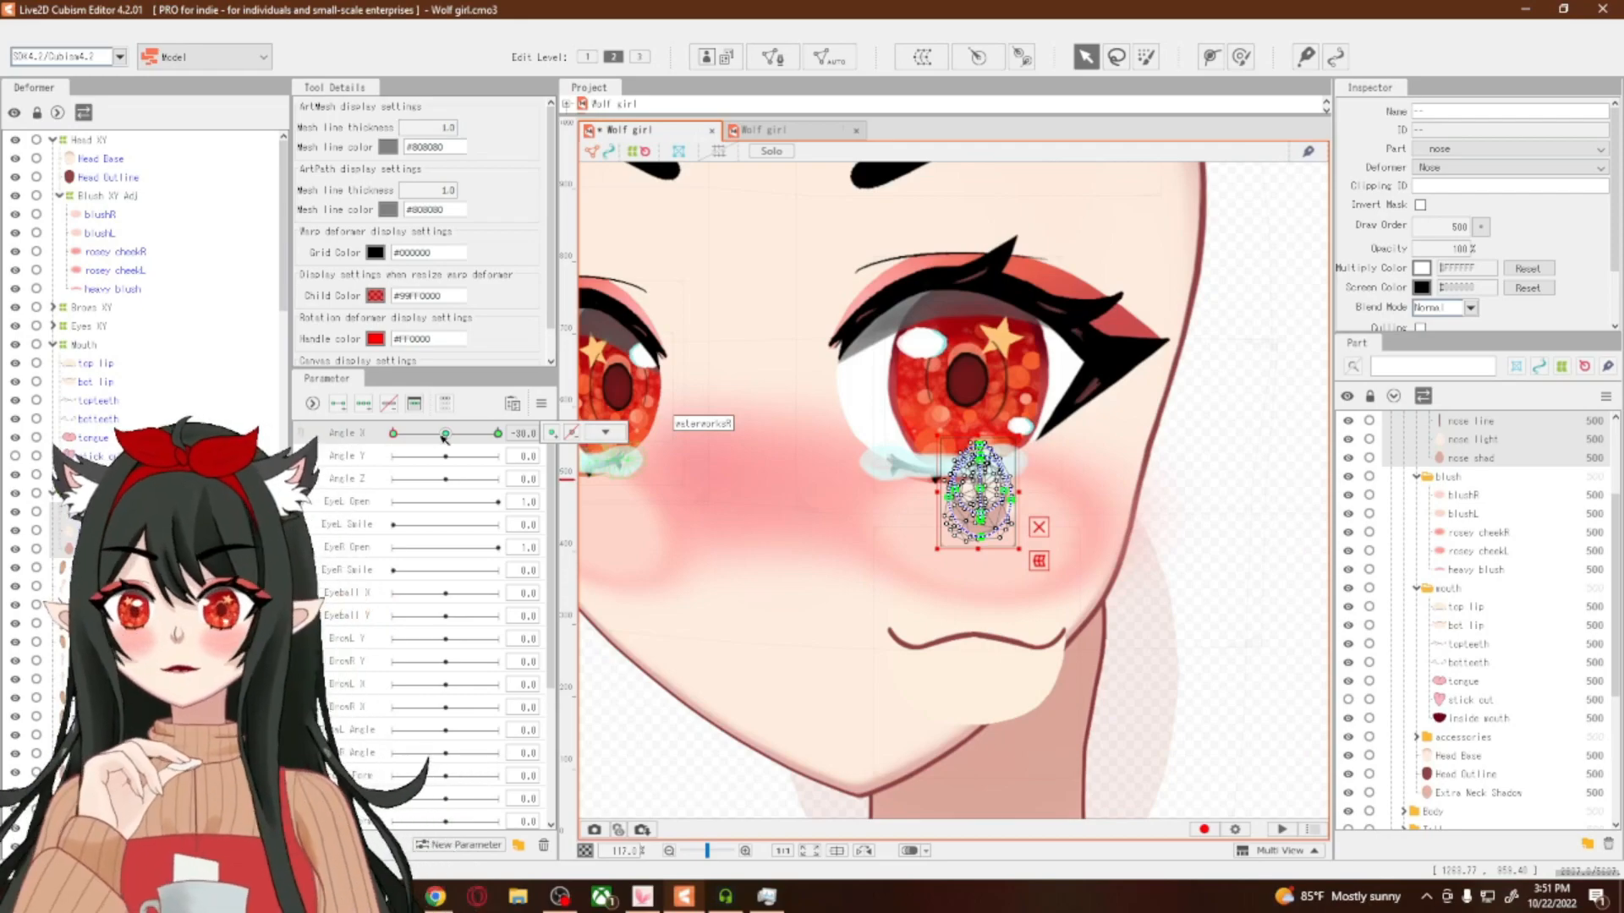
pyautogui.click(448, 434)
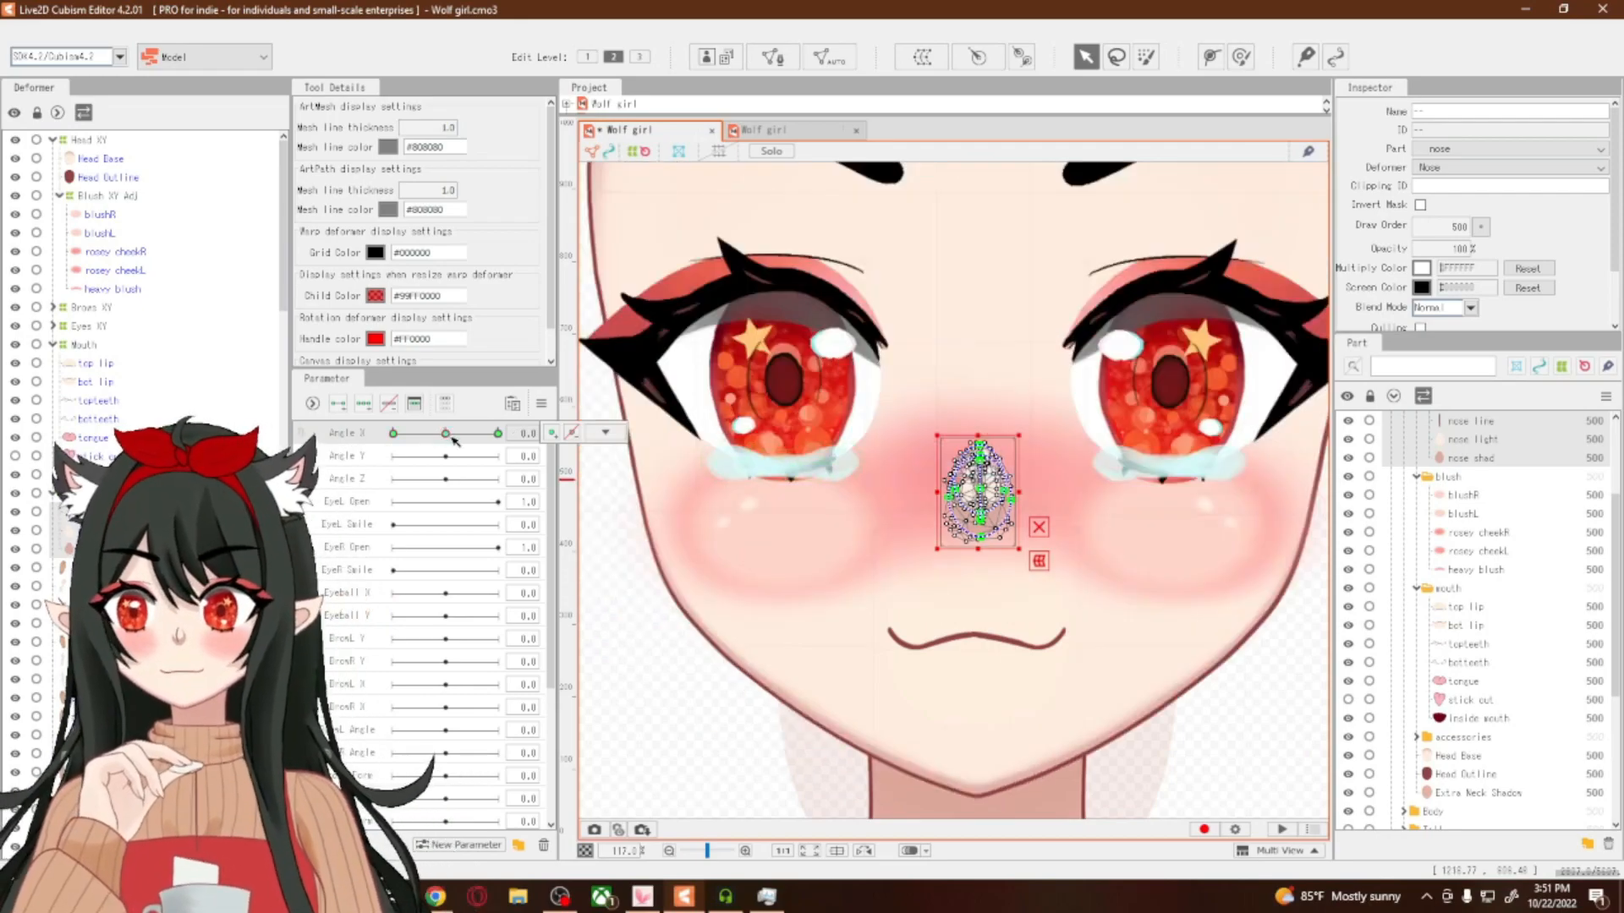
# Choose the Mouth Open parameter and draw an open five-point deform path along the top lip's line from corner to corner
pyautogui.click(68, 351)
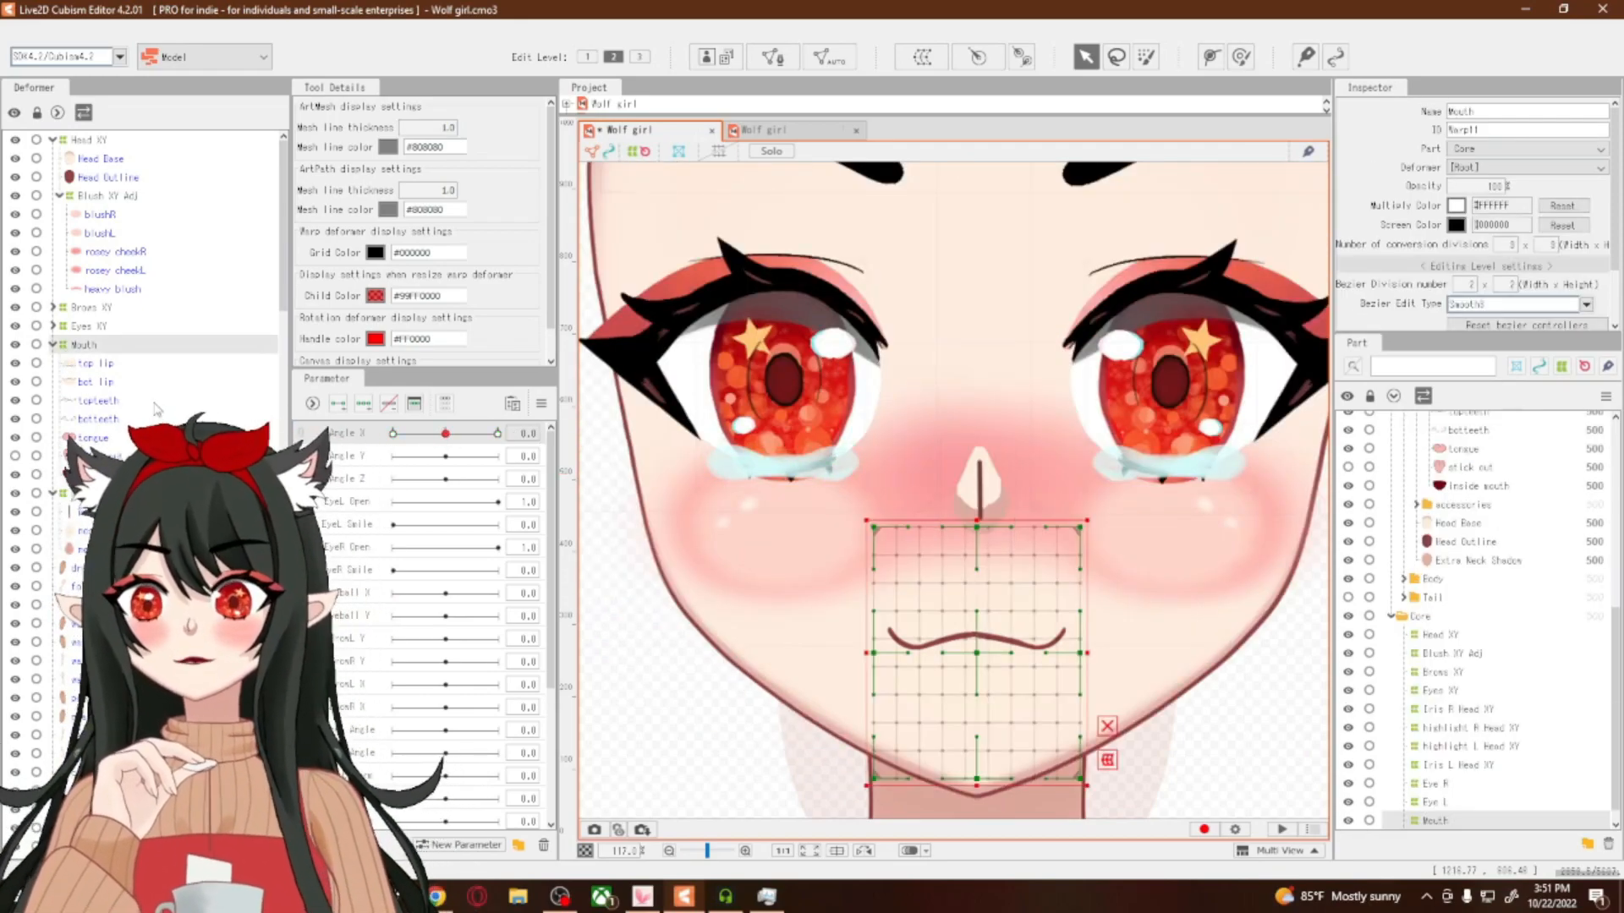
pyautogui.scroll(-3, 416, 687)
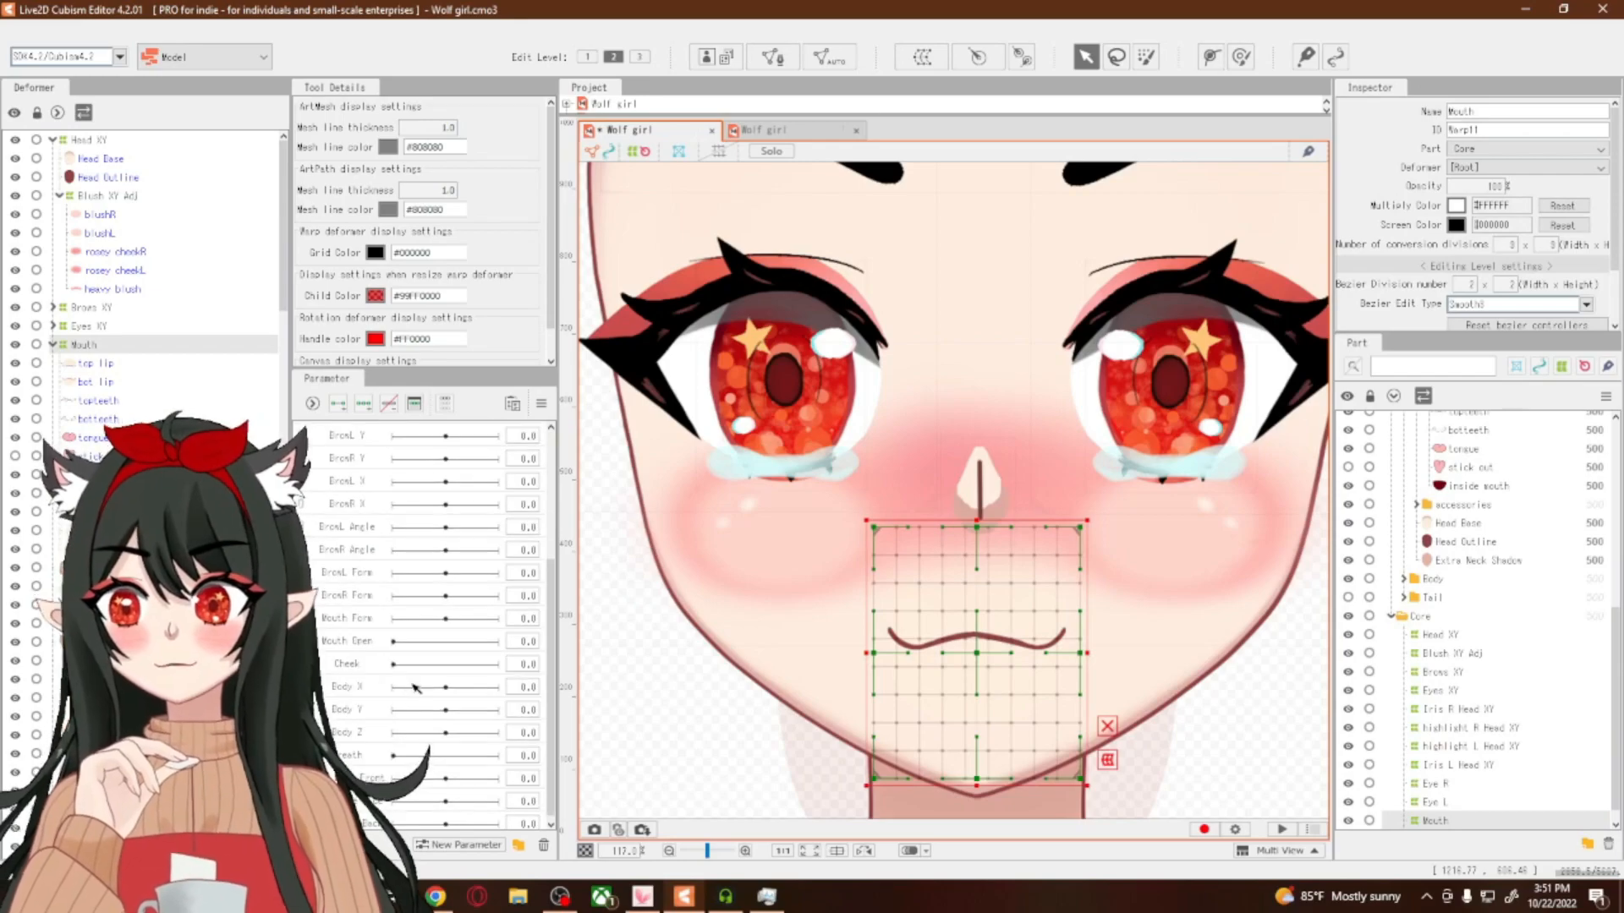
pyautogui.click(355, 642)
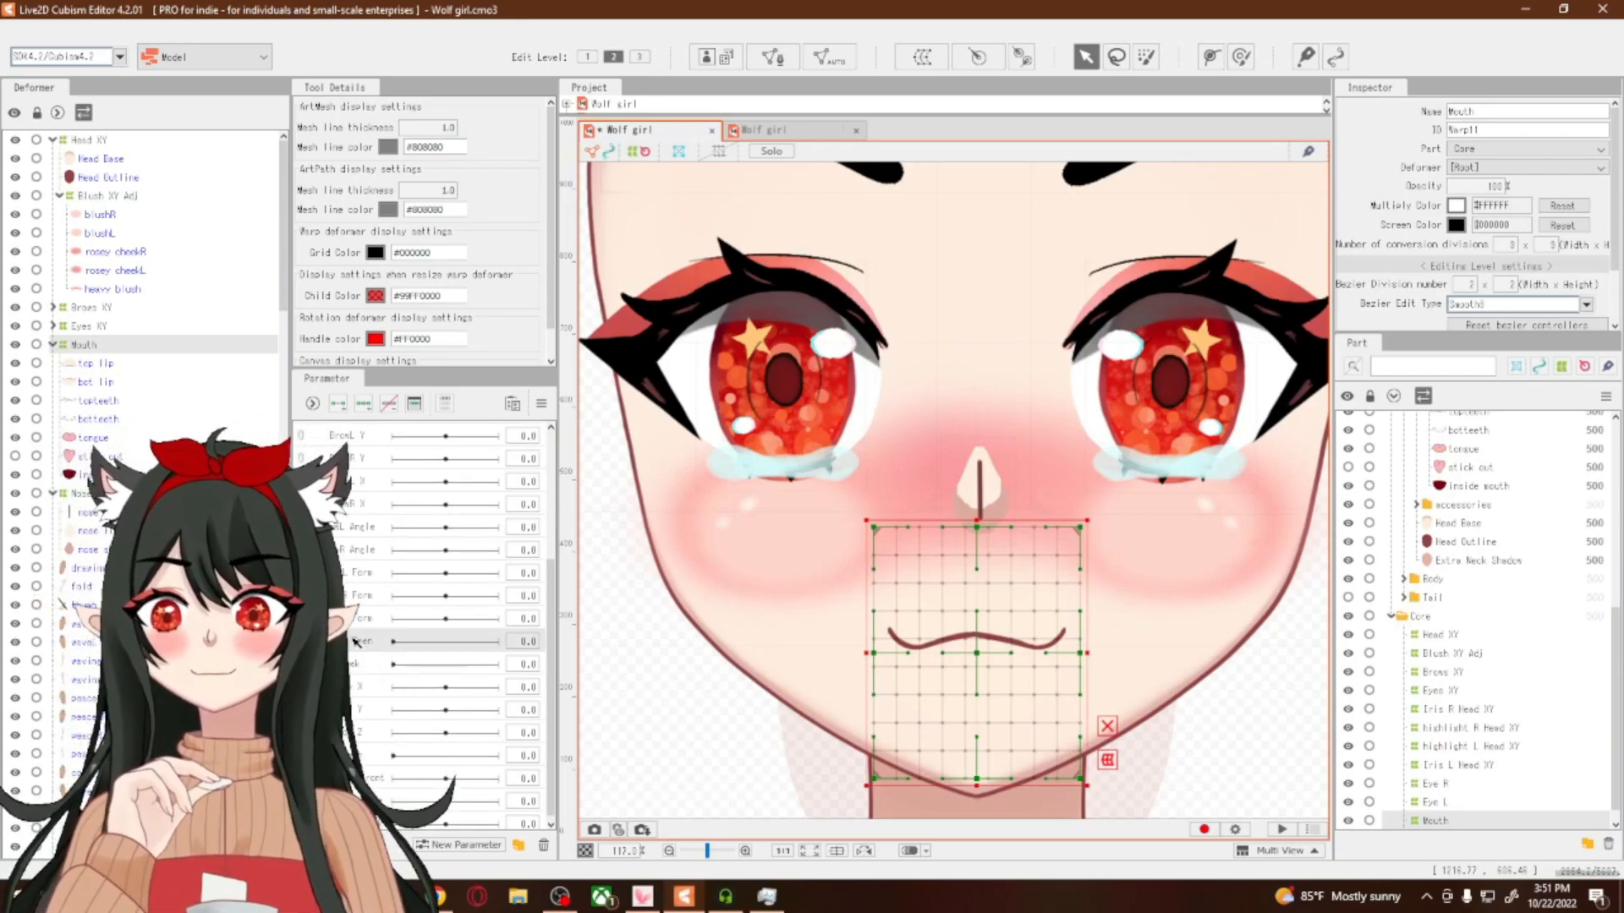
pyautogui.click(100, 363)
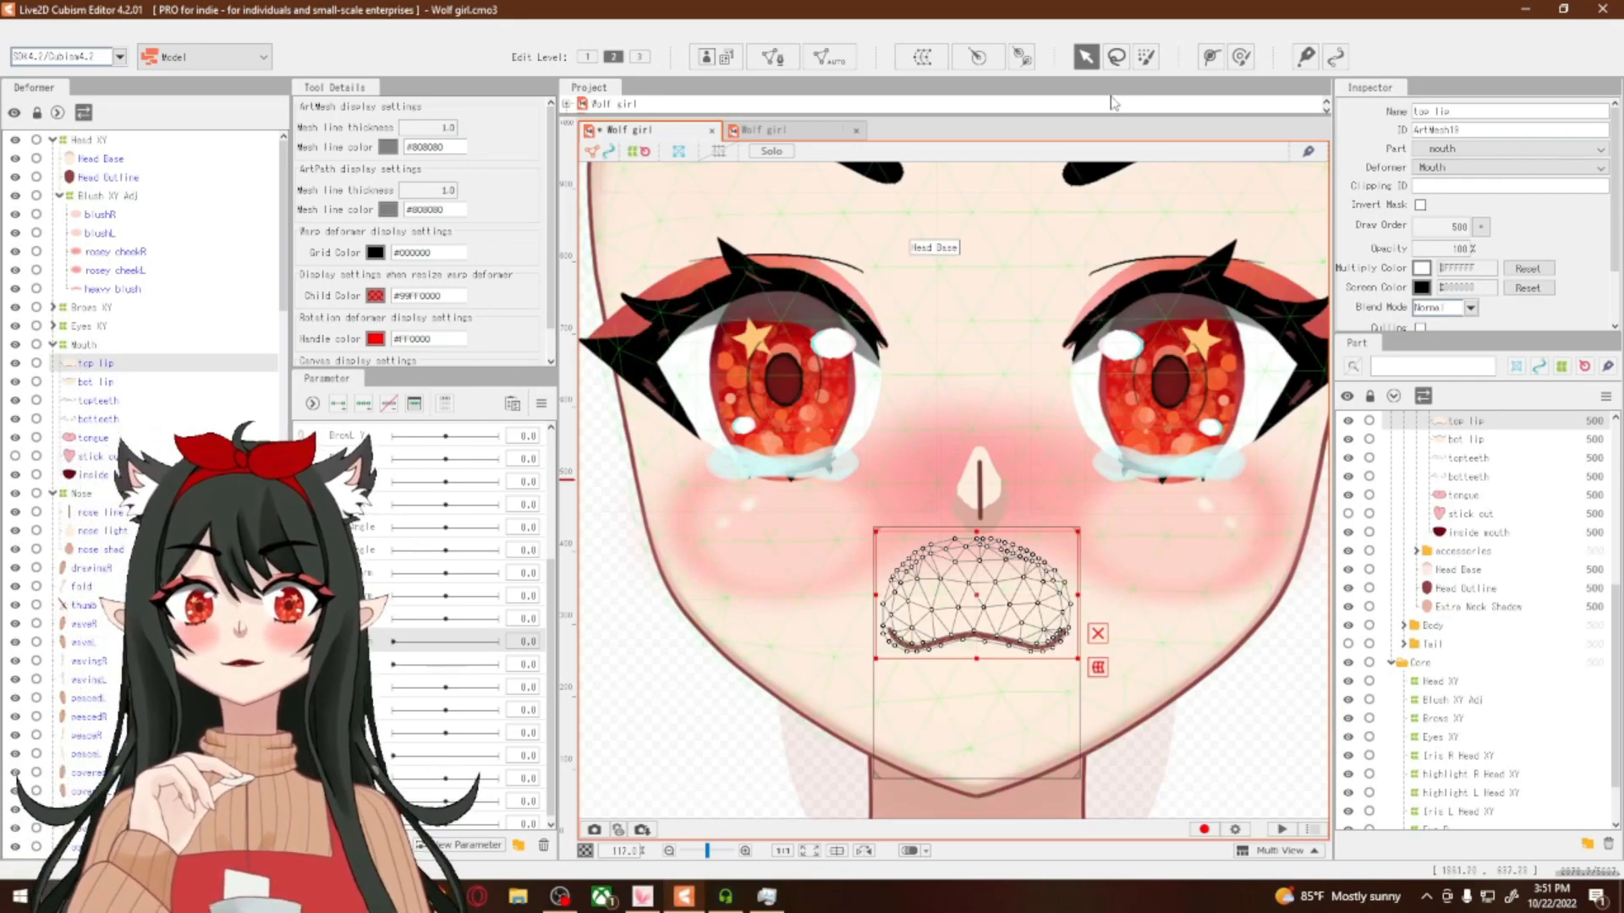
pyautogui.click(1210, 57)
pyautogui.scroll(3, 979, 657)
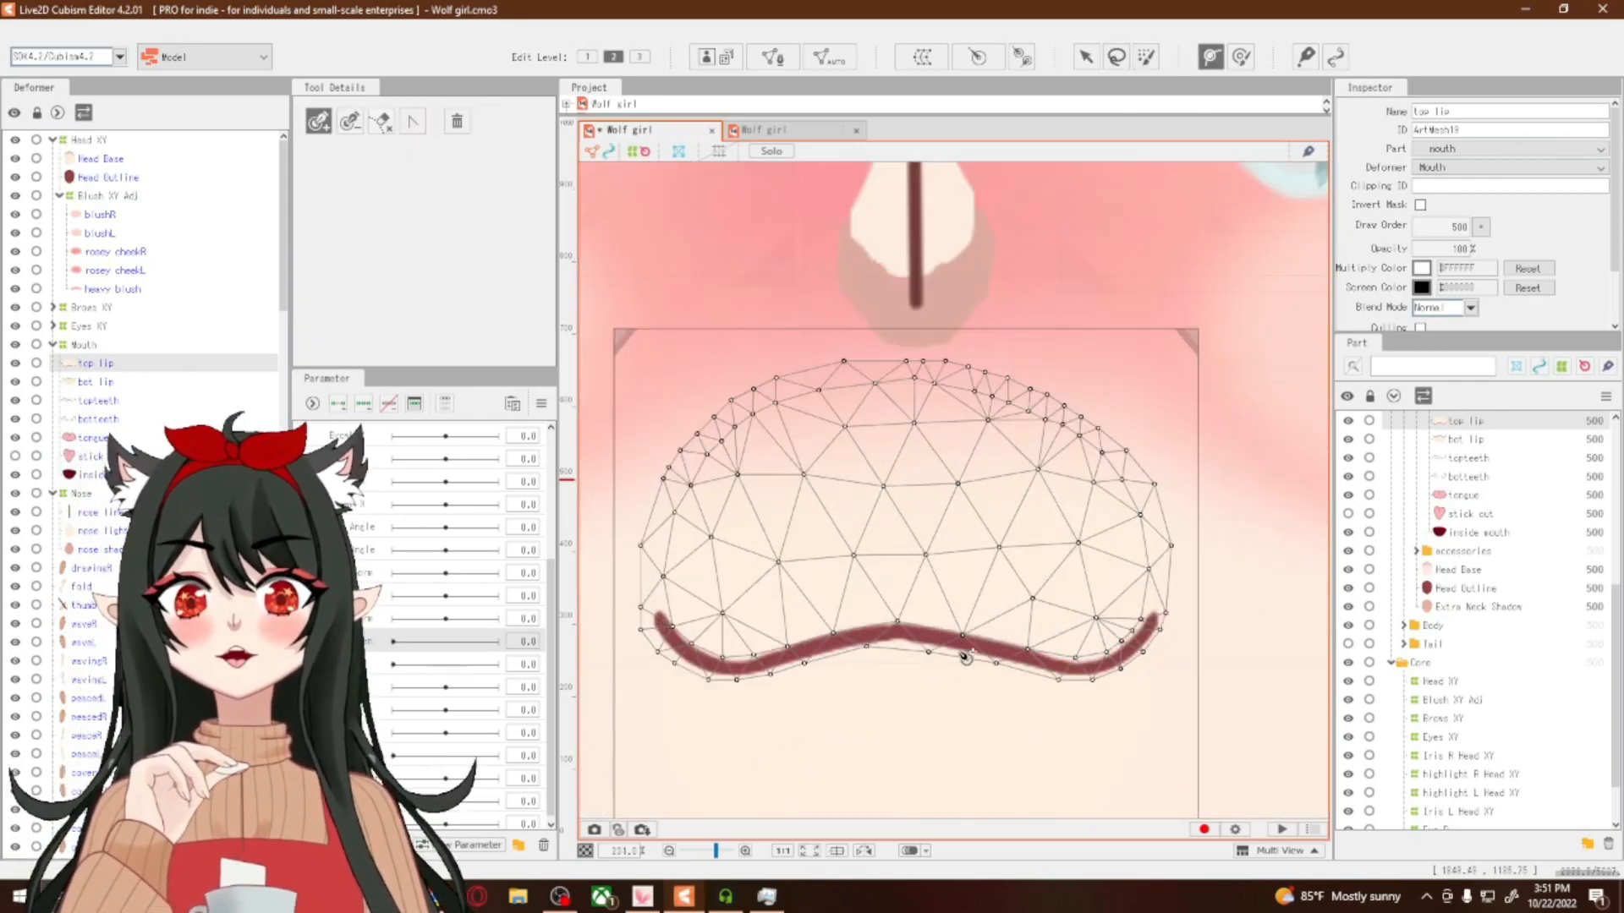
pyautogui.scroll(-1, 920, 668)
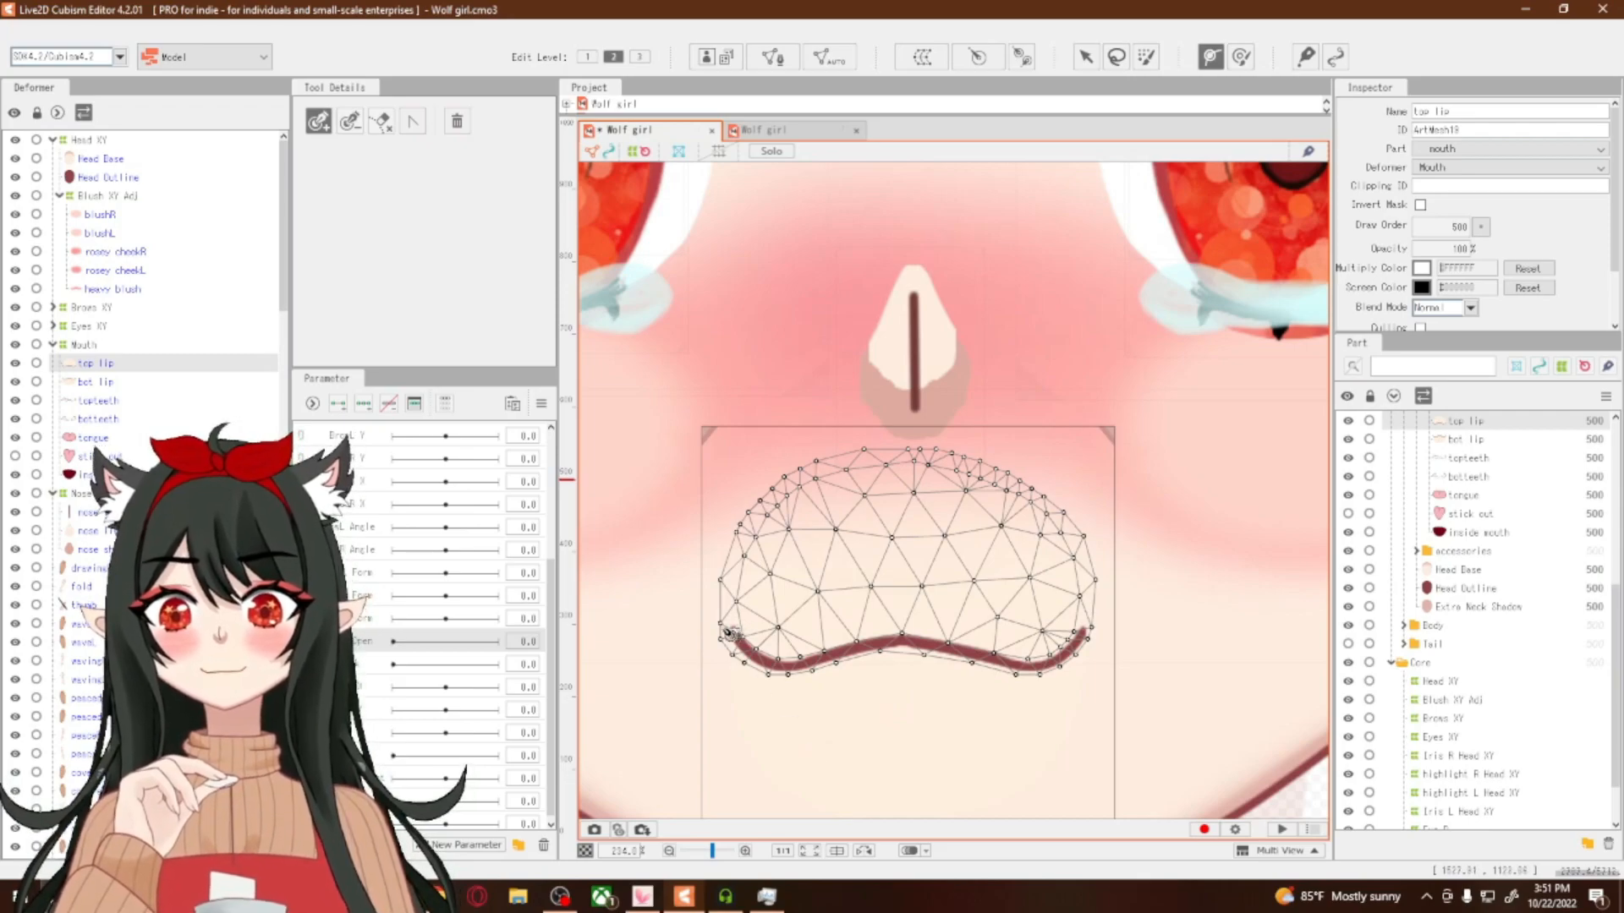
pyautogui.click(721, 628)
pyautogui.click(791, 669)
pyautogui.click(902, 641)
pyautogui.click(1017, 669)
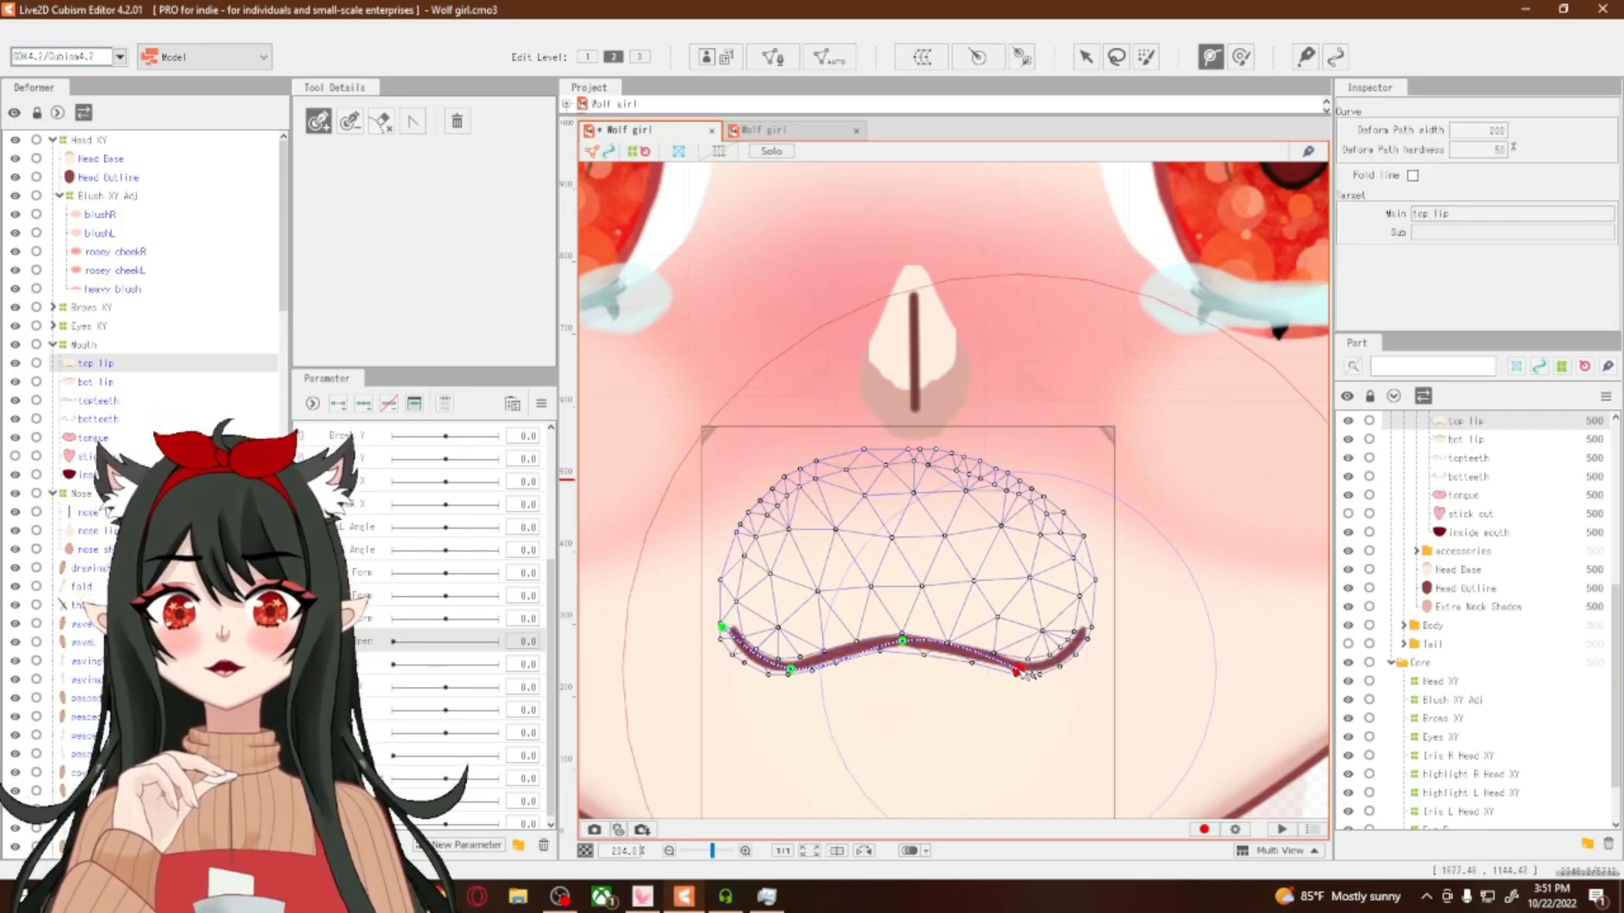
pyautogui.click(1090, 633)
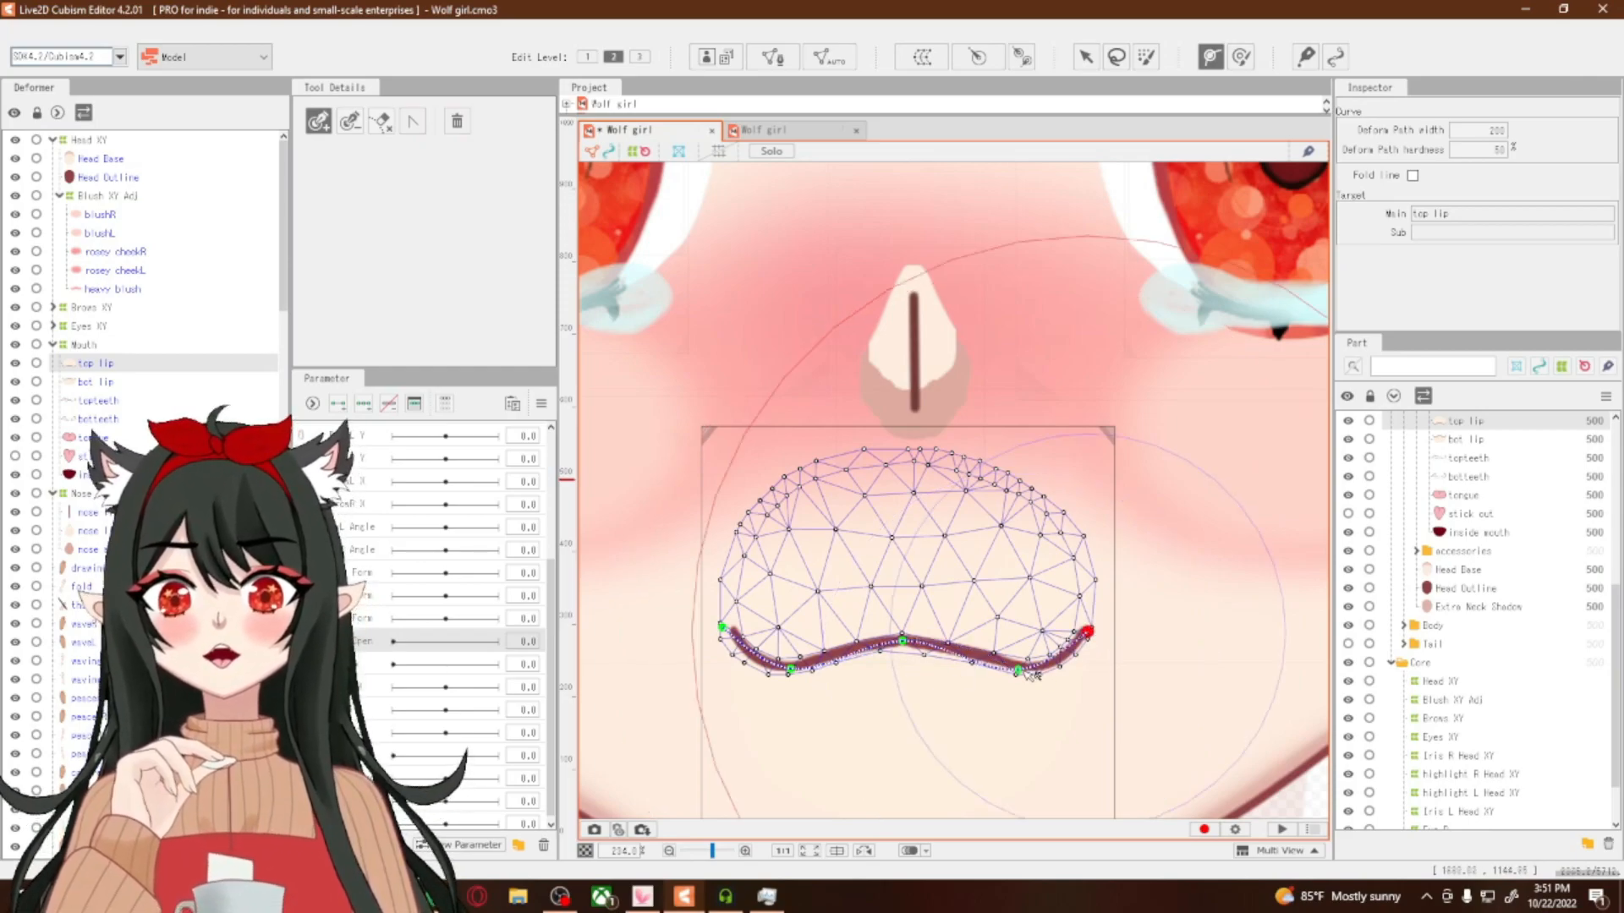
# Nudge the two dip points and one corner point of the top lip's deform path onto the lip line
pyautogui.moveTo(1034, 674); pyautogui.dragTo(1053, 672)
pyautogui.click(788, 670)
pyautogui.click(726, 628)
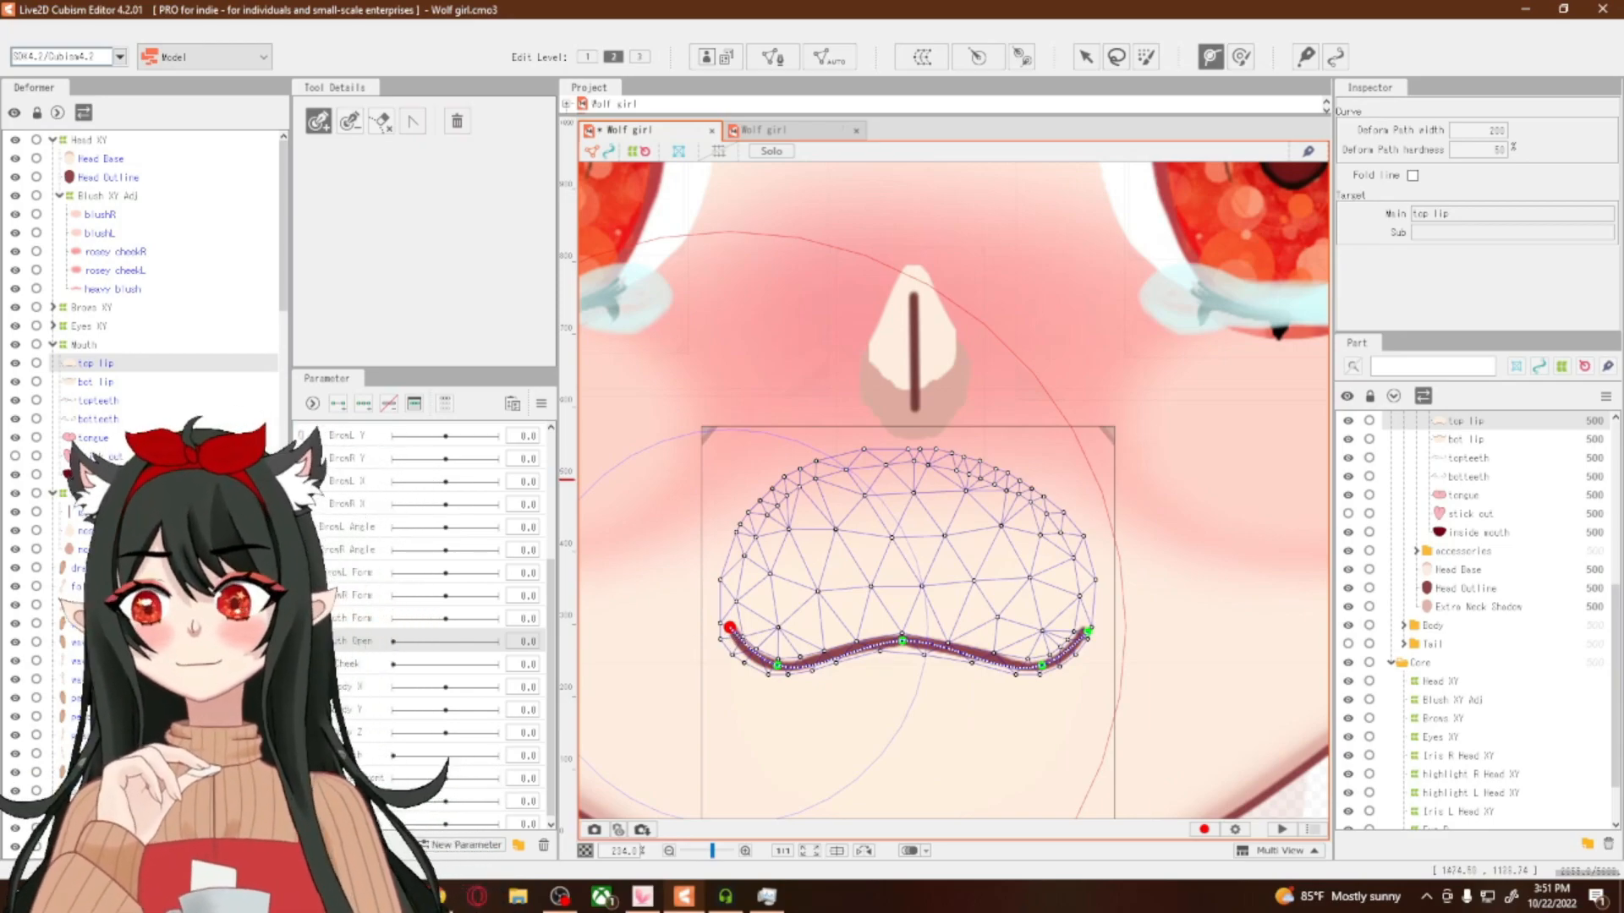
# Draw an open five-point deform path on the bot lip mesh, following the mouth line from corner to corner
pyautogui.click(95, 381)
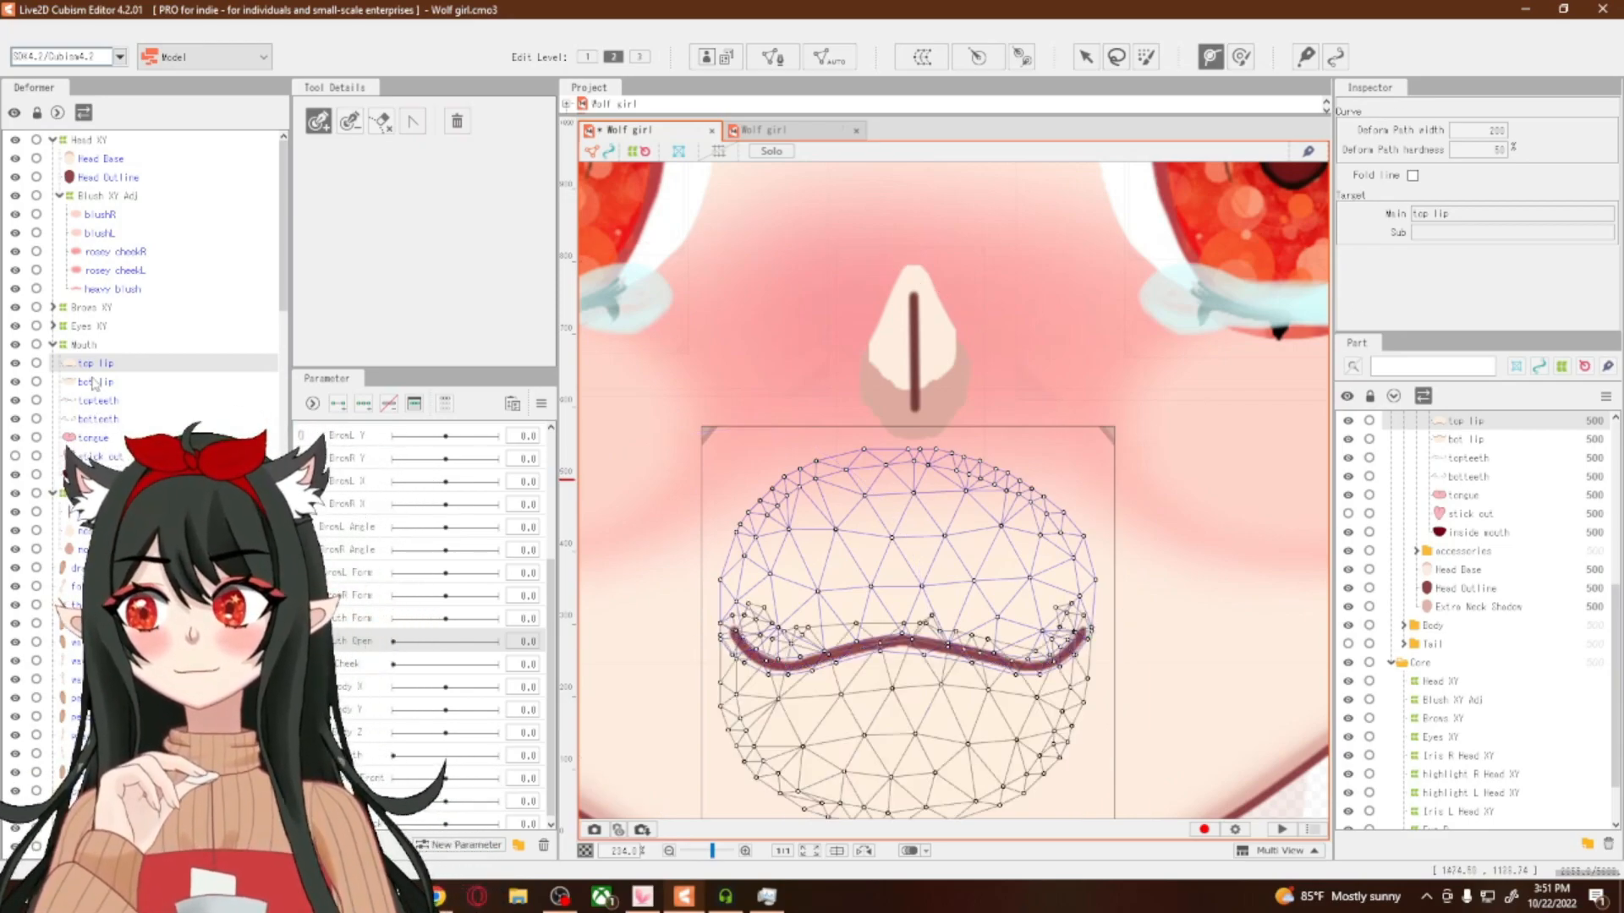
pyautogui.click(736, 635)
pyautogui.click(786, 668)
pyautogui.click(906, 643)
pyautogui.click(1035, 669)
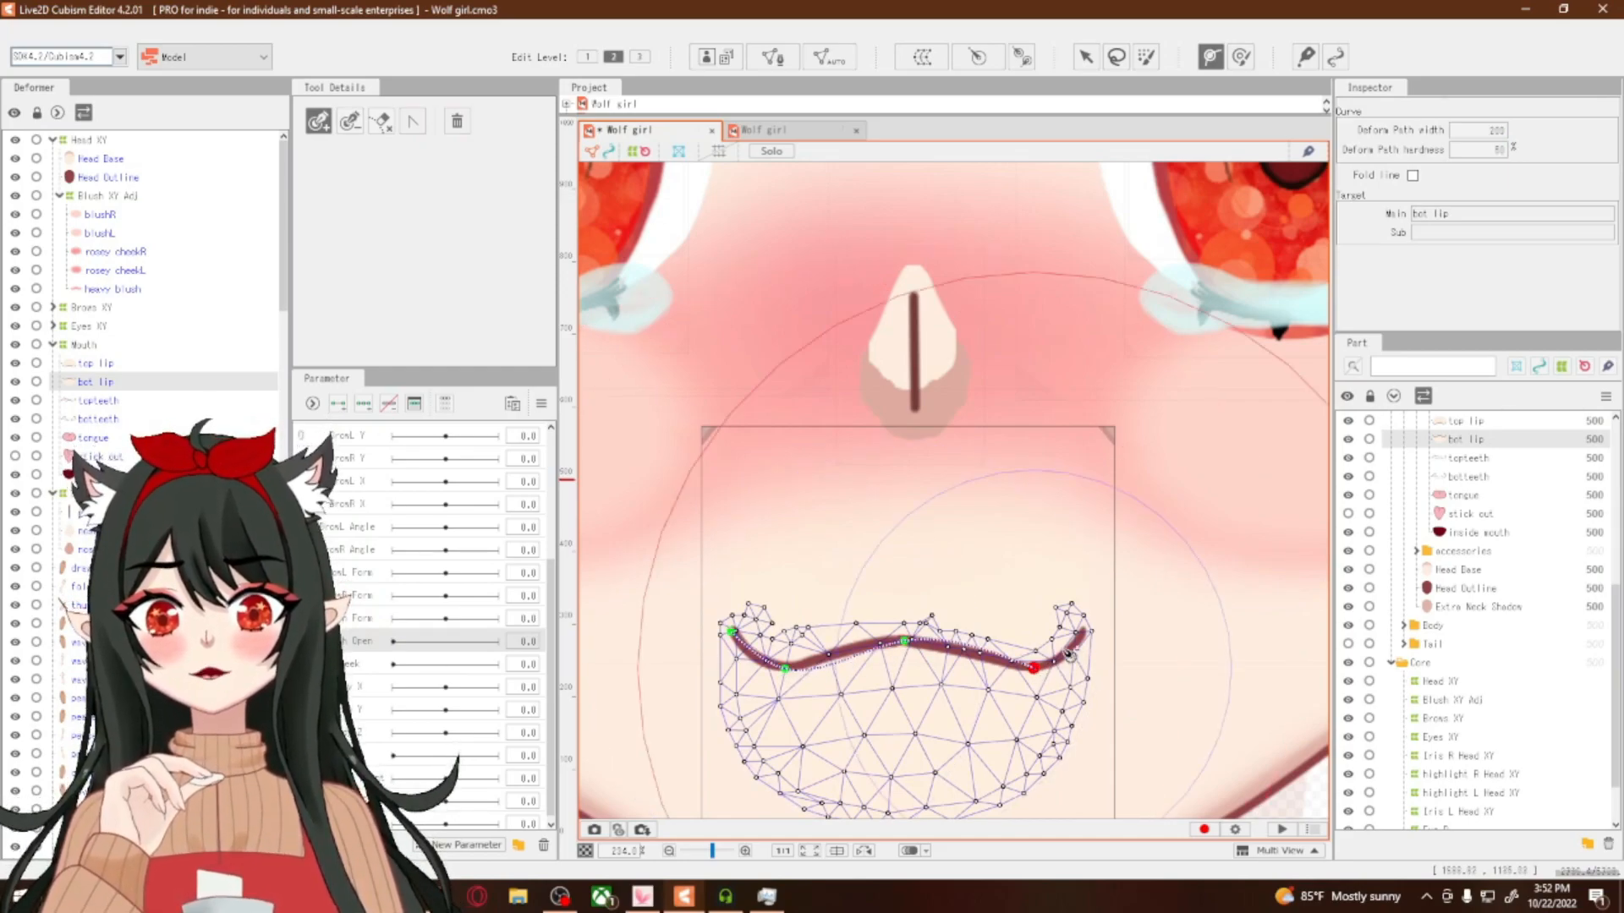
pyautogui.click(1084, 634)
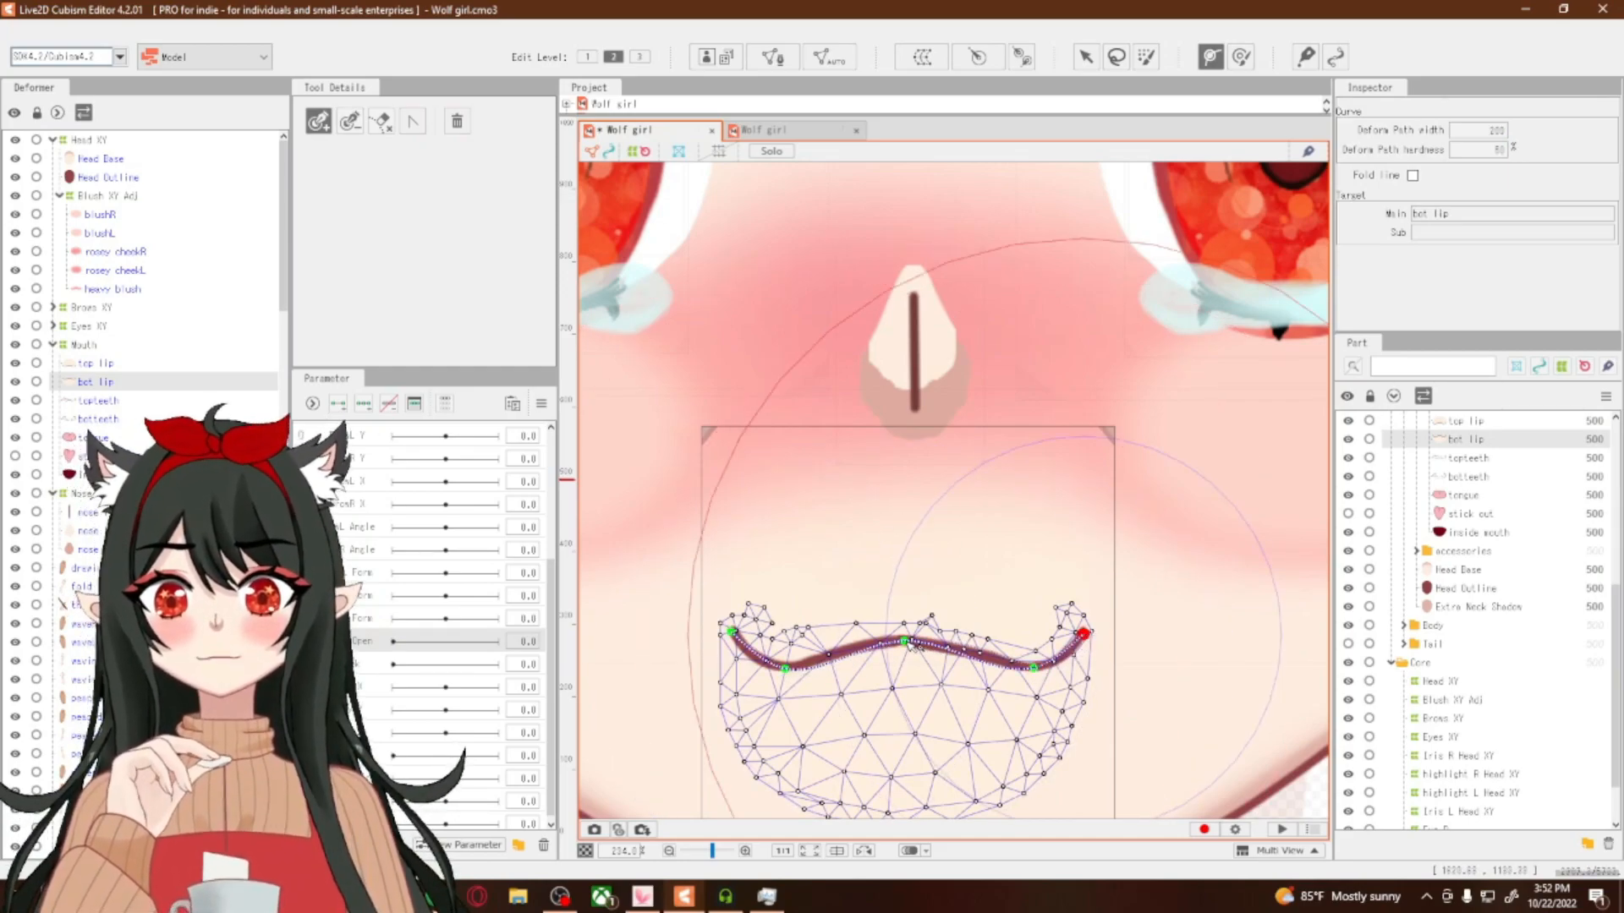
# Add two Mouth Open keys to the top lip and bot lip meshes together
pyautogui.click(82, 369)
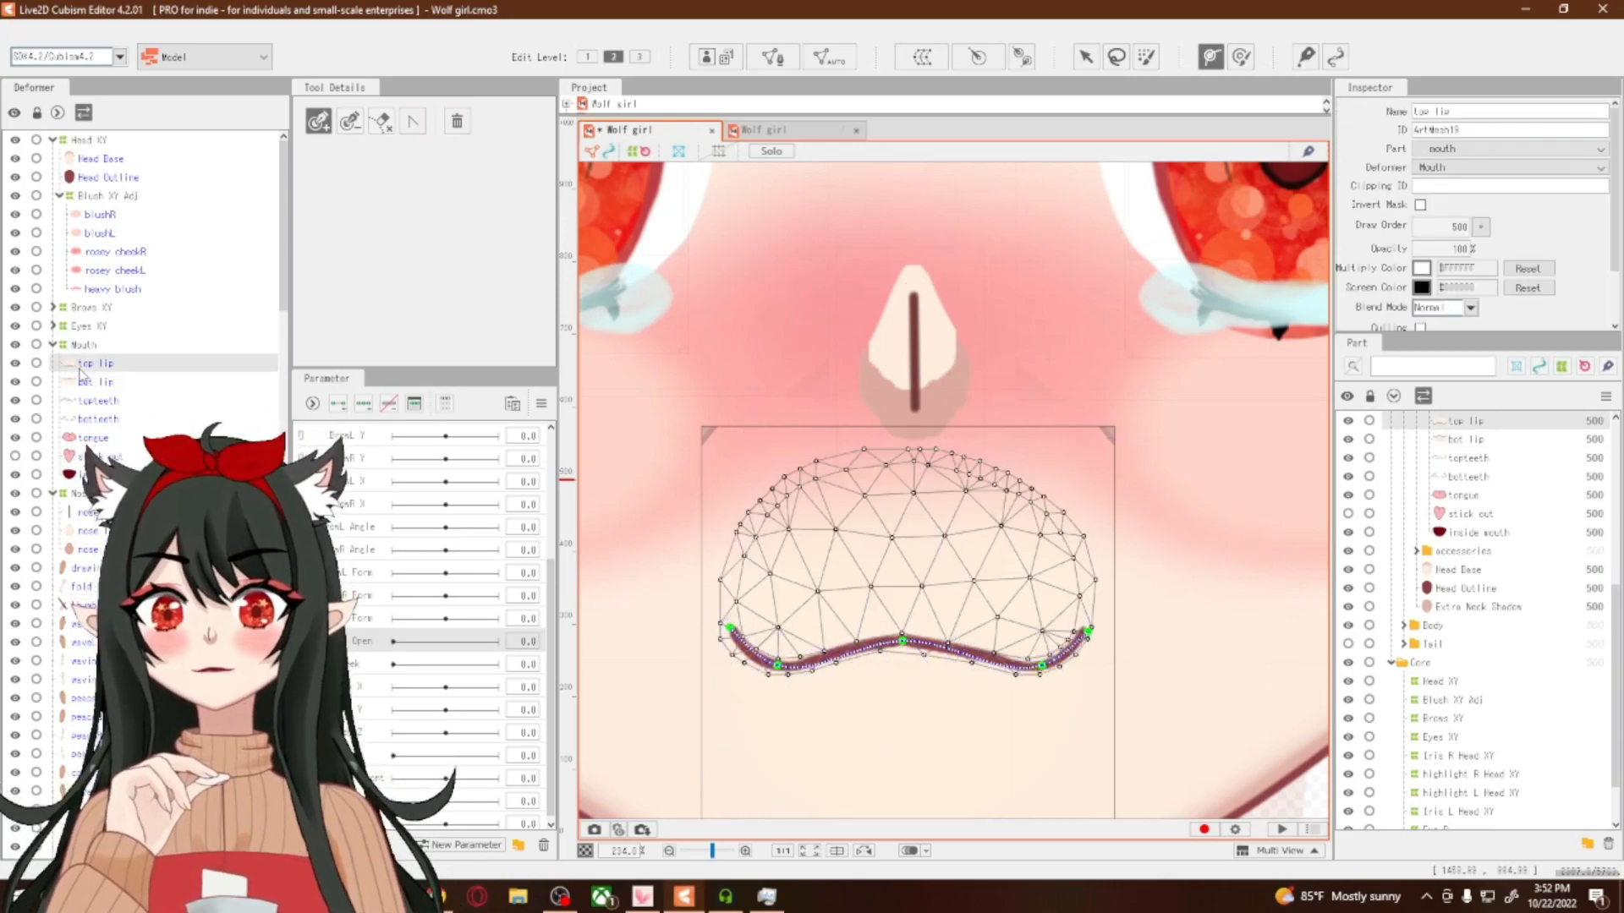
pyautogui.keyDown('ctrl'); pyautogui.click(93, 384); pyautogui.keyUp('ctrl')
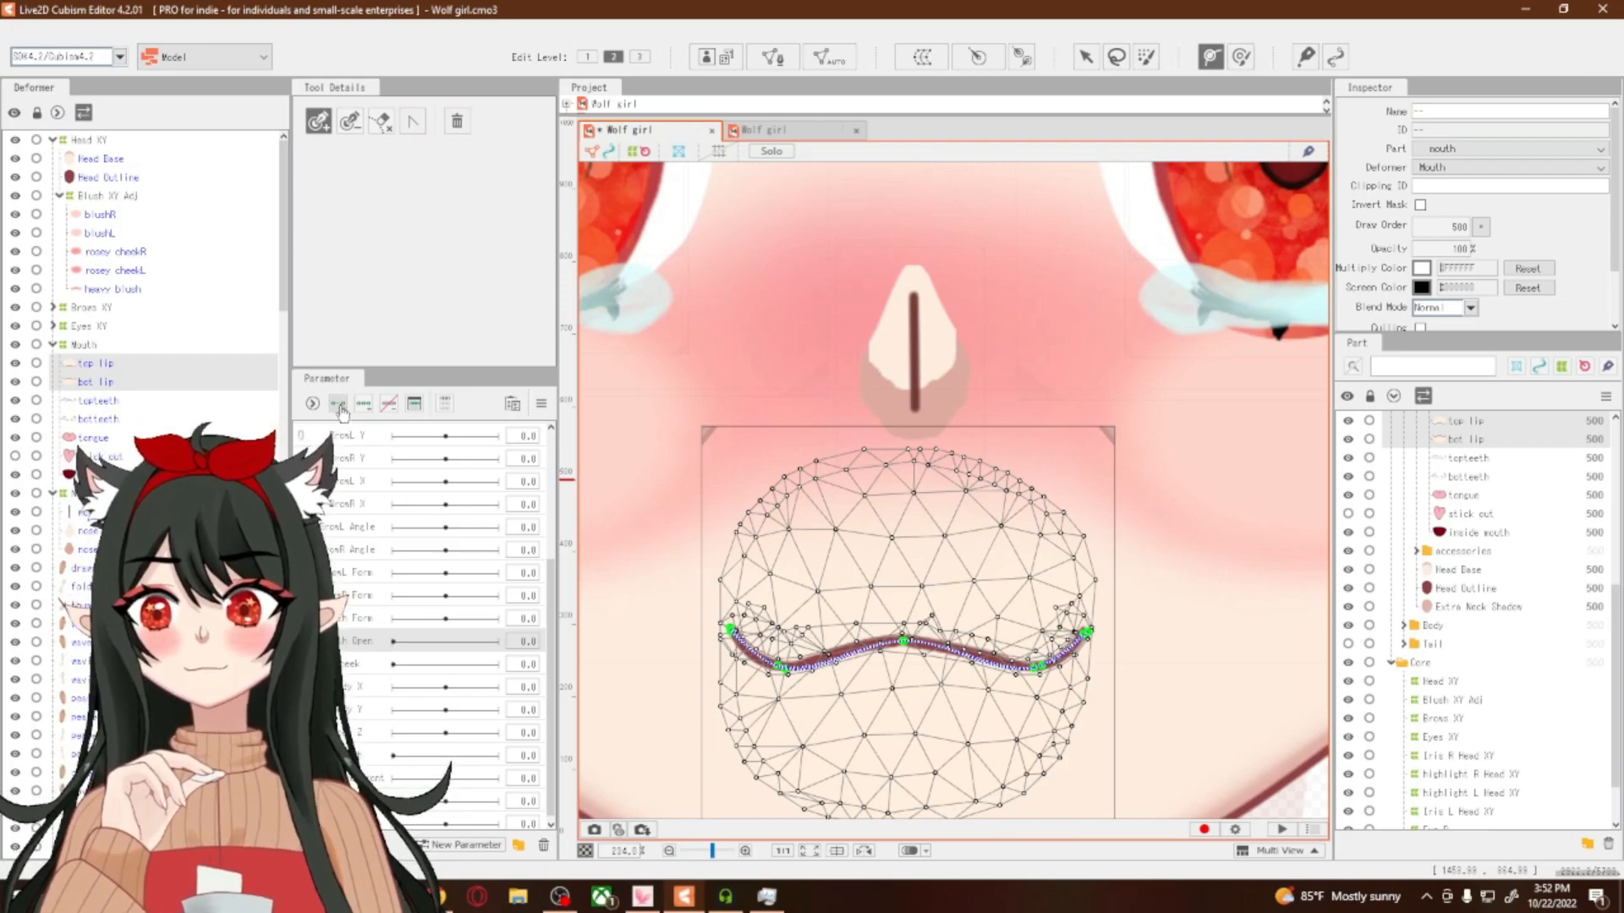
pyautogui.click(127, 383)
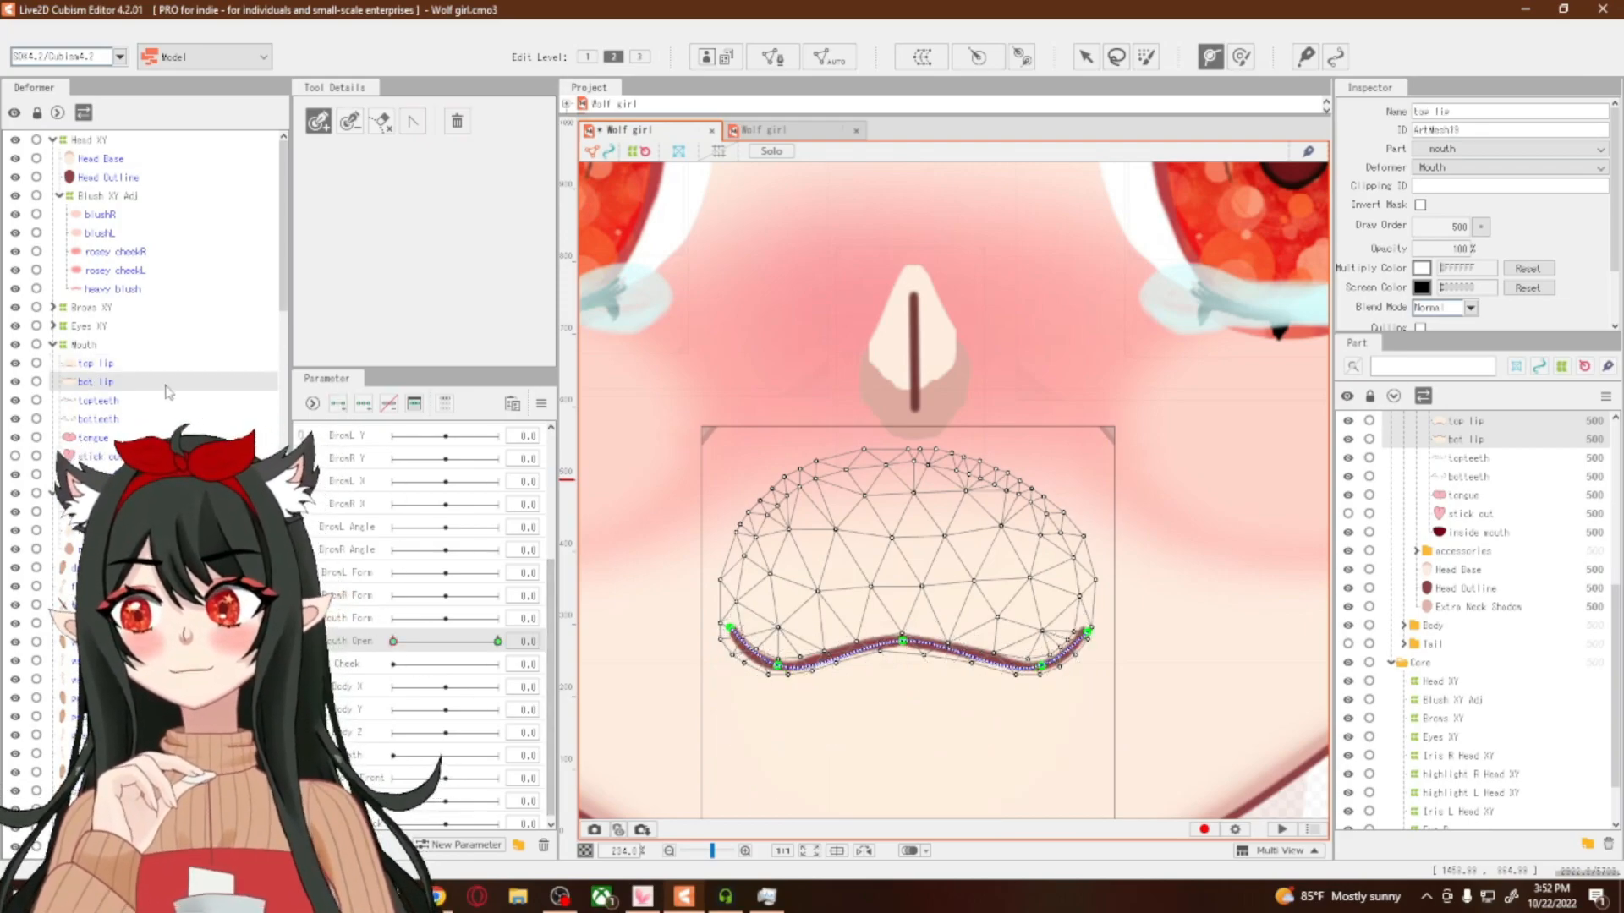
pyautogui.click(94, 363)
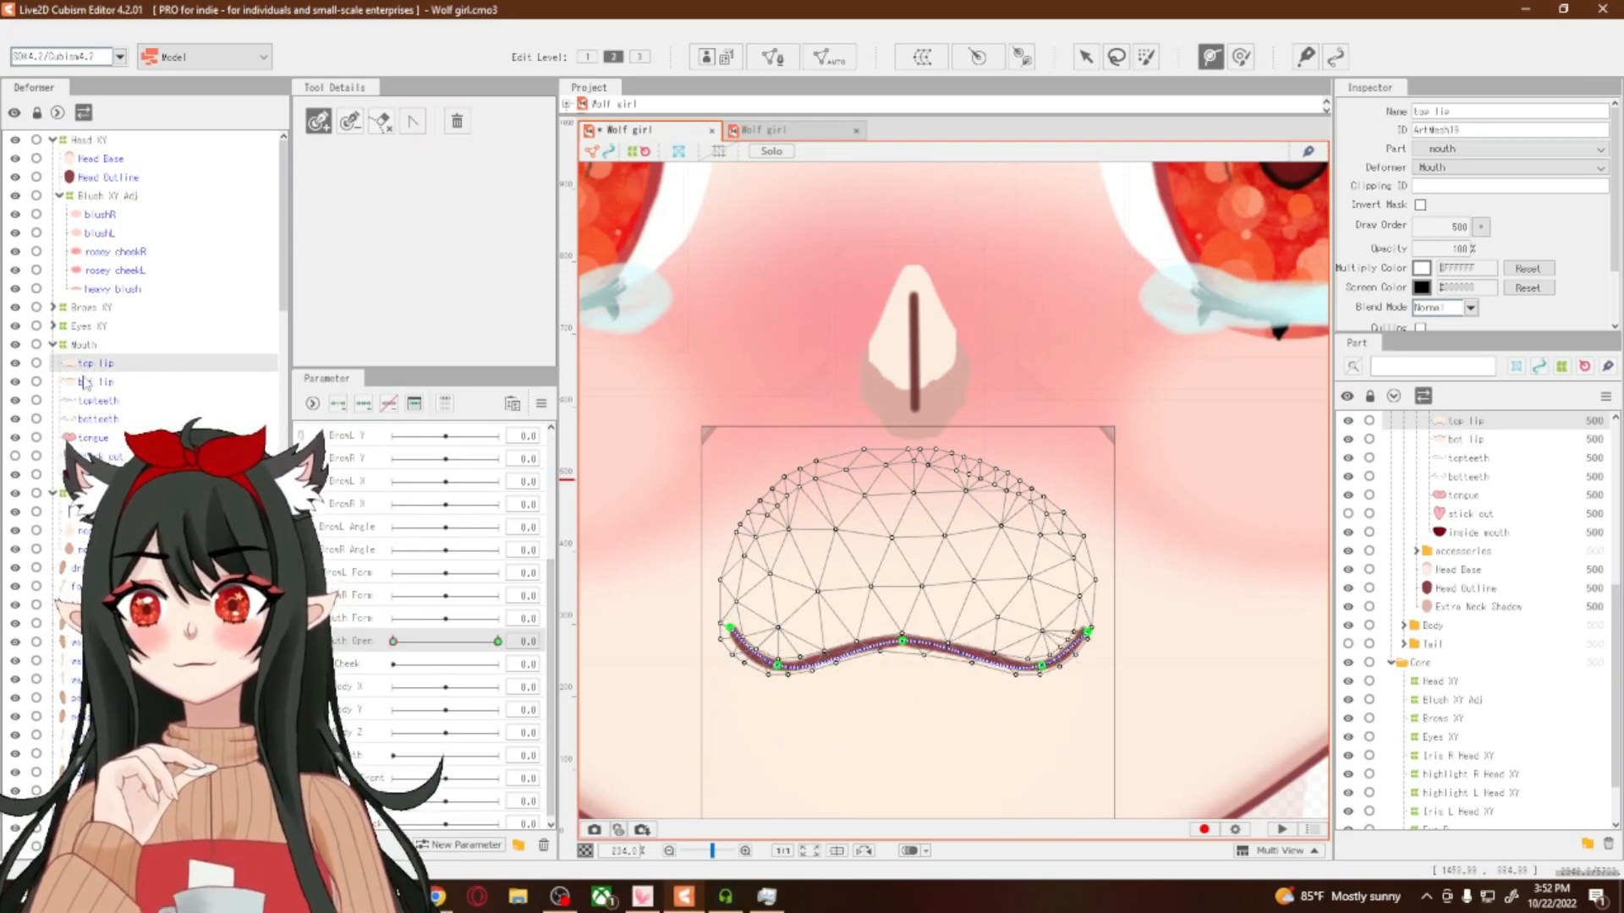
pyautogui.keyDown('ctrl'); pyautogui.click(100, 382); pyautogui.keyUp('ctrl')
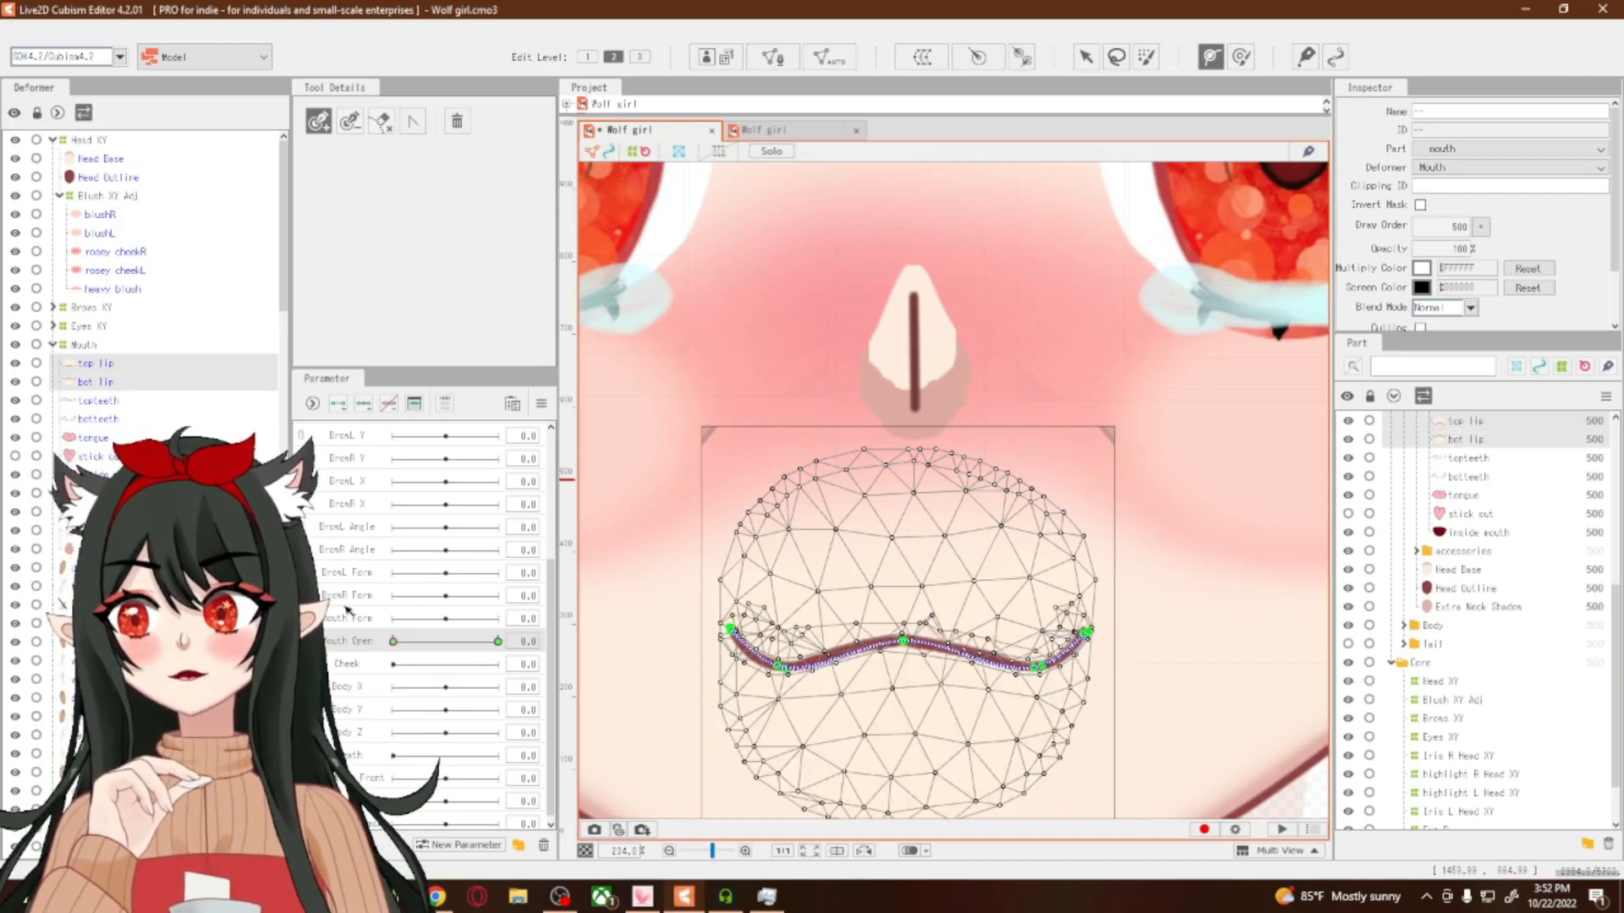
# Set Mouth Open to 1.0 and raise the two dip points of the top lip's deform path together
pyautogui.click(499, 642)
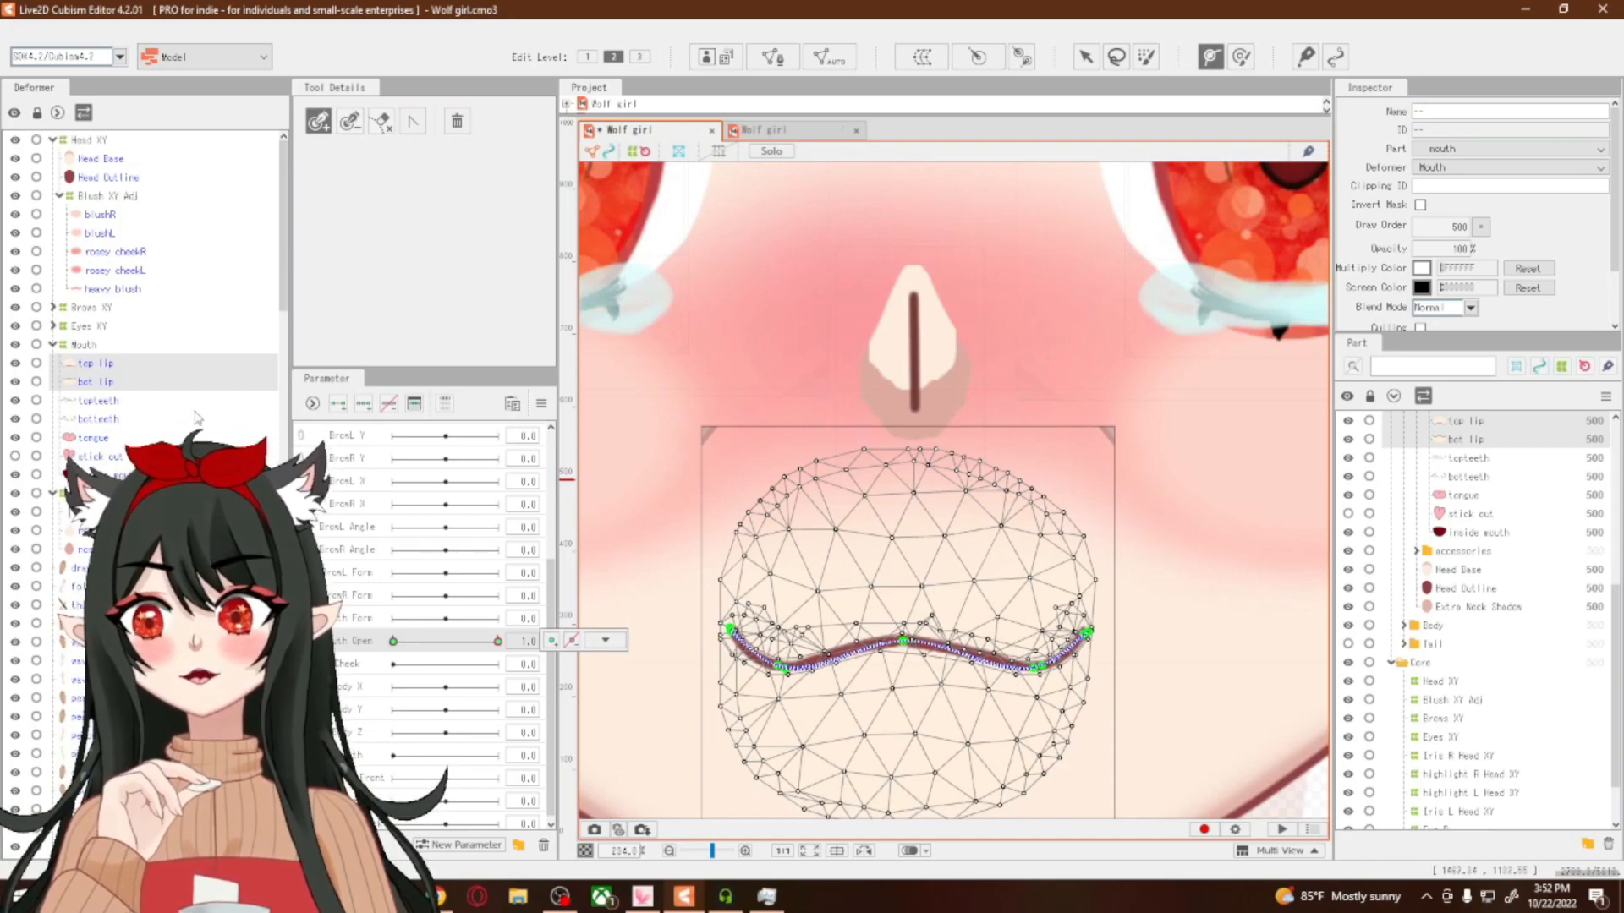
pyautogui.click(117, 370)
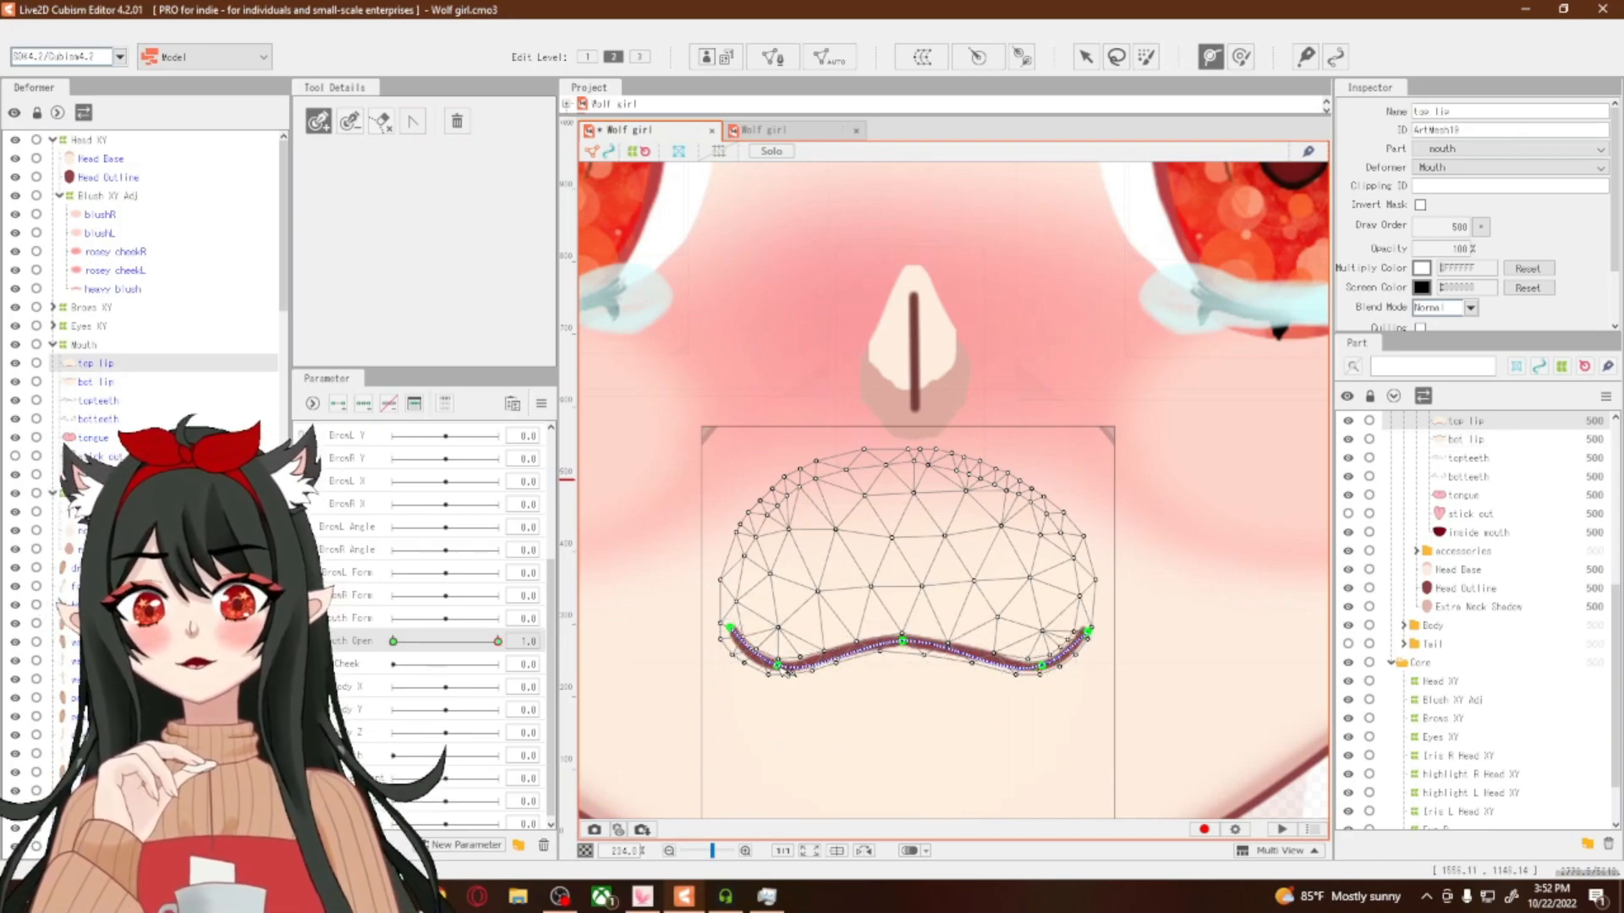
pyautogui.click(777, 664)
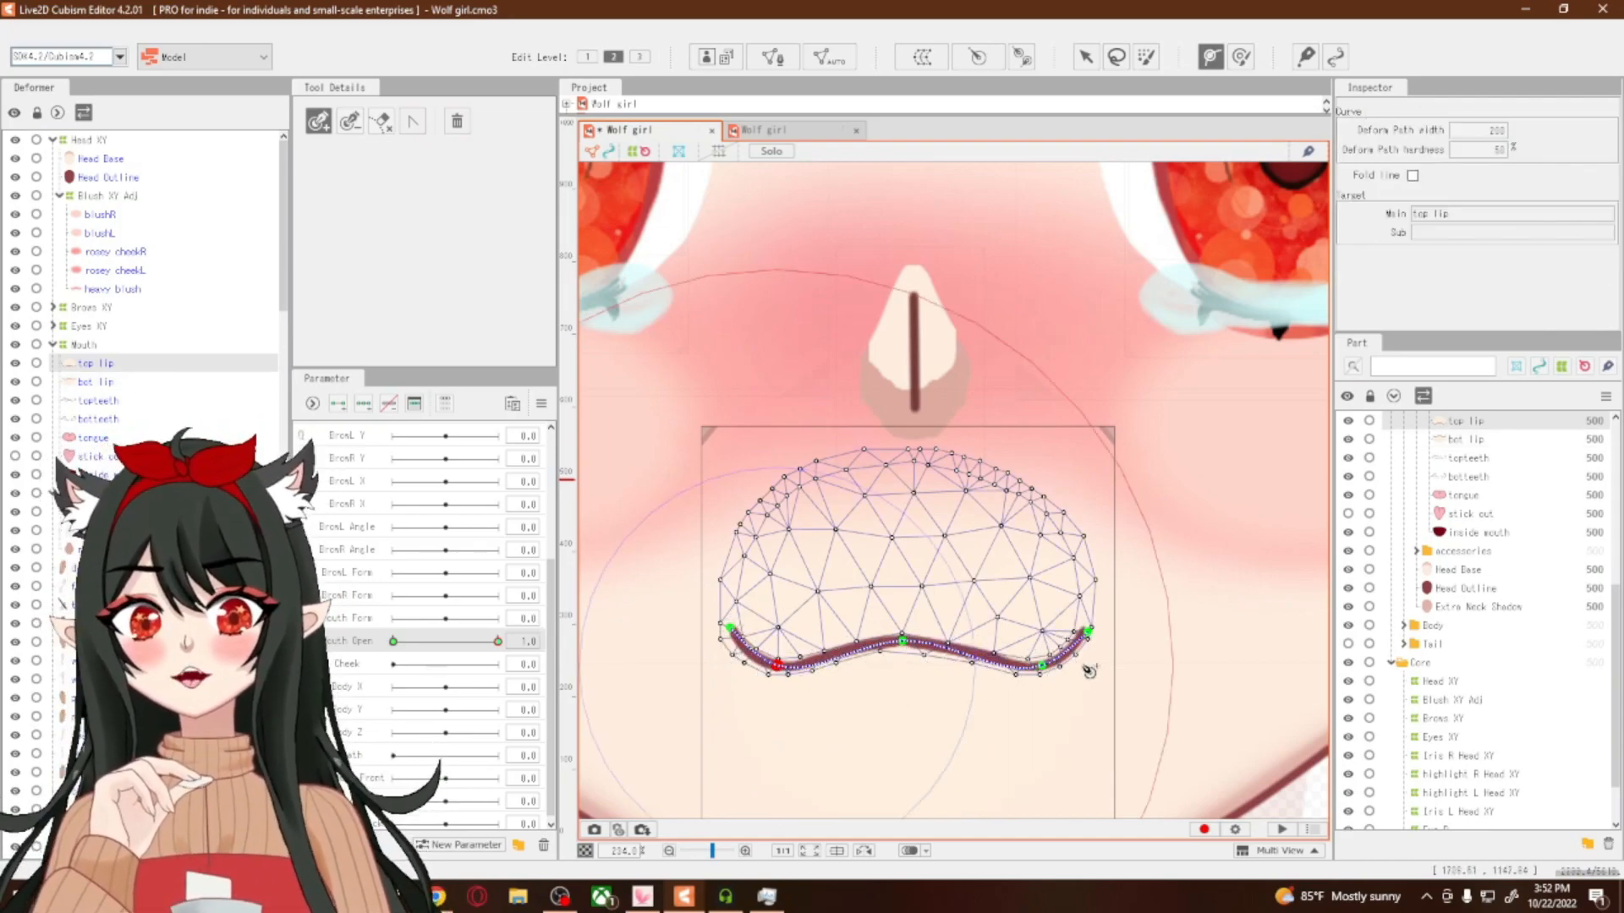
pyautogui.click(1089, 57)
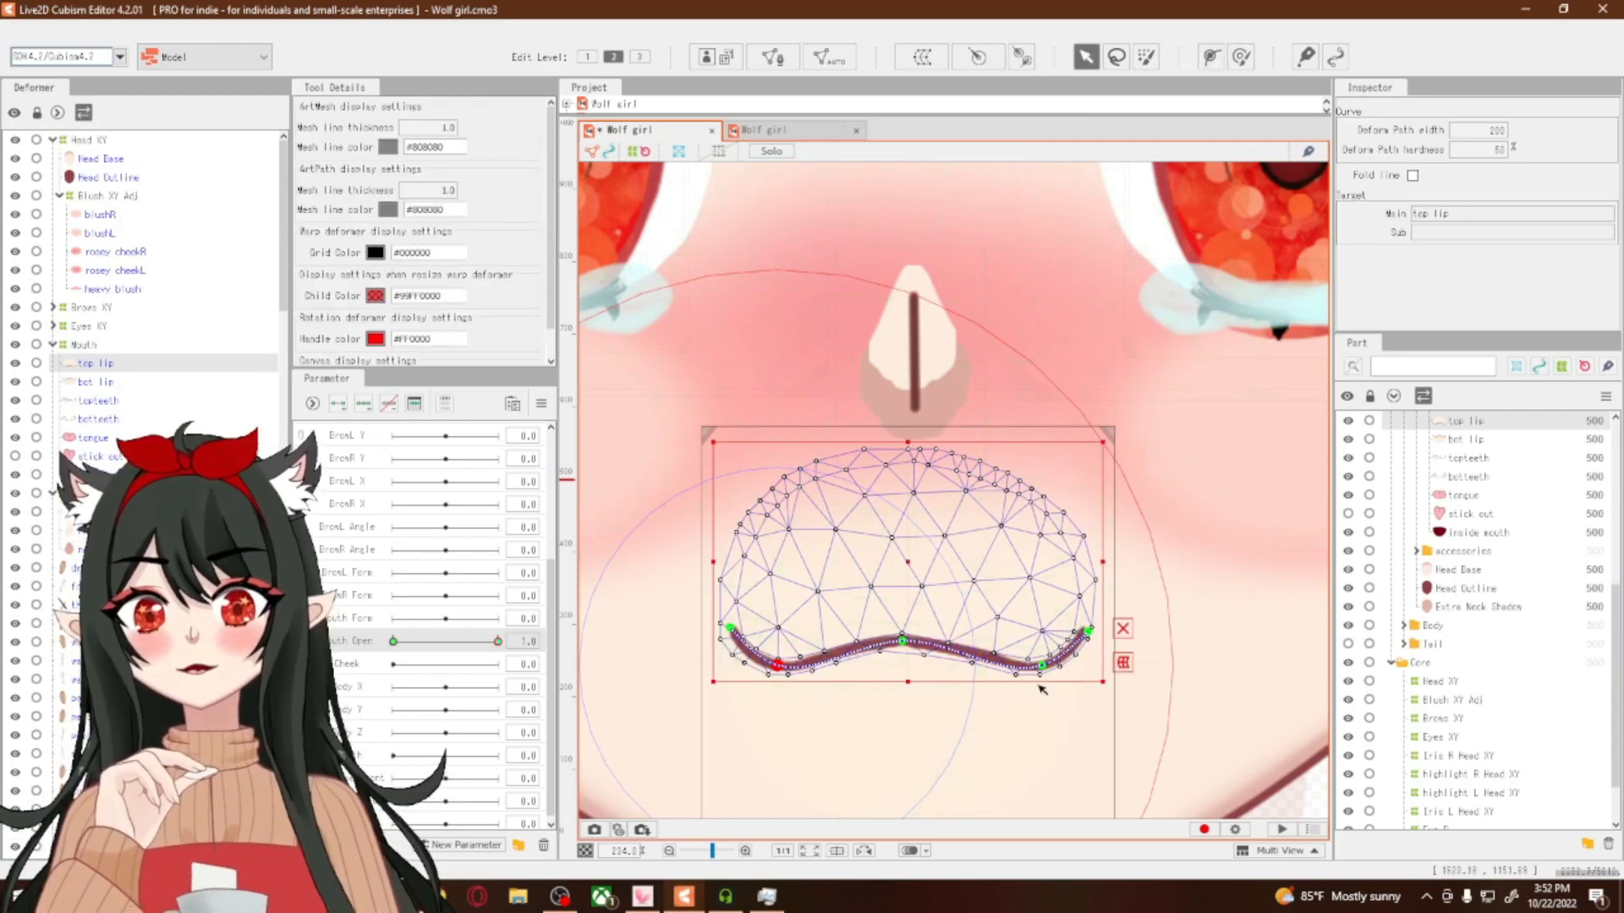
pyautogui.click(983, 674)
pyautogui.click(779, 665)
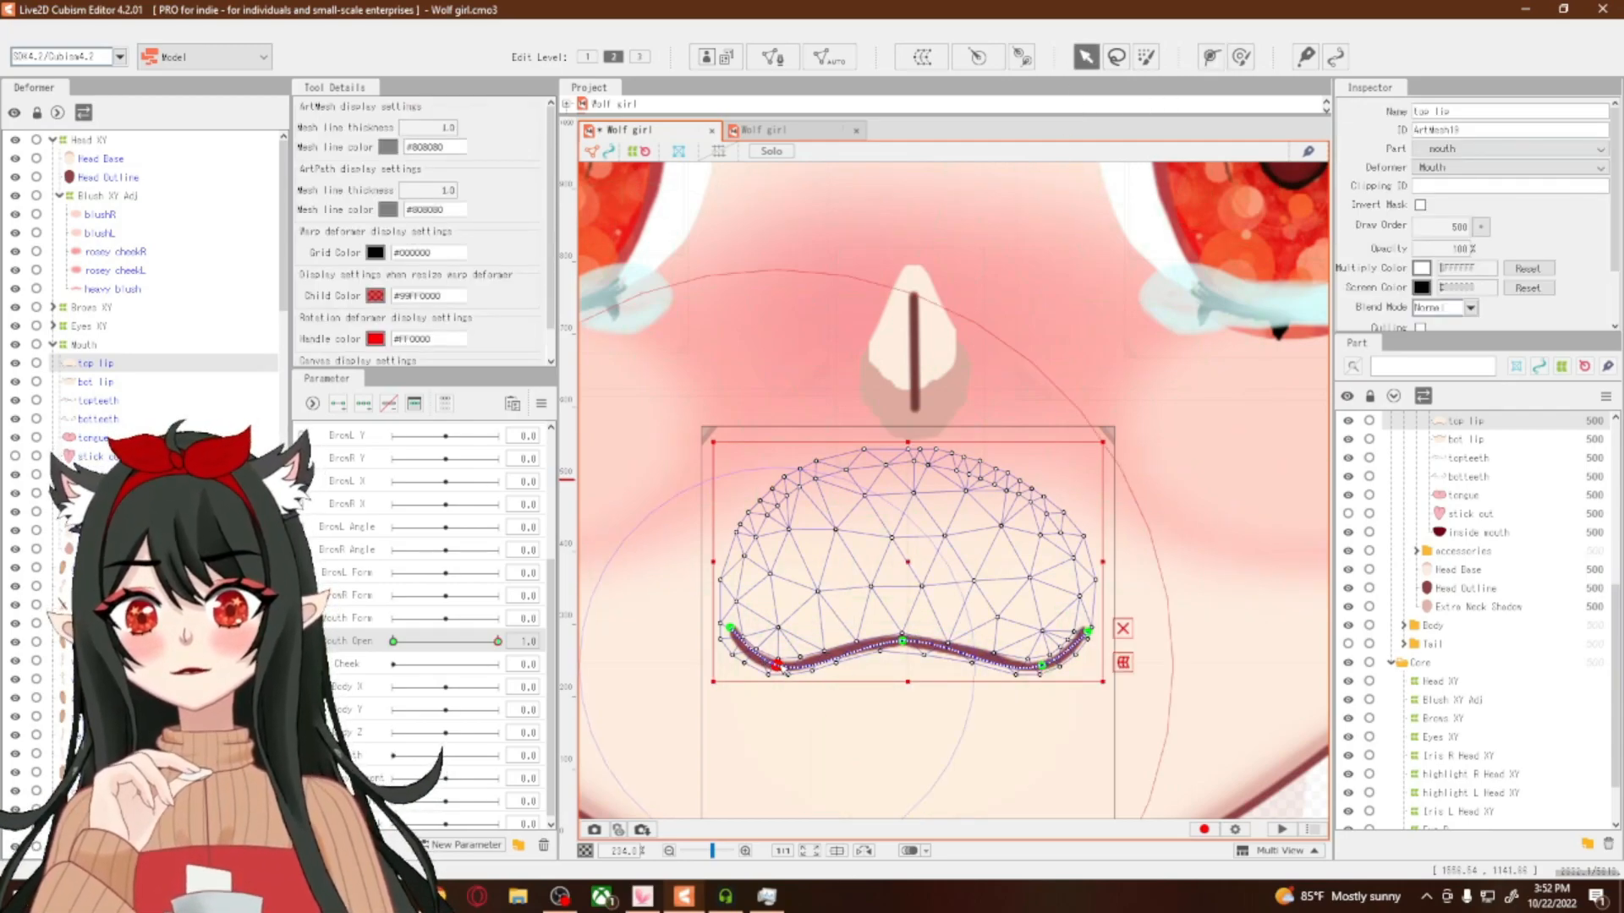
pyautogui.keyDown('shift'); pyautogui.click(1046, 667); pyautogui.keyUp('shift')
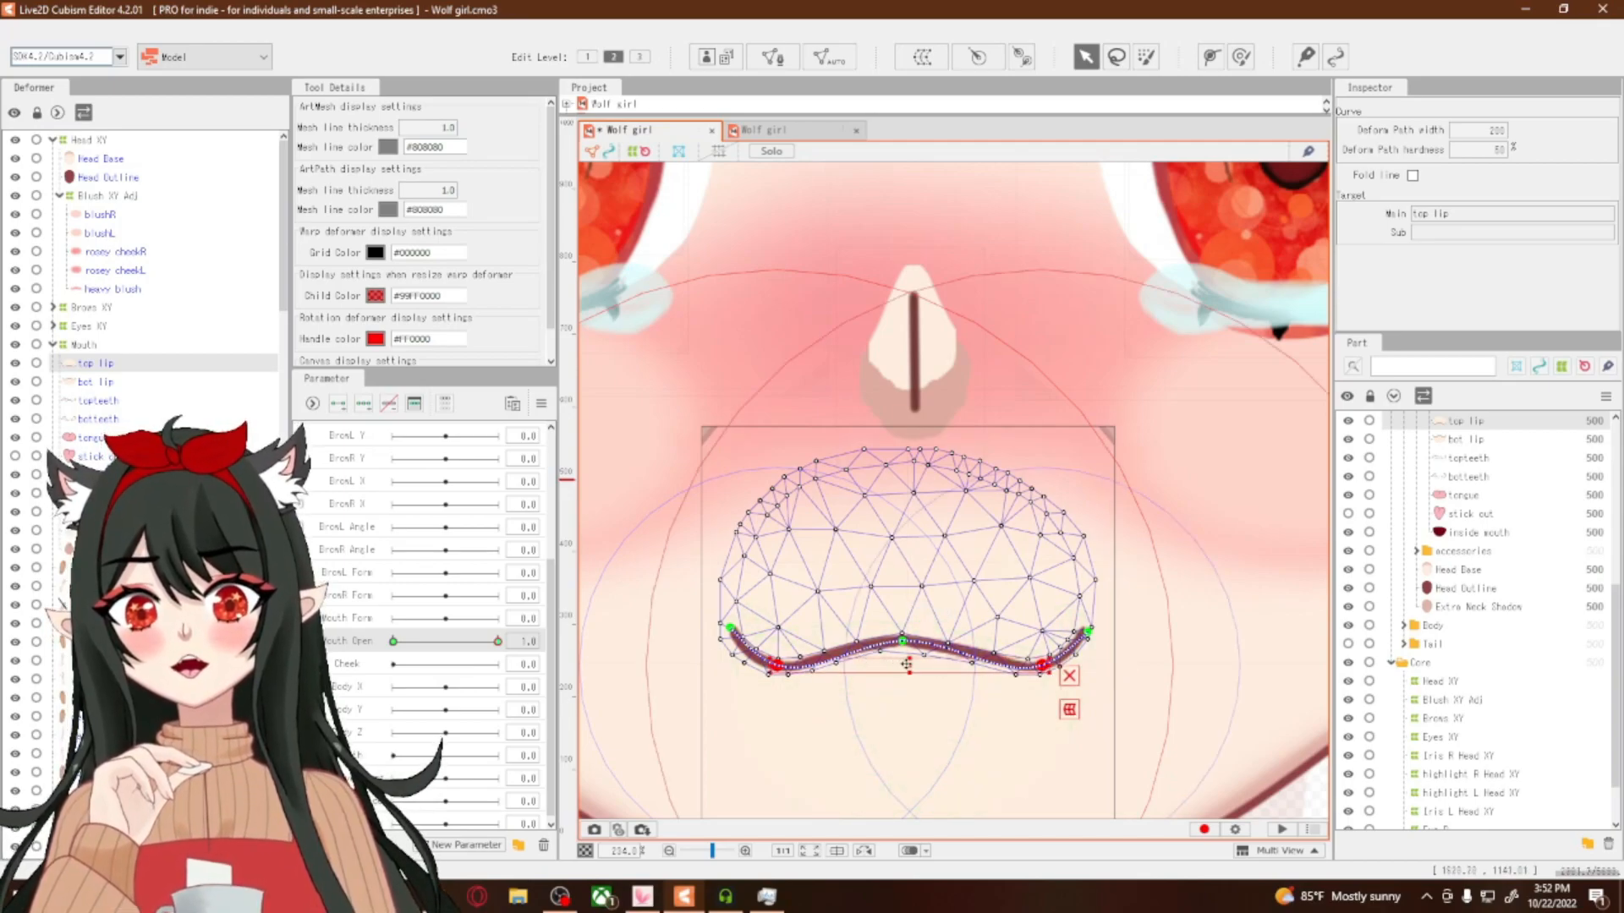
pyautogui.moveTo(907, 664); pyautogui.dragTo(910, 580)
# Raise the top lip path's middle point and both corner points, and nudge its two dip points slightly higher
pyautogui.moveTo(908, 645); pyautogui.dragTo(917, 576)
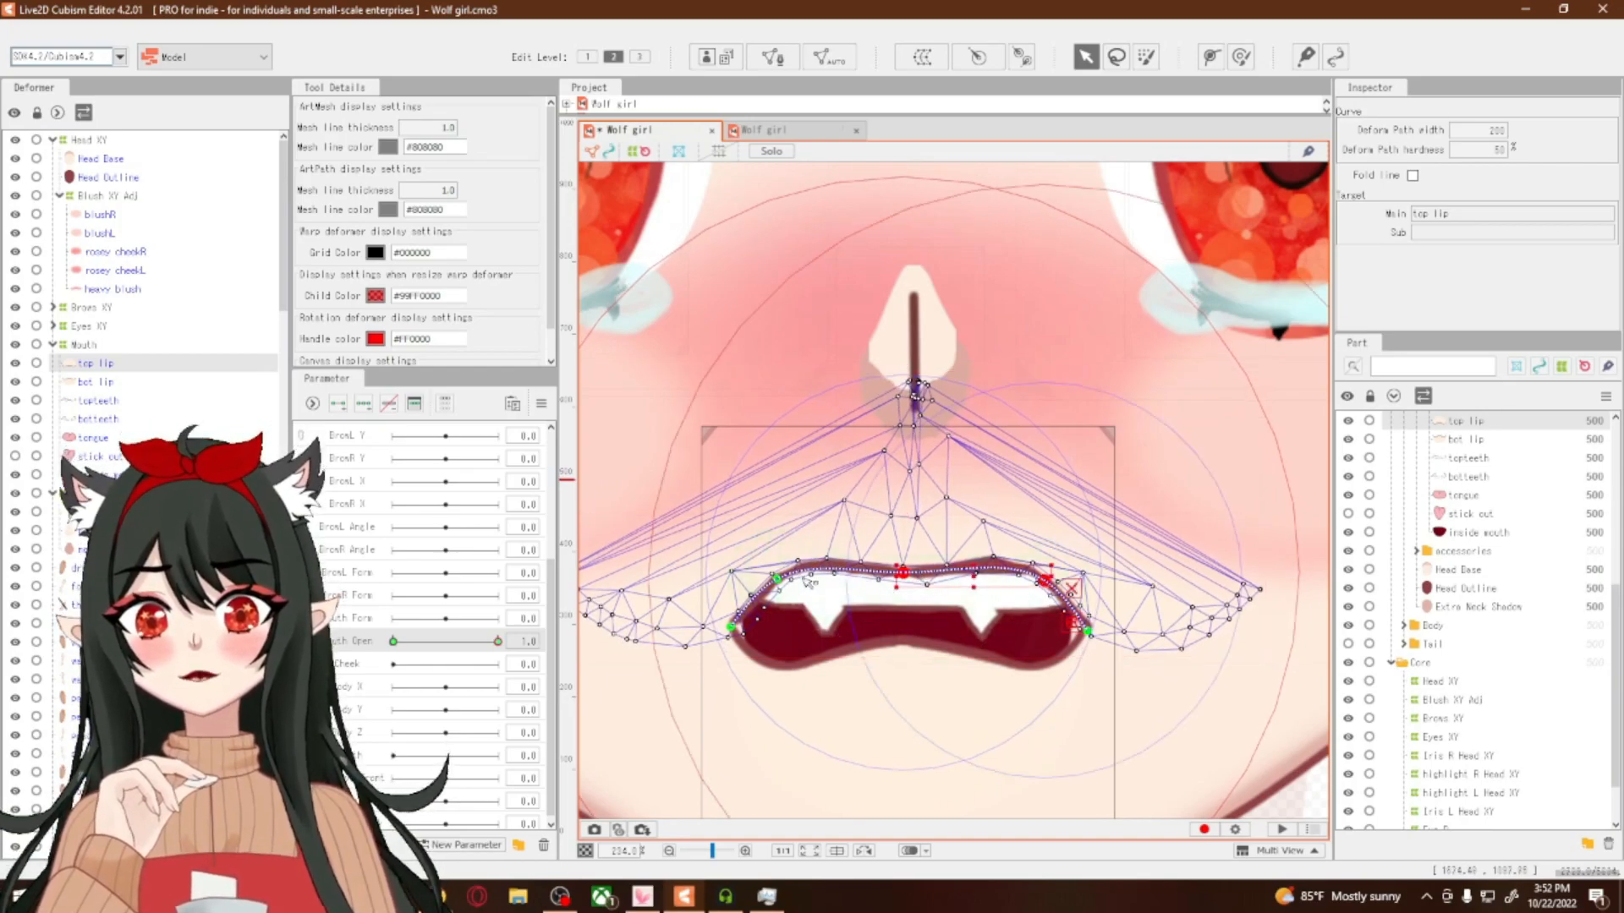
pyautogui.moveTo(906, 577); pyautogui.dragTo(906, 580)
pyautogui.click(1089, 631)
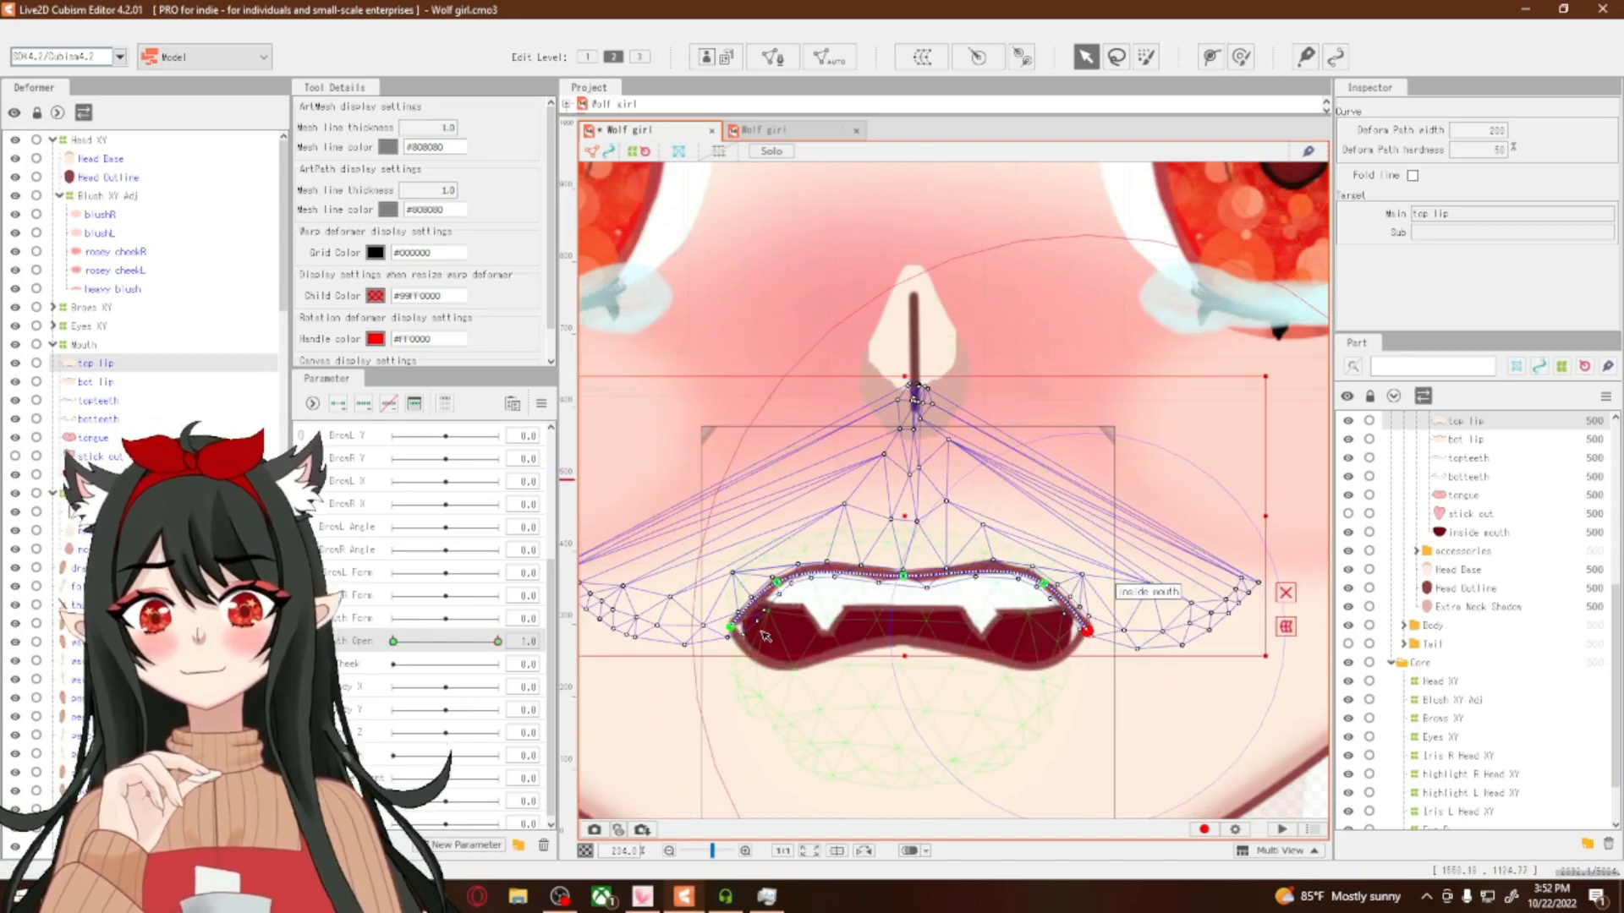
pyautogui.keyDown('shift'); pyautogui.click(730, 628); pyautogui.keyUp('shift')
pyautogui.moveTo(904, 628); pyautogui.dragTo(904, 564)
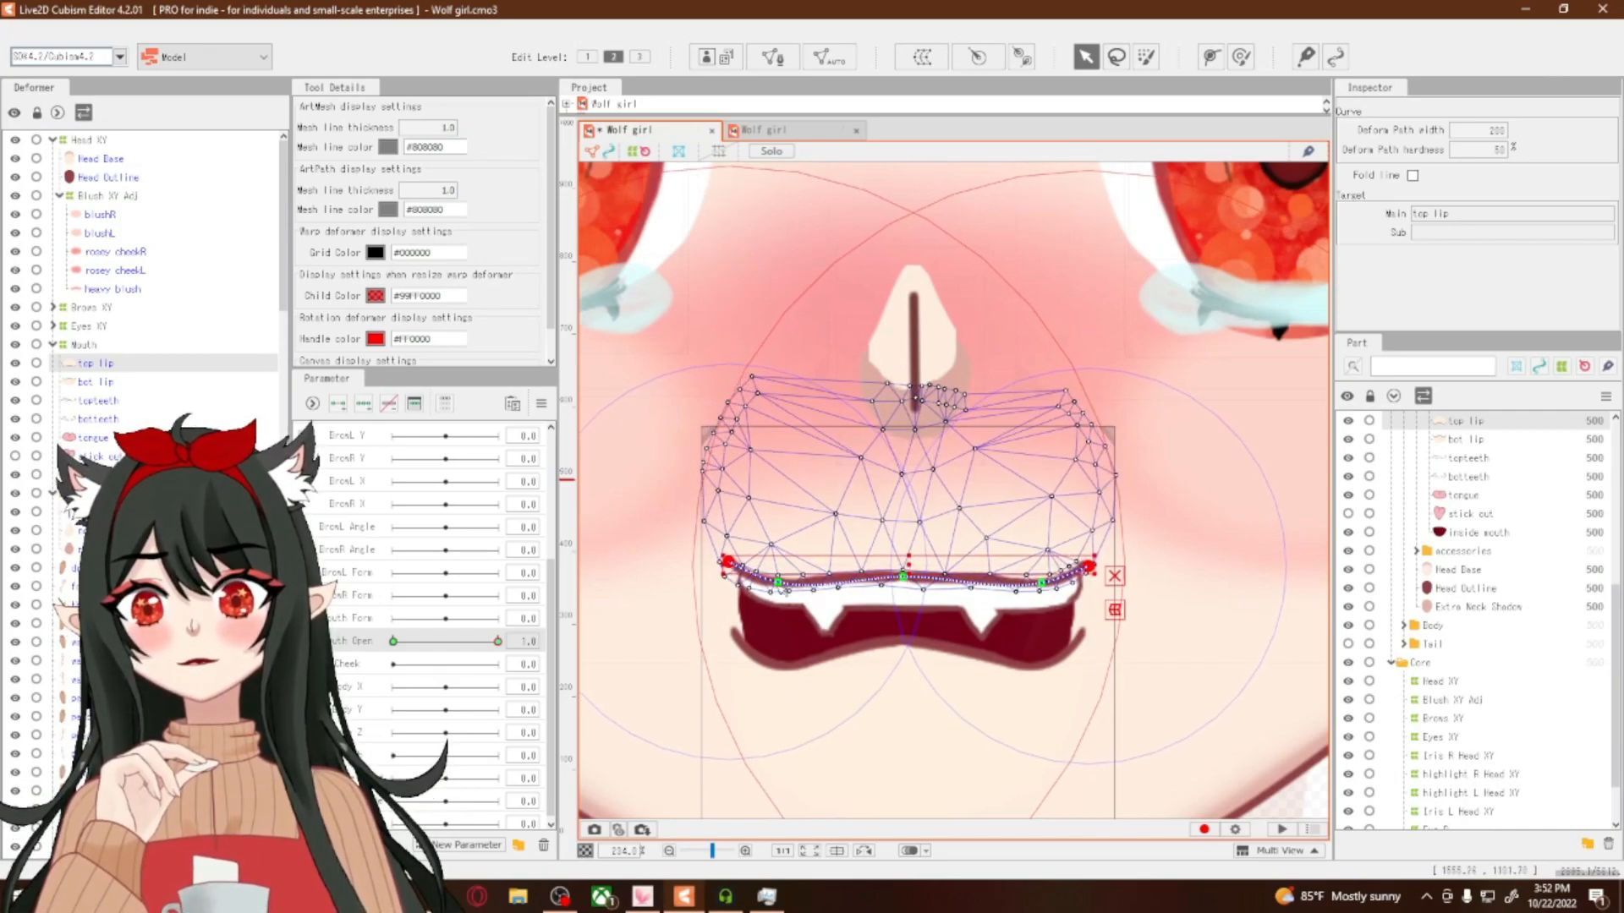
pyautogui.click(778, 584)
pyautogui.keyDown('shift'); pyautogui.click(1041, 583); pyautogui.keyUp('shift')
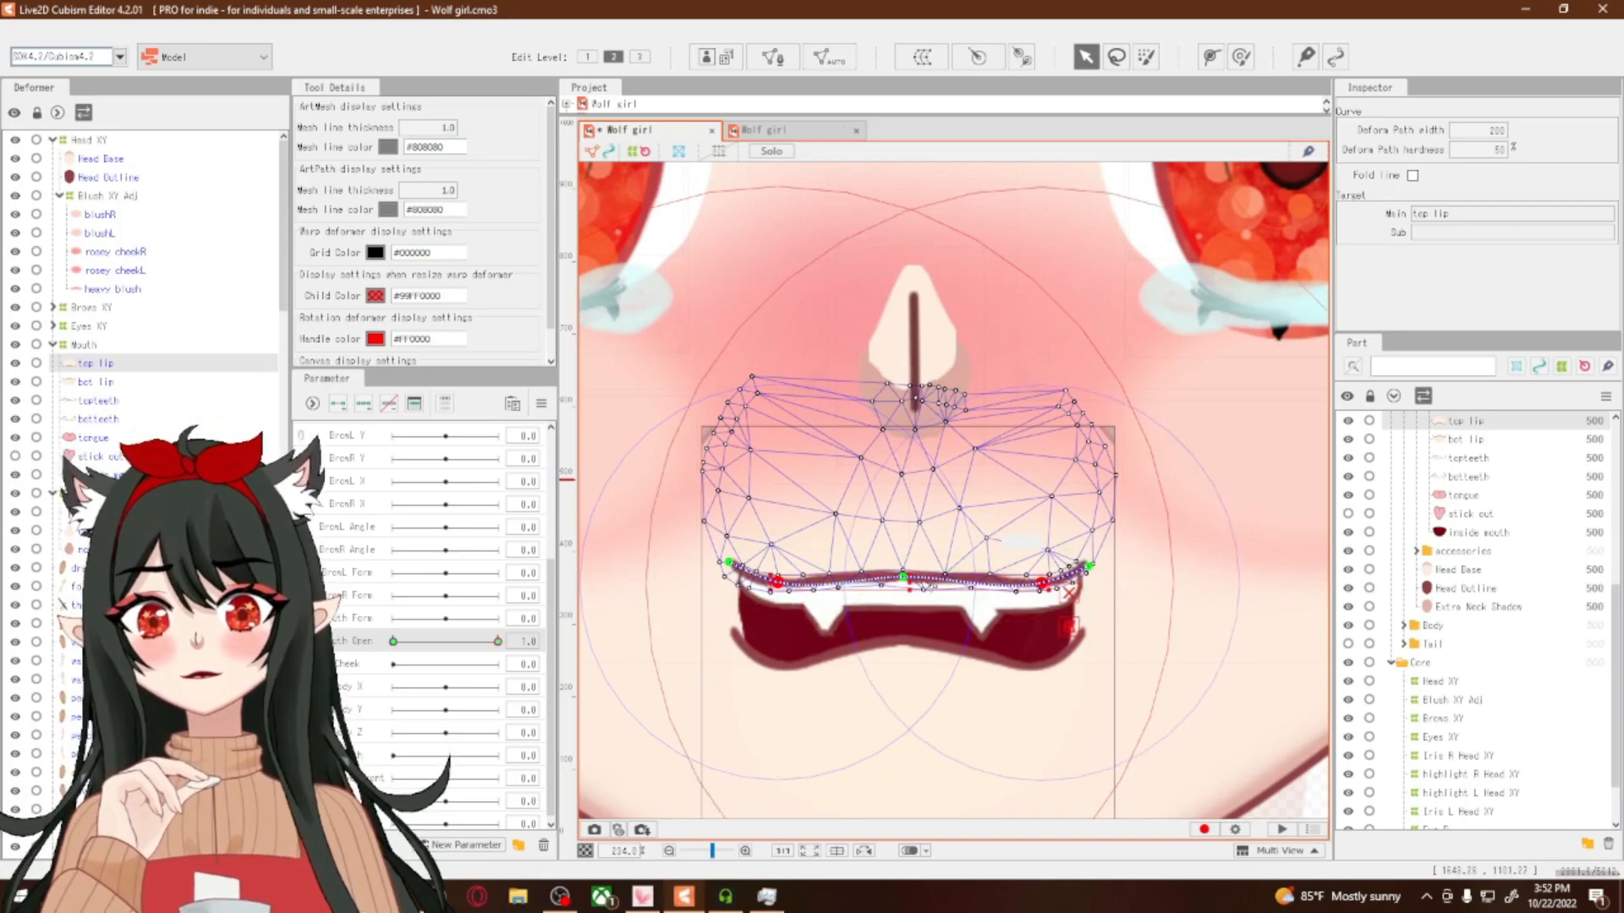
pyautogui.moveTo(905, 582); pyautogui.dragTo(904, 575)
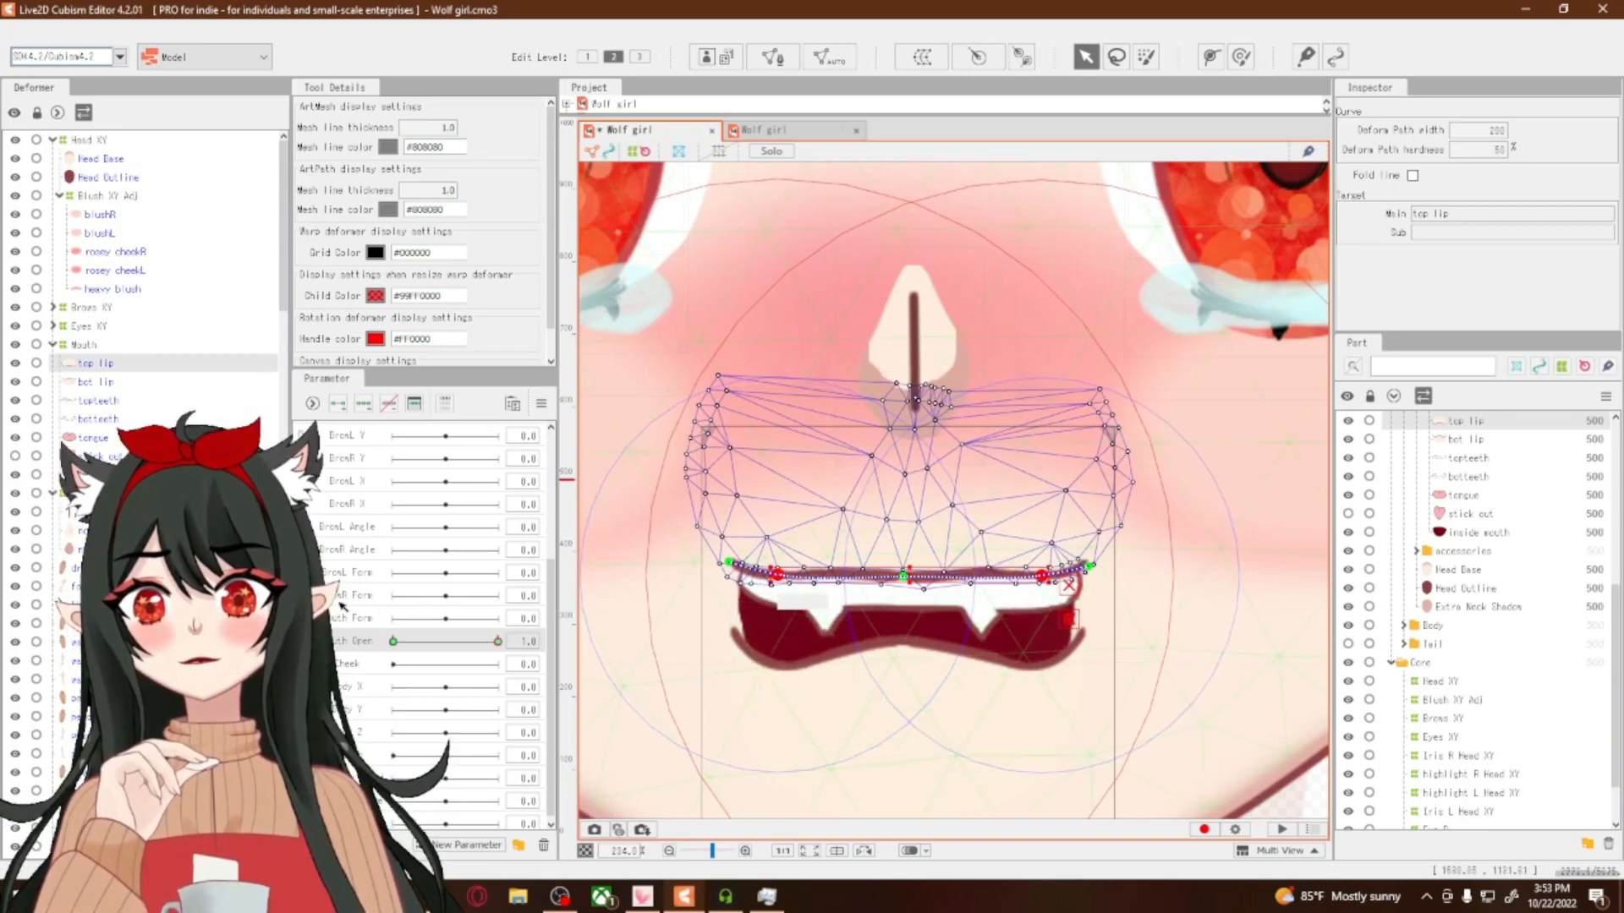
# Raise both corner points of the bot lip's path to meet the top lip and pull its middle point down to open the mouth
pyautogui.click(781, 633)
pyautogui.click(732, 631)
pyautogui.keyDown('shift'); pyautogui.click(1085, 633); pyautogui.keyUp('shift')
pyautogui.moveTo(913, 635); pyautogui.dragTo(914, 562)
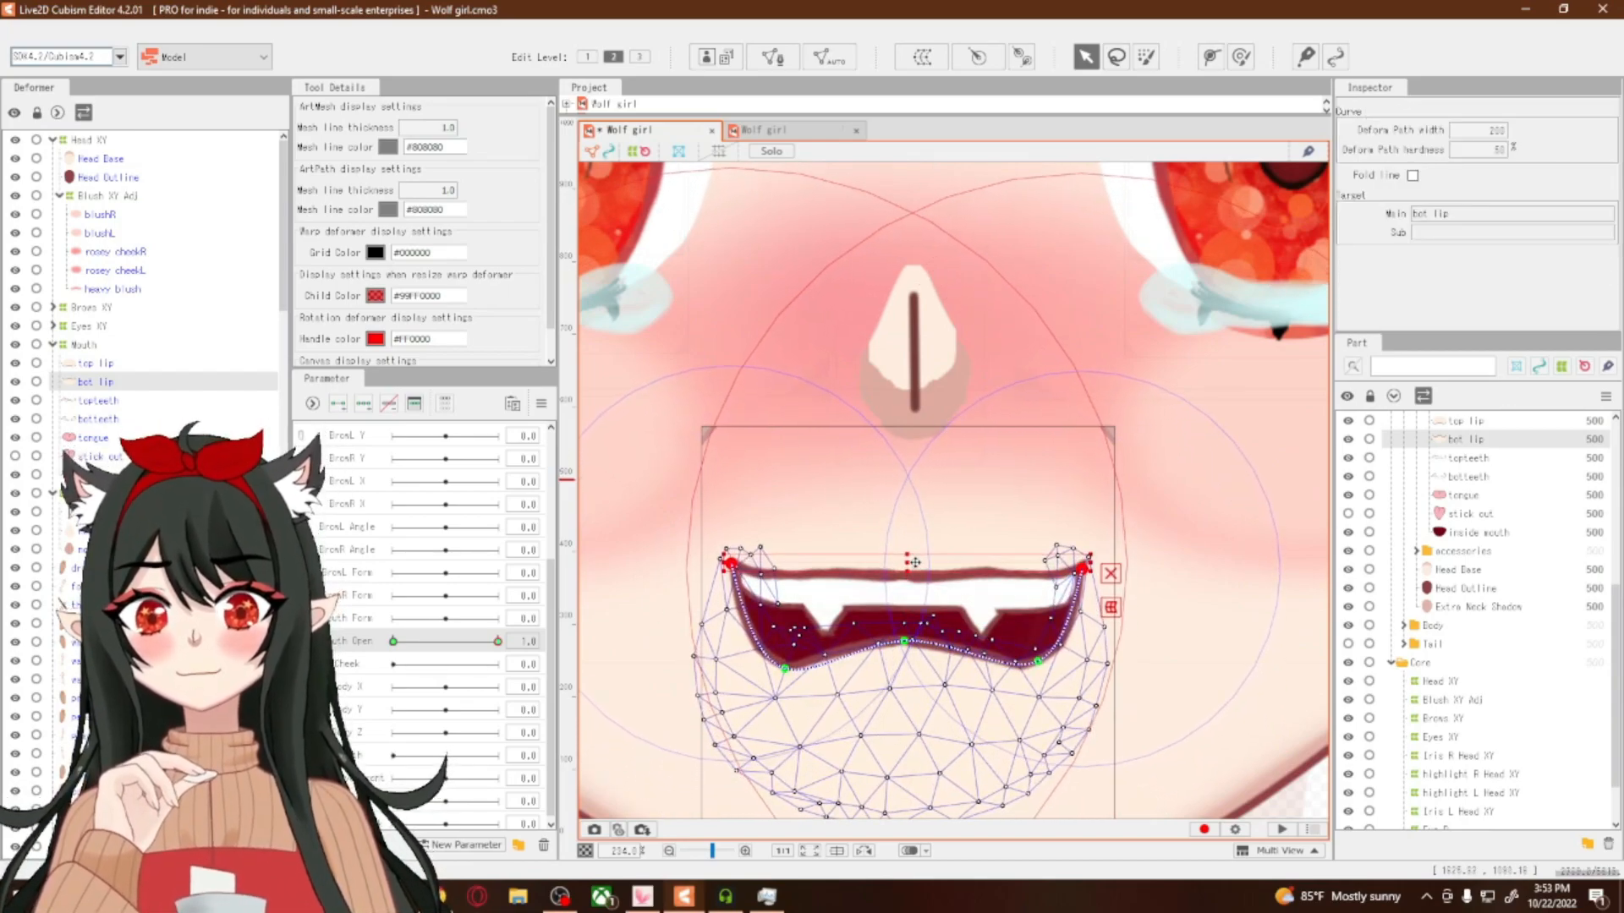
pyautogui.moveTo(908, 645); pyautogui.dragTo(911, 746)
# Lower the two dip points of the bot lip's path together to round out the open mouth's lower edge
pyautogui.click(784, 669)
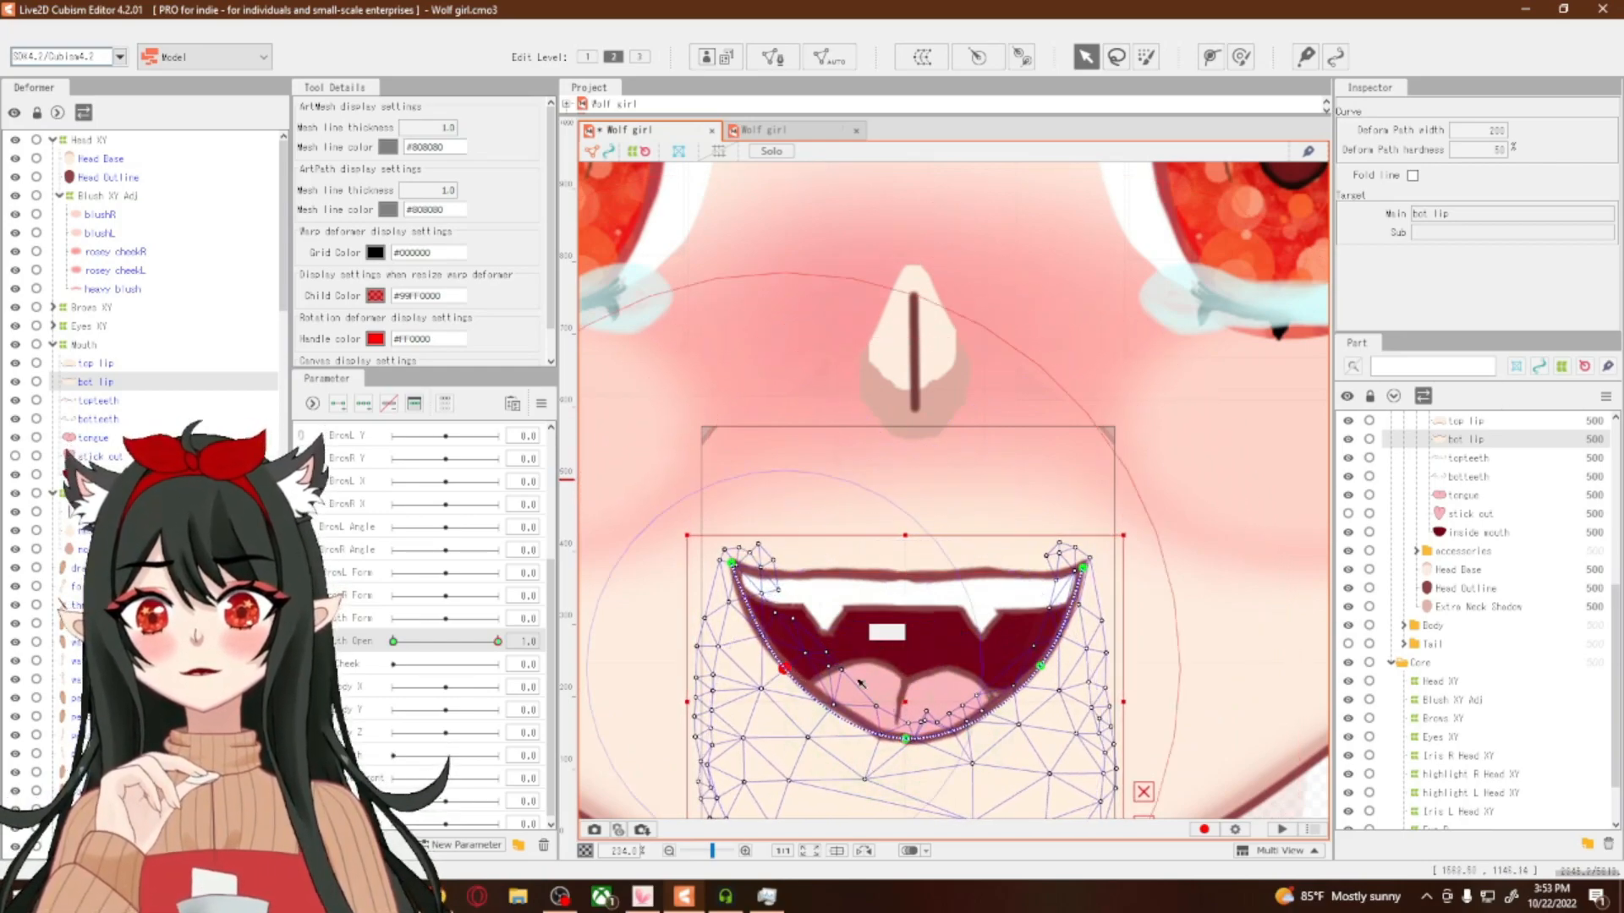
pyautogui.click(1041, 667)
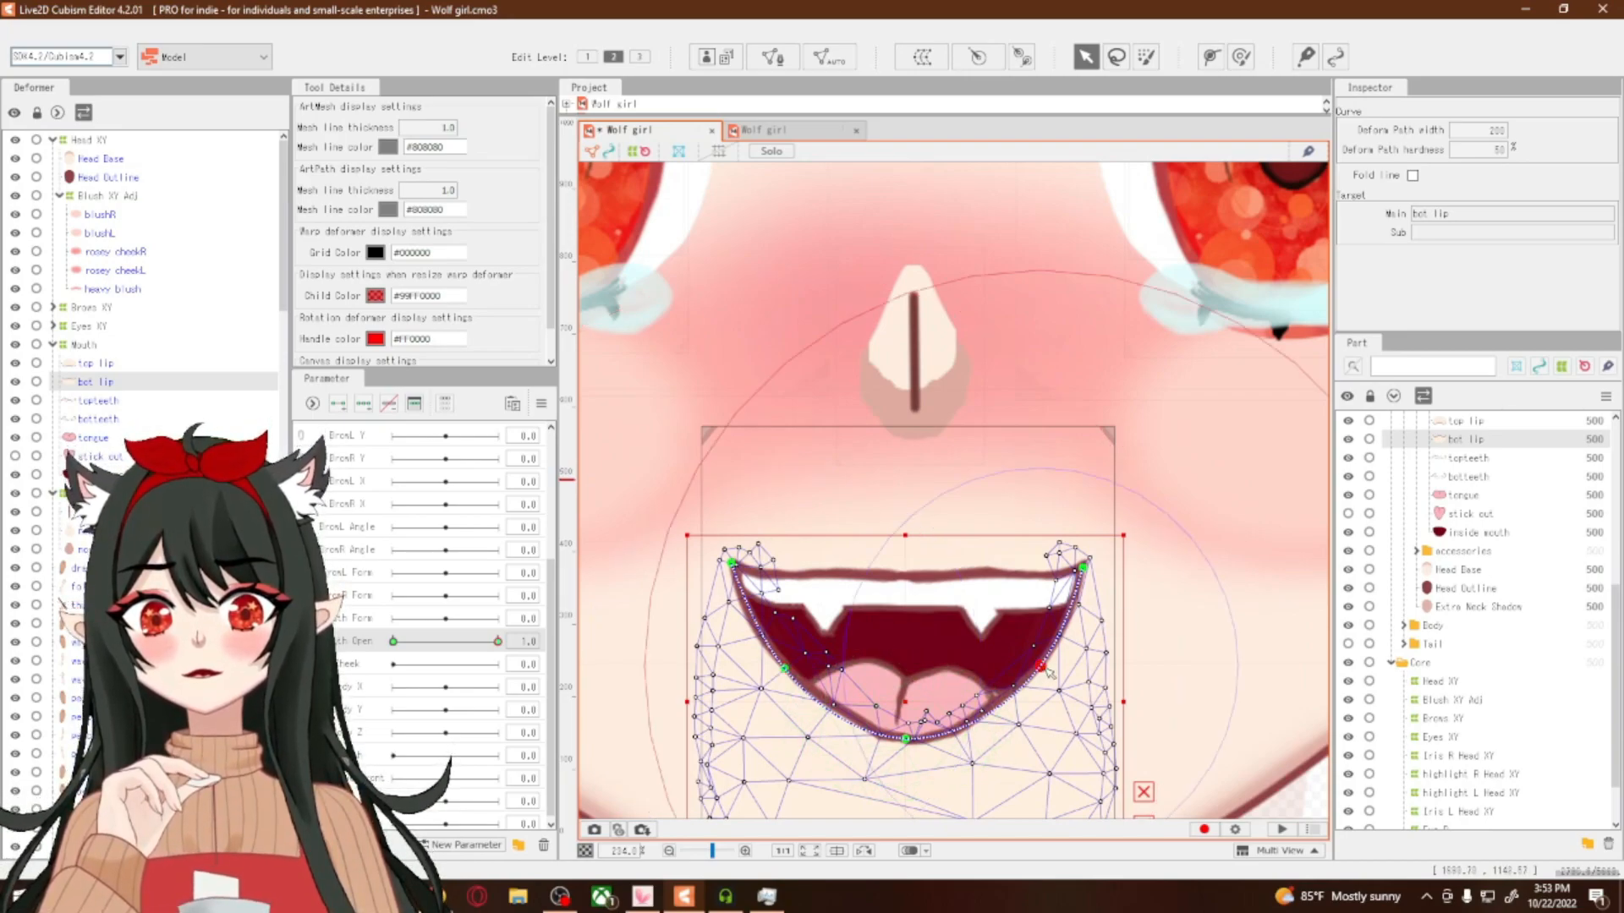
pyautogui.keyDown('shift'); pyautogui.click(784, 669); pyautogui.keyUp('shift')
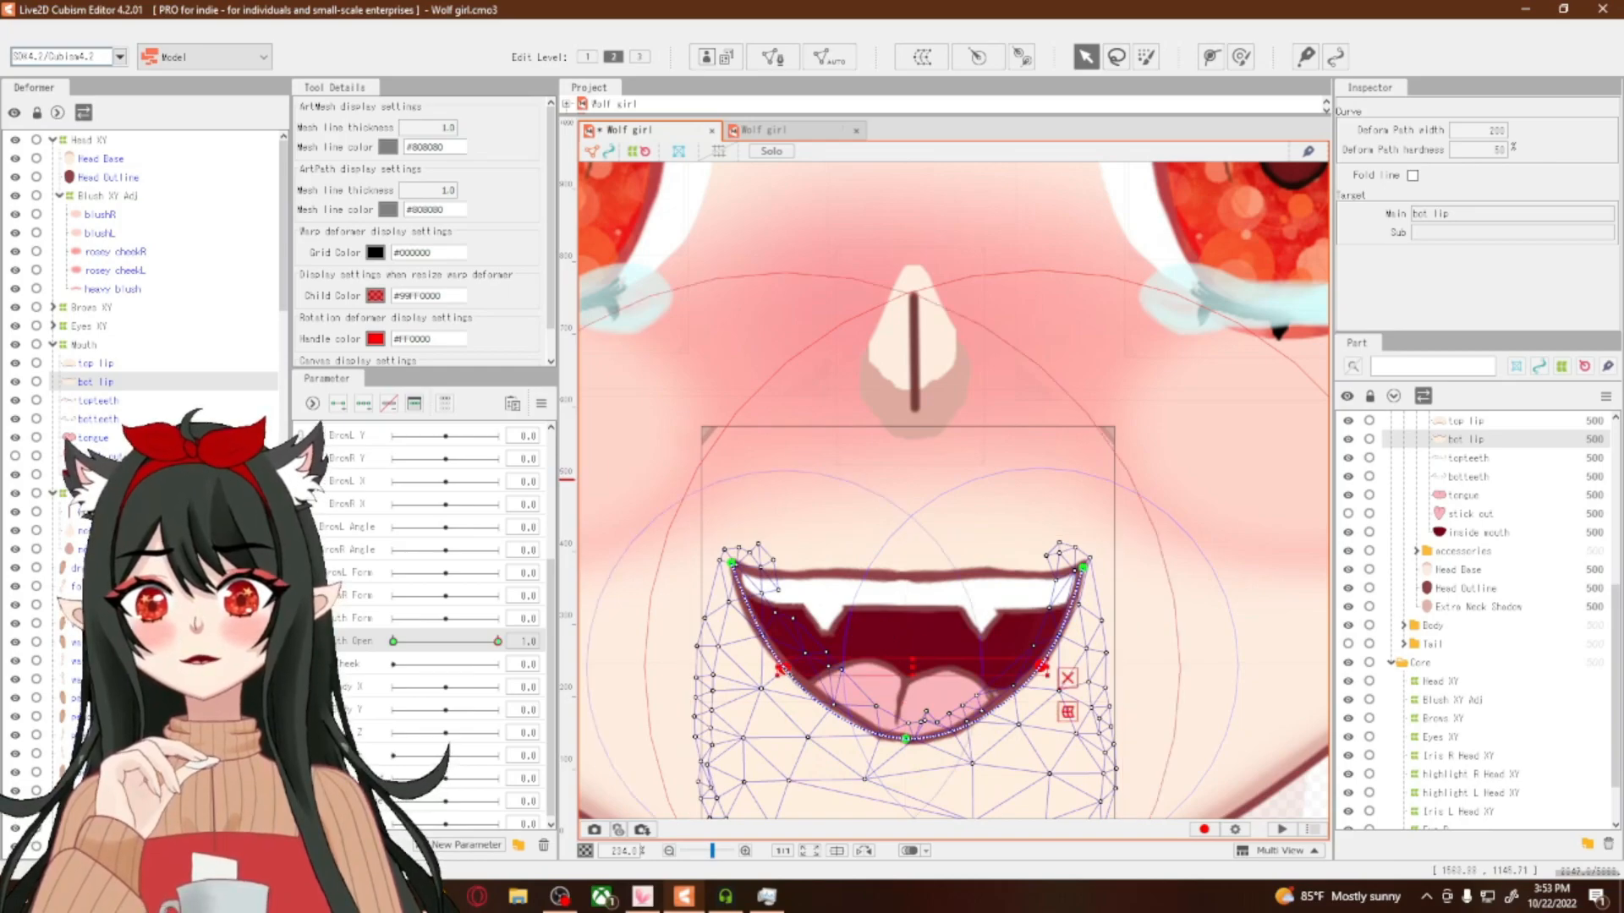
pyautogui.moveTo(915, 667)
pyautogui.mouseDown()
pyautogui.moveTo(913, 713)
pyautogui.moveTo(911, 698)
pyautogui.mouseUp()
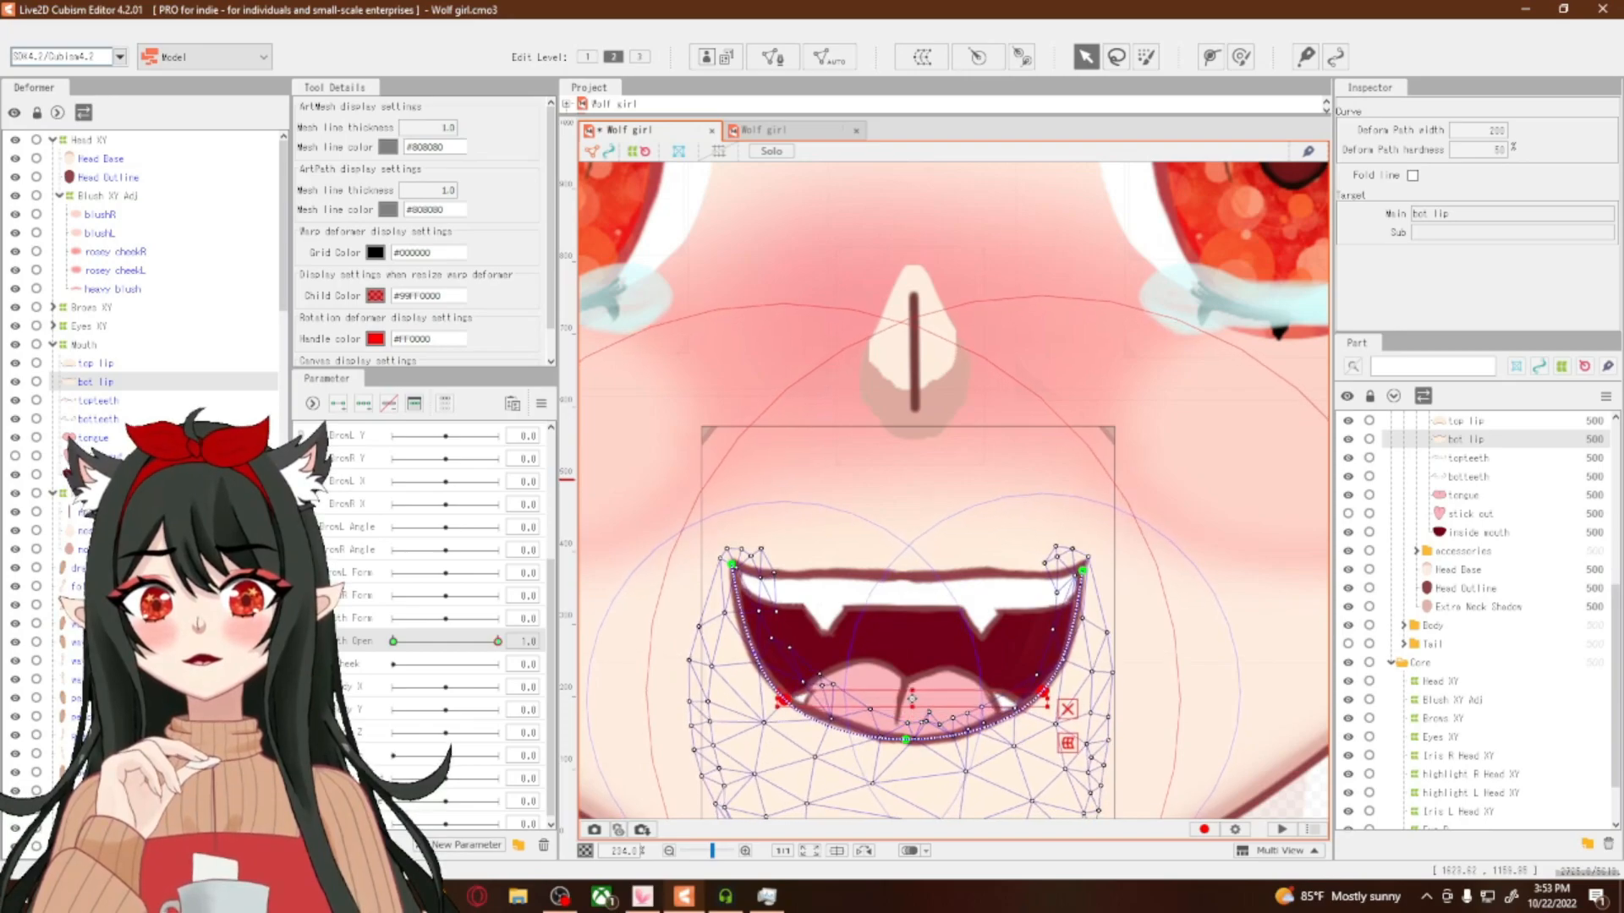
pyautogui.click(907, 740)
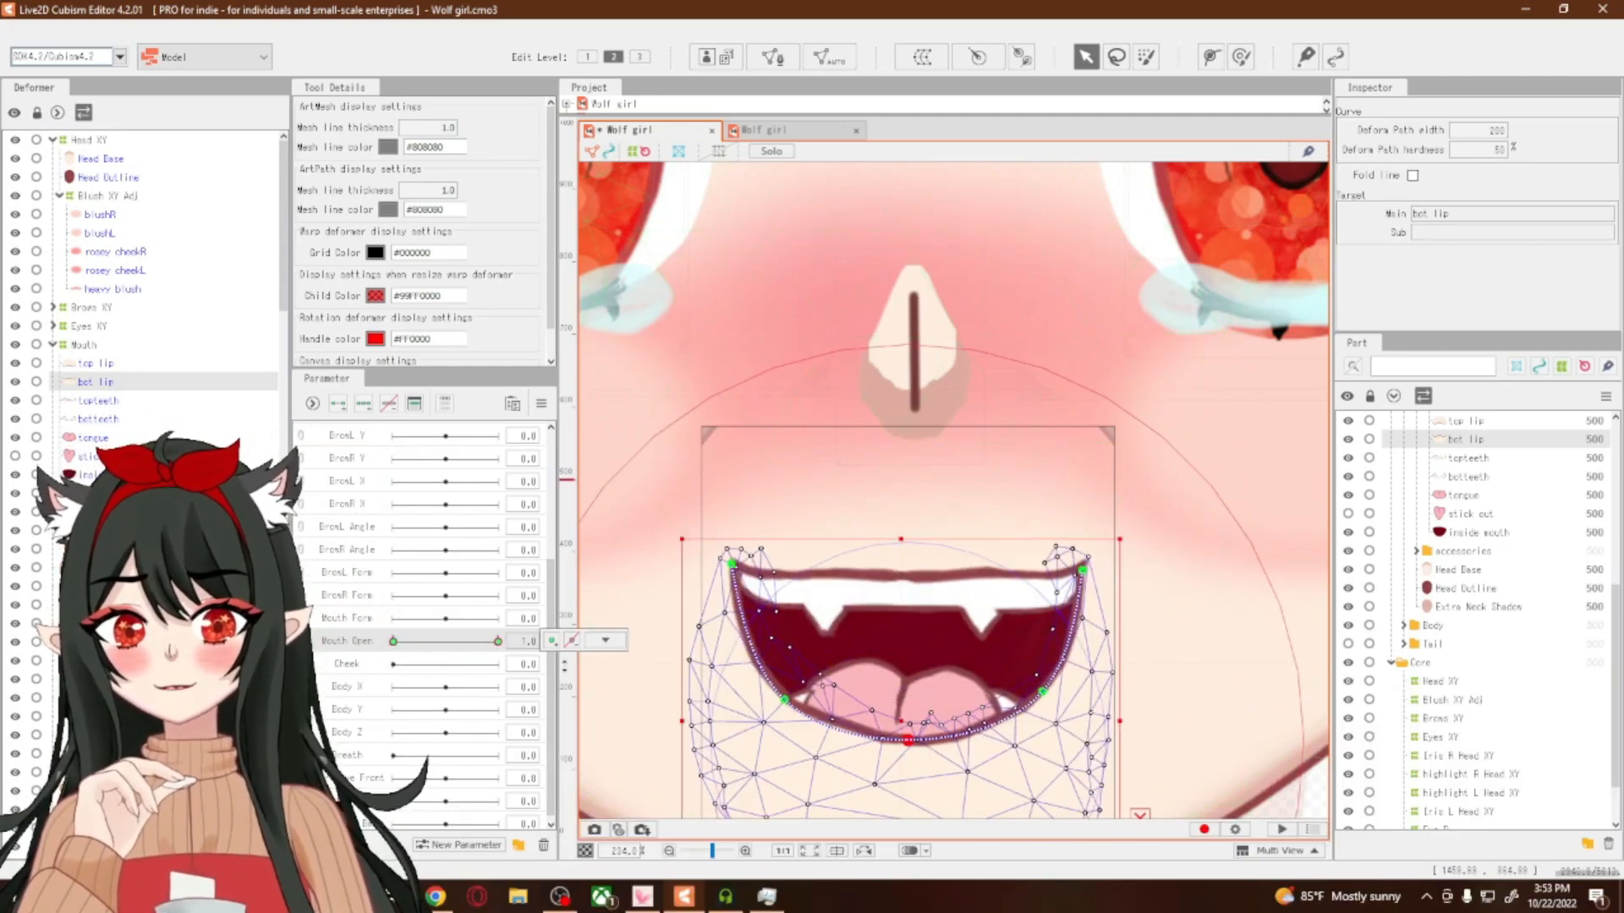
# Return Mouth Open to 0 to check the closed mouth pose
pyautogui.scroll(-3, 953, 490)
pyautogui.scroll(3, 939, 744)
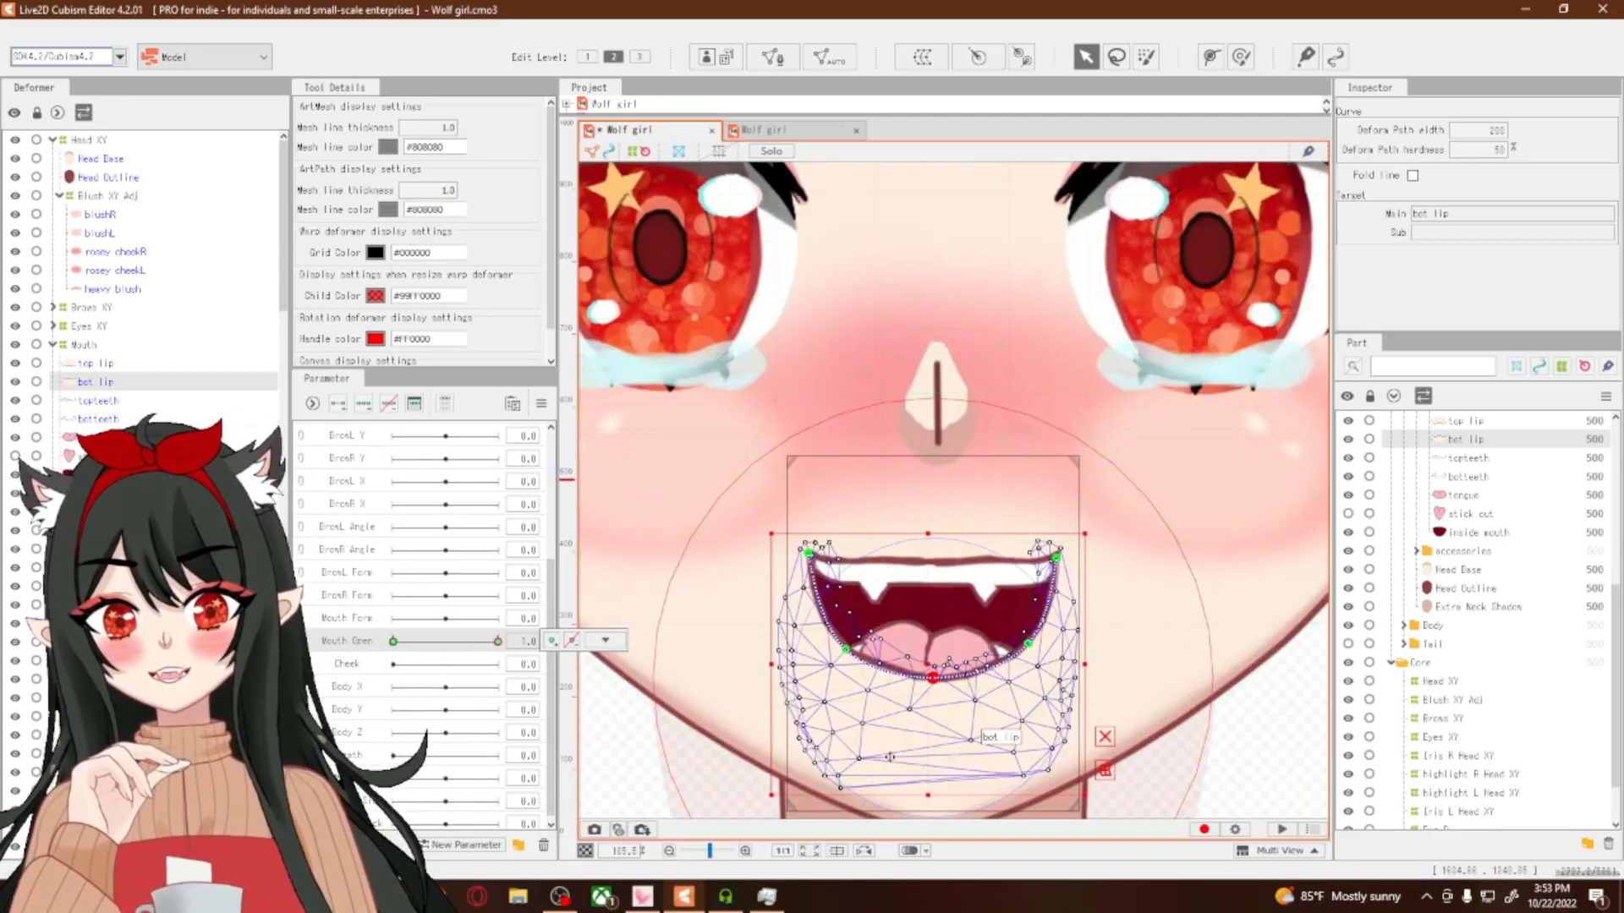
pyautogui.rightClick(392, 643)
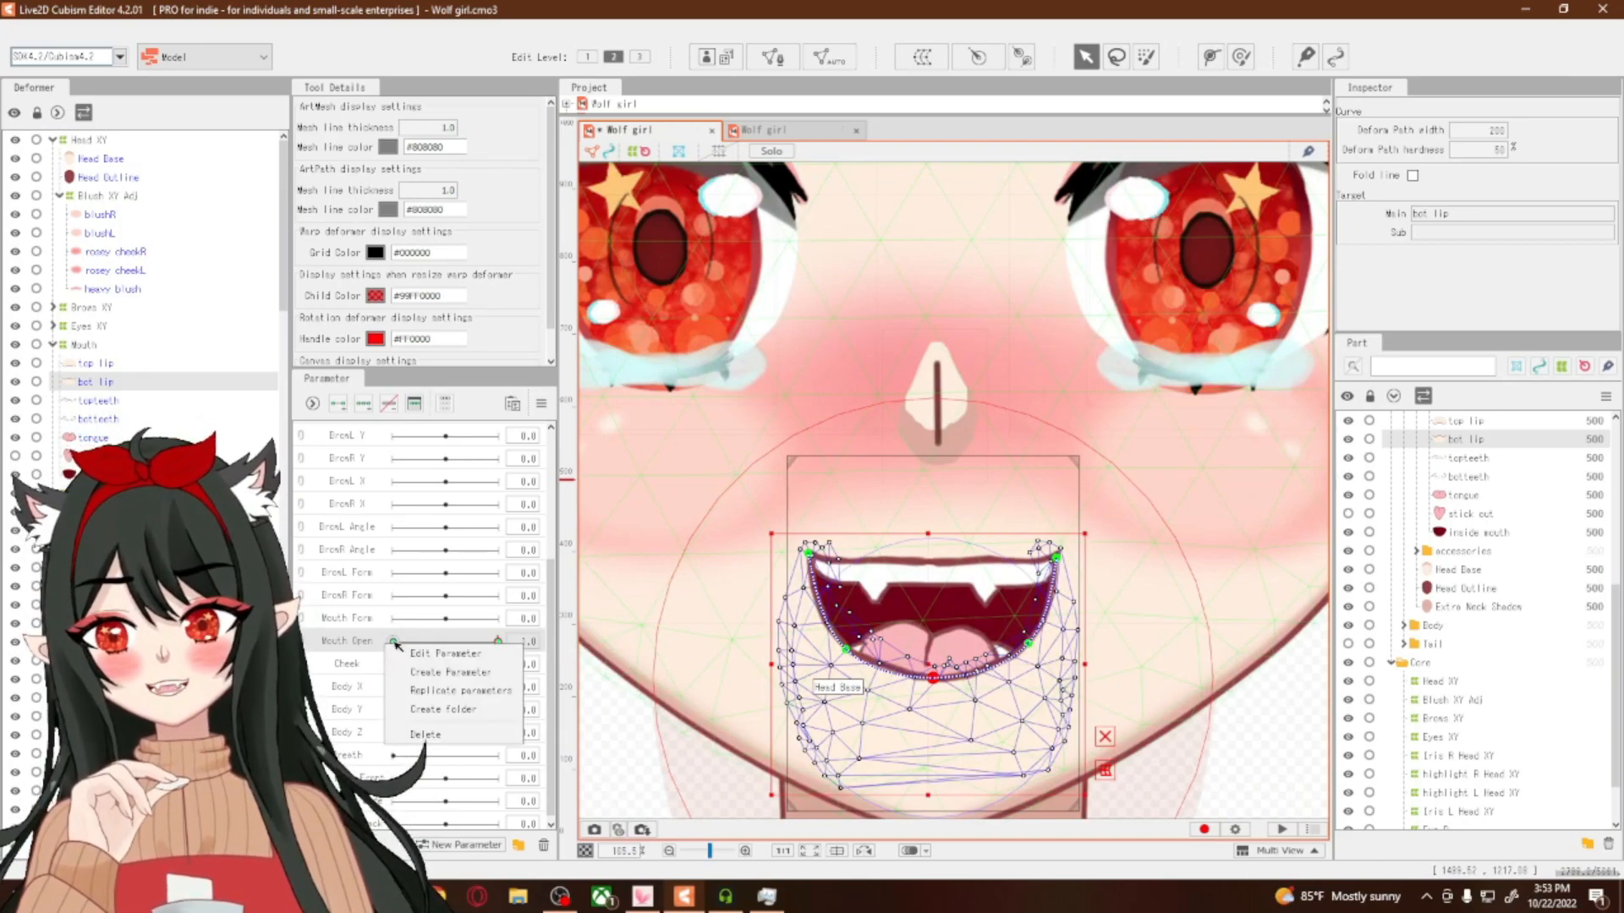
pyautogui.click(394, 643)
pyautogui.click(393, 641)
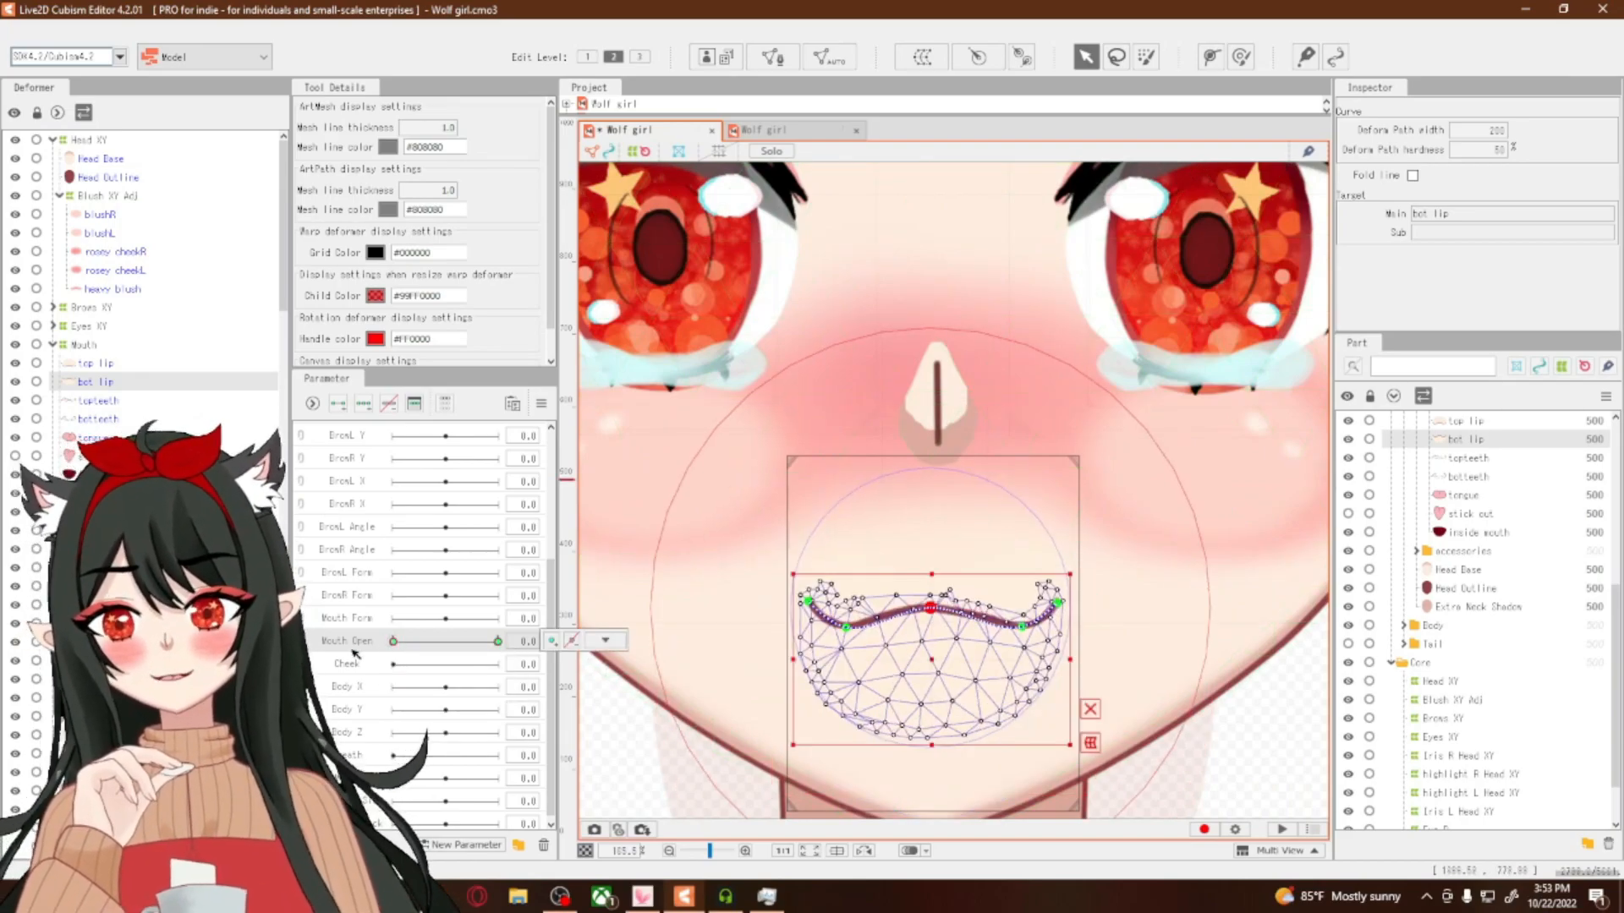
pyautogui.scroll(3, 338, 643)
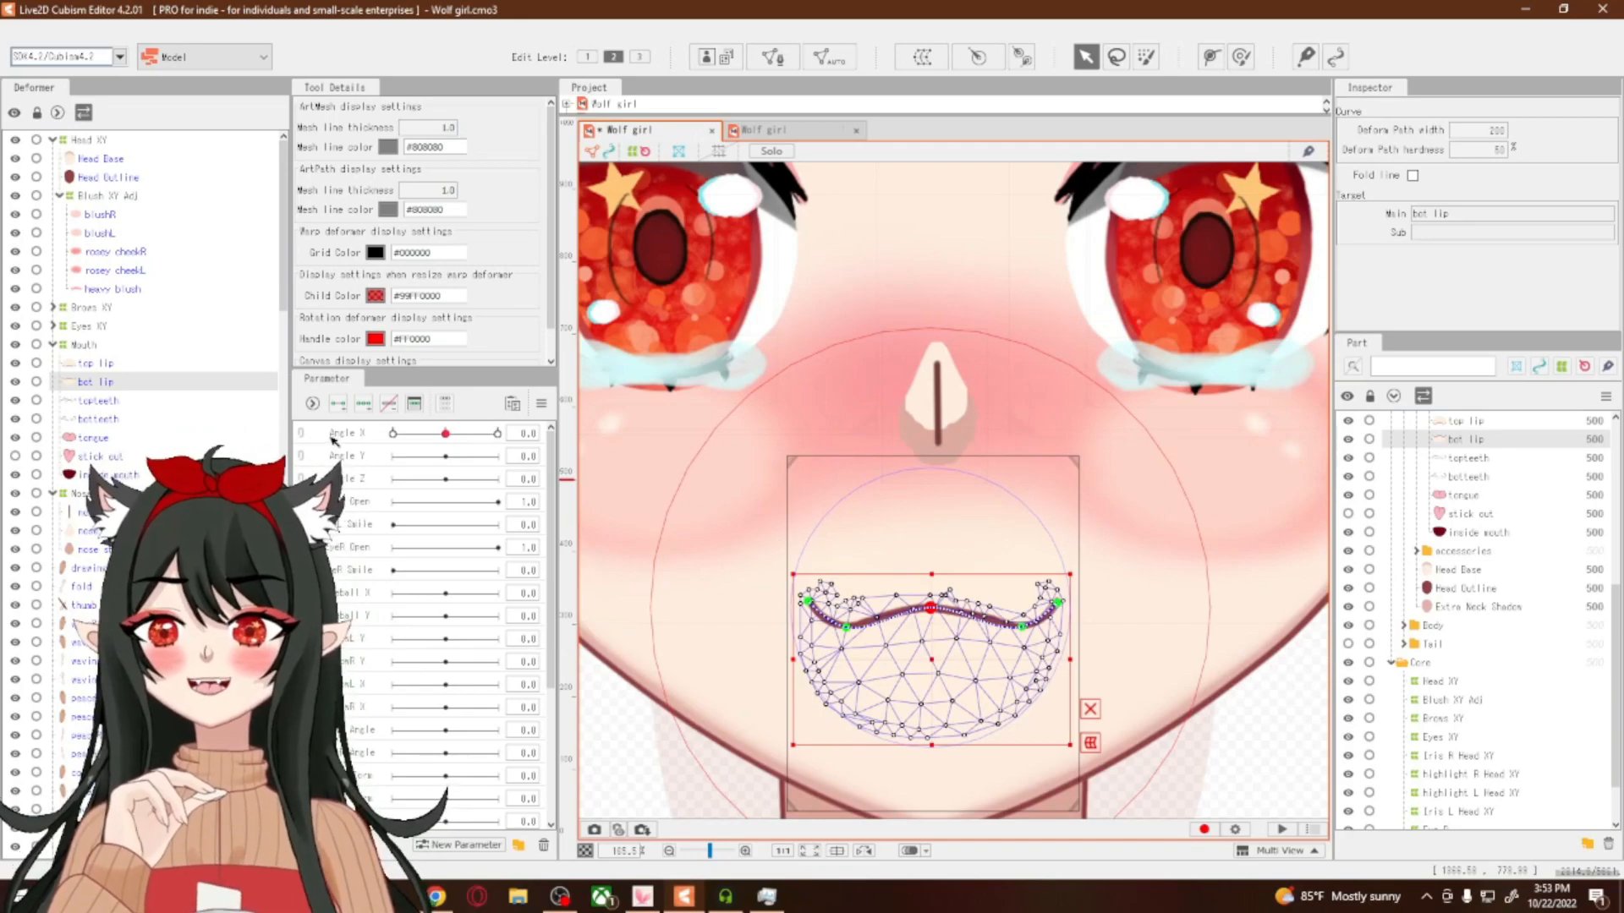
# Examine the name and placement of the mouth deformer in the finished wolf girl reference model
pyautogui.click(82, 345)
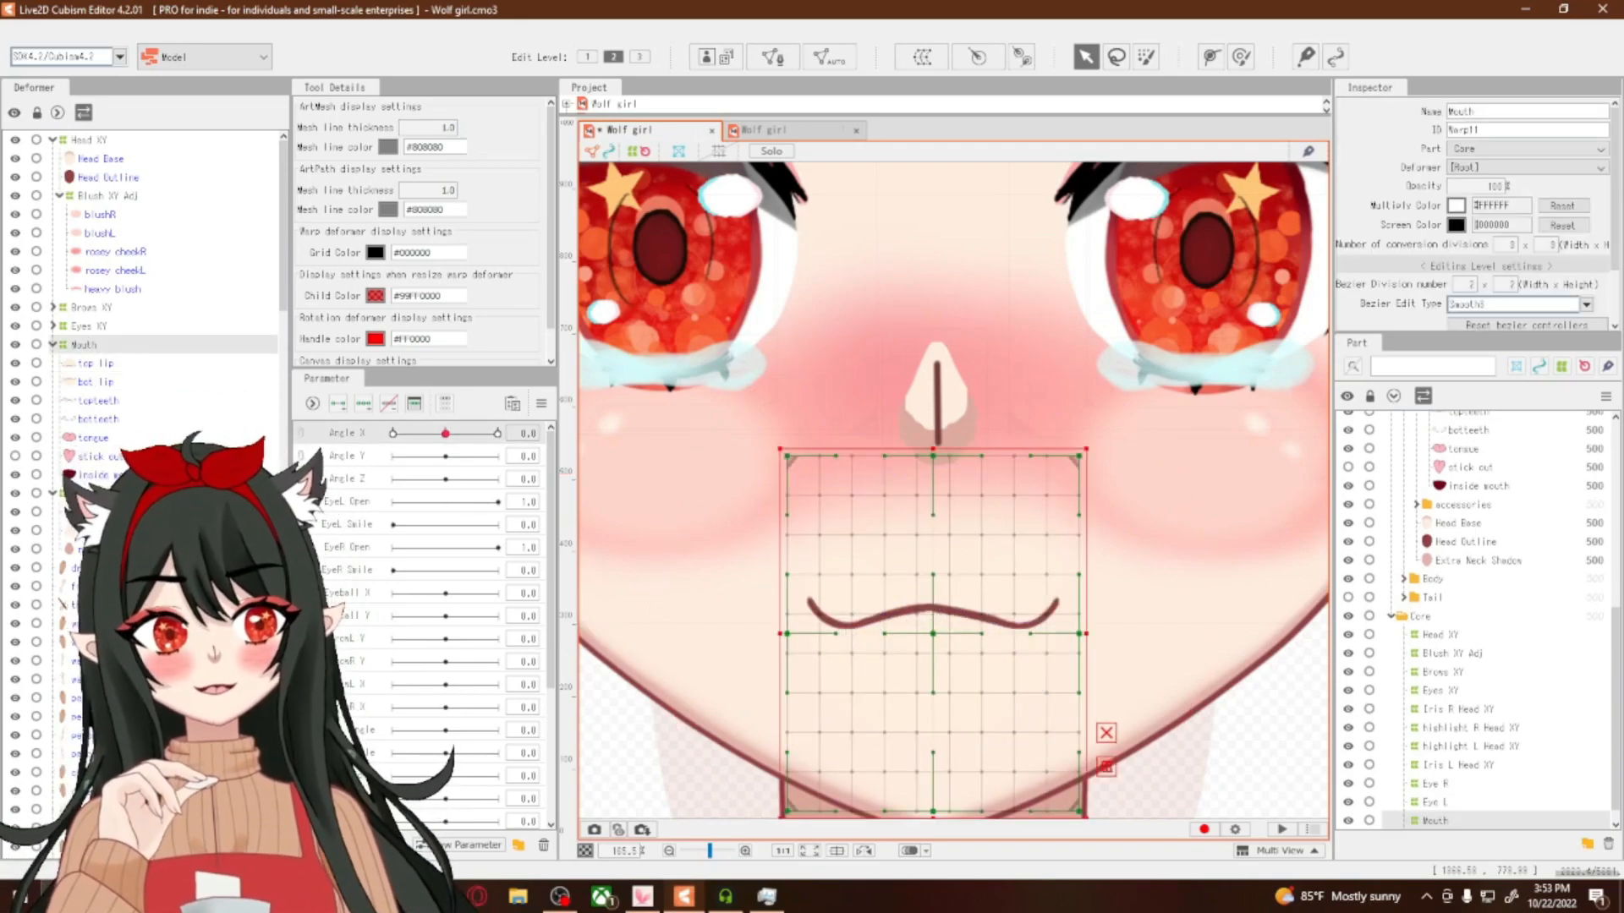
pyautogui.click(782, 135)
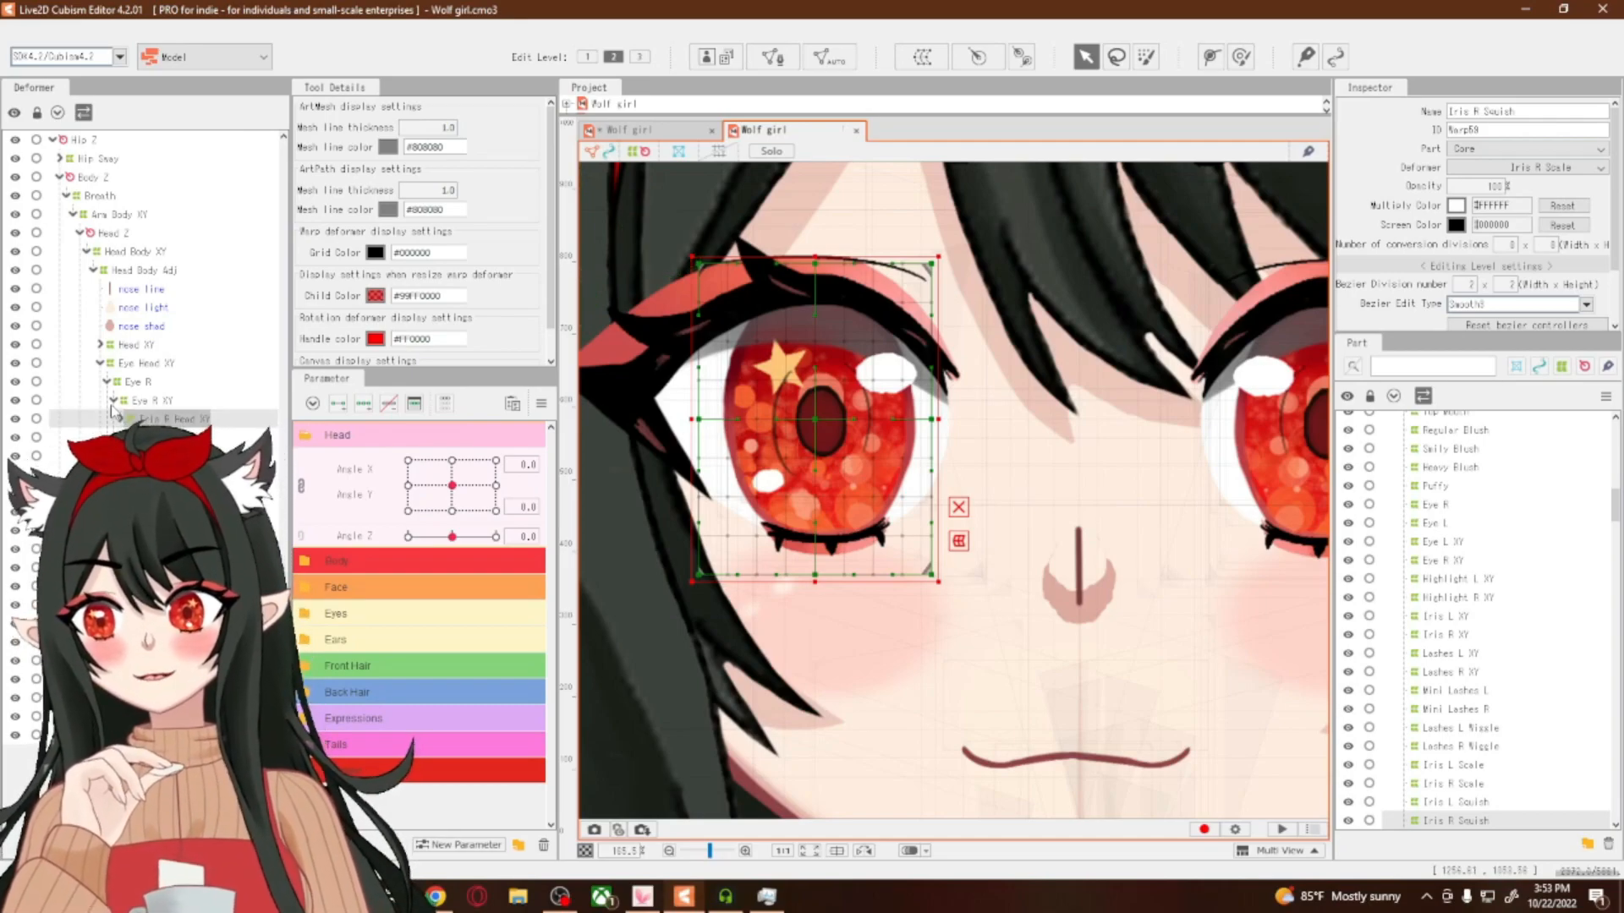
pyautogui.click(100, 363)
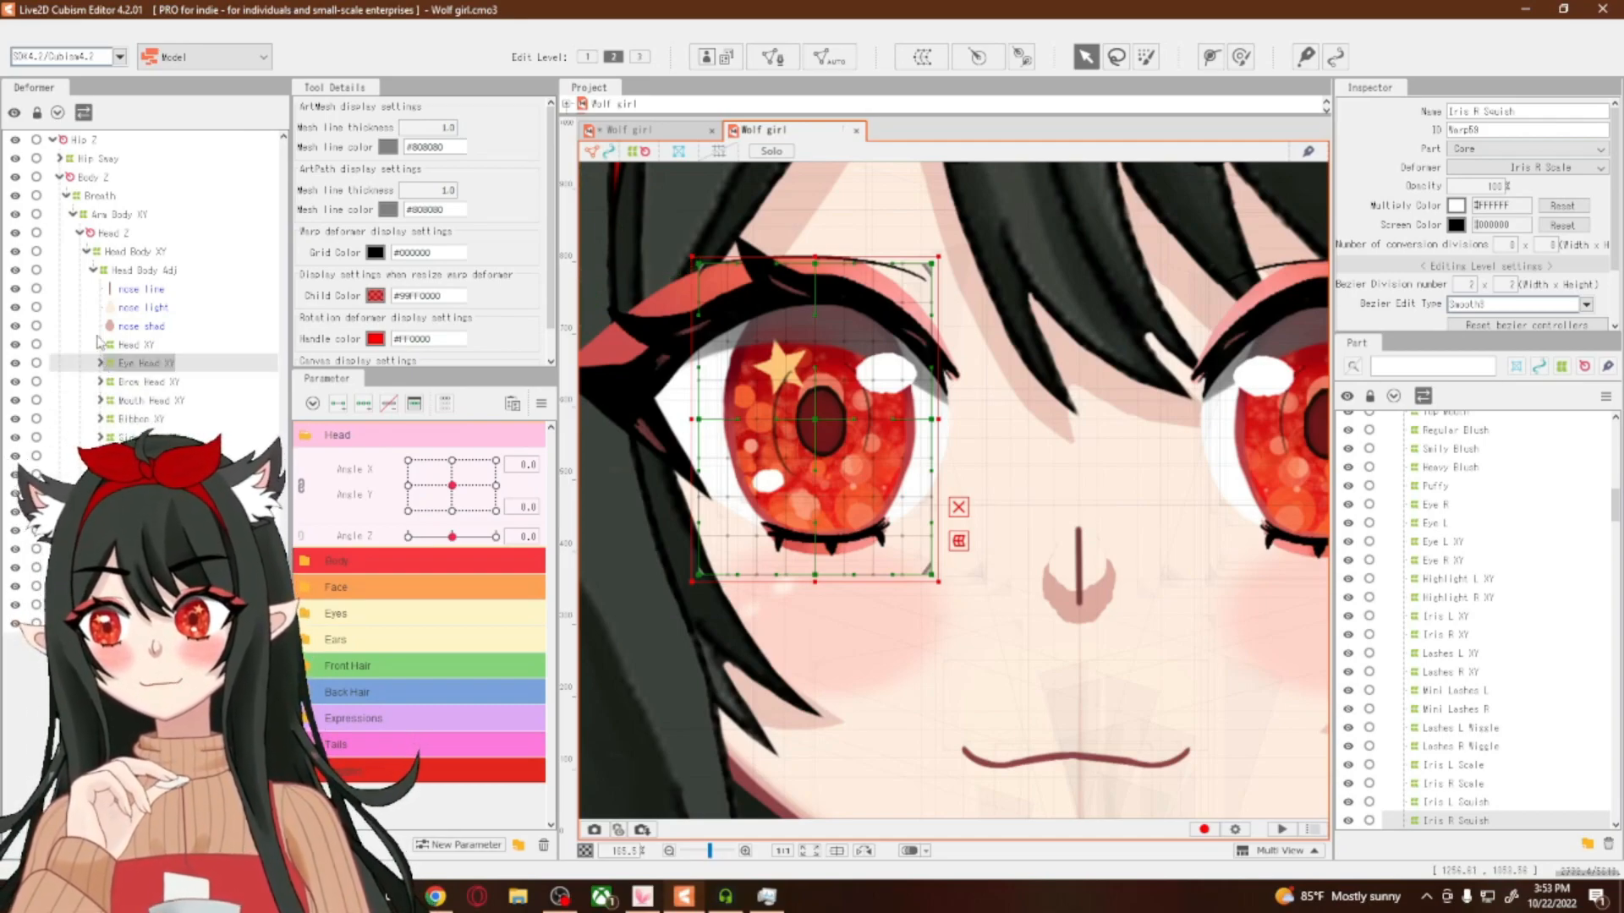
pyautogui.click(121, 402)
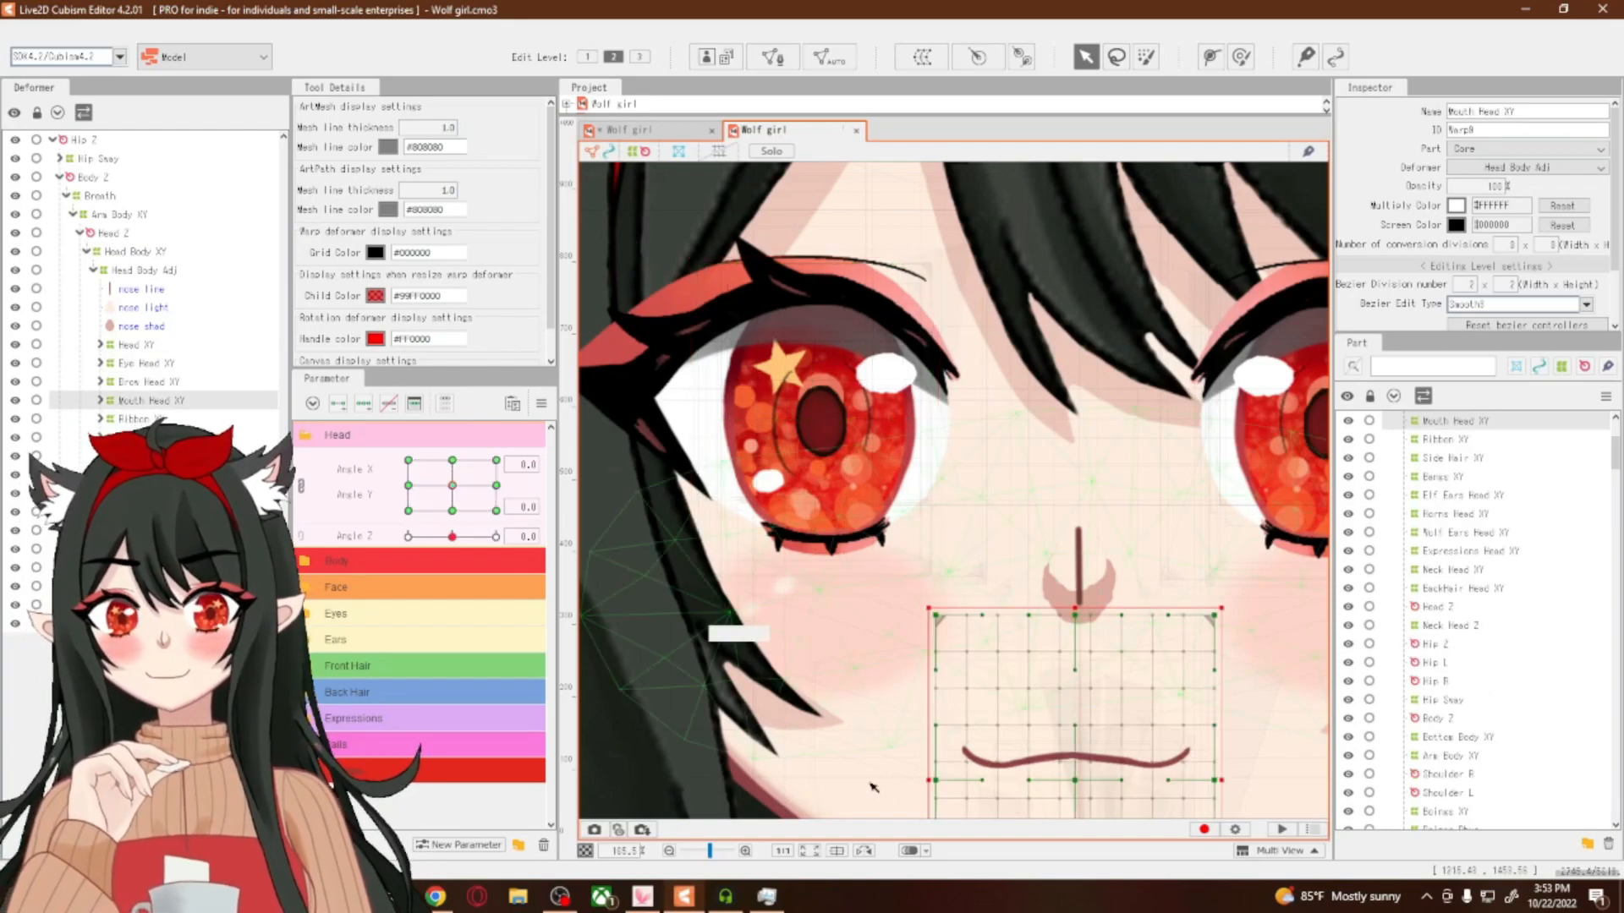
pyautogui.scroll(-5, 1129, 799)
pyautogui.scroll(-2, 1129, 799)
pyautogui.scroll(10, 1129, 795)
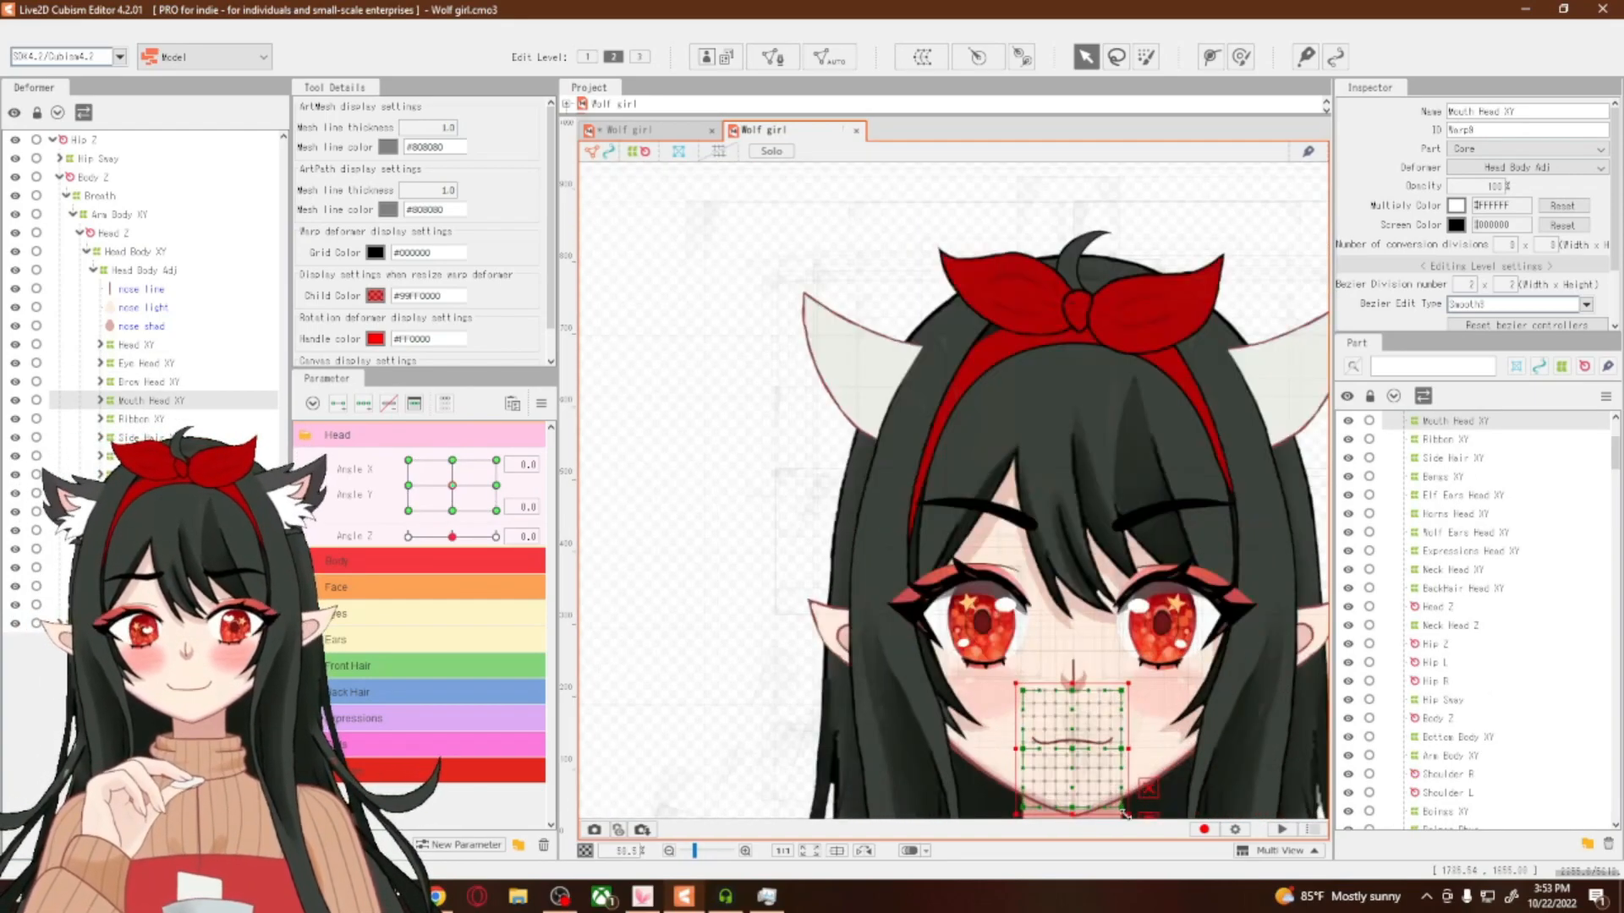
# Return to the working model and rename the Mouth deformer to Mouth Head XY
pyautogui.click(626, 132)
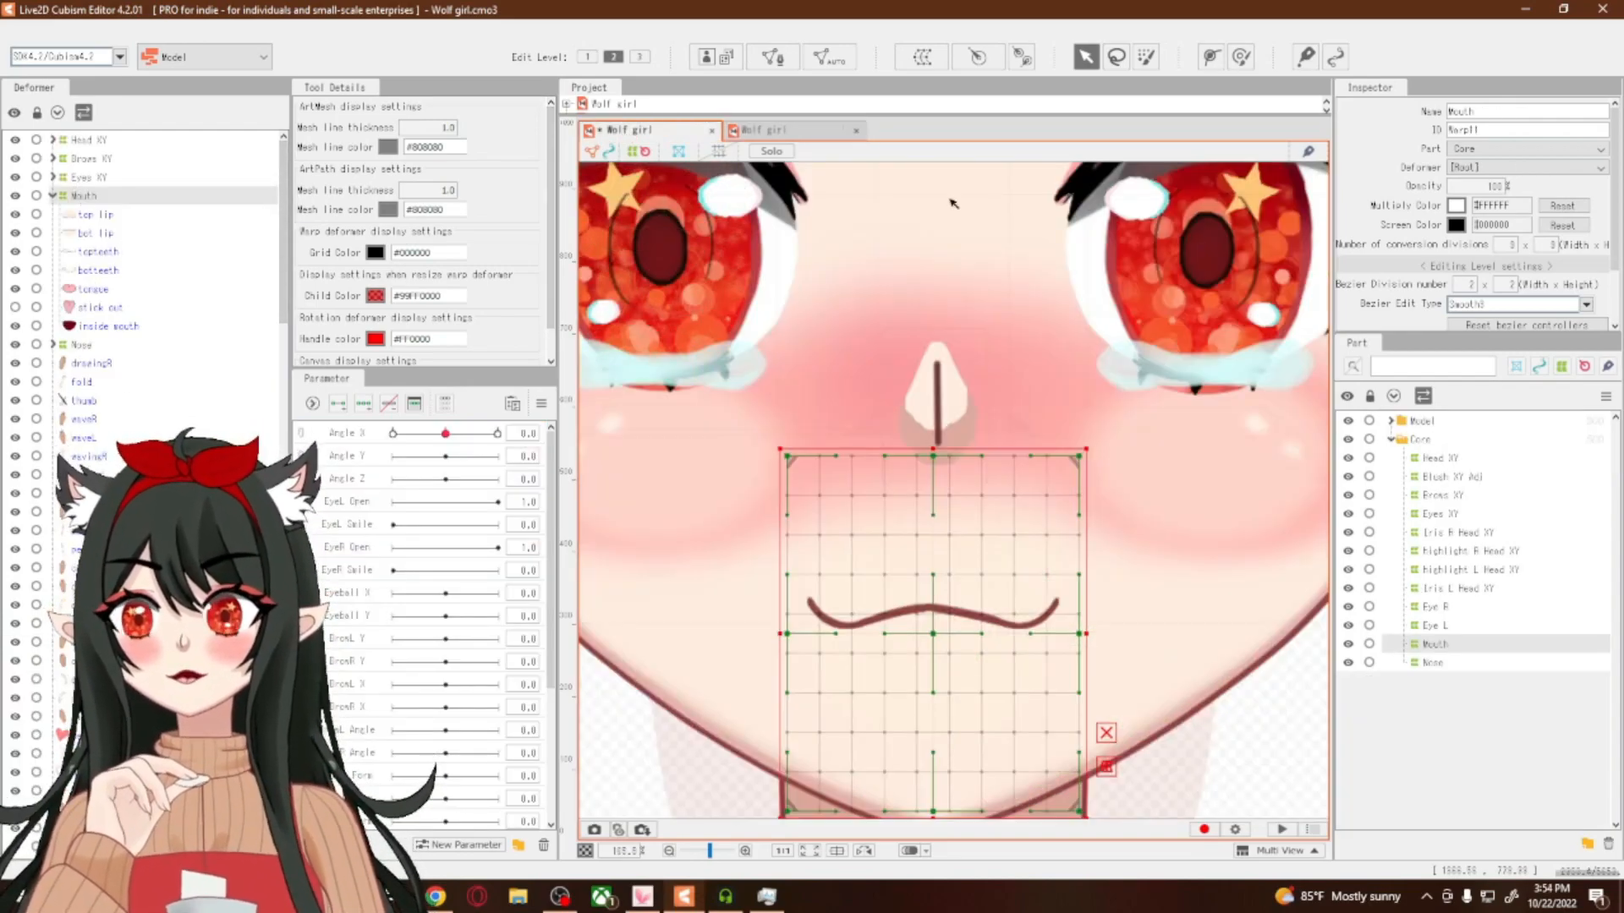
pyautogui.click(1504, 115)
pyautogui.click(1500, 111)
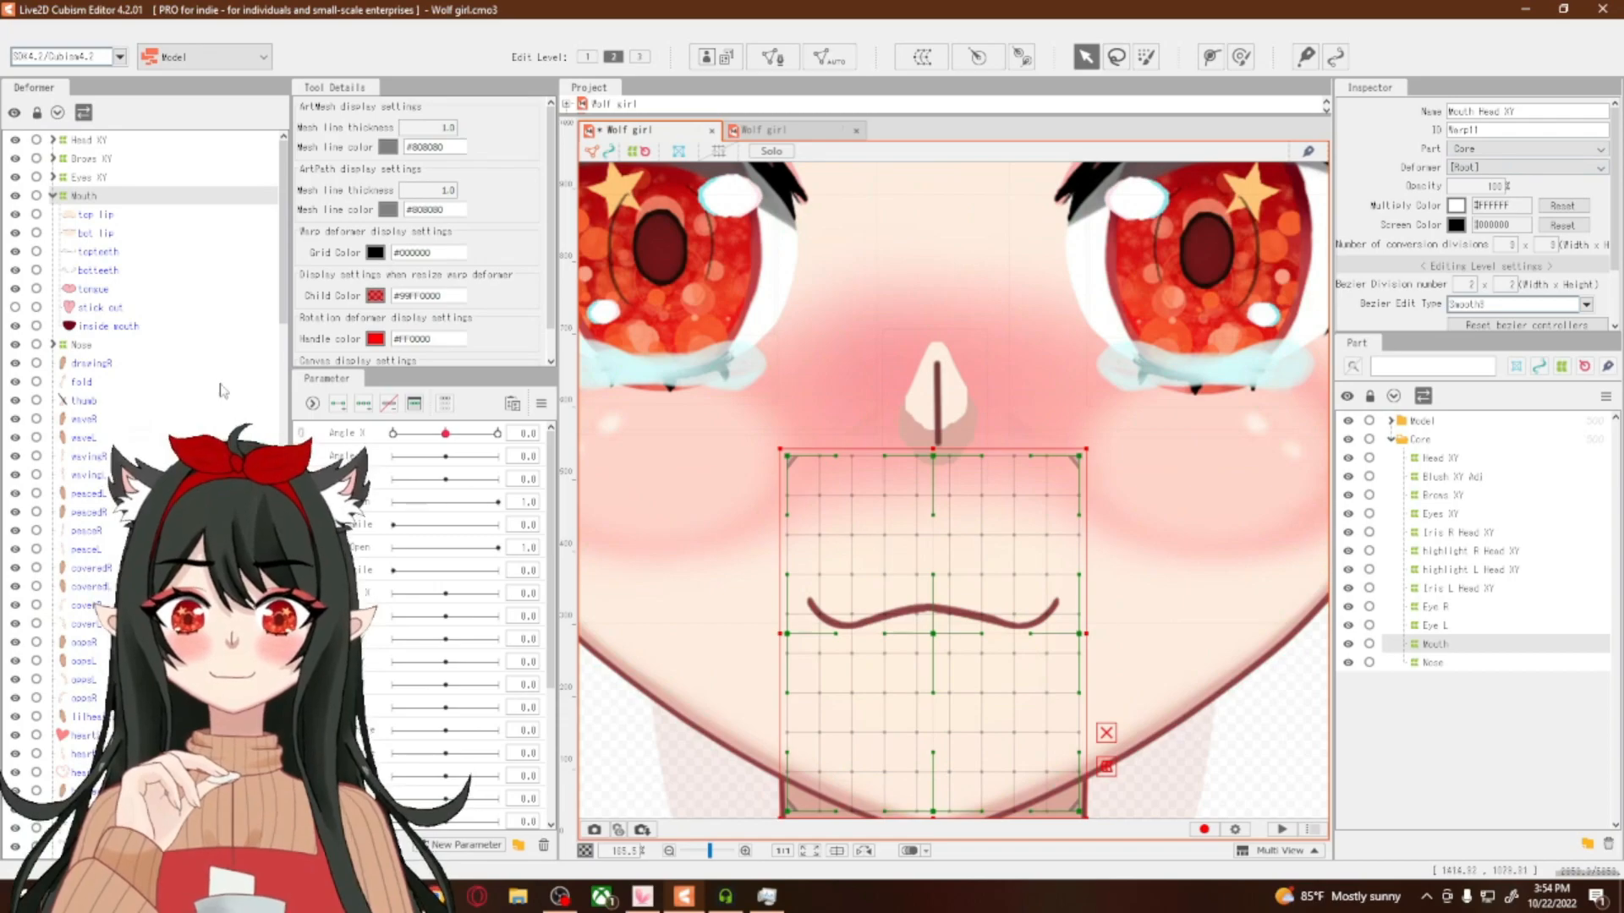
# Add three Angle X keys to the Mouth Head XY deformer and expand the Nose deformer's meshes in the hierarchy
pyautogui.click(82, 192)
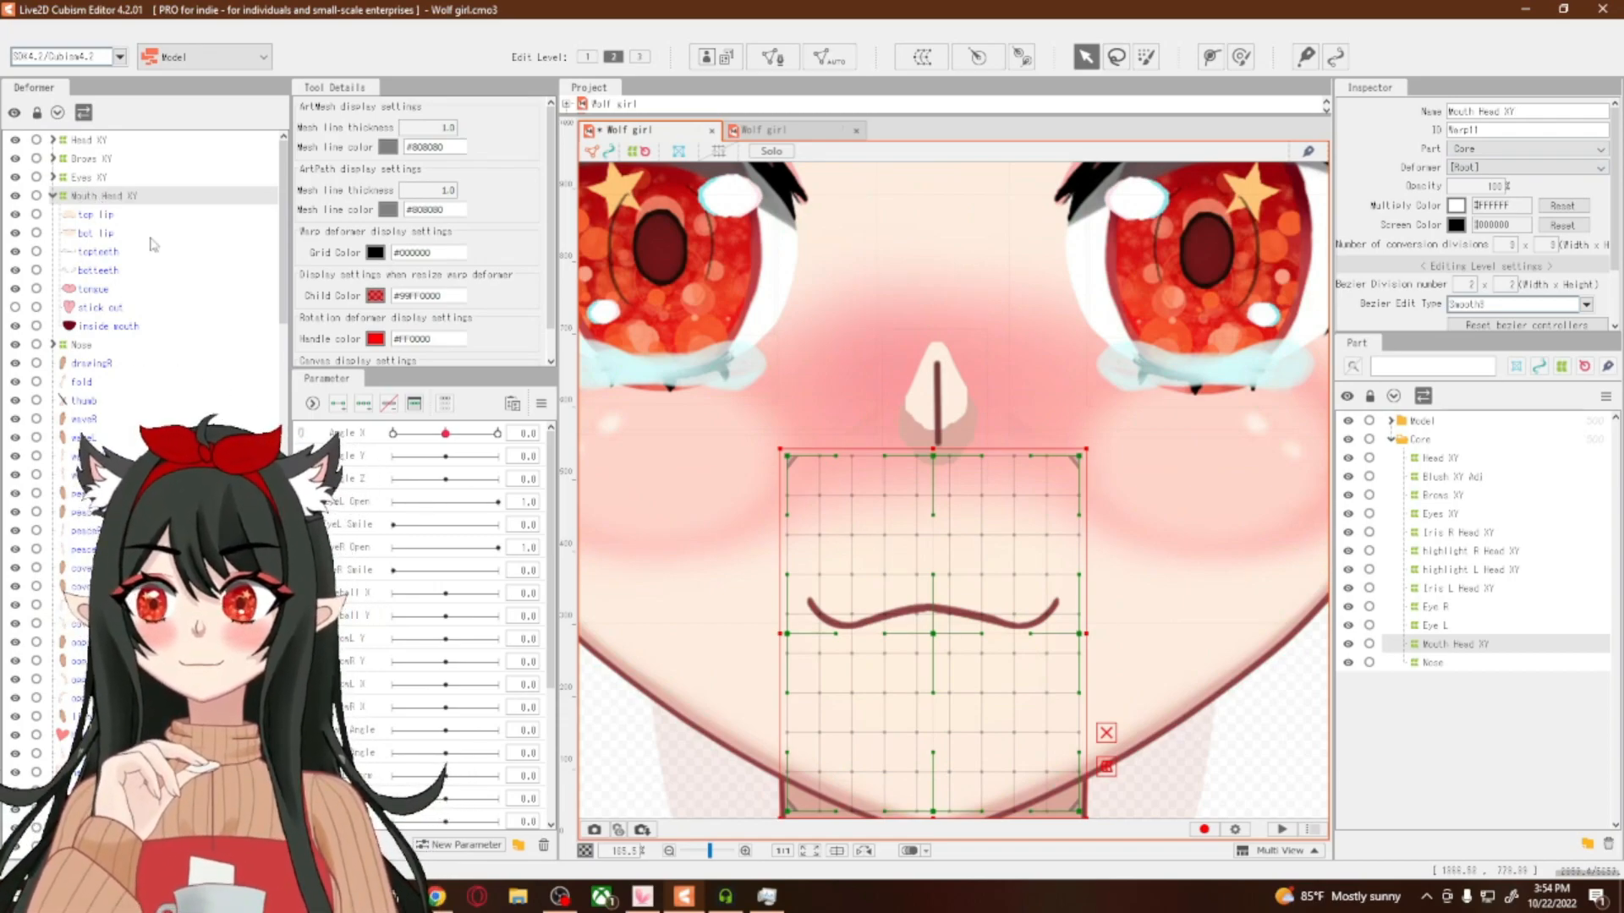
pyautogui.click(53, 345)
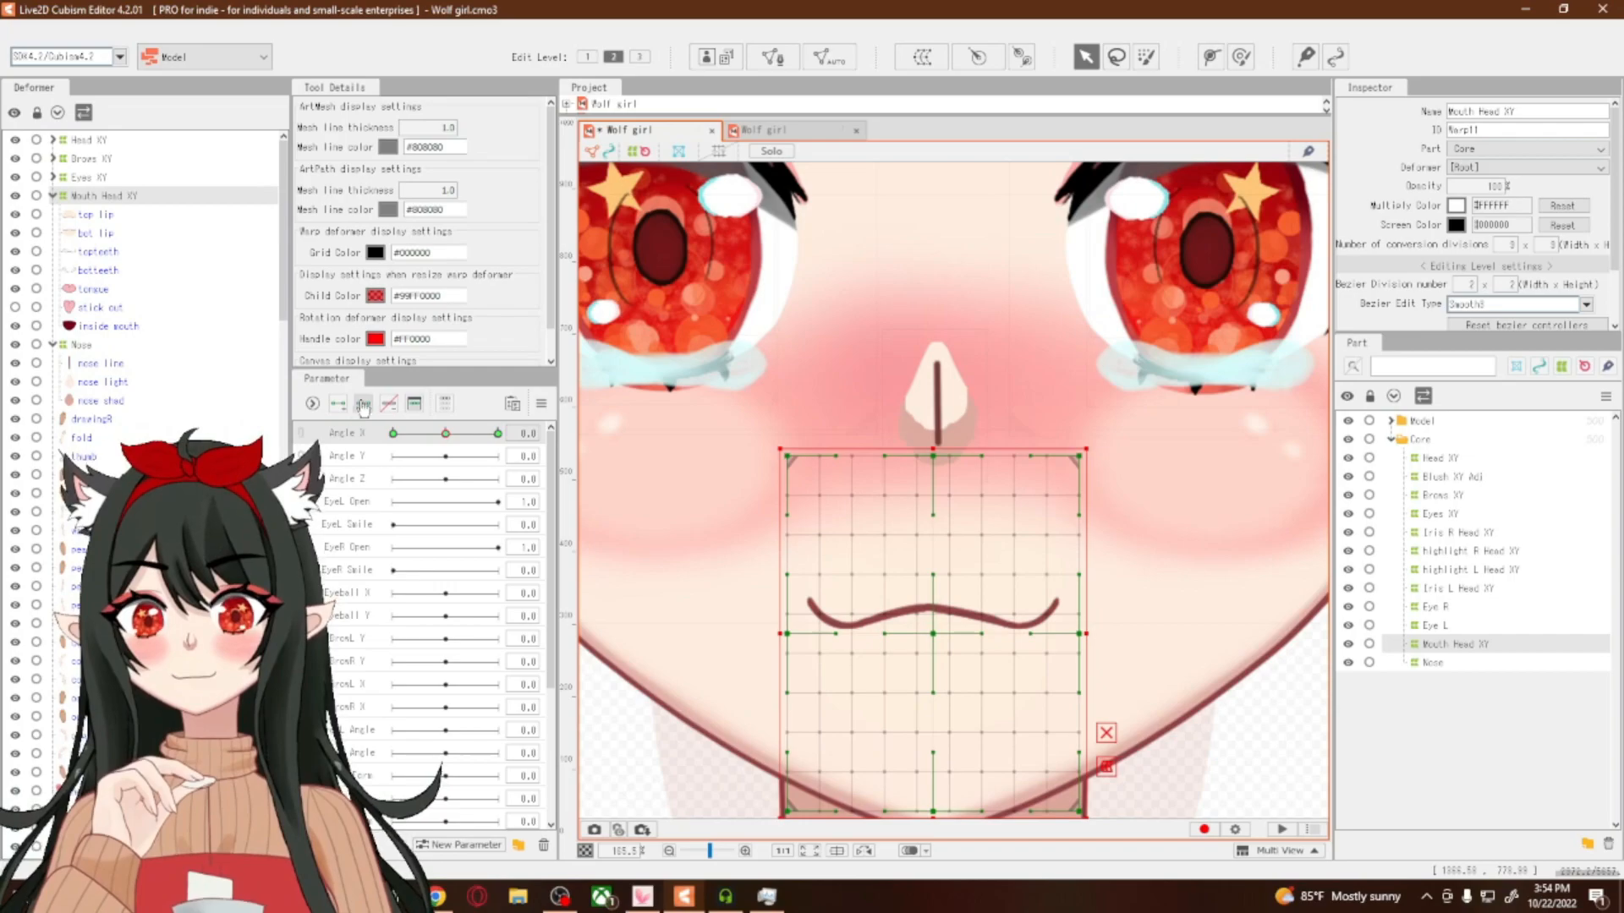
pyautogui.scroll(-5, 862, 632)
pyautogui.scroll(3, 849, 682)
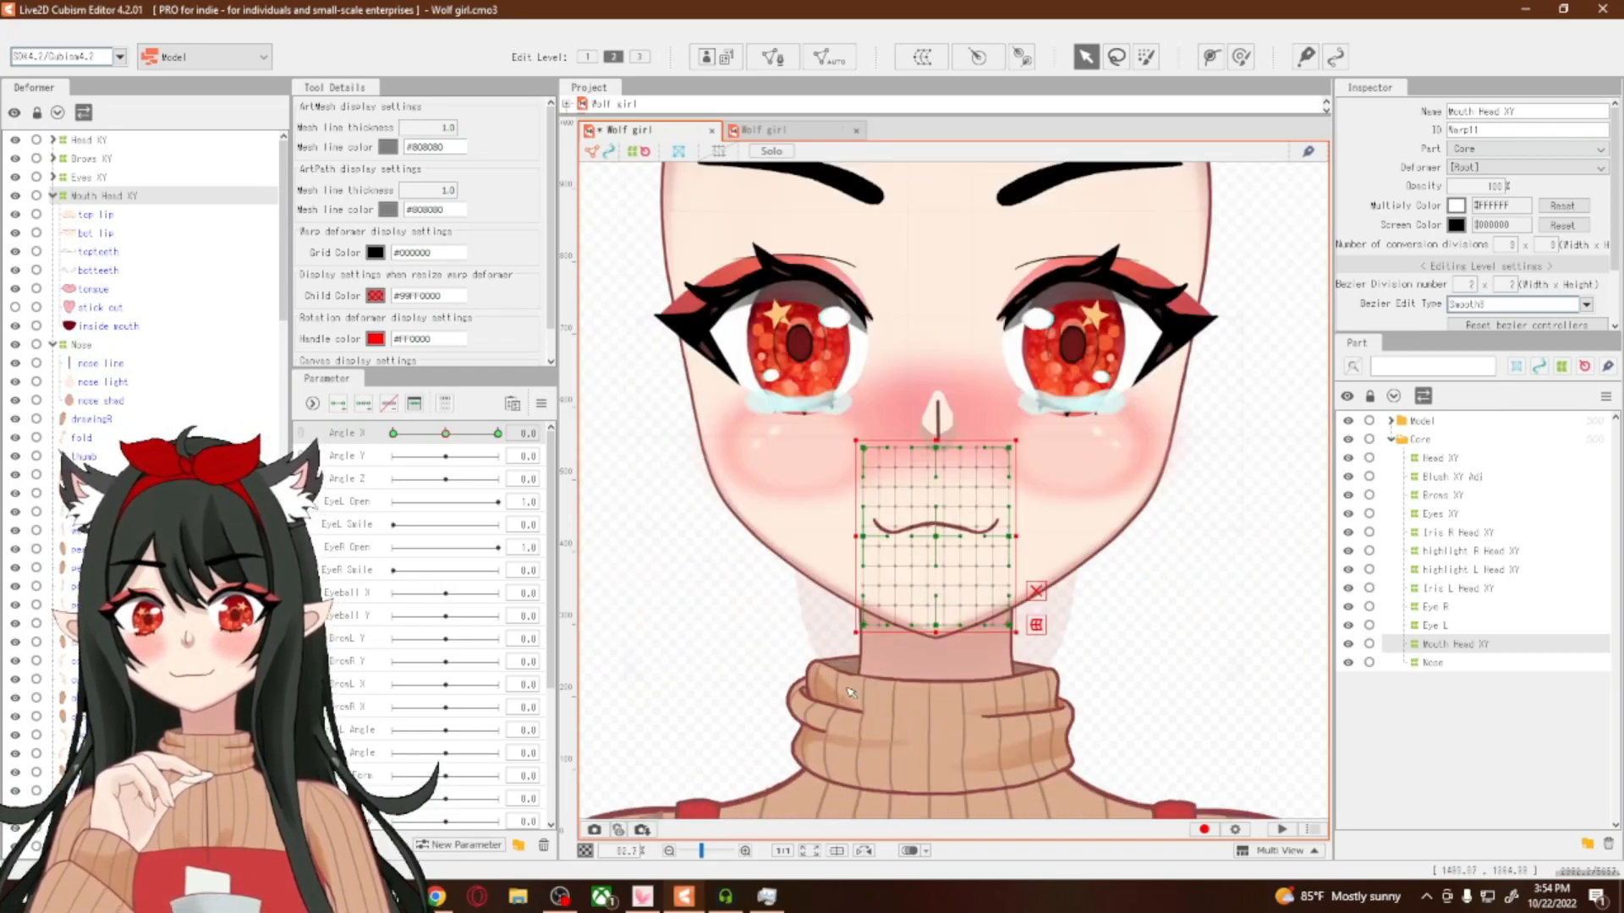
# Set Angle X to -30 and move the Mouth Head XY deformer together with the nose line, nose light and nose shad meshes onto the turned face
pyautogui.click(393, 434)
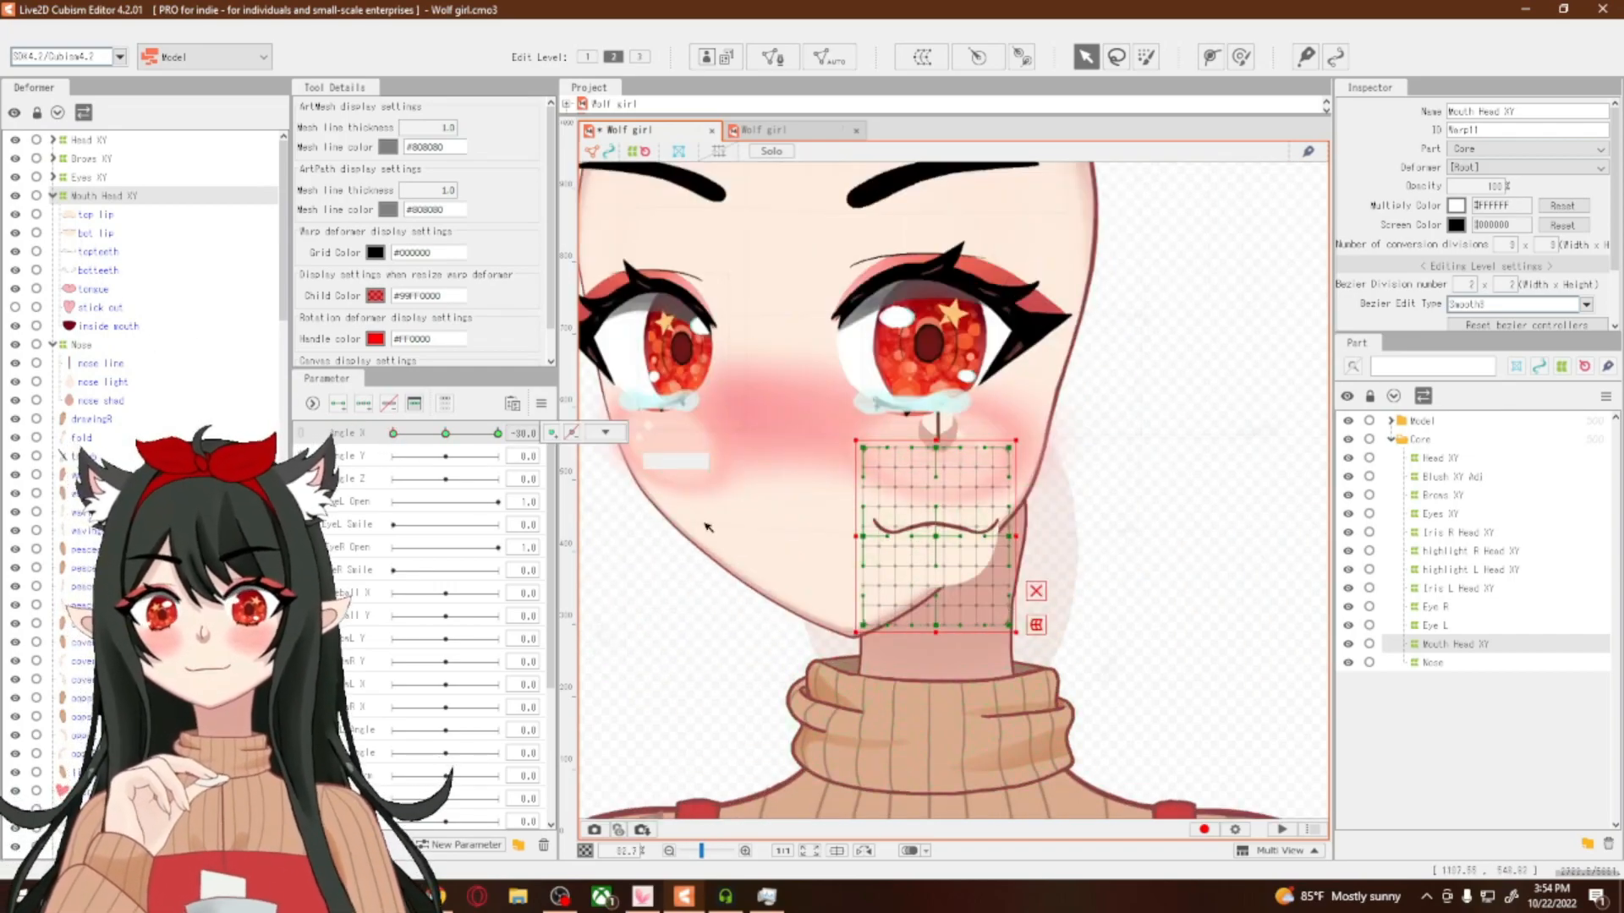
pyautogui.keyDown('ctrl'); pyautogui.click(88, 364); pyautogui.keyUp('ctrl')
pyautogui.keyDown('ctrl'); pyautogui.click(91, 383); pyautogui.keyUp('ctrl')
pyautogui.keyDown('ctrl'); pyautogui.click(93, 400); pyautogui.keyUp('ctrl')
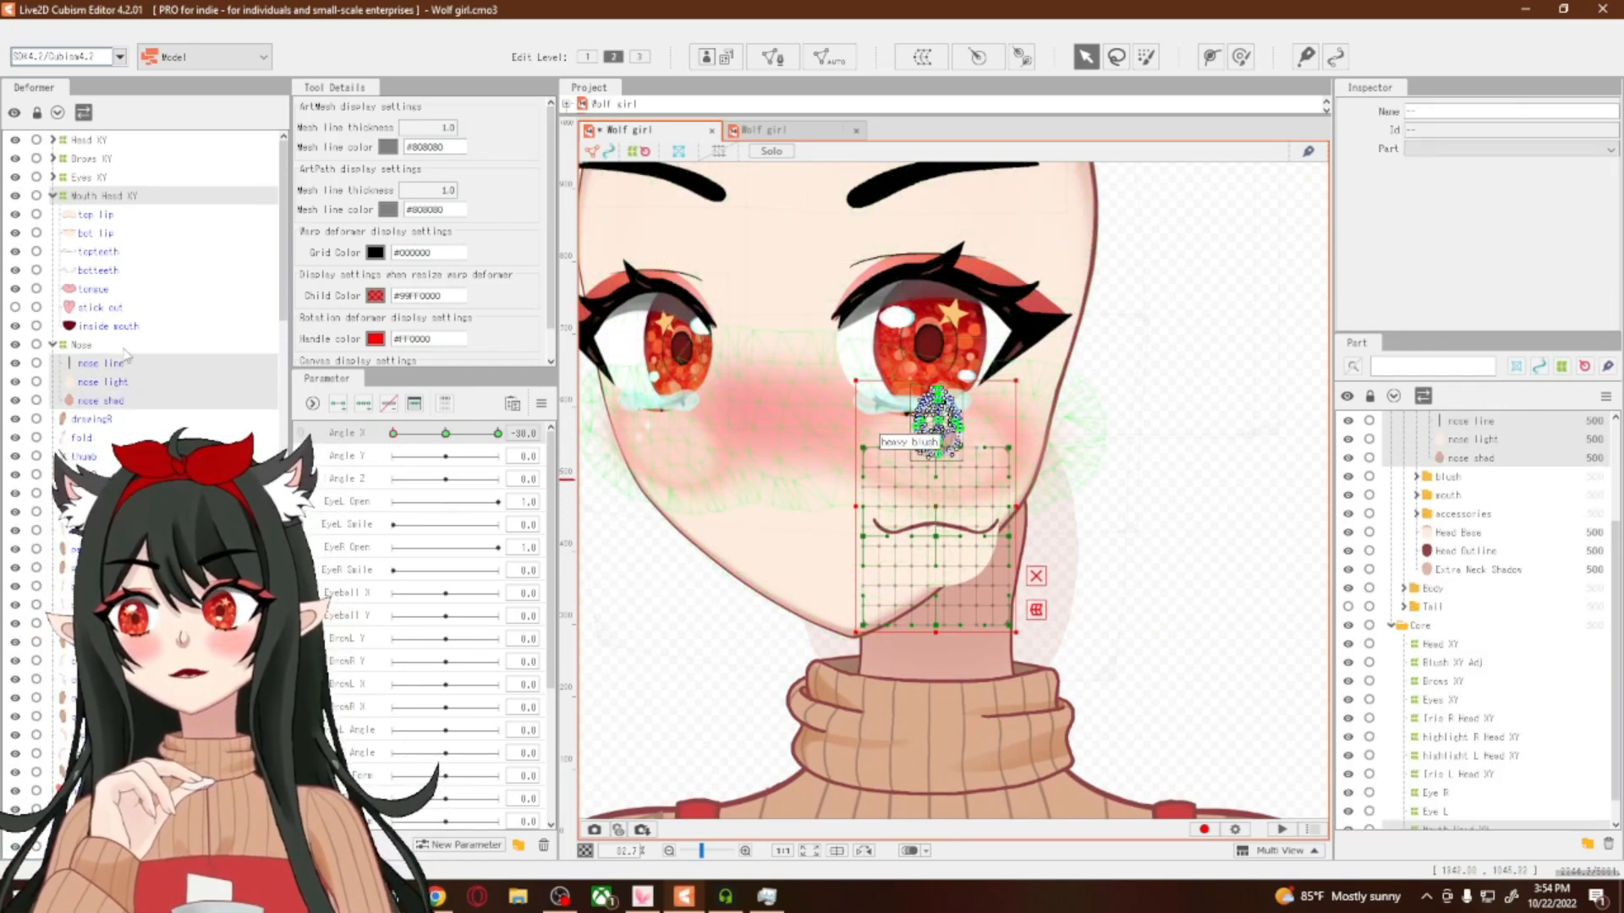
pyautogui.scroll(3, 690, 539)
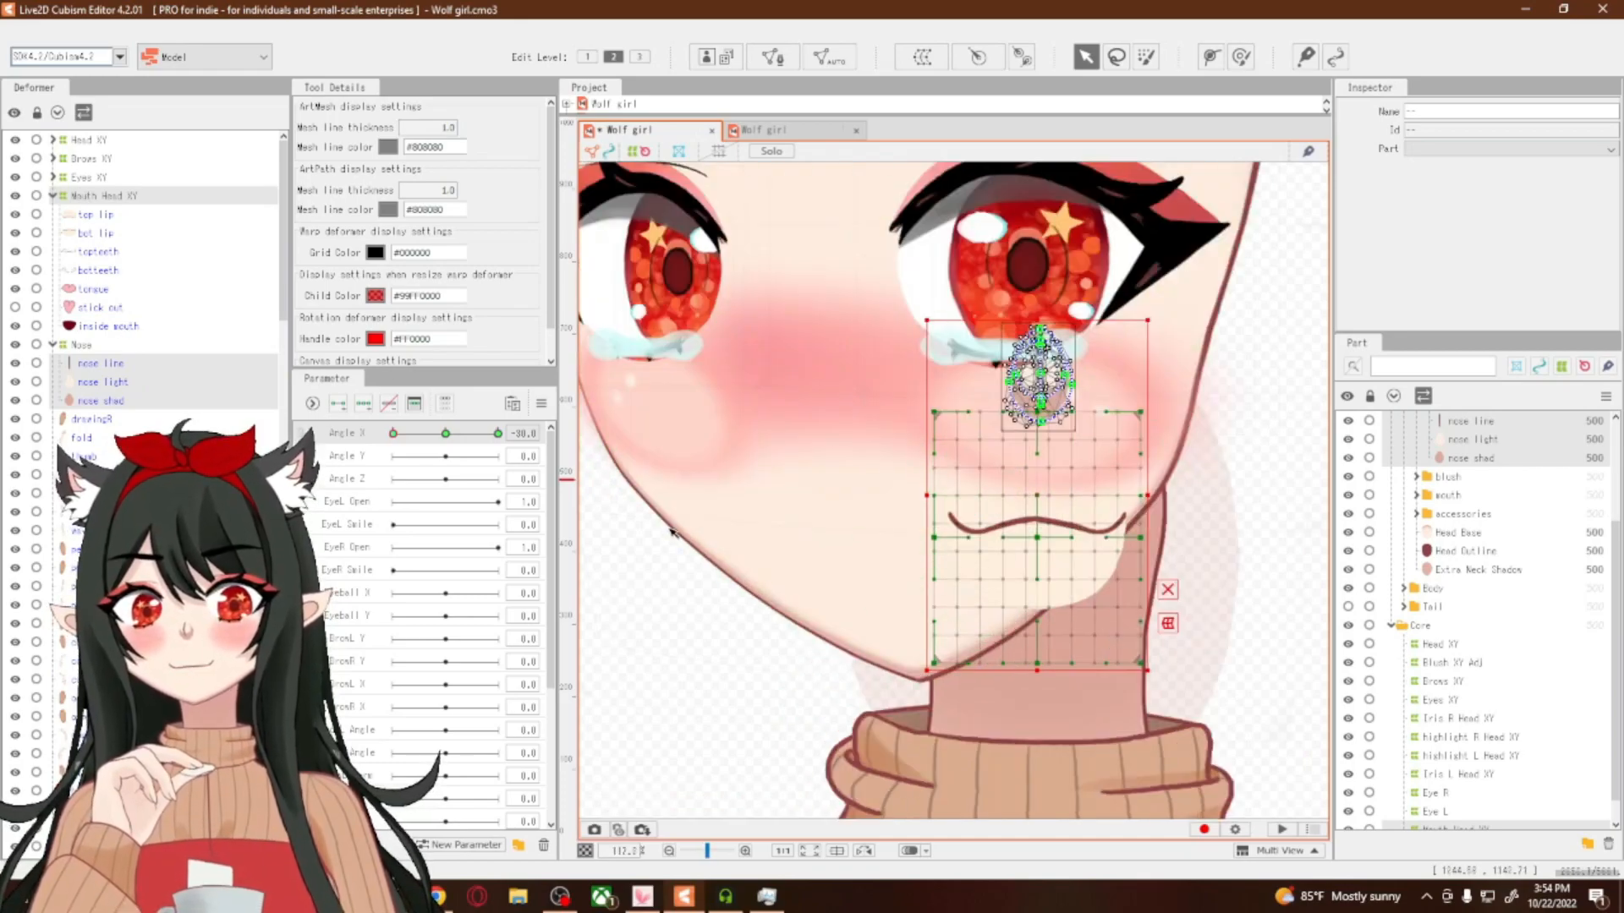
pyautogui.moveTo(1029, 493); pyautogui.dragTo(814, 470)
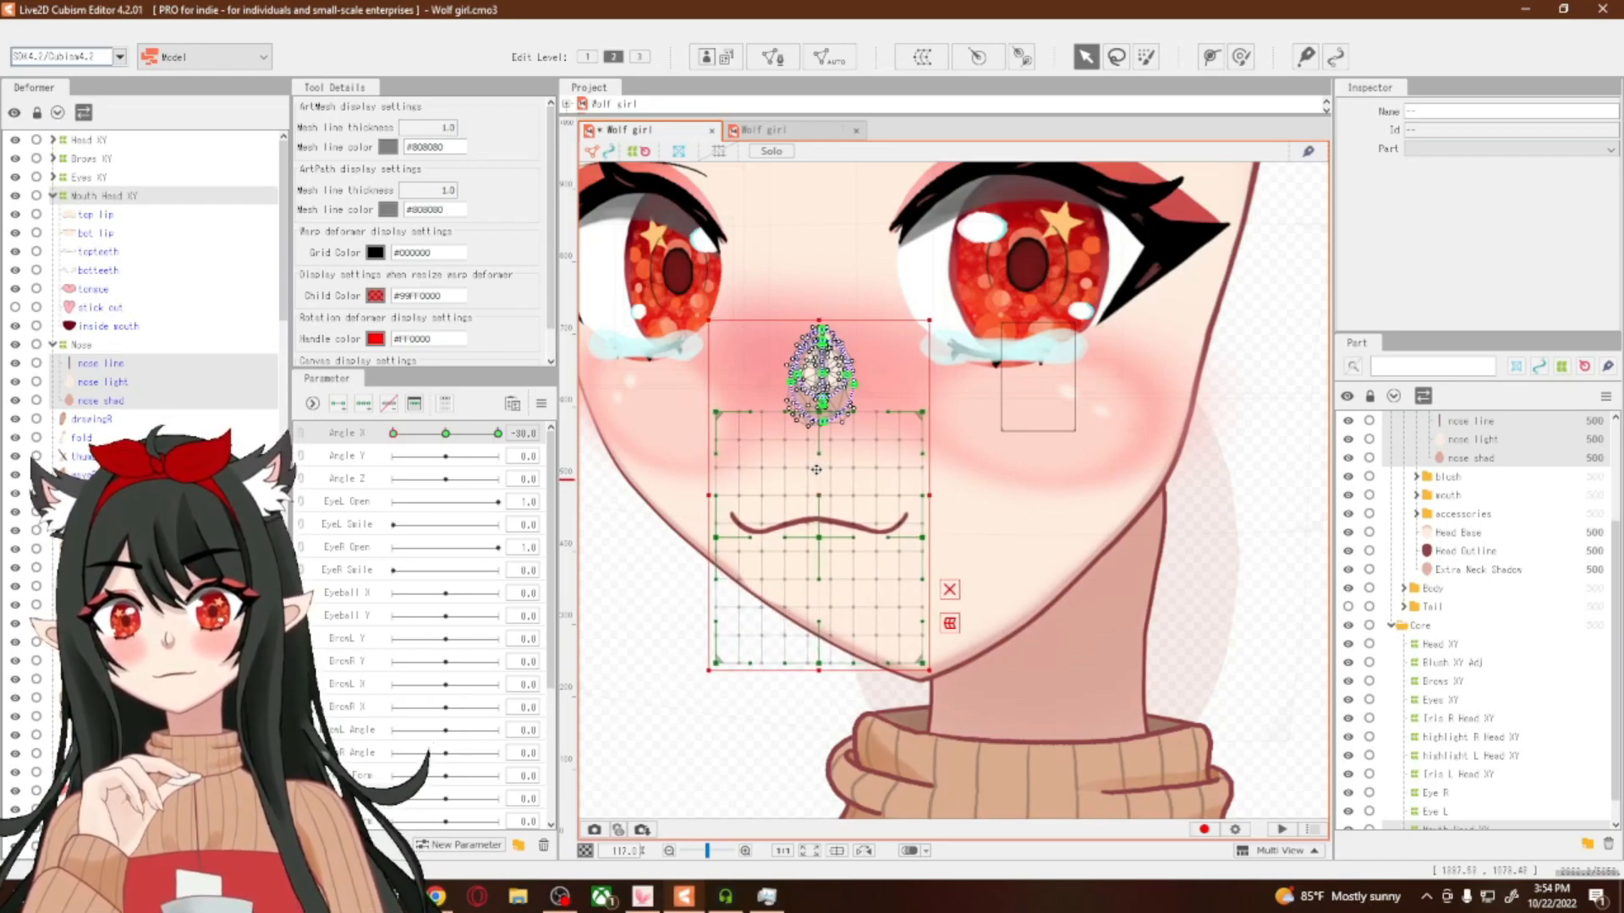
# Set Angle X to 30 and move the Mouth Head XY deformer together with the three nose meshes onto the centre of the turned face
pyautogui.scroll(-5, 901, 610)
pyautogui.scroll(5, 901, 612)
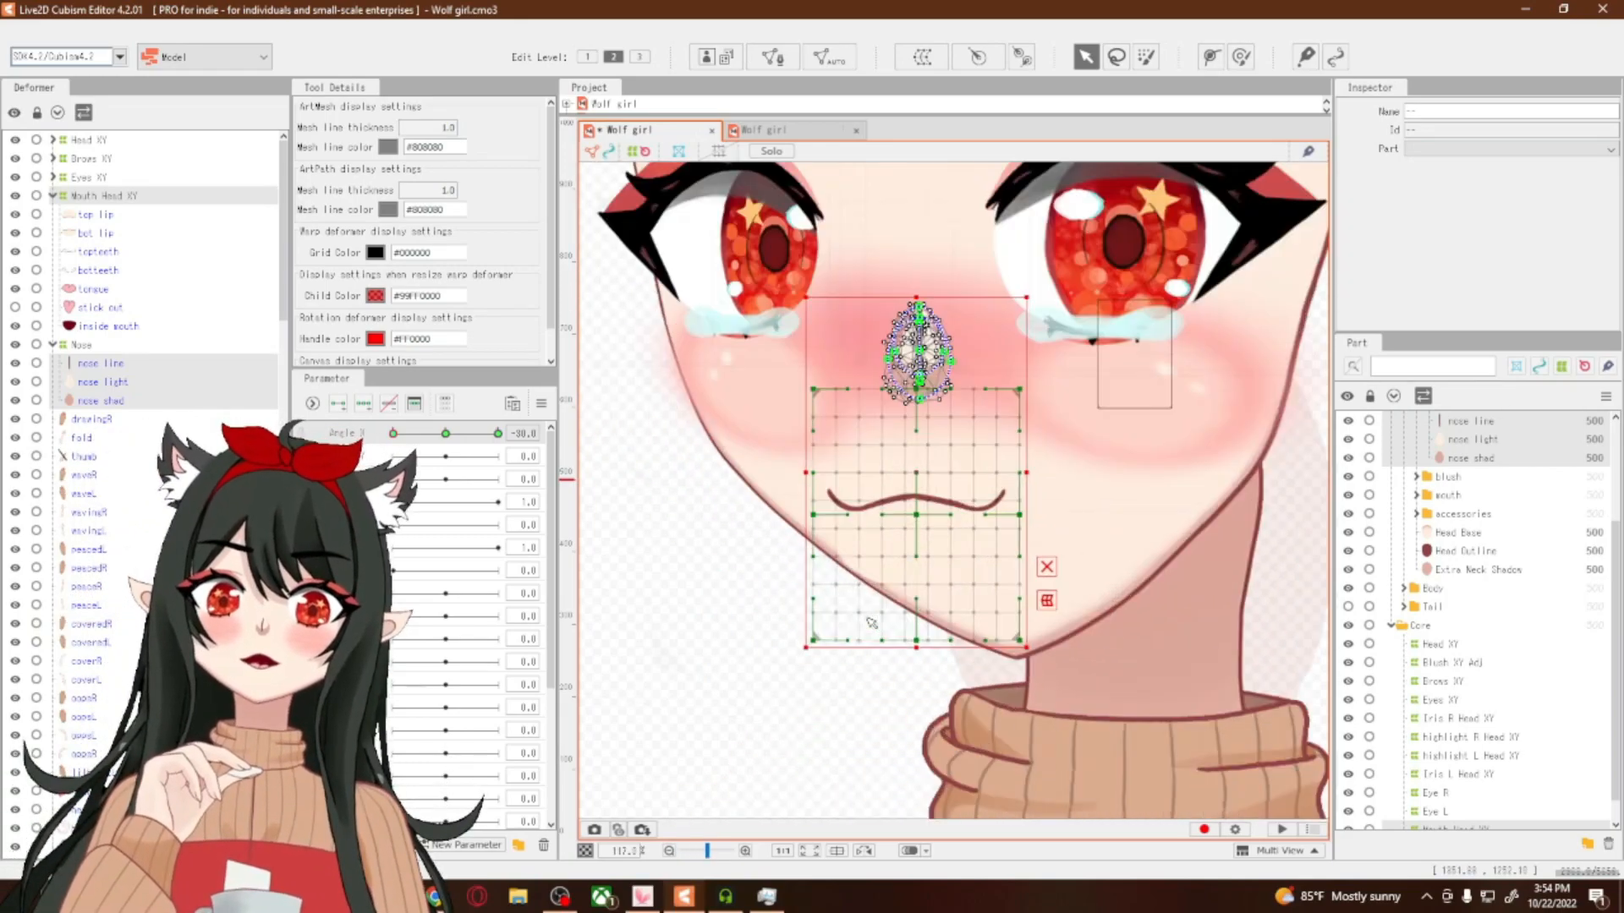
pyautogui.scroll(-5, 1086, 558)
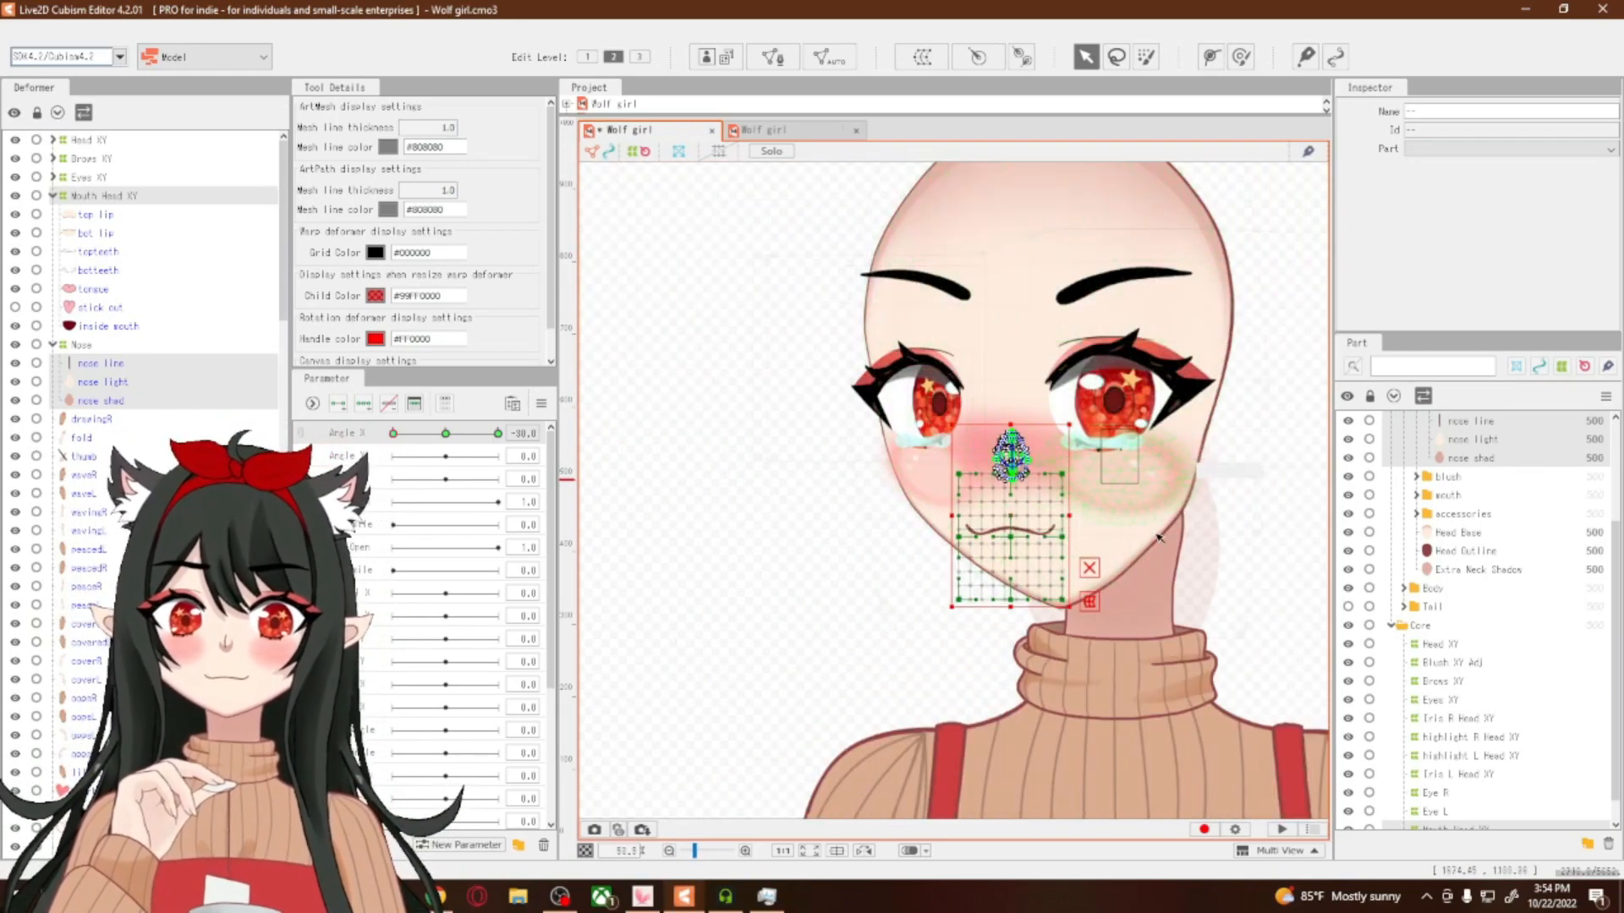
pyautogui.scroll(5, 1087, 558)
pyautogui.moveTo(445, 433); pyautogui.dragTo(504, 436)
pyautogui.scroll(-4, 1092, 622)
pyautogui.scroll(5, 1072, 580)
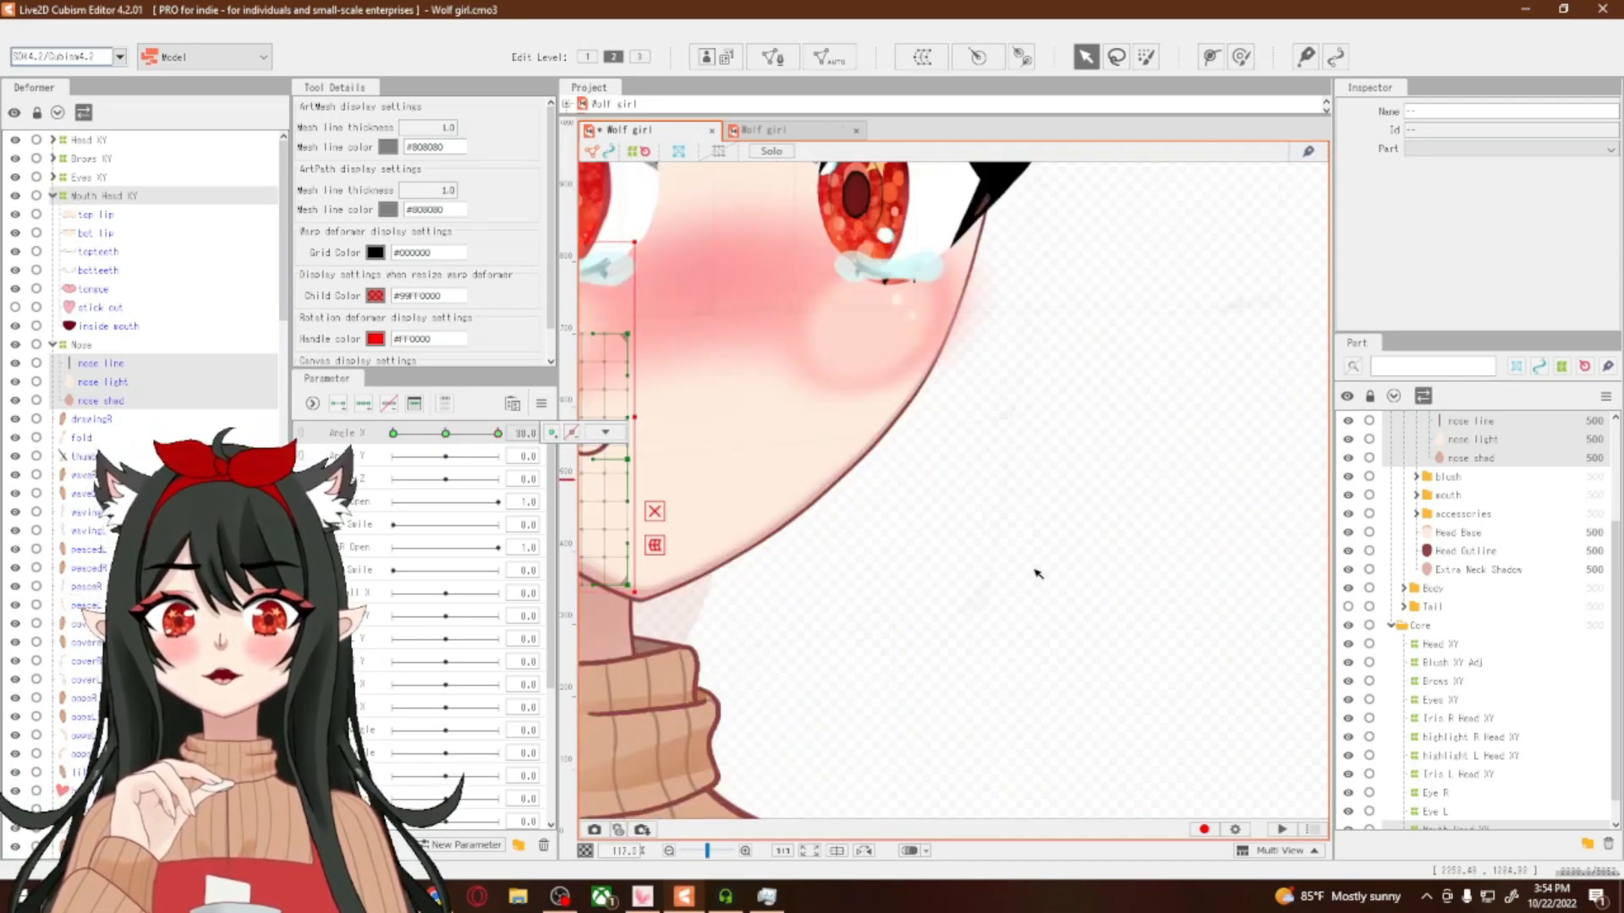
pyautogui.scroll(-4, 845, 580)
pyautogui.scroll(4, 810, 527)
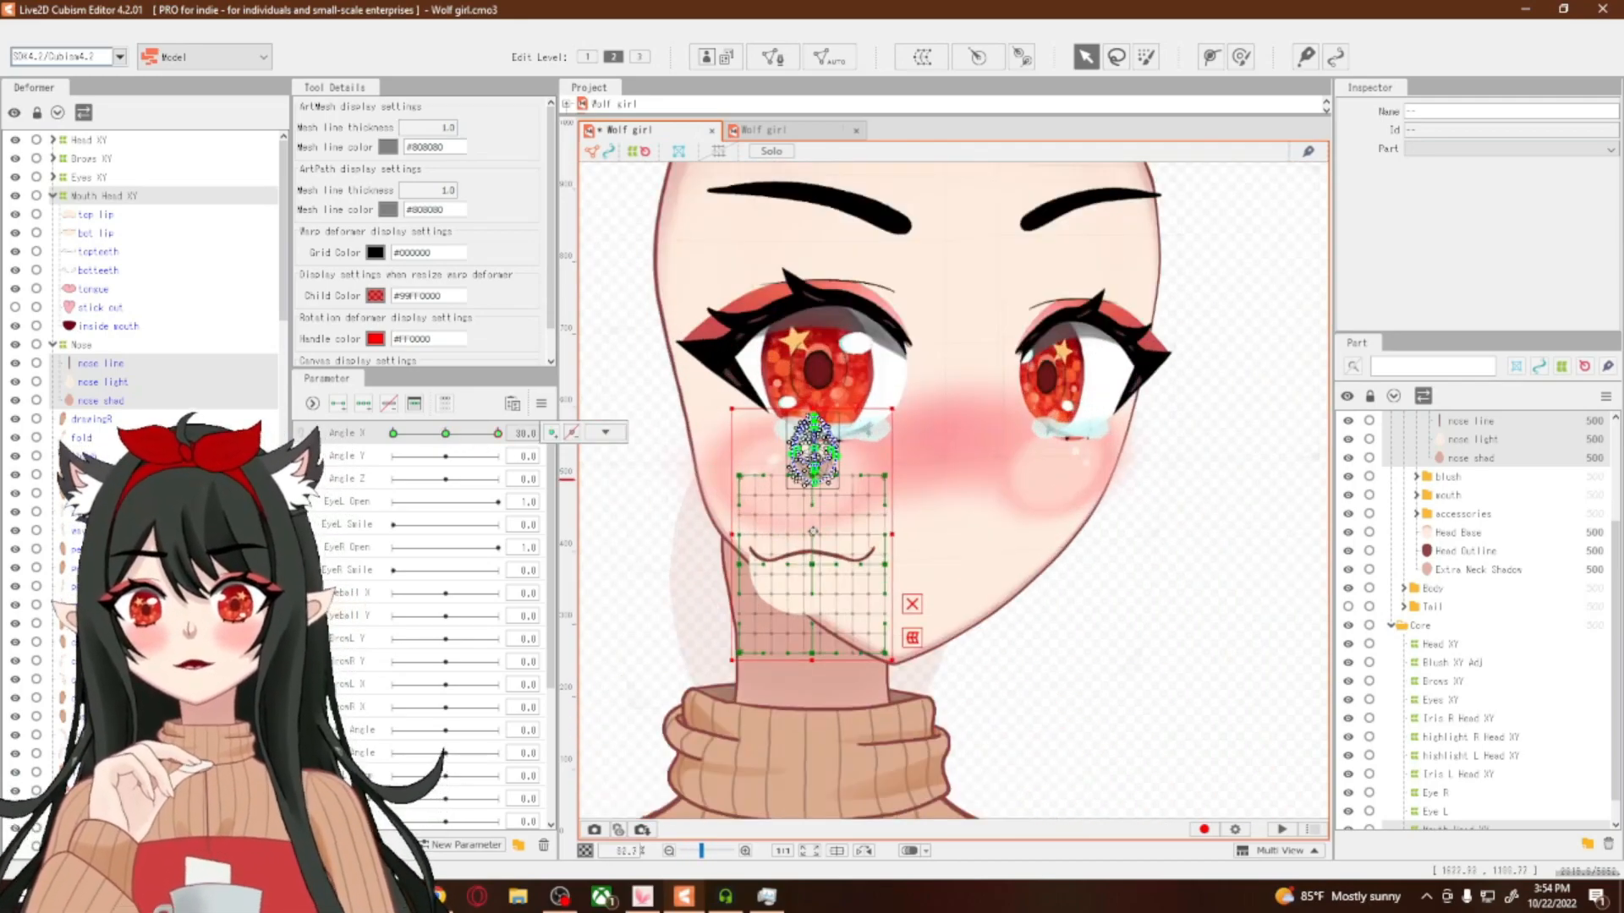
pyautogui.scroll(3, 812, 532)
pyautogui.moveTo(813, 532); pyautogui.dragTo(1027, 550)
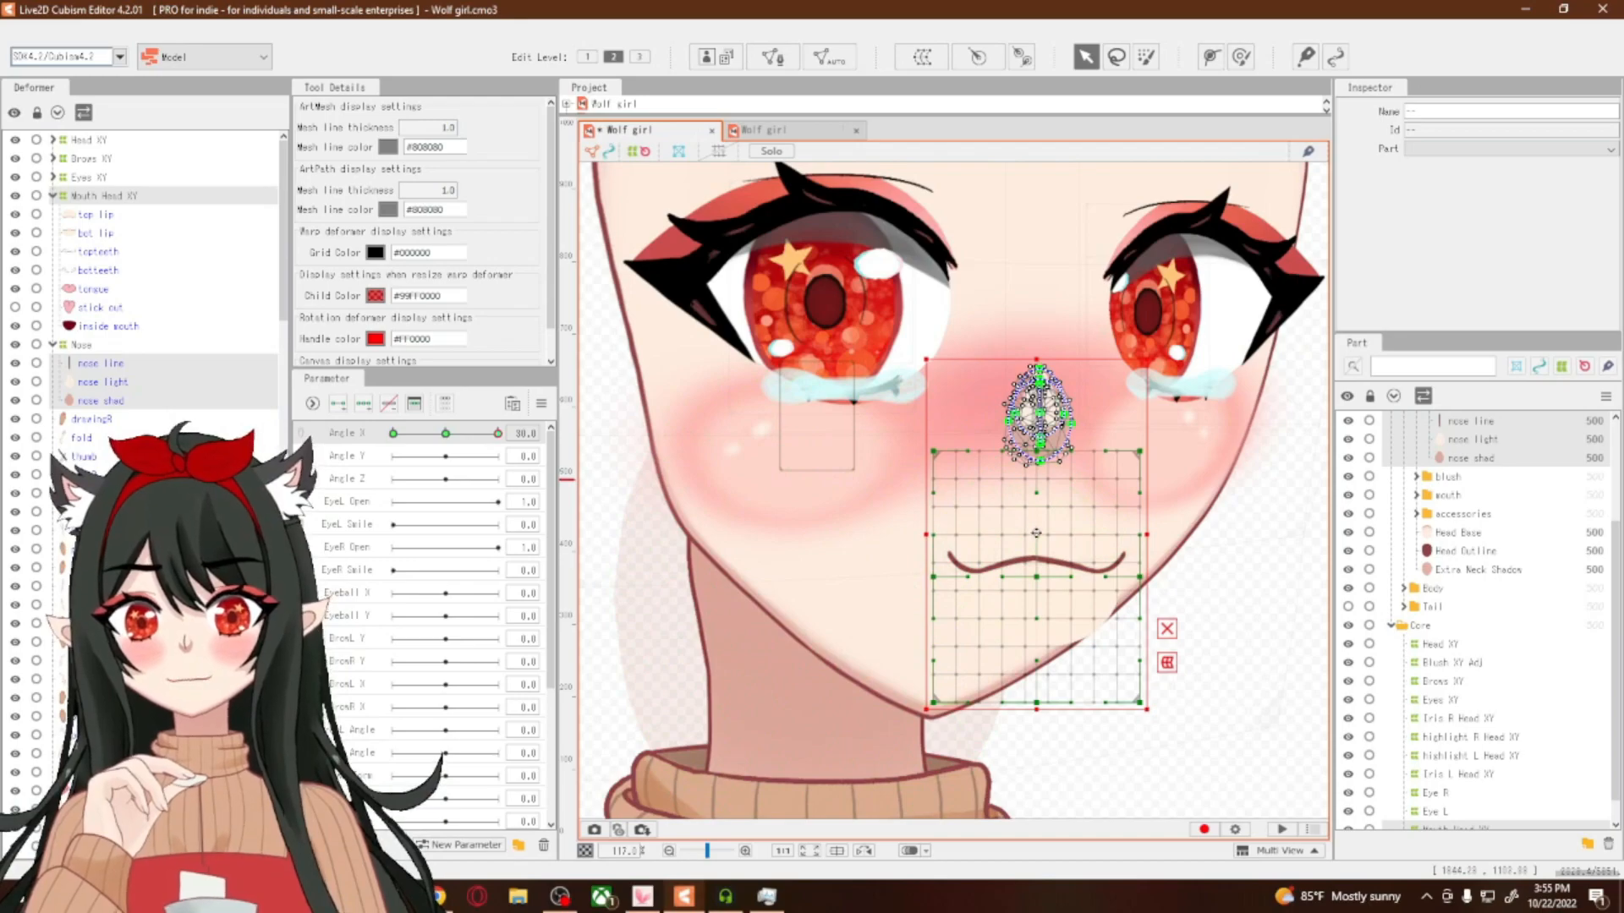
pyautogui.moveTo(1035, 533); pyautogui.dragTo(1039, 533)
# Return Angle X to -30 and deselect the mouth deformer and nose meshes
pyautogui.click(446, 433)
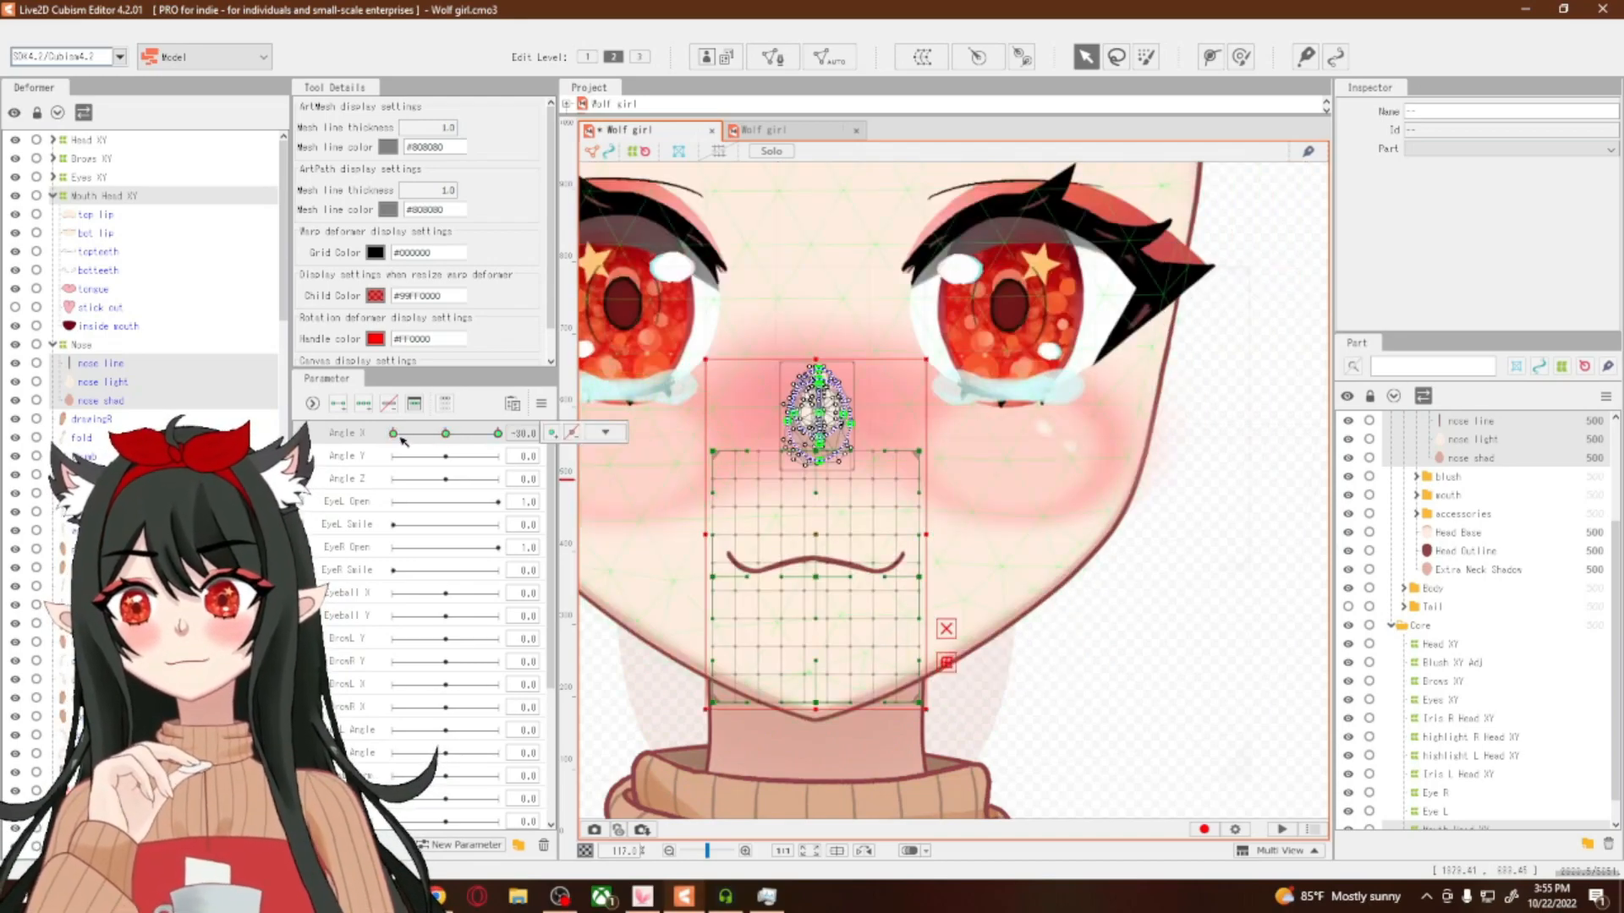
pyautogui.click(393, 433)
pyautogui.scroll(-4, 972, 677)
pyautogui.scroll(3, 839, 687)
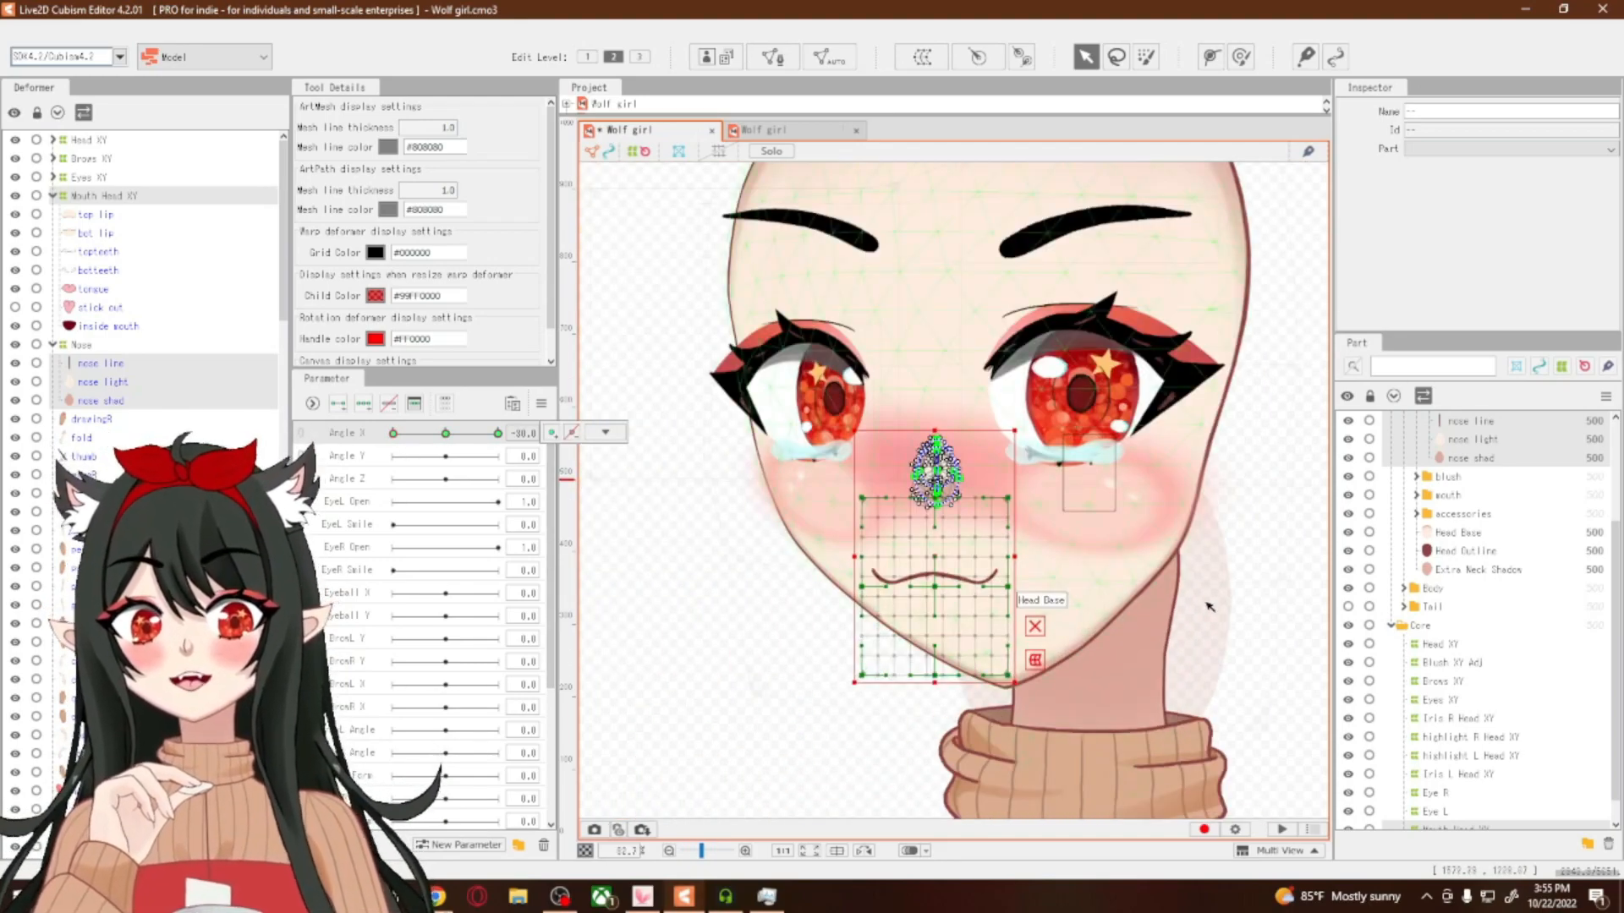
pyautogui.scroll(1, 1194, 622)
pyautogui.click(1307, 608)
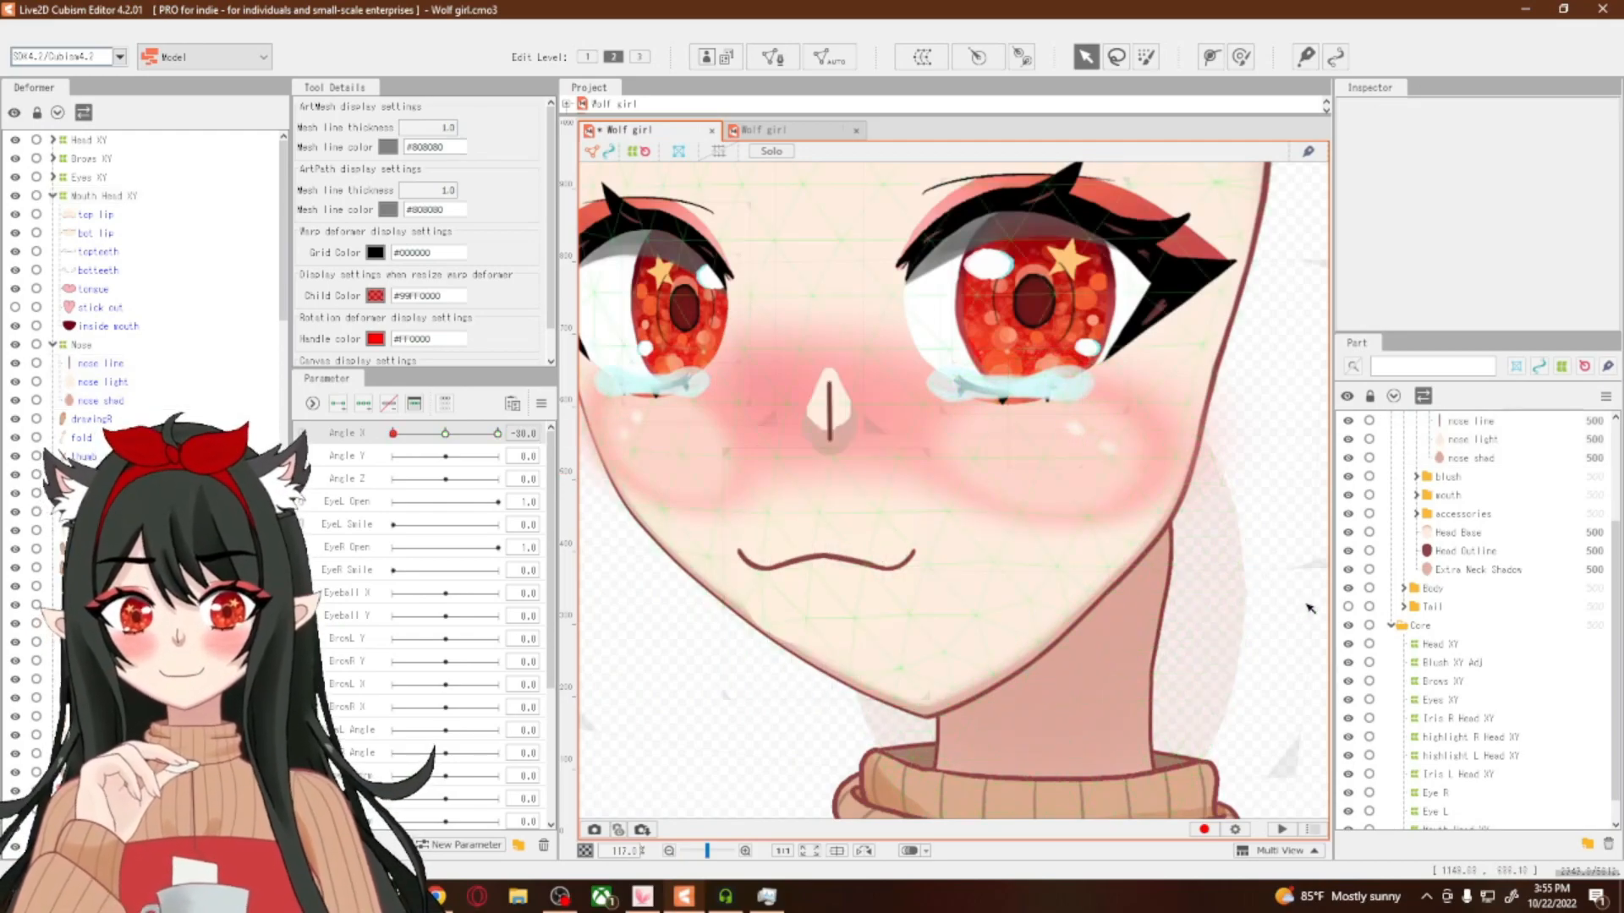
# Bend the nose line mesh through its deform path points into a curve along the far side of the nose at Angle X -30
pyautogui.click(101, 362)
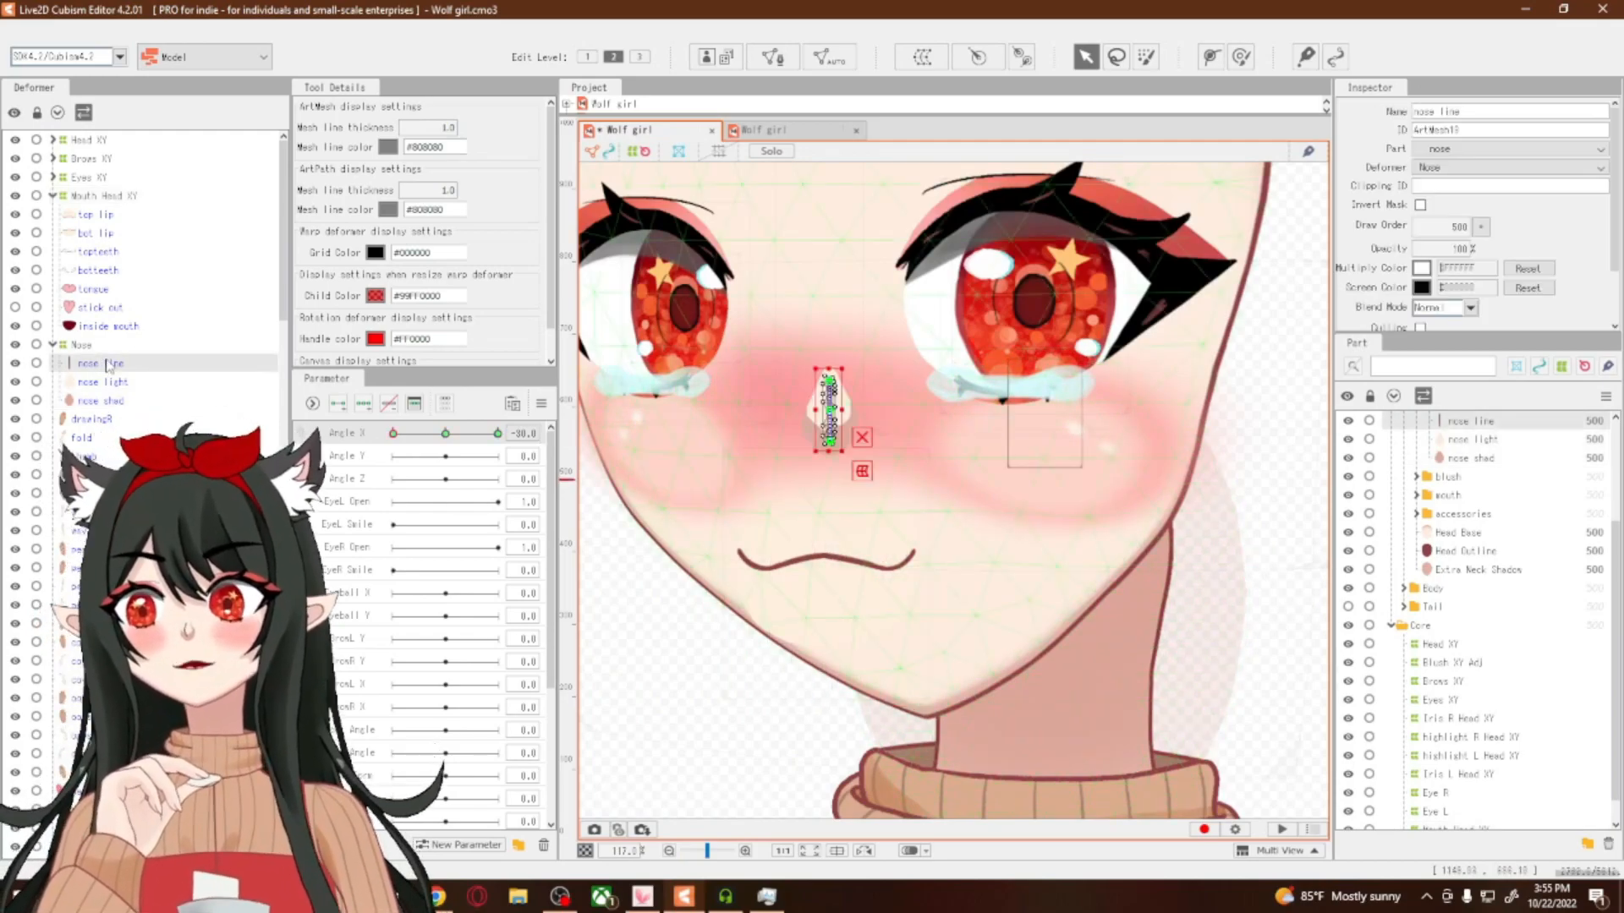
pyautogui.scroll(2, 718, 372)
pyautogui.scroll(2, 946, 427)
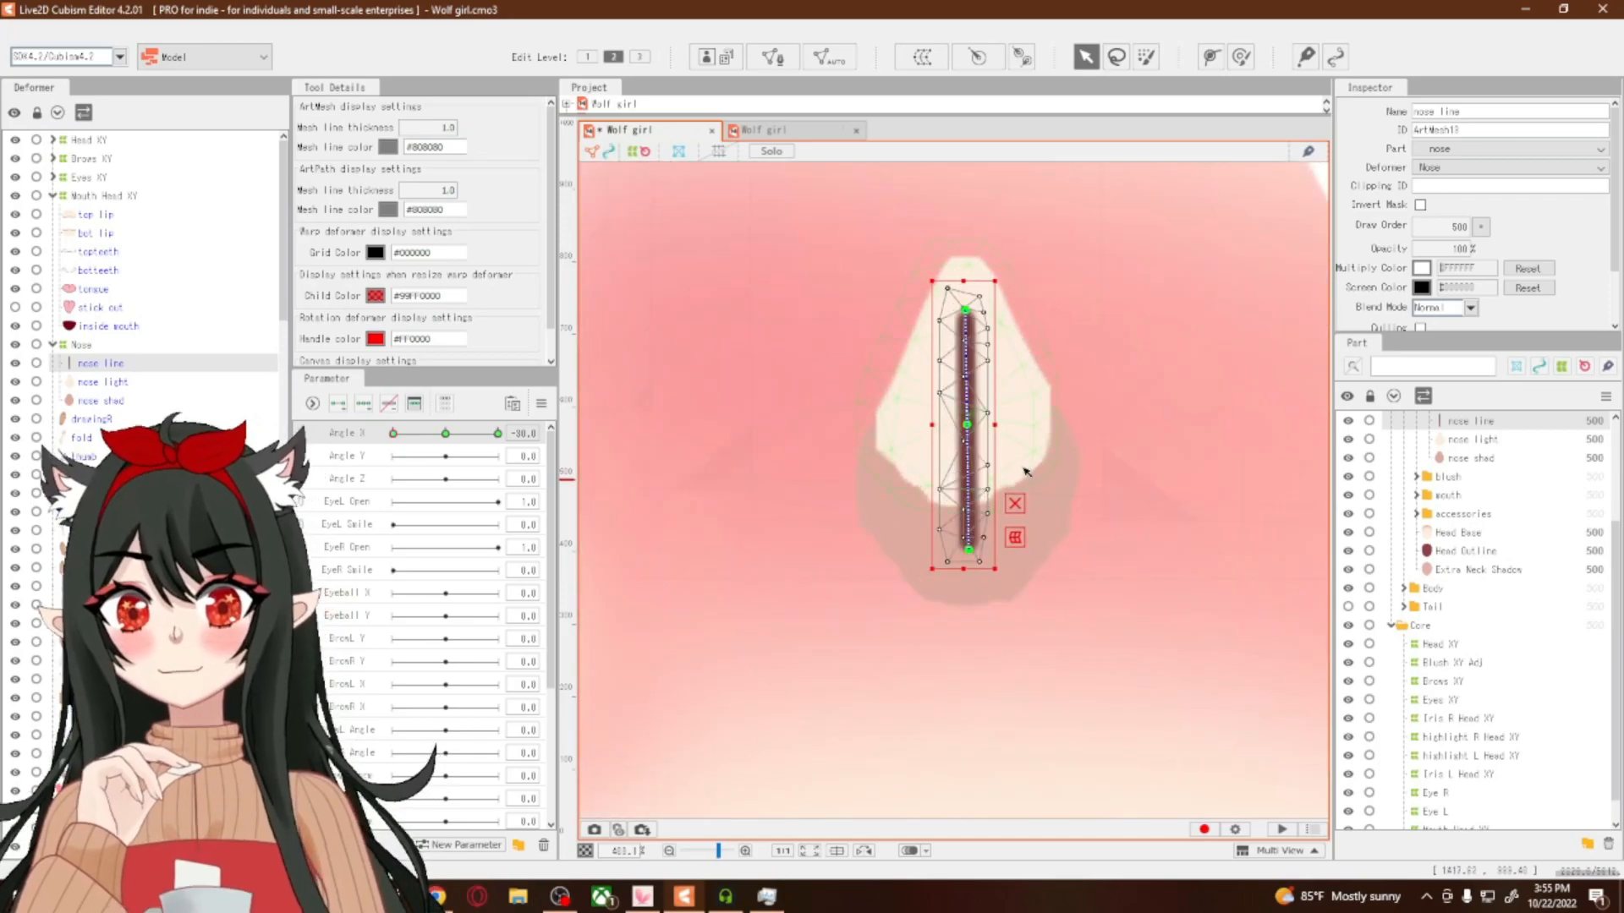
pyautogui.click(1016, 505)
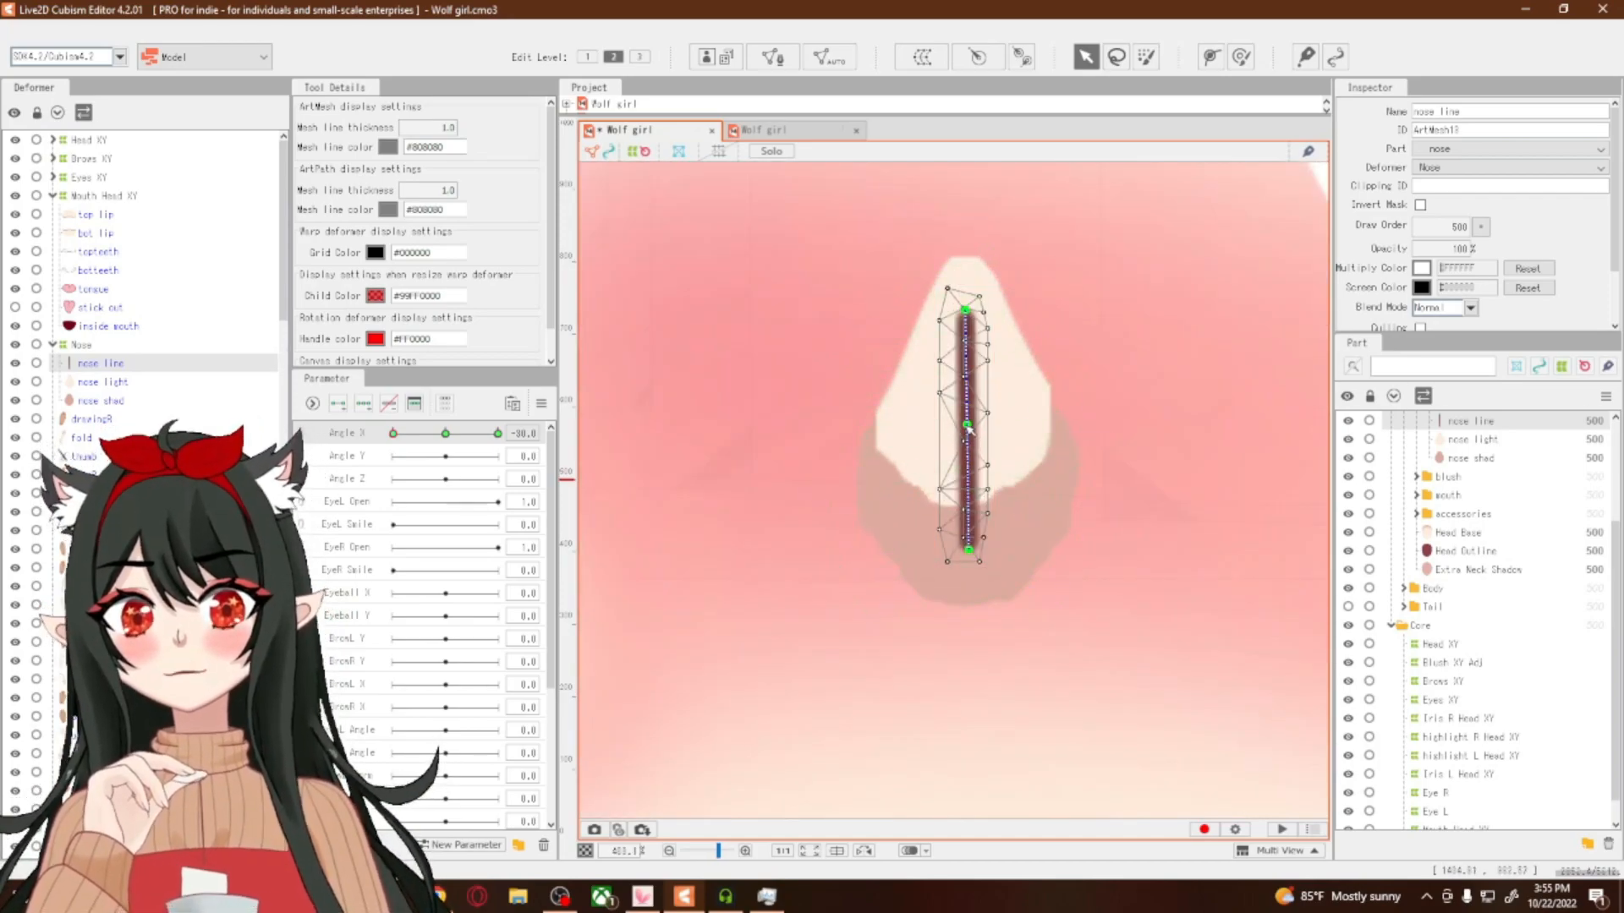
pyautogui.moveTo(969, 429); pyautogui.dragTo(872, 455)
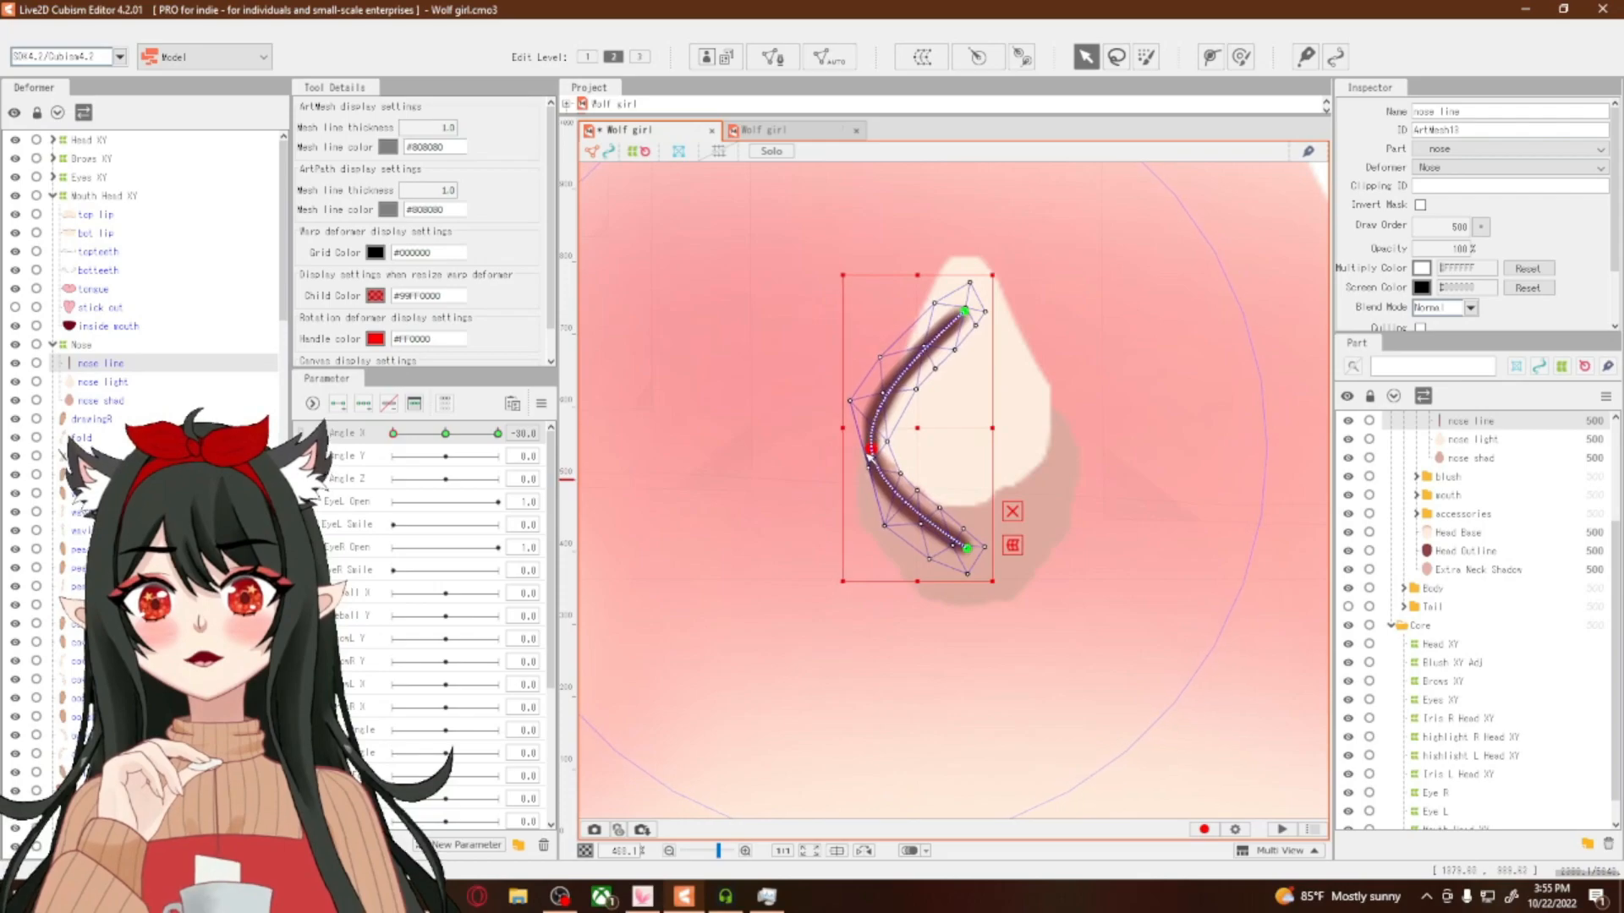
pyautogui.moveTo(965, 312); pyautogui.dragTo(933, 301)
pyautogui.scroll(-6, 1012, 549)
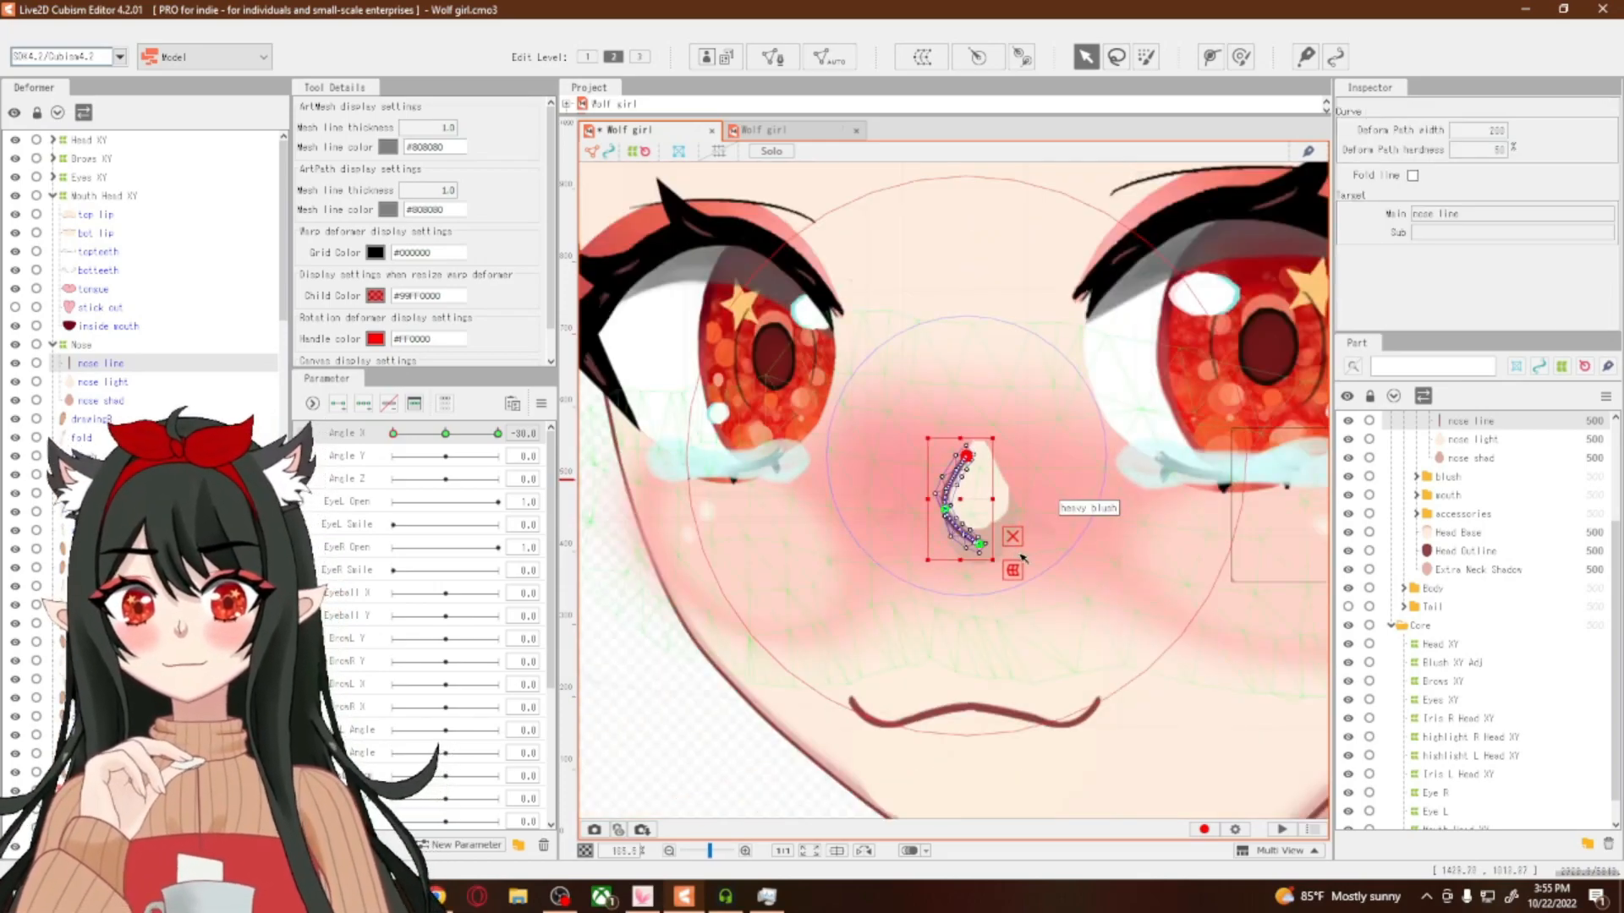
pyautogui.scroll(4, 1013, 550)
pyautogui.scroll(2, 1012, 550)
pyautogui.click(953, 550)
pyautogui.moveTo(907, 561); pyautogui.dragTo(906, 559)
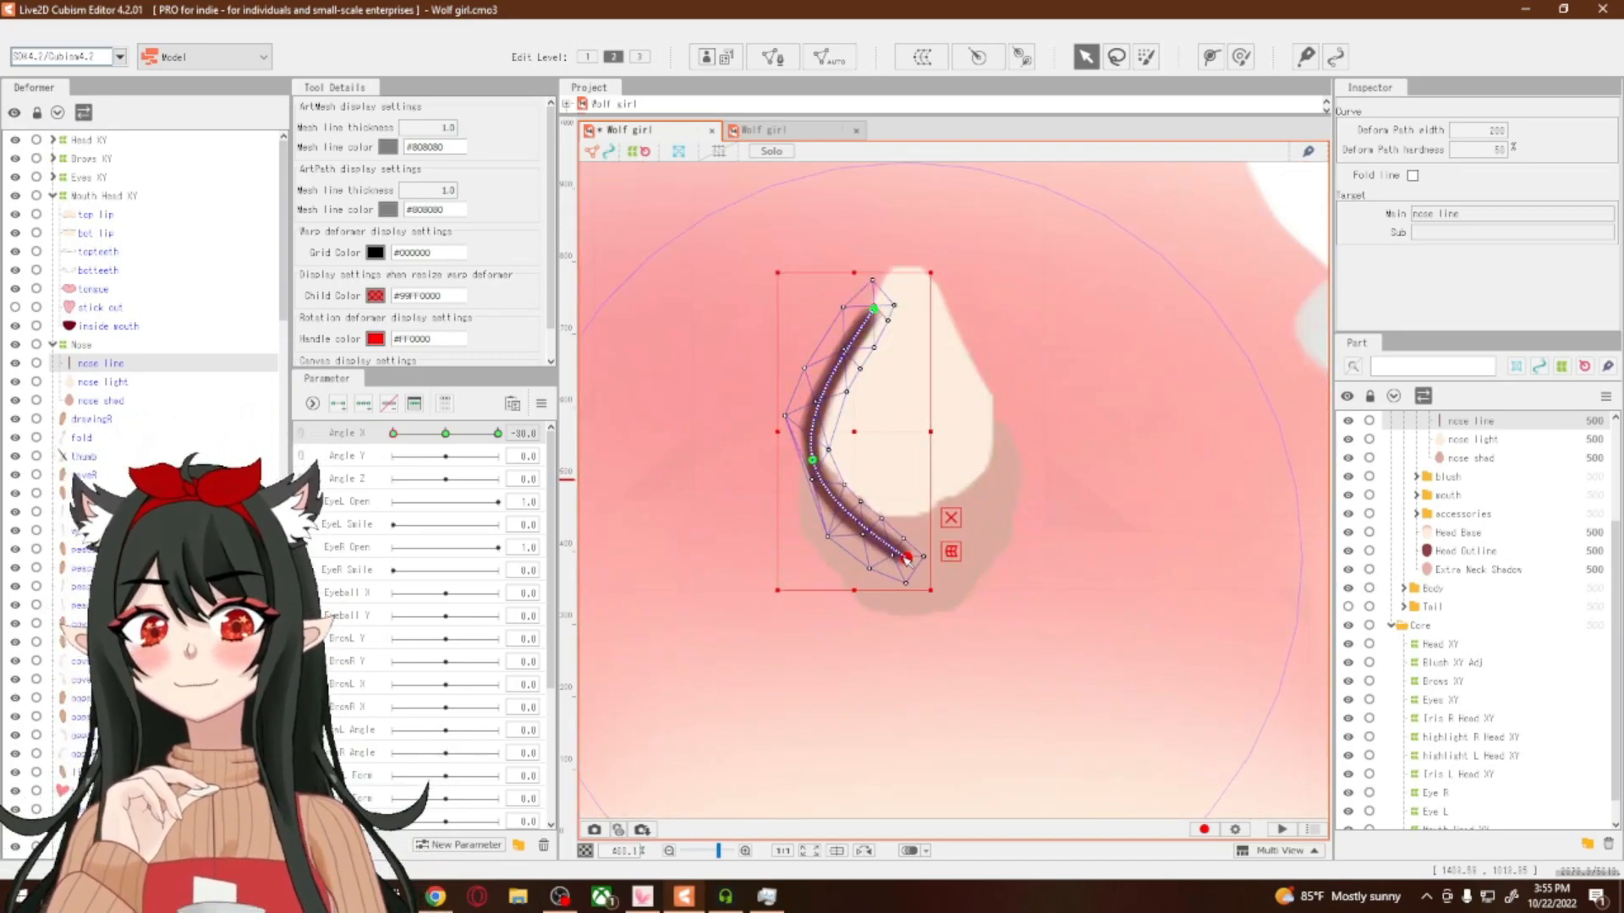
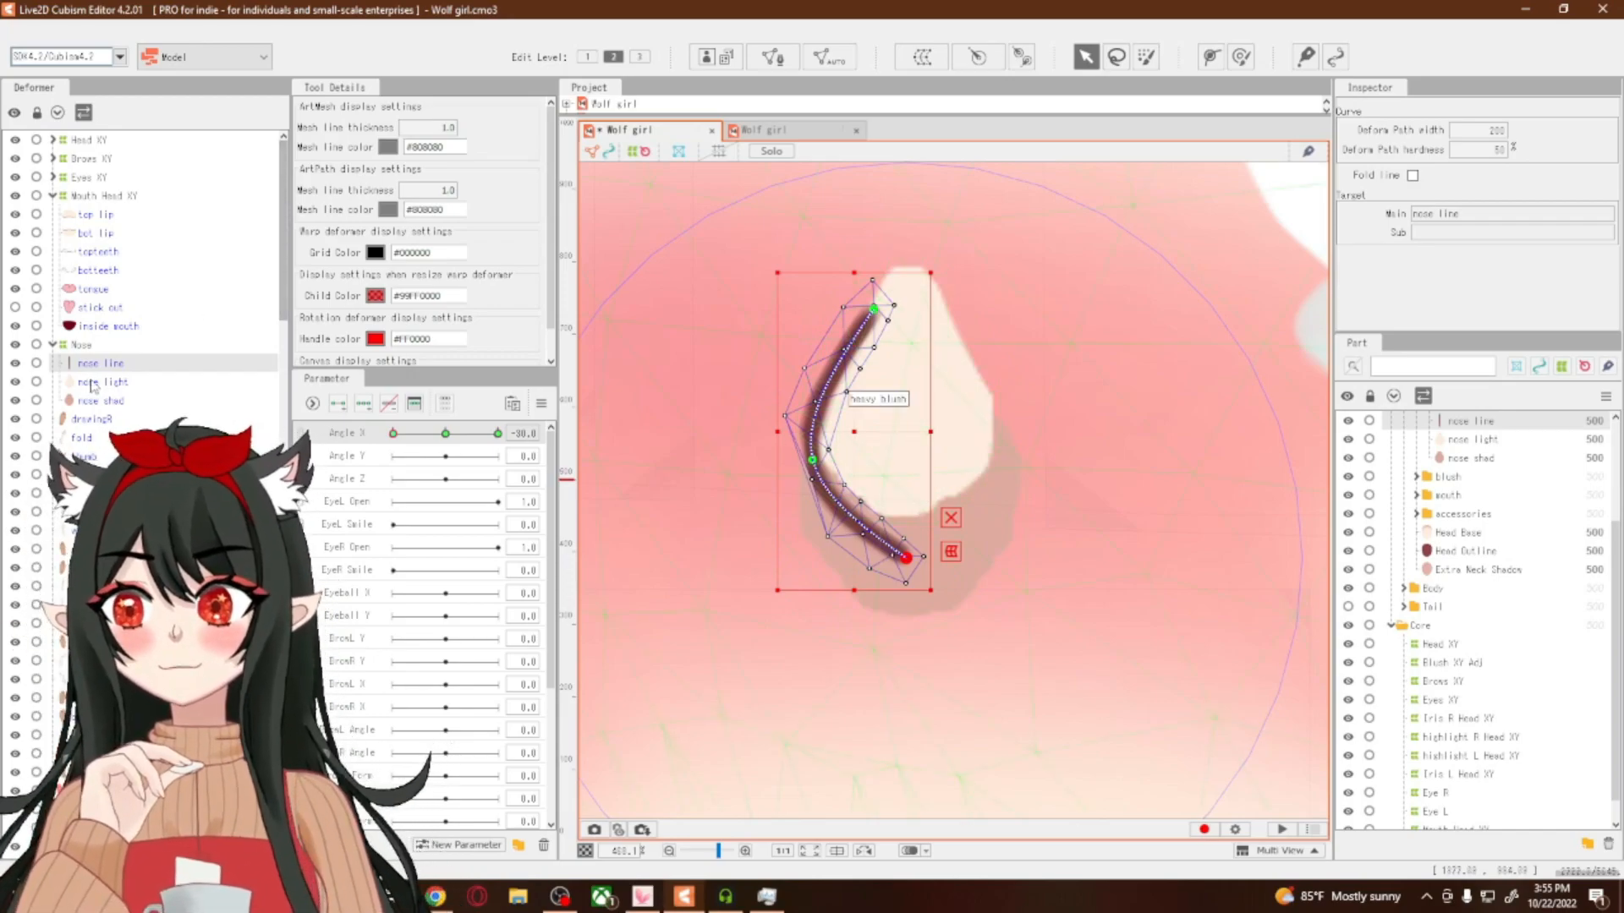
# Reshape the nose light mesh with its deform path points so the highlight sits inside the curved nose line
pyautogui.click(910, 488)
pyautogui.moveTo(1017, 235); pyautogui.dragTo(1022, 235)
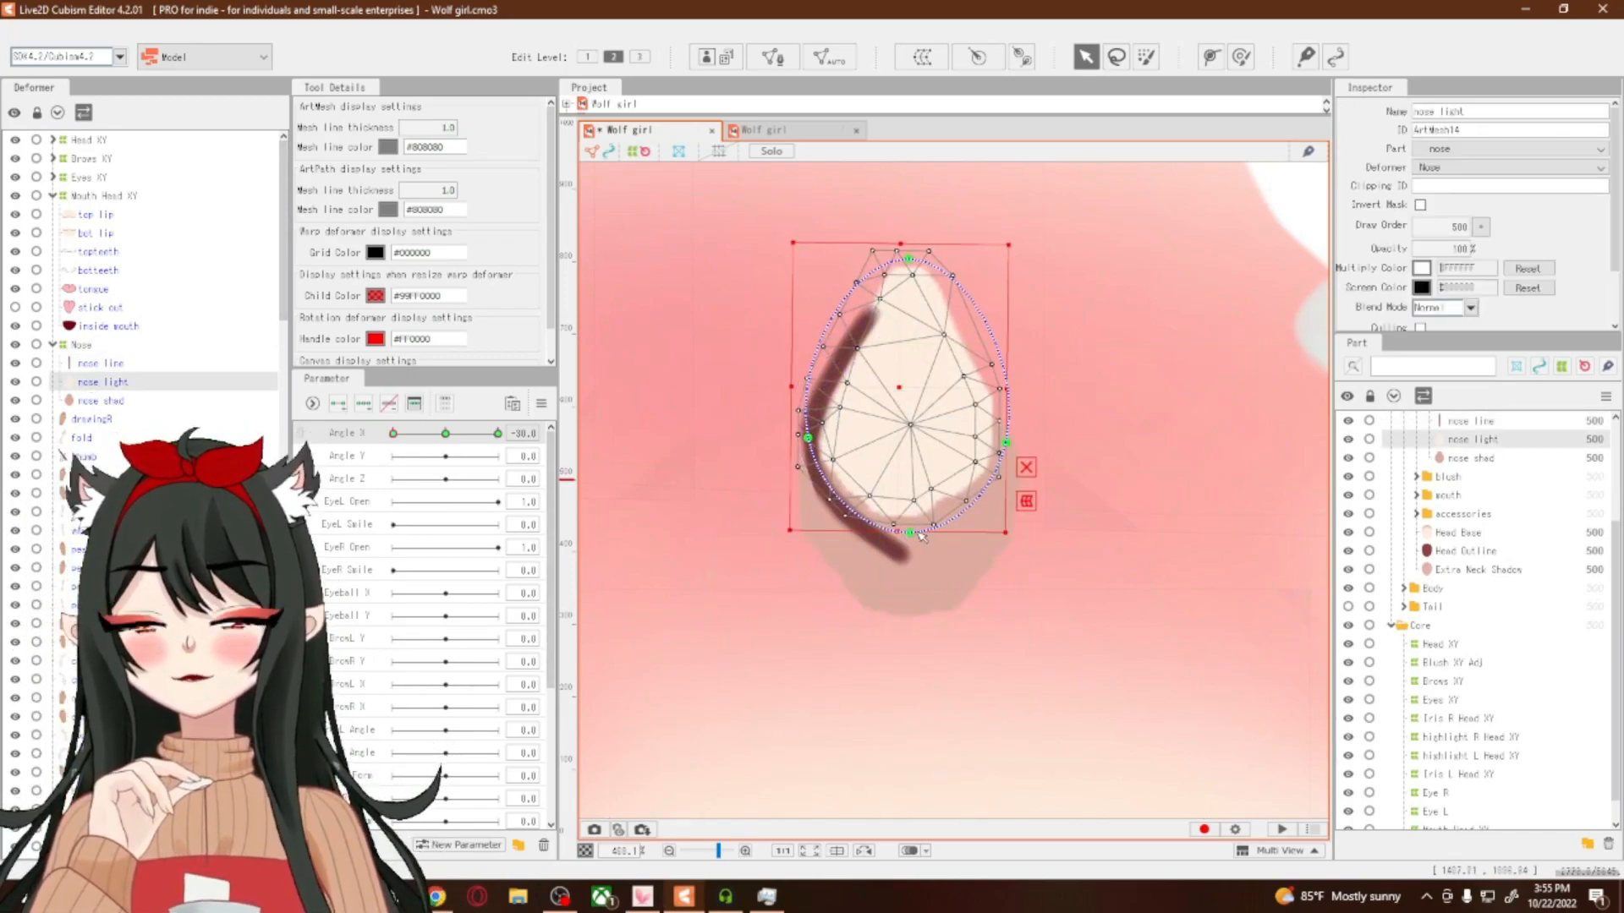
pyautogui.hotkey('ctrl', 'z')
pyautogui.moveTo(908, 261); pyautogui.dragTo(928, 262)
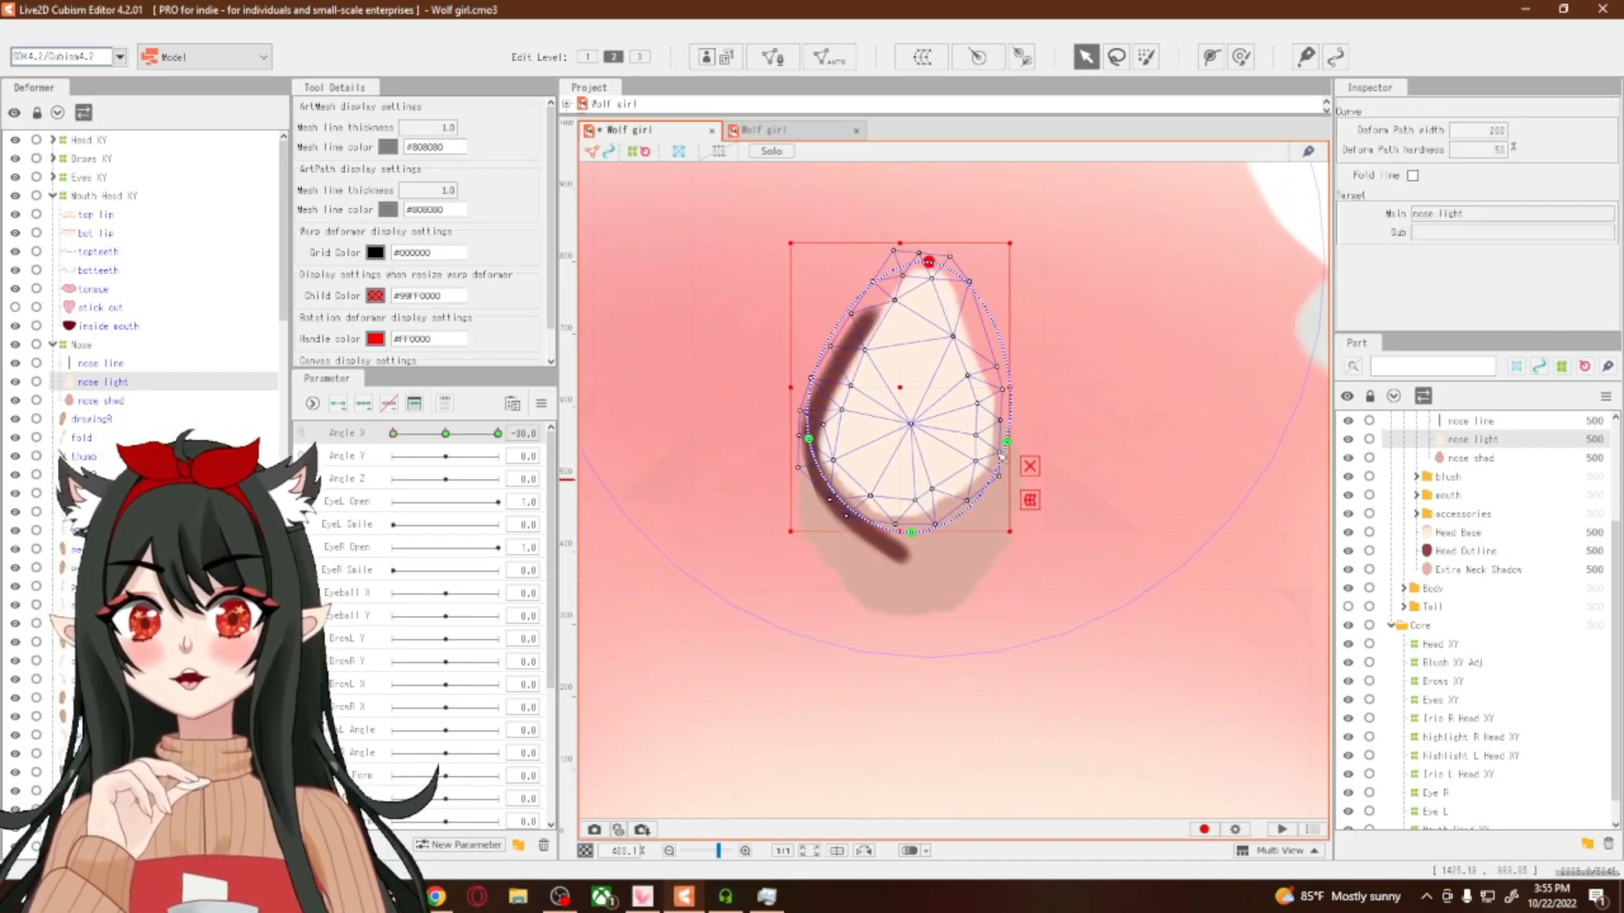
pyautogui.moveTo(1009, 443); pyautogui.dragTo(999, 449)
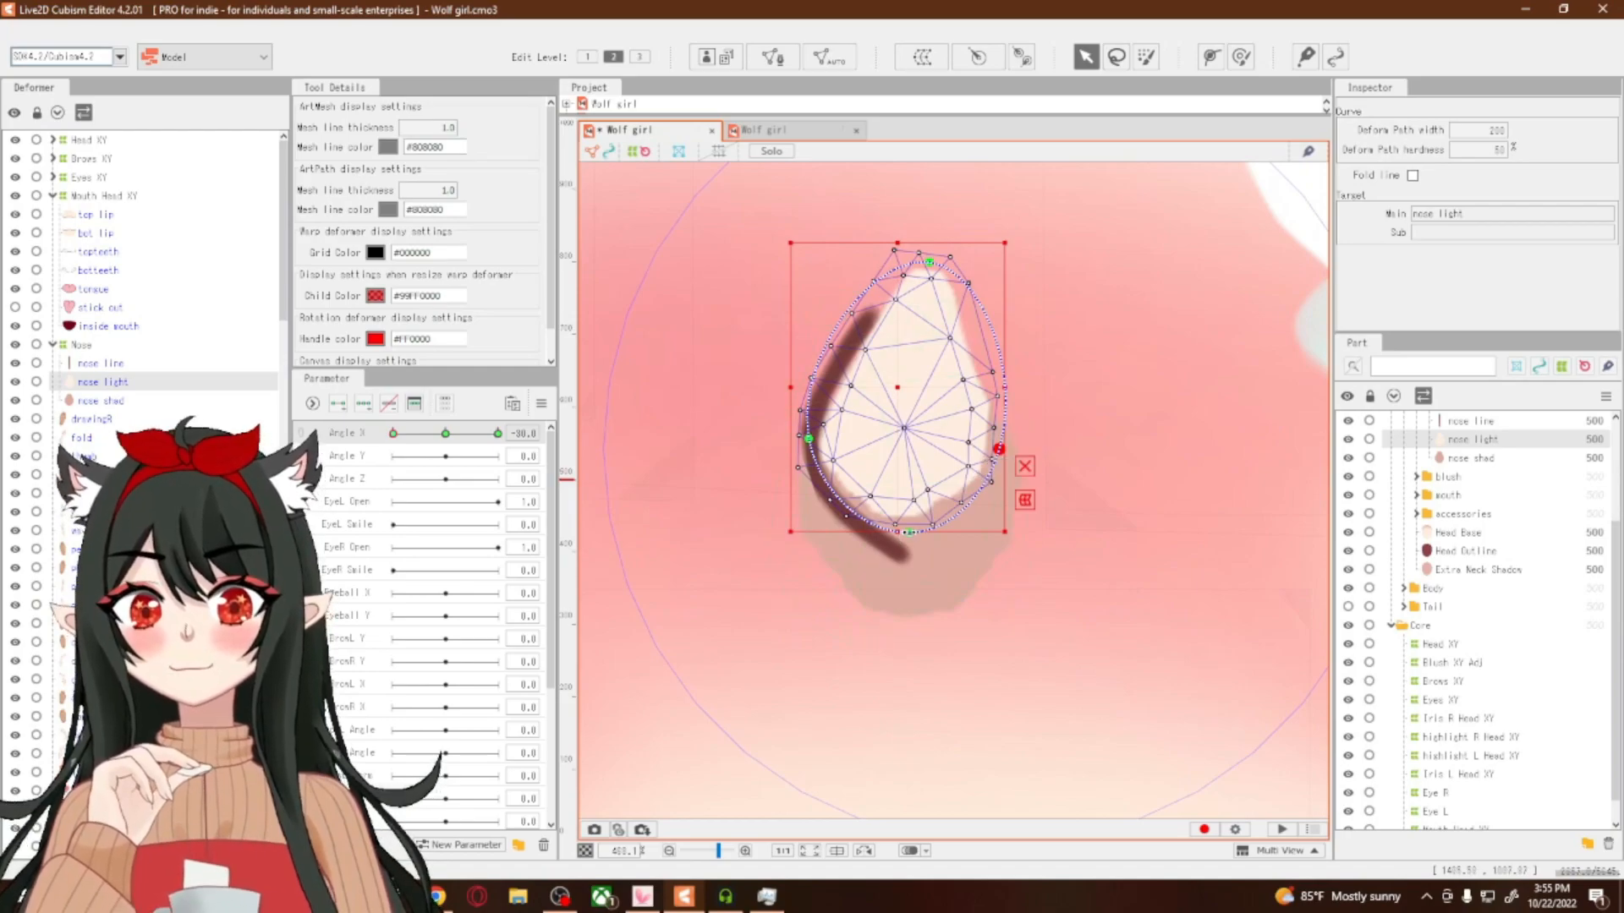
pyautogui.click(1025, 466)
pyautogui.moveTo(909, 533); pyautogui.dragTo(888, 549)
# Deform the nose shad mesh's path so the shadow tucks behind the nose line and extends toward the near cheek
pyautogui.click(833, 489)
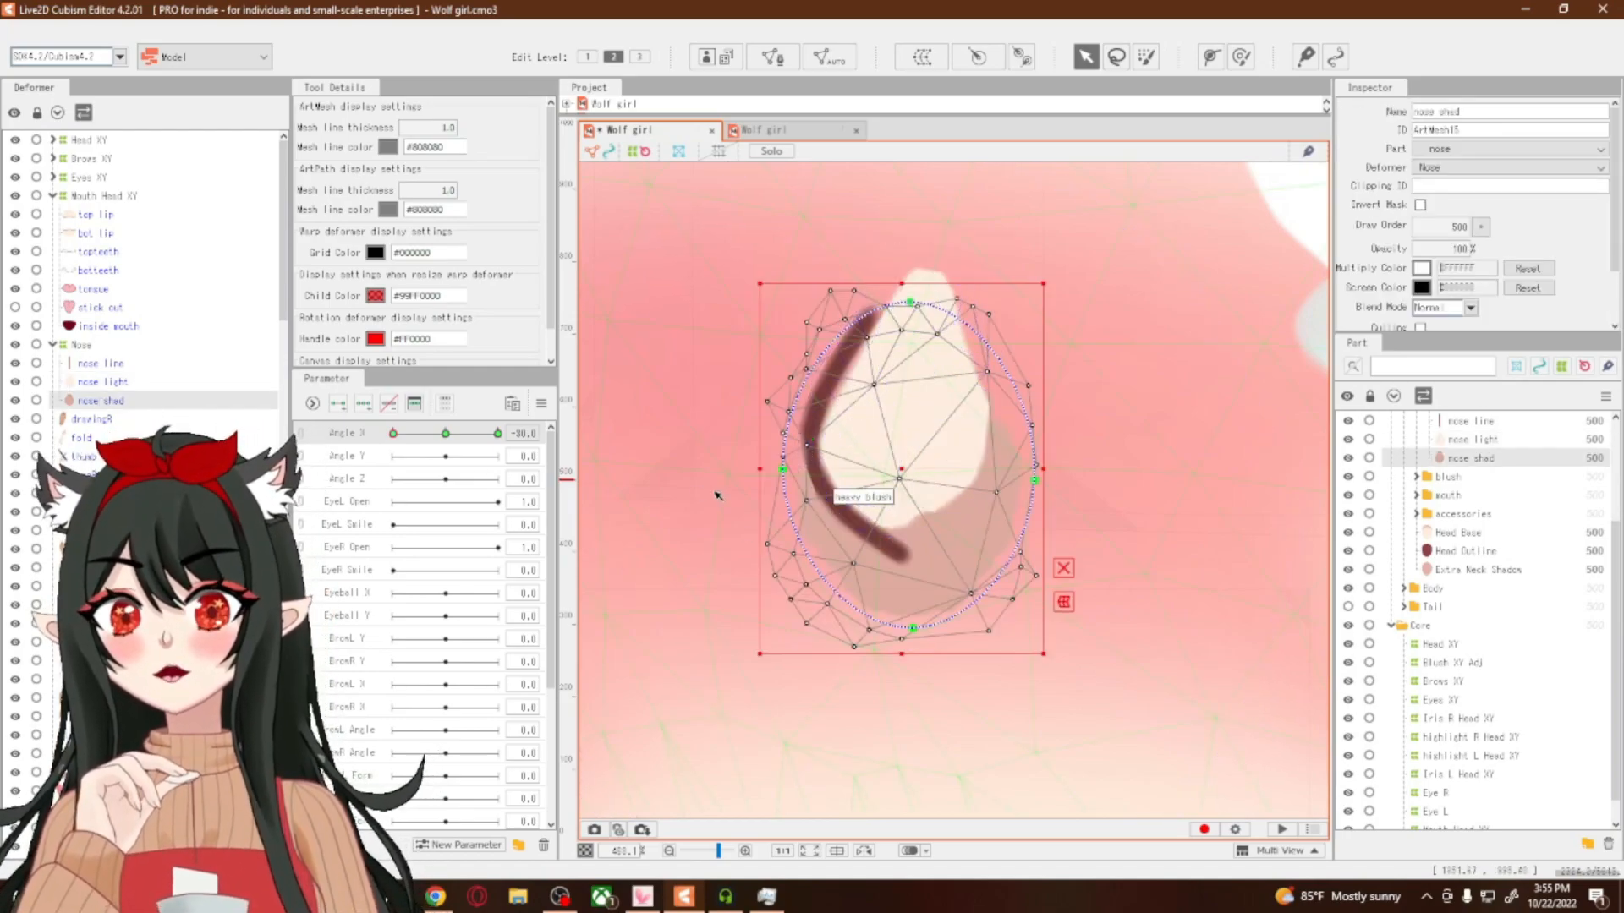
pyautogui.moveTo(782, 468); pyautogui.dragTo(805, 473)
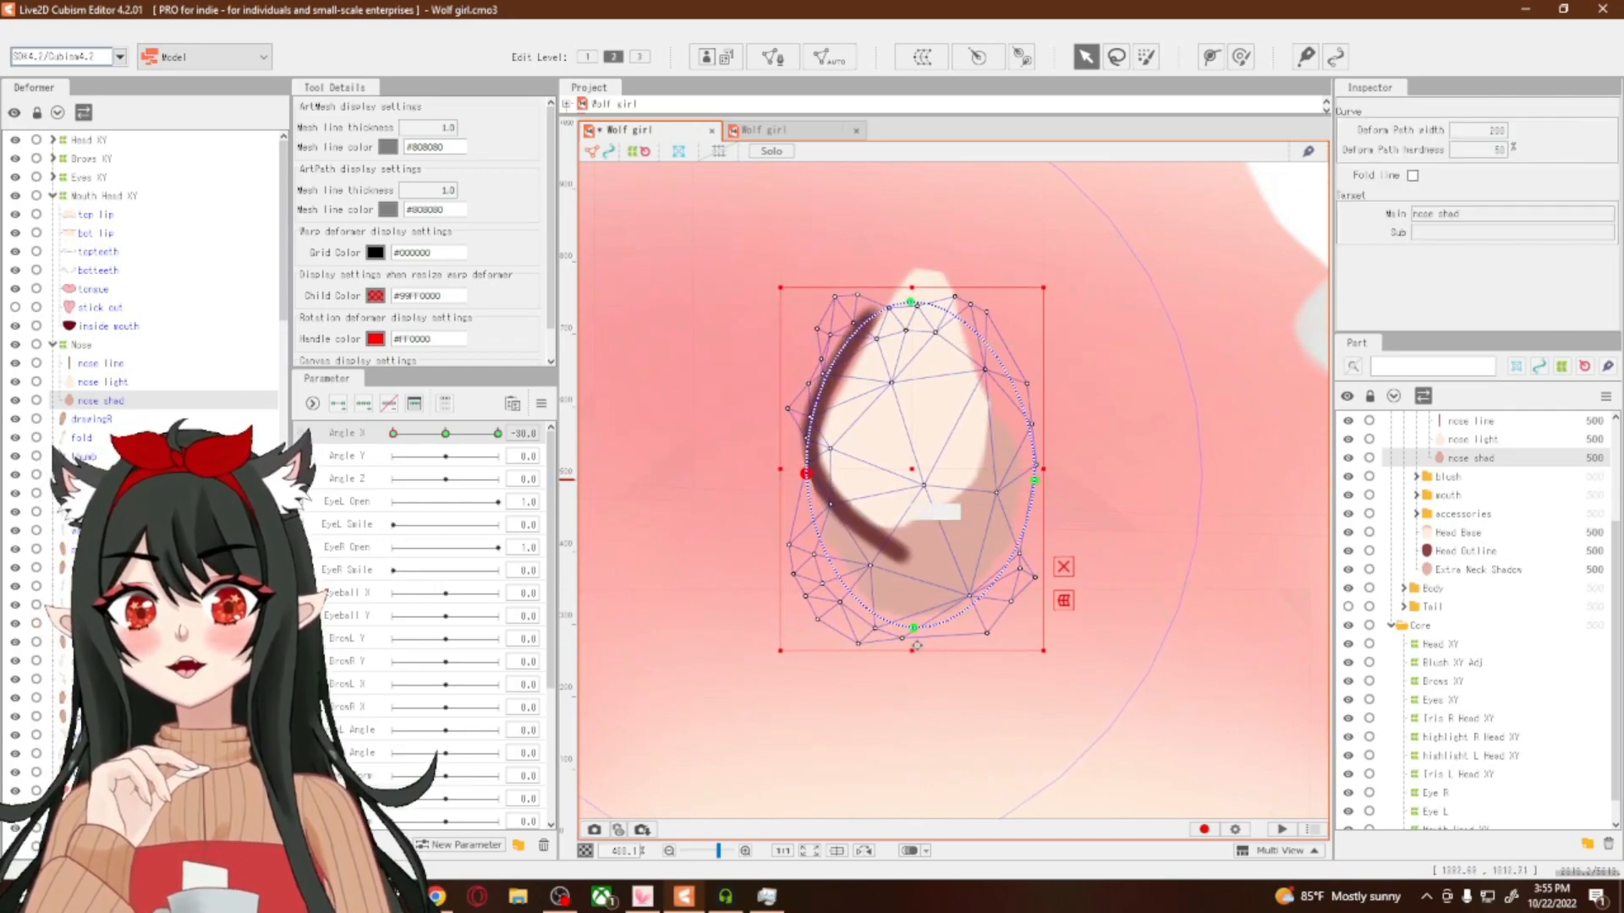
pyautogui.moveTo(913, 630); pyautogui.dragTo(1011, 581)
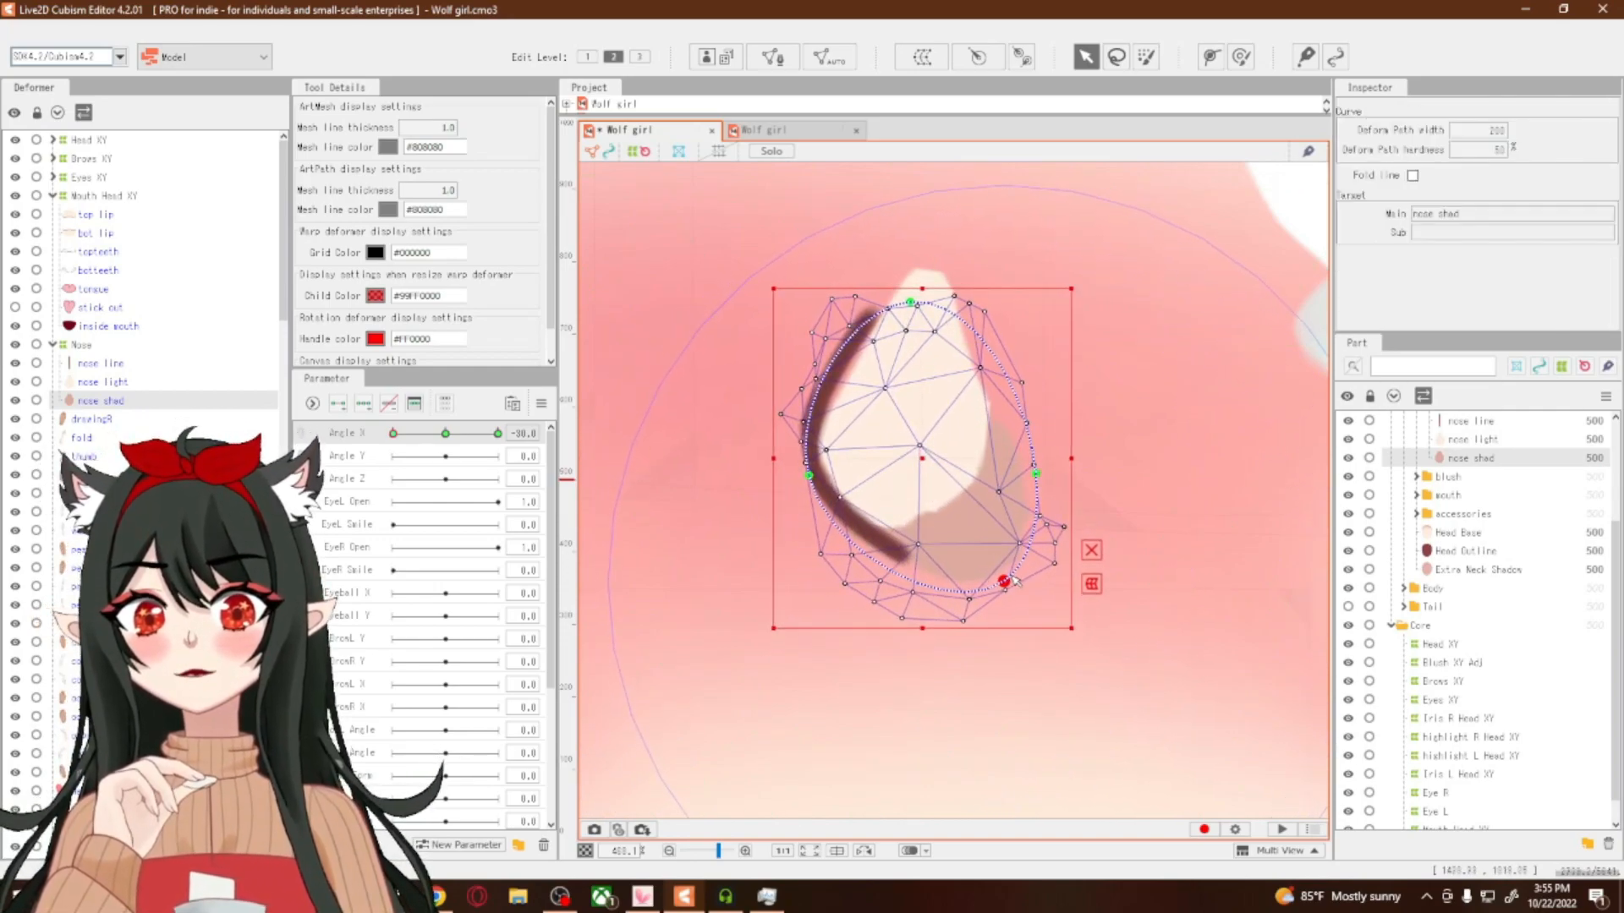
pyautogui.moveTo(1035, 473); pyautogui.dragTo(1068, 433)
pyautogui.moveTo(912, 301); pyautogui.dragTo(925, 277)
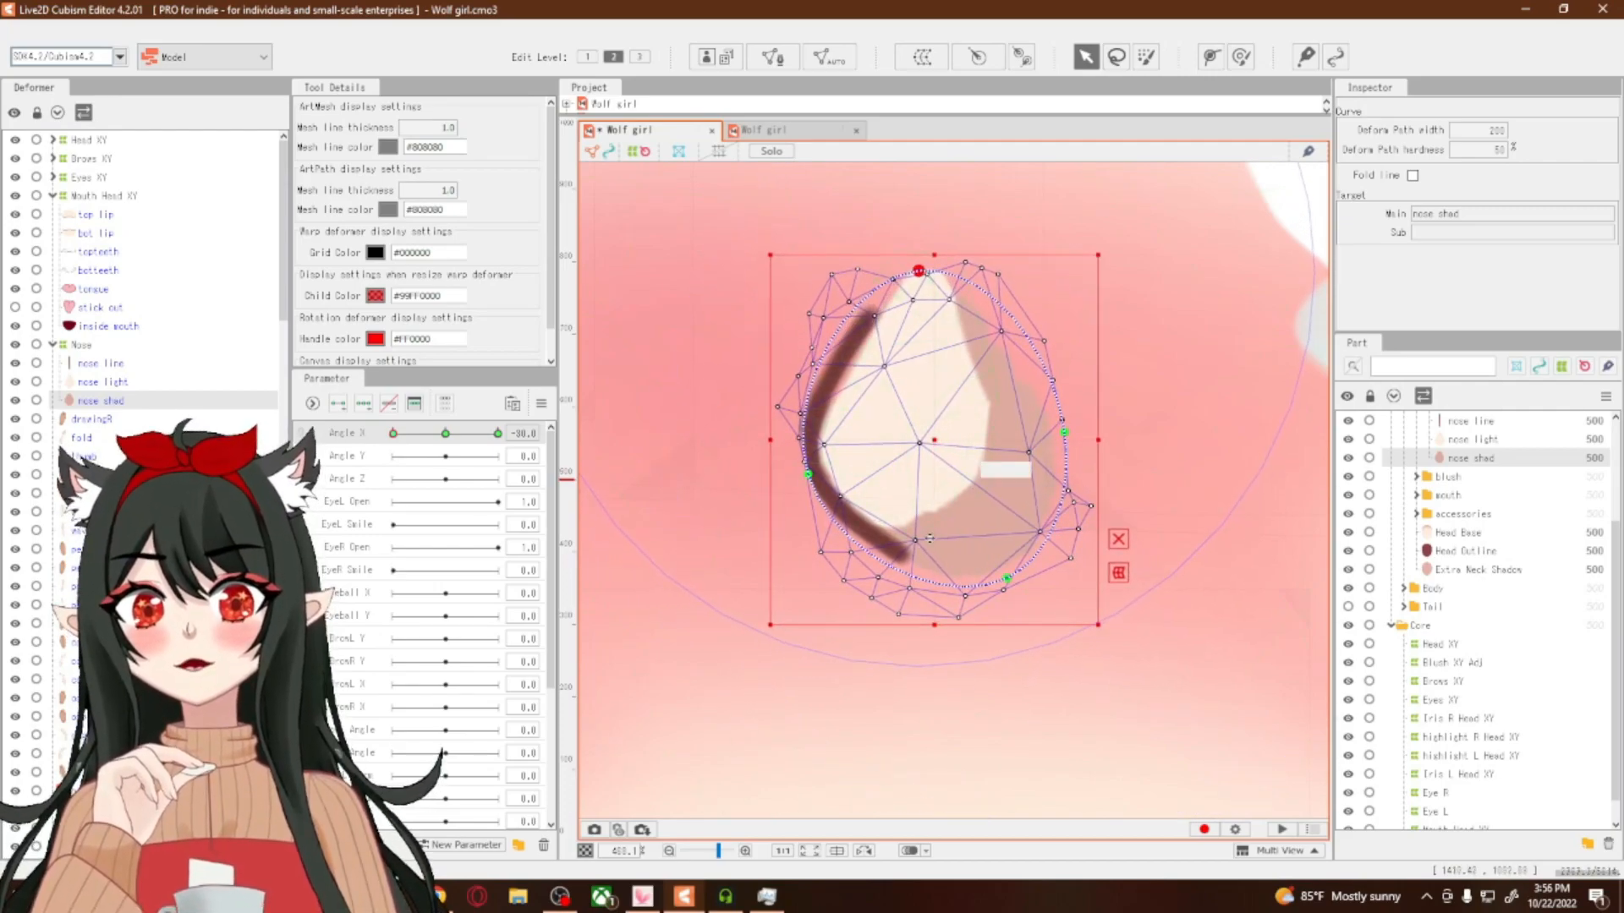
# Pull the outer and lower path points of the nose shad mesh in closer to the nose light
pyautogui.scroll(-5, 964, 602)
pyautogui.scroll(2, 960, 603)
pyautogui.moveTo(998, 463); pyautogui.dragTo(989, 462)
pyautogui.moveTo(970, 537); pyautogui.dragTo(964, 536)
pyautogui.moveTo(988, 463); pyautogui.dragTo(973, 461)
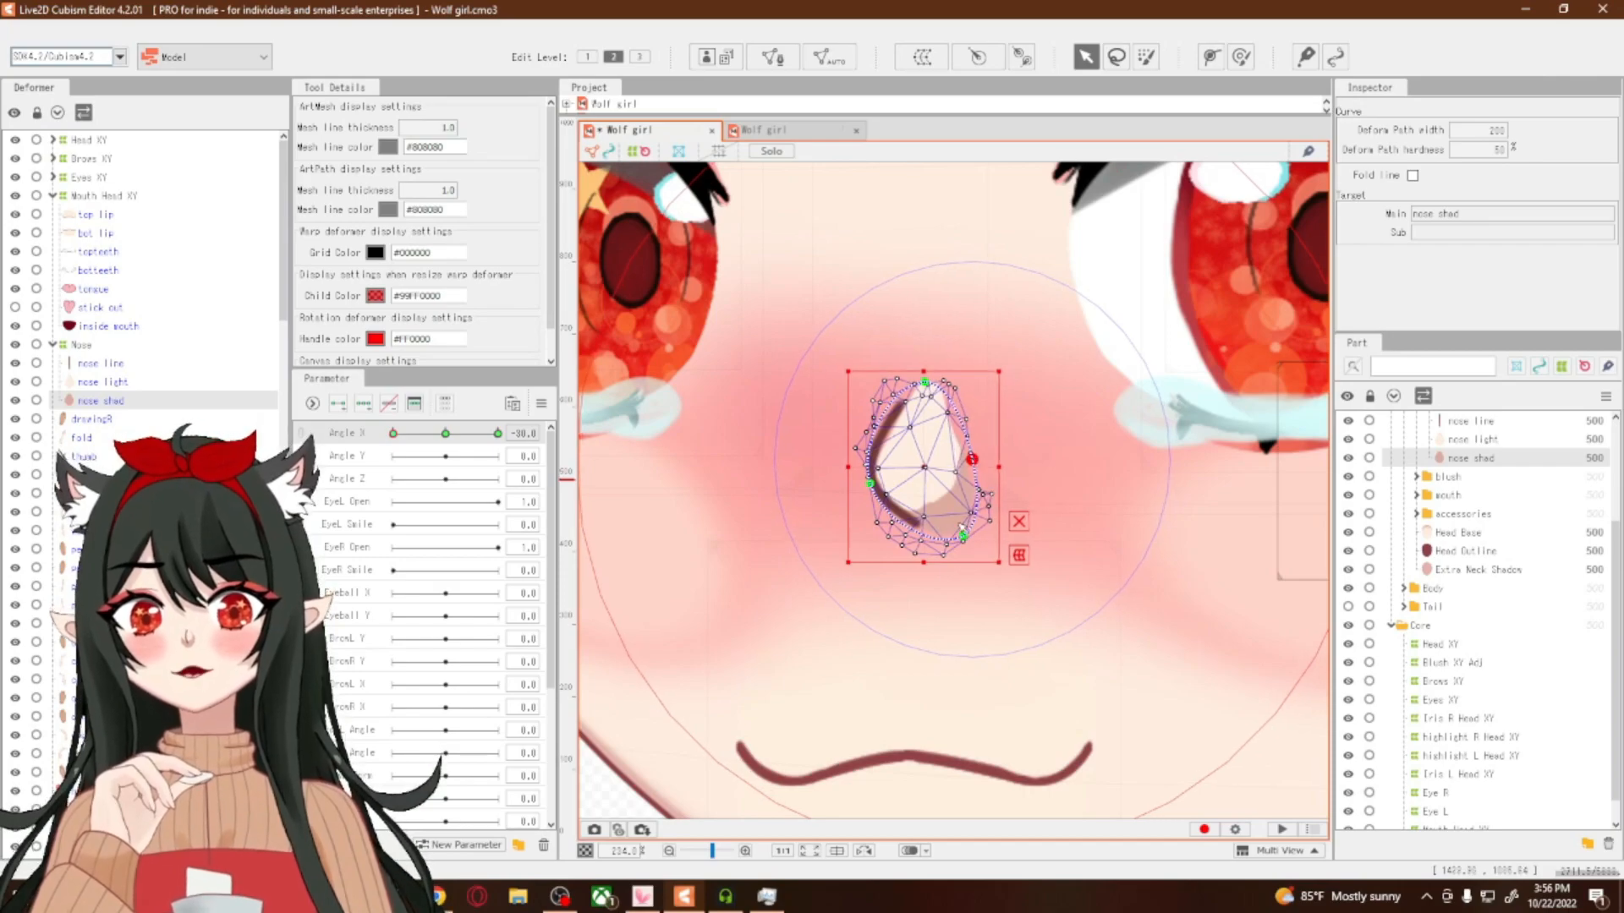
pyautogui.moveTo(964, 538); pyautogui.dragTo(959, 538)
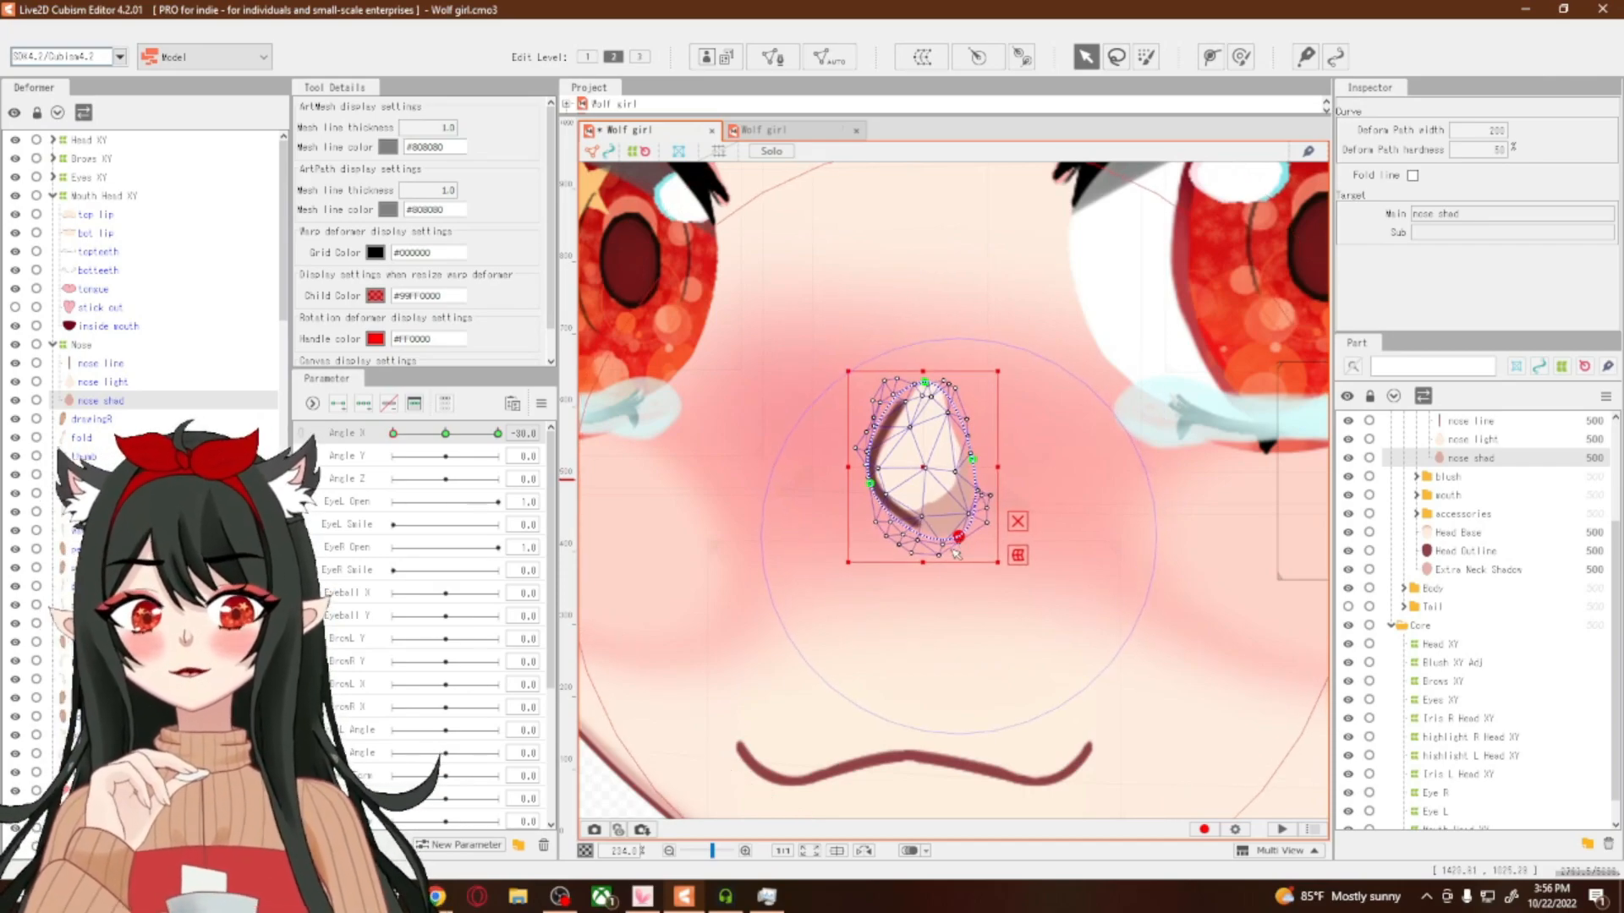
pyautogui.scroll(-5, 930, 569)
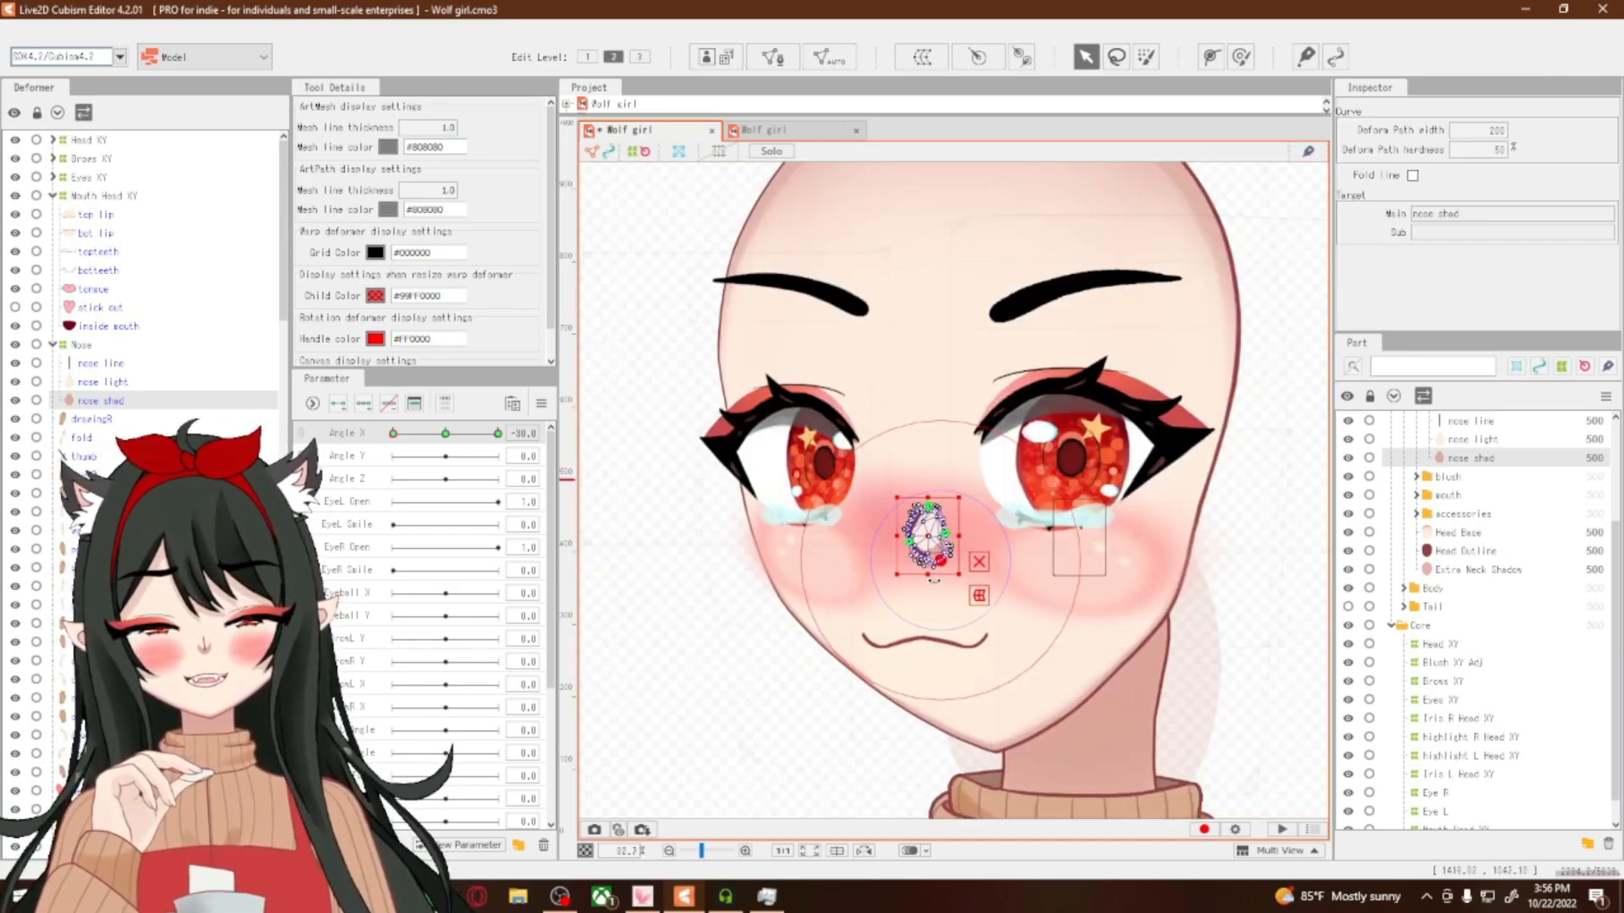
pyautogui.scroll(5, 986, 644)
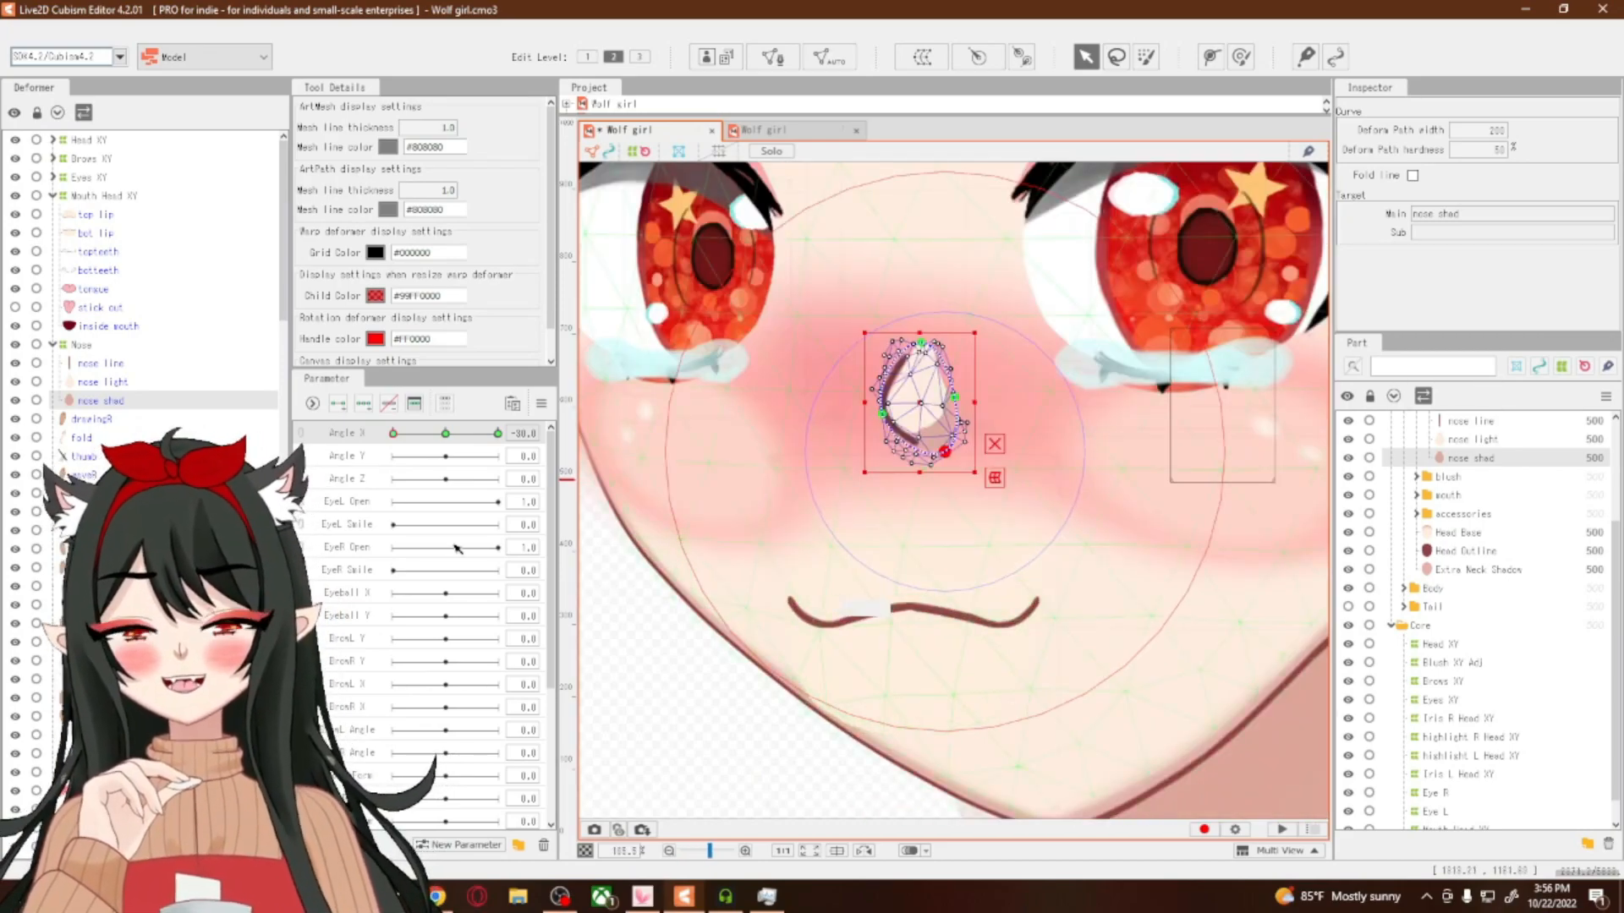
# Set Mouth Open to 1.0 and shift the Mouth Head XY deformer slightly toward the near cheek, centring the open mouth under the nose
pyautogui.scroll(-3, 503, 706)
pyautogui.moveTo(394, 636); pyautogui.dragTo(497, 636)
pyautogui.scroll(-6, 971, 726)
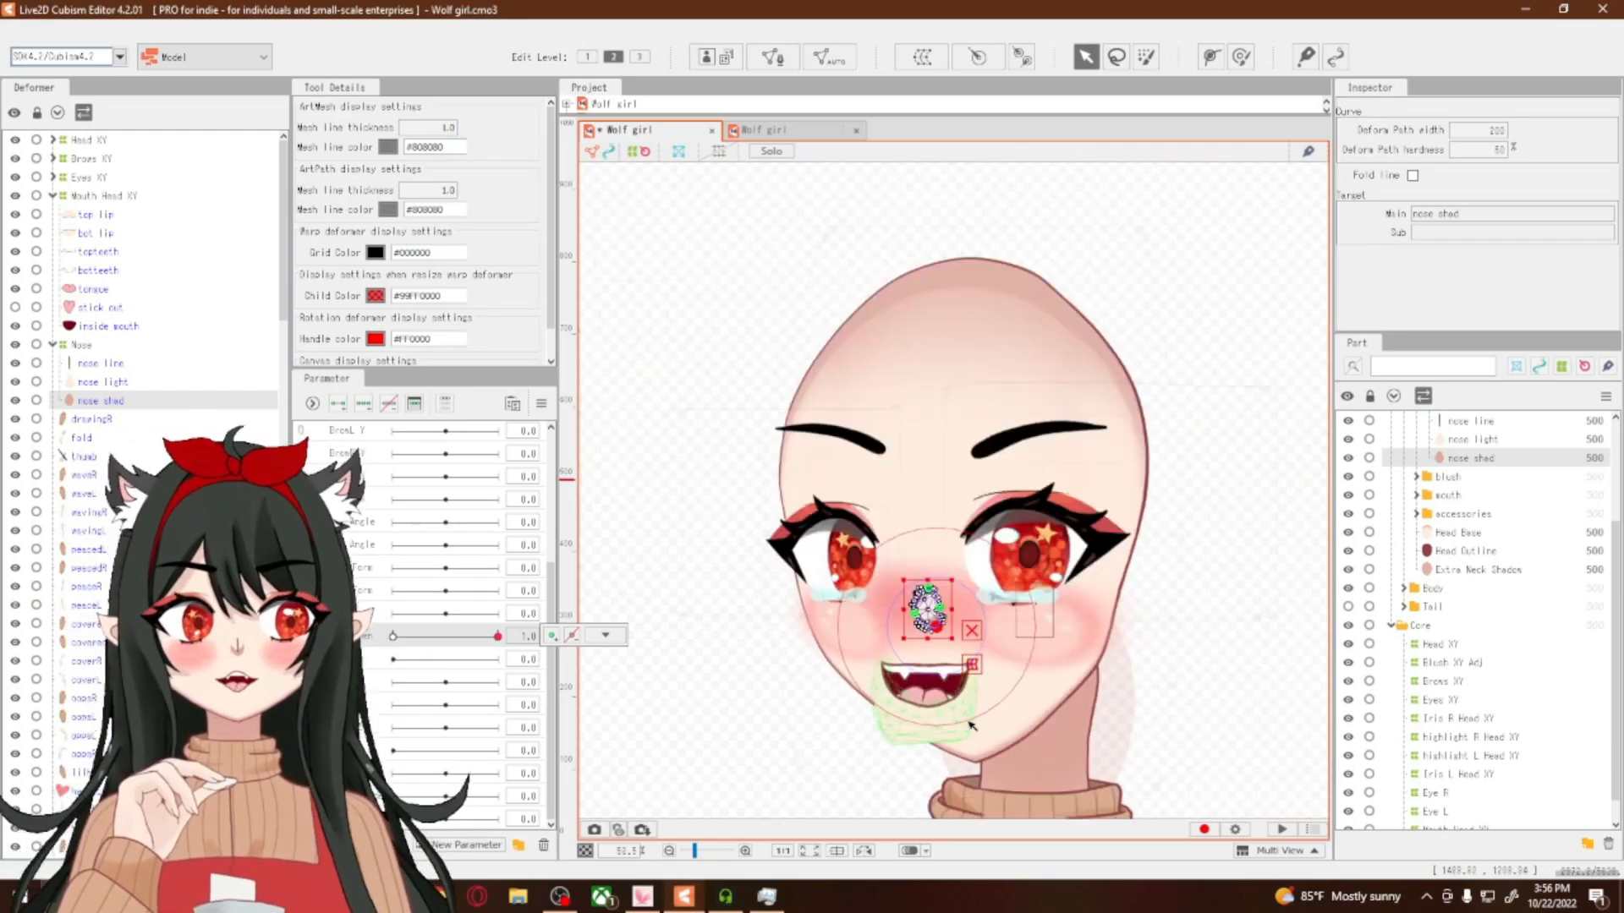
pyautogui.scroll(6, 964, 711)
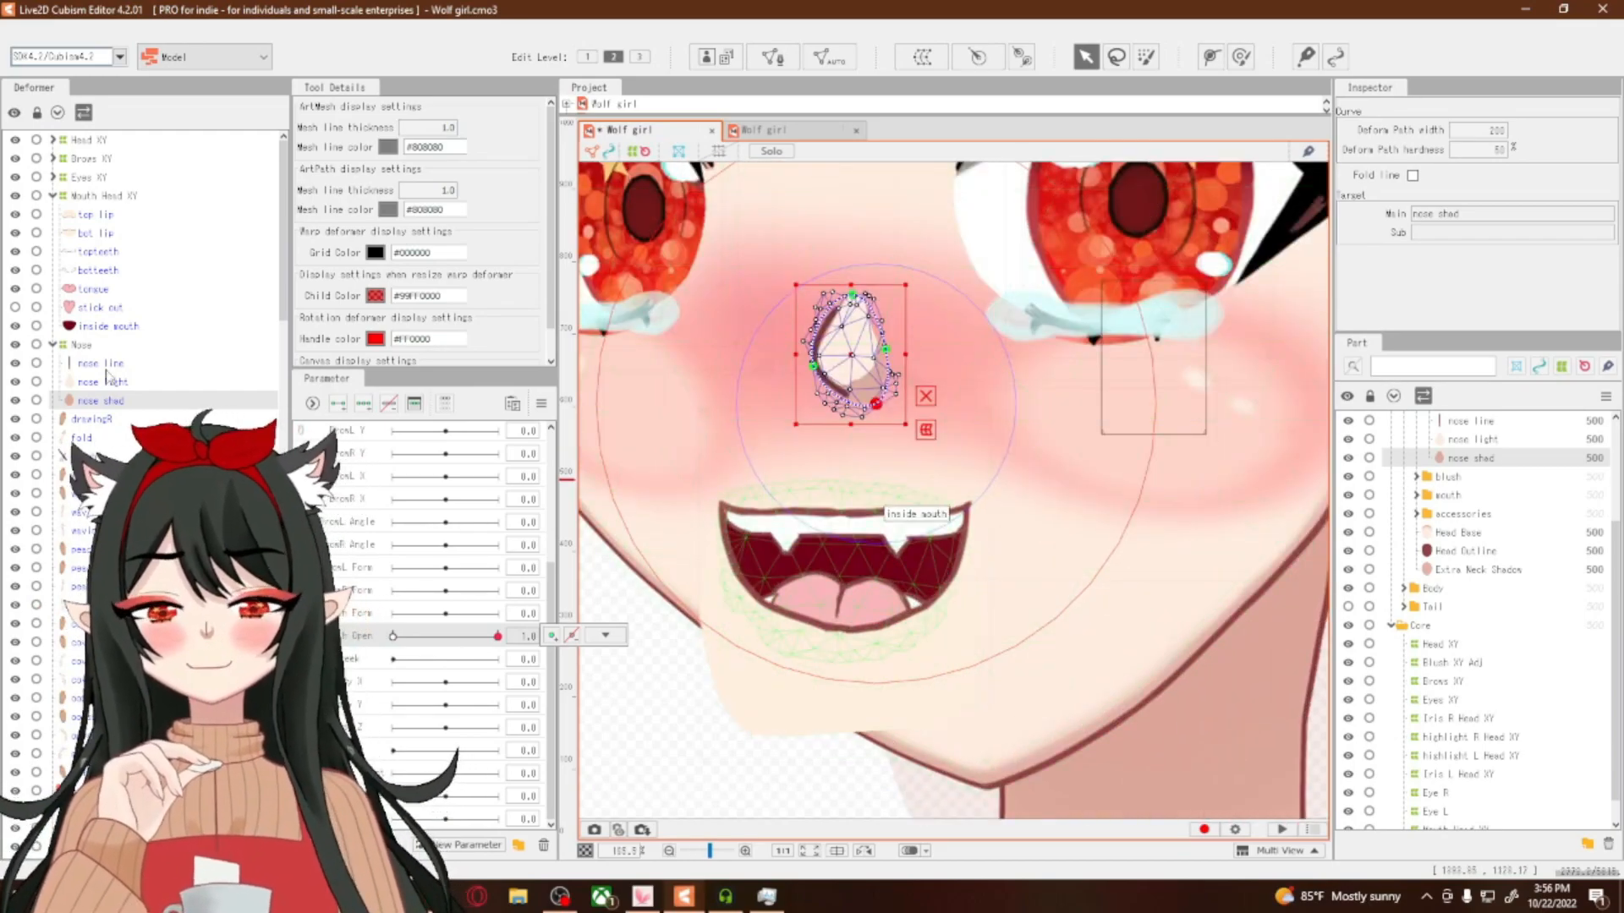
pyautogui.click(88, 196)
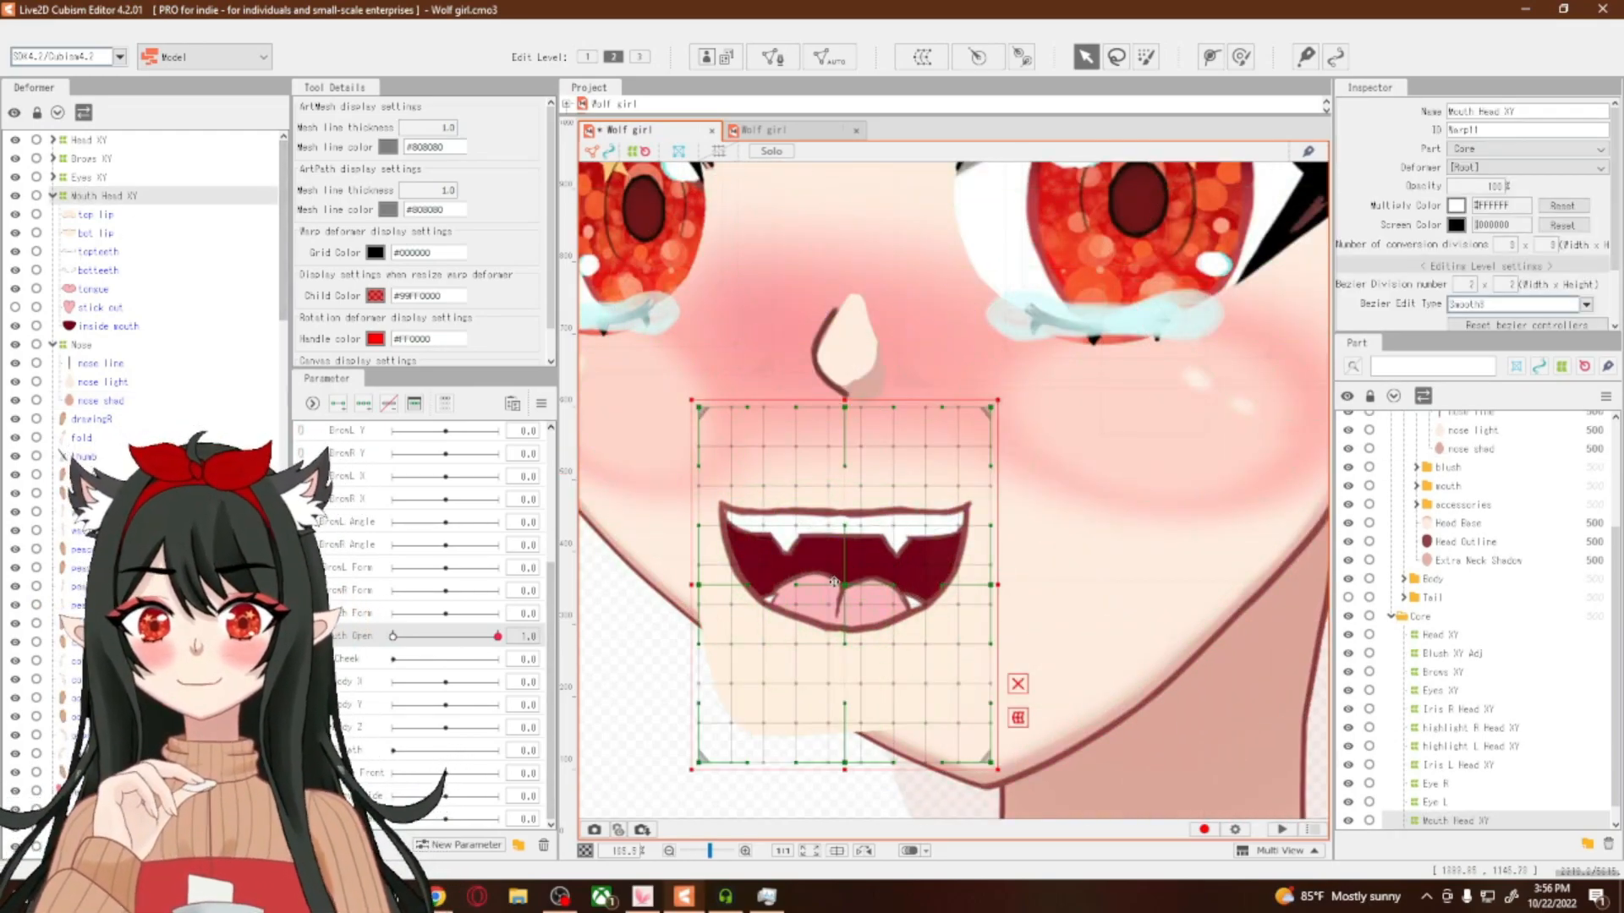
pyautogui.moveTo(849, 584); pyautogui.dragTo(872, 586)
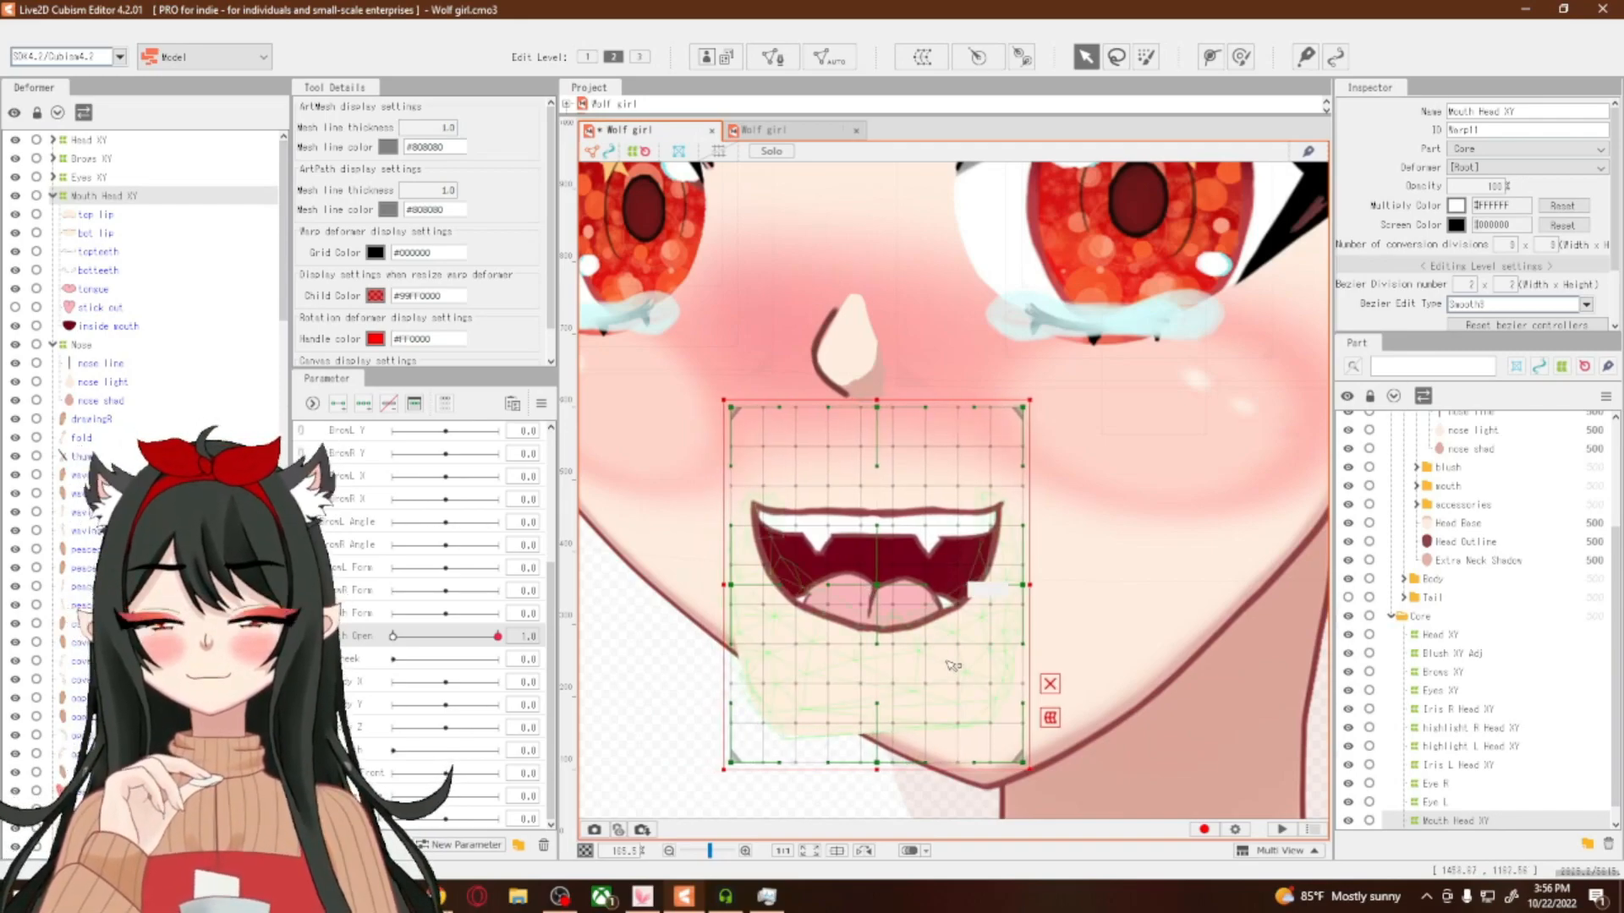
pyautogui.scroll(-5, 953, 663)
pyautogui.scroll(4, 984, 563)
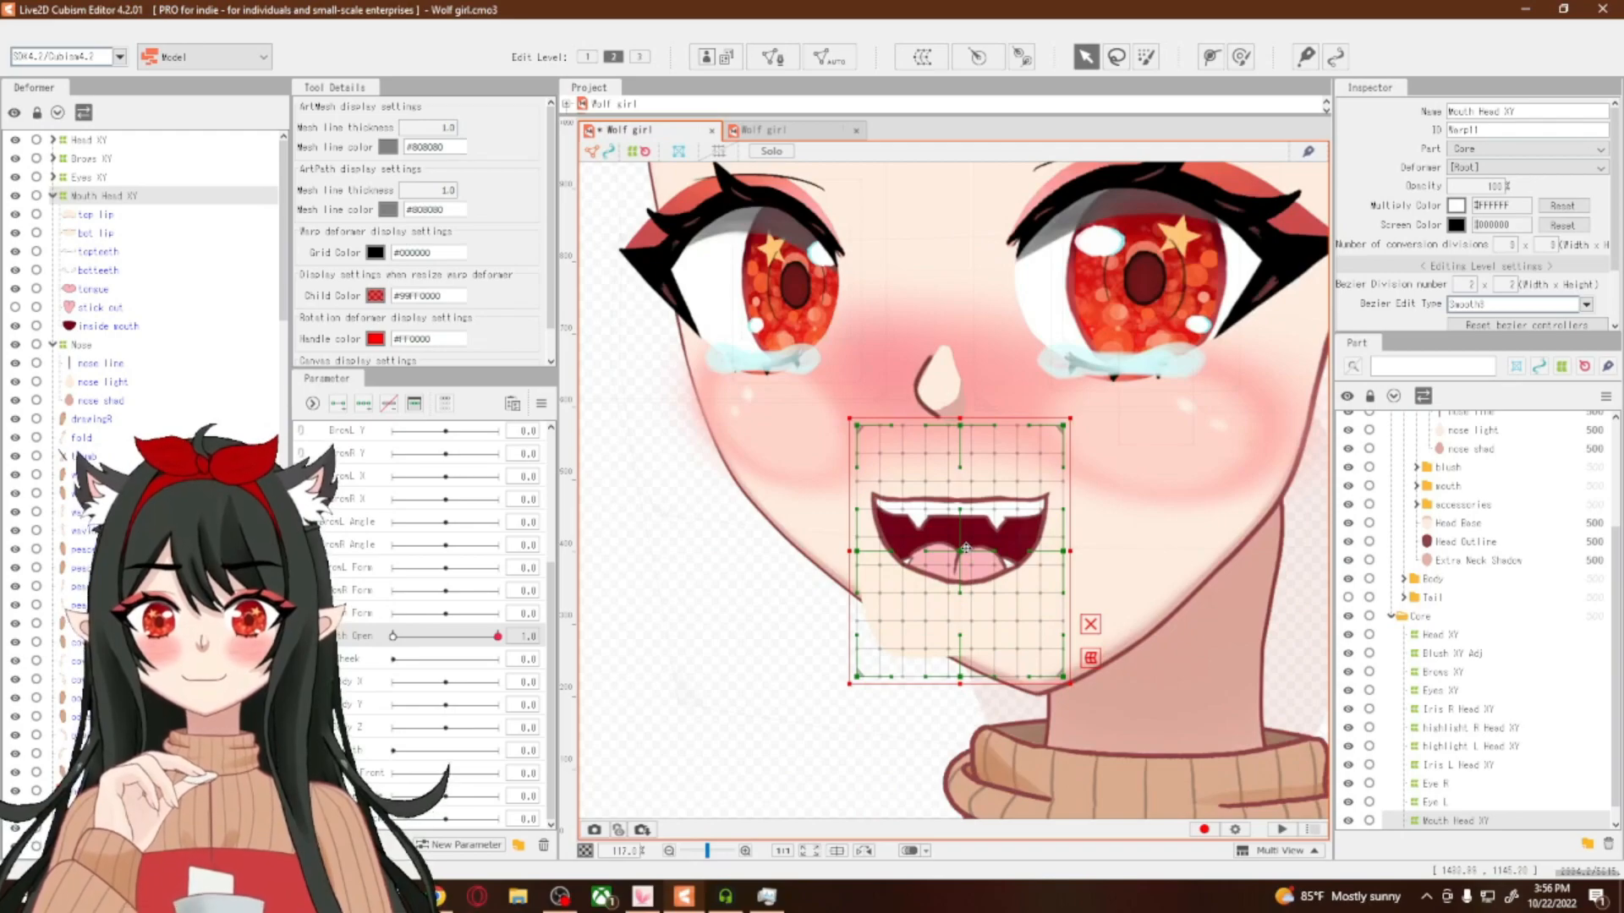
pyautogui.moveTo(965, 549); pyautogui.dragTo(962, 549)
pyautogui.scroll(2, 1021, 660)
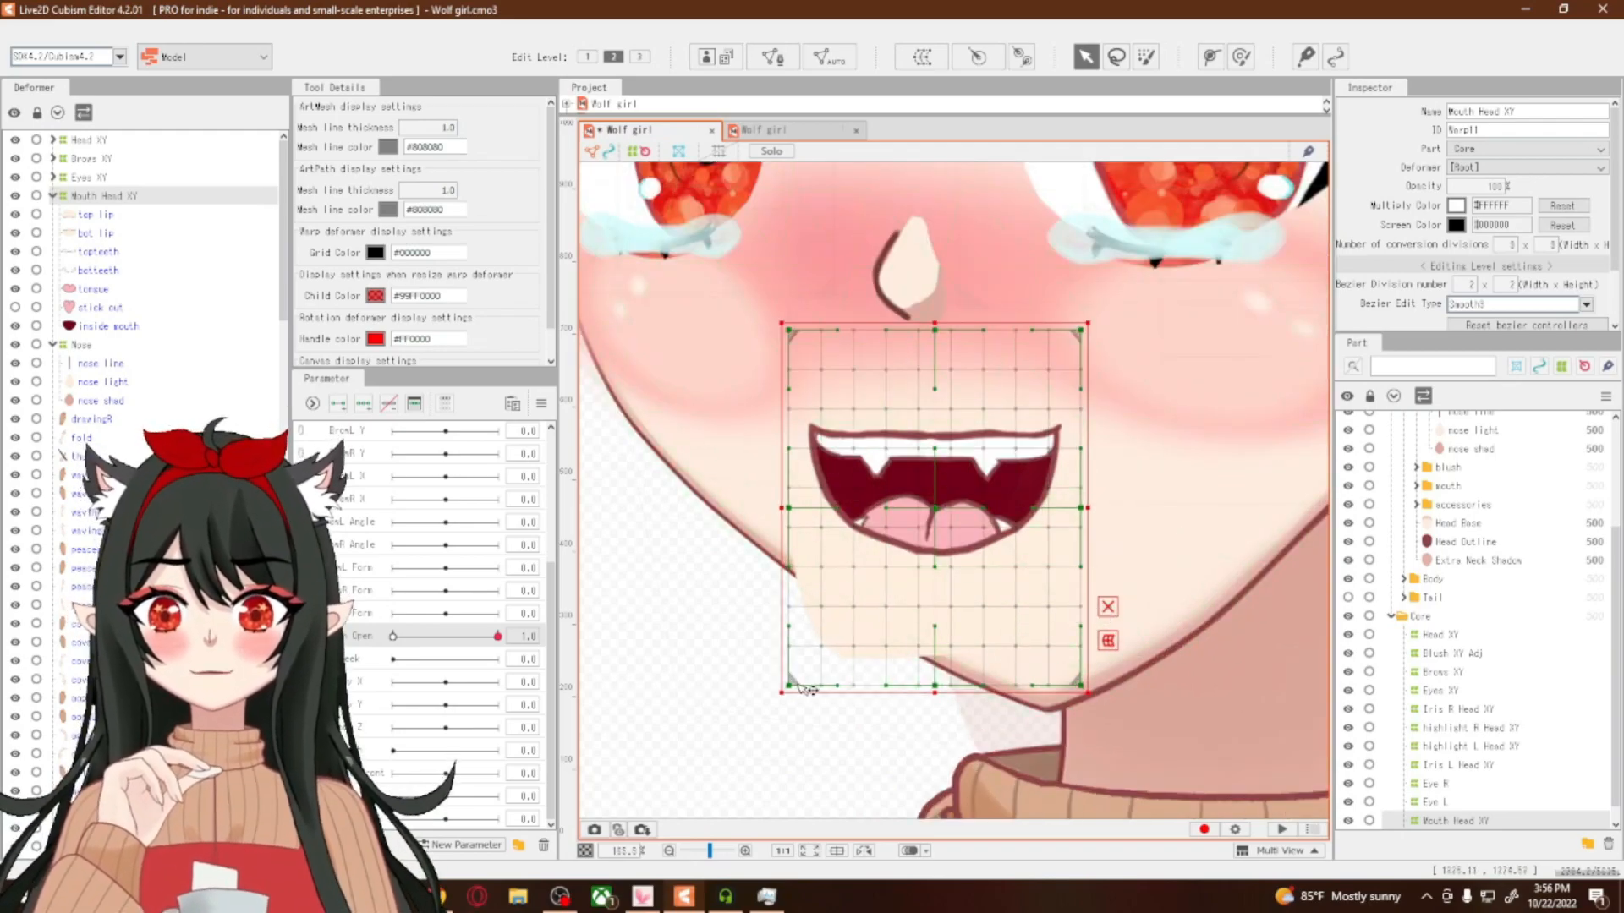
# Reshape the Mouth Head XY deformer at Angle X -30, pulling its lower corners and edges along the jawline and its far upper corner inward
pyautogui.moveTo(802, 690); pyautogui.dragTo(1129, 690)
pyautogui.moveTo(875, 685); pyautogui.dragTo(905, 641)
pyautogui.moveTo(990, 683); pyautogui.dragTo(1001, 672)
pyautogui.moveTo(1120, 683); pyautogui.dragTo(1109, 657)
pyautogui.moveTo(1008, 671); pyautogui.dragTo(986, 669)
pyautogui.moveTo(902, 640); pyautogui.dragTo(879, 631)
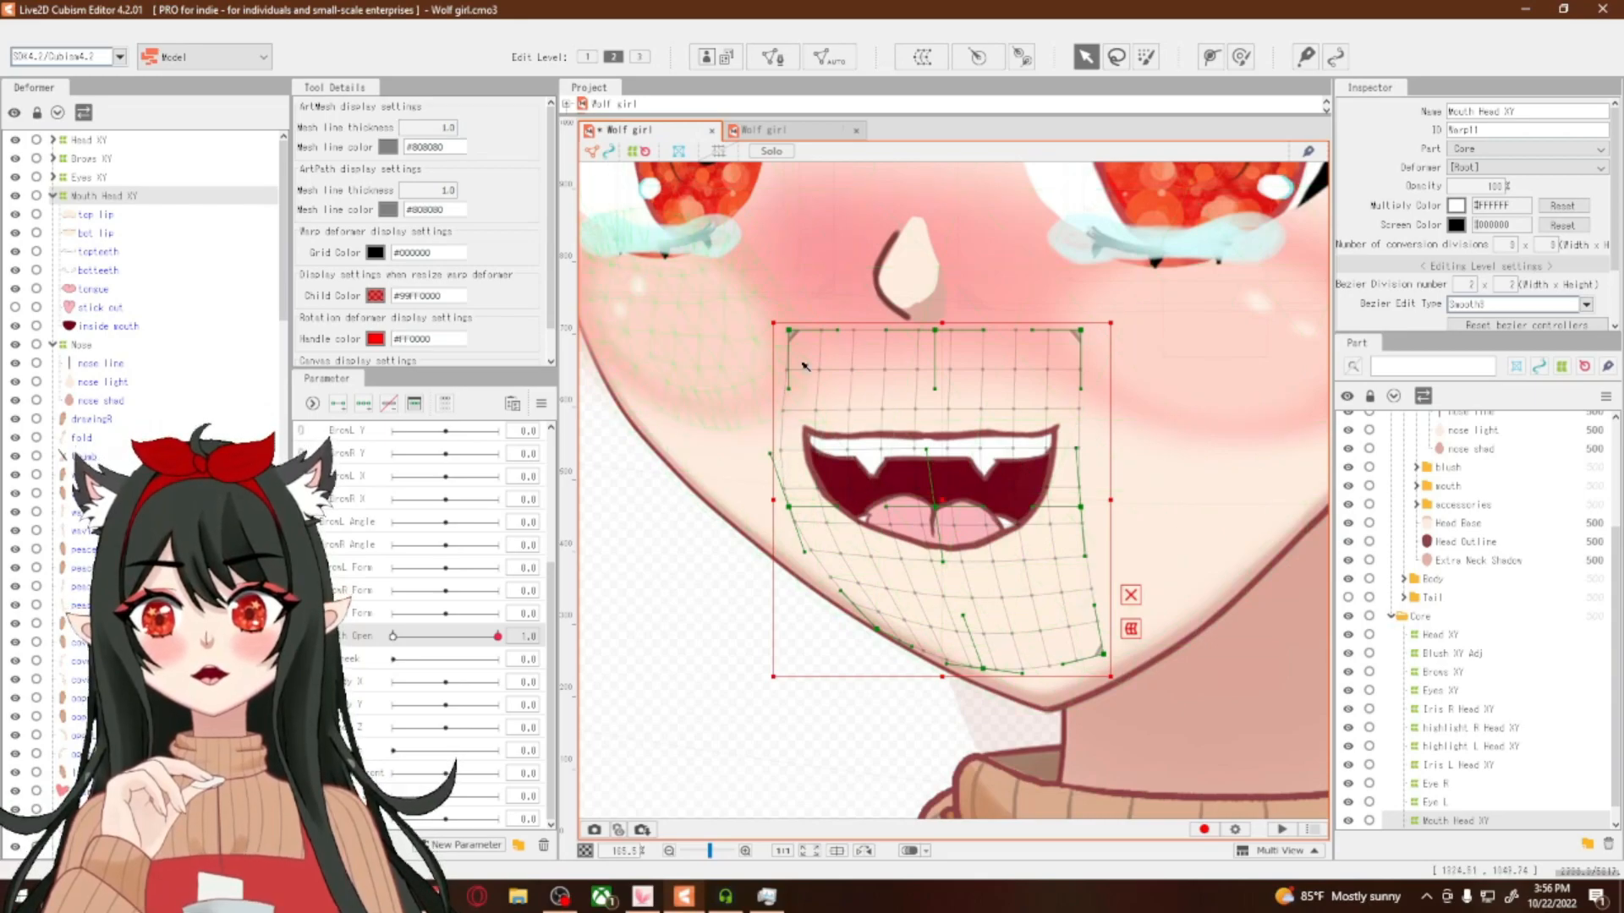
pyautogui.moveTo(801, 337); pyautogui.dragTo(822, 335)
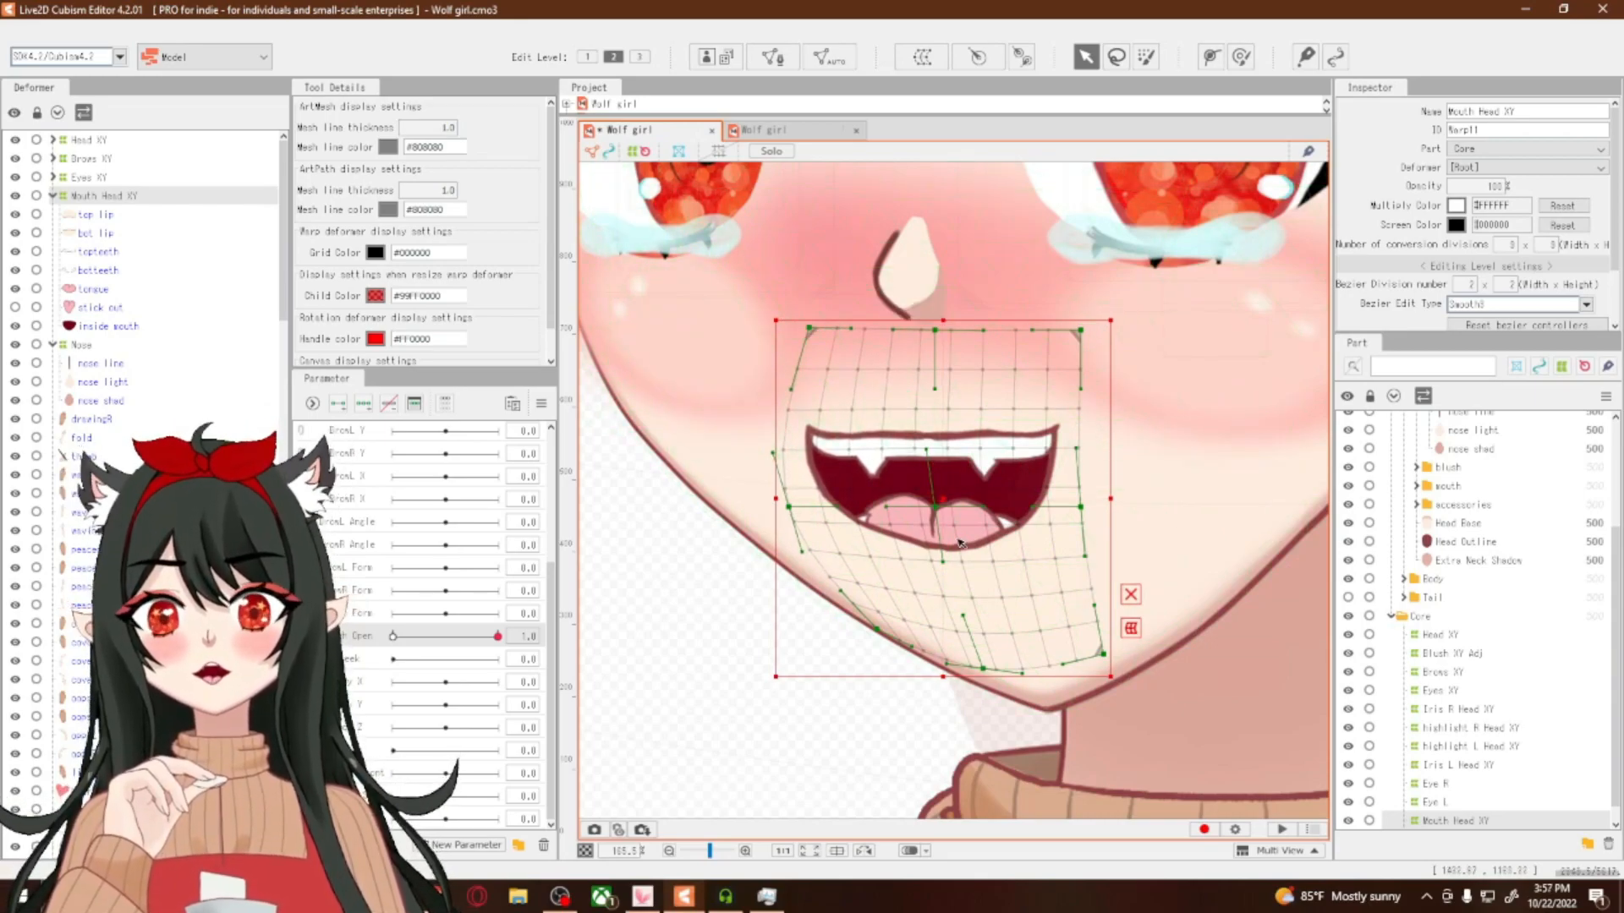
# Shift the Mouth Head XY deformer's centre point slightly toward the far cheek and adjust its vertical bezier handles to smooth the grid
pyautogui.scroll(2, 961, 554)
pyautogui.click(1189, 610)
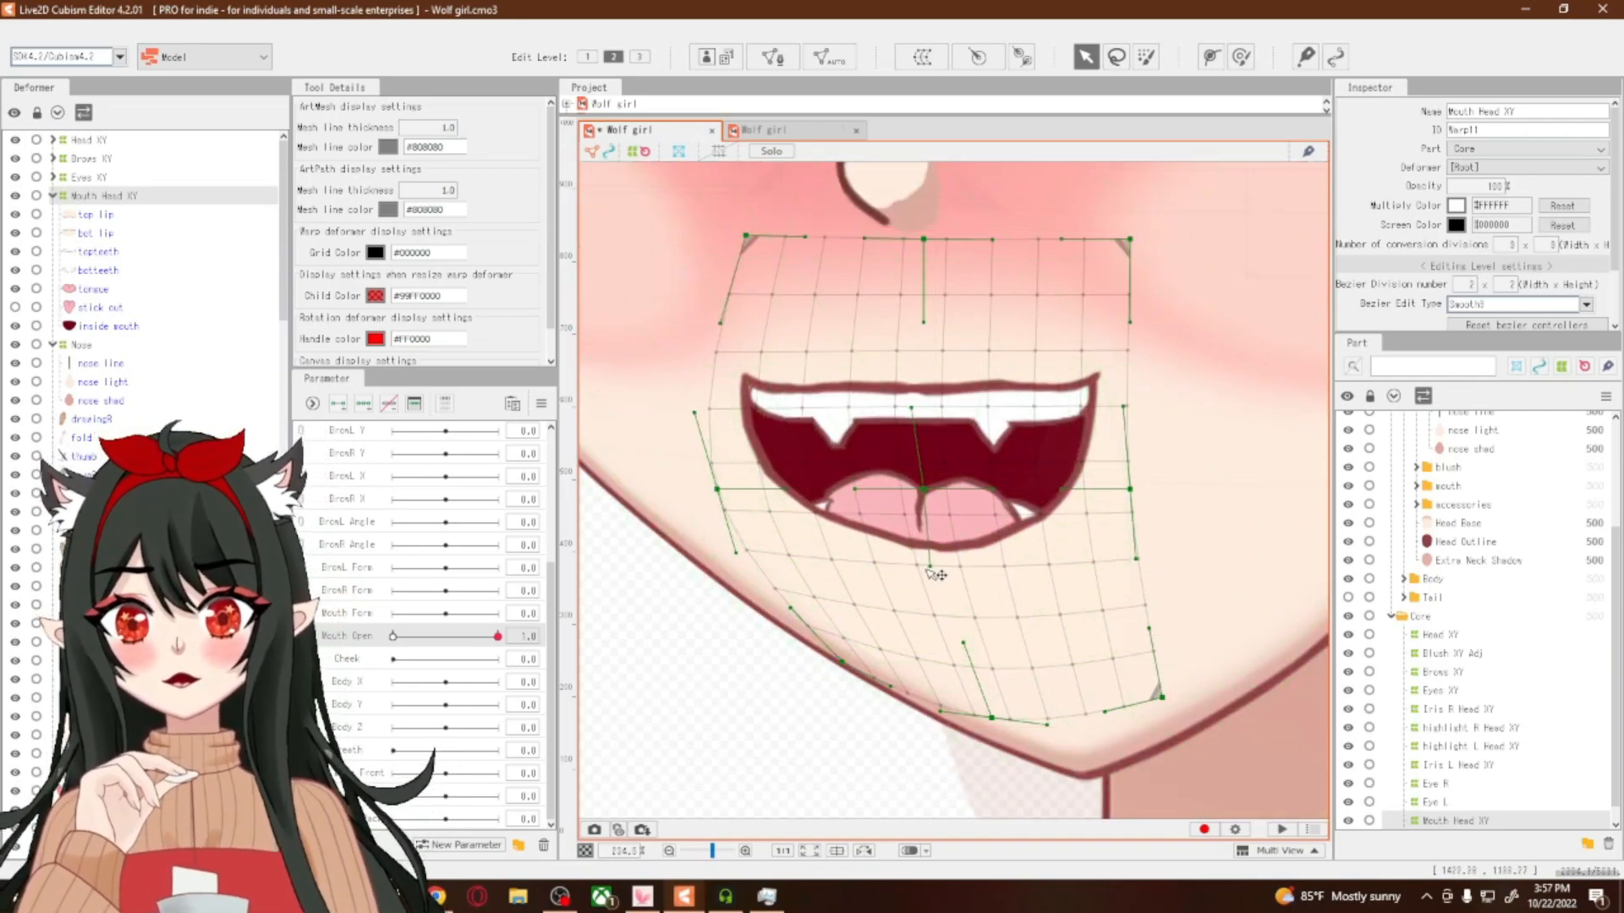
pyautogui.moveTo(935, 497); pyautogui.dragTo(917, 497)
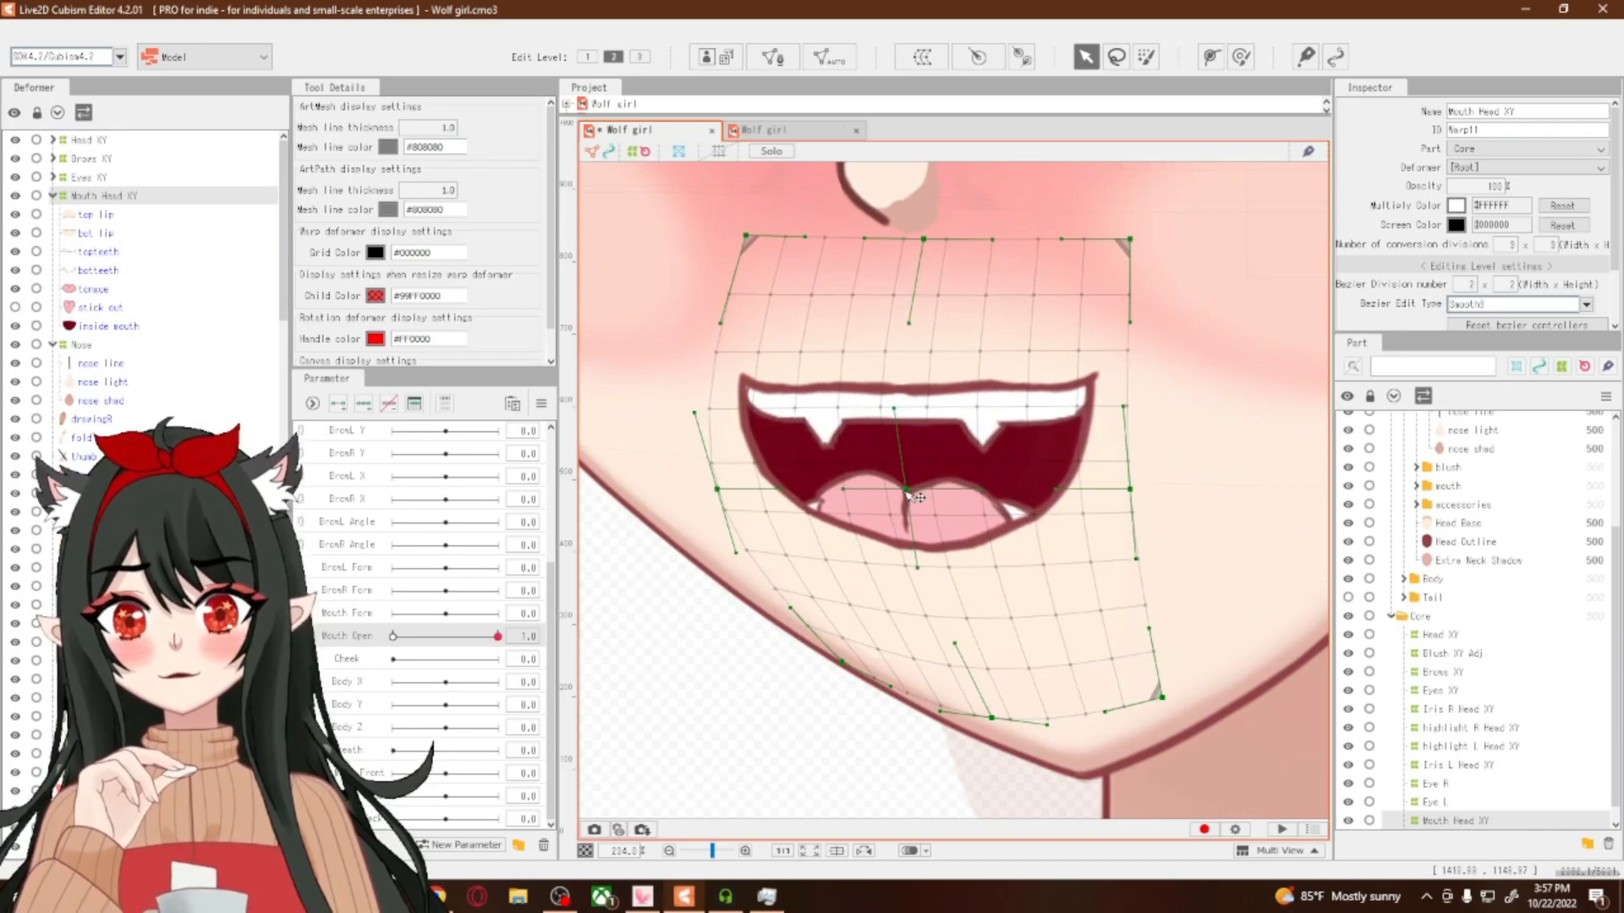
pyautogui.moveTo(918, 567); pyautogui.dragTo(934, 568)
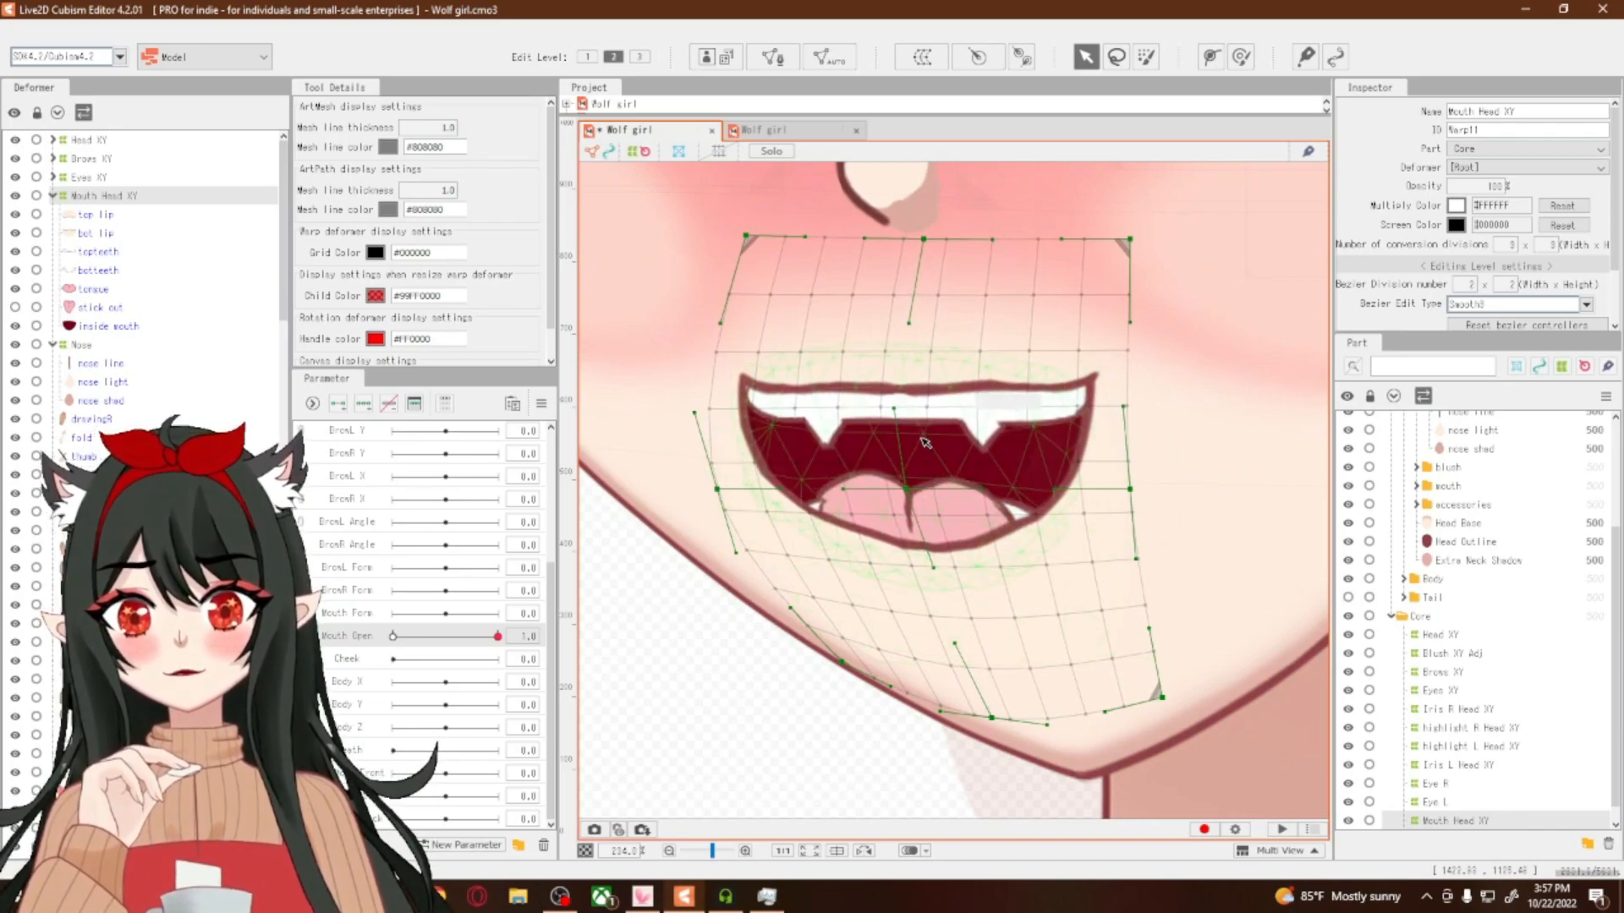
pyautogui.moveTo(903, 412); pyautogui.dragTo(919, 412)
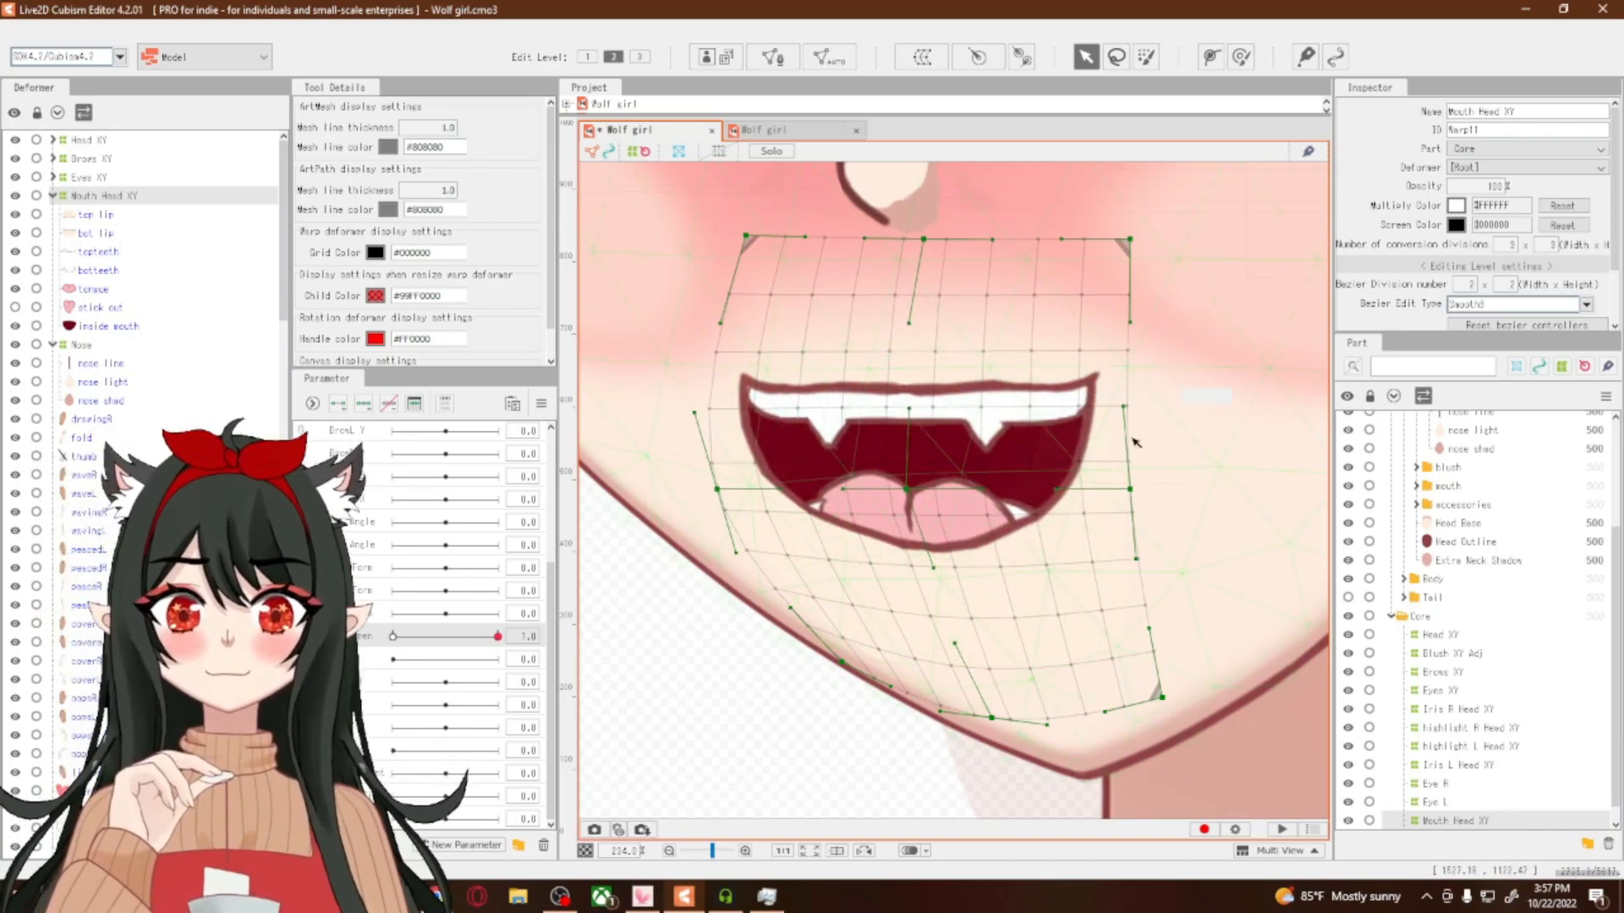
# Set Mouth Open to 0 and narrow the Mouth Head XY deformer slightly from the far-cheek side
pyautogui.scroll(-5, 888, 552)
pyautogui.scroll(4, 888, 551)
pyautogui.scroll(-2, 1090, 583)
pyautogui.moveTo(497, 636); pyautogui.dragTo(392, 636)
pyautogui.moveTo(393, 635)
pyautogui.mouseDown()
pyautogui.moveTo(498, 636)
pyautogui.moveTo(392, 636)
pyautogui.mouseUp()
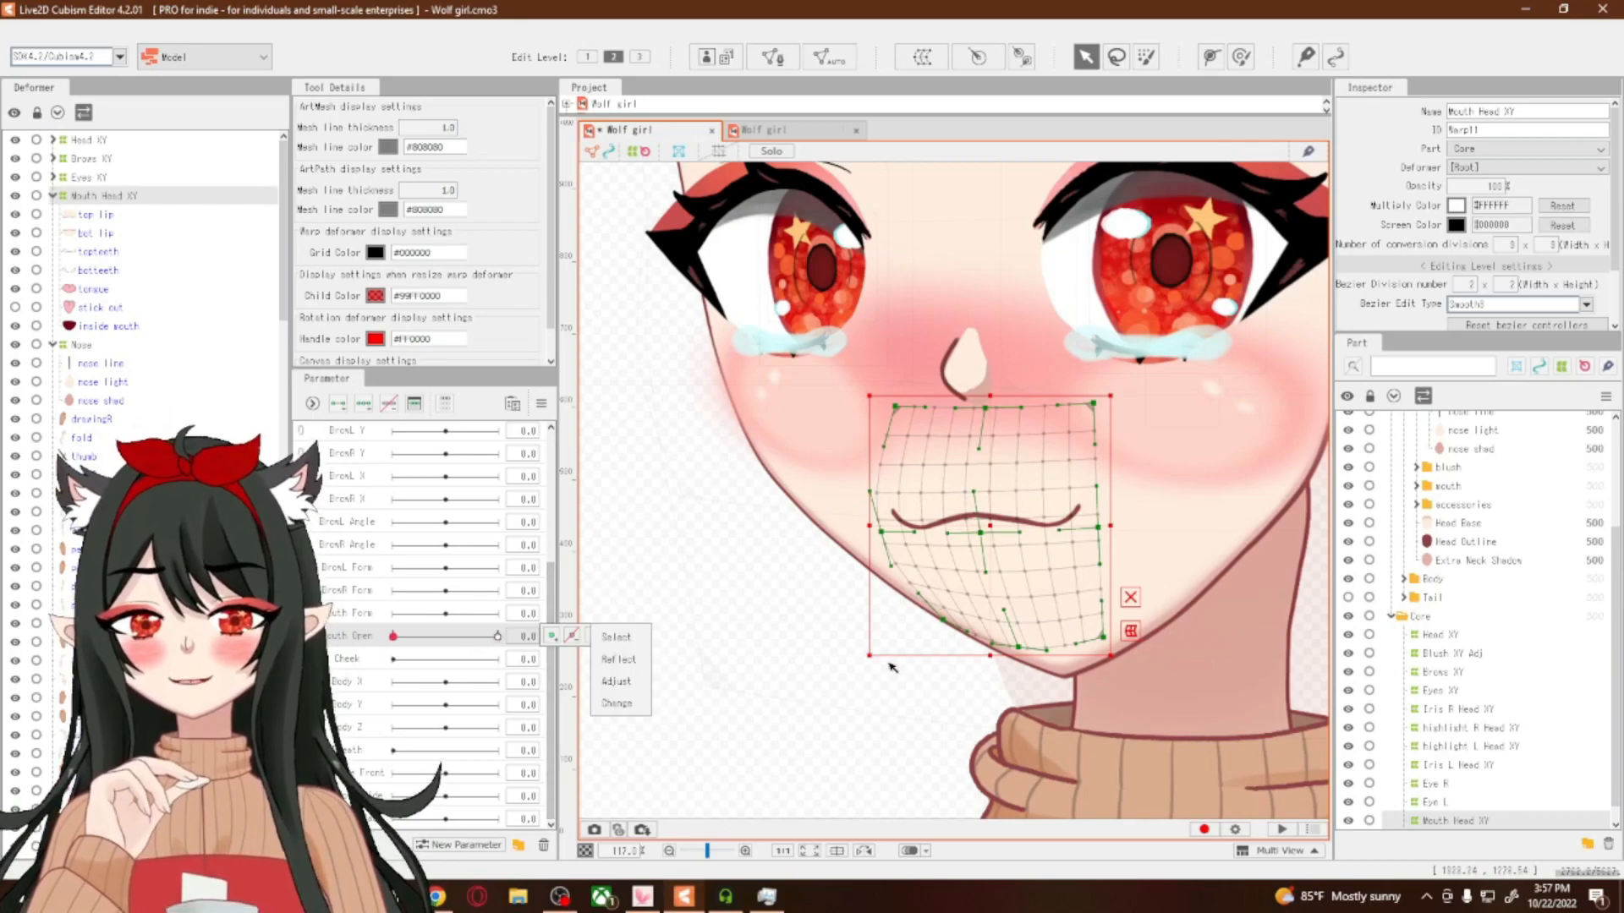
pyautogui.moveTo(870, 658); pyautogui.dragTo(876, 660)
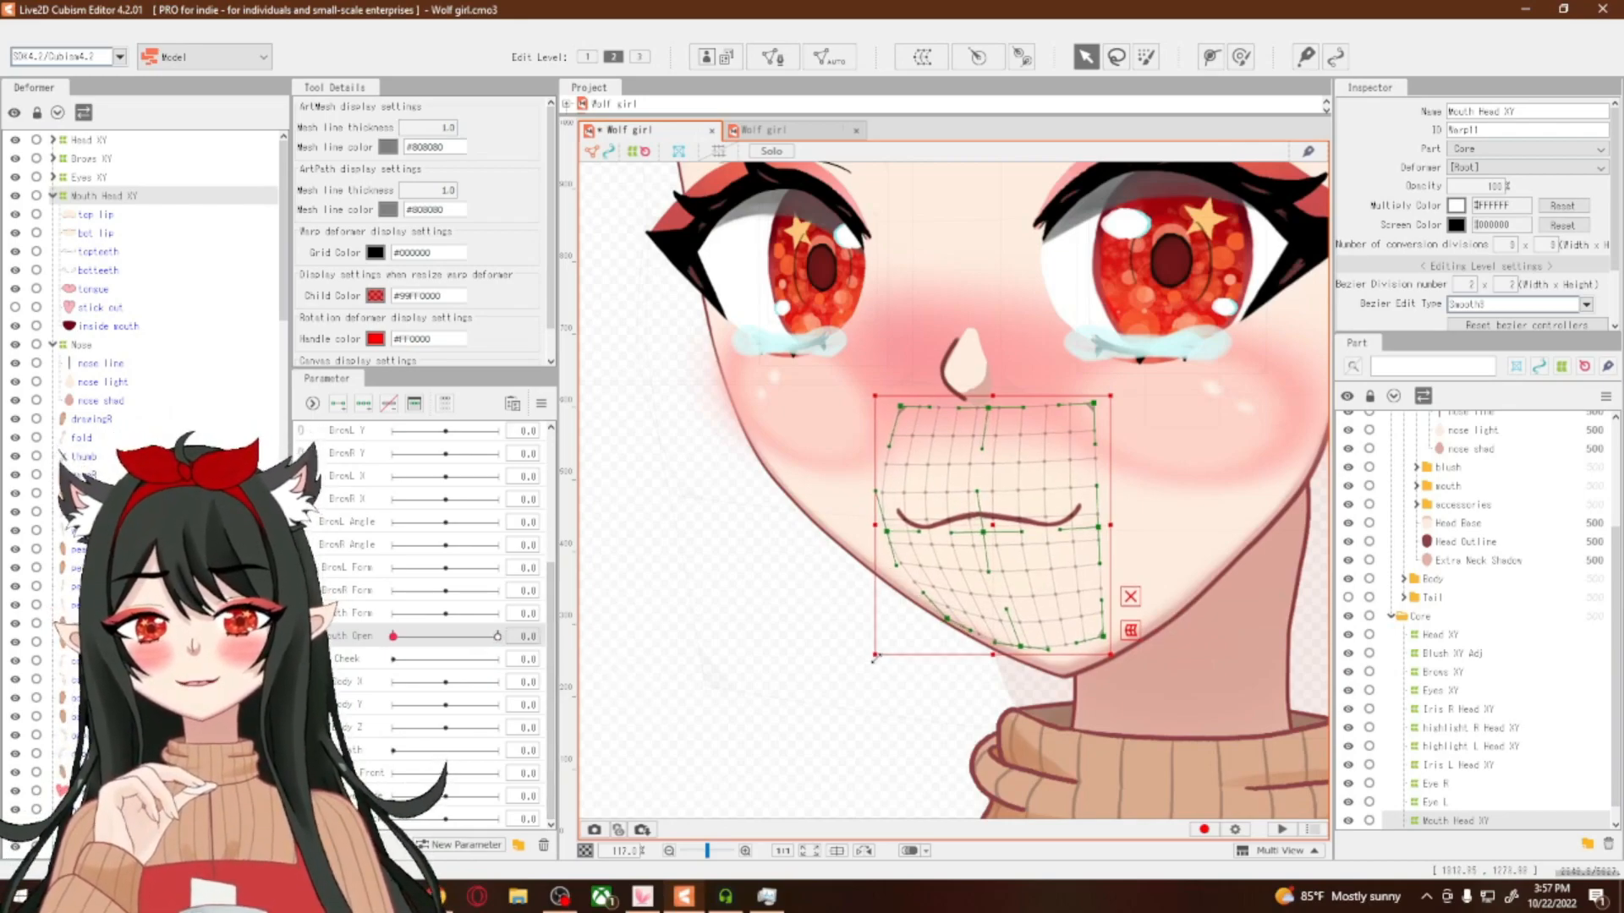
pyautogui.moveTo(497, 636); pyautogui.dragTo(387, 701)
# Select the nose line mesh and adjust both sides of its bounding box, shifting it slightly toward the near cheek
pyautogui.scroll(5, 462, 510)
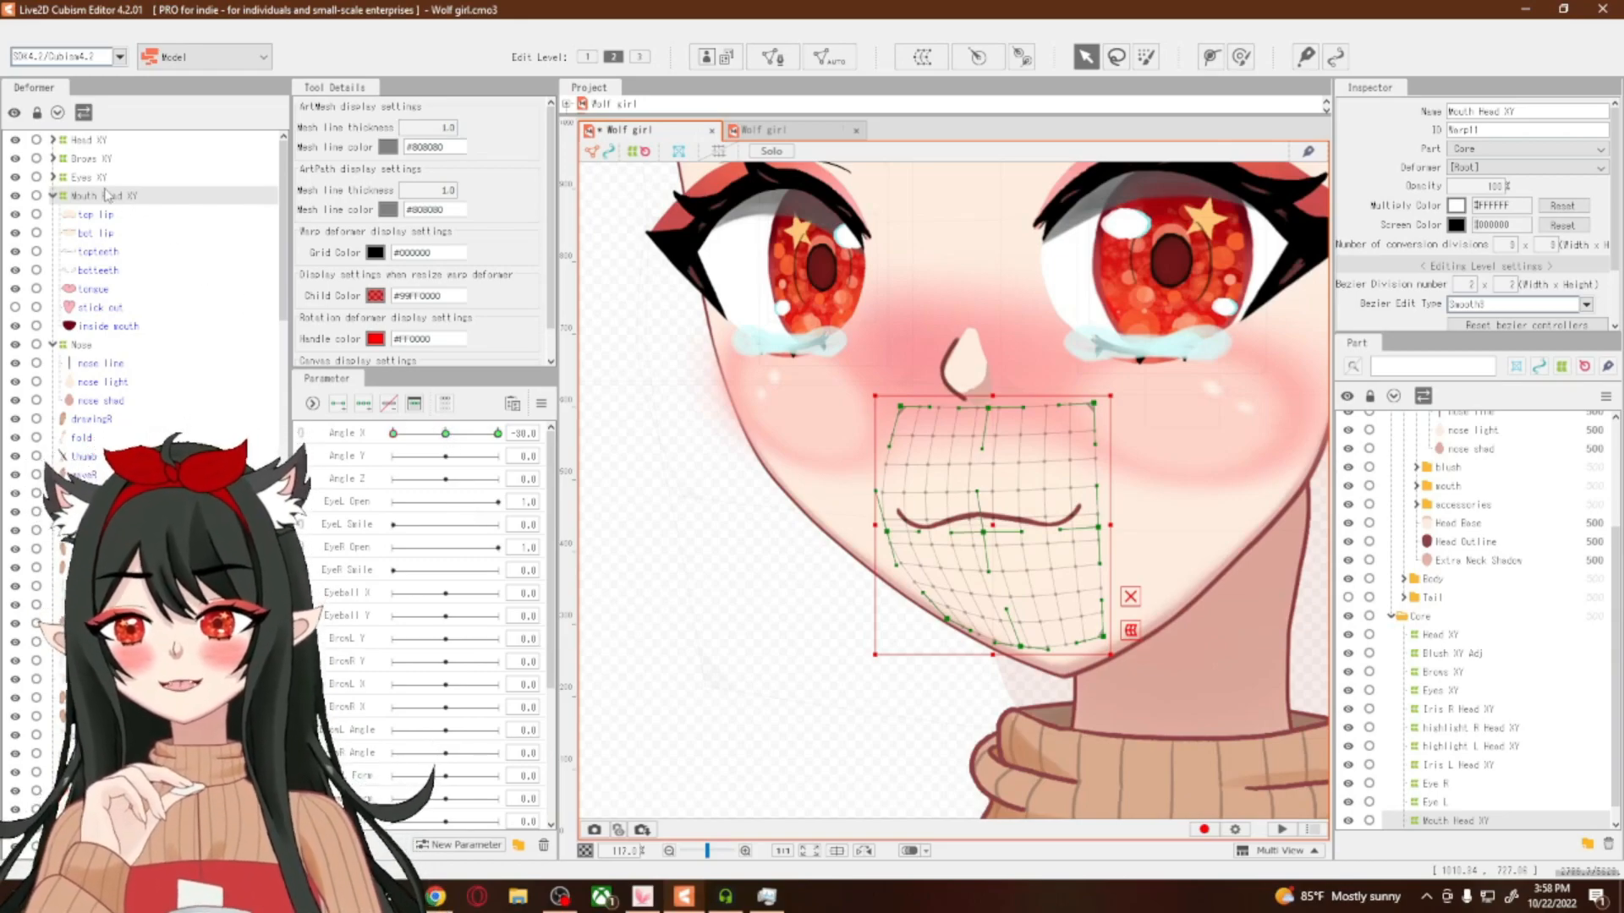
pyautogui.click(157, 362)
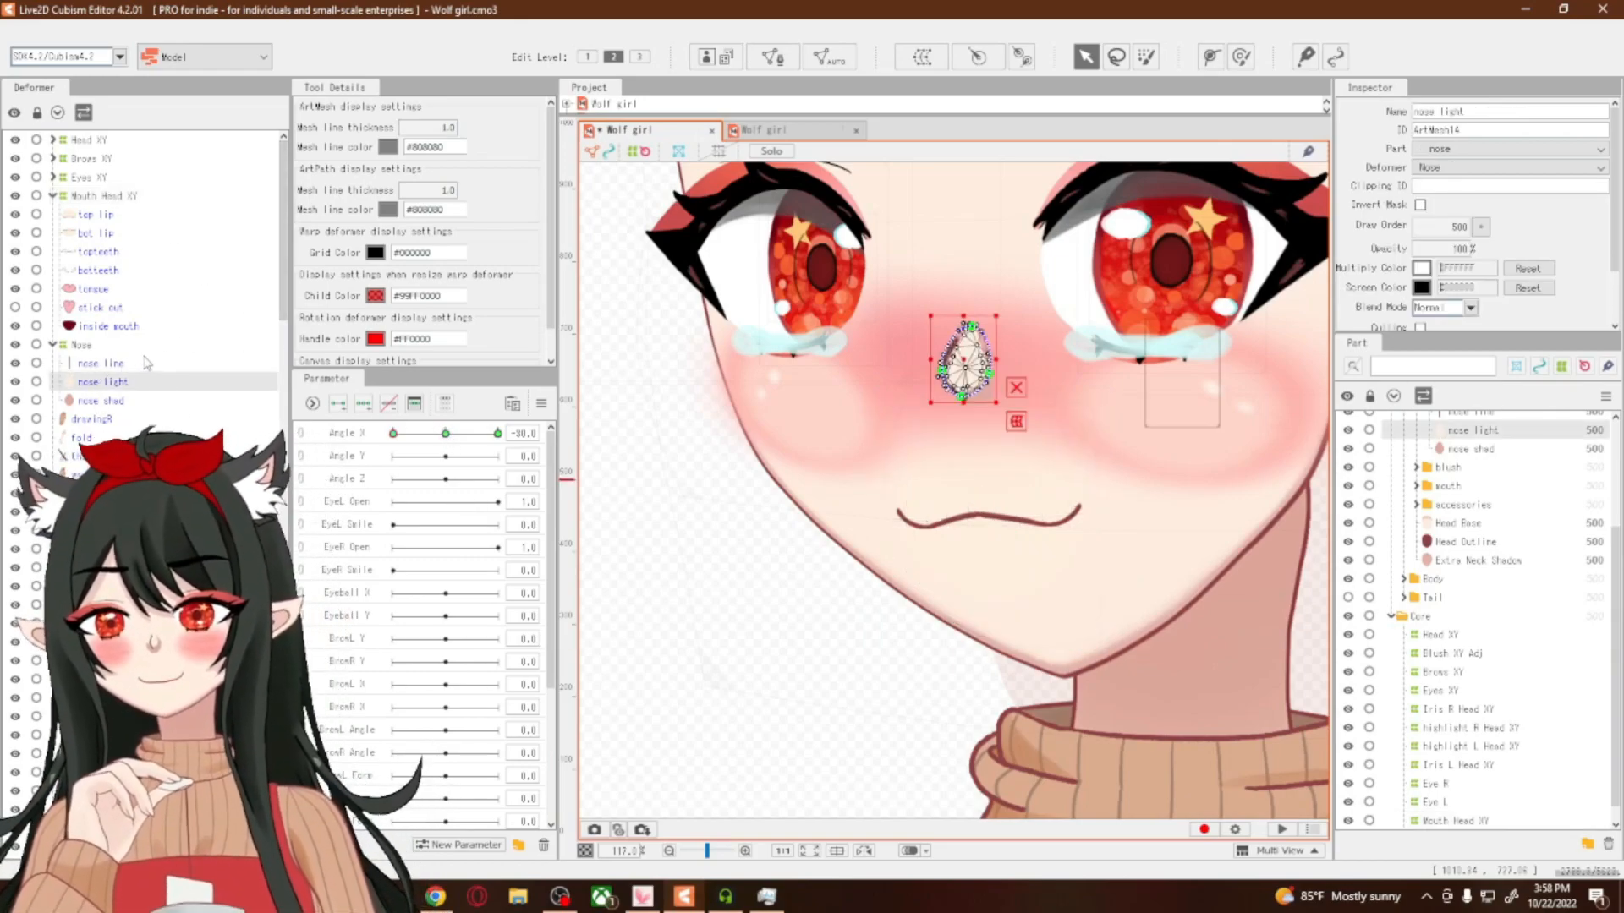
pyautogui.scroll(8, 953, 372)
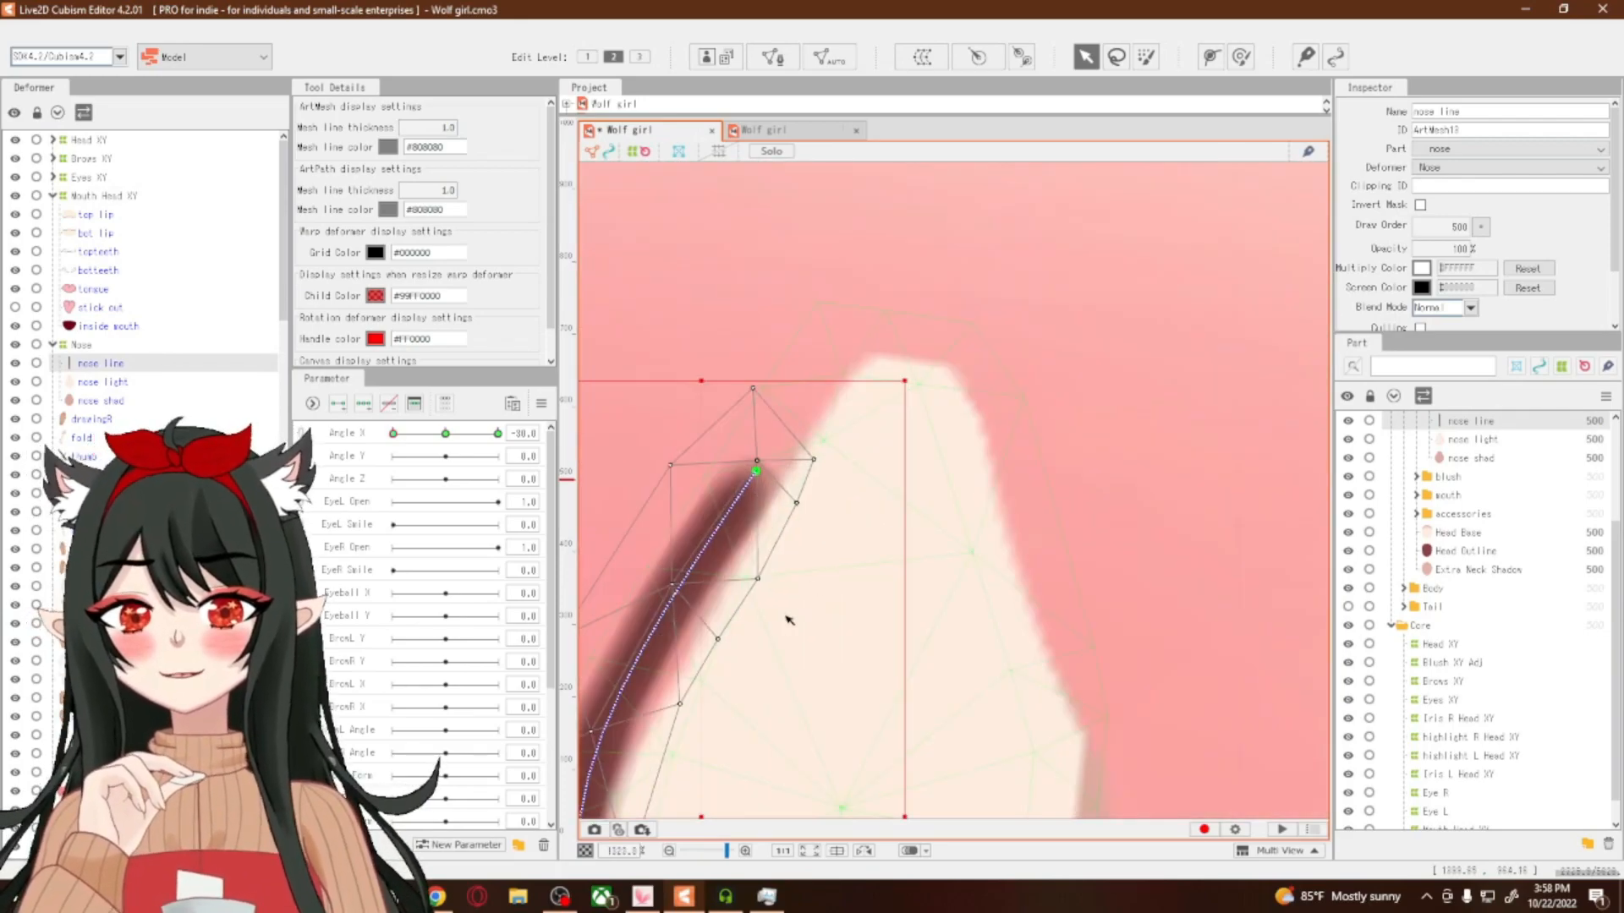
pyautogui.scroll(-3, 775, 703)
pyautogui.scroll(-4, 773, 701)
pyautogui.scroll(5, 734, 749)
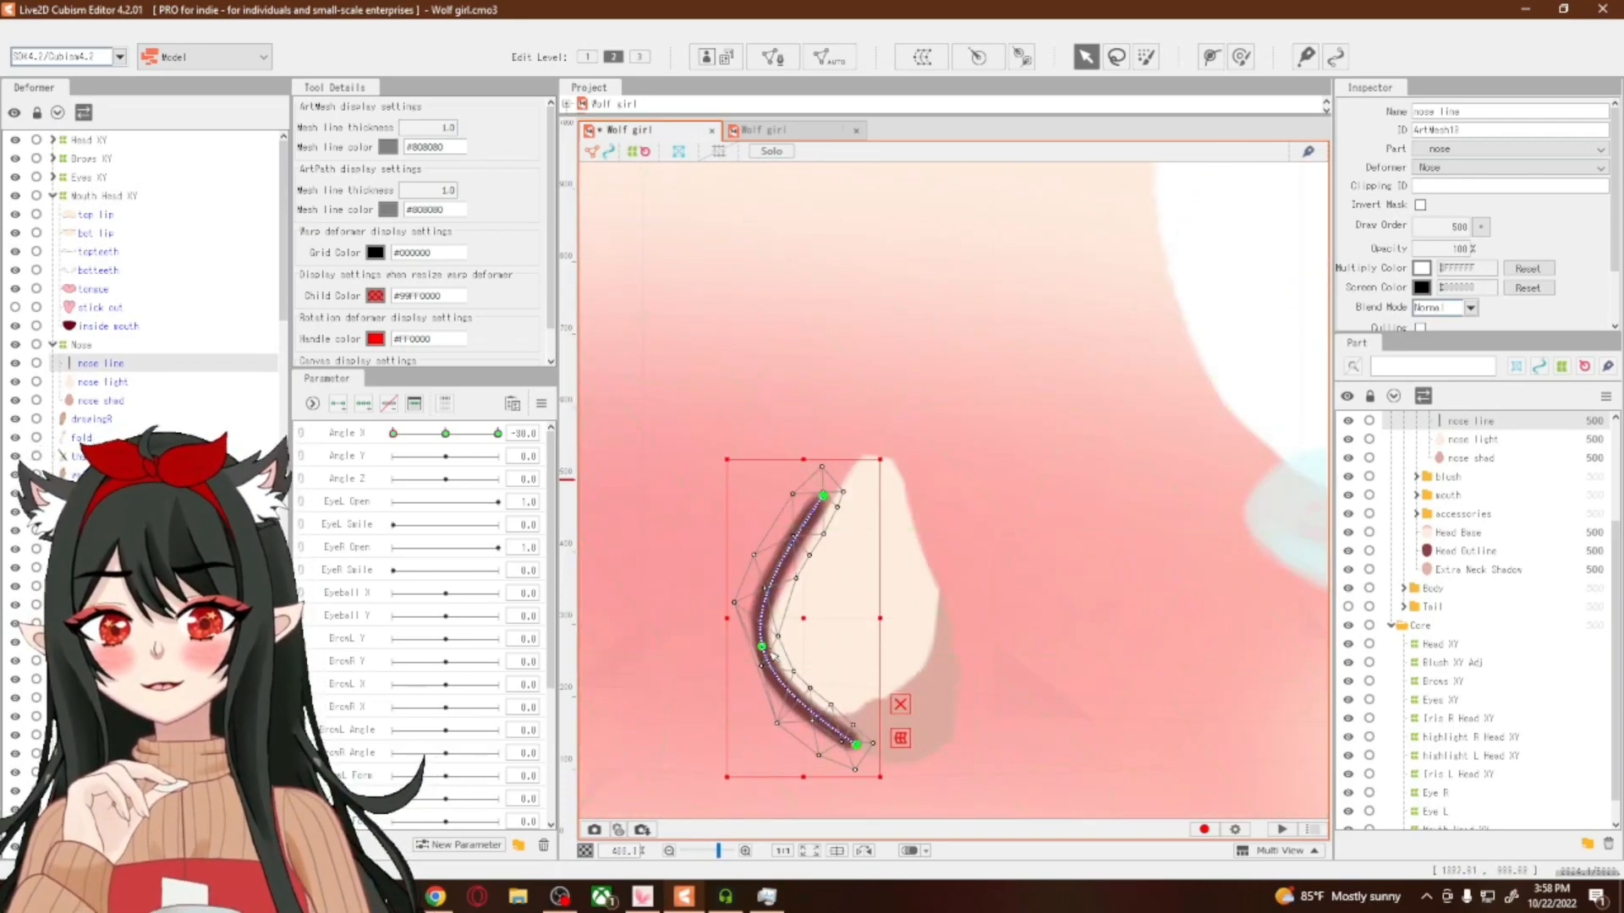
pyautogui.scroll(2, 773, 656)
pyautogui.moveTo(923, 606); pyautogui.dragTo(944, 606)
pyautogui.moveTo(712, 605); pyautogui.dragTo(725, 605)
pyautogui.moveTo(946, 606); pyautogui.dragTo(933, 606)
pyautogui.scroll(-4, 943, 656)
pyautogui.scroll(-5, 954, 681)
pyautogui.scroll(4, 972, 736)
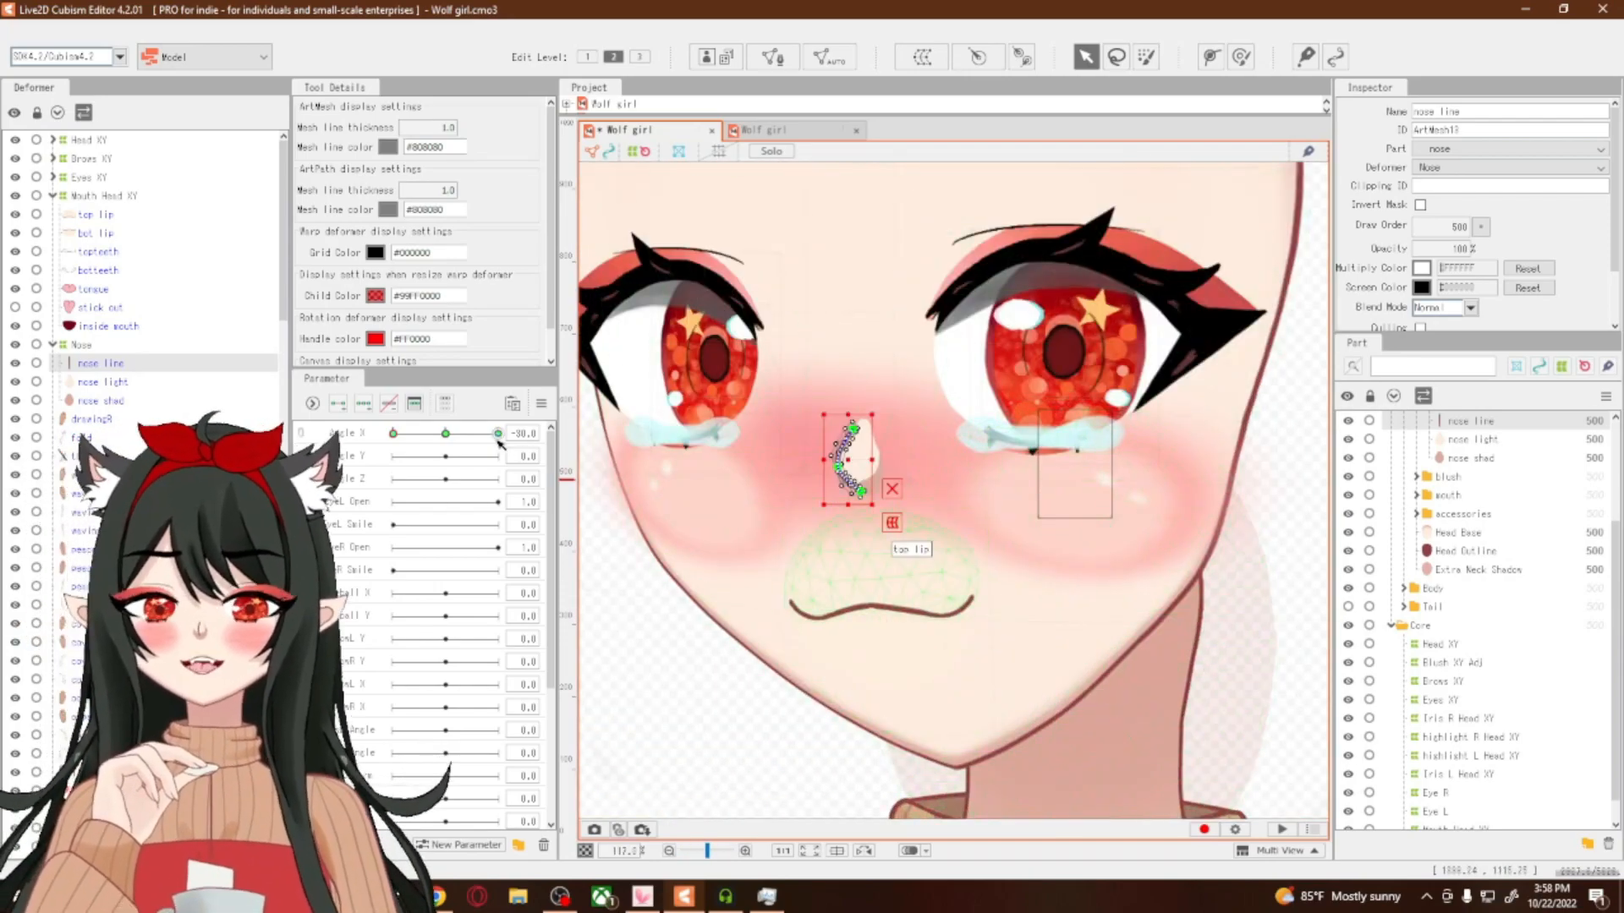
# Set Angle X to 30 and bend the nose line's deform path outward toward the far cheek, shifting both end points the same way
pyautogui.moveTo(446, 433); pyautogui.dragTo(379, 663)
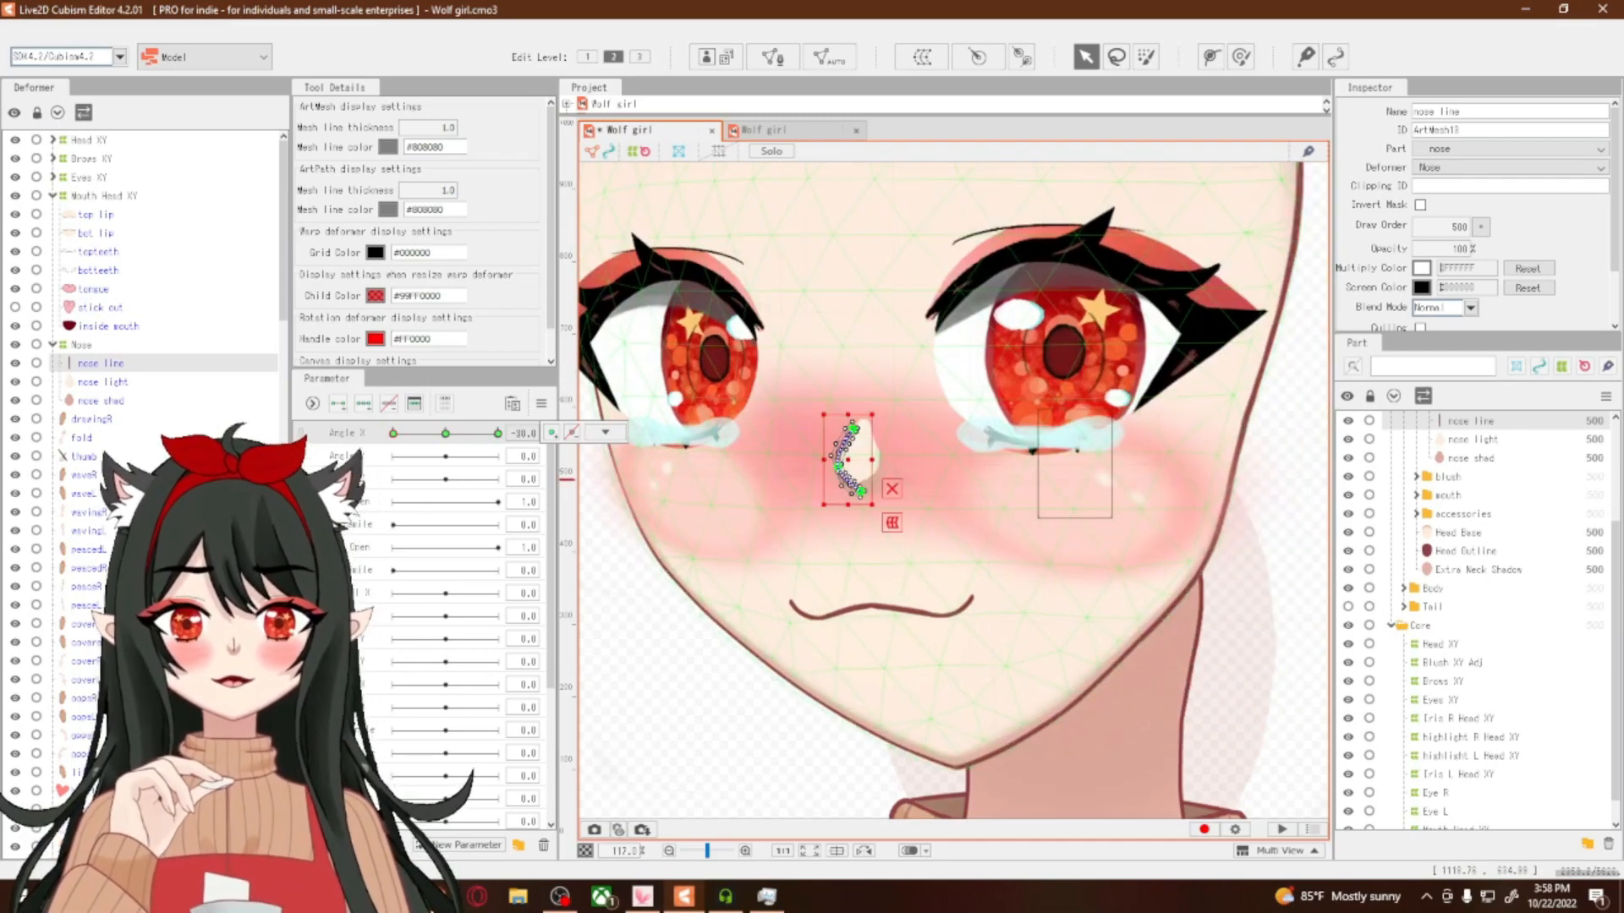
pyautogui.scroll(-5, 719, 672)
pyautogui.scroll(4, 1095, 735)
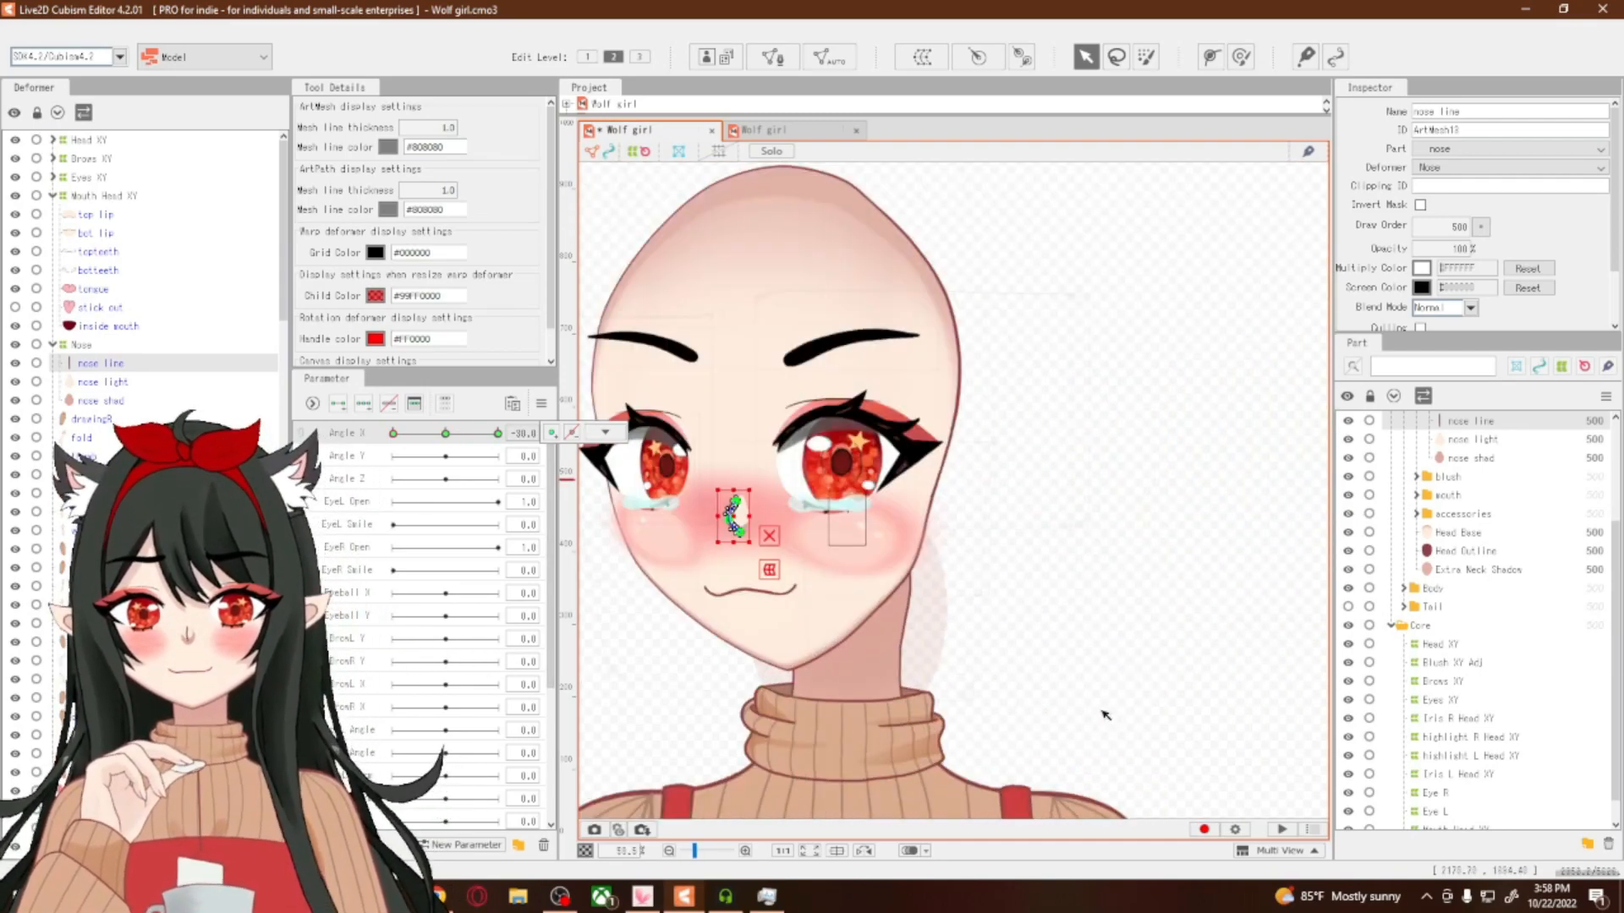
pyautogui.click(497, 434)
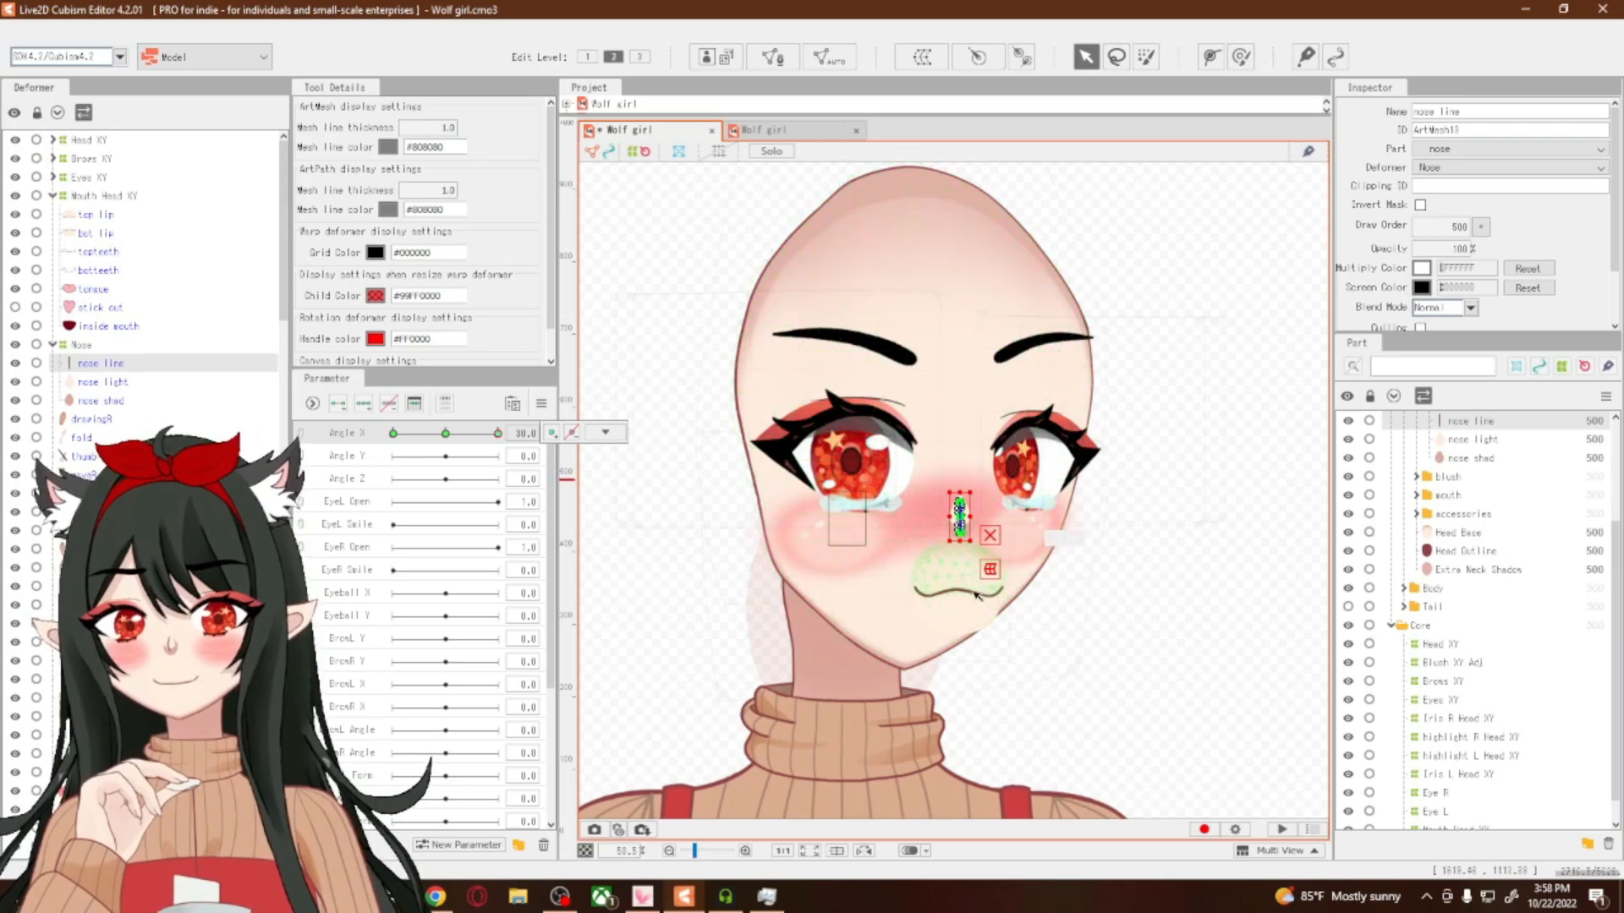
pyautogui.scroll(4, 953, 587)
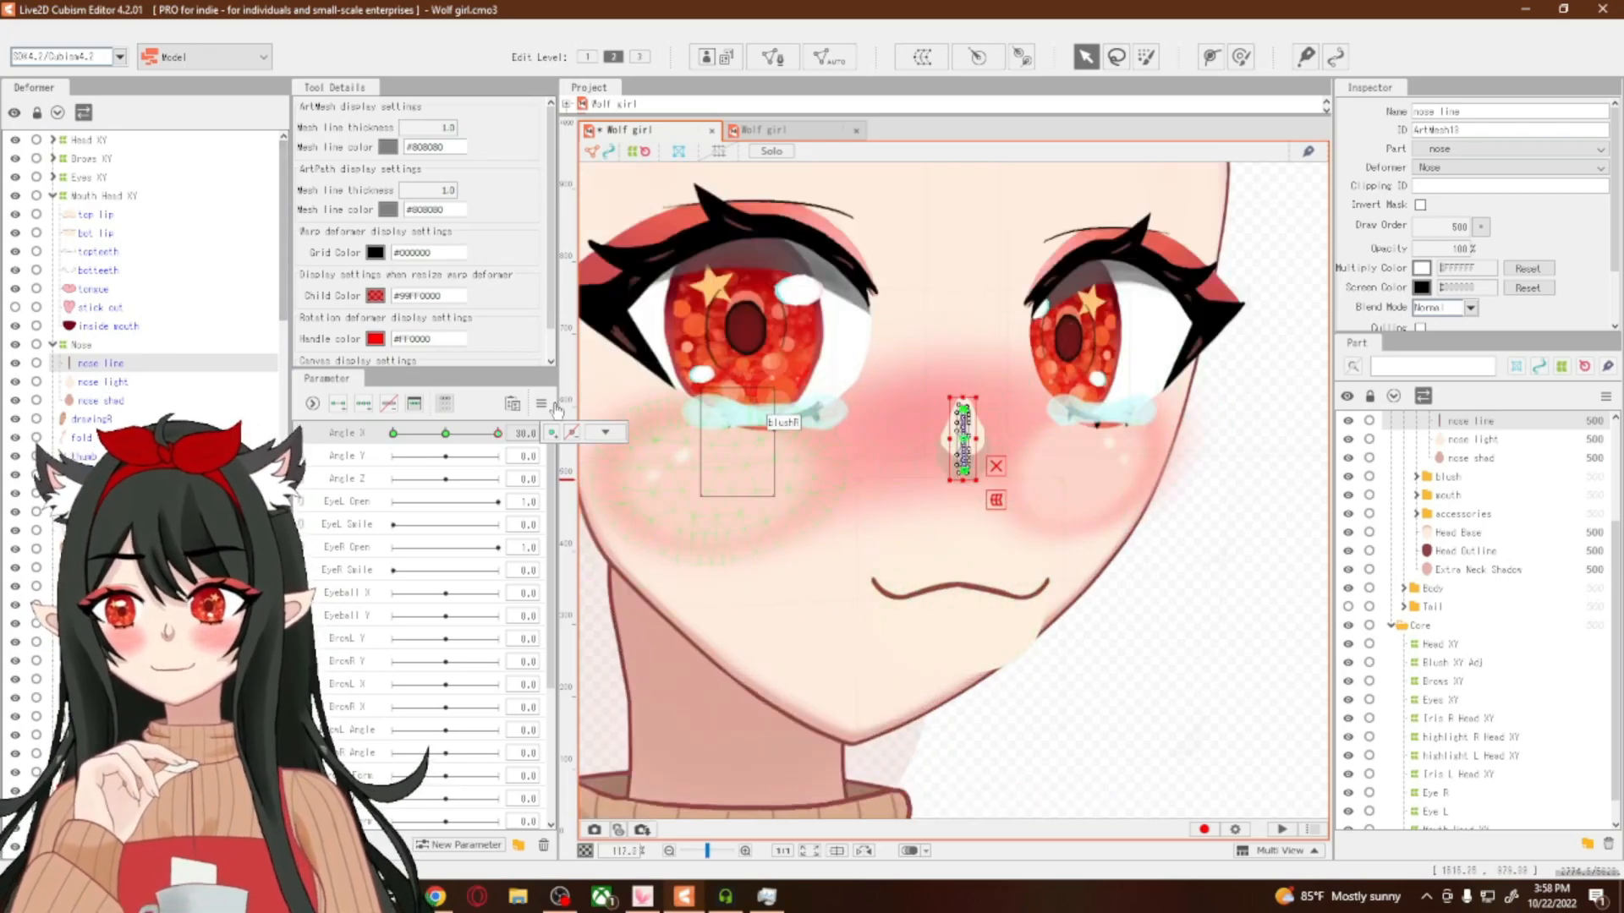
pyautogui.scroll(3, 955, 437)
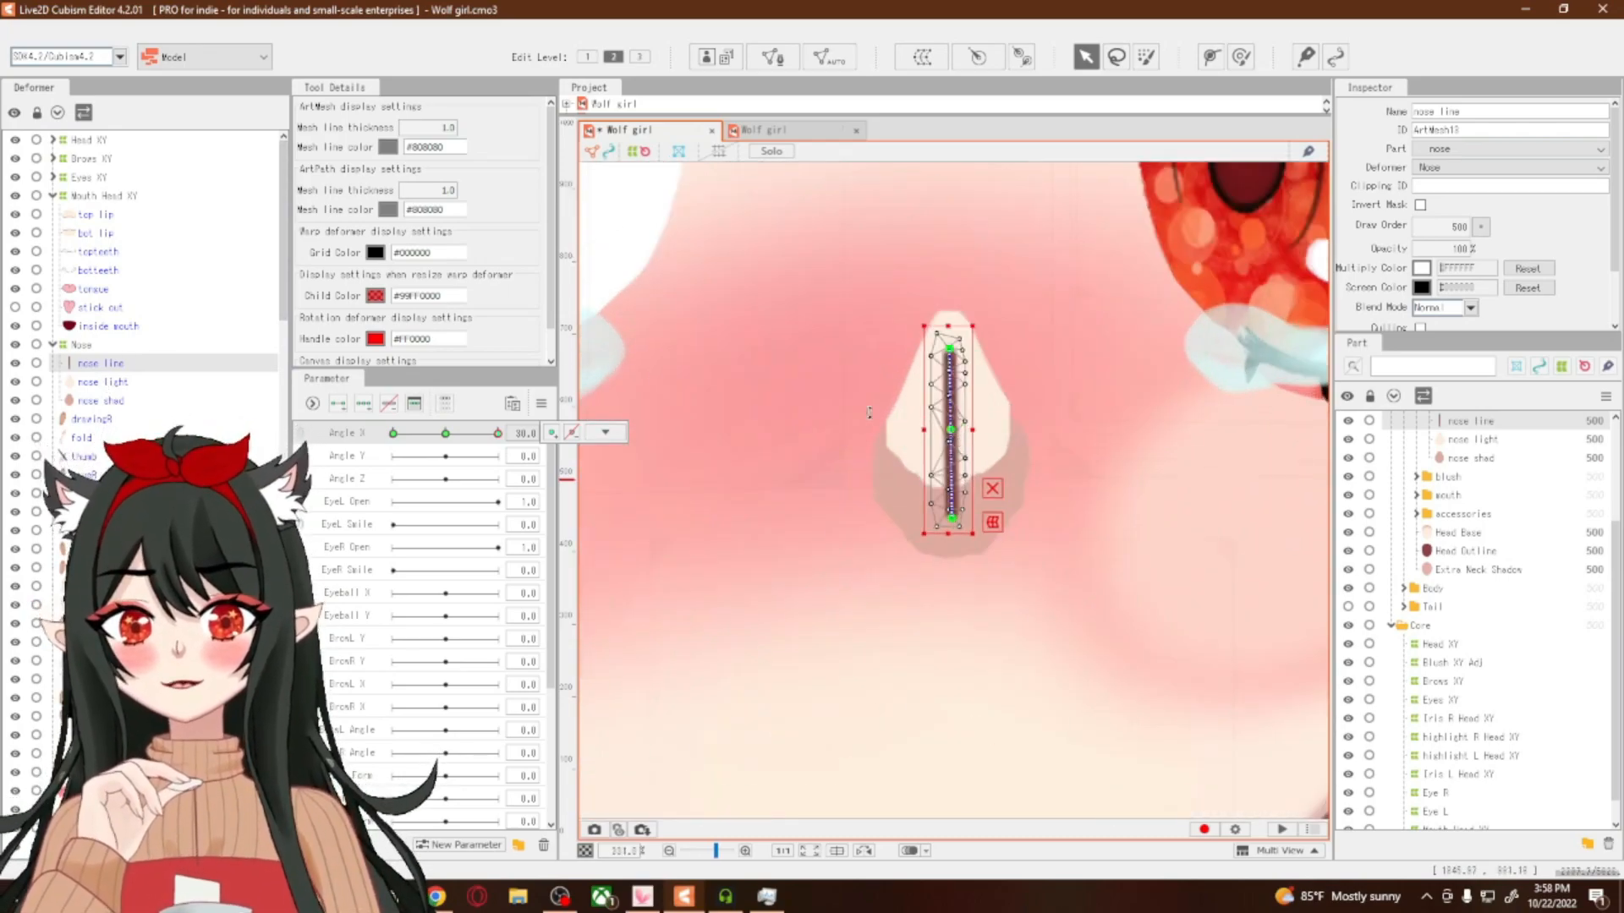
pyautogui.click(952, 430)
pyautogui.moveTo(951, 431); pyautogui.dragTo(1023, 433)
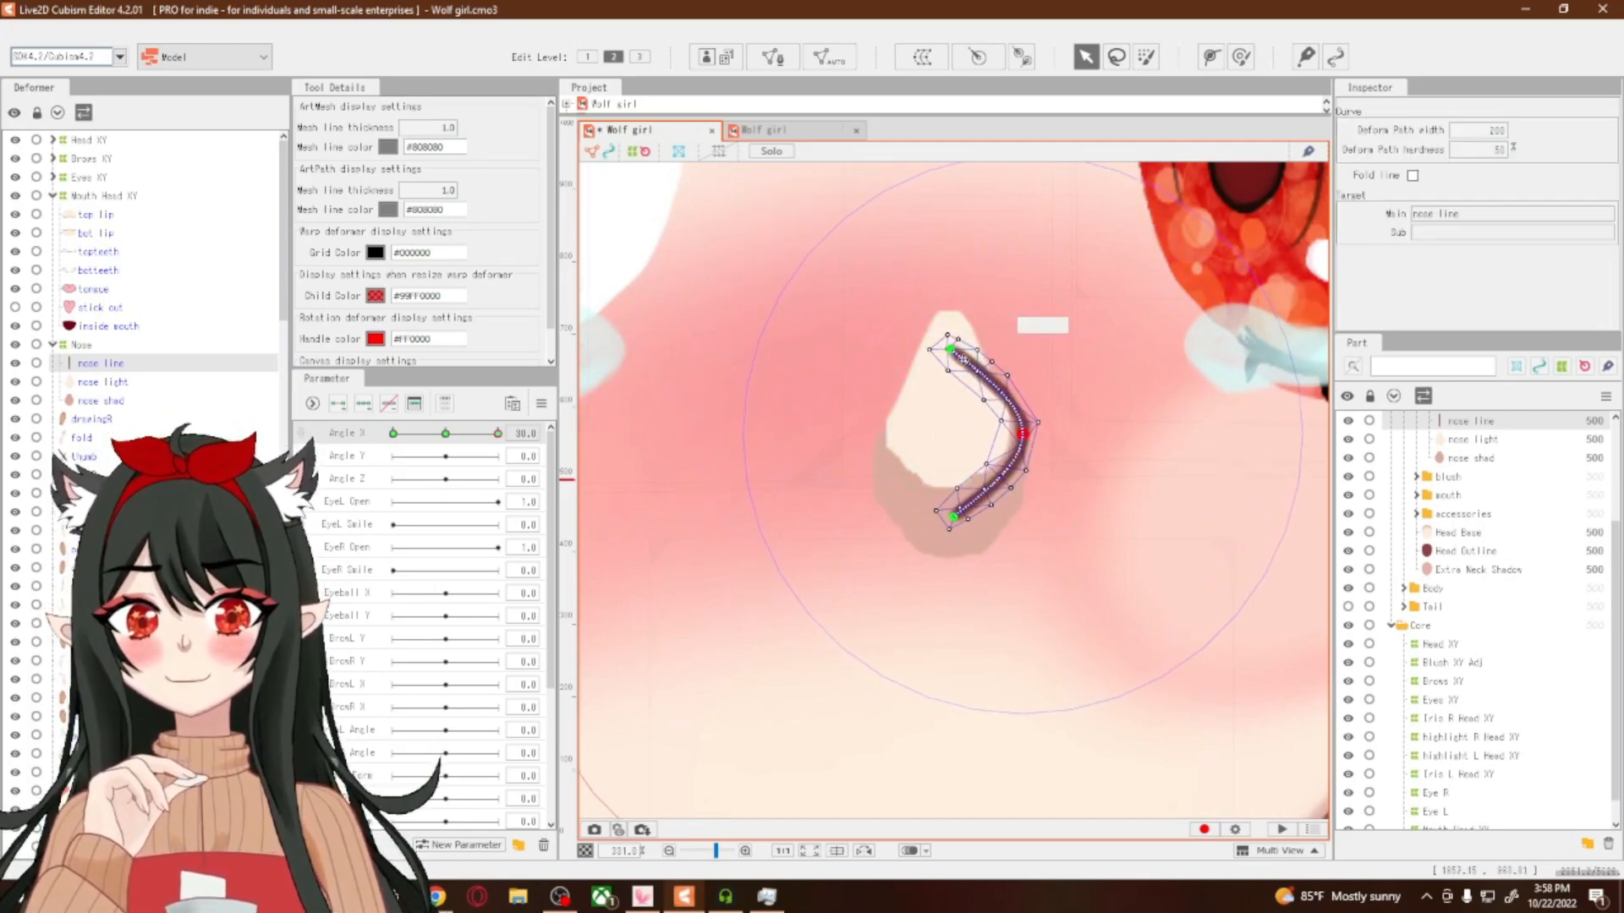
pyautogui.moveTo(951, 349); pyautogui.dragTo(966, 338)
pyautogui.moveTo(966, 522); pyautogui.dragTo(980, 523)
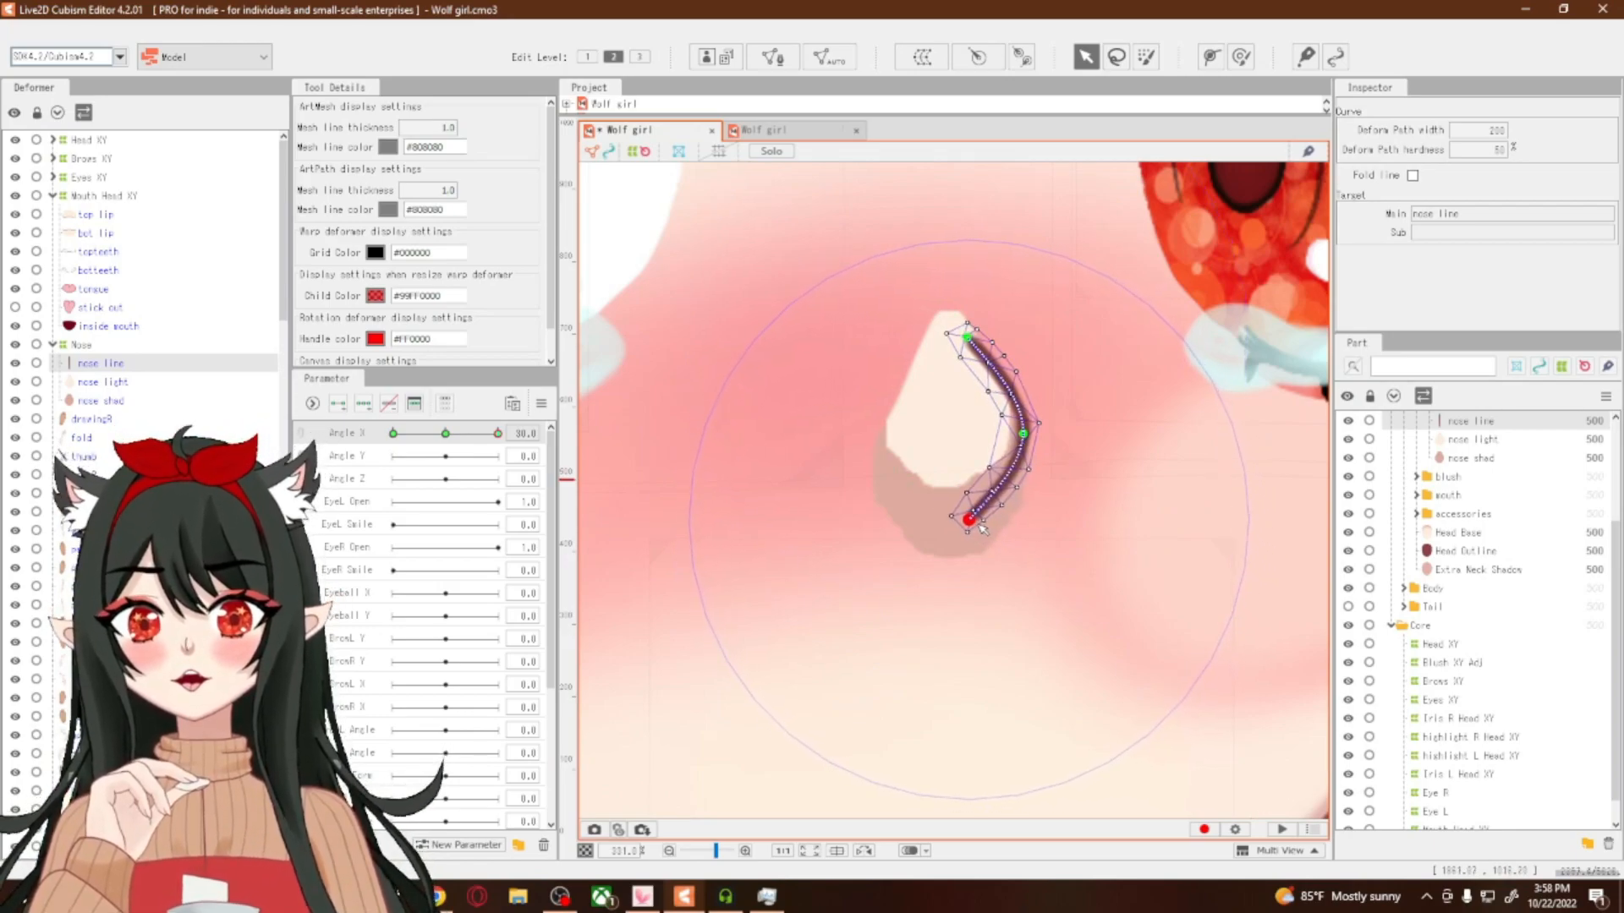
# Reshape the nose light mesh at Angle X 30 with its deform path points so the highlight fills the inside of the curved nose line
pyautogui.click(93, 381)
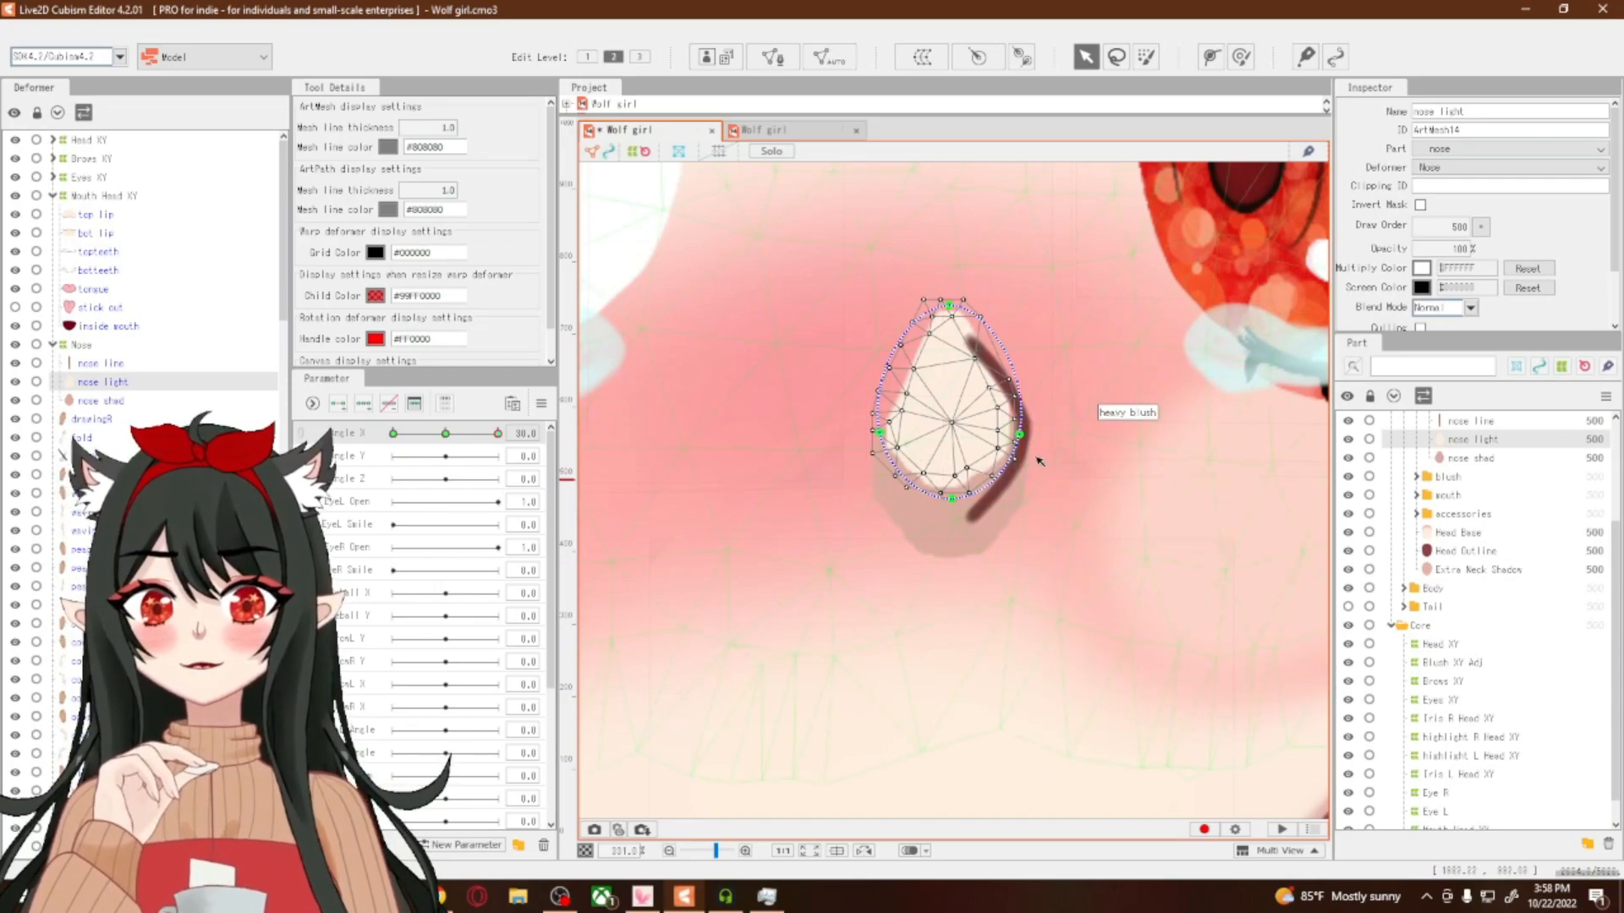
pyautogui.moveTo(953, 499); pyautogui.dragTo(985, 517)
pyautogui.moveTo(1020, 433); pyautogui.dragTo(1031, 433)
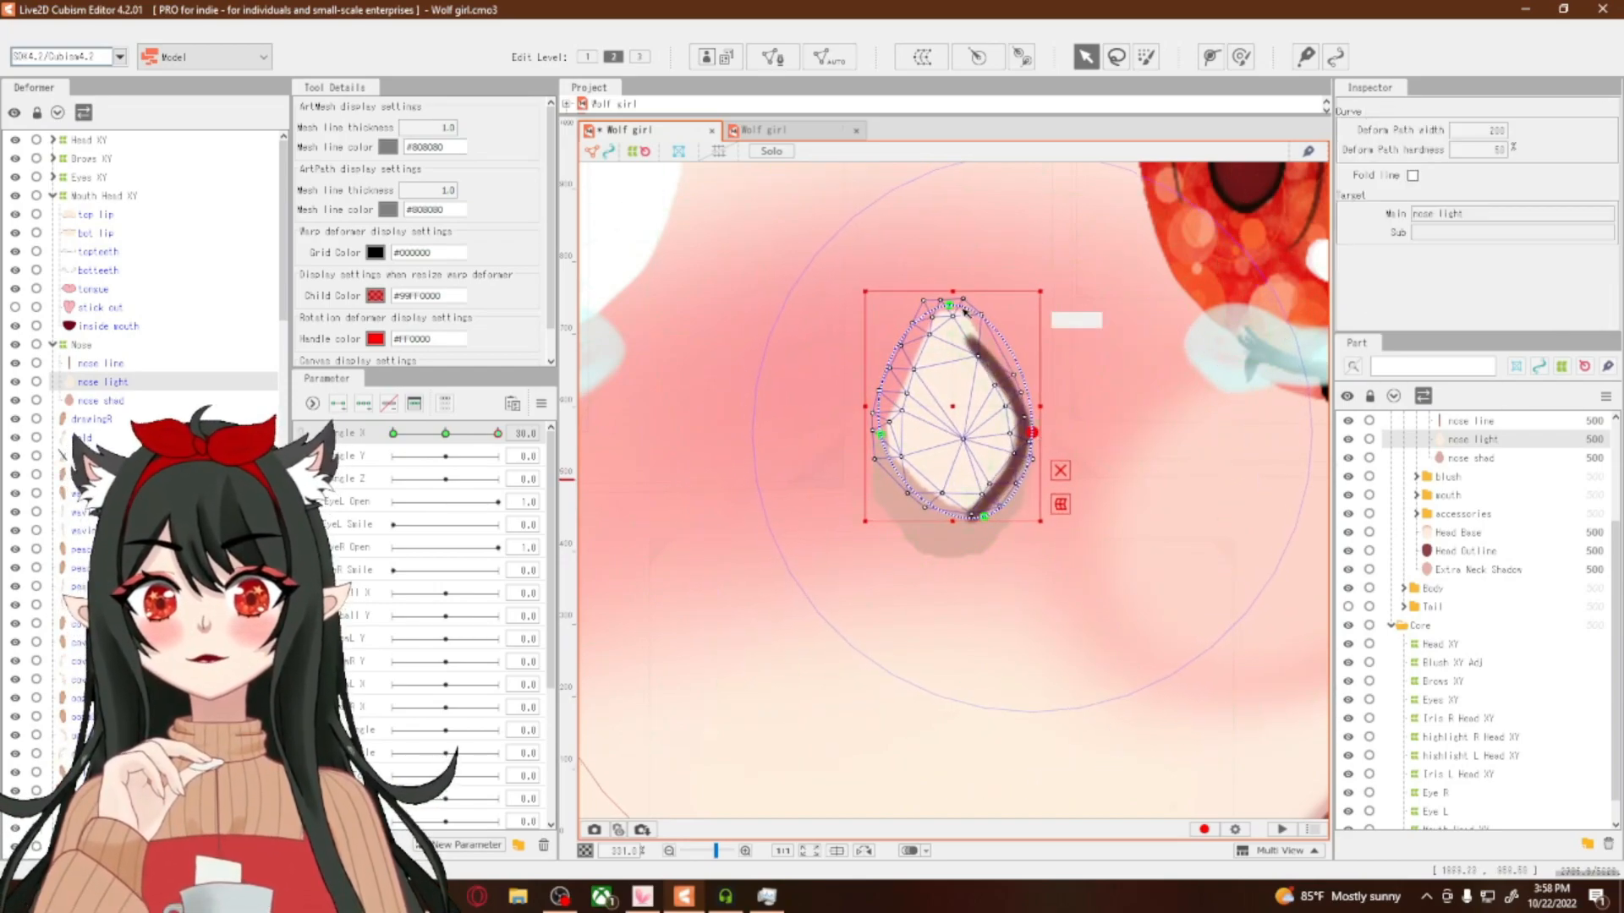
pyautogui.moveTo(949, 305); pyautogui.dragTo(939, 310)
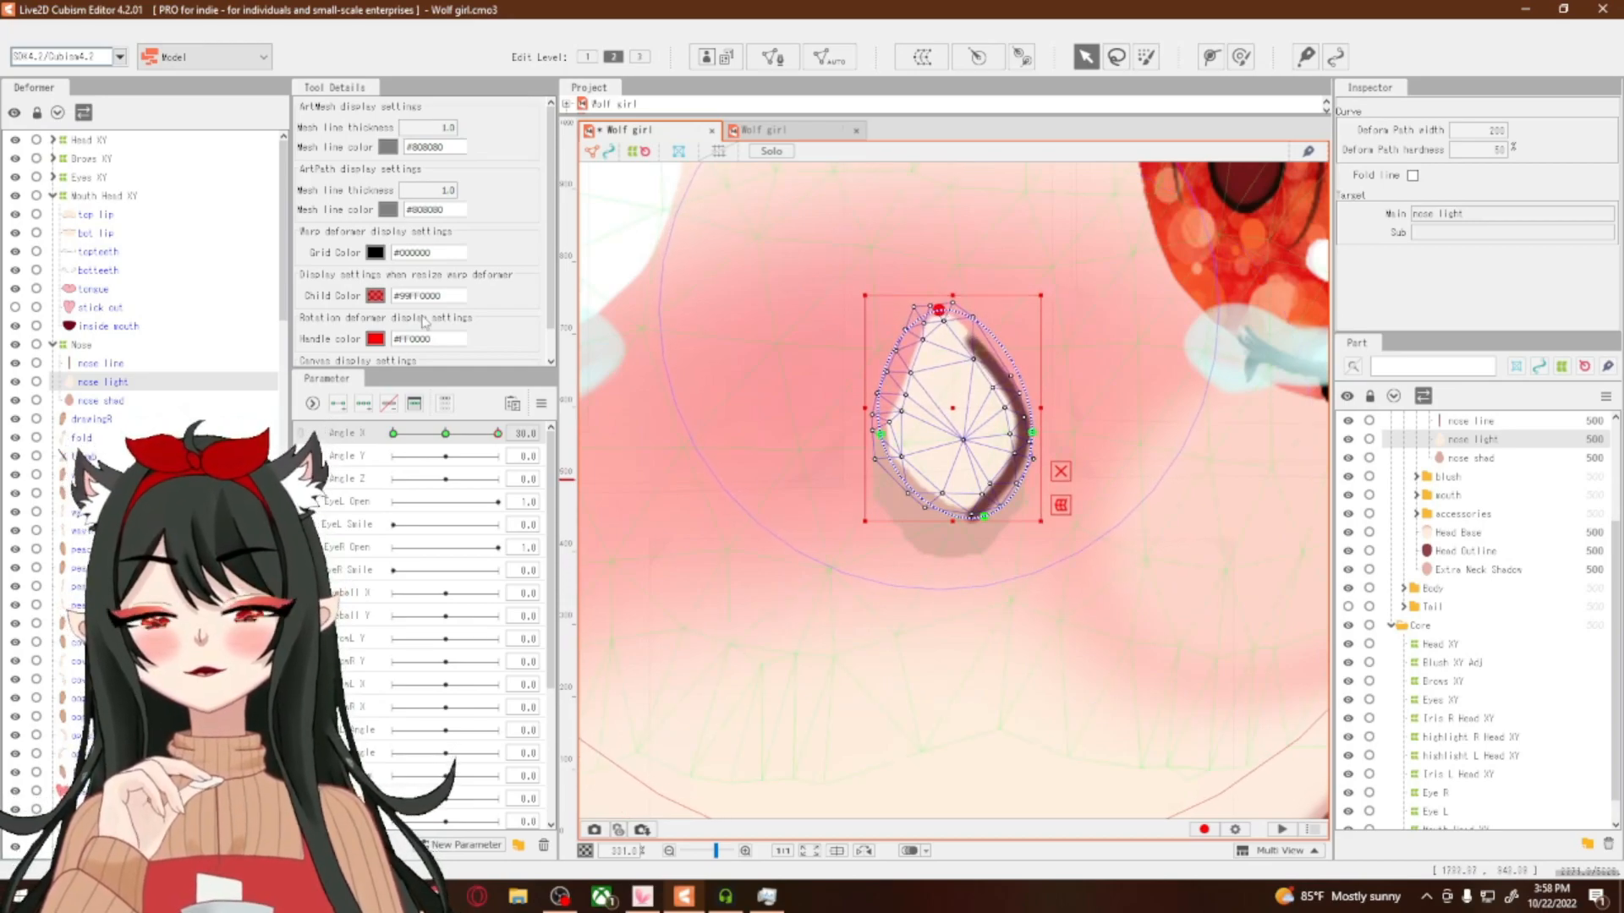
# Deform the nose shad mesh's path so the shadow tucks behind the nose line and its lower point shifts toward the near cheek
pyautogui.click(100, 400)
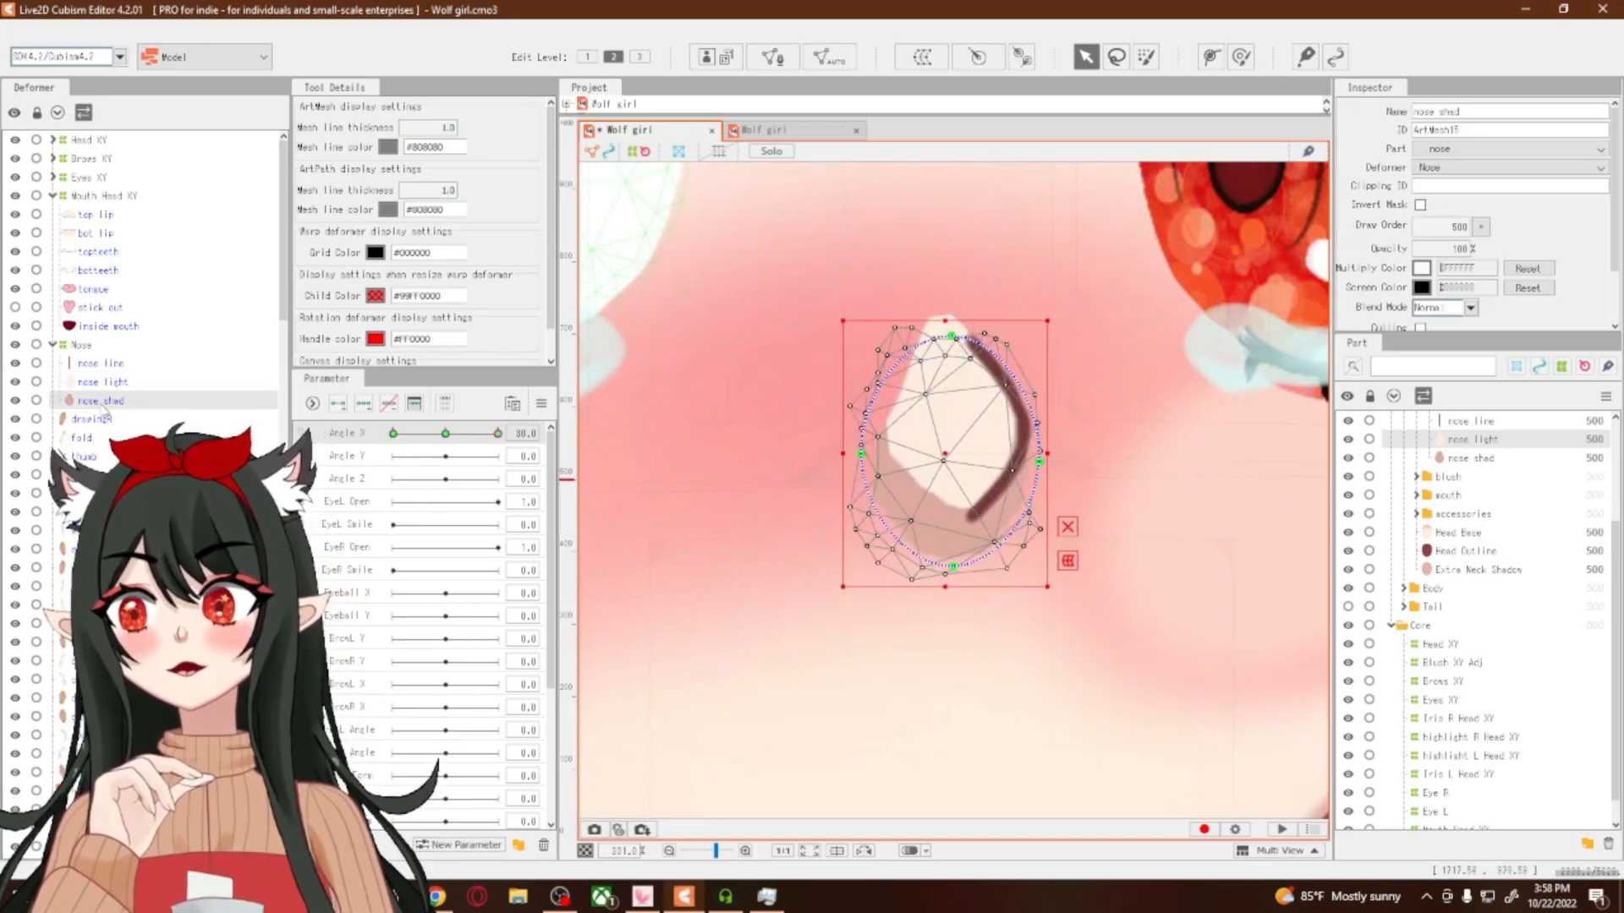
pyautogui.click(1021, 463)
pyautogui.moveTo(1026, 468); pyautogui.dragTo(1029, 438)
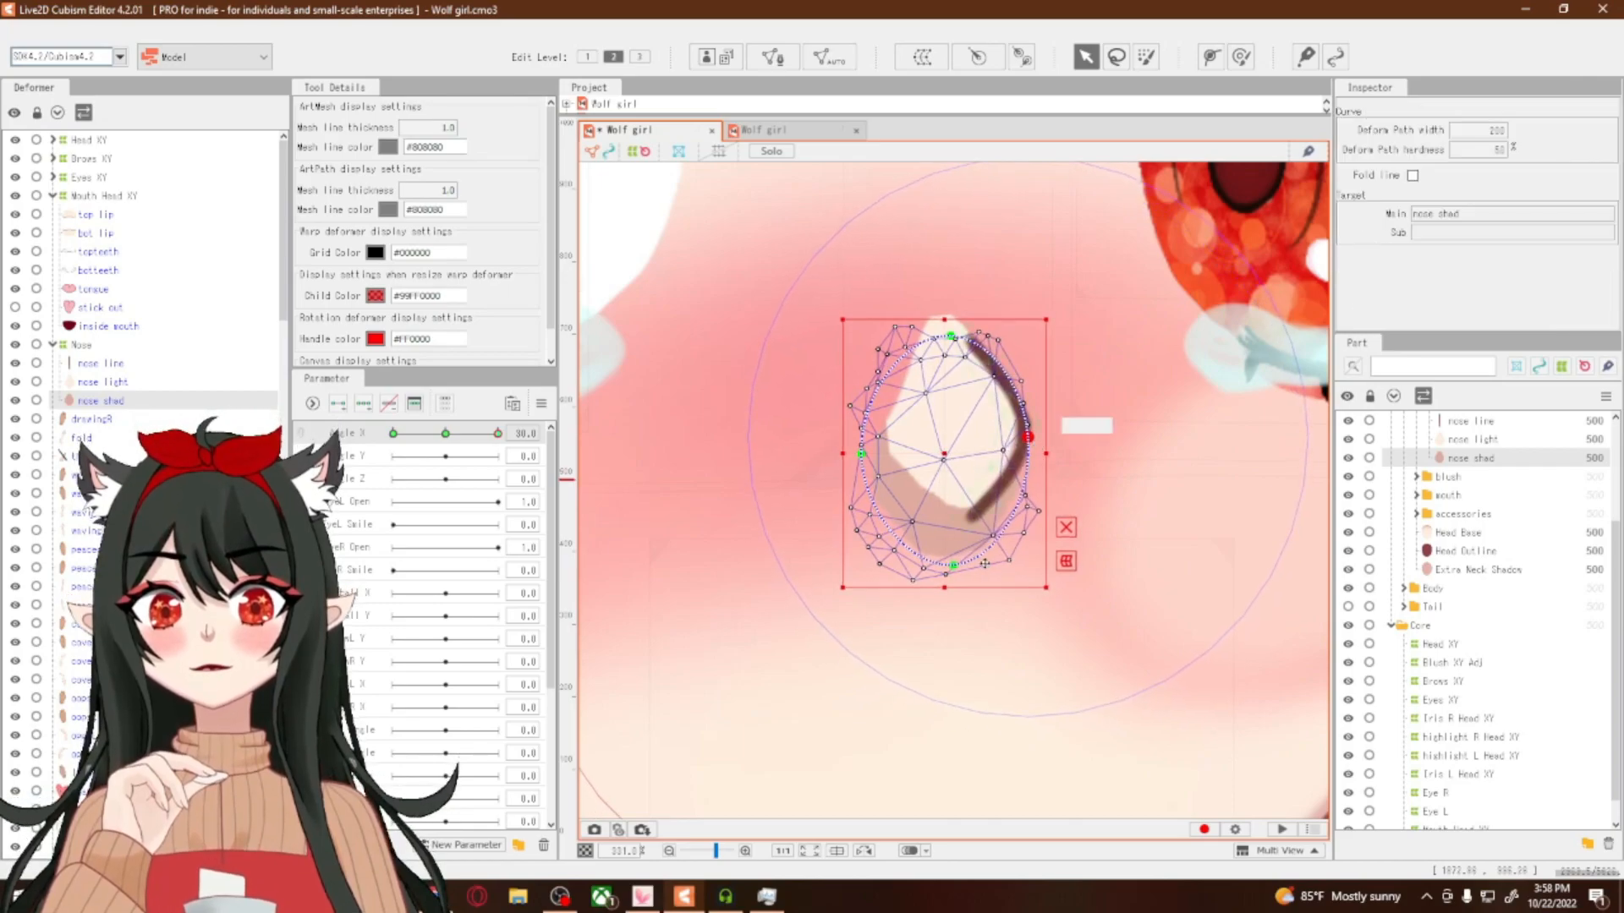
pyautogui.moveTo(956, 566); pyautogui.dragTo(919, 555)
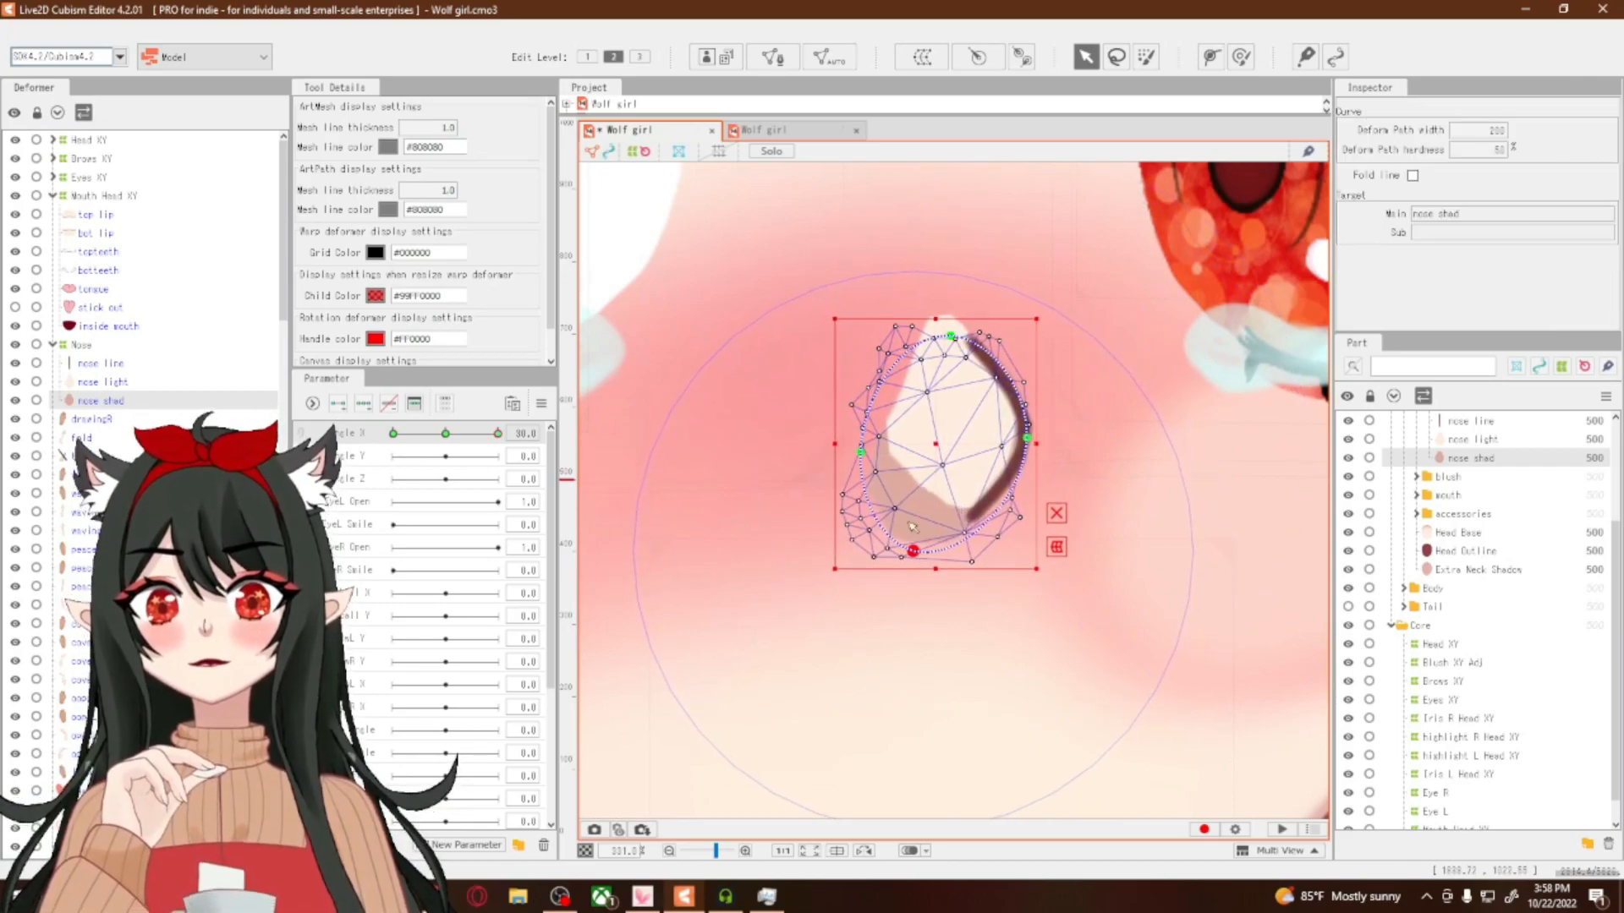
# Set Mouth Open to 1.0 and move the Mouth Head XY deformer slightly toward the near cheek at Angle X 30
pyautogui.scroll(-5, 1058, 586)
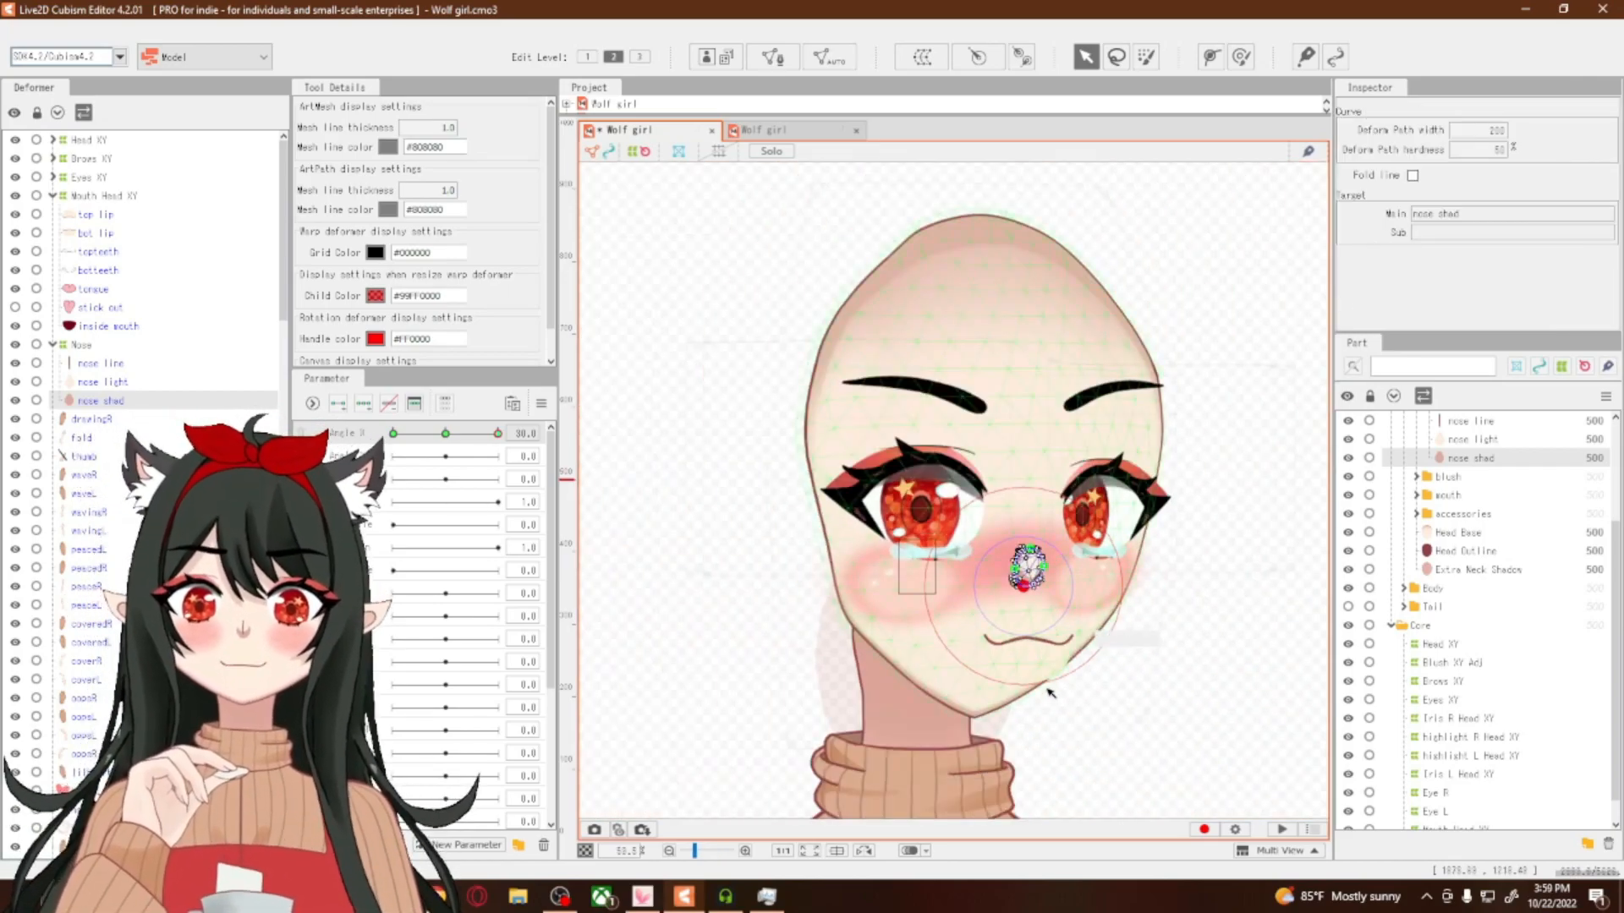
pyautogui.scroll(2, 1051, 700)
pyautogui.scroll(2, 1051, 700)
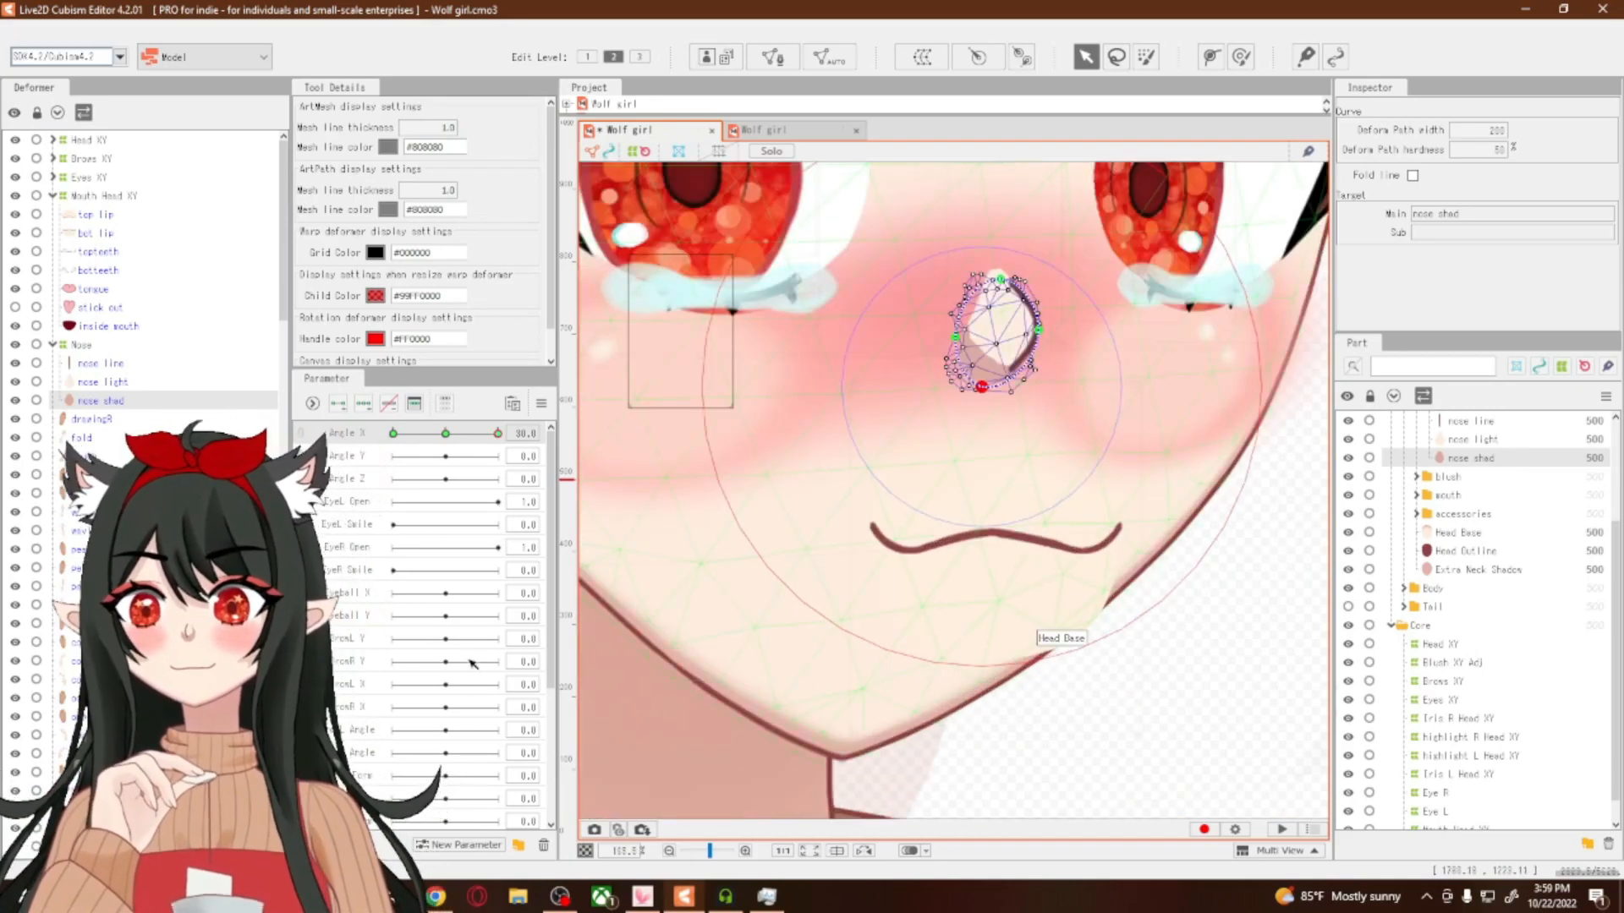
pyautogui.scroll(-3, 471, 657)
pyautogui.click(501, 636)
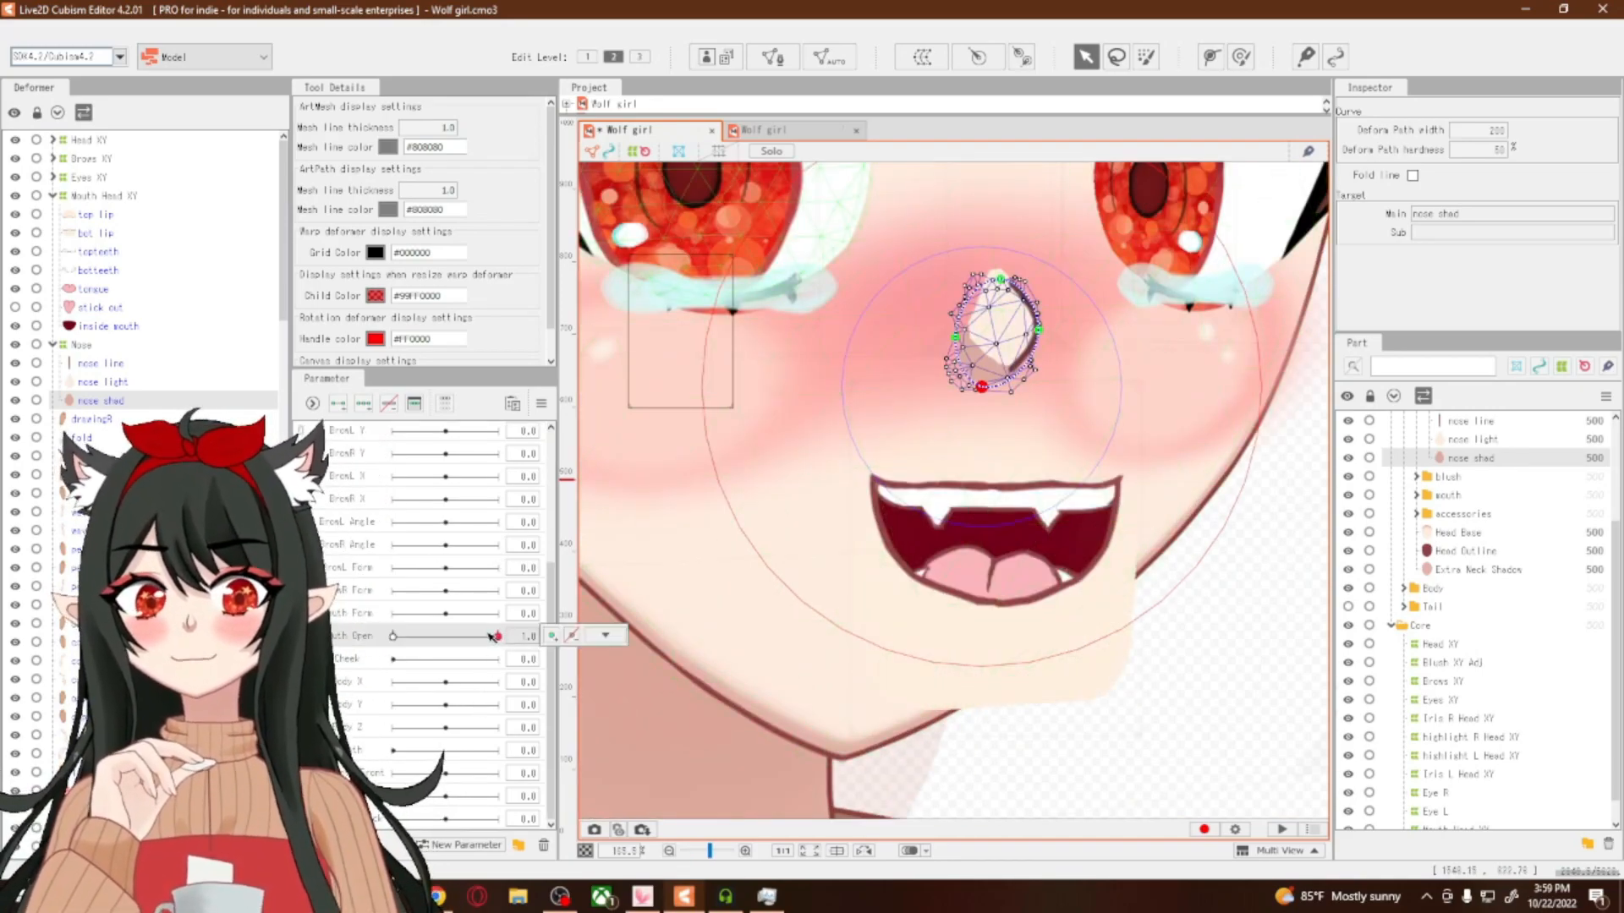
pyautogui.scroll(3, 461, 600)
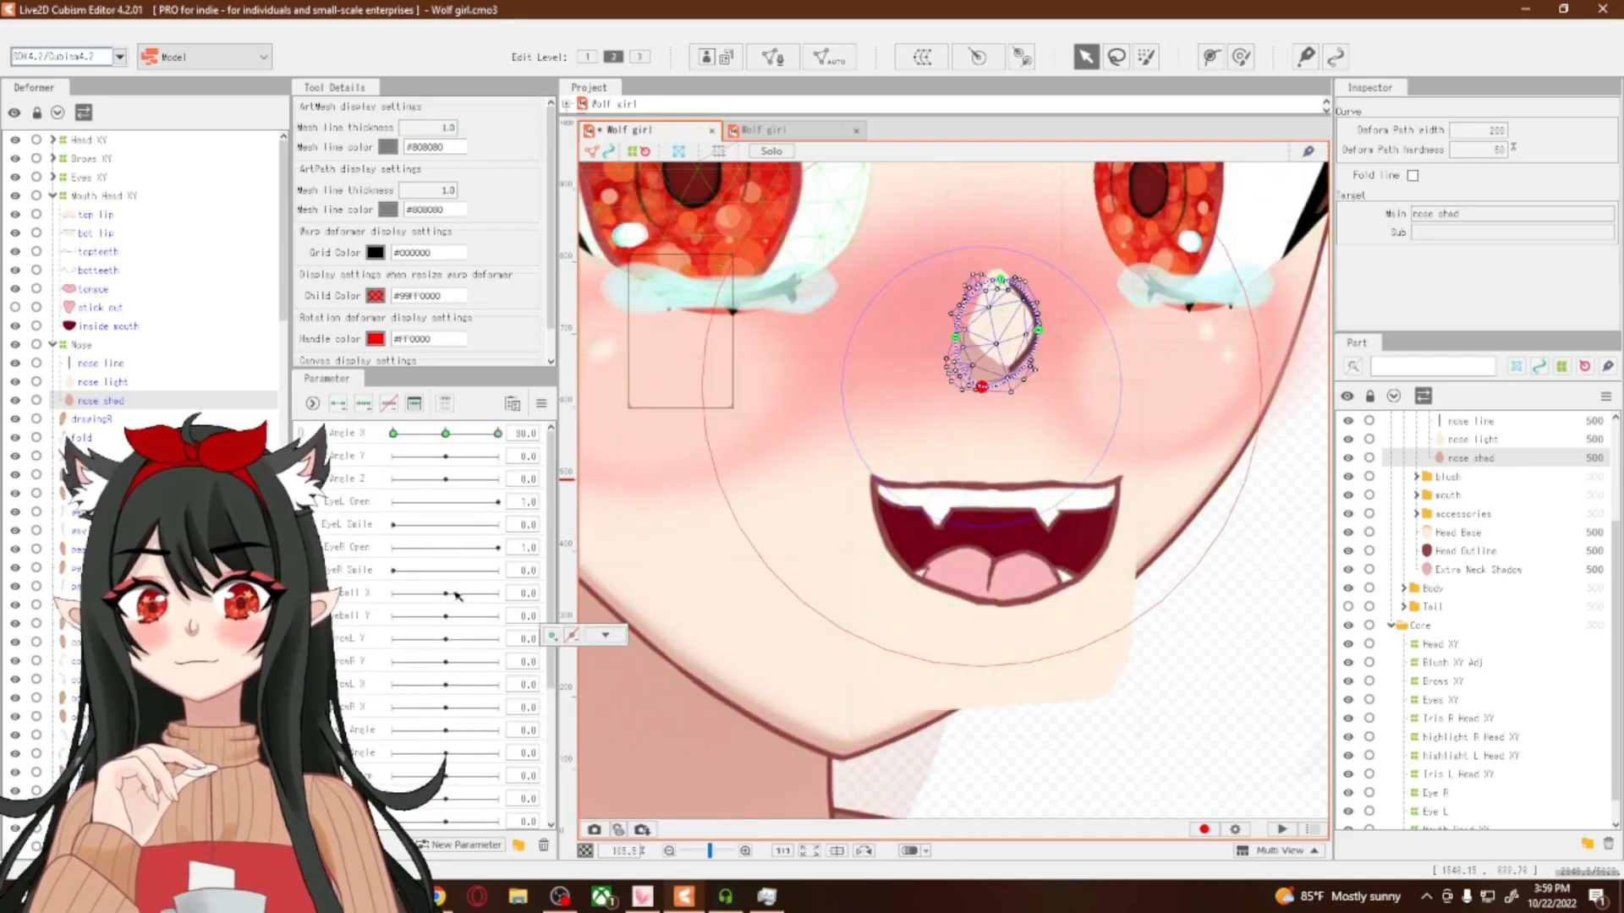
pyautogui.click(84, 196)
pyautogui.scroll(-3, 1120, 681)
pyautogui.scroll(2, 1121, 697)
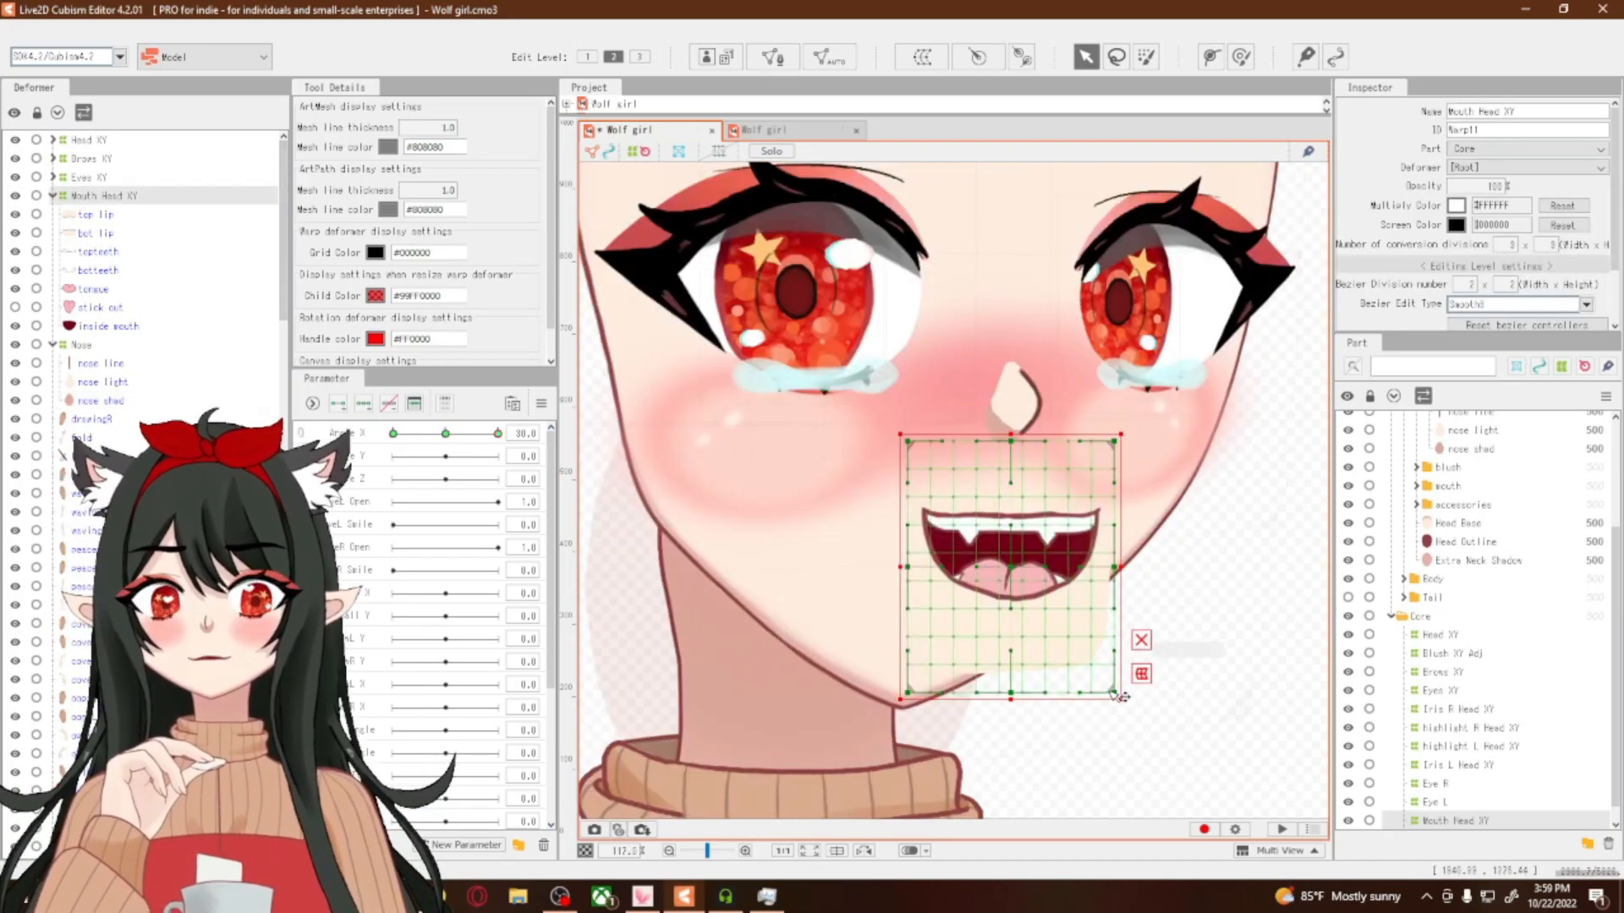
pyautogui.moveTo(1010, 569); pyautogui.dragTo(1004, 569)
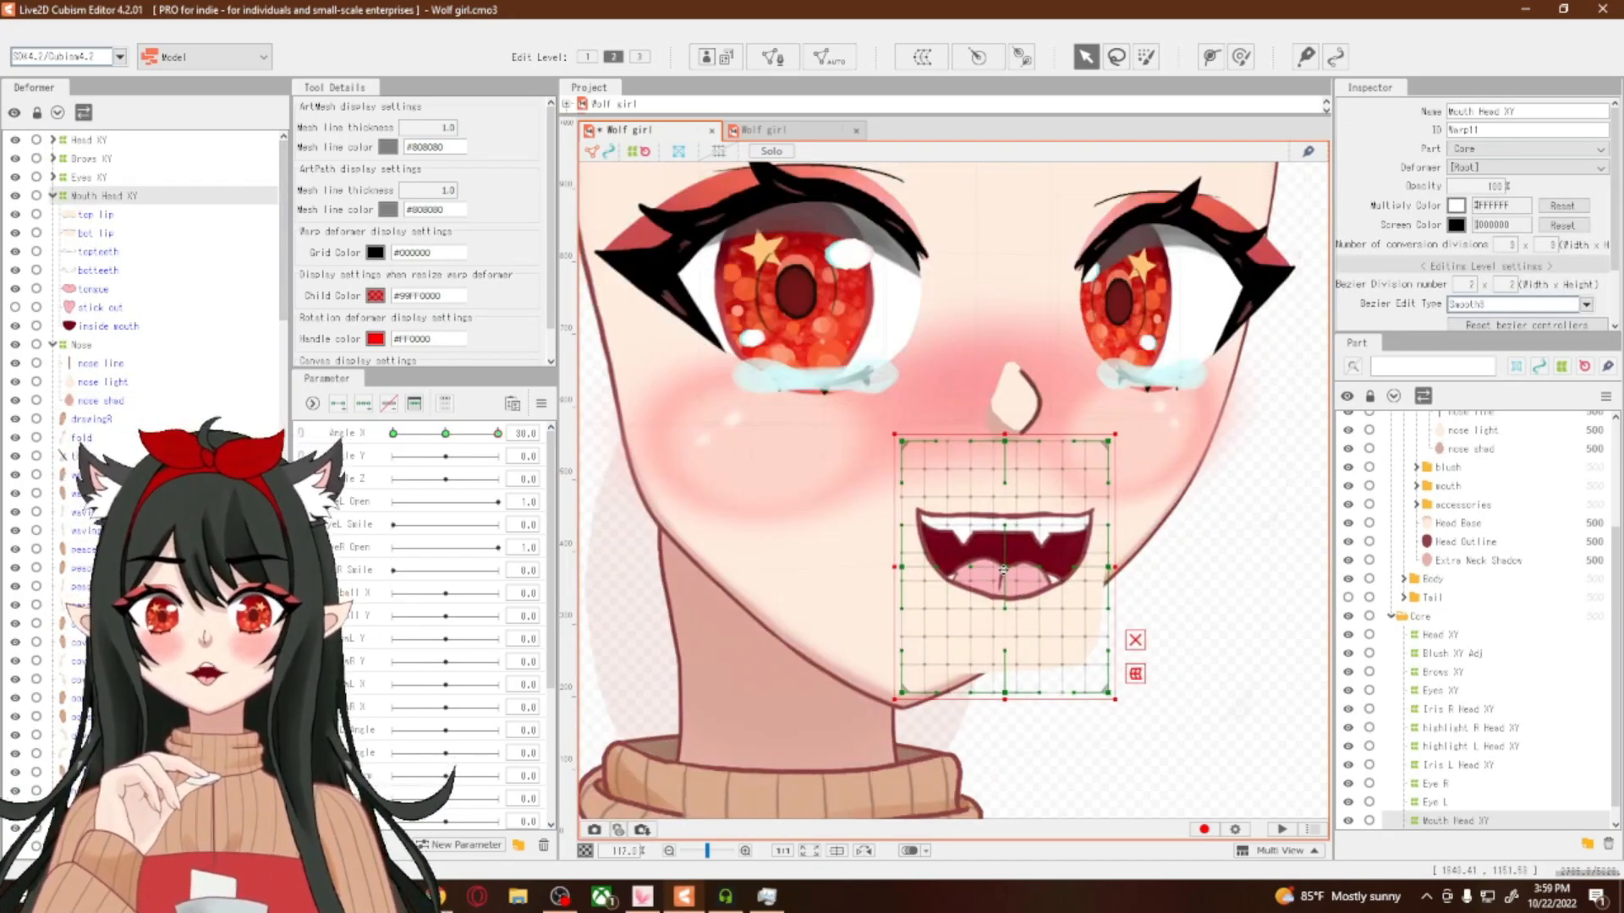
# Reshape the Mouth Head XY deformer's corners and far edge so the grid follows the jawline and the open mouth curves with the face
pyautogui.moveTo(1115, 699); pyautogui.dragTo(995, 685)
pyautogui.moveTo(1123, 531); pyautogui.dragTo(1115, 531)
pyautogui.moveTo(1108, 442); pyautogui.dragTo(1080, 436)
pyautogui.moveTo(902, 442); pyautogui.dragTo(889, 438)
pyautogui.moveTo(902, 693); pyautogui.dragTo(912, 685)
pyautogui.scroll(2, 1103, 644)
pyautogui.moveTo(1099, 534); pyautogui.dragTo(1083, 538)
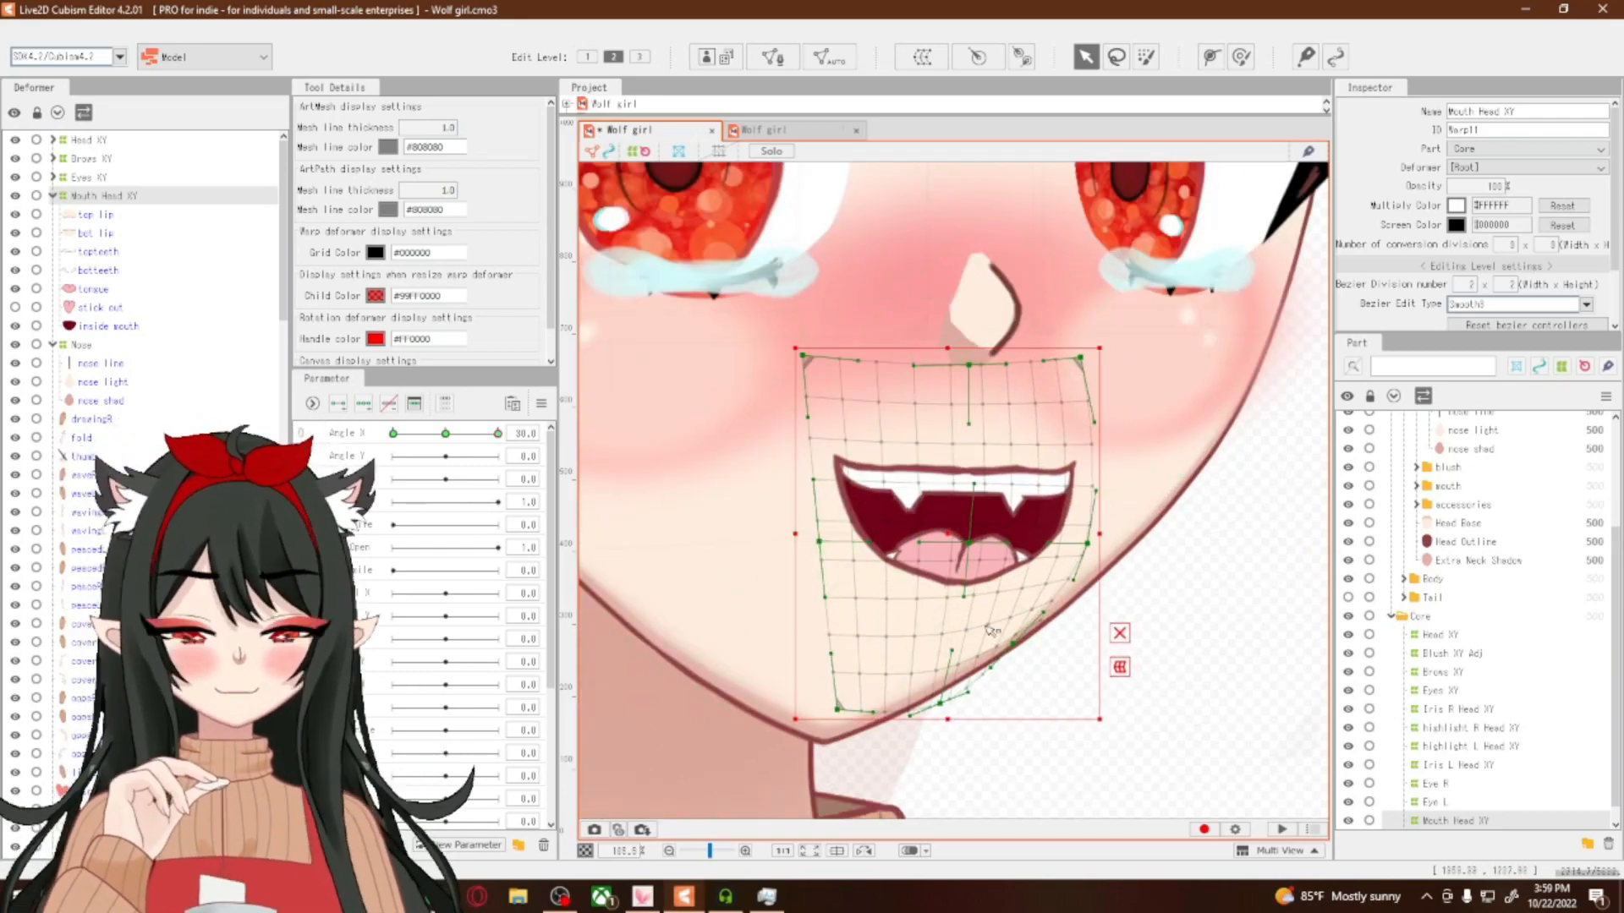
# Sweep Angle X from 30 to -30 with the mouth open to check the nose and mouth through the head turn, and clear the selection
pyautogui.scroll(-2, 1039, 507)
pyautogui.moveTo(988, 524); pyautogui.dragTo(989, 527)
pyautogui.scroll(-2, 928, 282)
pyautogui.moveTo(988, 398); pyautogui.dragTo(995, 517)
pyautogui.scroll(-2, 998, 414)
pyautogui.moveTo(497, 434); pyautogui.dragTo(367, 635)
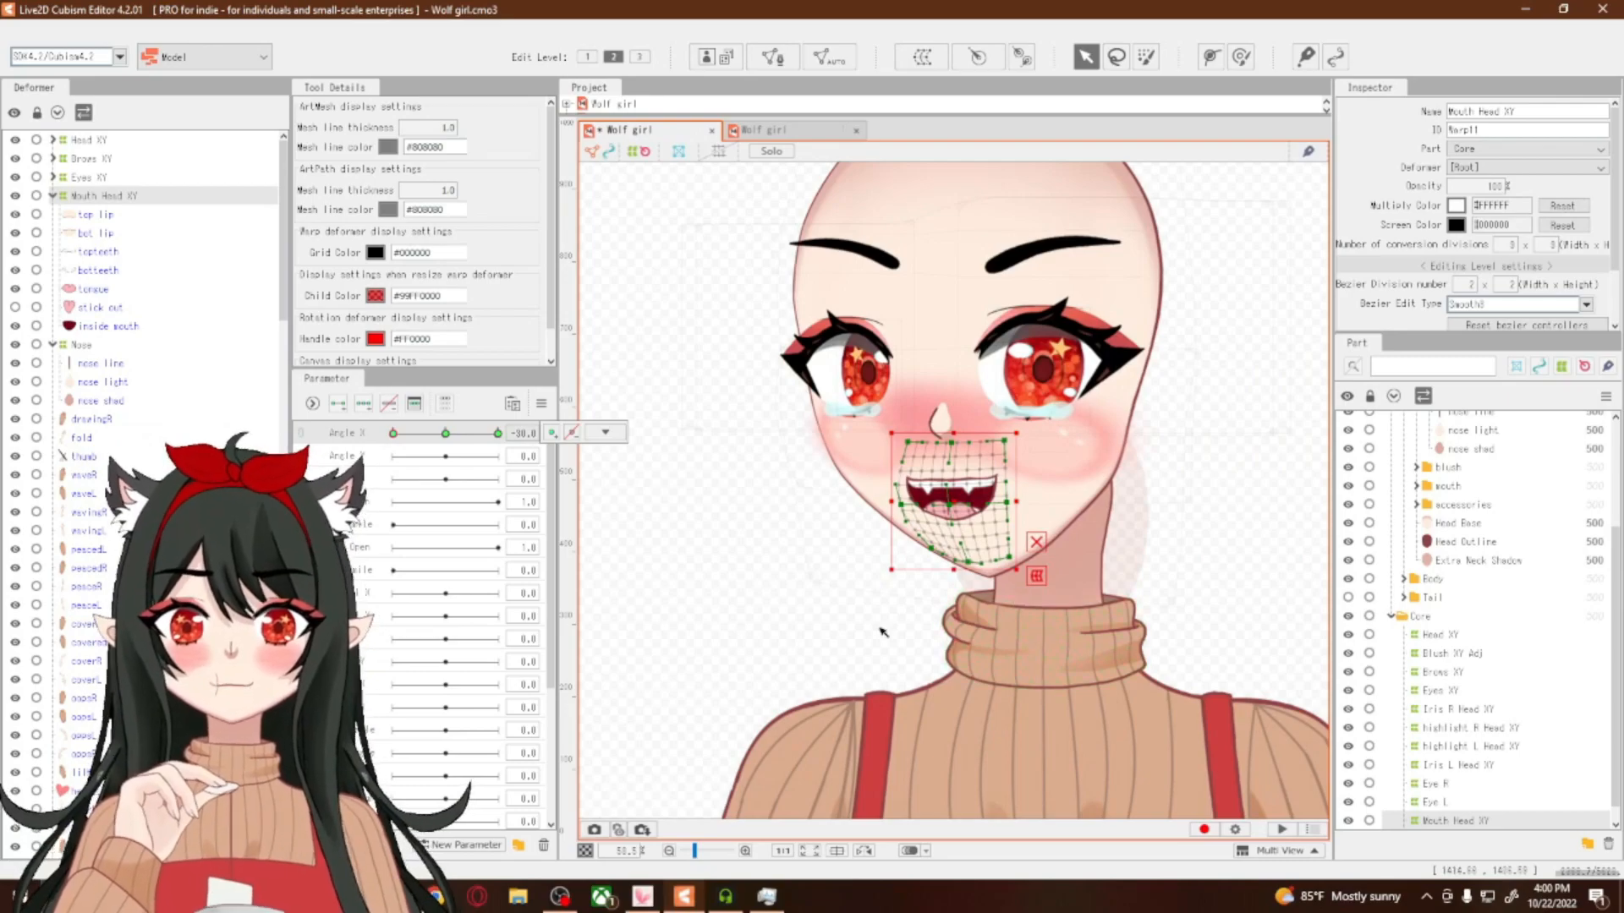
pyautogui.click(670, 530)
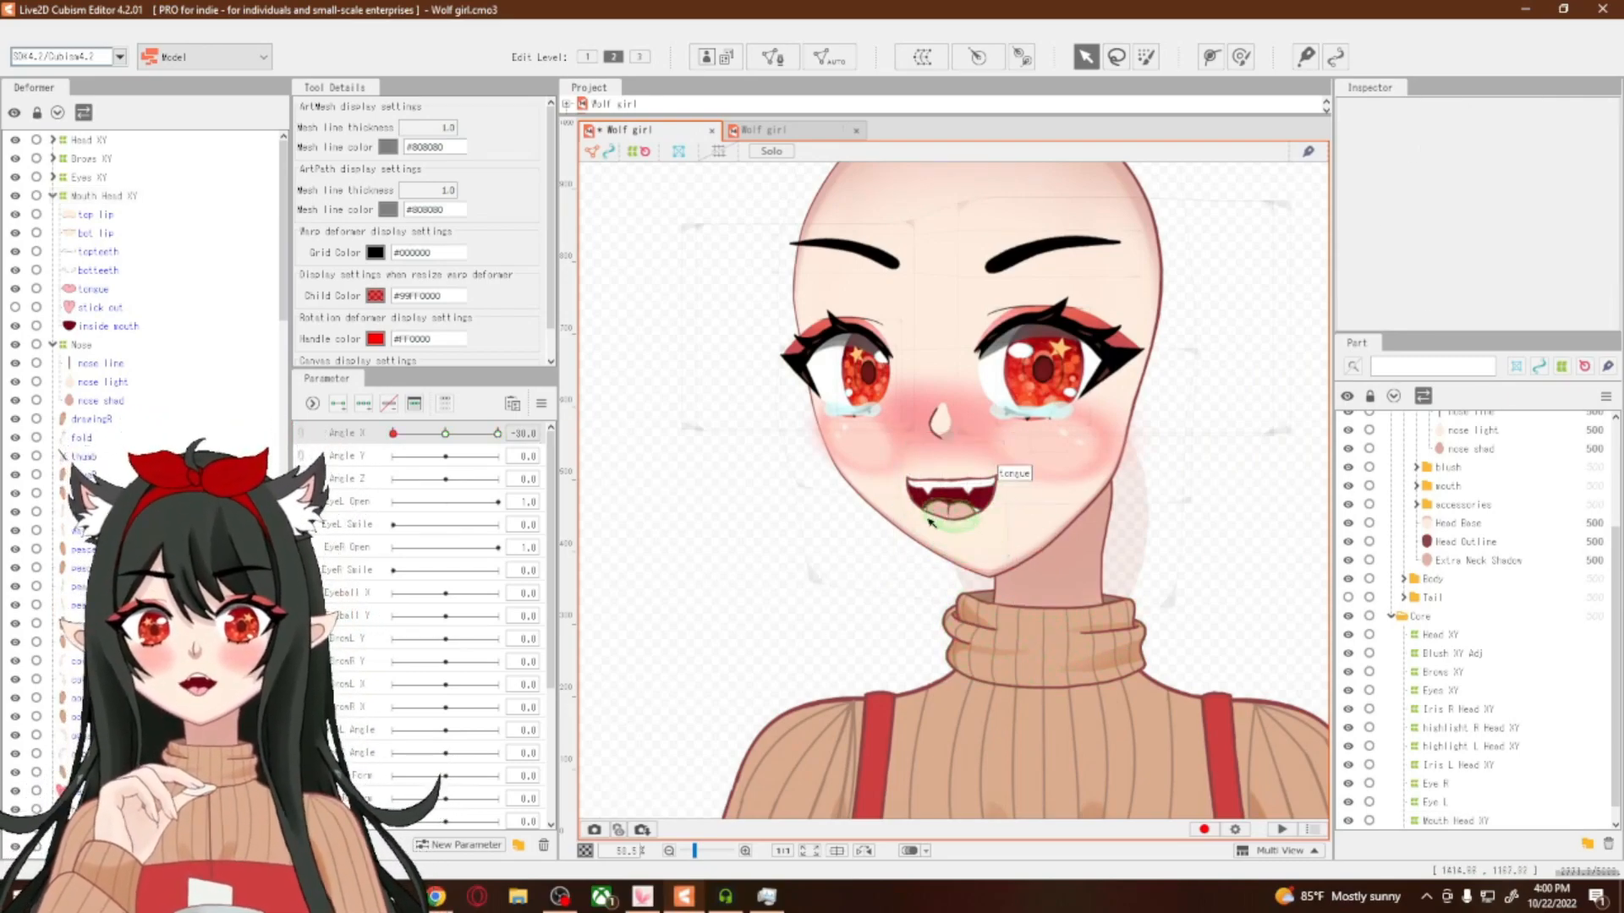
# Shift the Mouth Head XY deformer slightly down and toward the near cheek at Angle X -30, comparing it with the Angle X 30 pose
pyautogui.click(115, 198)
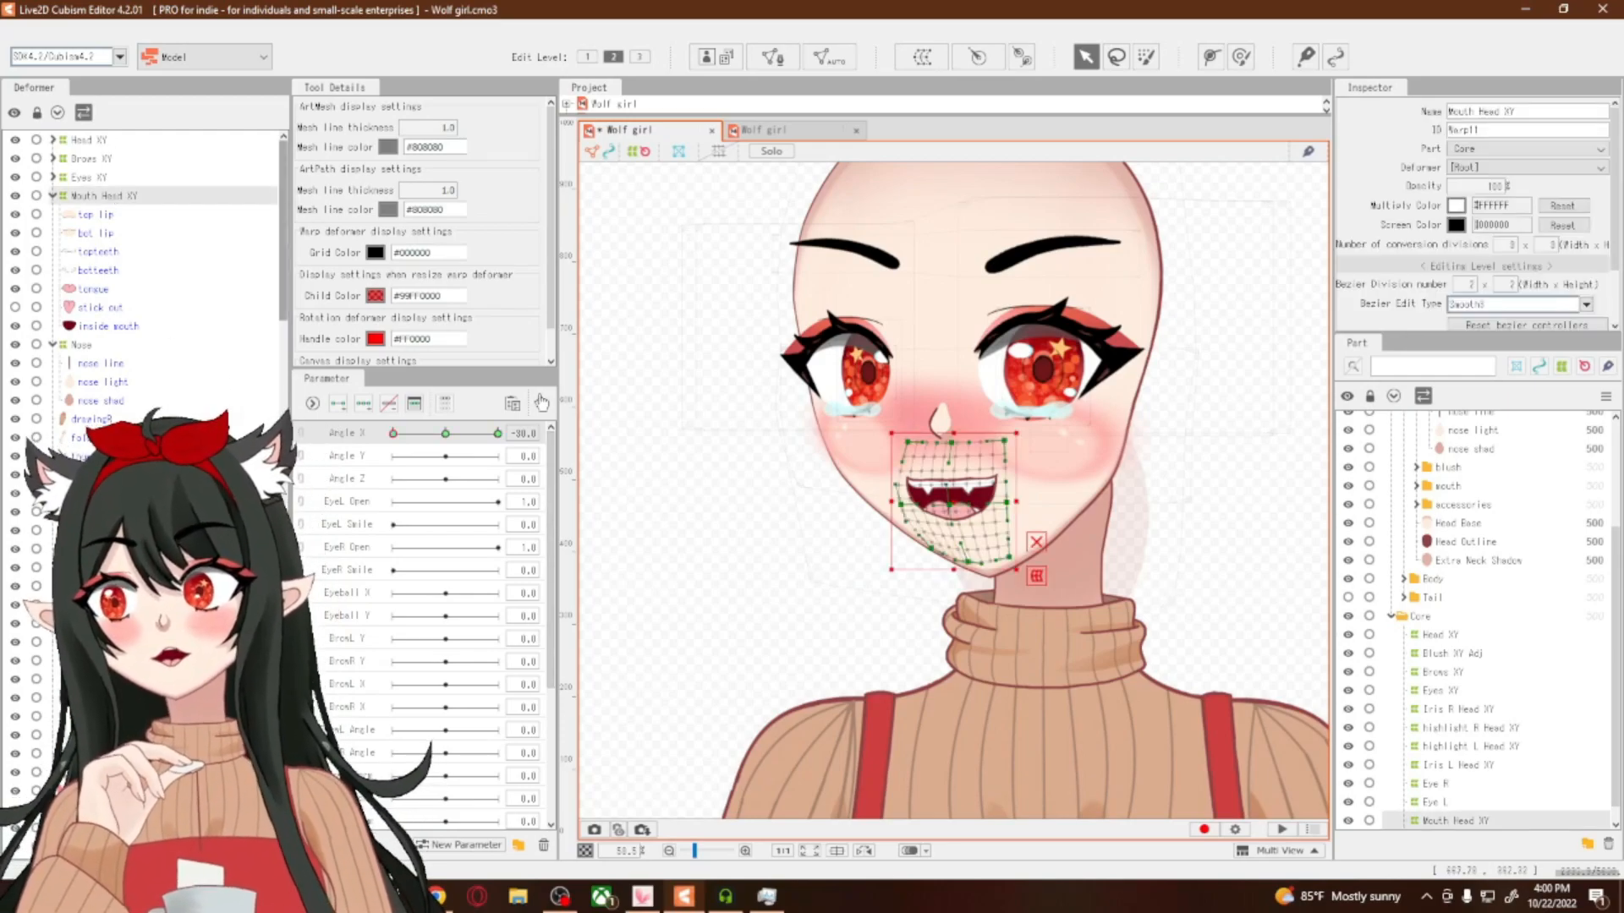
pyautogui.moveTo(956, 508); pyautogui.dragTo(962, 512)
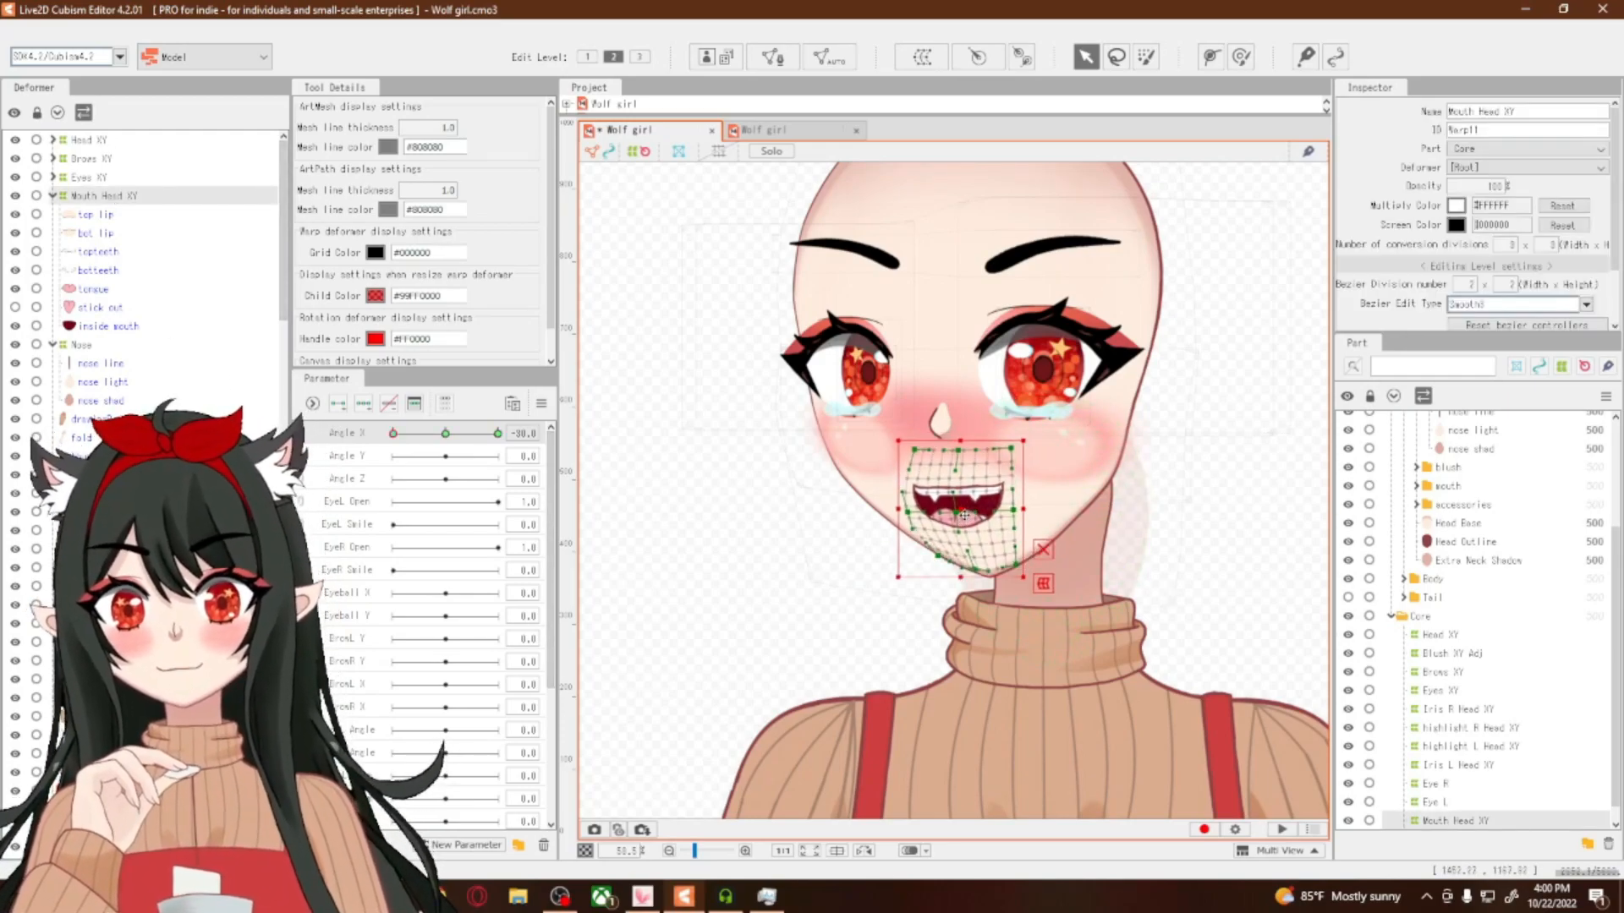
pyautogui.scroll(4, 962, 510)
pyautogui.click(497, 433)
pyautogui.click(393, 434)
pyautogui.scroll(2, 989, 355)
pyautogui.moveTo(889, 379); pyautogui.dragTo(877, 380)
# Sweep Angle X between 30 and -30, return it to 0, and save the model
pyautogui.scroll(-5, 877, 380)
pyautogui.click(497, 434)
pyautogui.click(394, 434)
pyautogui.click(446, 434)
pyautogui.click(12, 28)
pyautogui.click(37, 178)
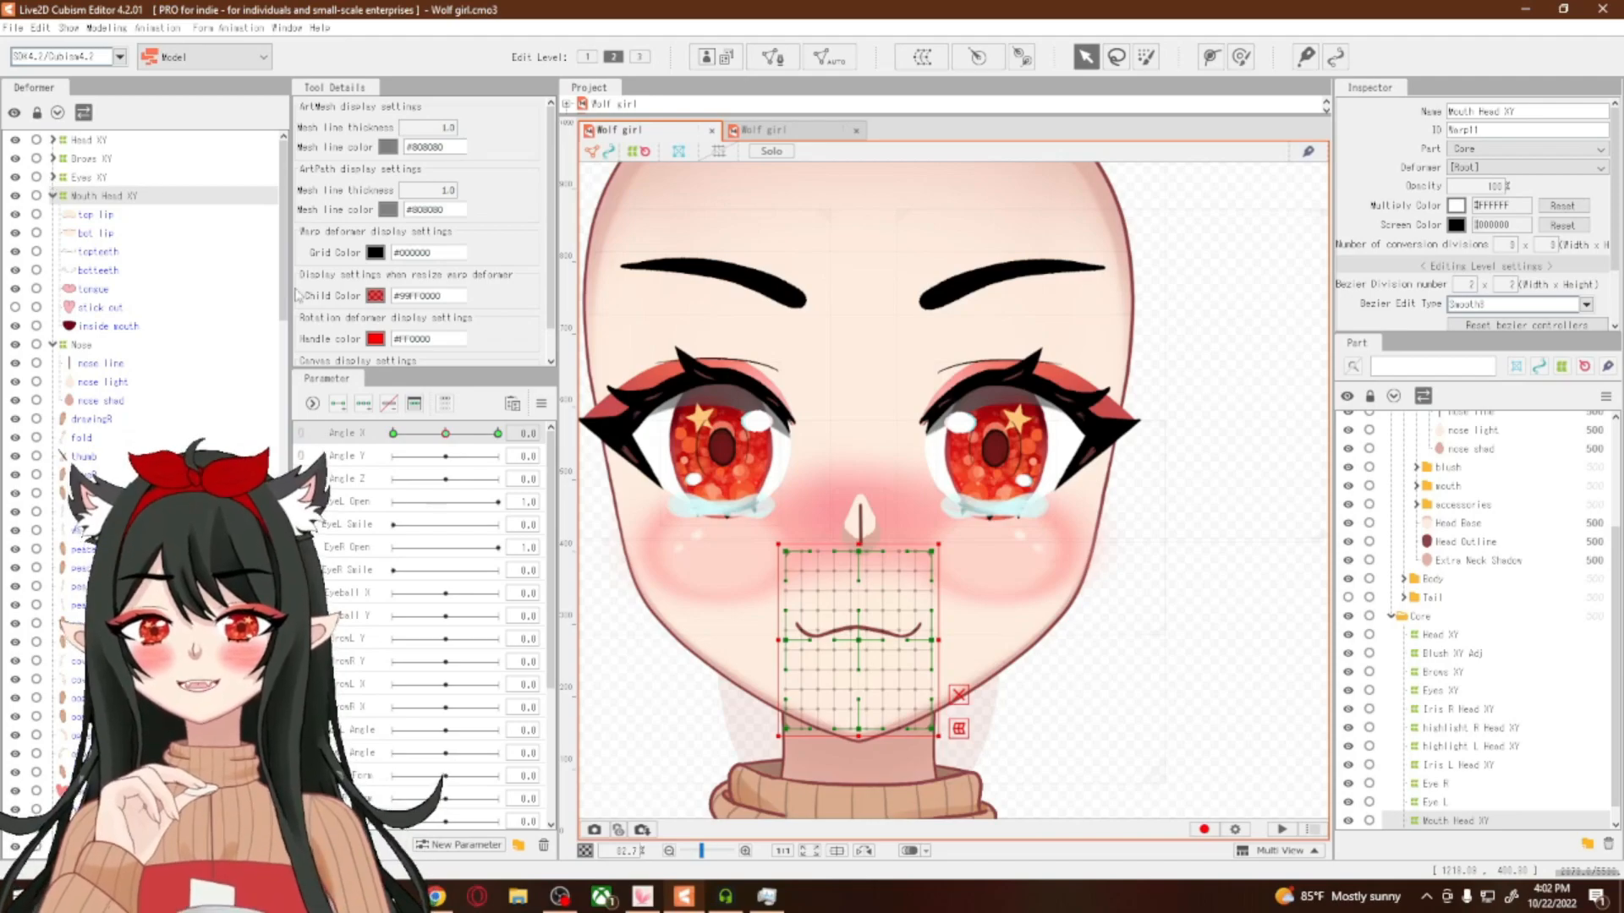
# Clear the deformer selection and open the Physics/Scene Blending Settings
pyautogui.scroll(-6, 727, 695)
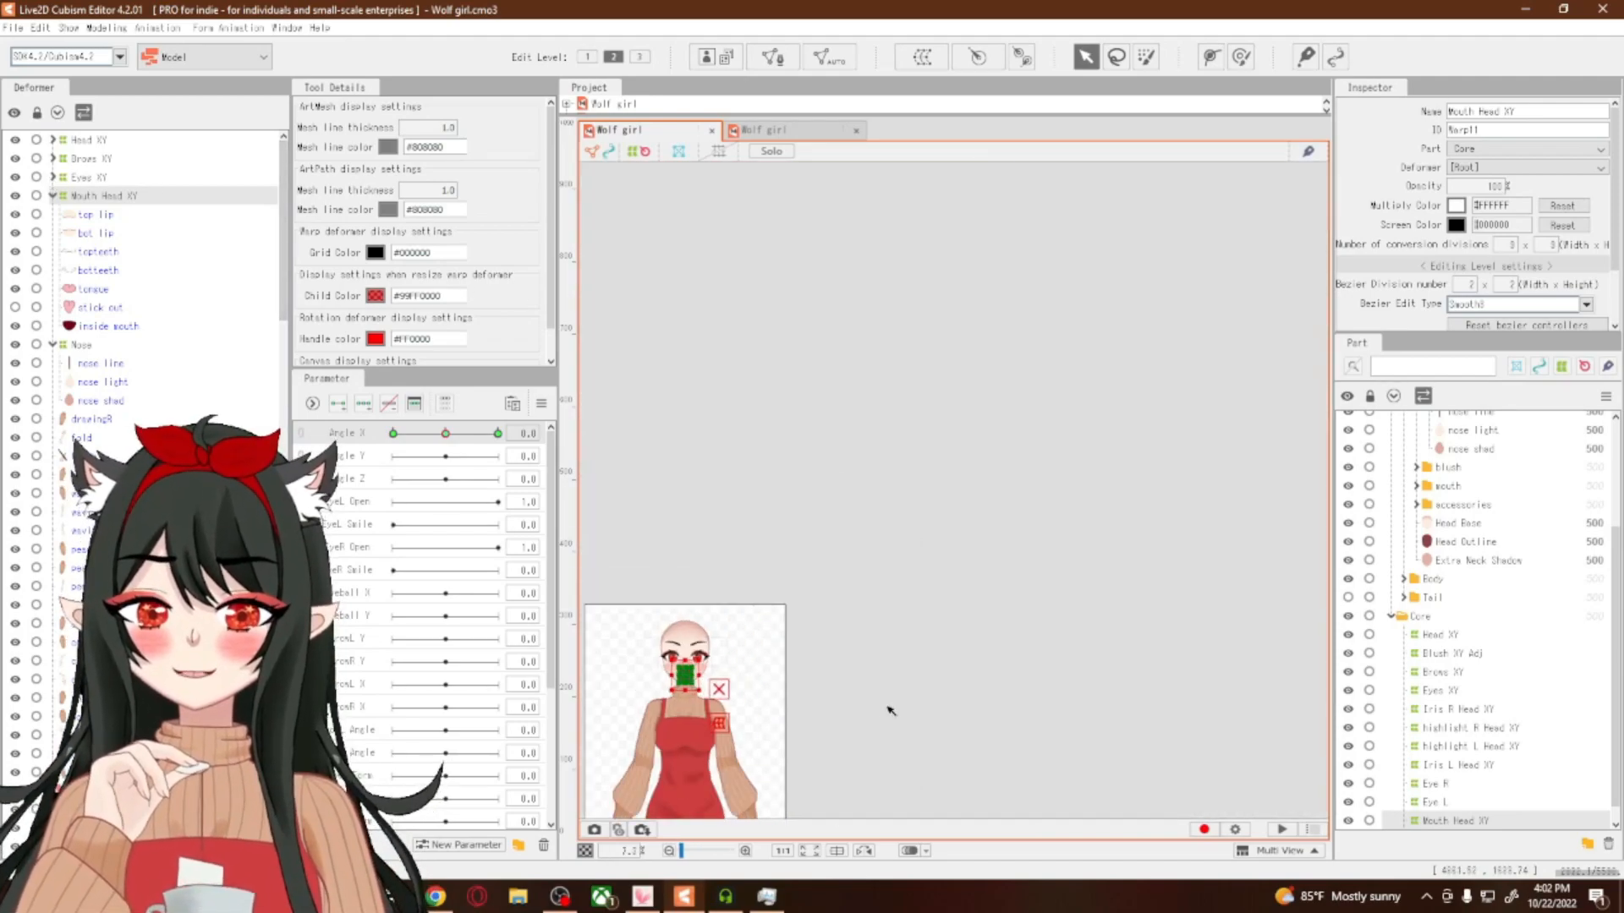
pyautogui.scroll(5, 632, 698)
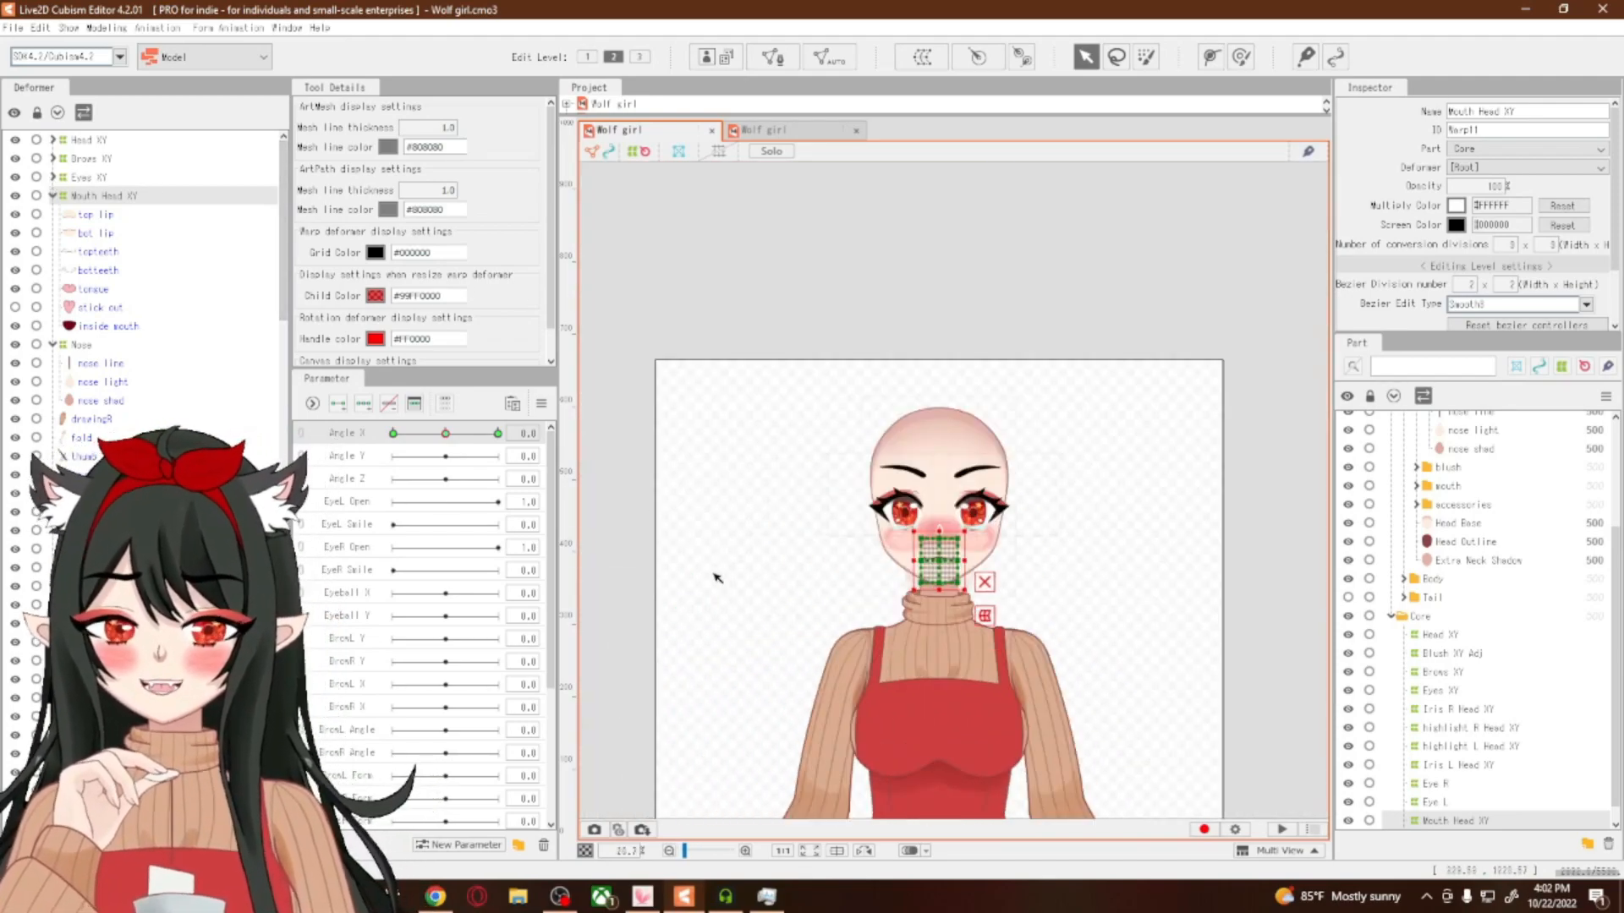
pyautogui.click(681, 508)
pyautogui.click(110, 28)
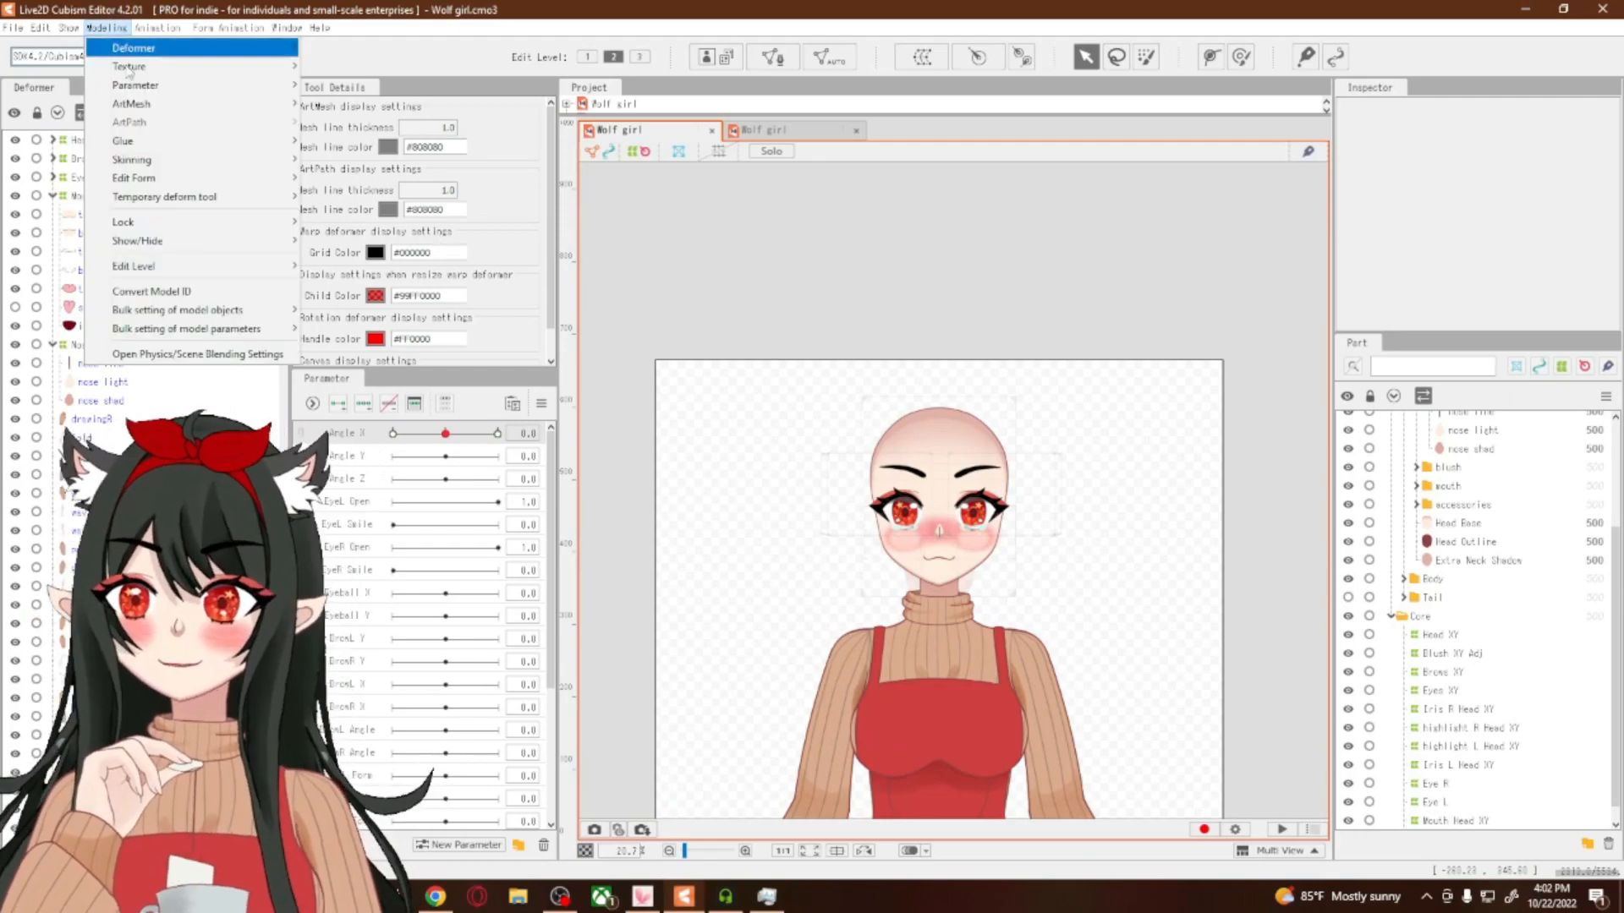
pyautogui.click(167, 354)
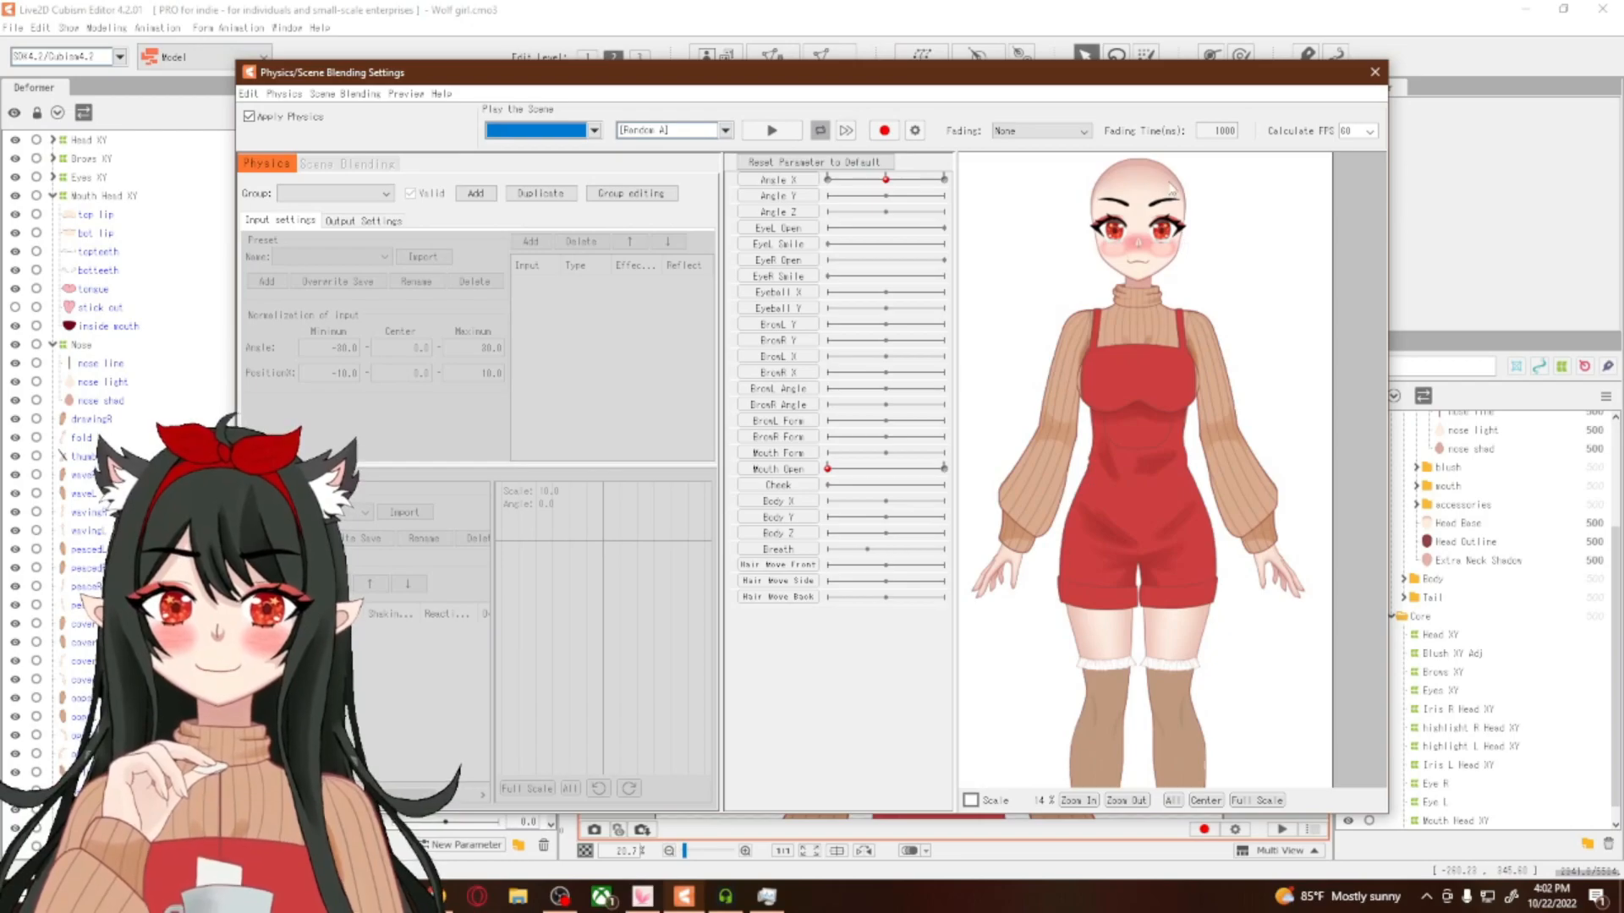
# Frame the head in the physics preview and make it follow the pointer to examine the head turn with the mouth closed
pyautogui.scroll(-5, 1160, 160)
pyautogui.scroll(8, 1077, 458)
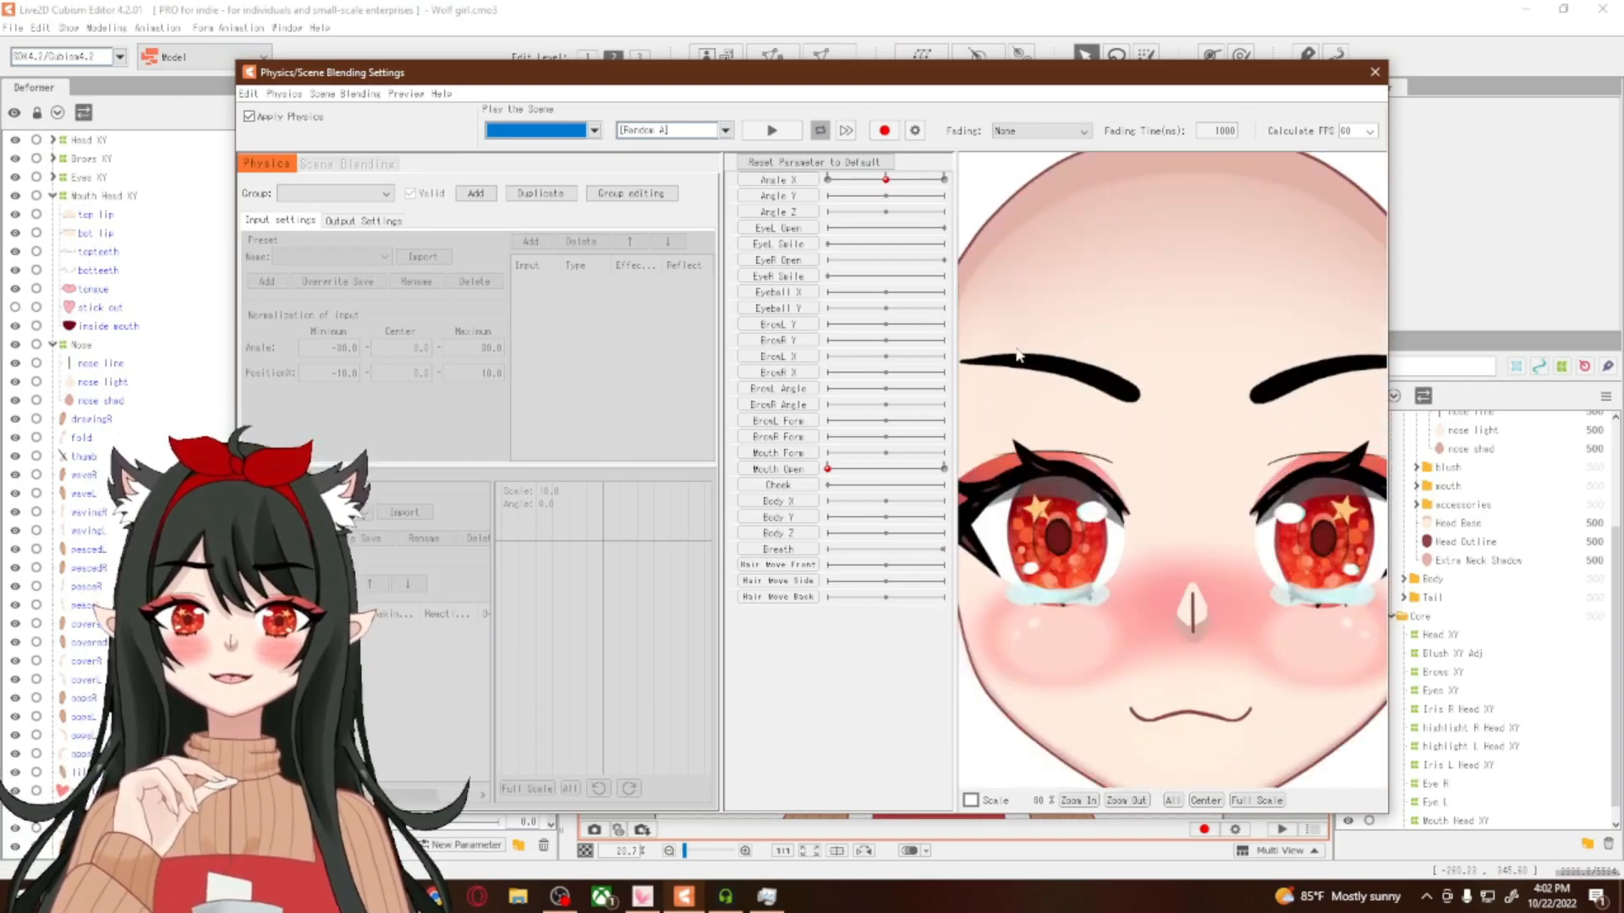
pyautogui.scroll(-3, 1057, 592)
pyautogui.scroll(1, 1036, 681)
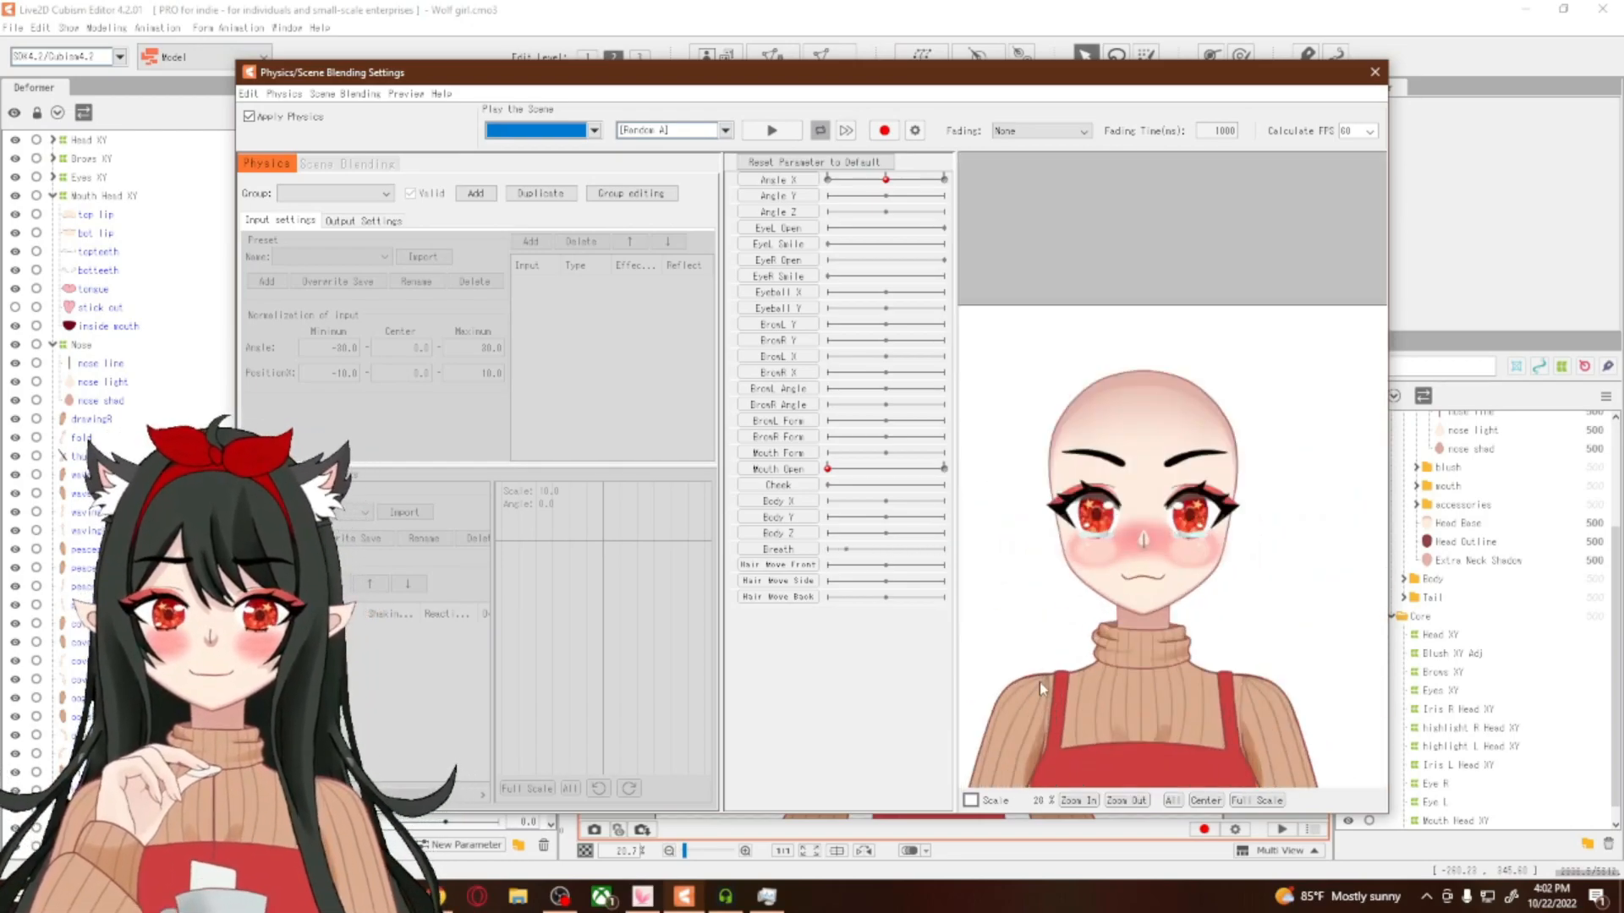
pyautogui.moveTo(1149, 717); pyautogui.dragTo(1319, 769)
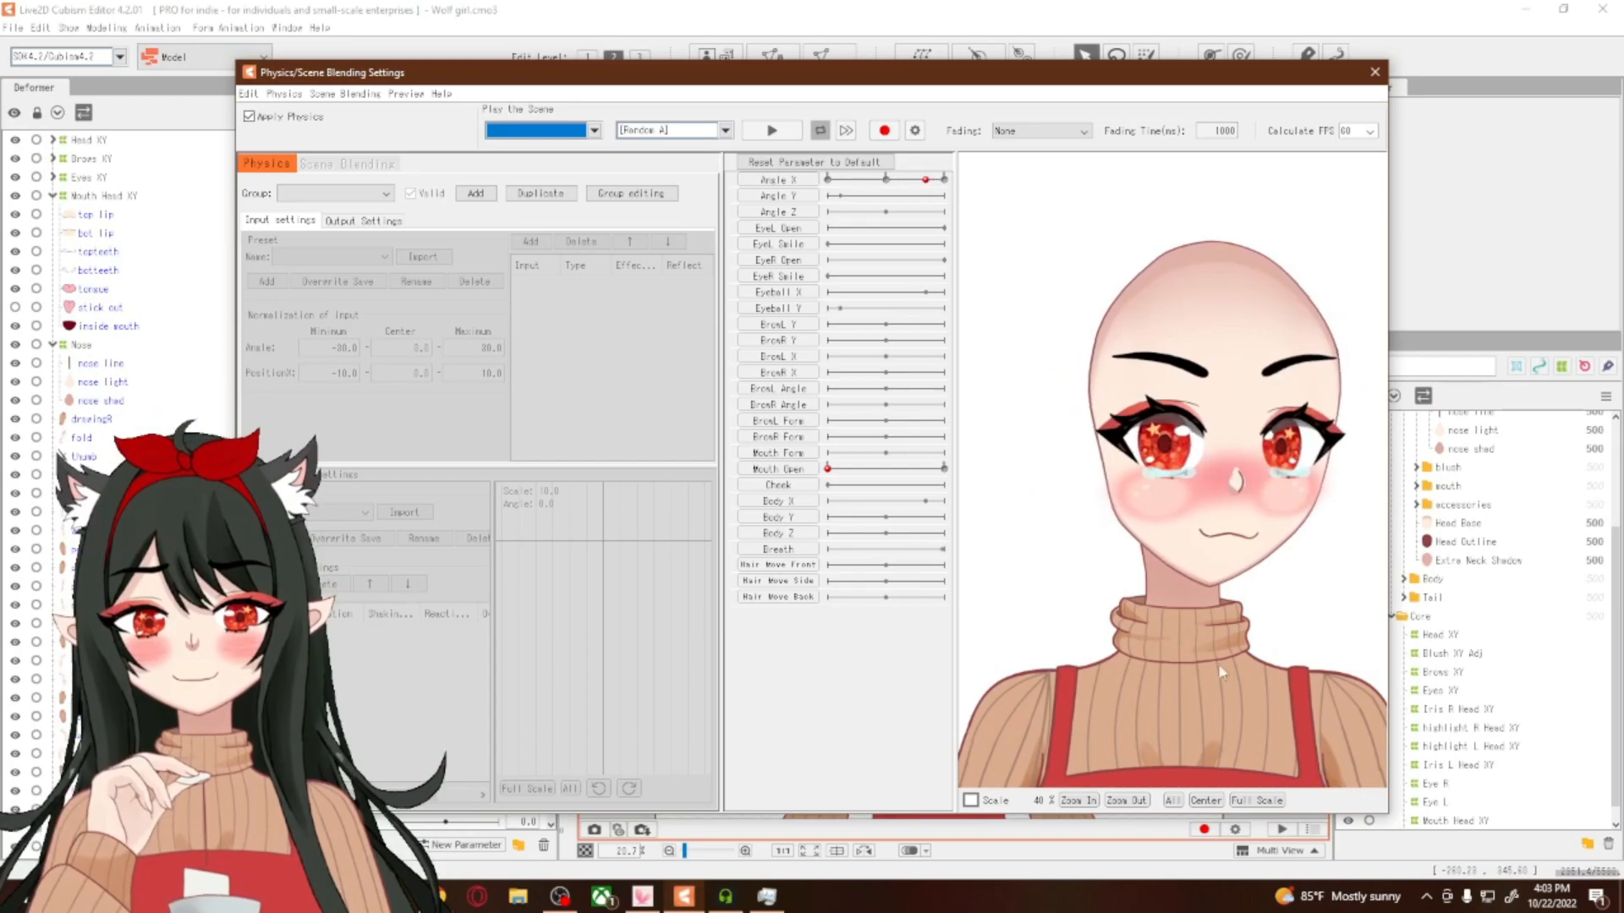
# Preview the head turn with Mouth Open at its maximum, close the mouth again, and play the Random A scene
pyautogui.click(944, 469)
pyautogui.moveTo(1199, 650); pyautogui.dragTo(1423, 768)
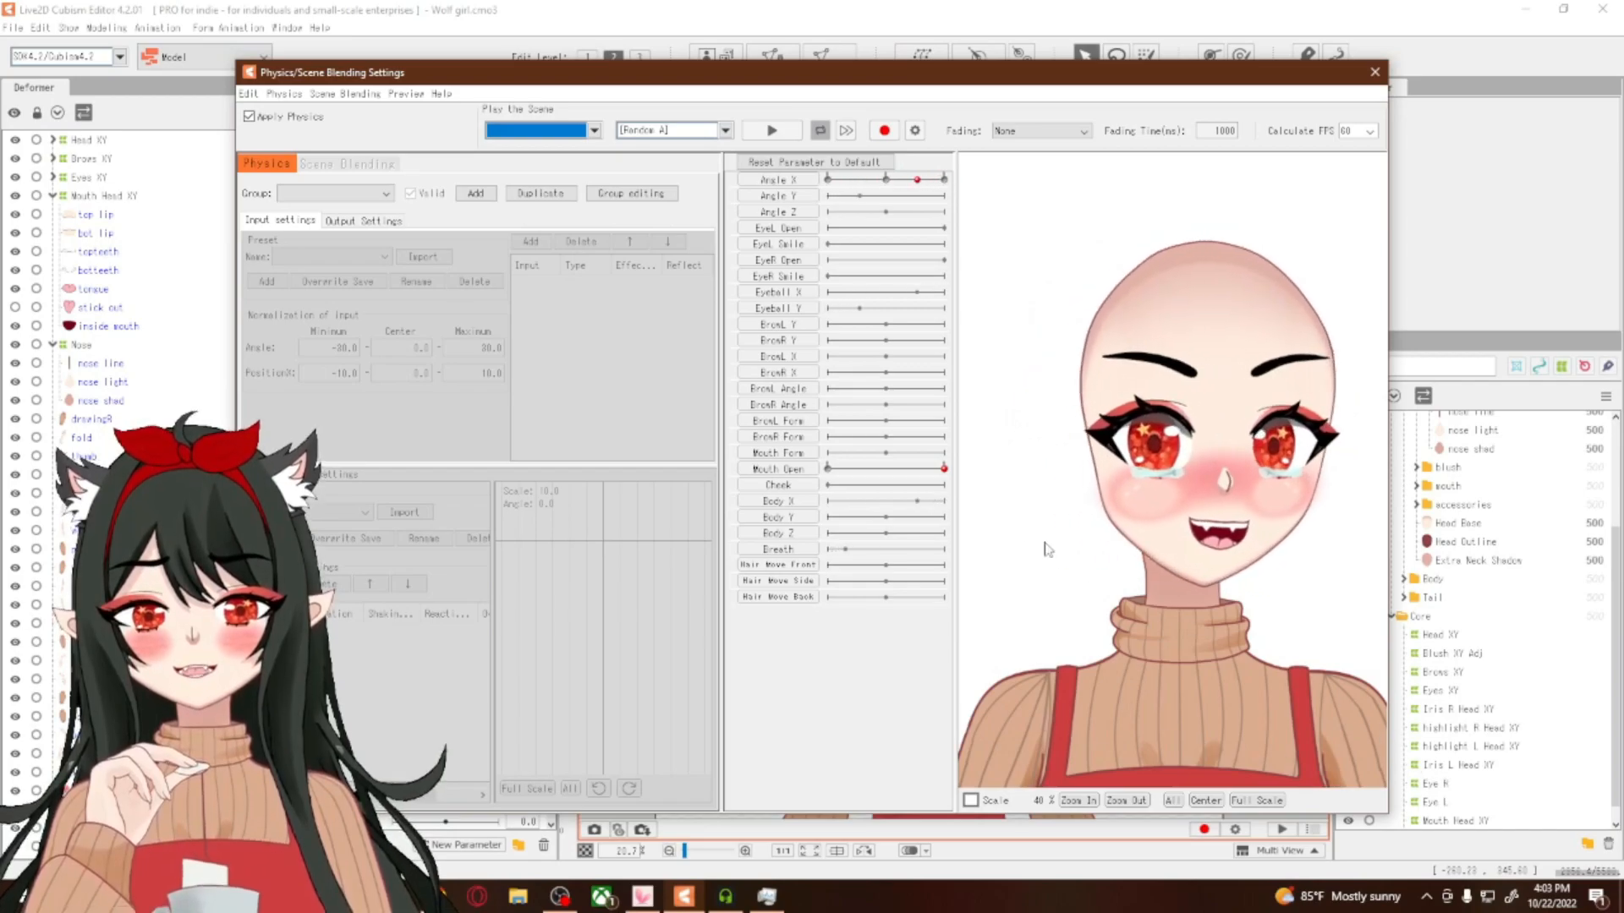
pyautogui.click(826, 469)
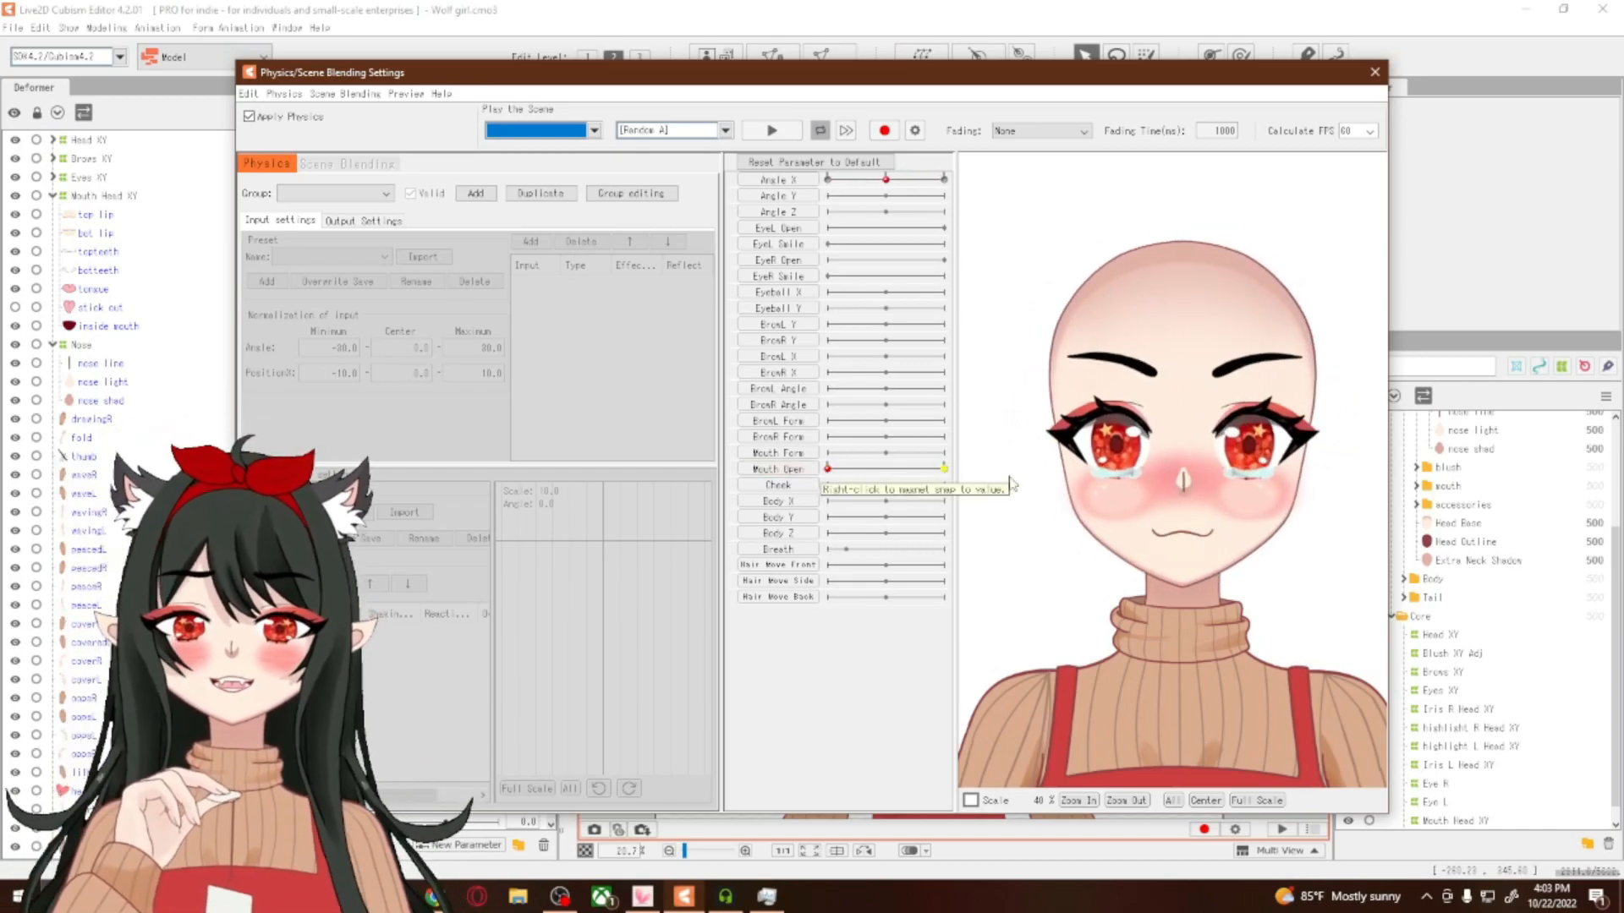
pyautogui.click(783, 135)
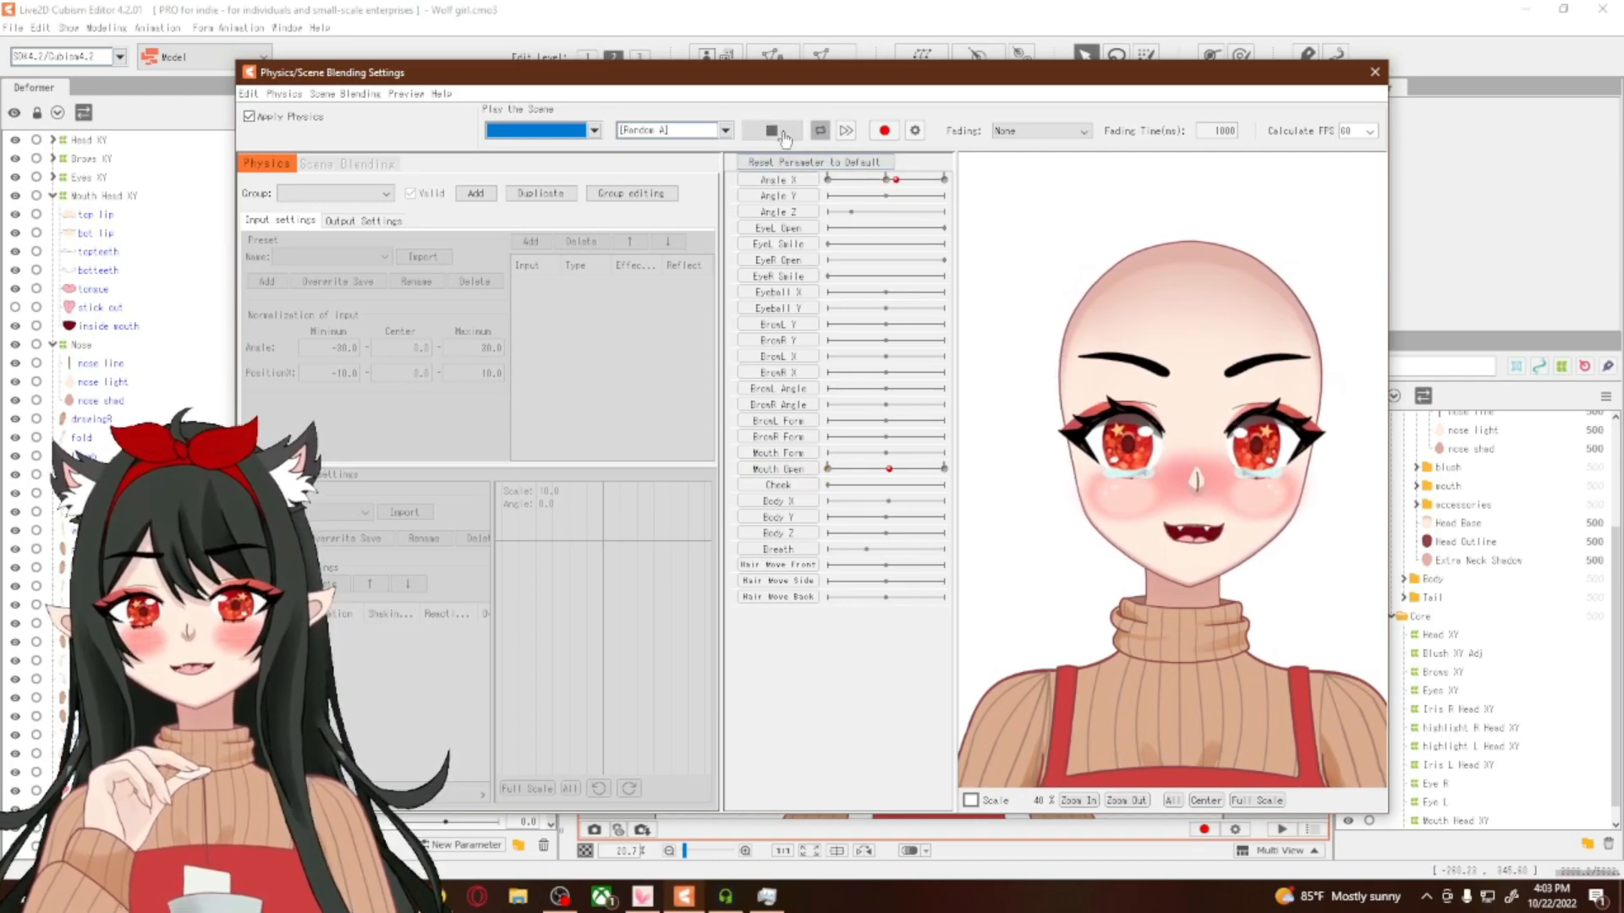